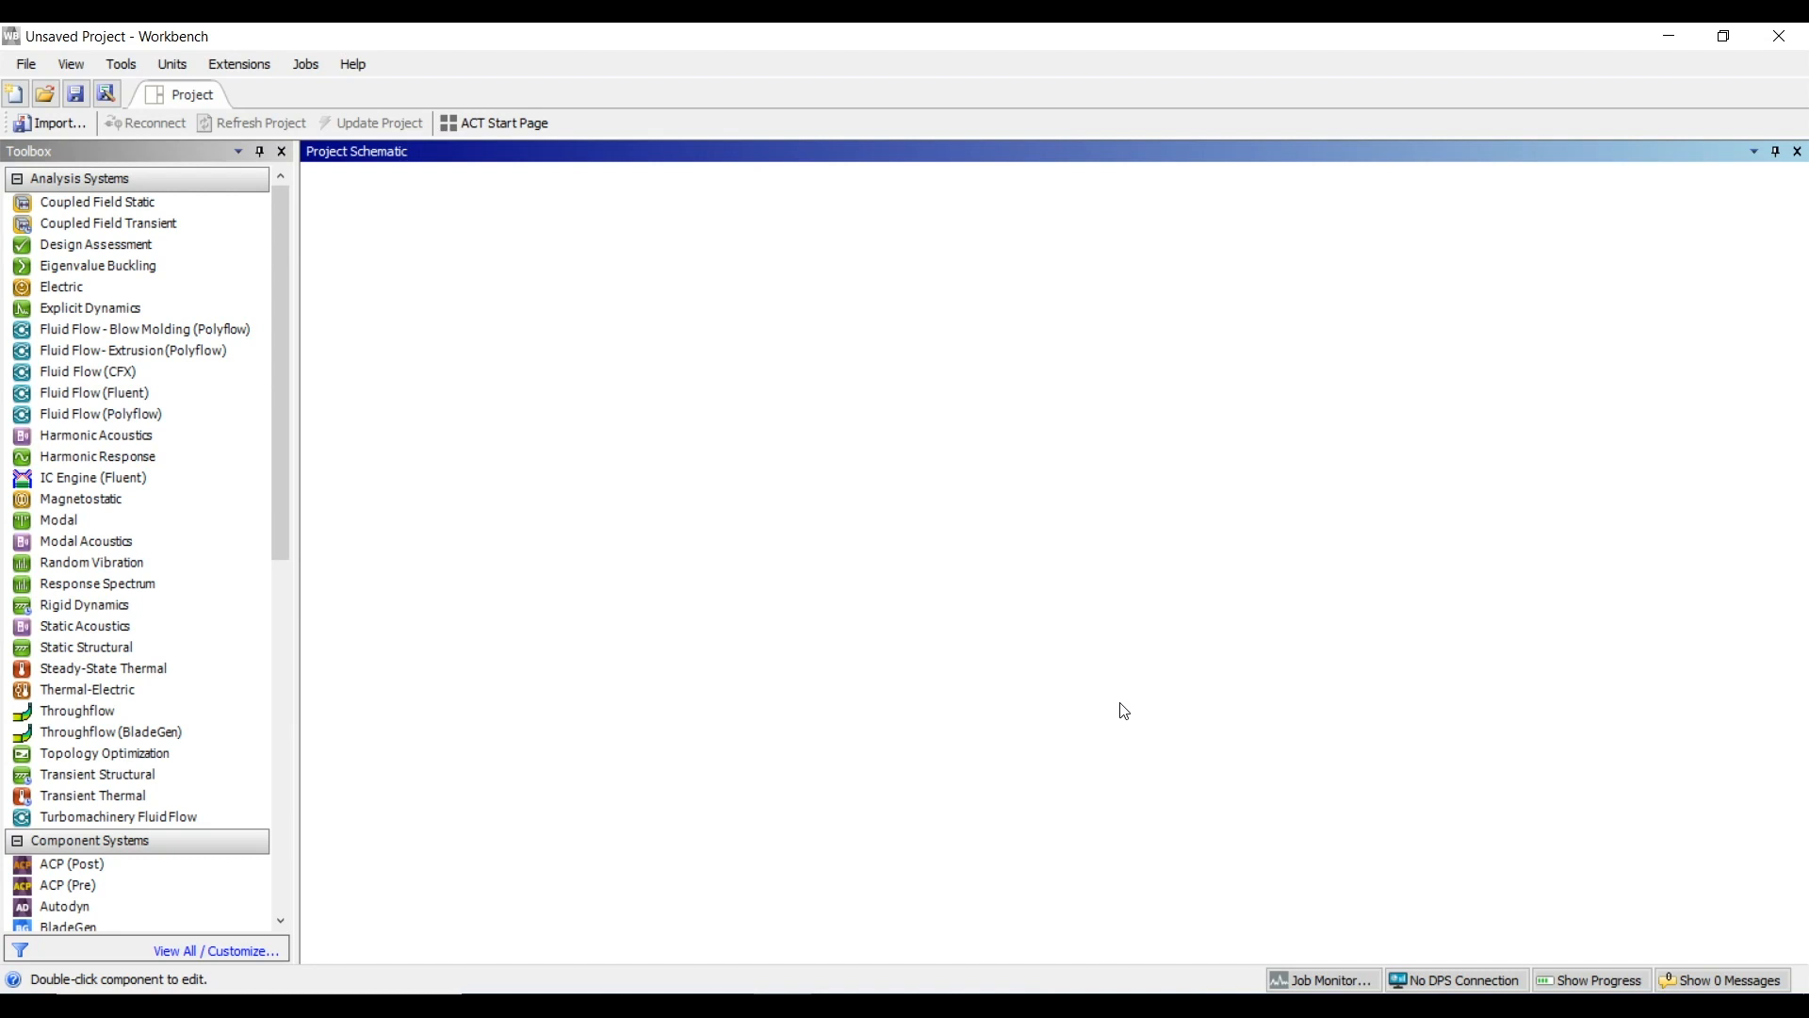
Create a standalone Fluid Flow (Fluent) system in the project and open its geometry in DesignModeler
click(146, 392)
drag(146, 392, 436, 243)
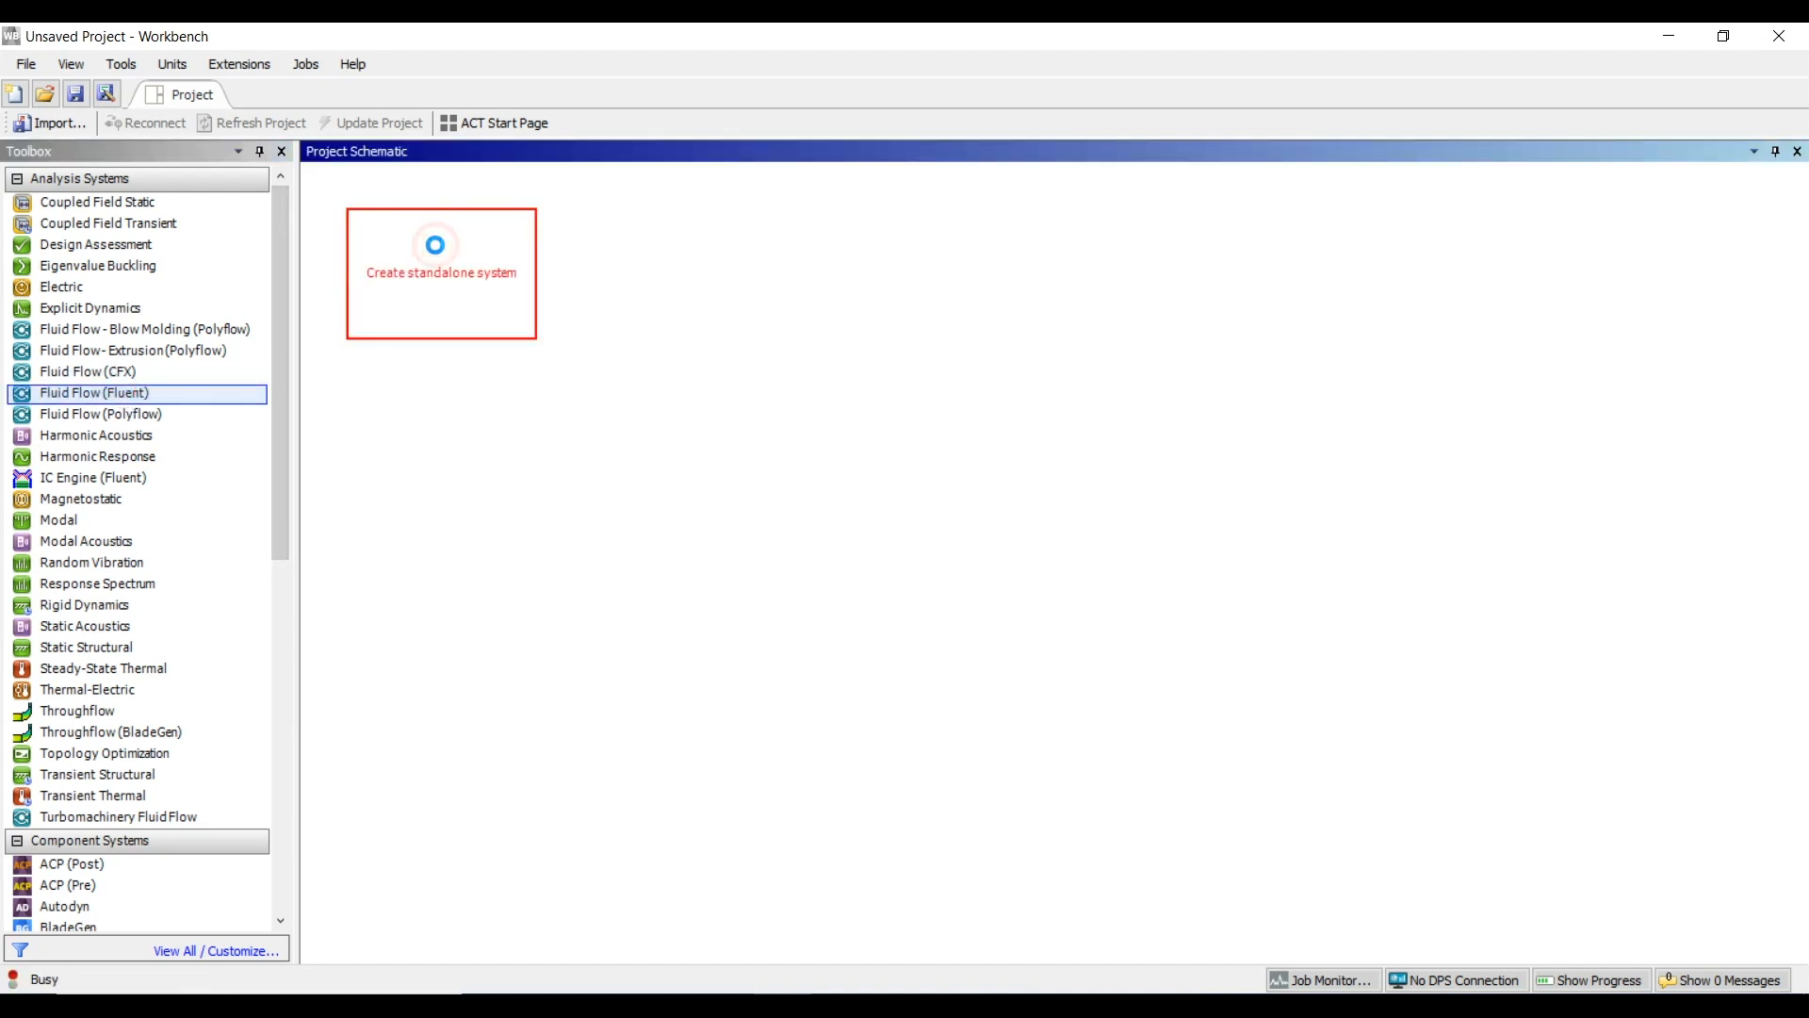
double_click(443, 272)
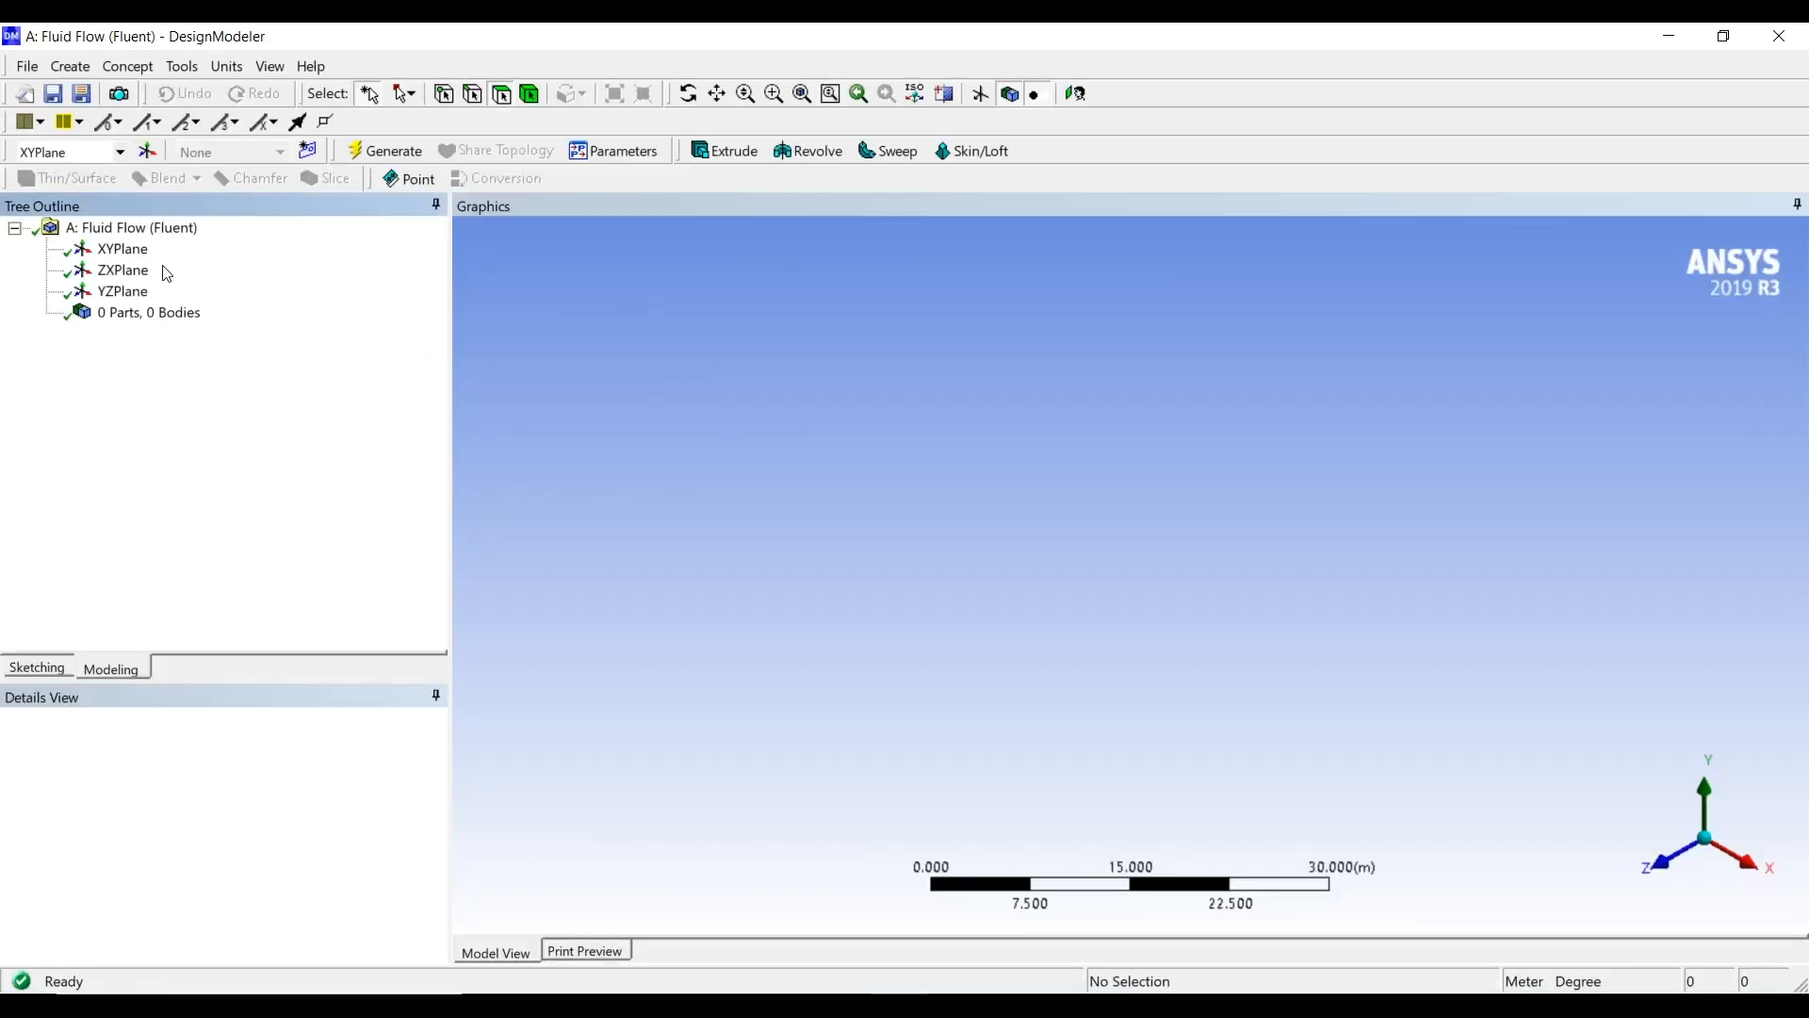
Begin sketching on the XY plane viewed face-on and set the length unit to millimetres
click(119, 250)
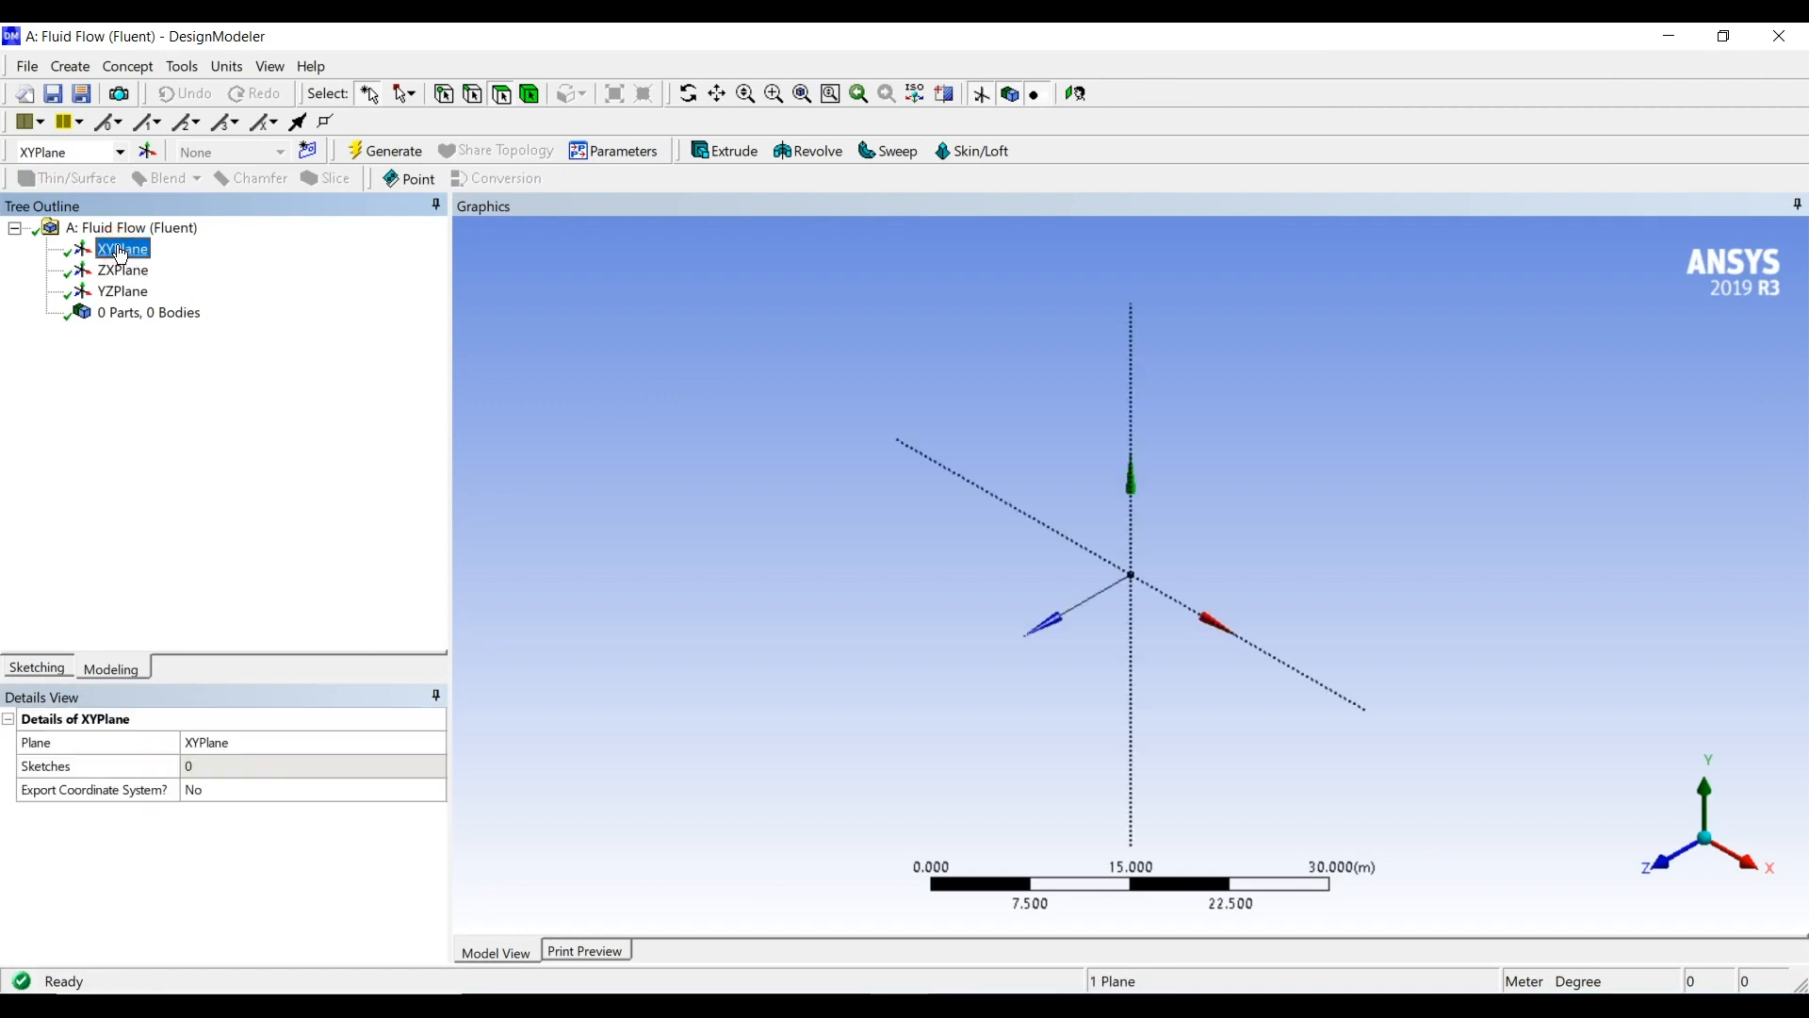
click(37, 667)
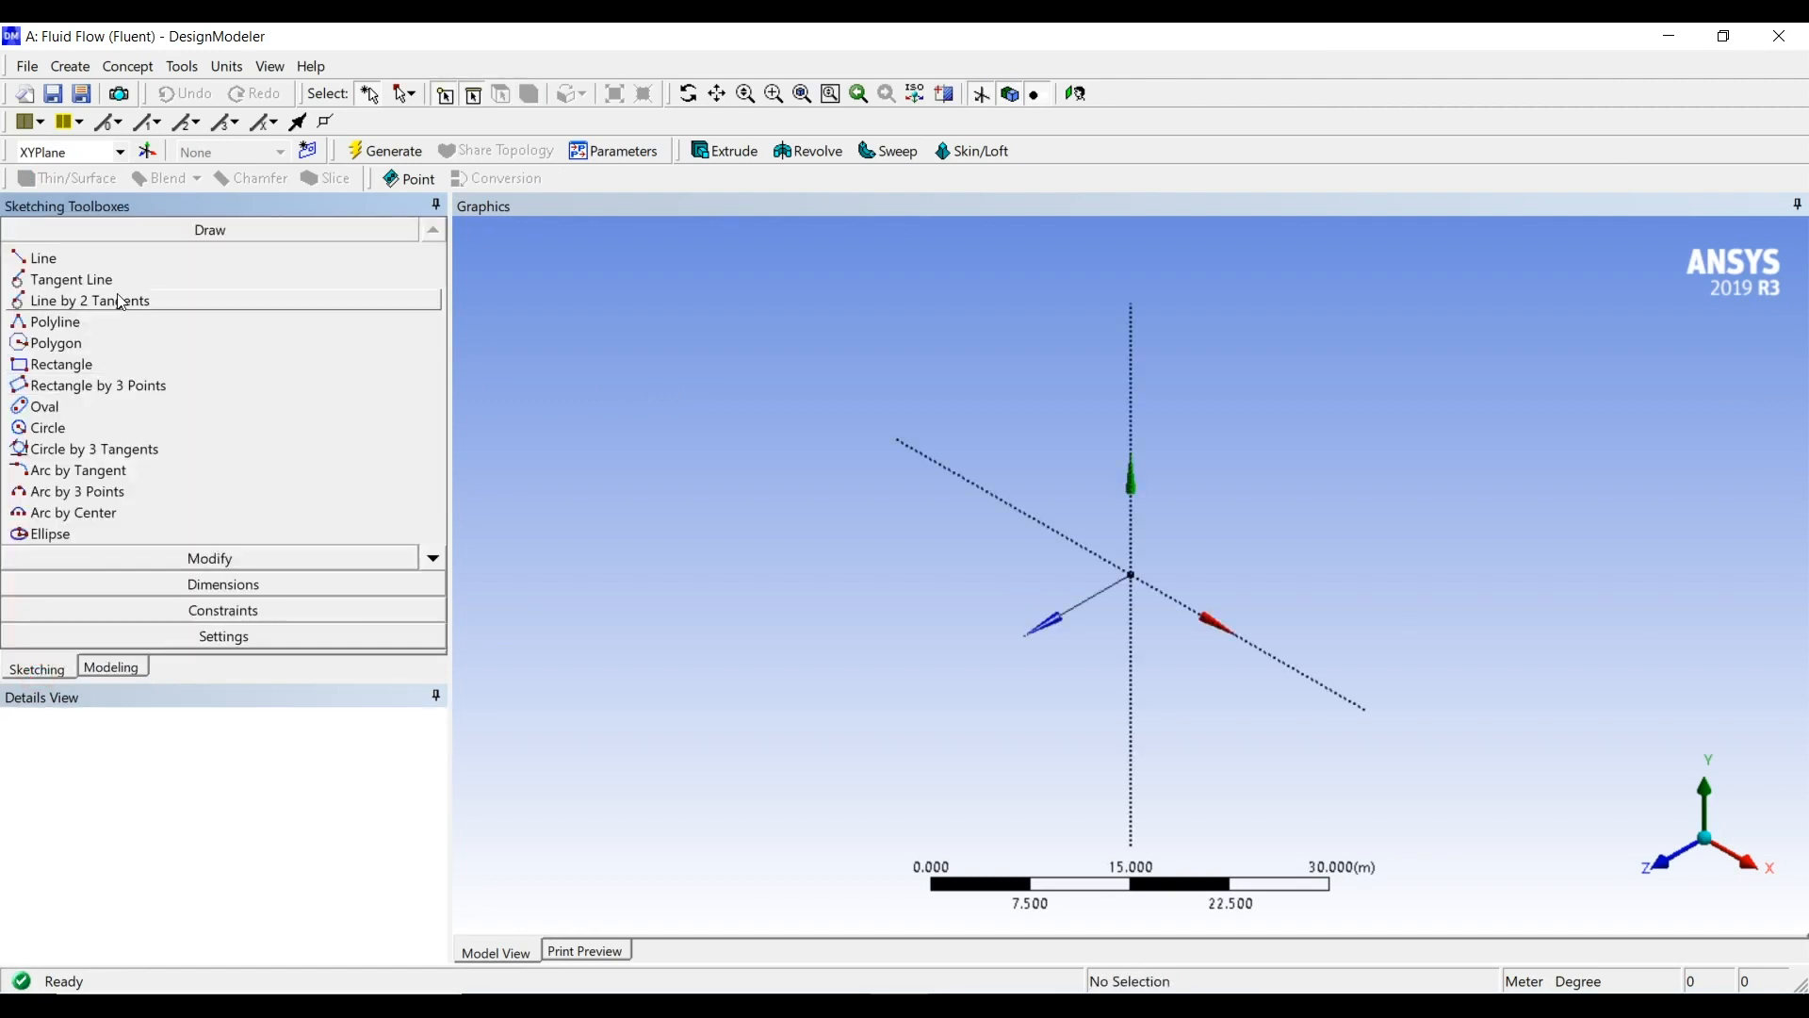
click(1660, 856)
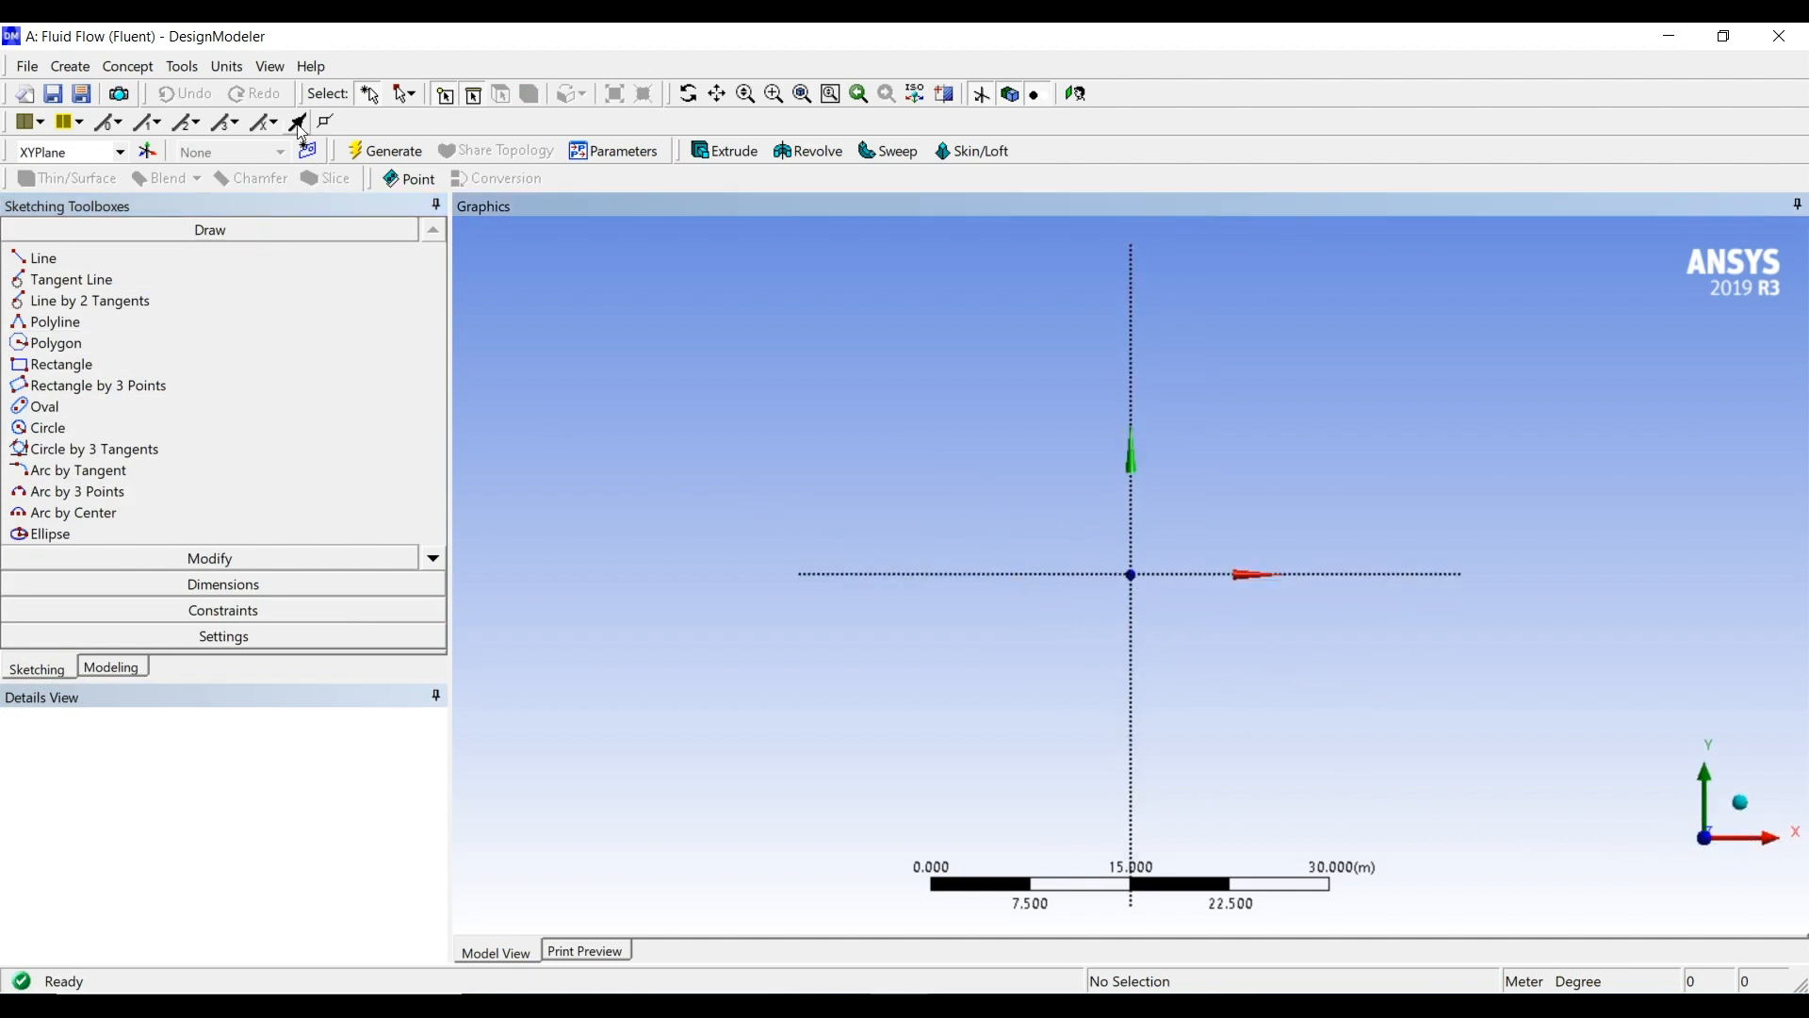
click(223, 67)
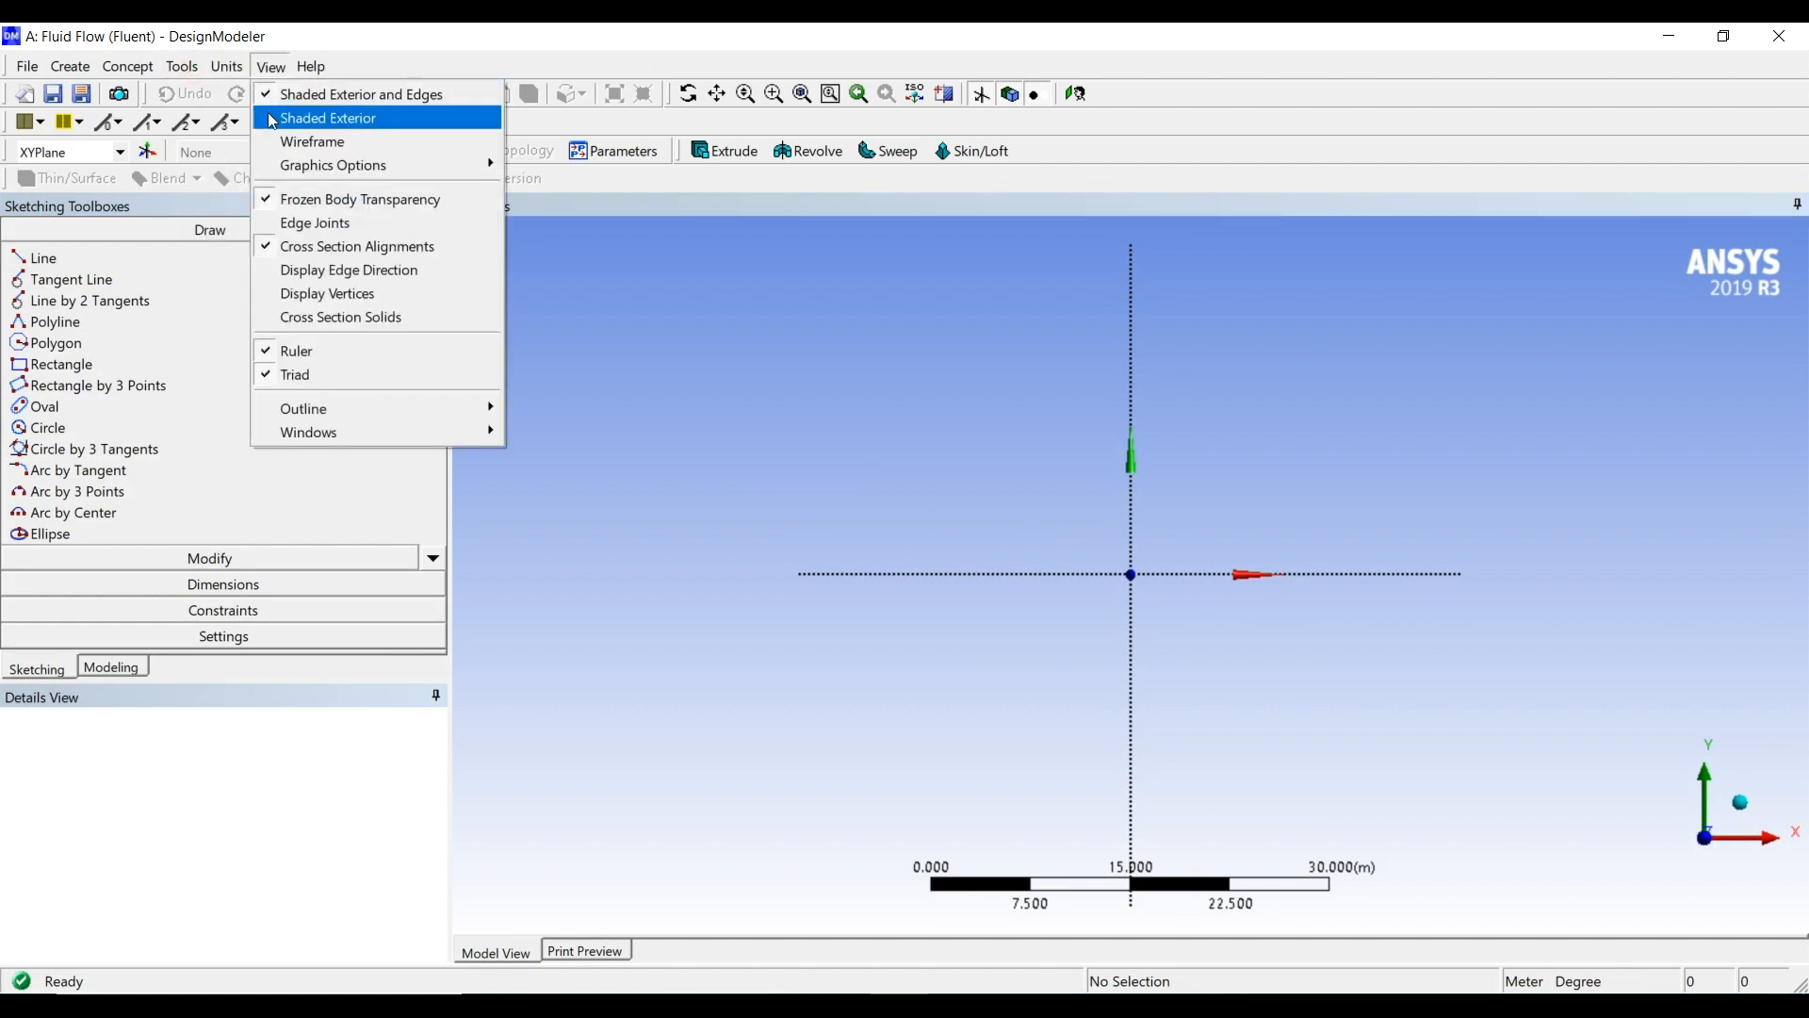
click(259, 141)
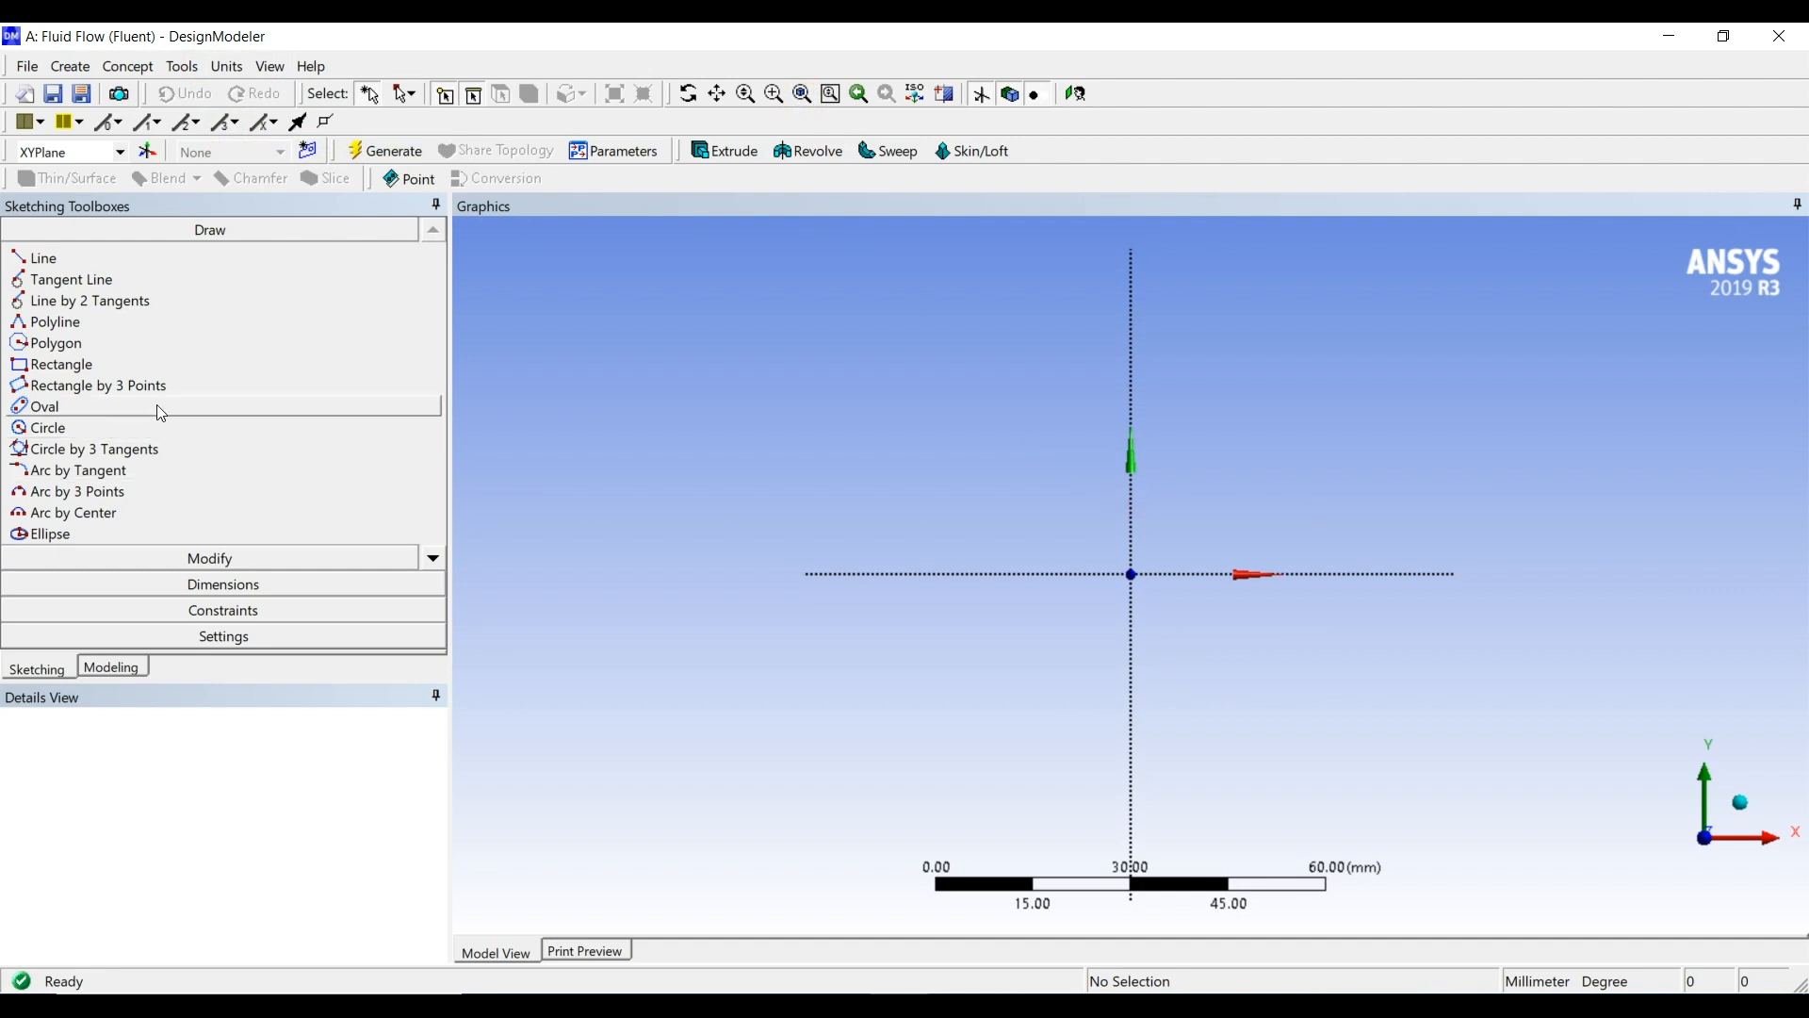
Sketch a rectangle about 66 by 40 mm with one corner on the origin, extending along positive X and Y
click(59, 367)
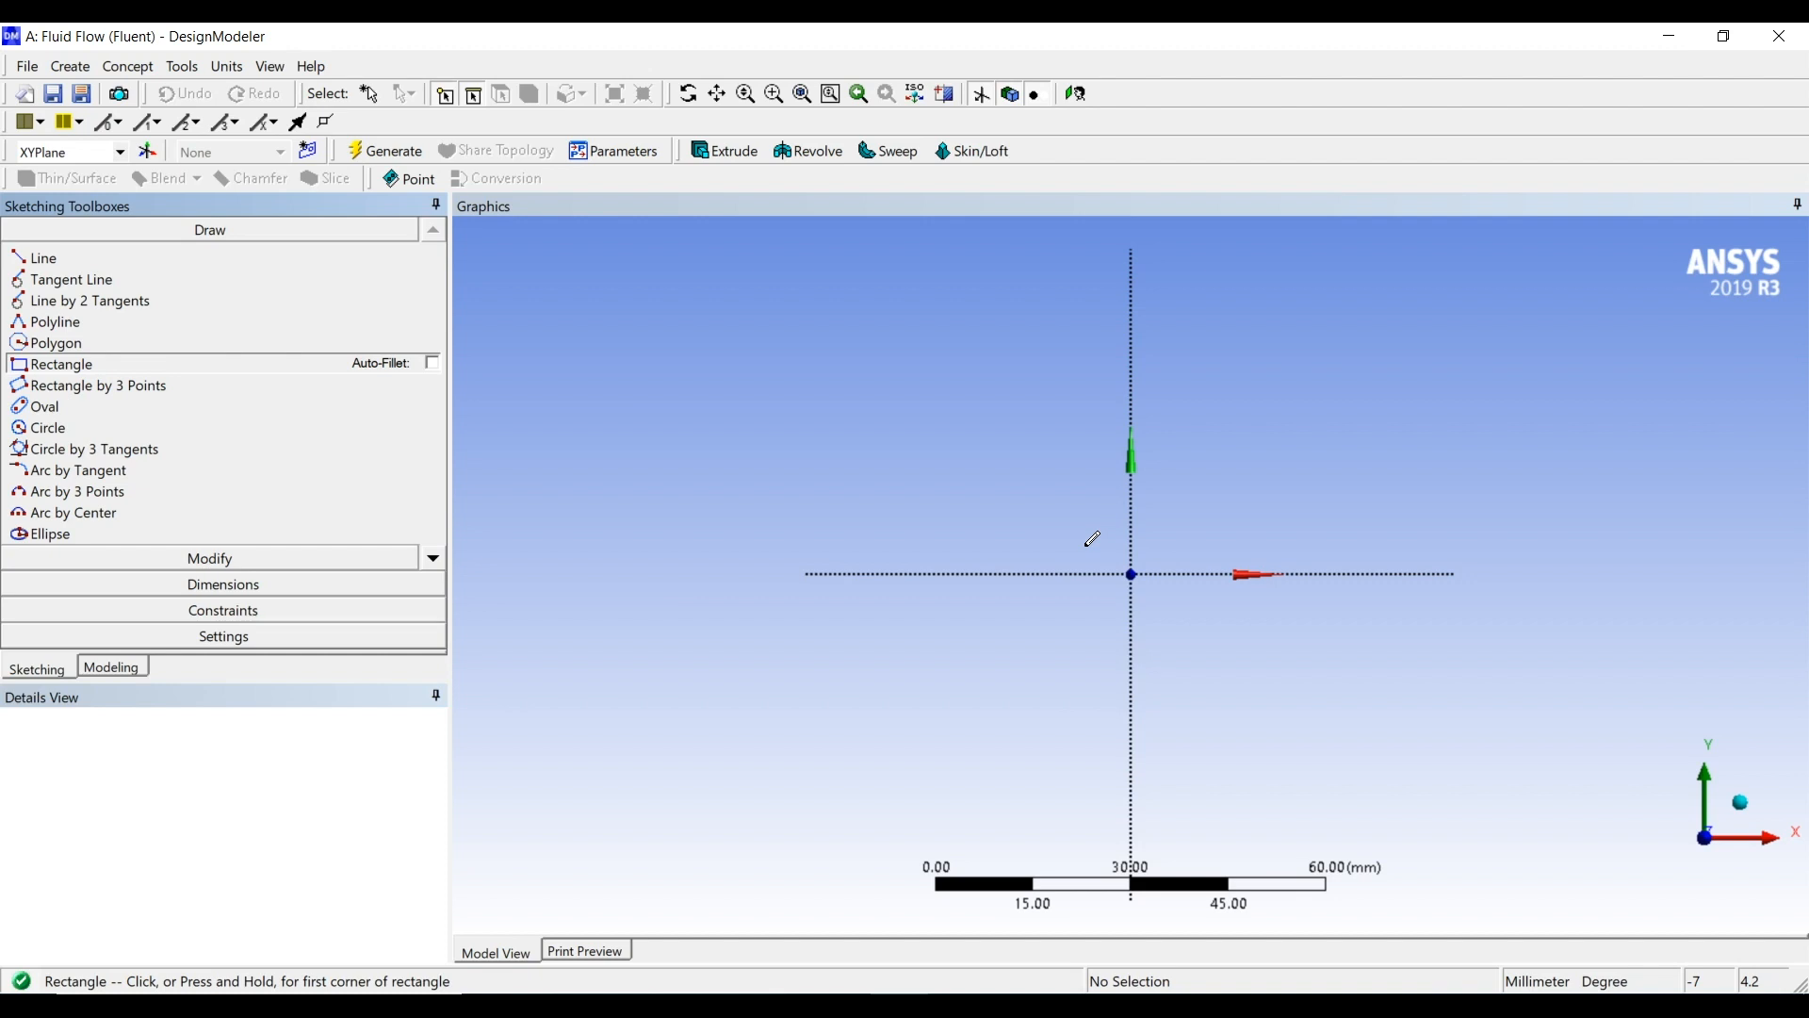
click(1131, 574)
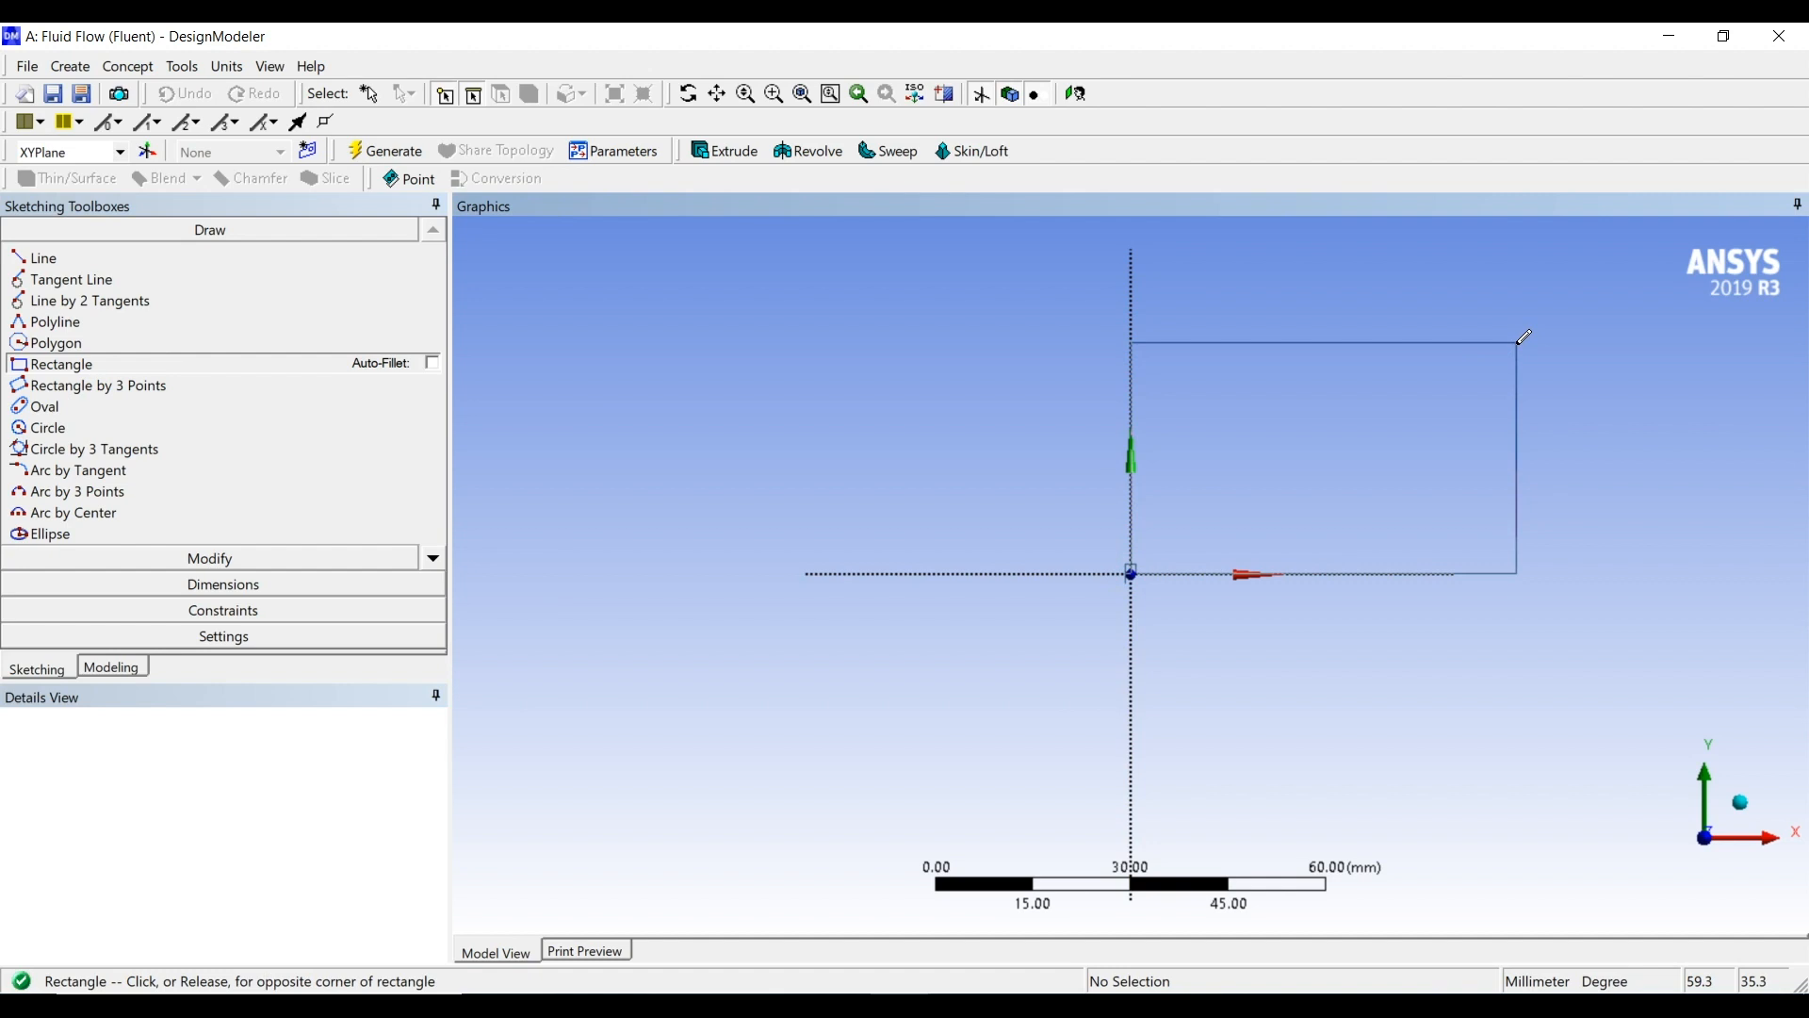
click(1560, 311)
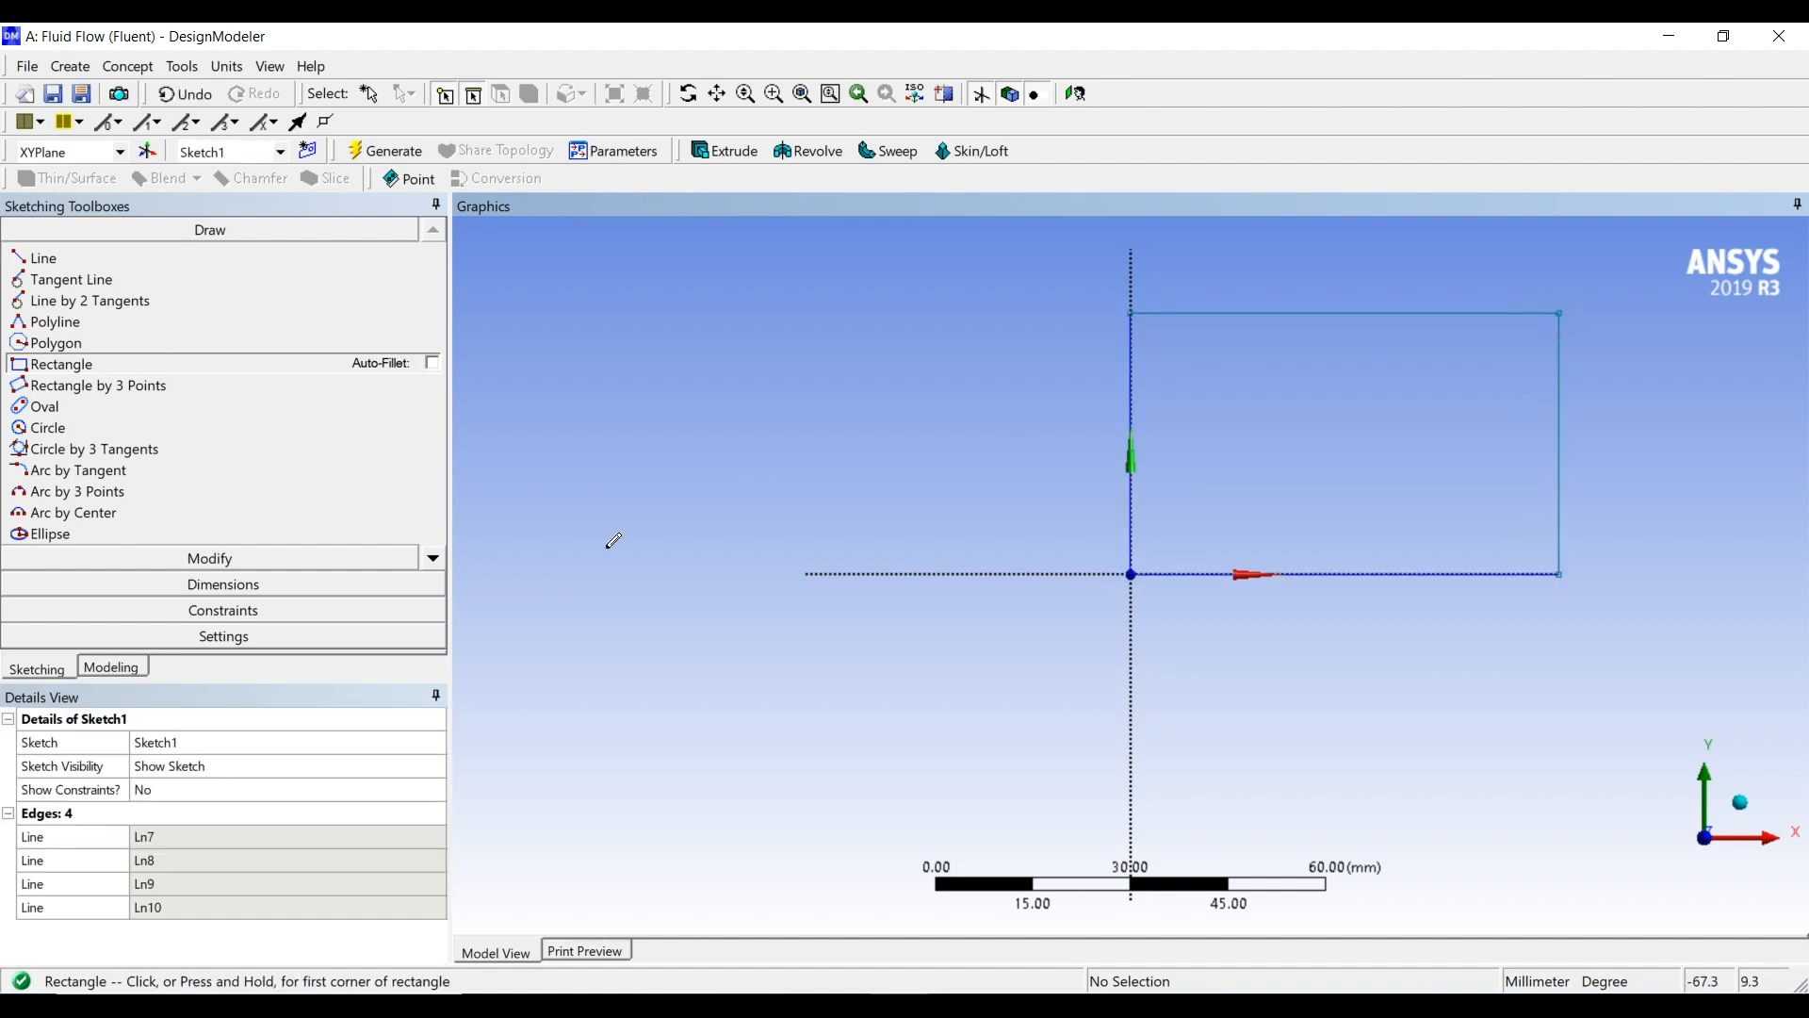
Dimension the rectangle's vertical side along the Y axis and set its height to 50 mm
click(264, 585)
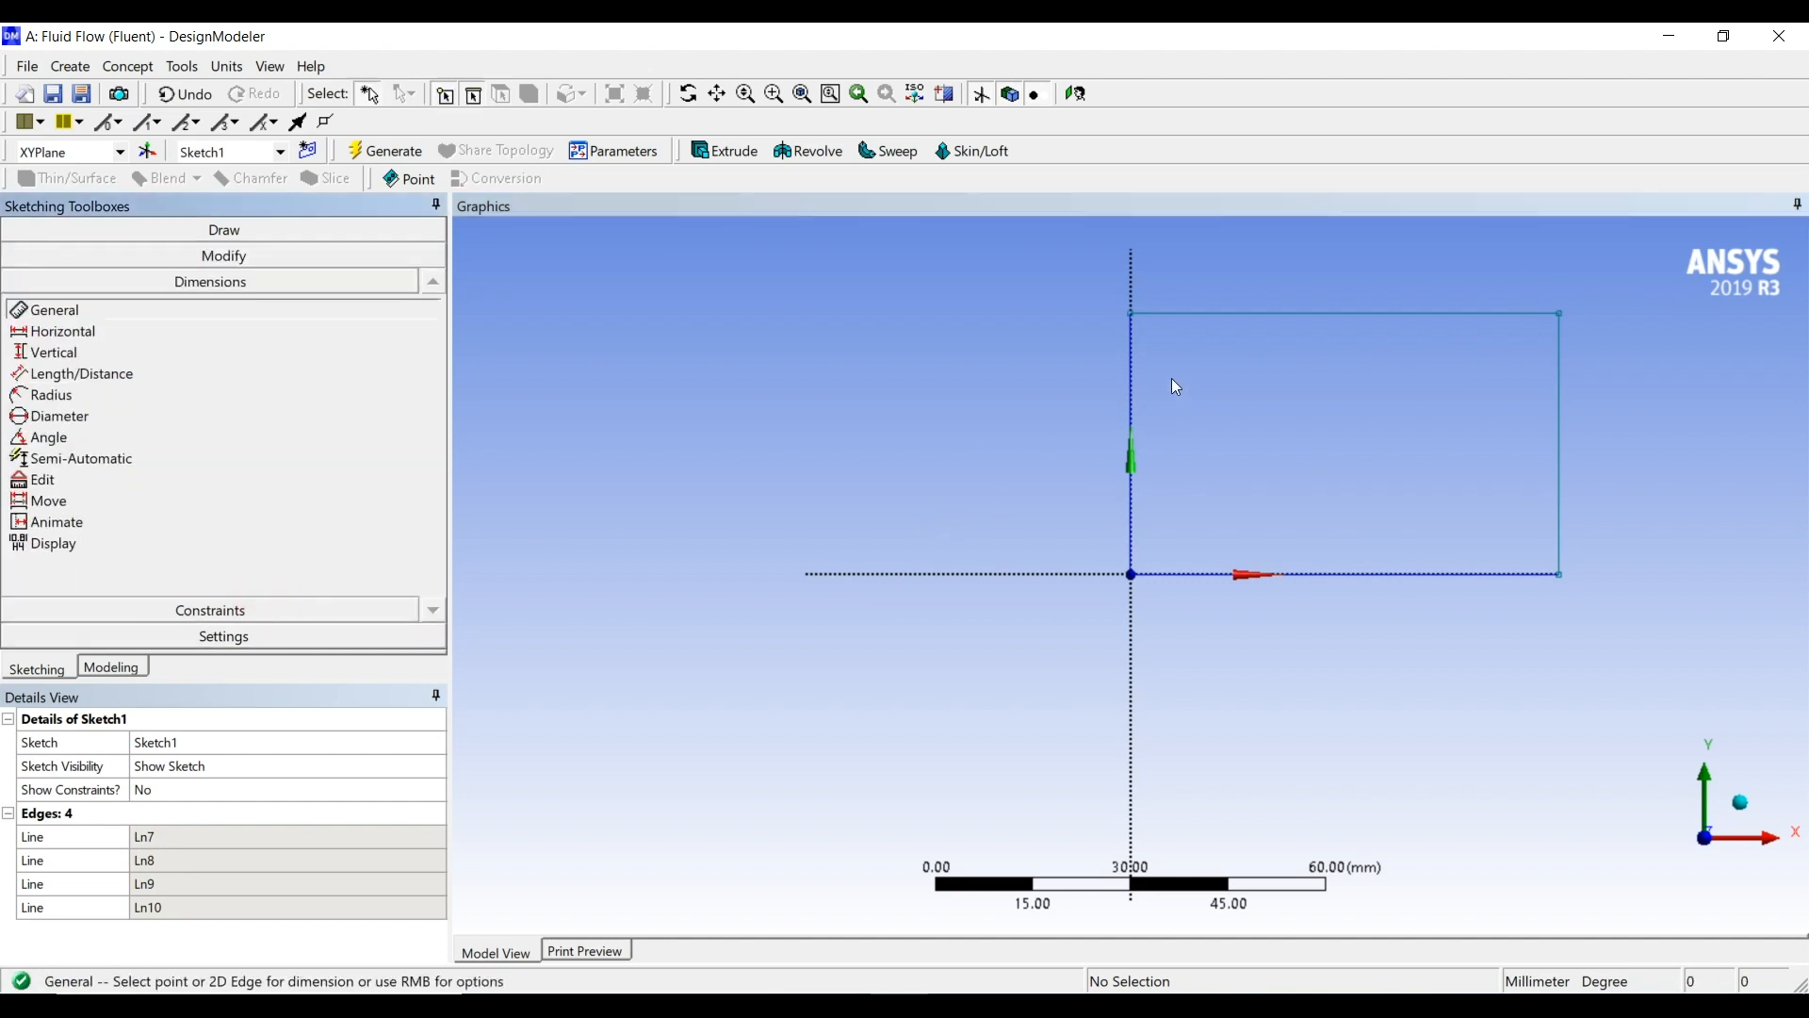
click(1131, 376)
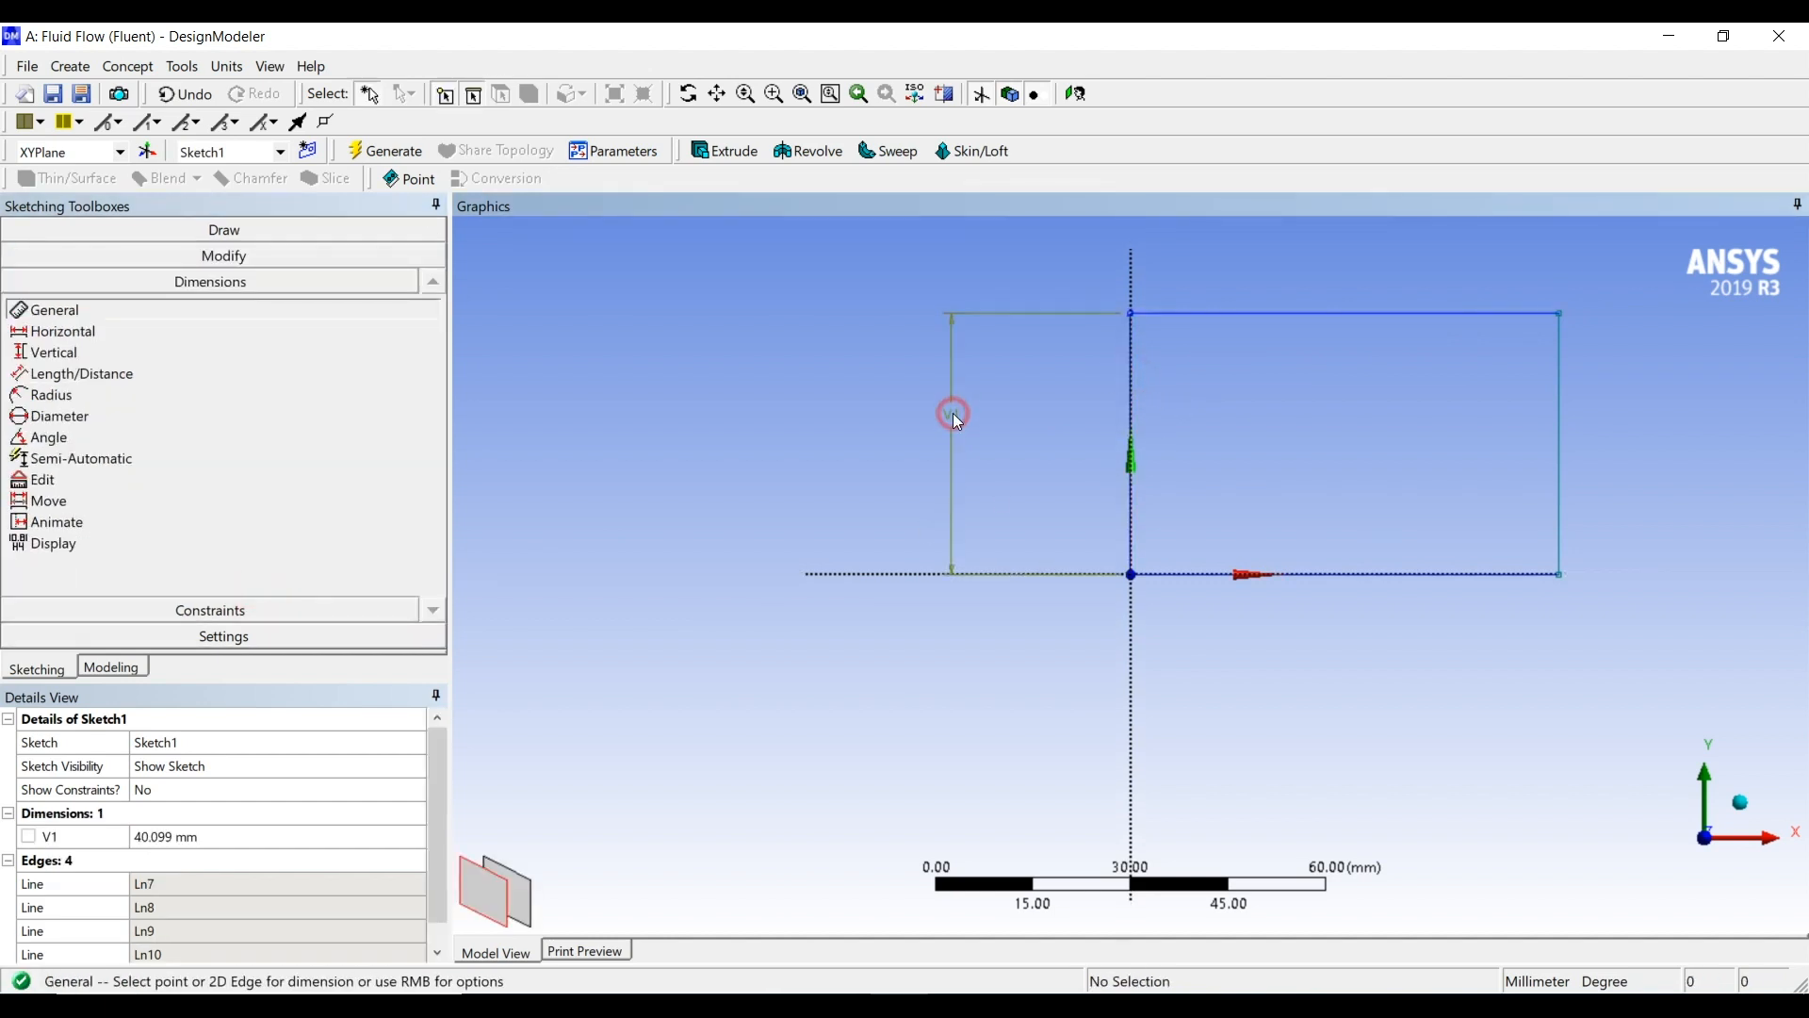
click(226, 837)
text(50)
key(Return)
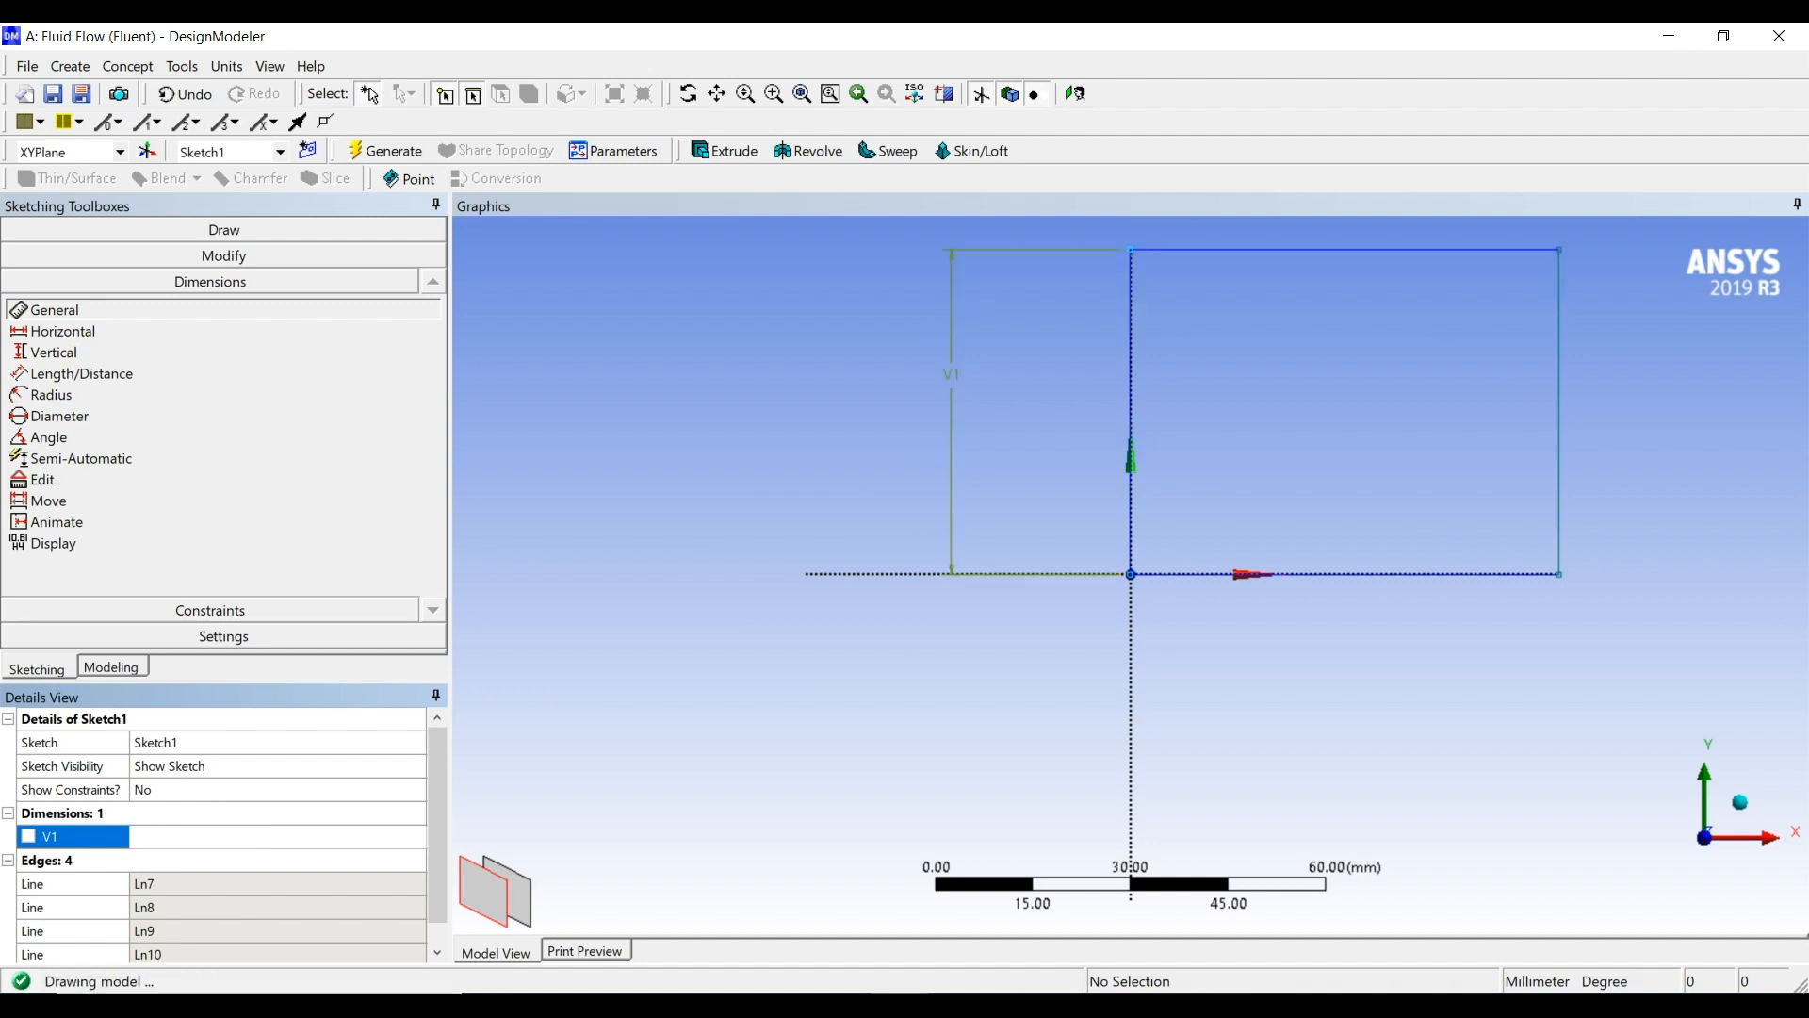
Dimension the rectangle's horizontal edge along the X axis and set its width to 80 mm
click(1319, 574)
click(1360, 641)
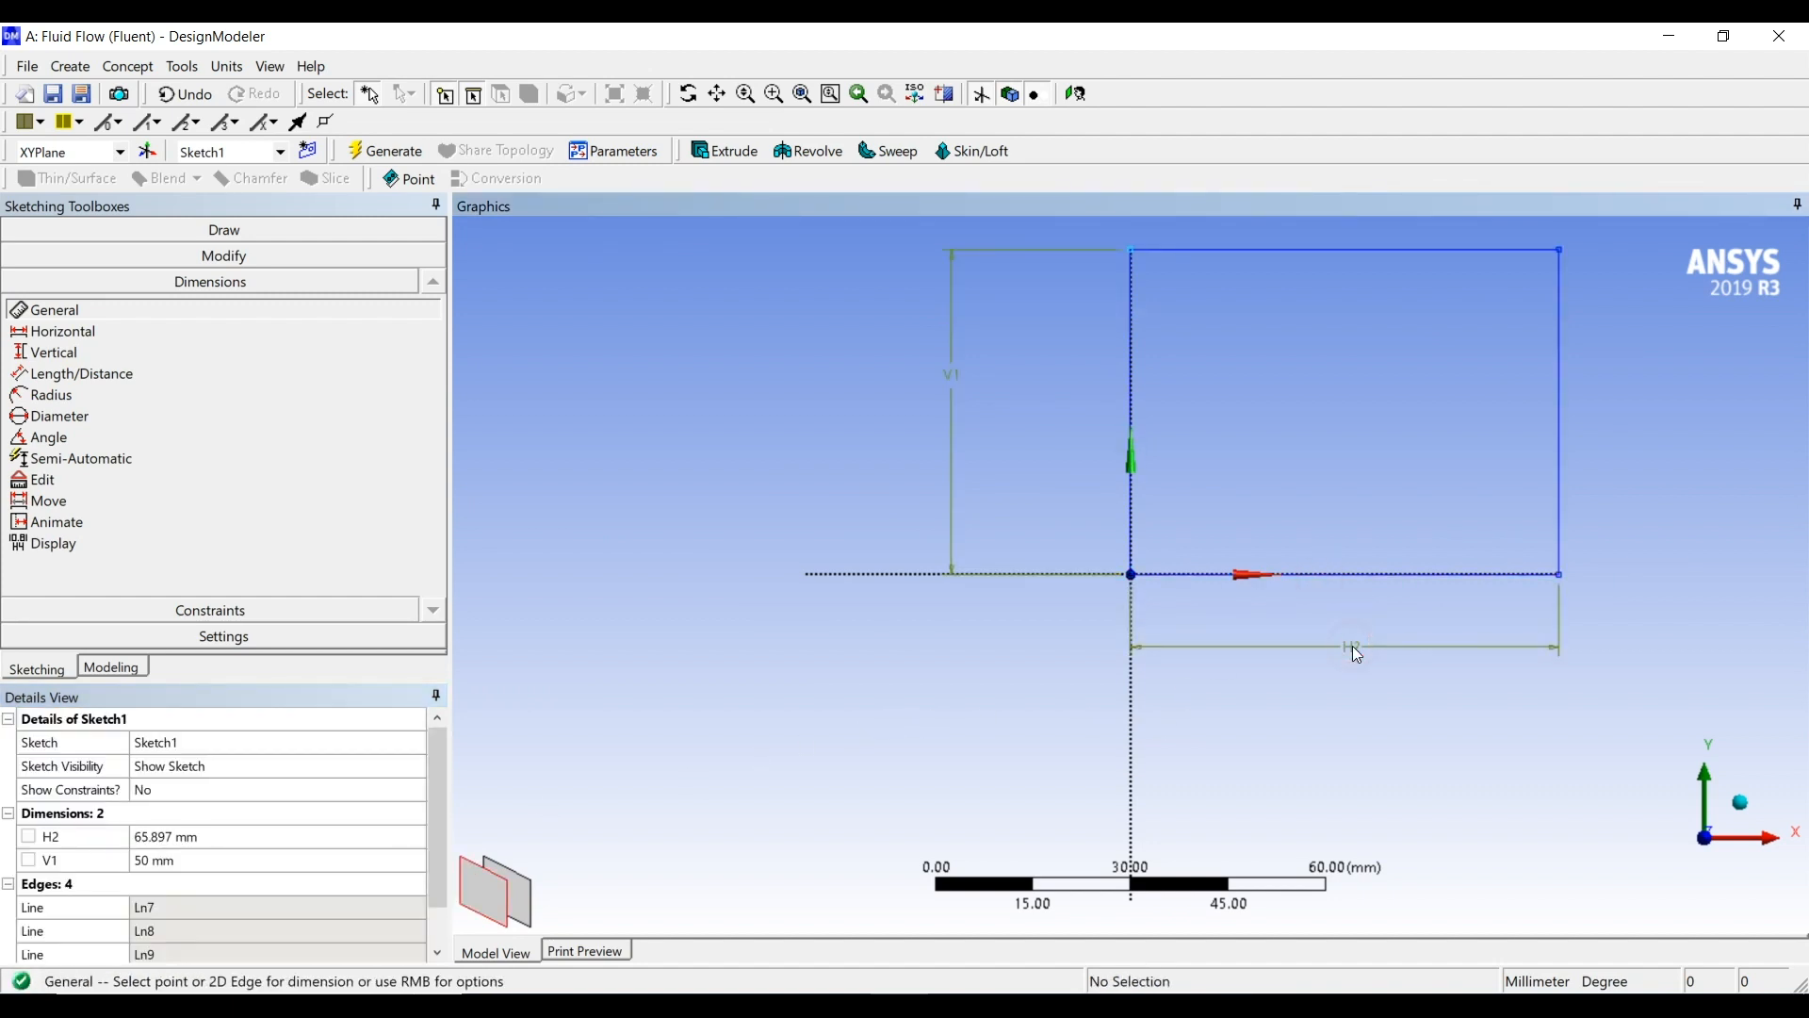
click(222, 835)
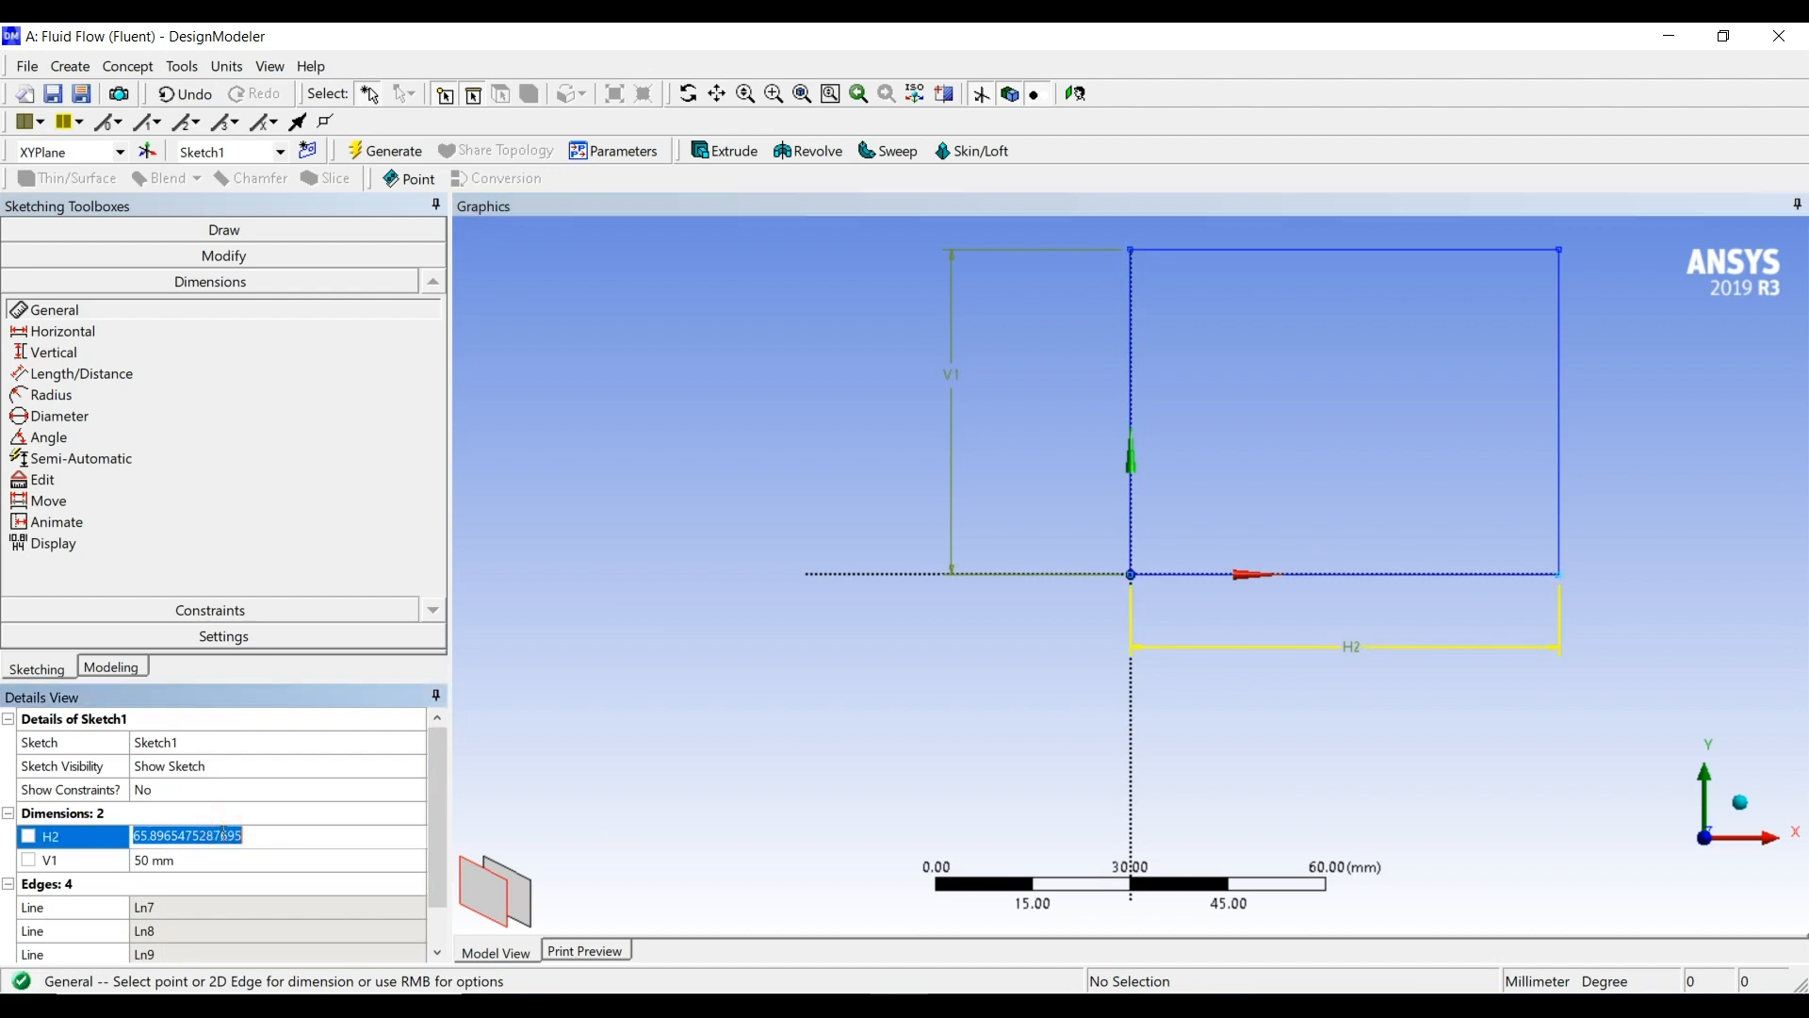
text(80)
key(Return)
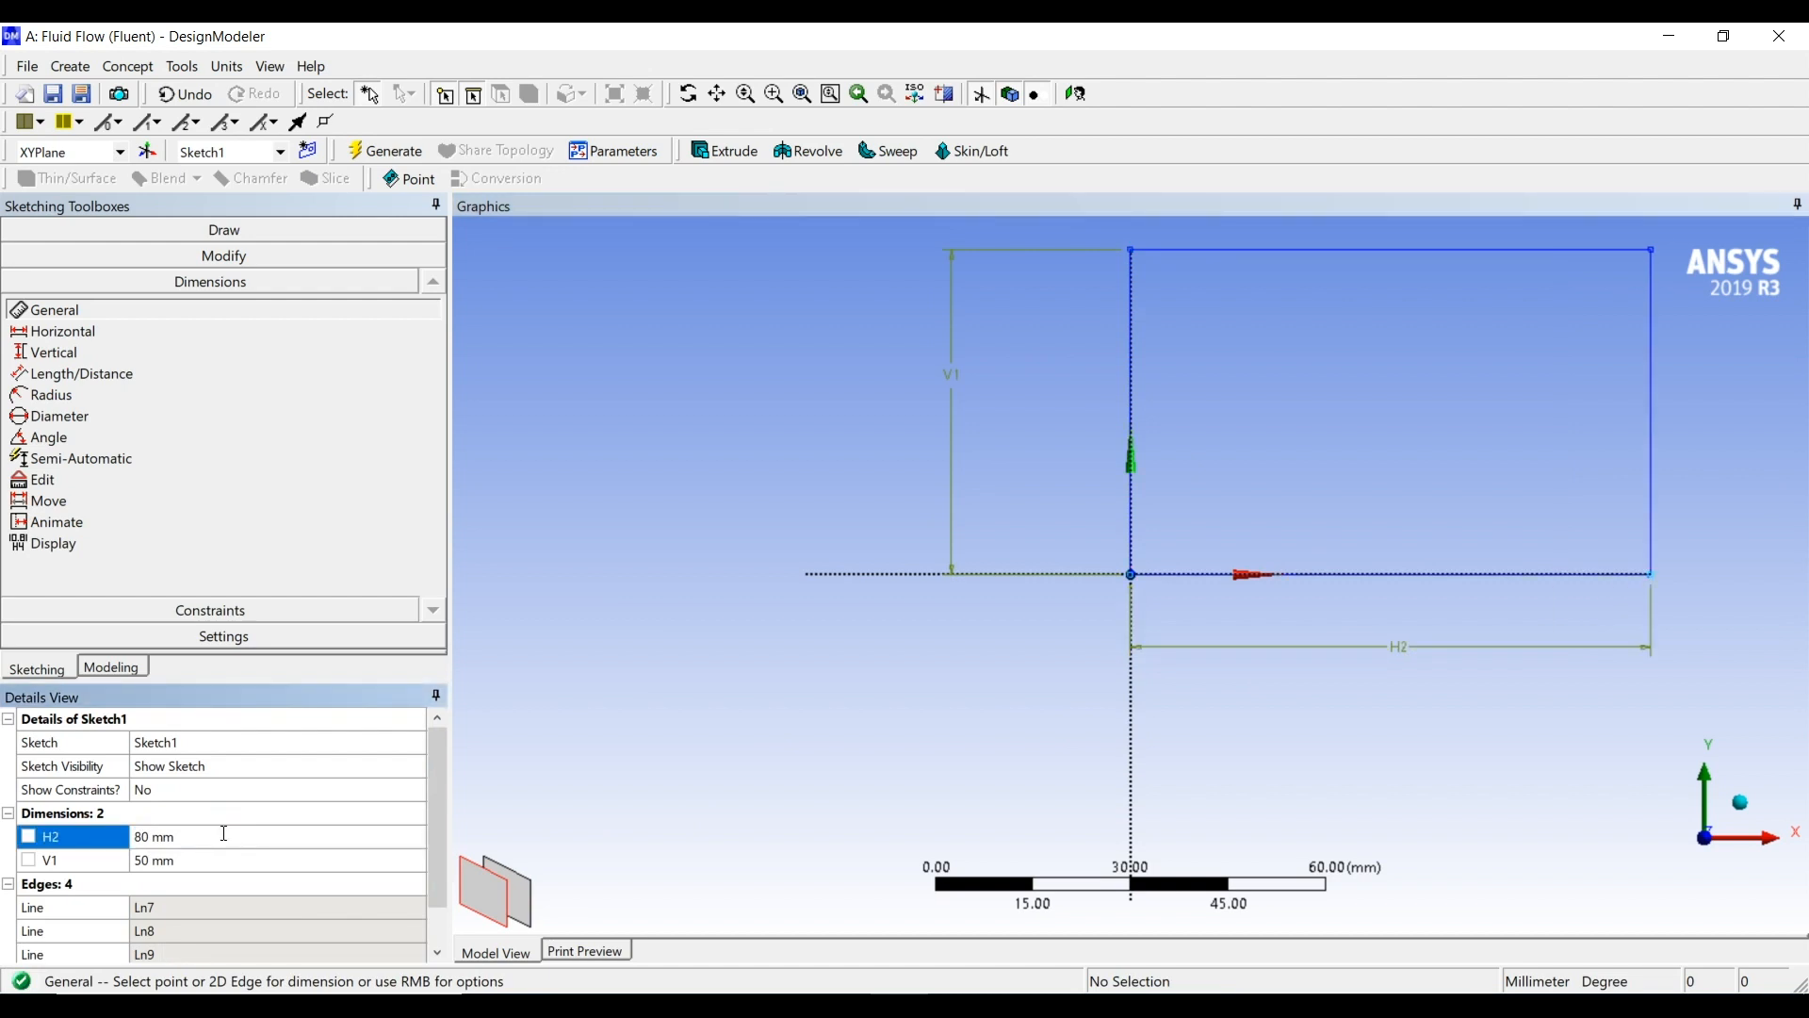
Sketch a rectangle about 16 by 13 mm on the large rectangle's upper edge and another small one outside its lower right corner
scroll(1236, 557, down, 4)
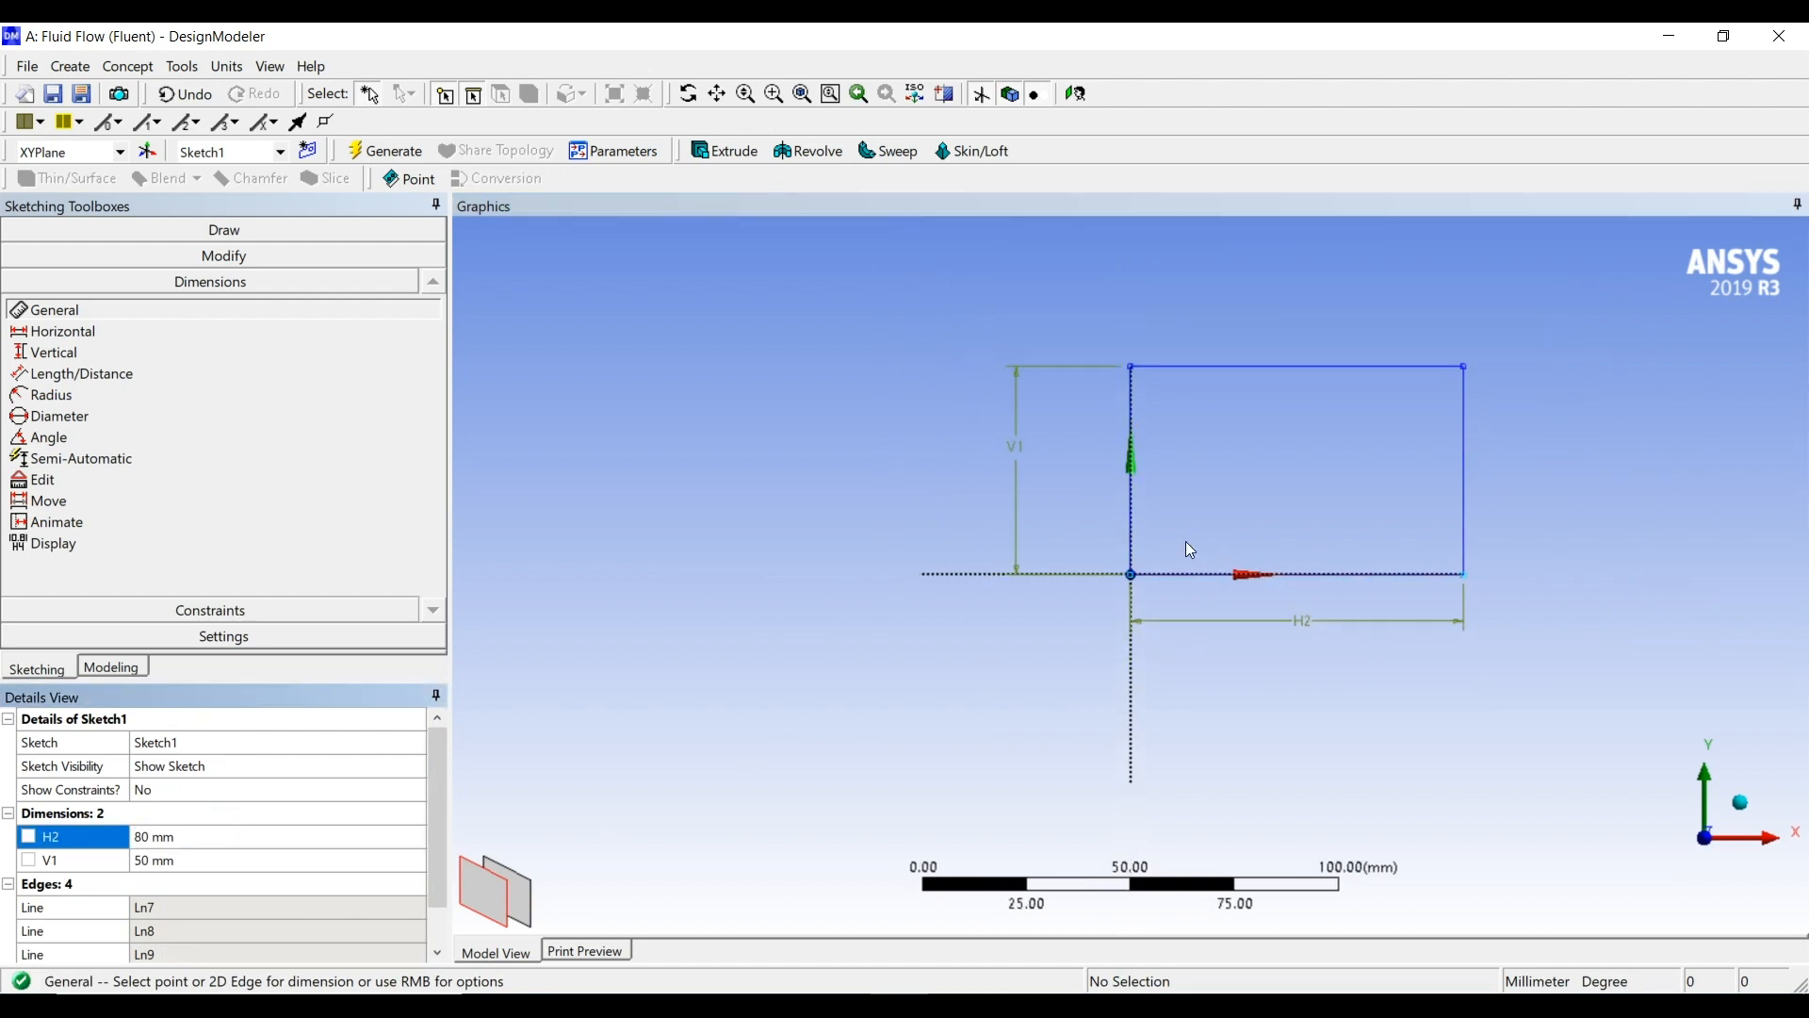
scroll(1285, 491, up, 1)
ctrl+middle_drag(1285, 490, 1072, 568)
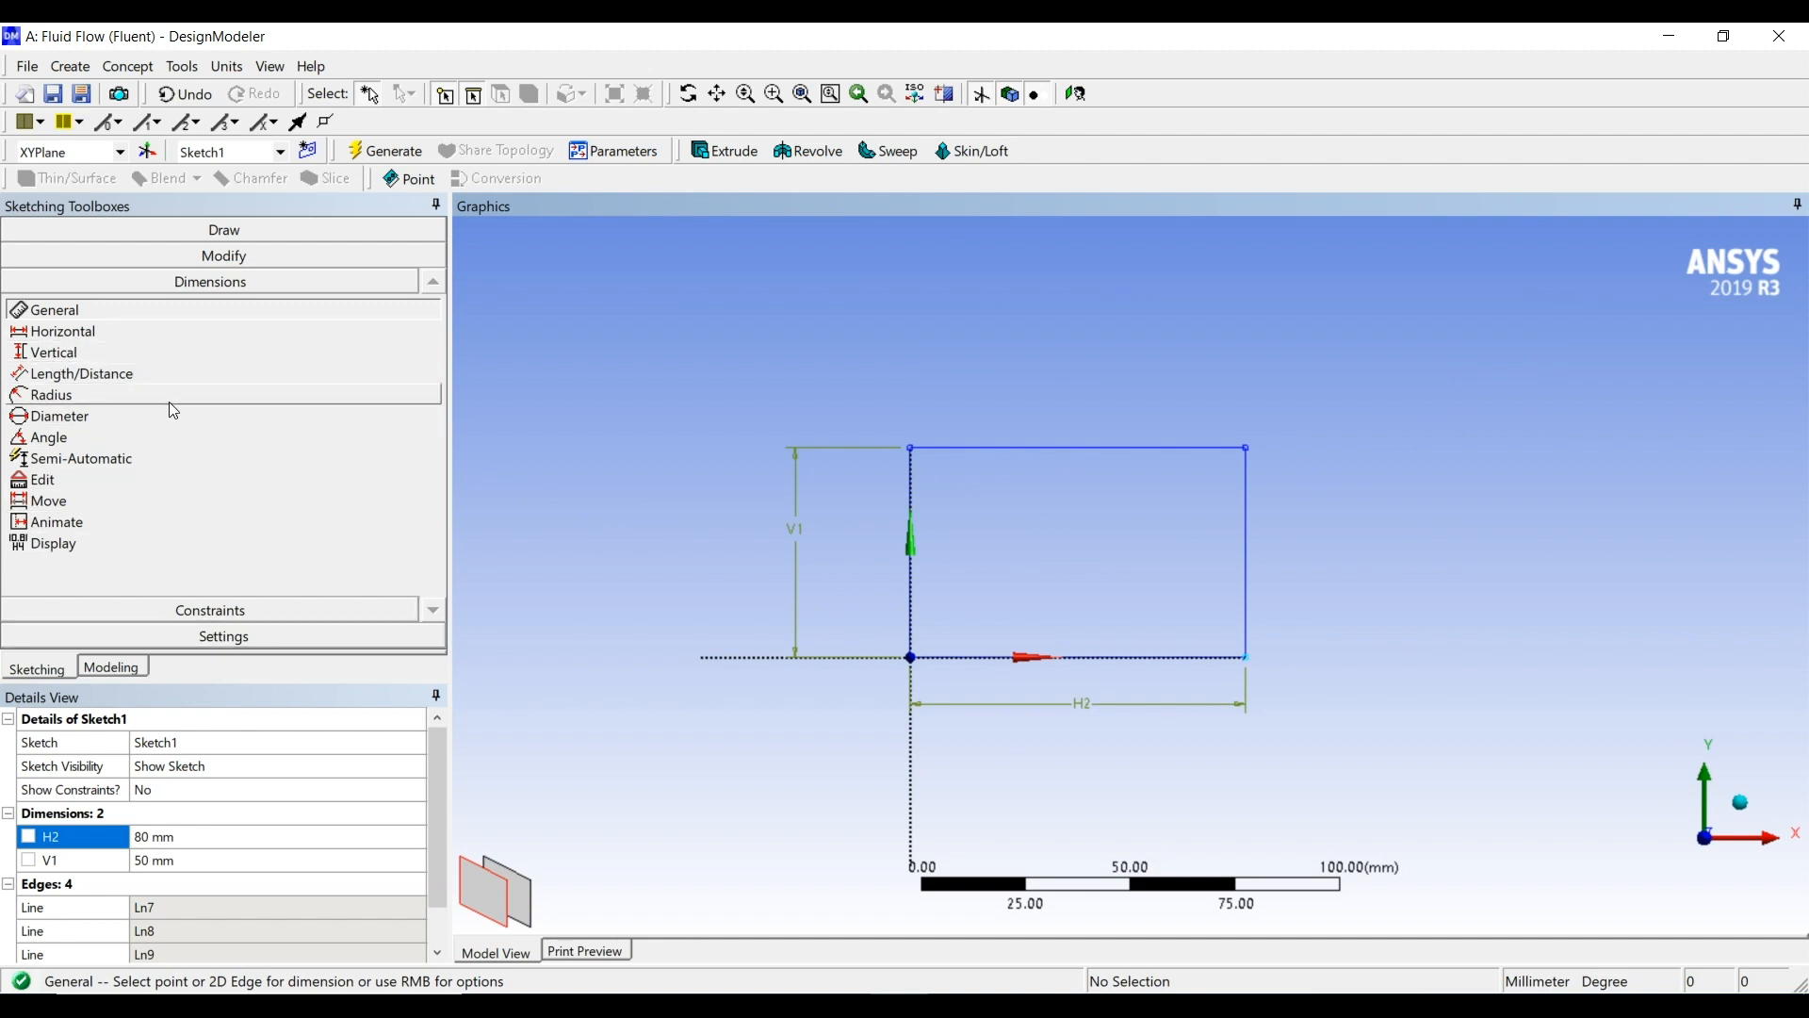
click(231, 231)
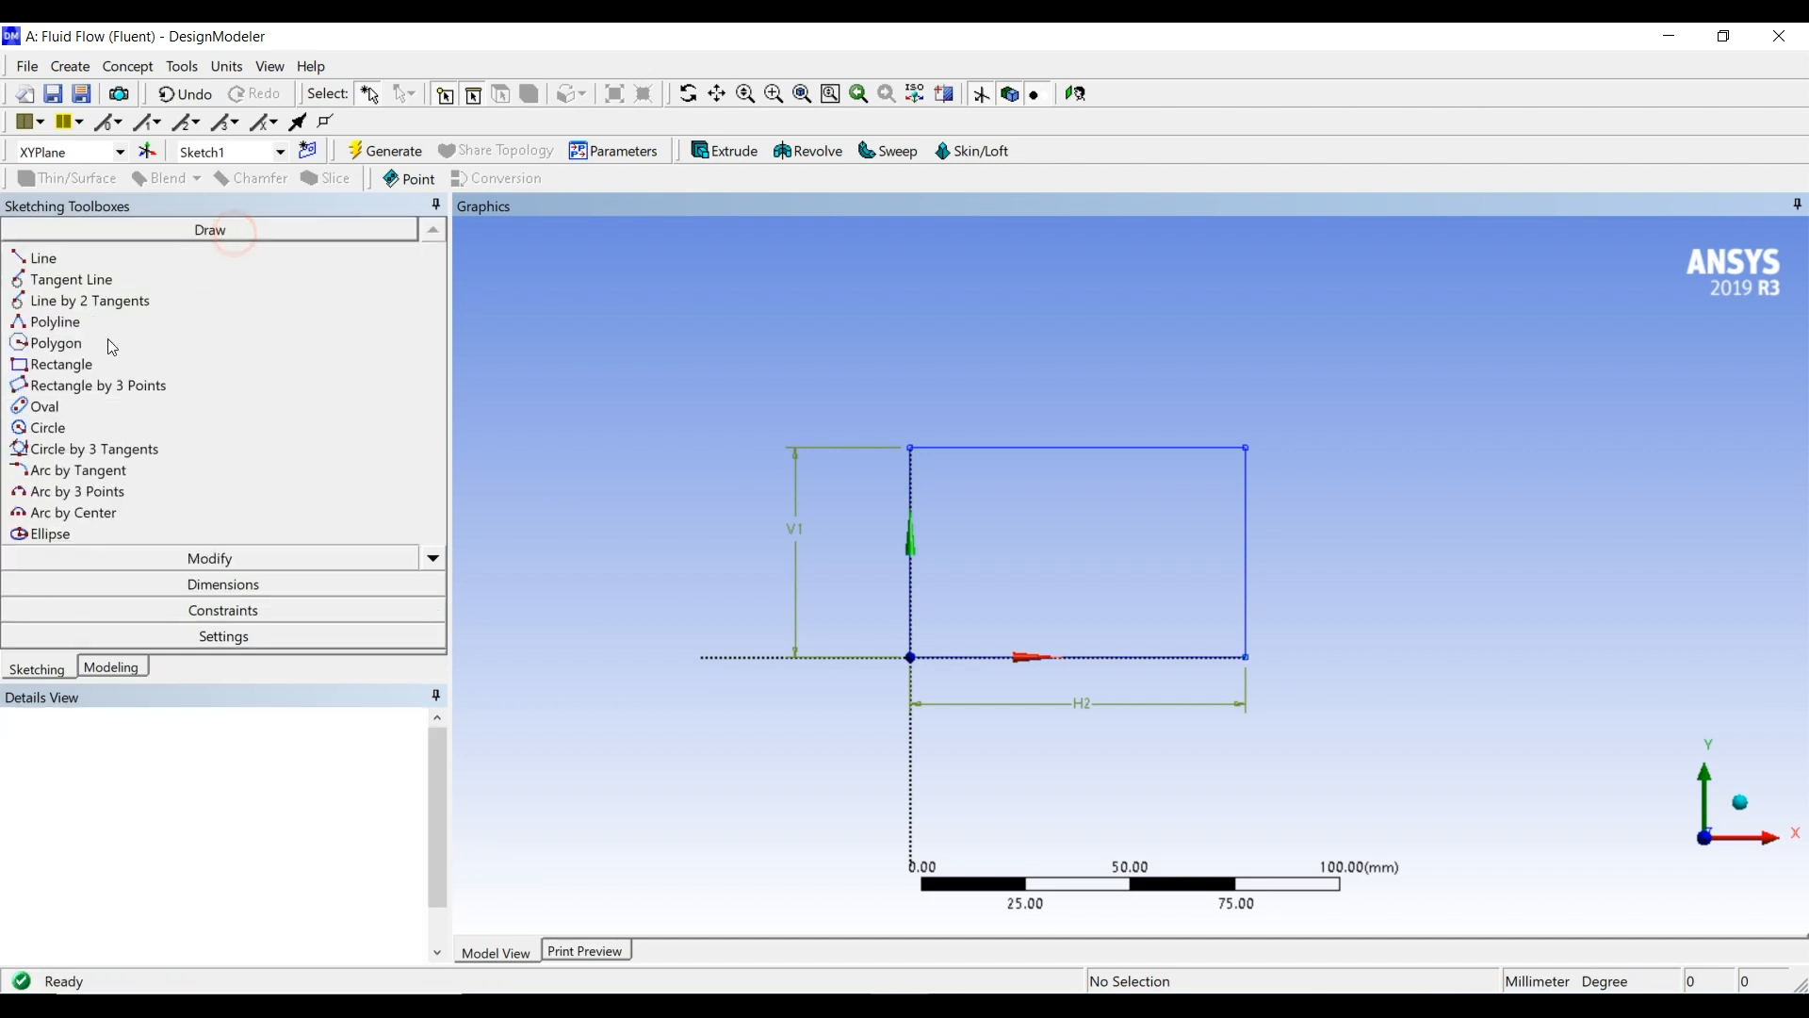
click(52, 365)
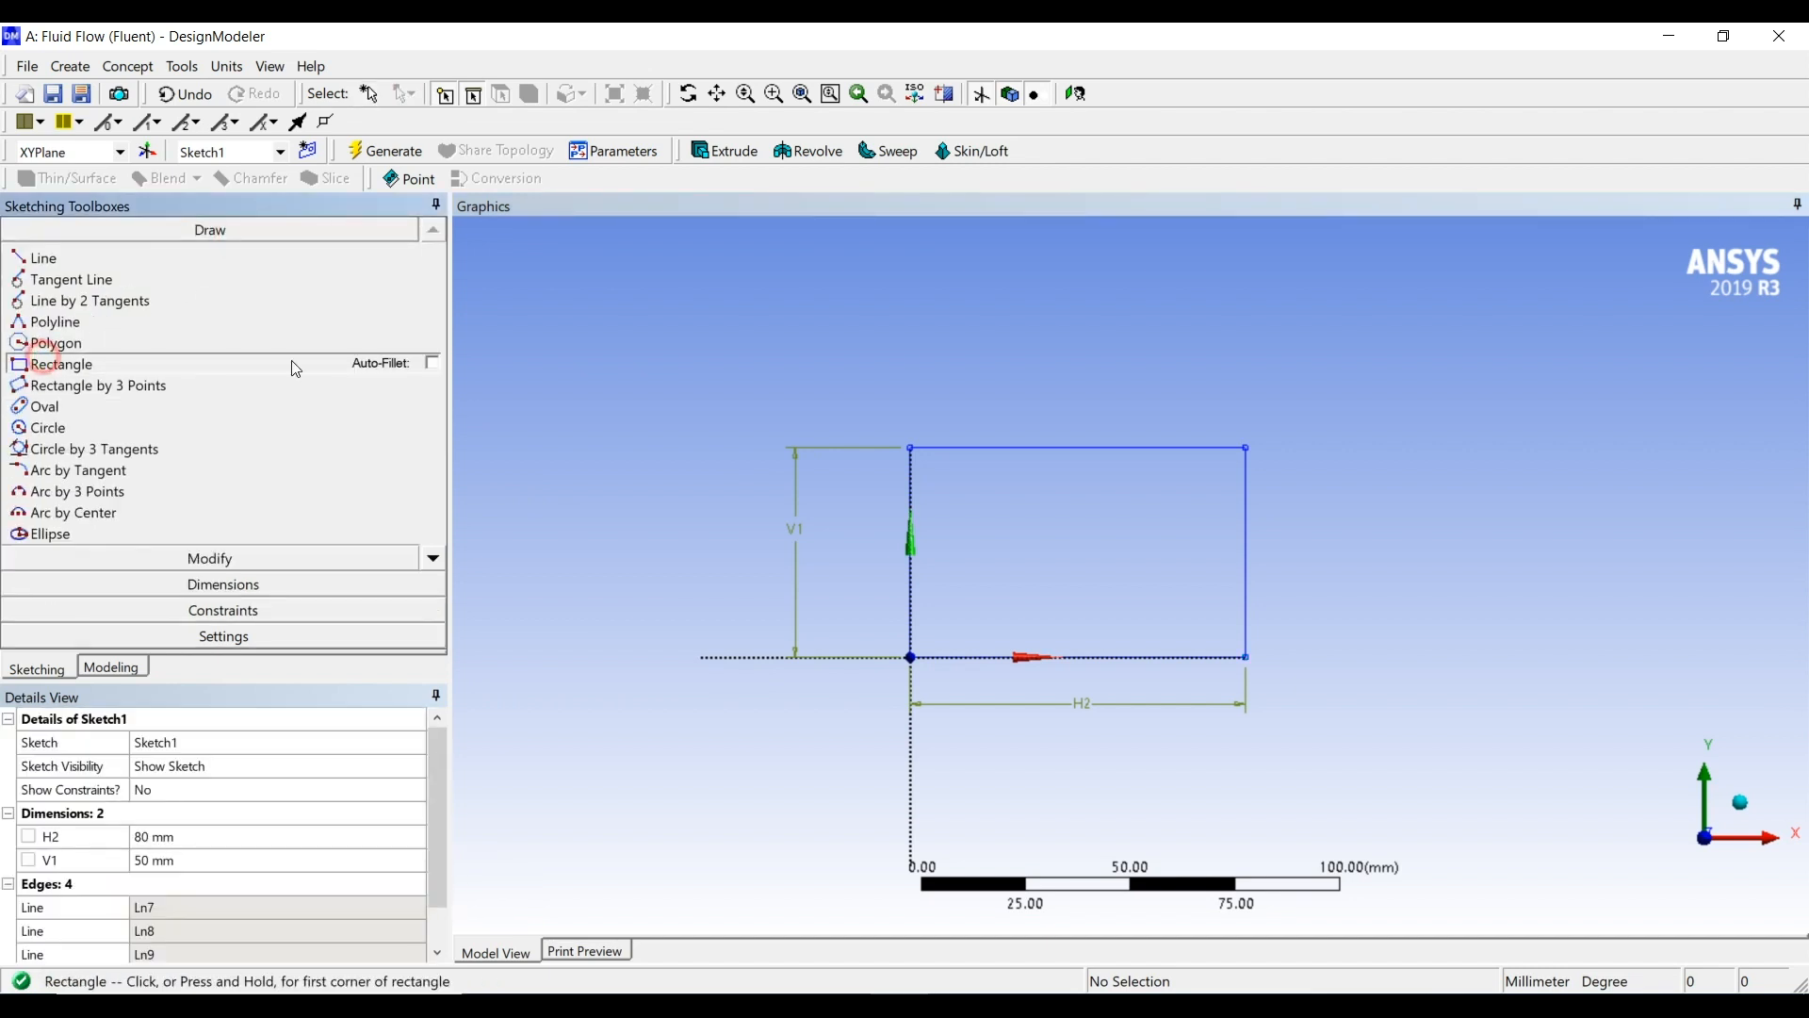
click(953, 447)
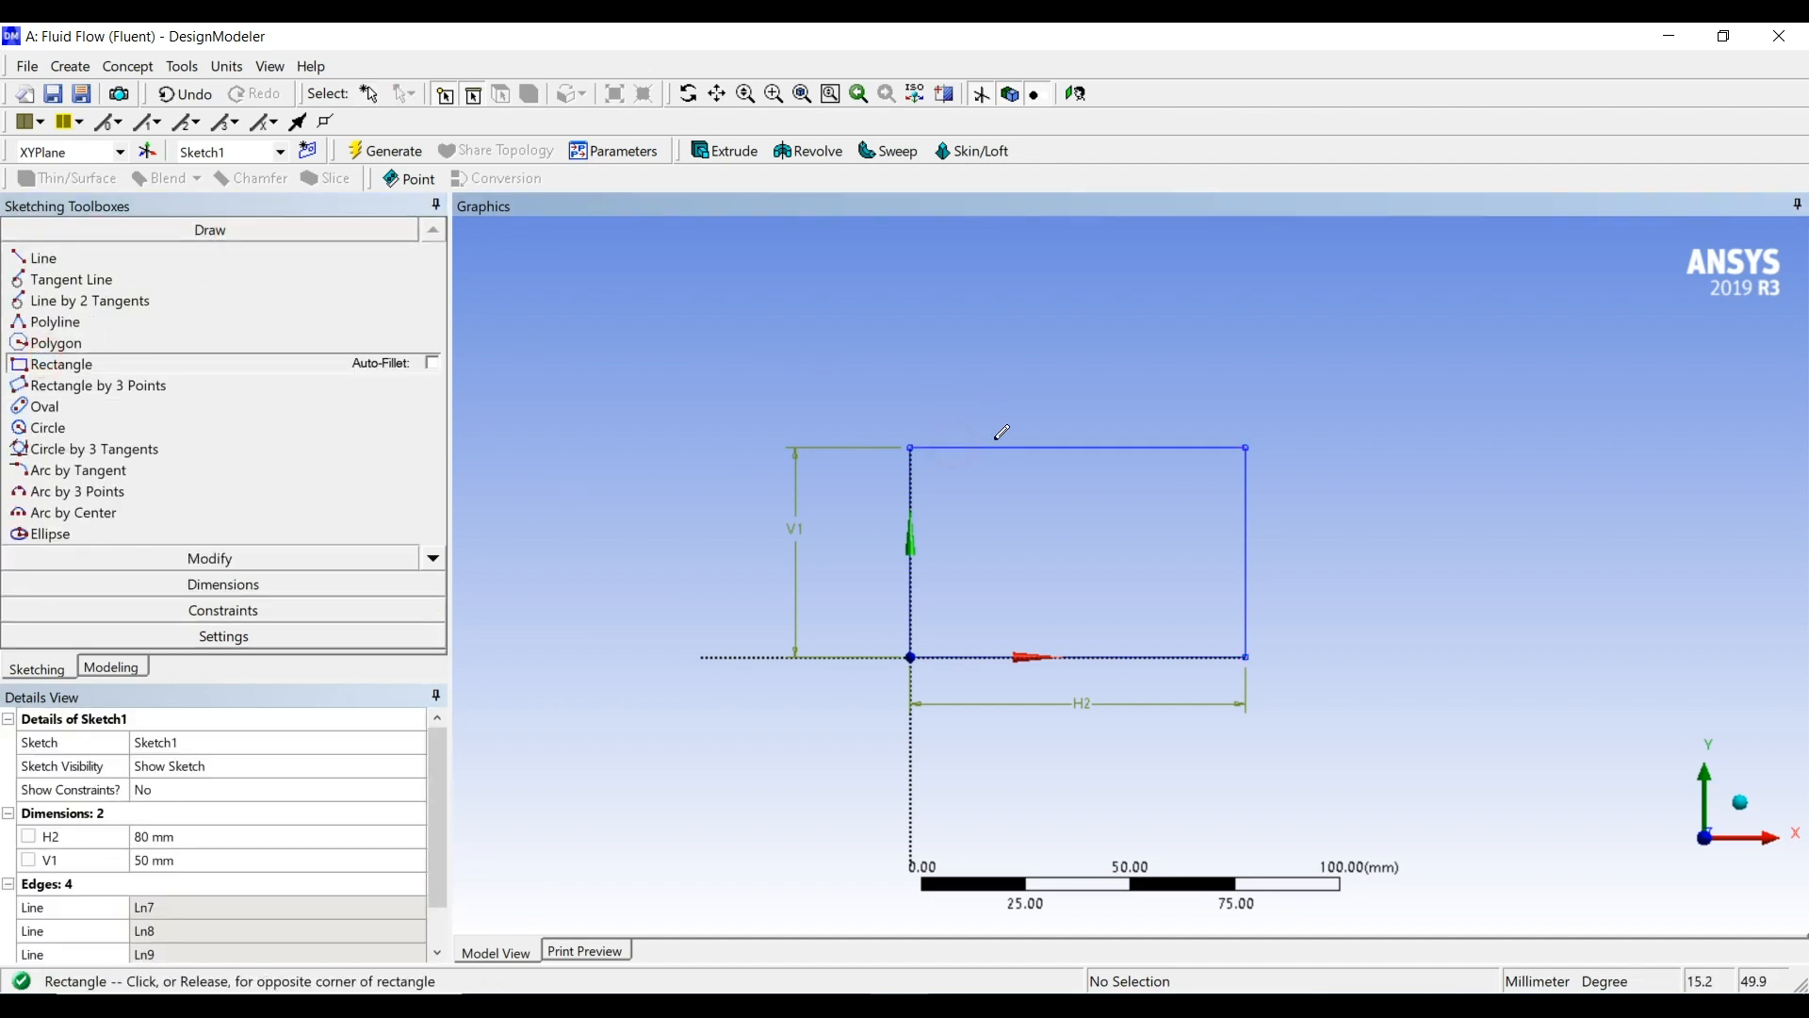
click(1023, 389)
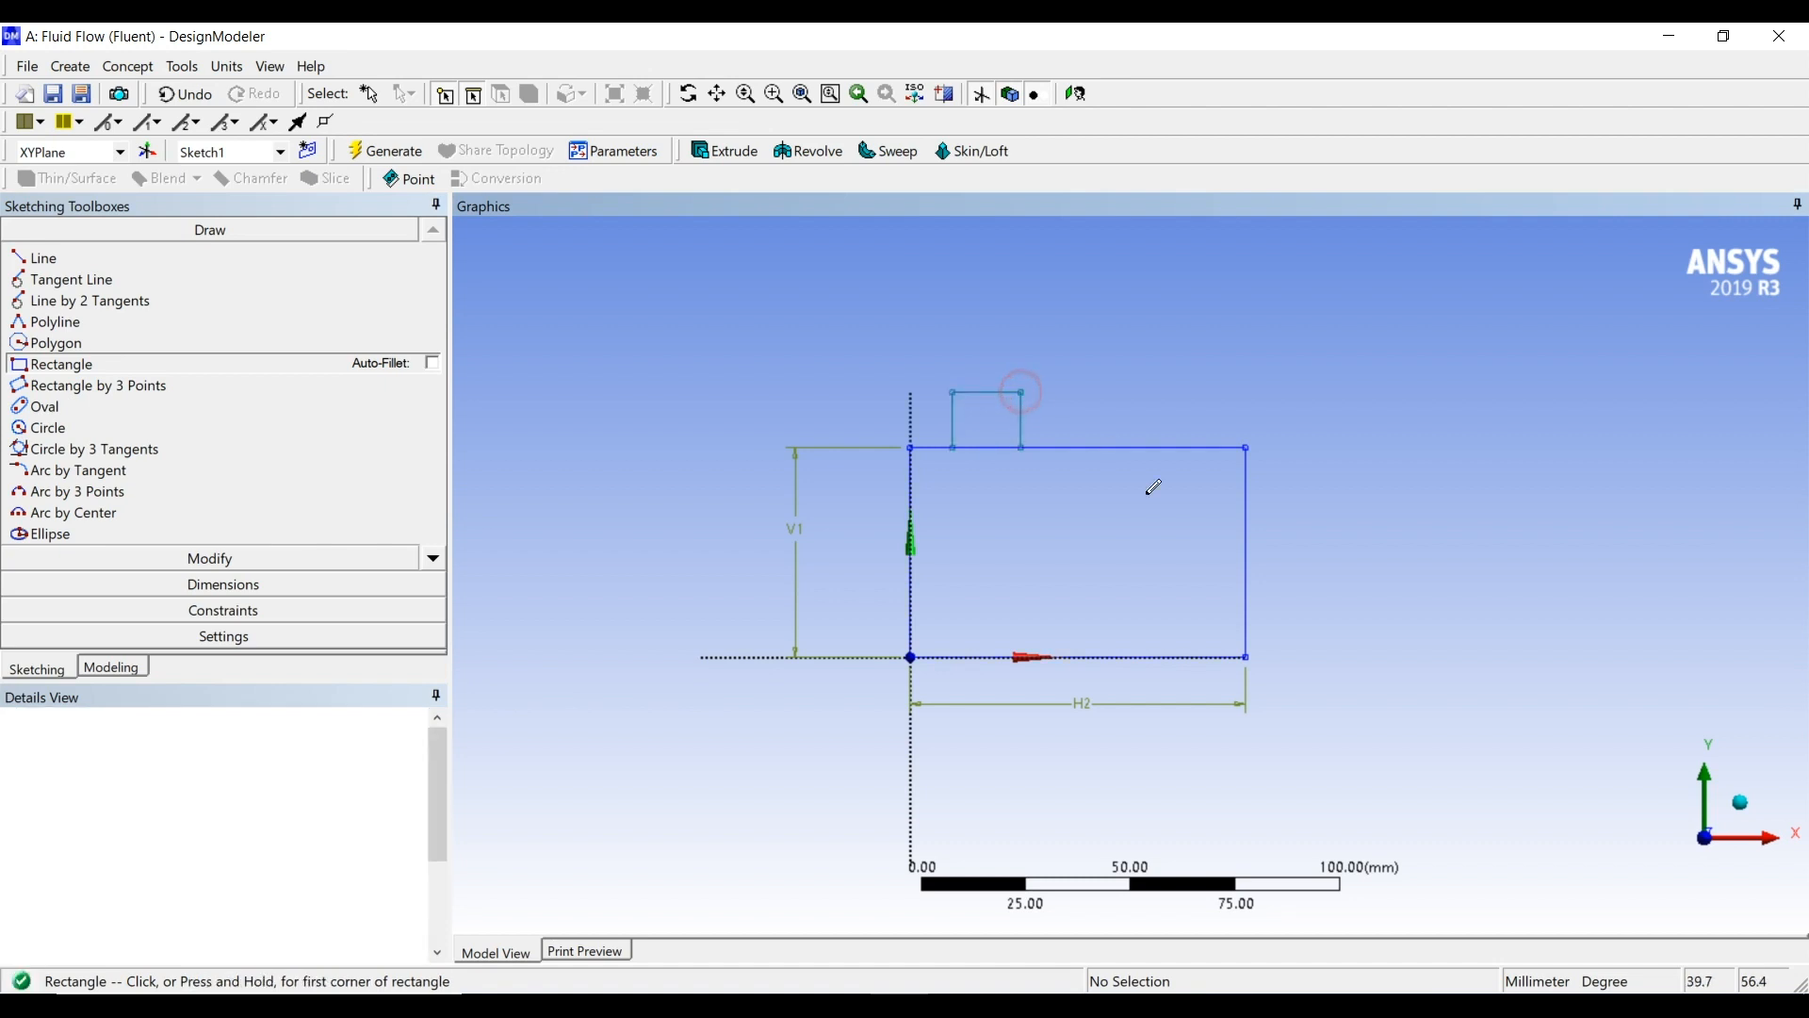
click(1248, 656)
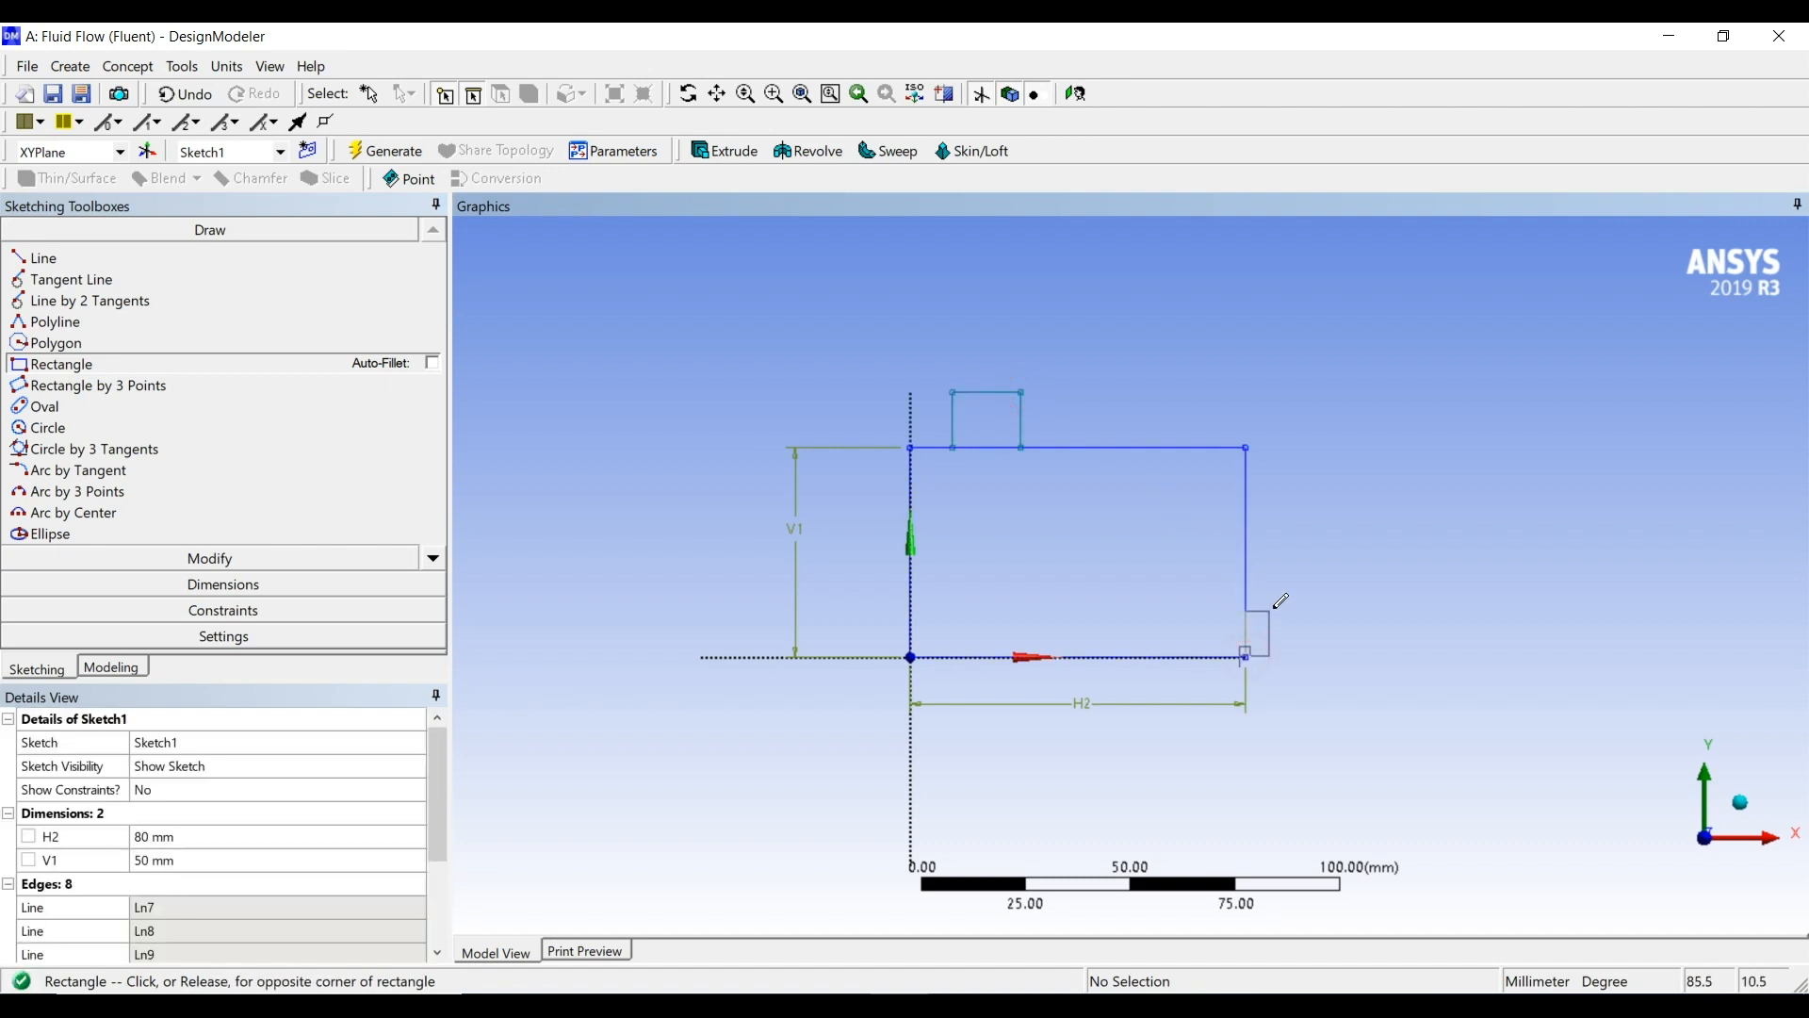
click(1312, 592)
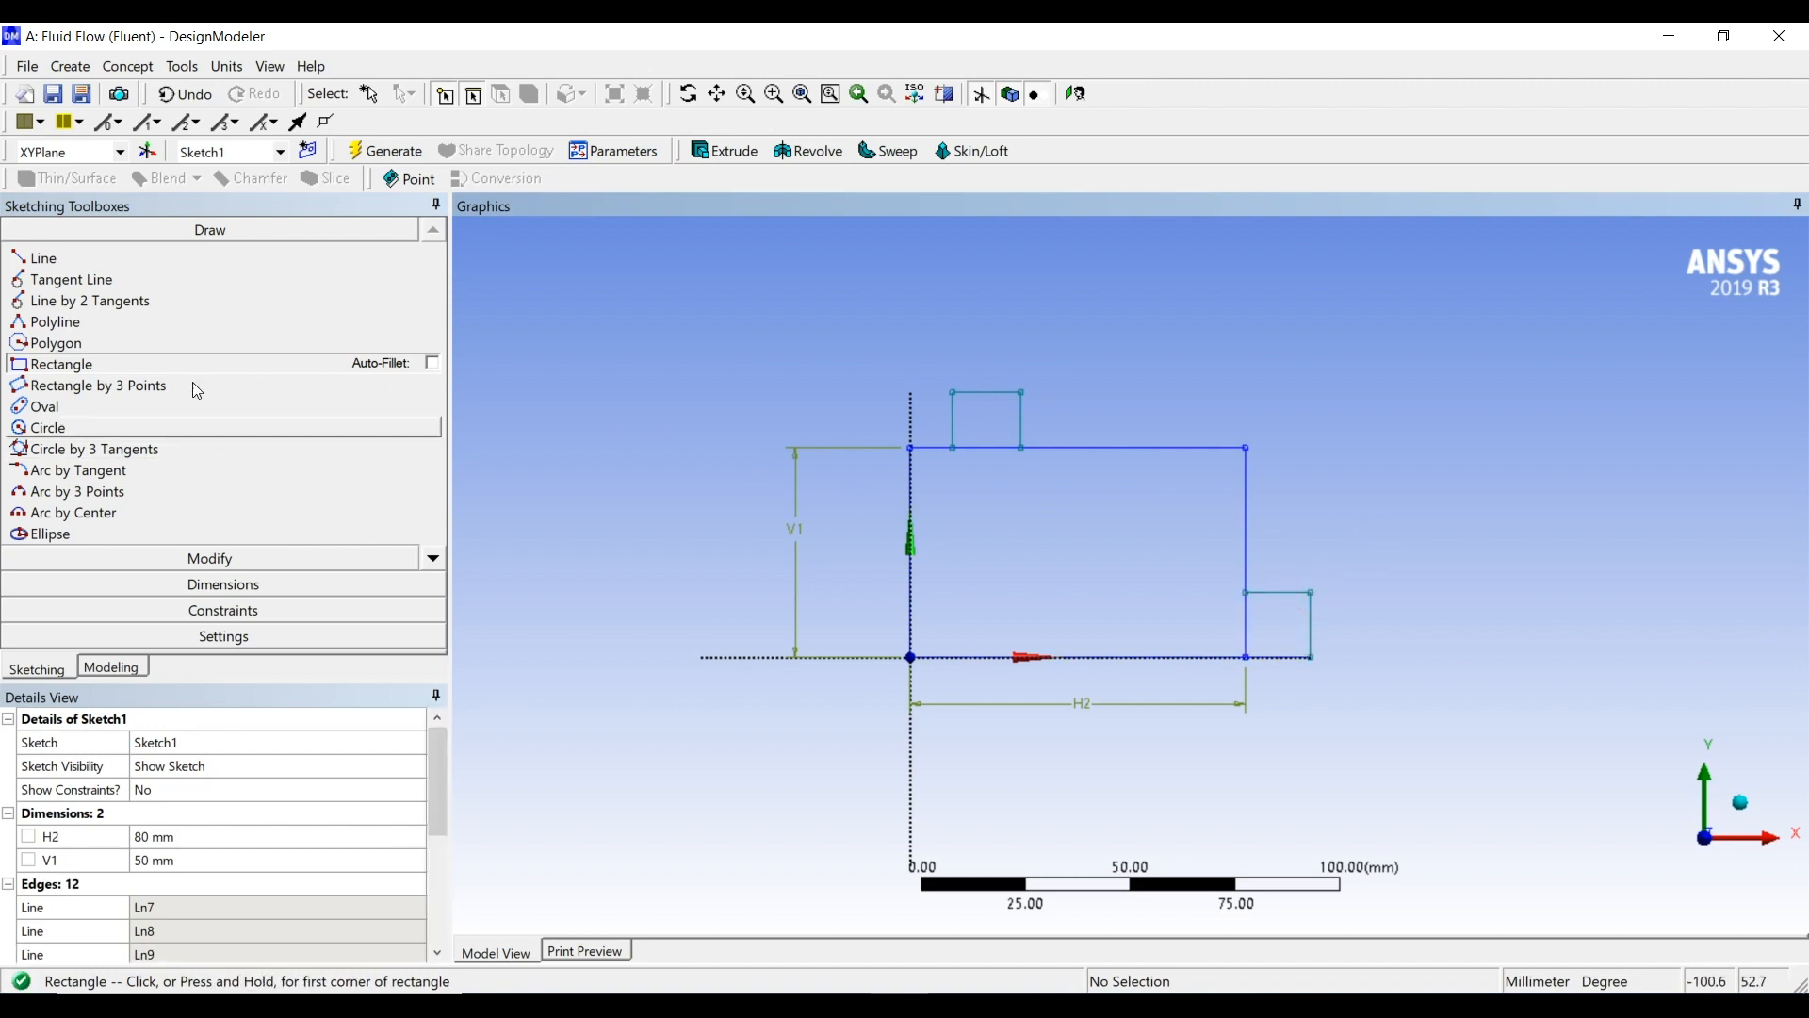
click(202, 582)
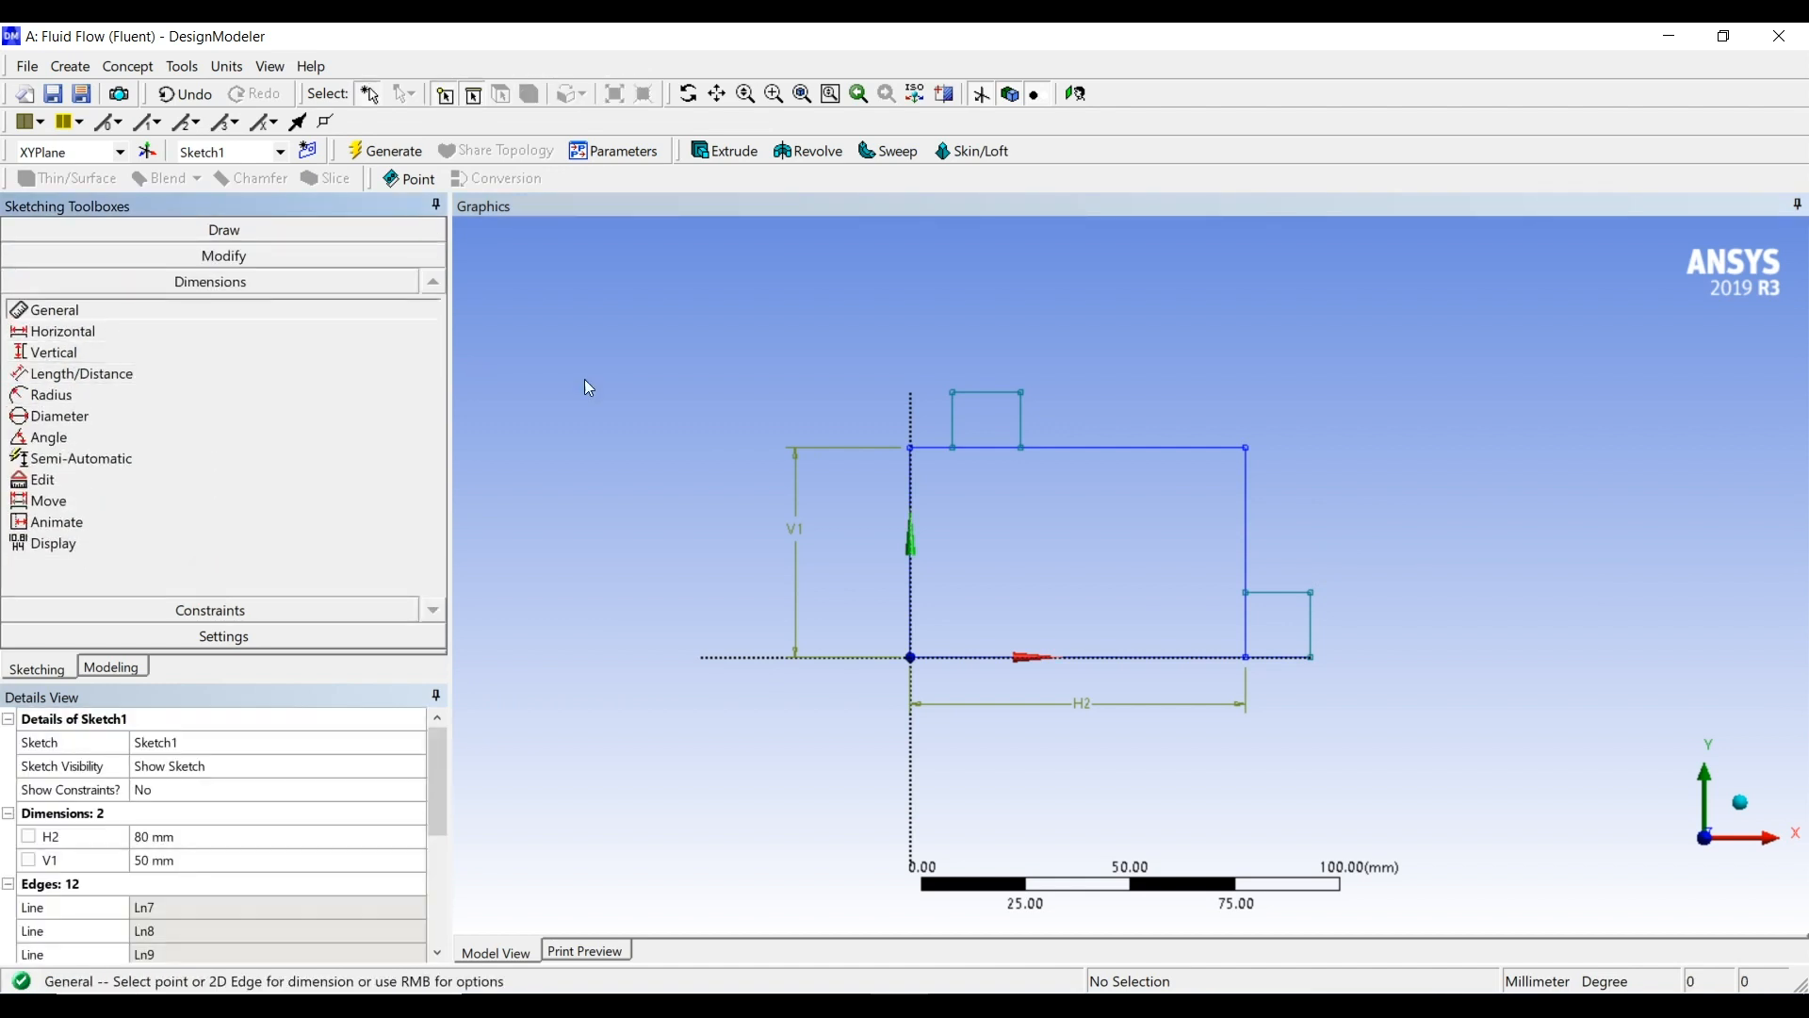
click(953, 393)
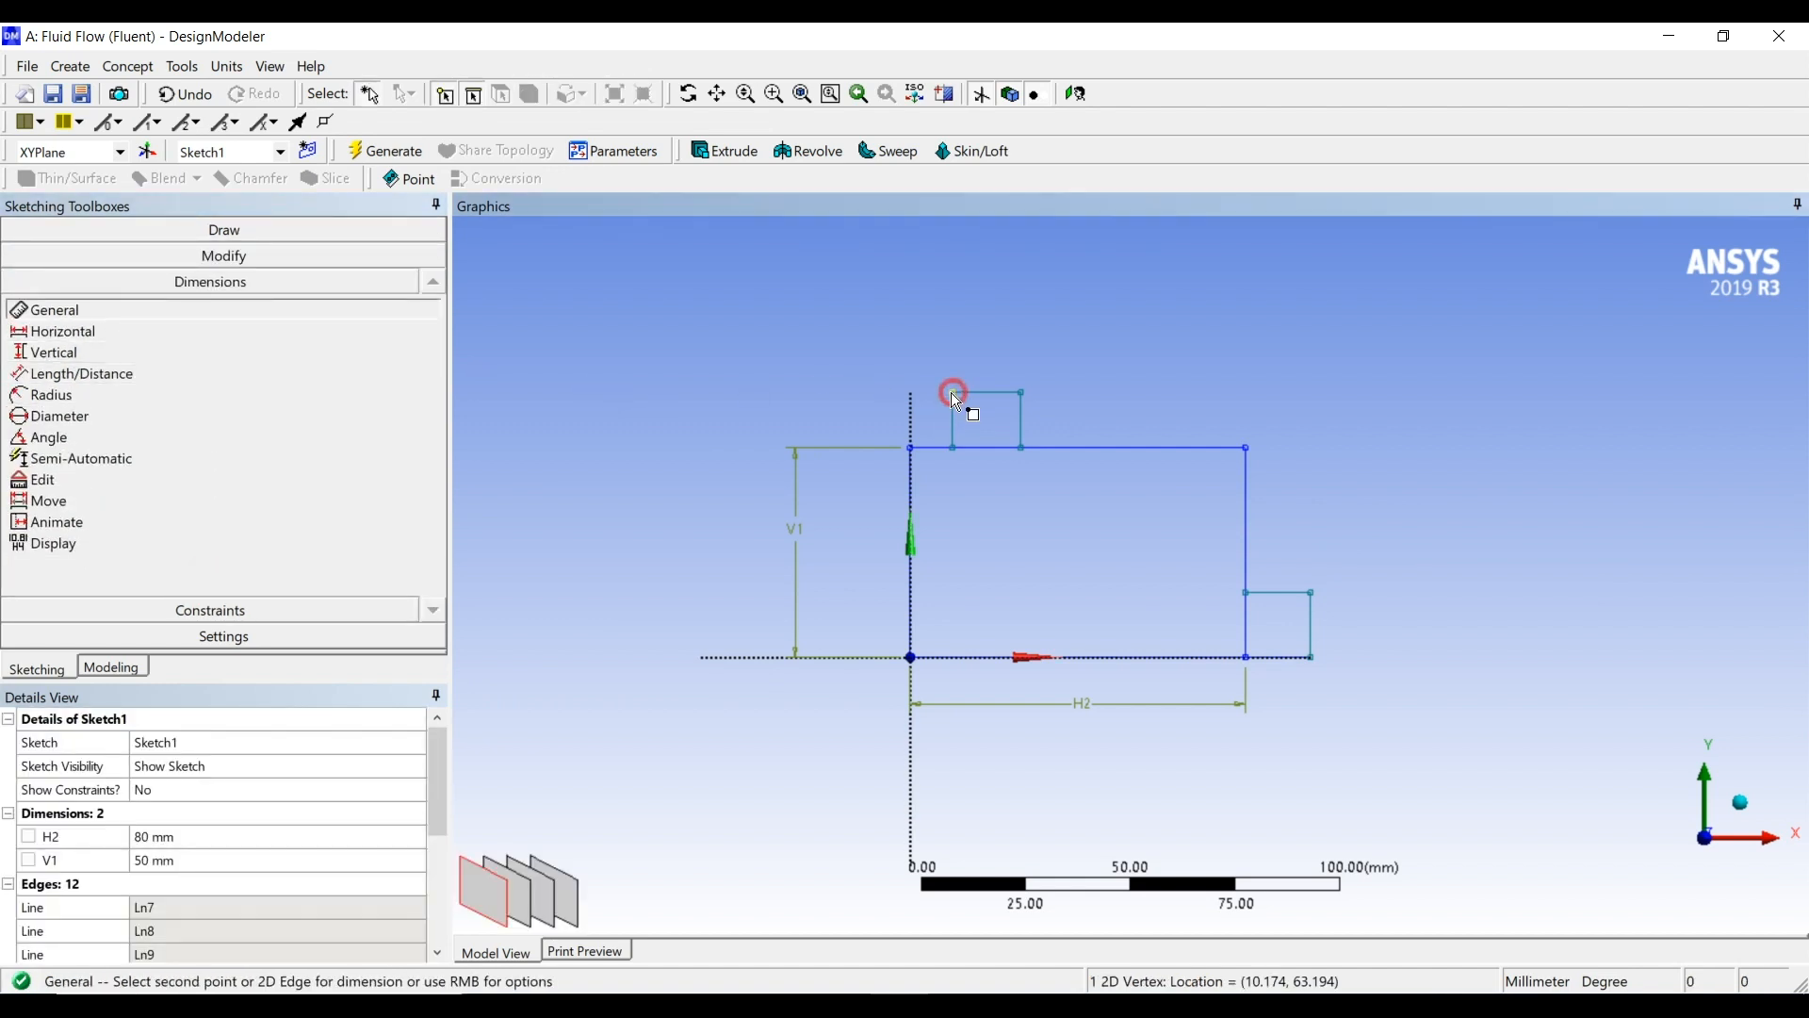
click(911, 446)
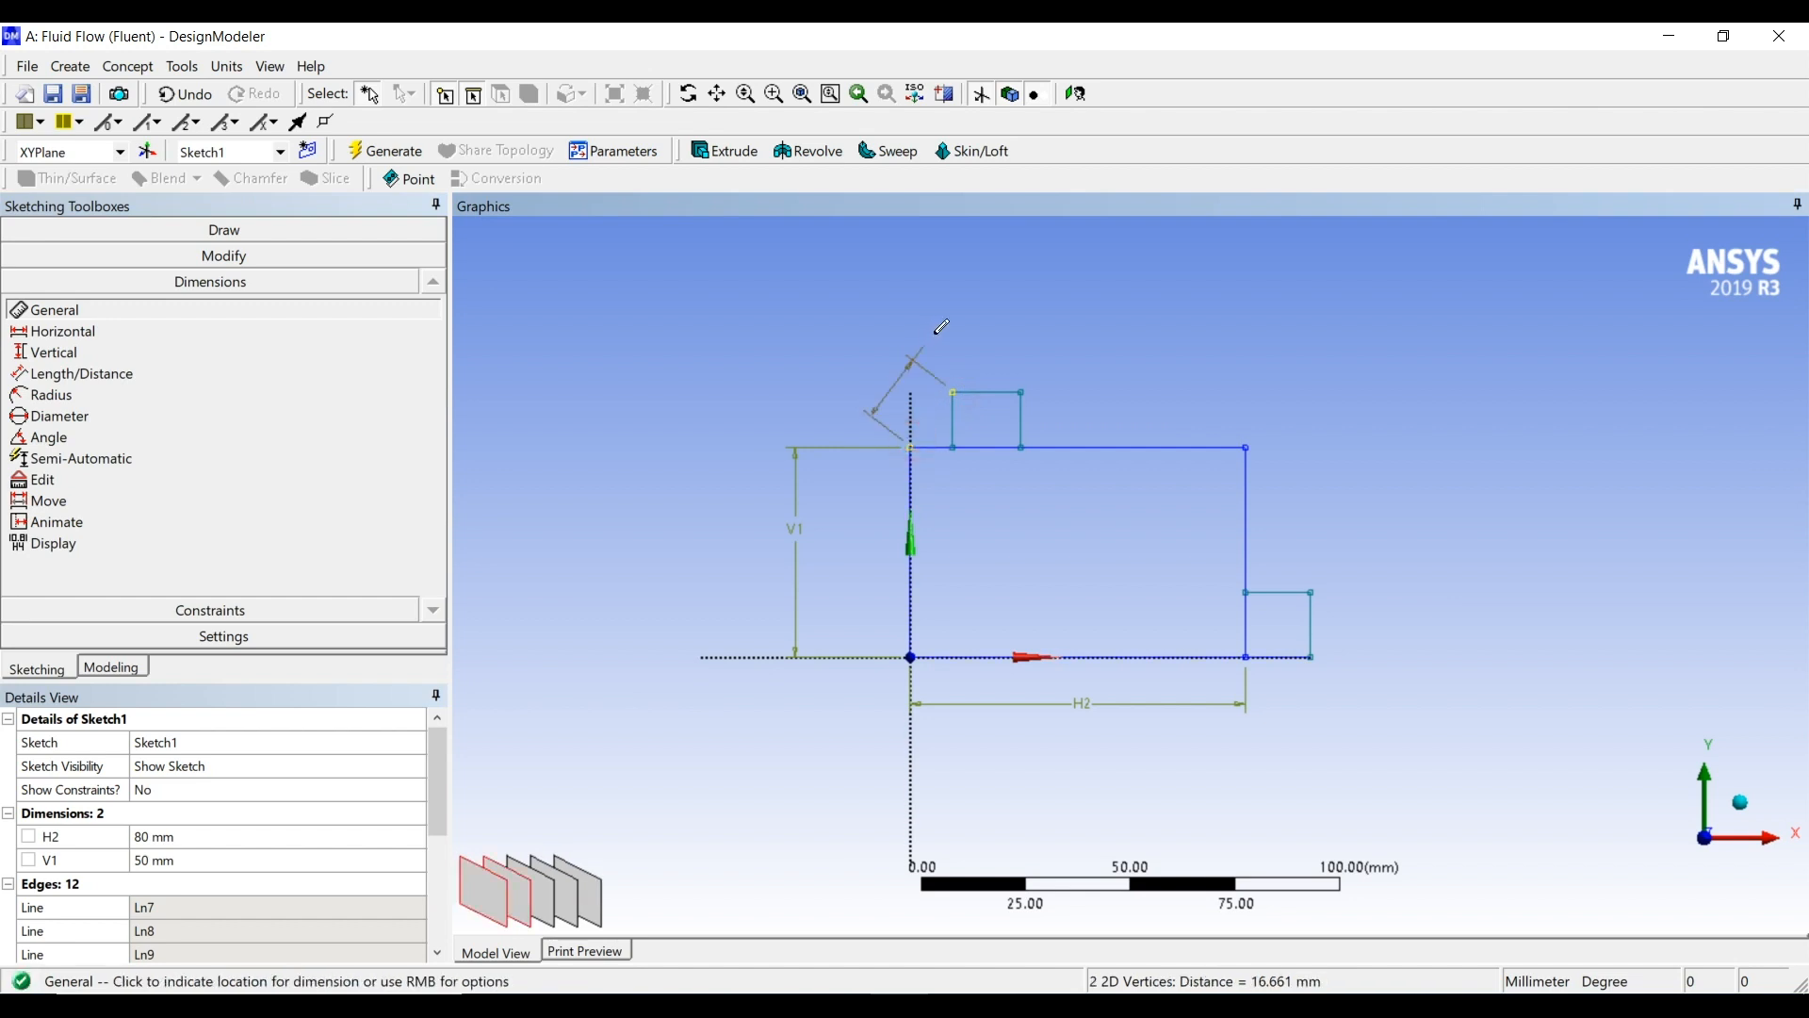
key(Escape)
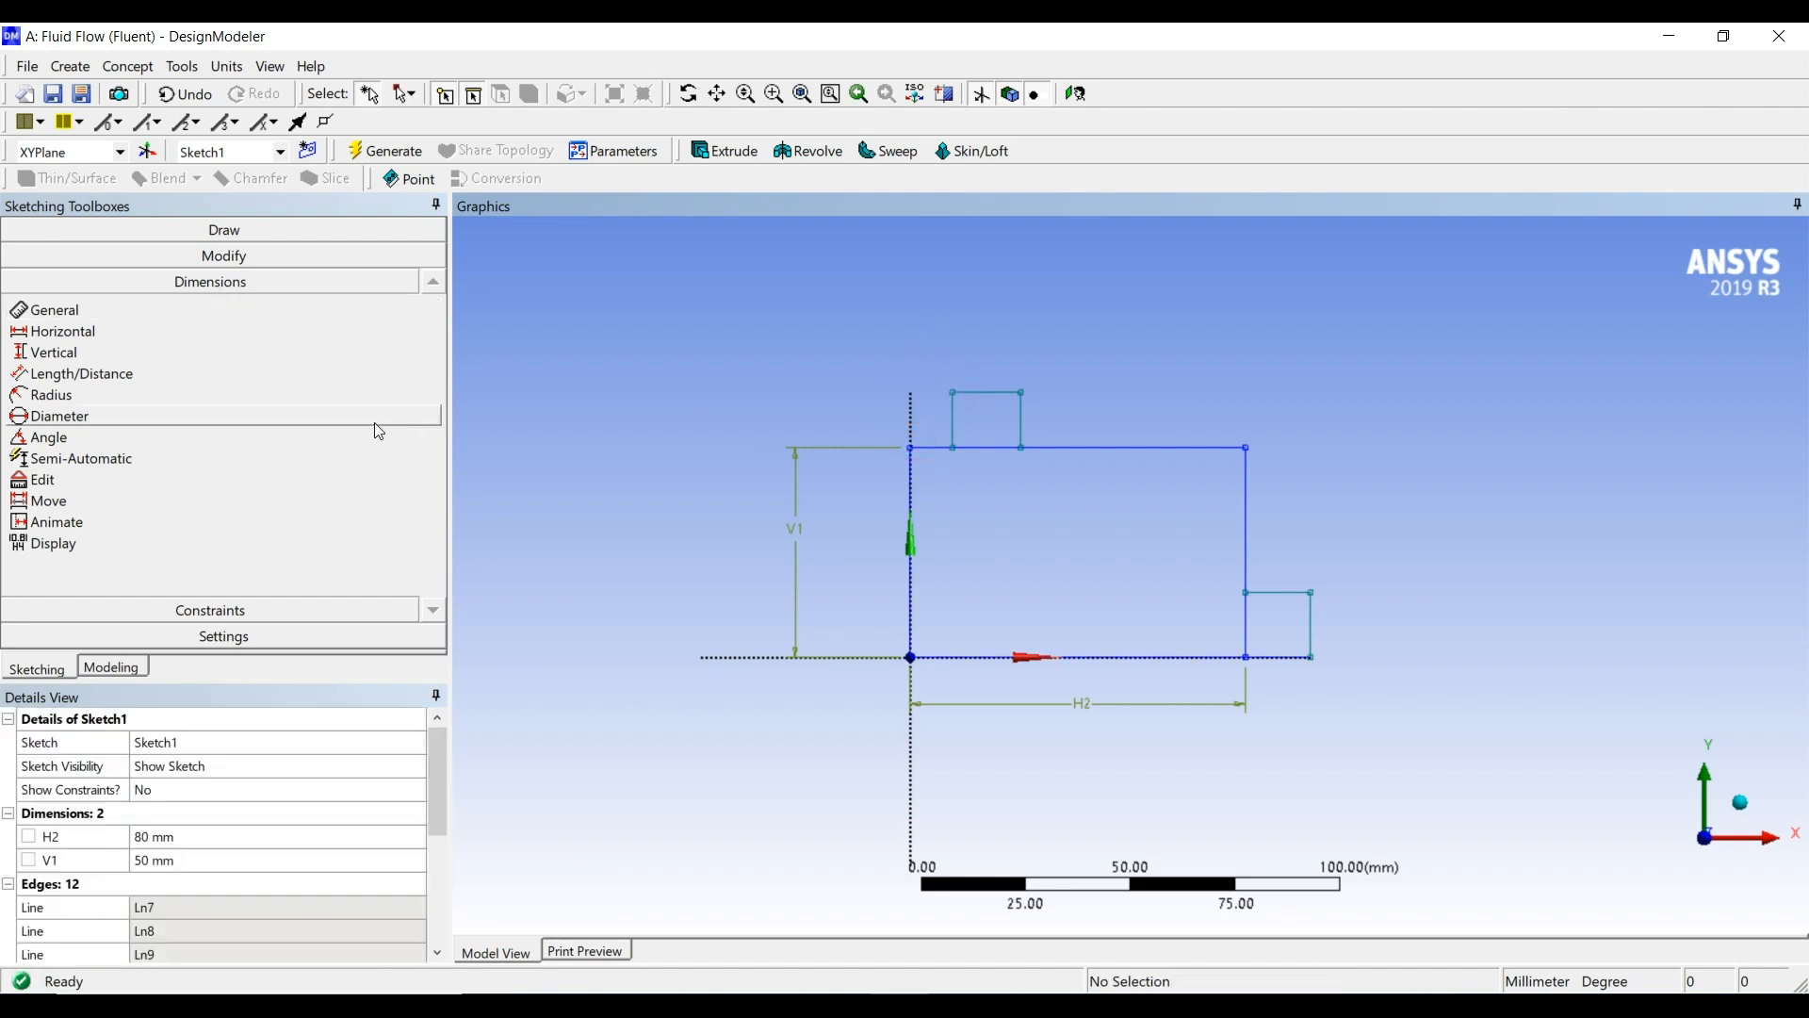
Add a horizontal dimension from the large rectangle's upper left corner to the upper small rectangle's left side and set it to 15 mm
click(111, 331)
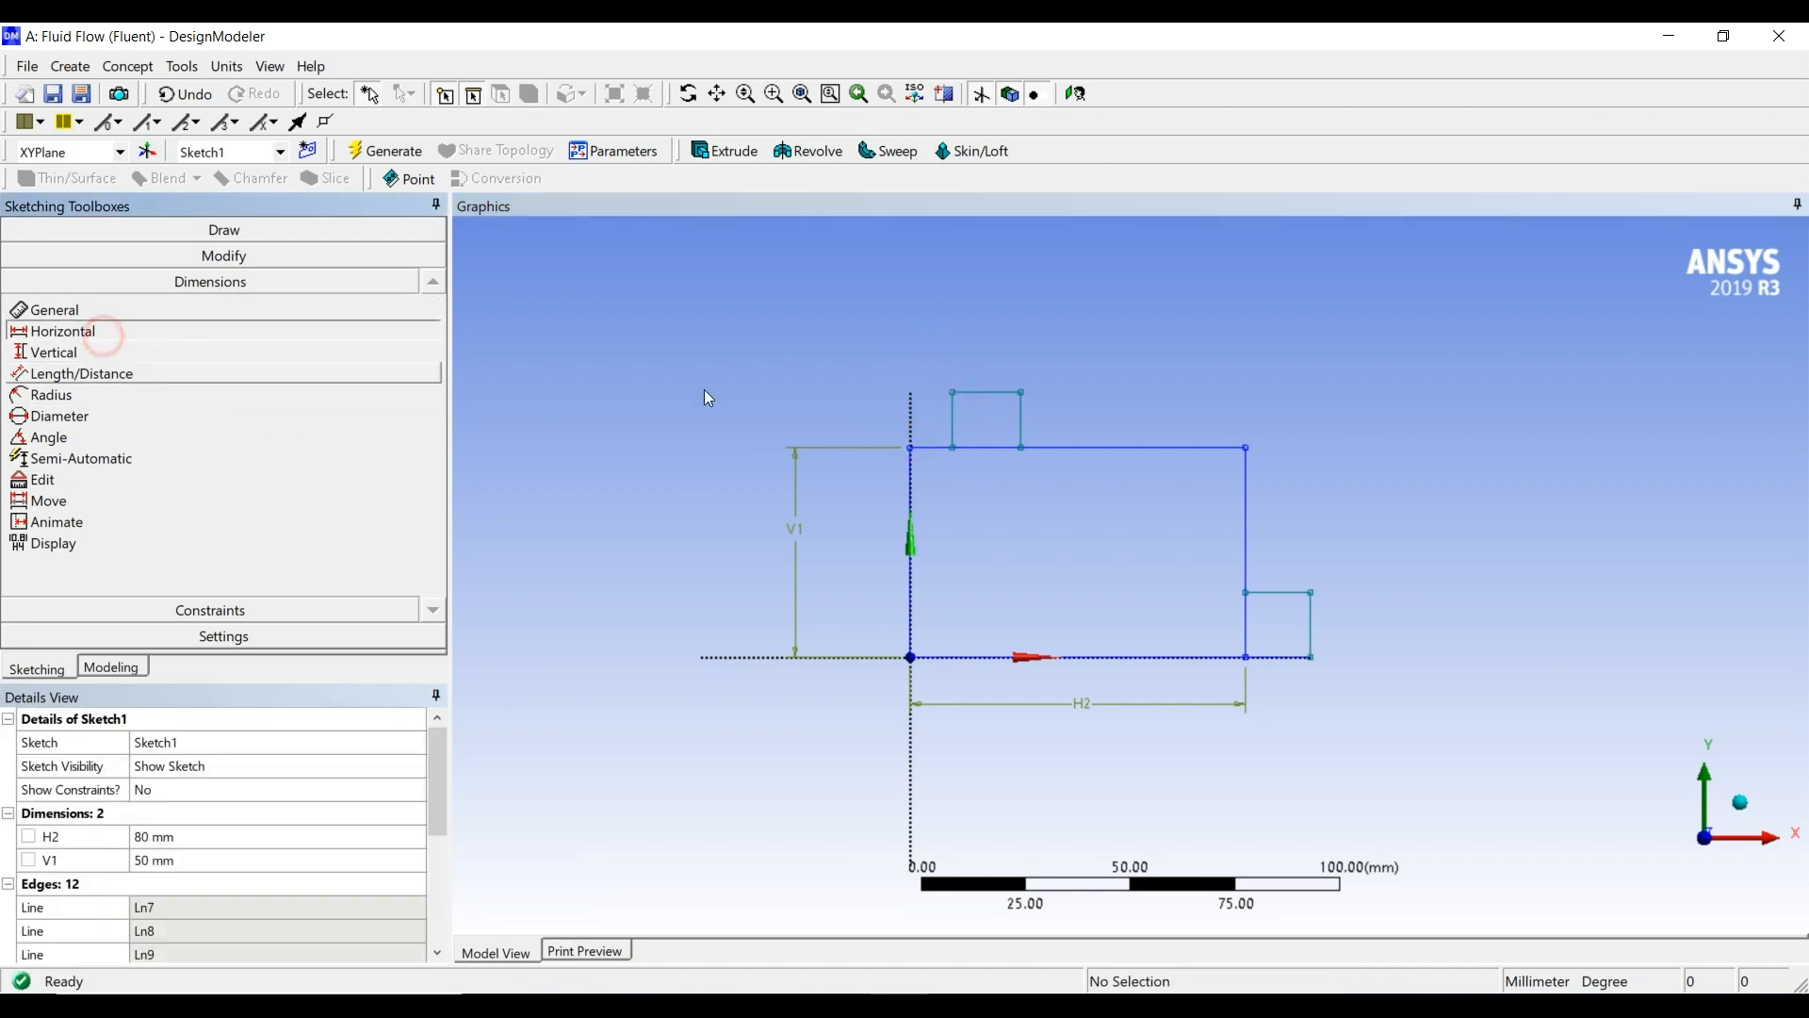
click(911, 447)
click(952, 417)
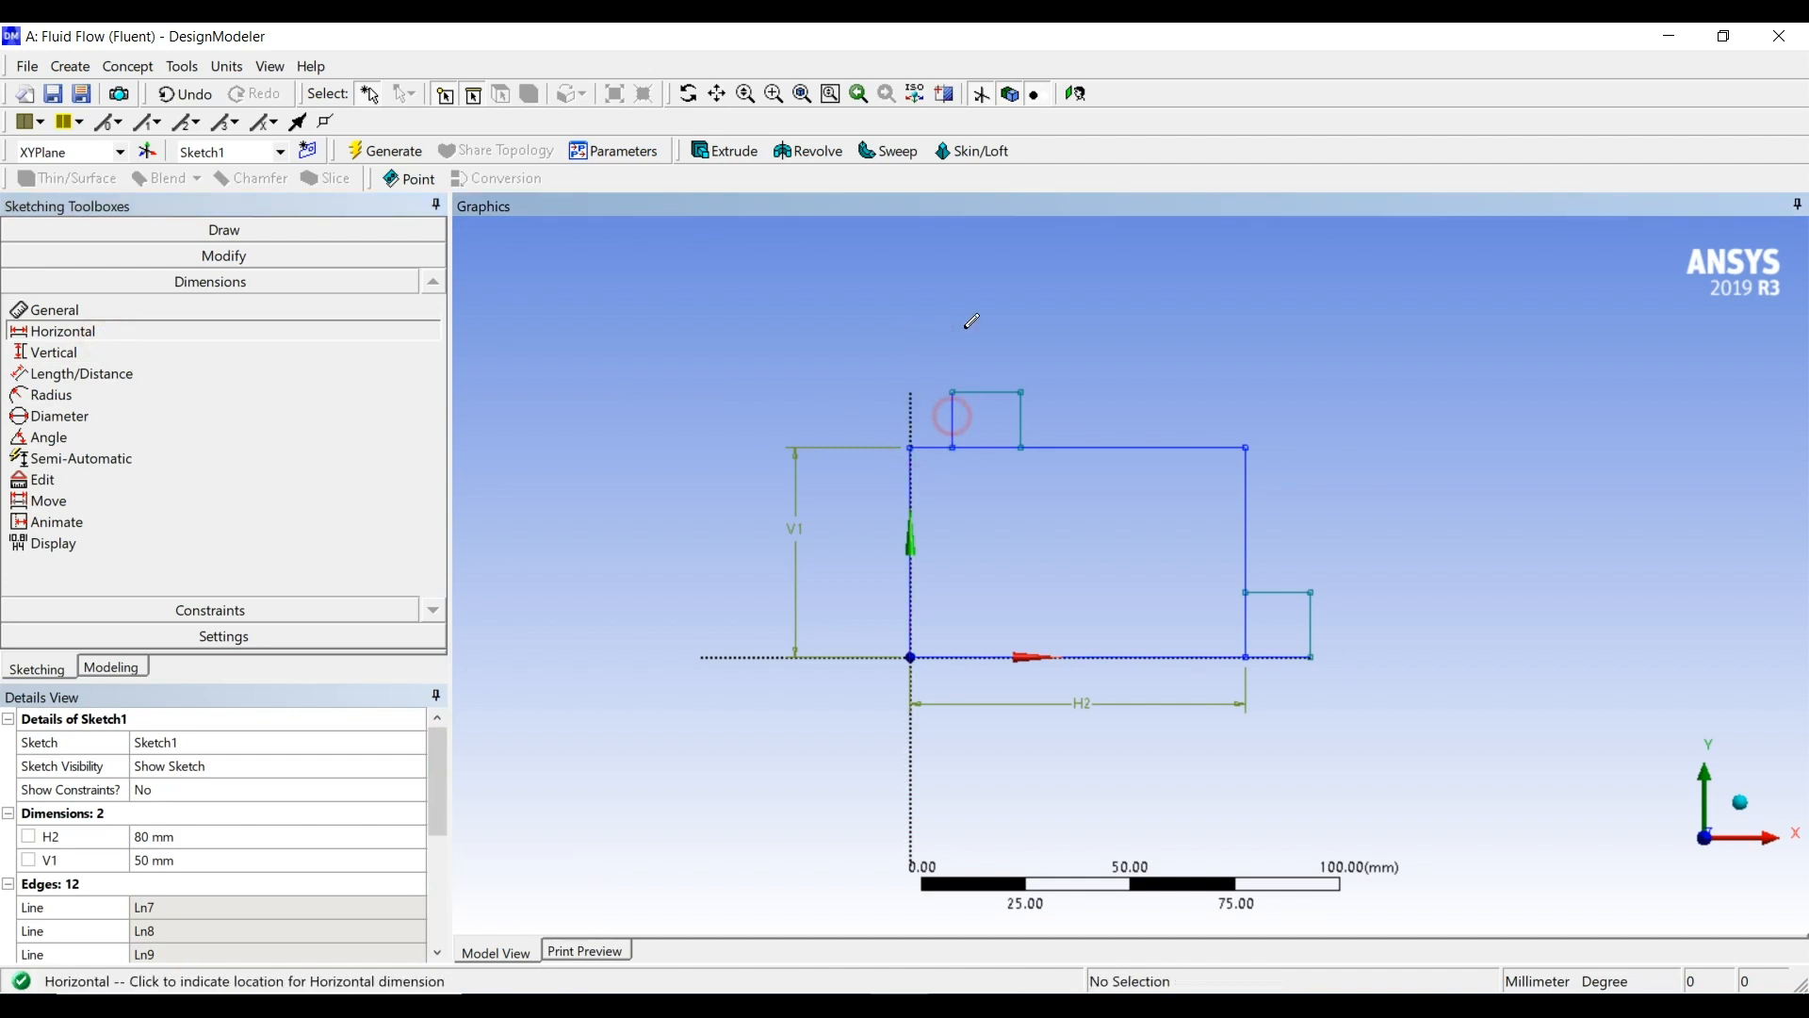
click(962, 324)
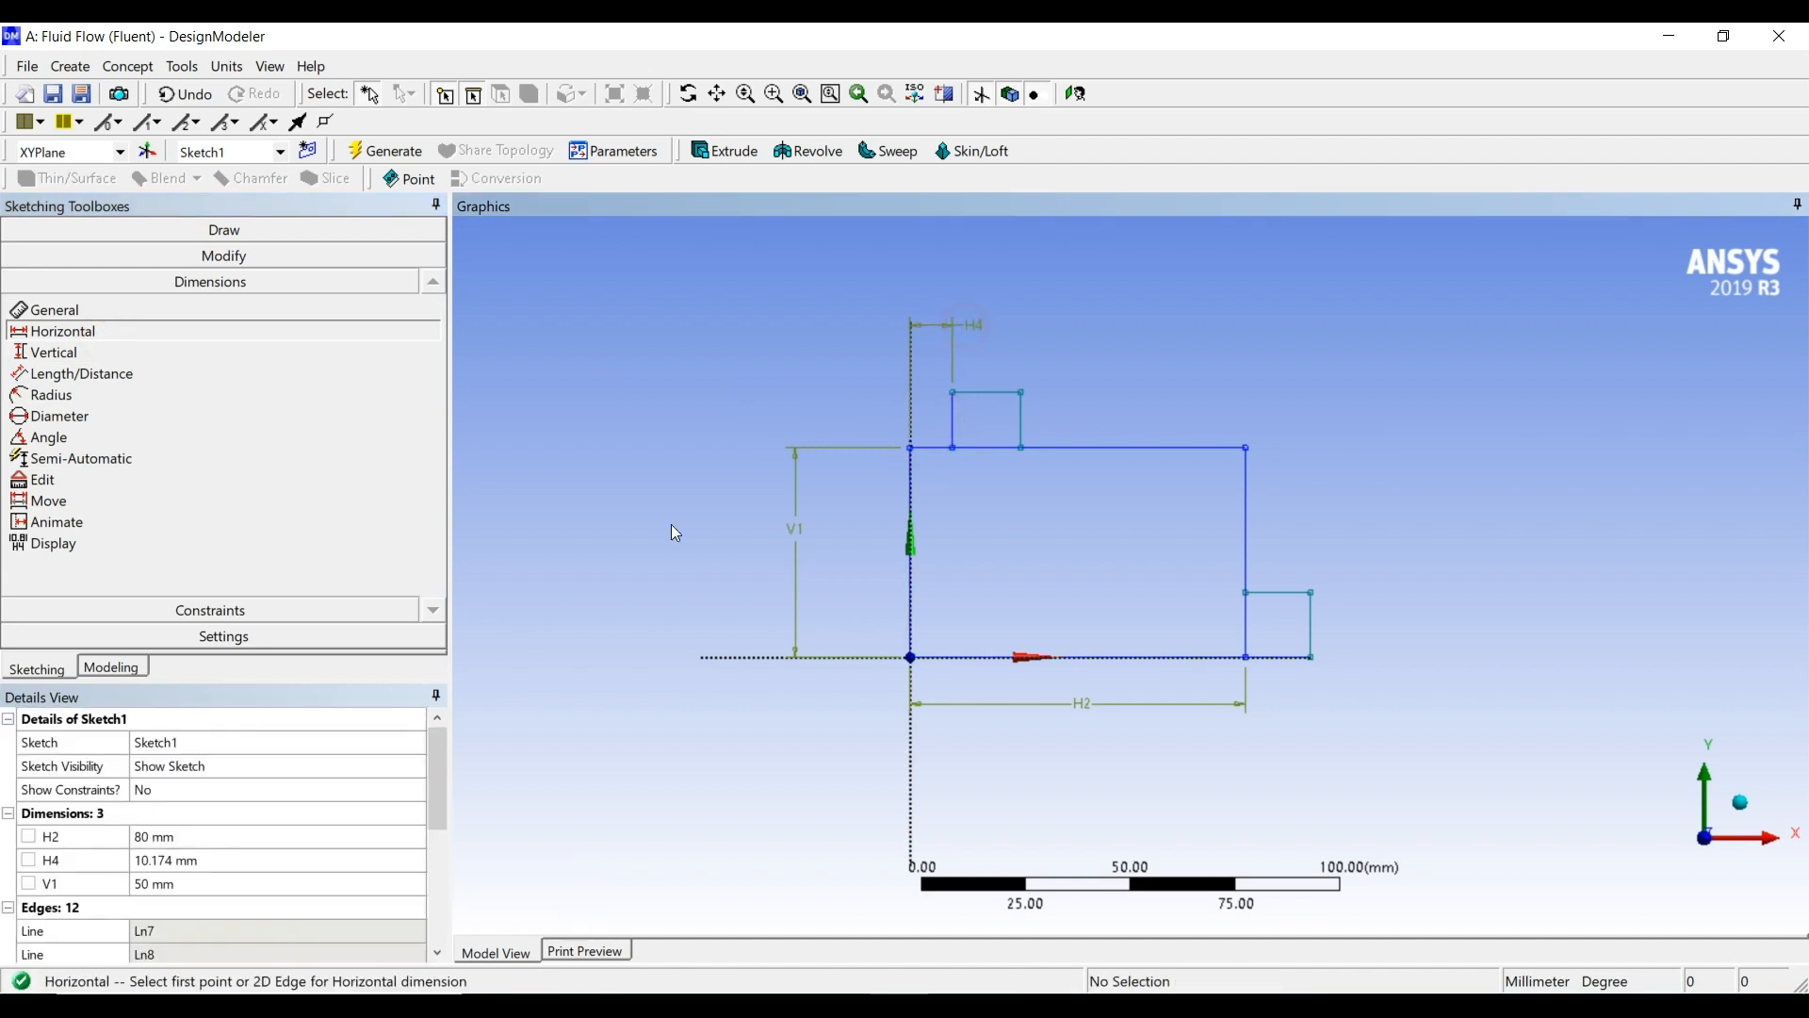
click(207, 859)
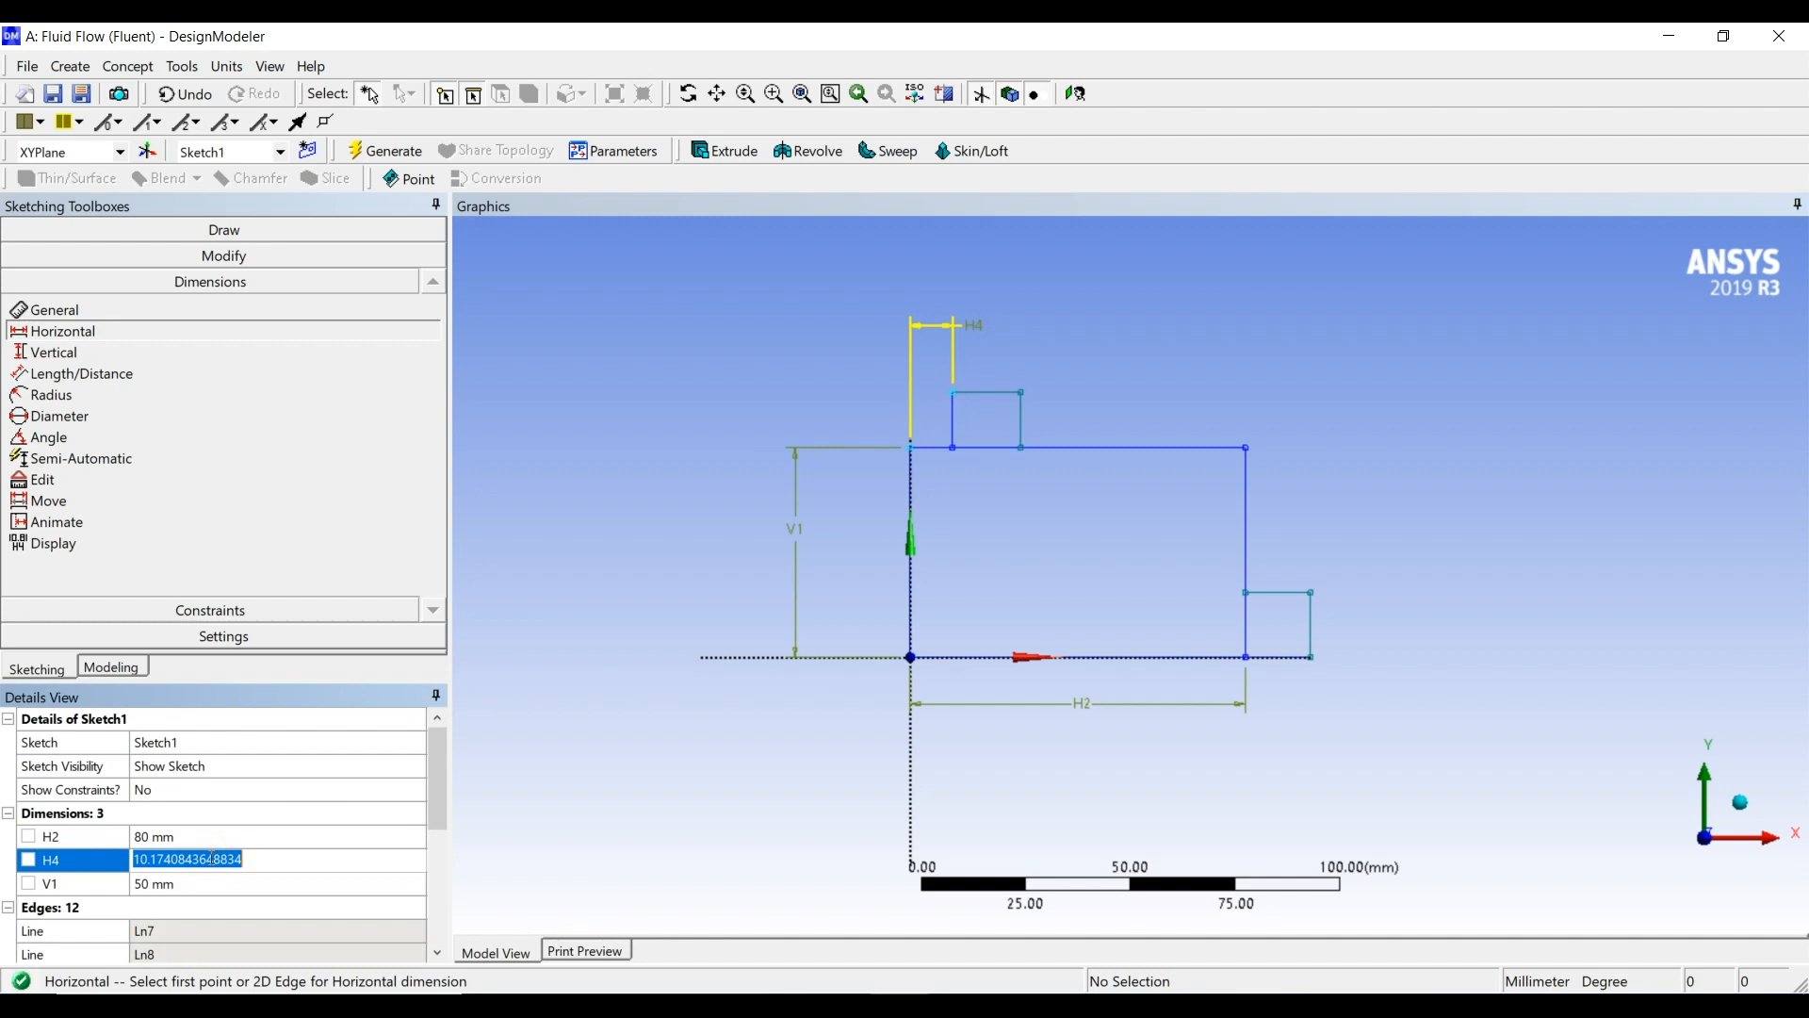
text(15)
key(Return)
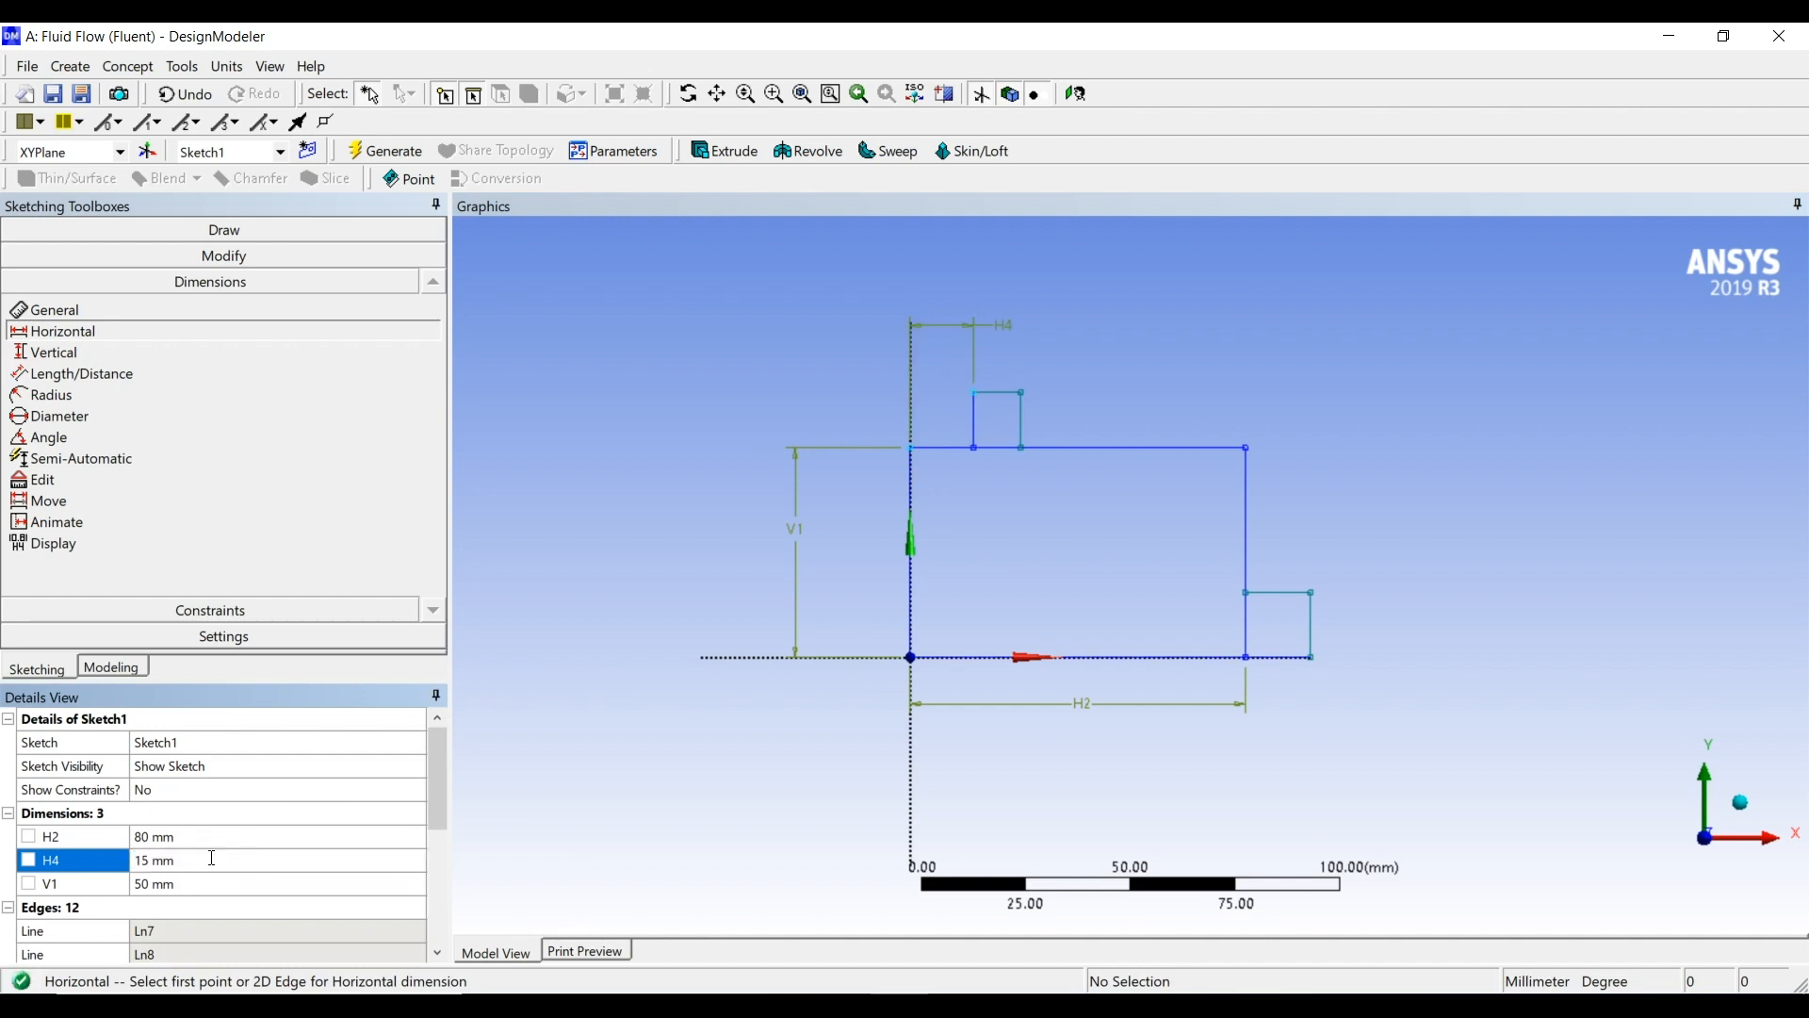
click(997, 392)
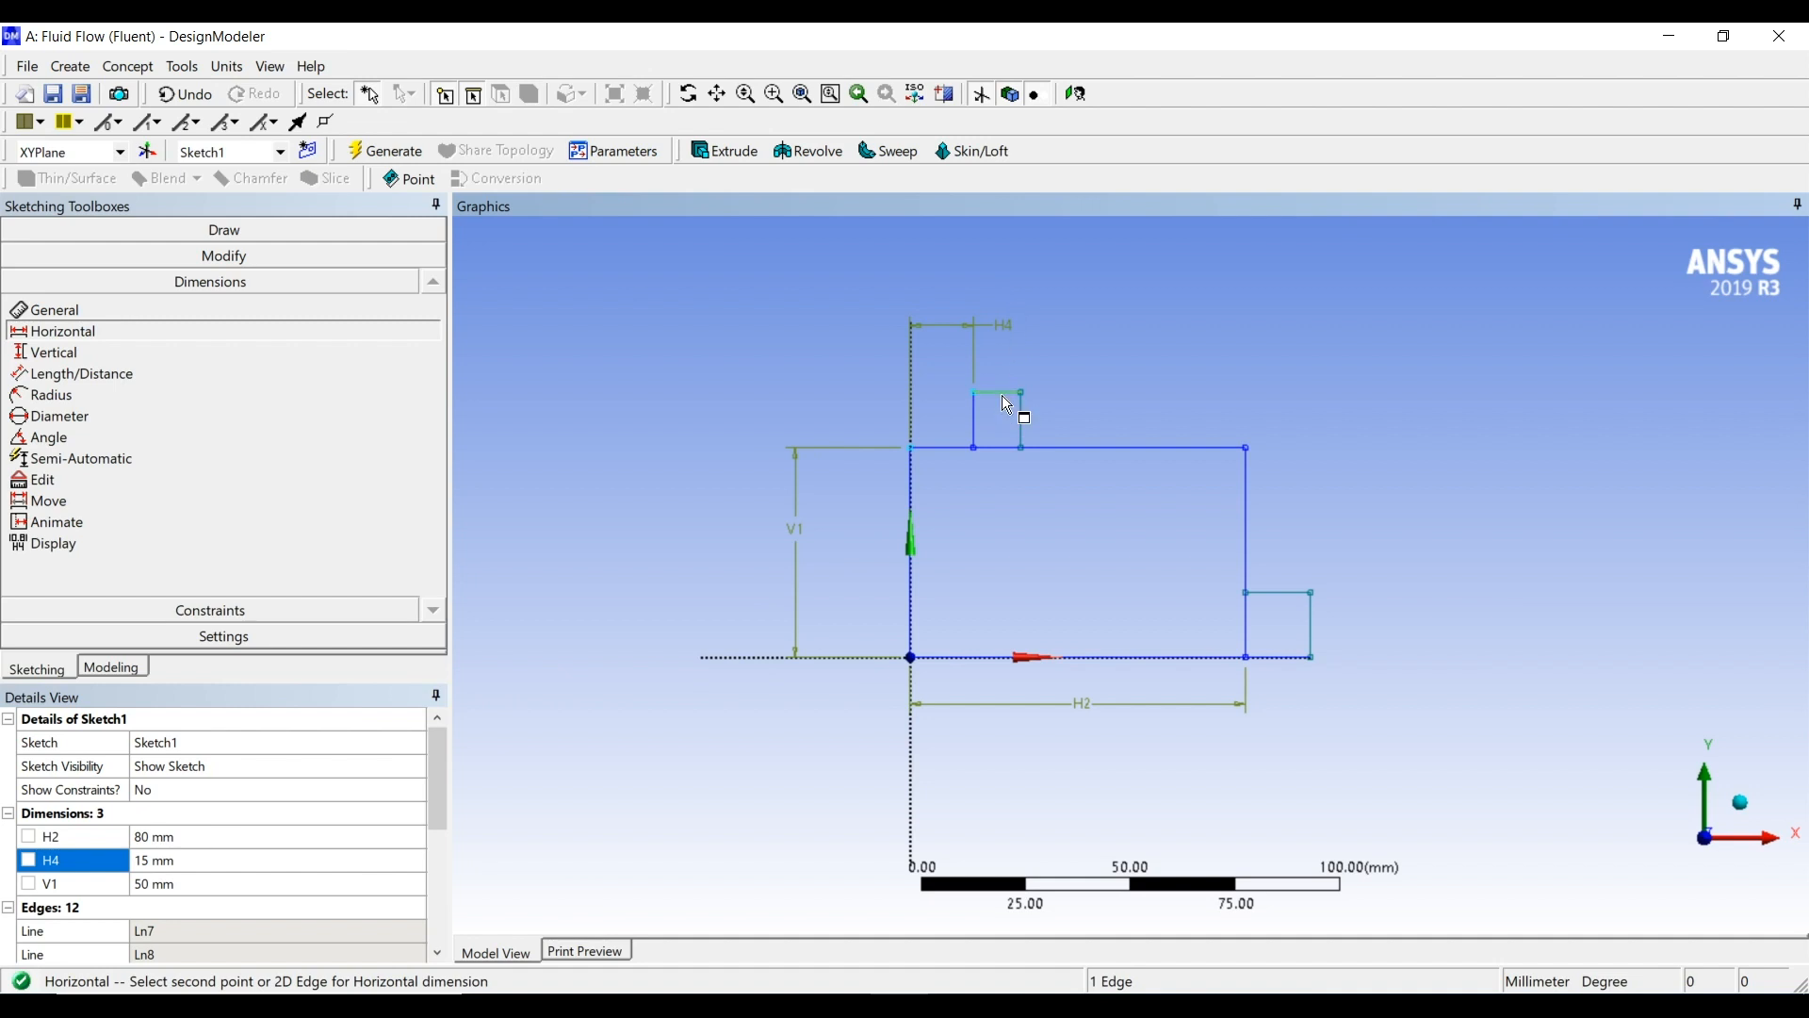
key(Escape)
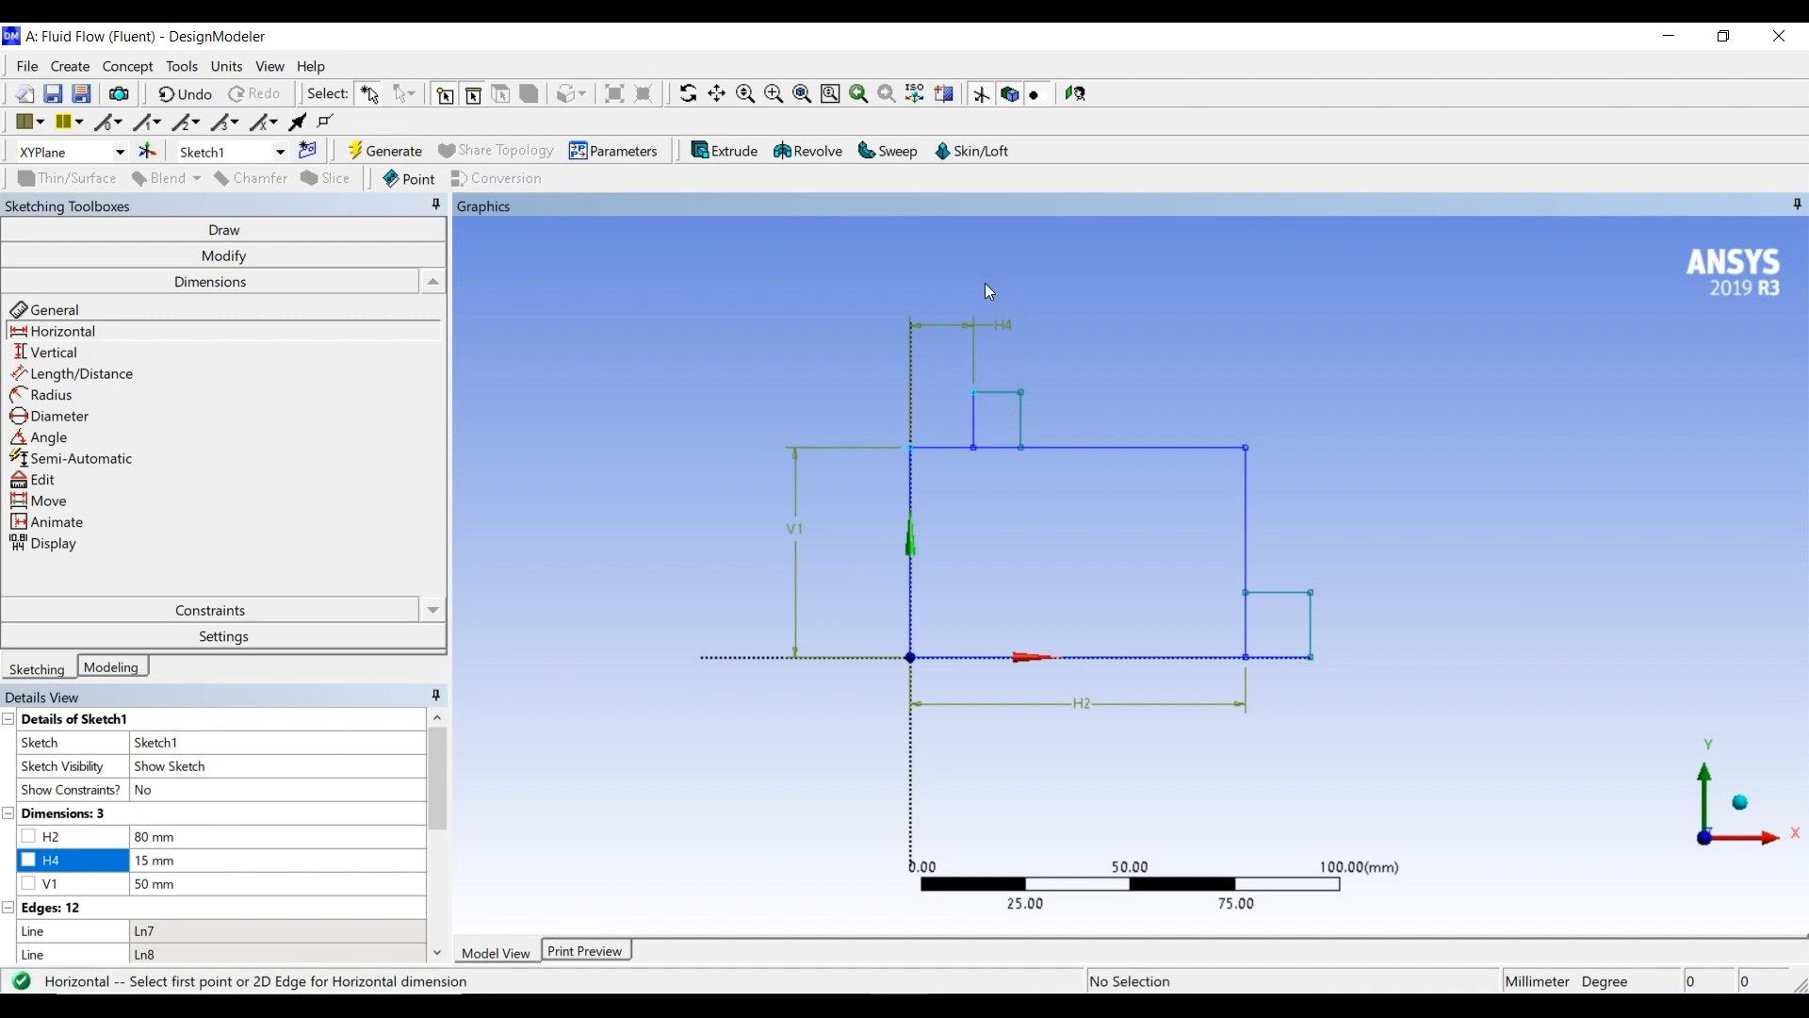
Dimension the upper small rectangle's top edge and set its width to 18 mm
click(100, 318)
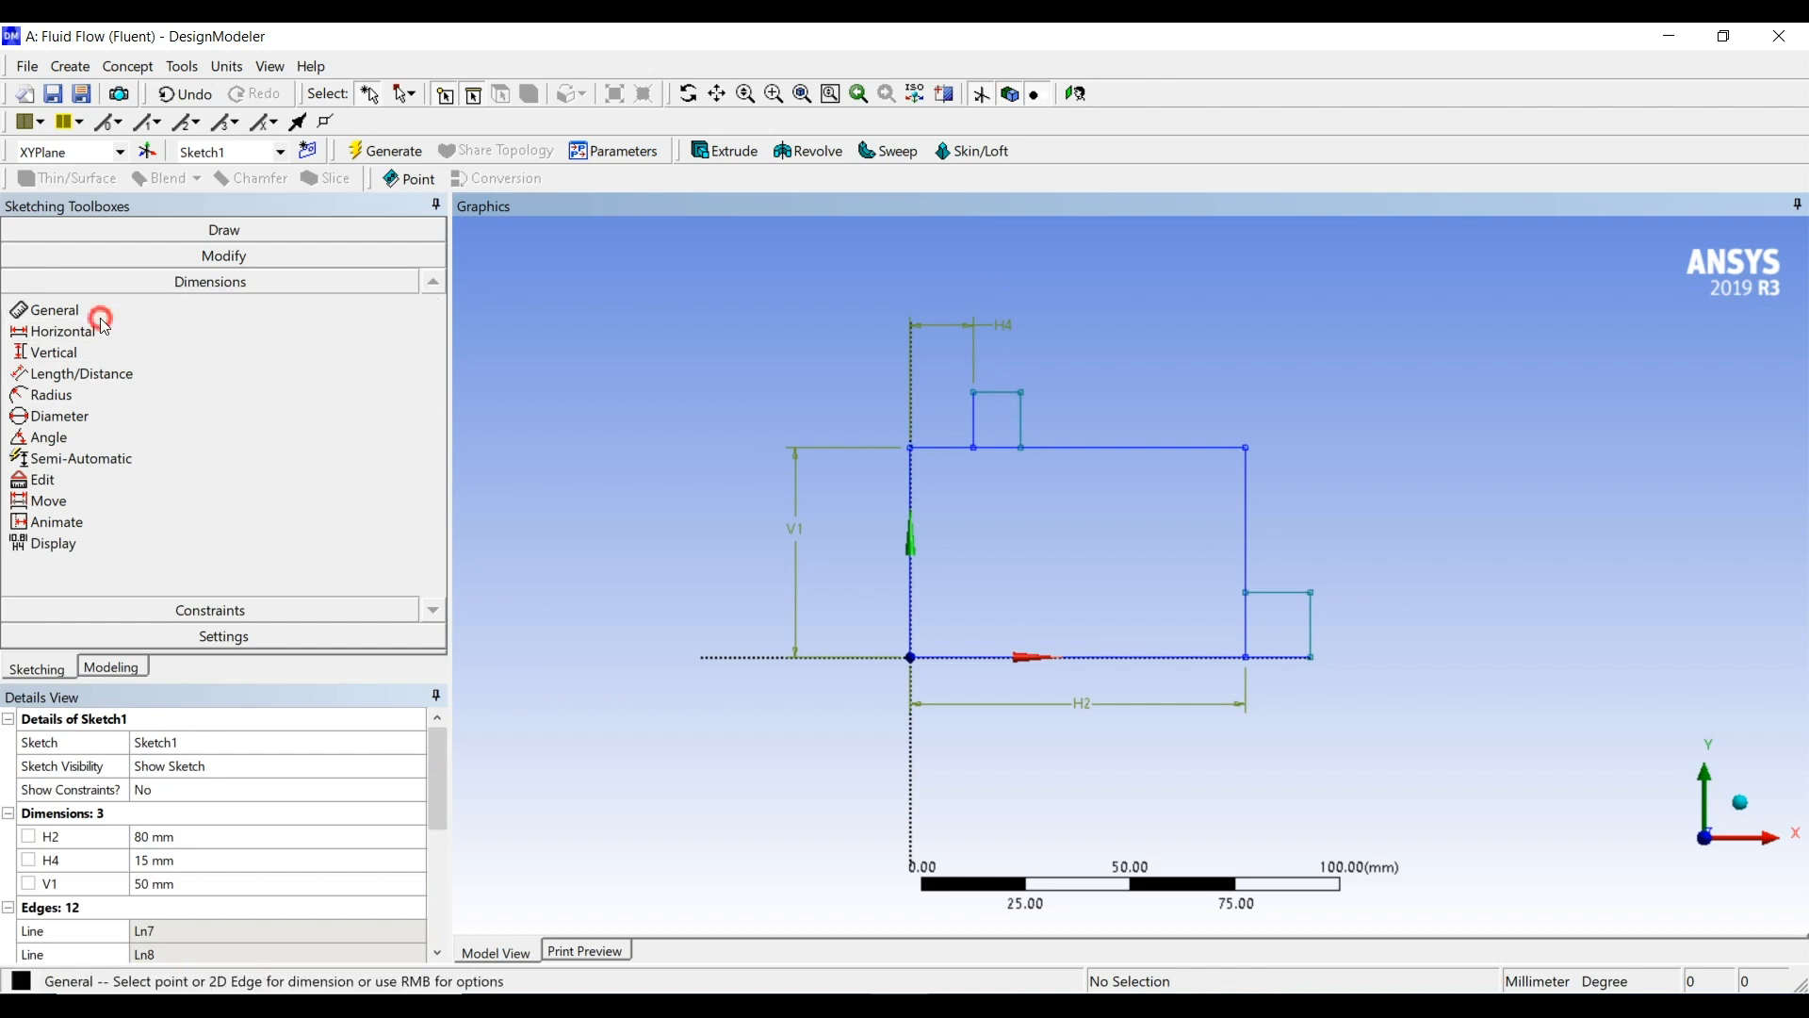
click(1005, 390)
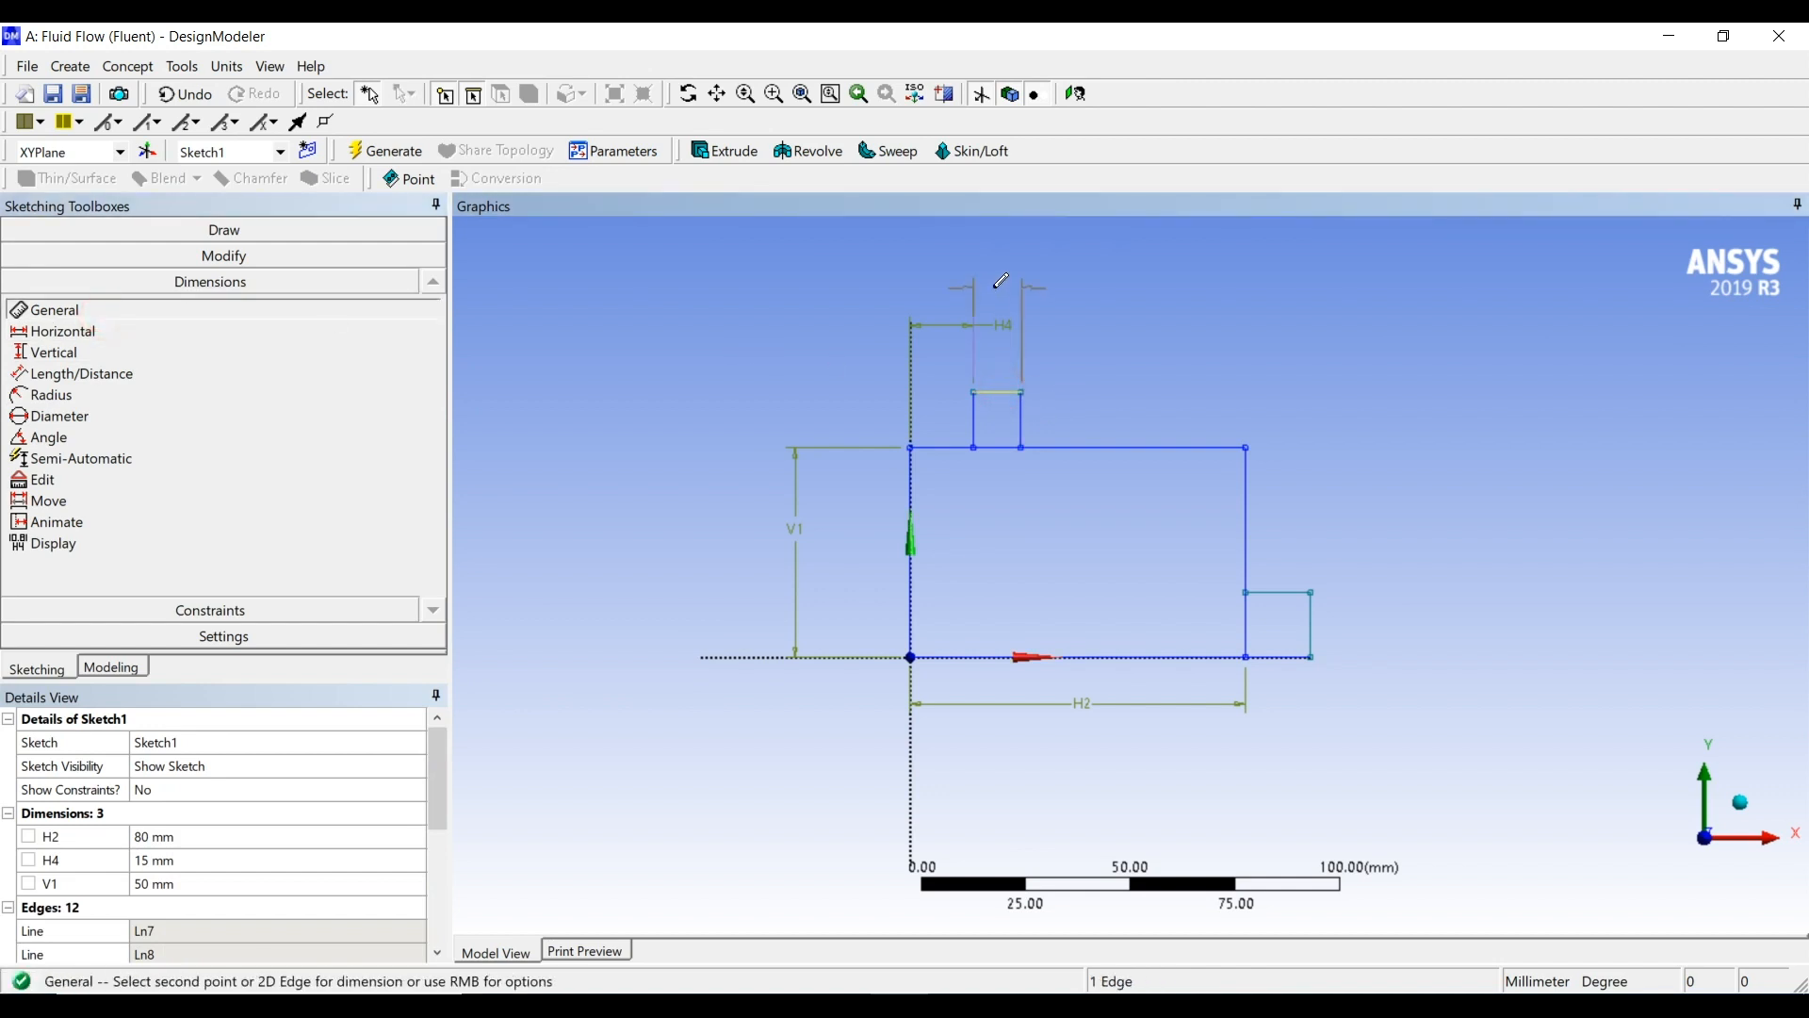
click(994, 287)
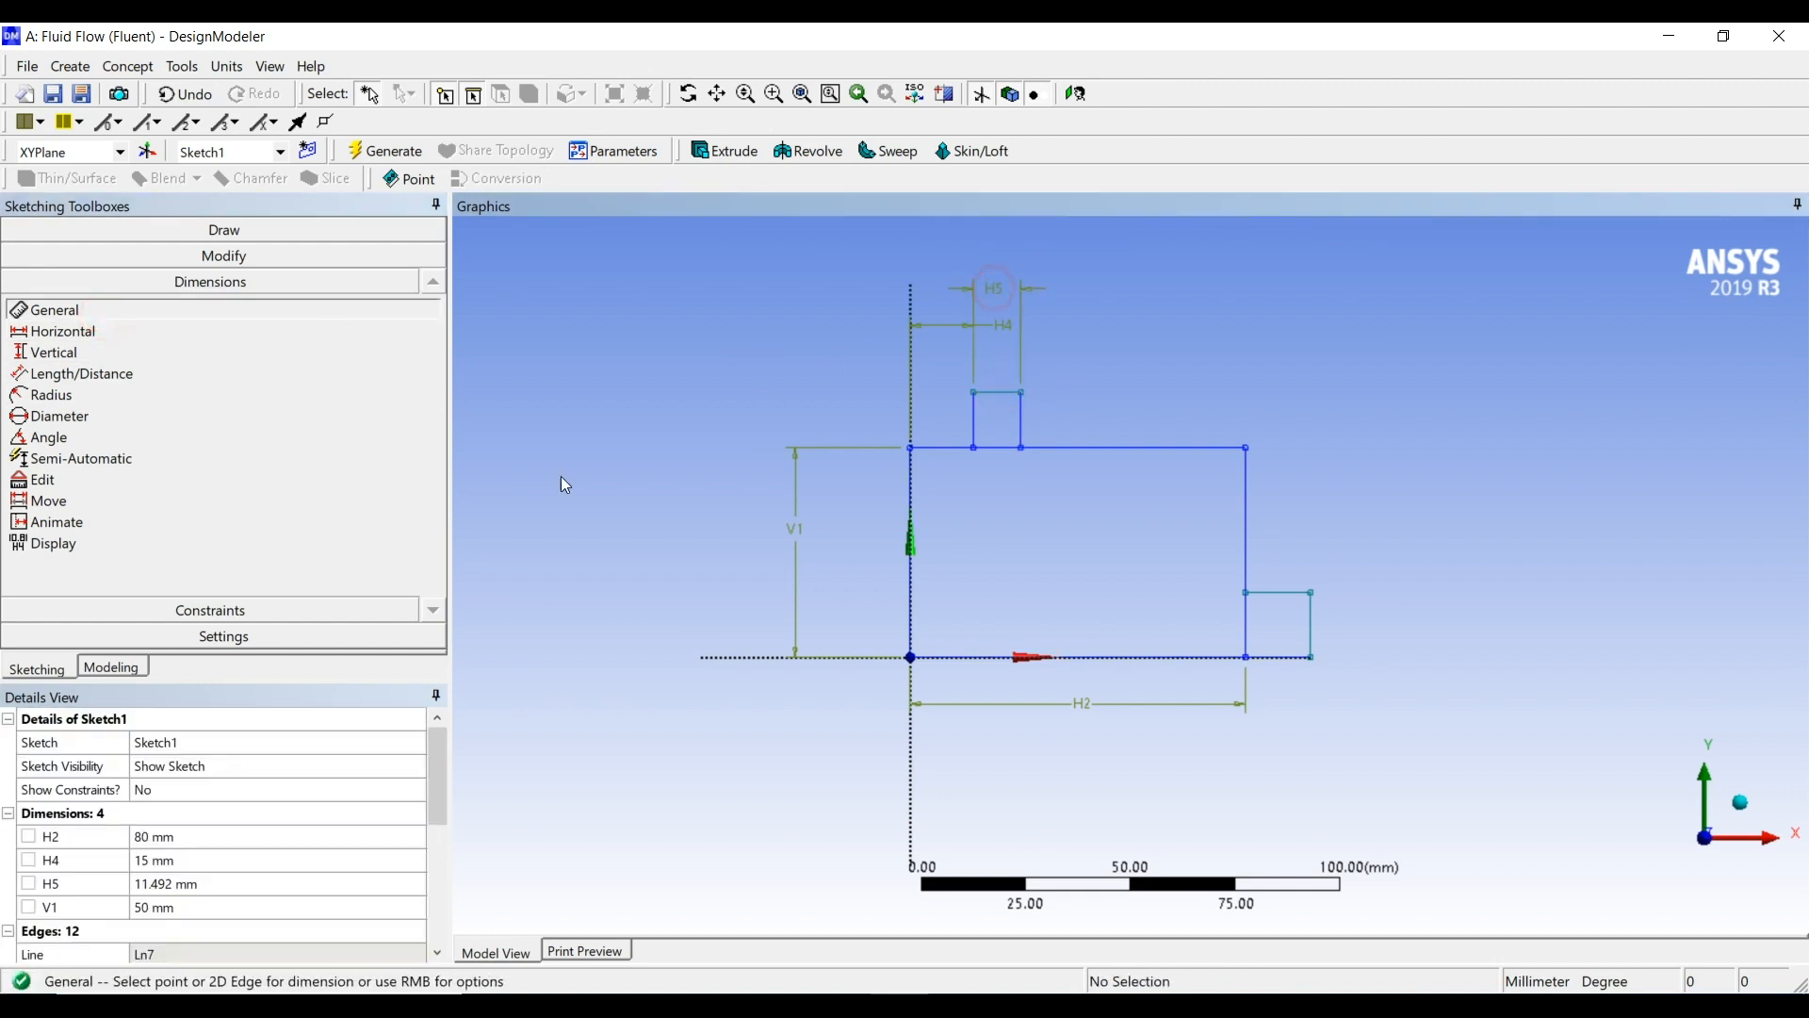
click(195, 883)
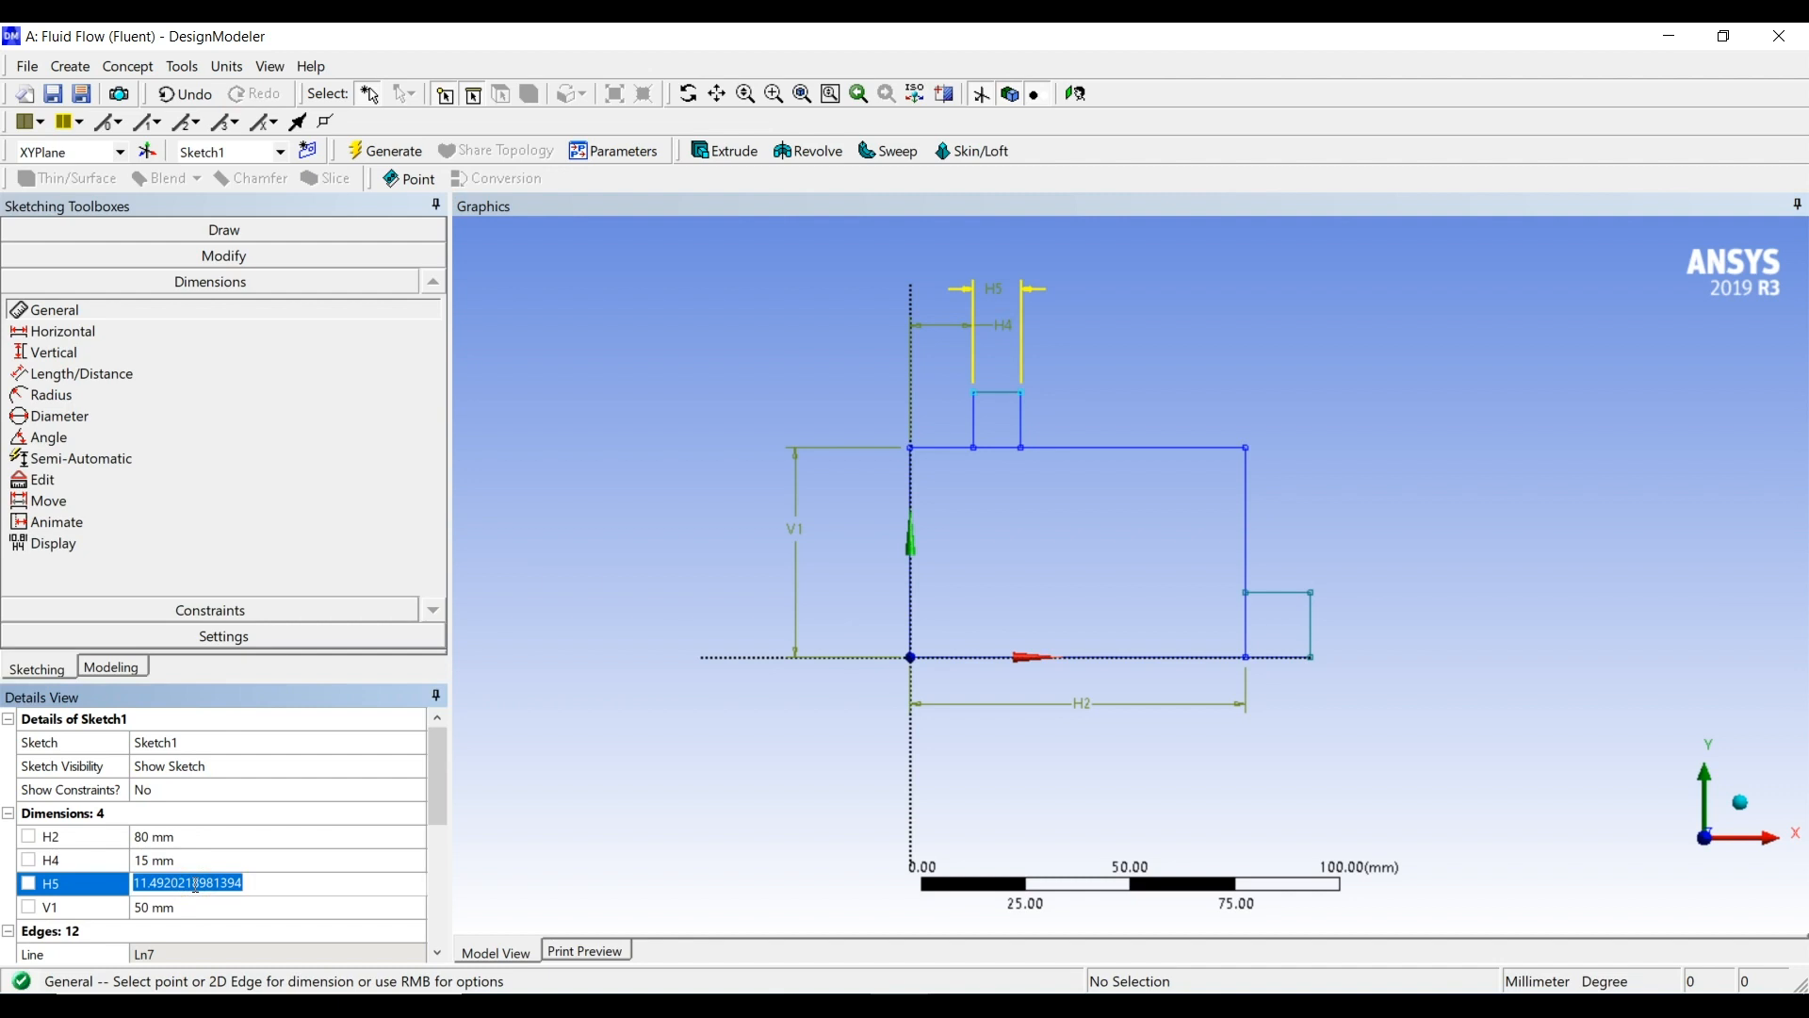
text(18)
key(Return)
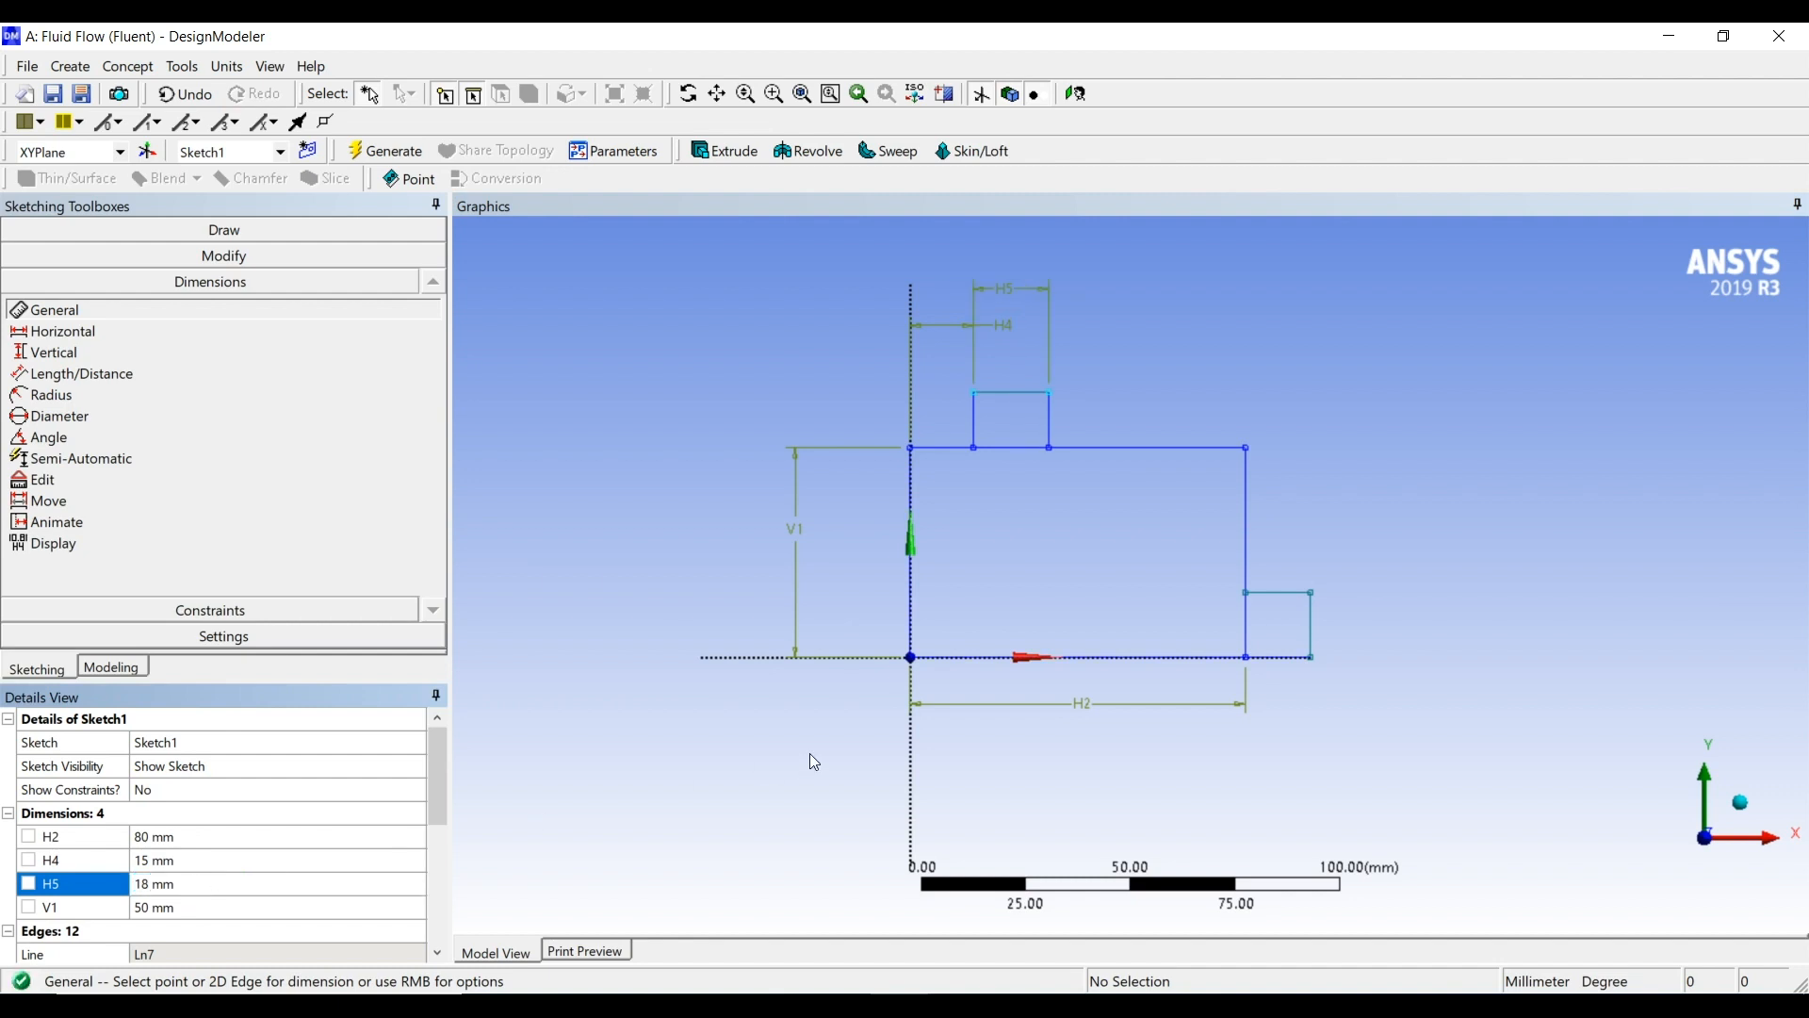
Dimension the upper small rectangle's right side and set its height to 12 mm
click(1049, 413)
click(1088, 409)
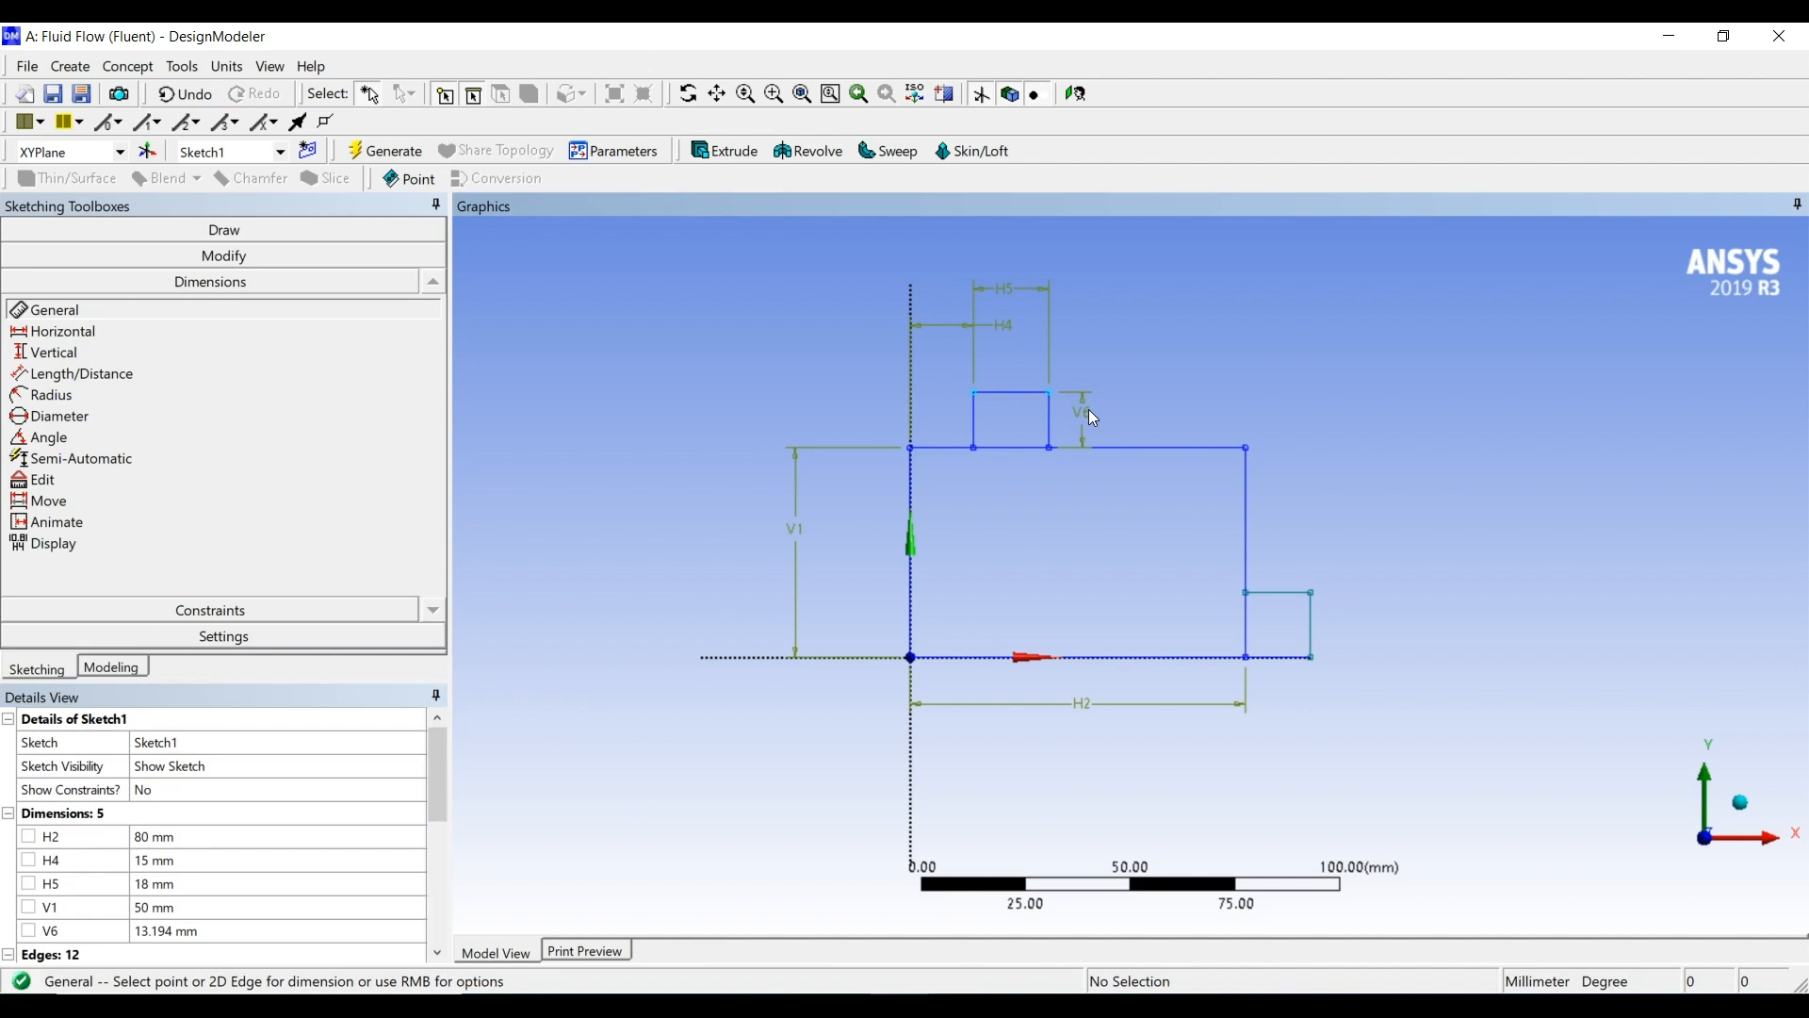
key(2)
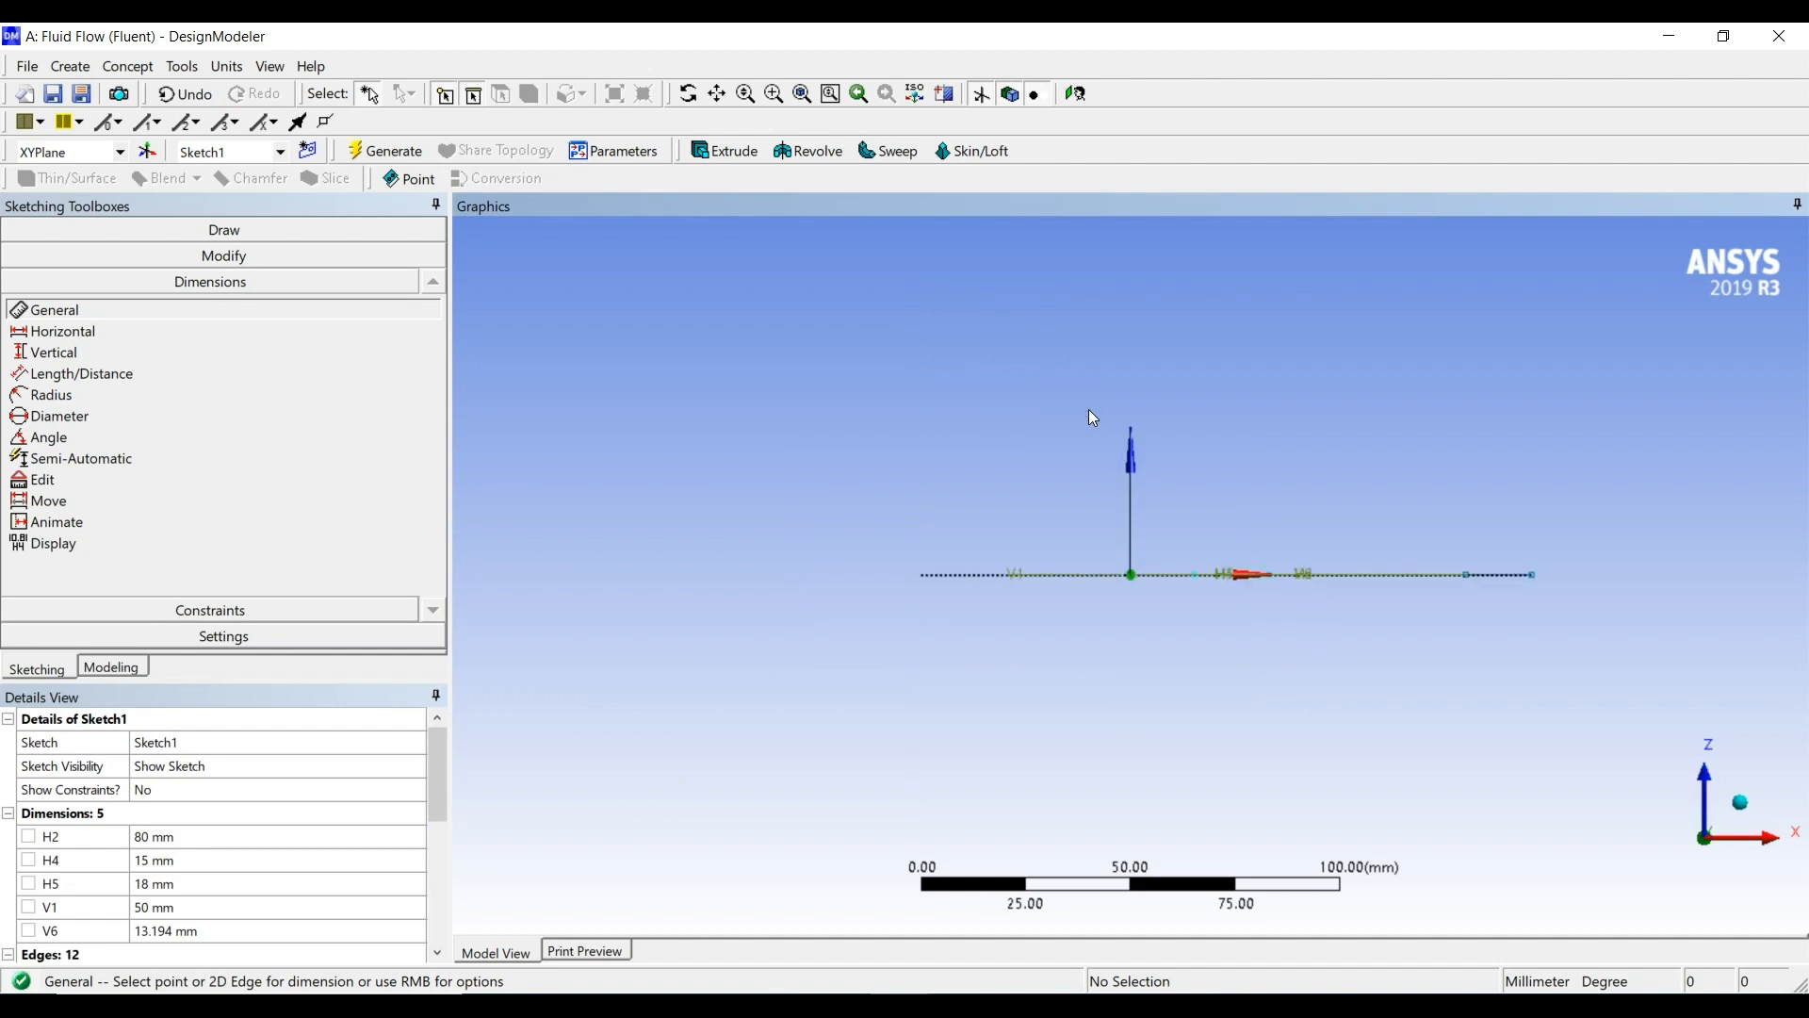
scroll(1133, 529, up, 3)
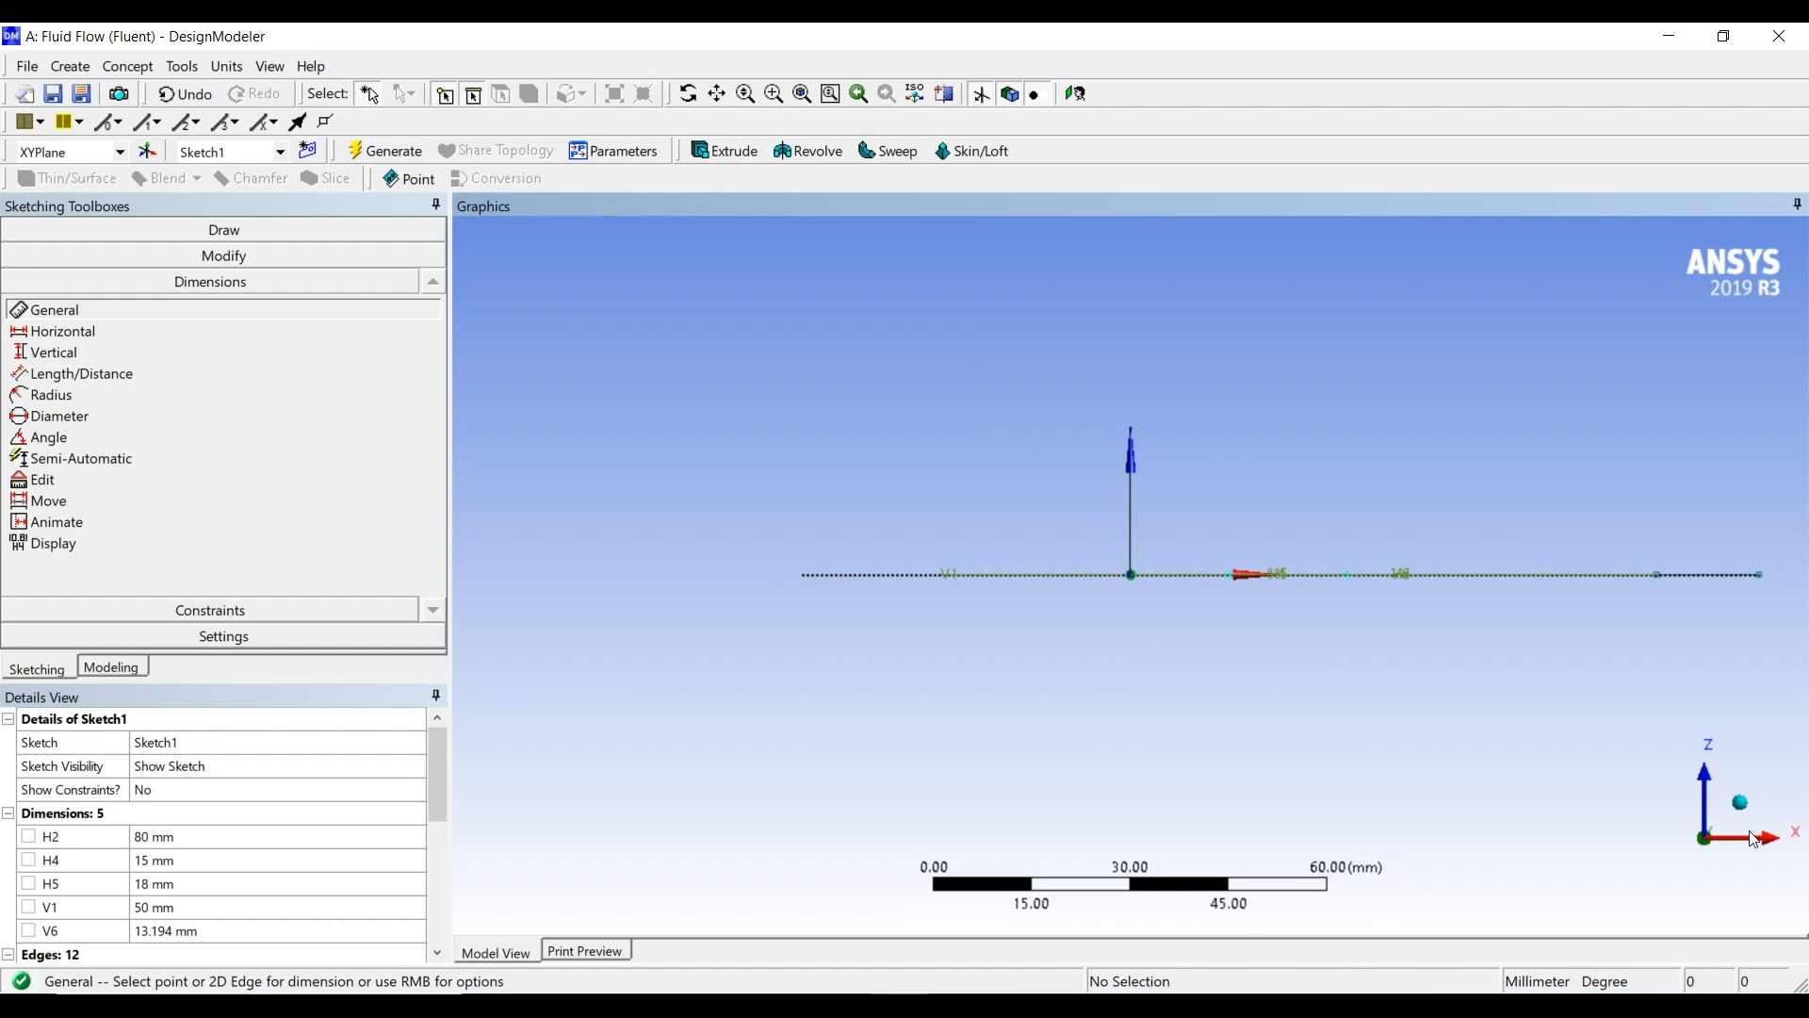
click(1698, 775)
scroll(1450, 597, up, 1)
scroll(1448, 595, down, 2)
scroll(1401, 419, down, 1)
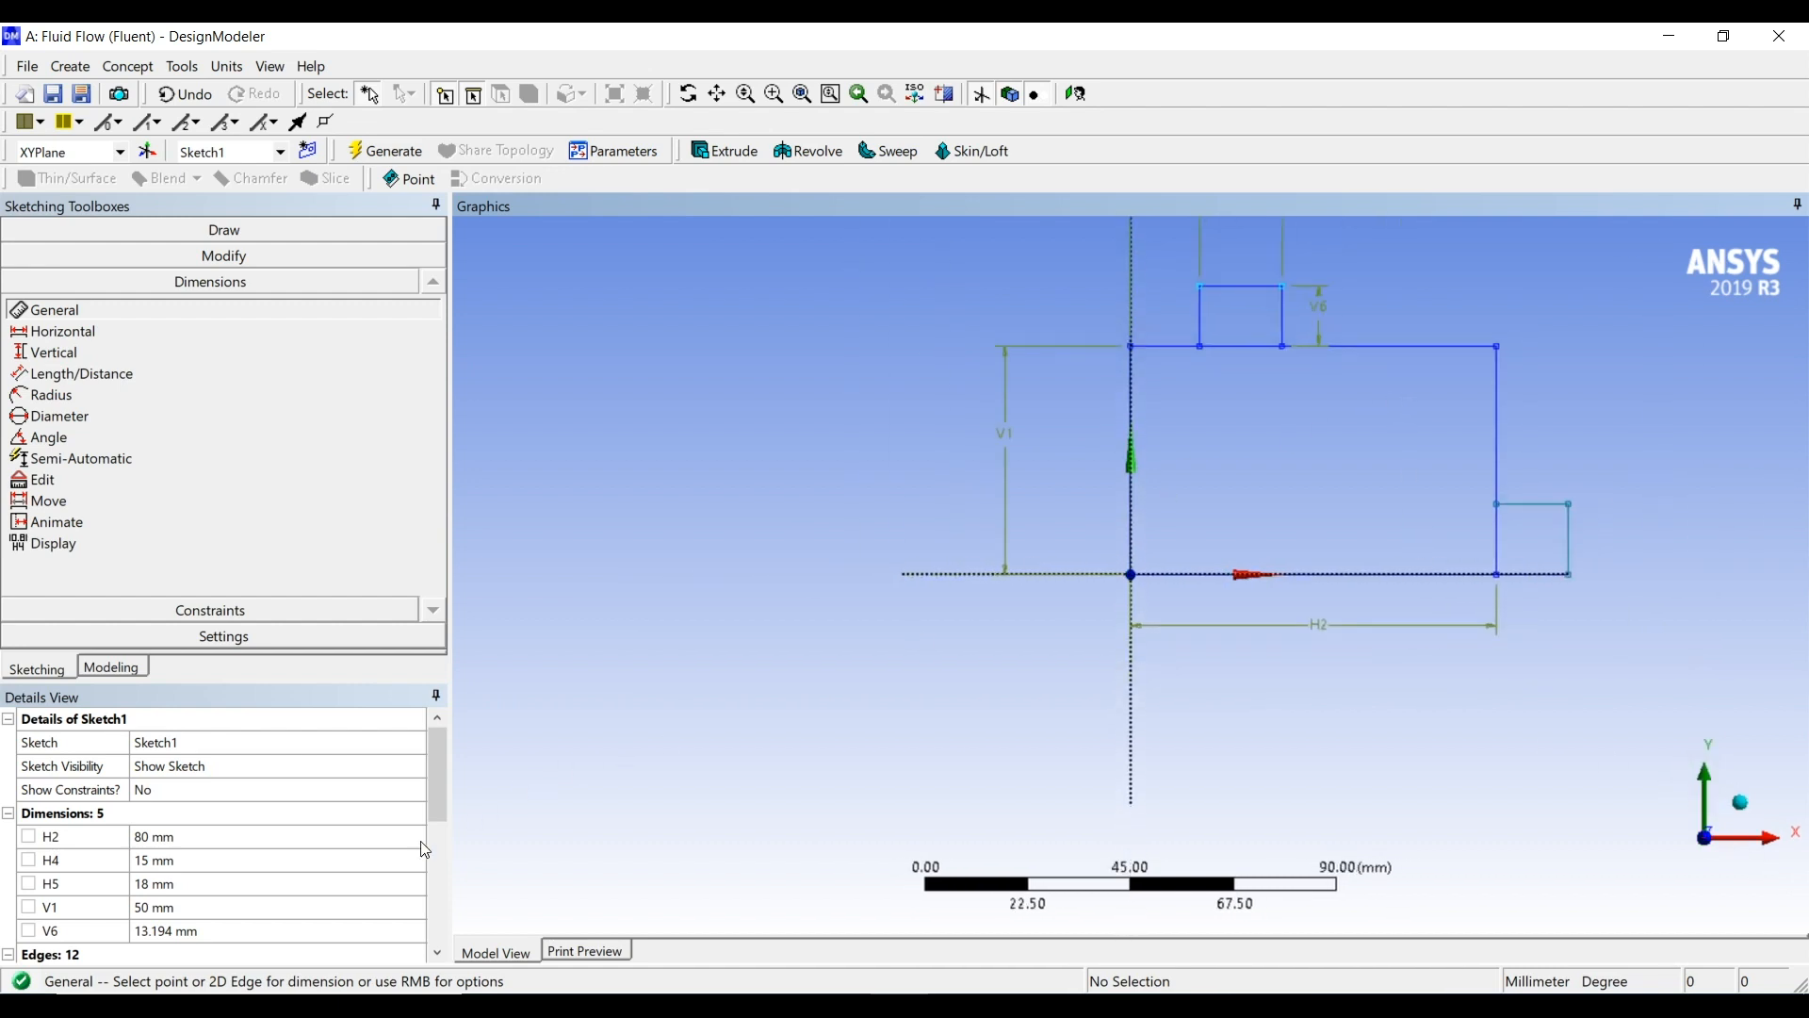
click(245, 931)
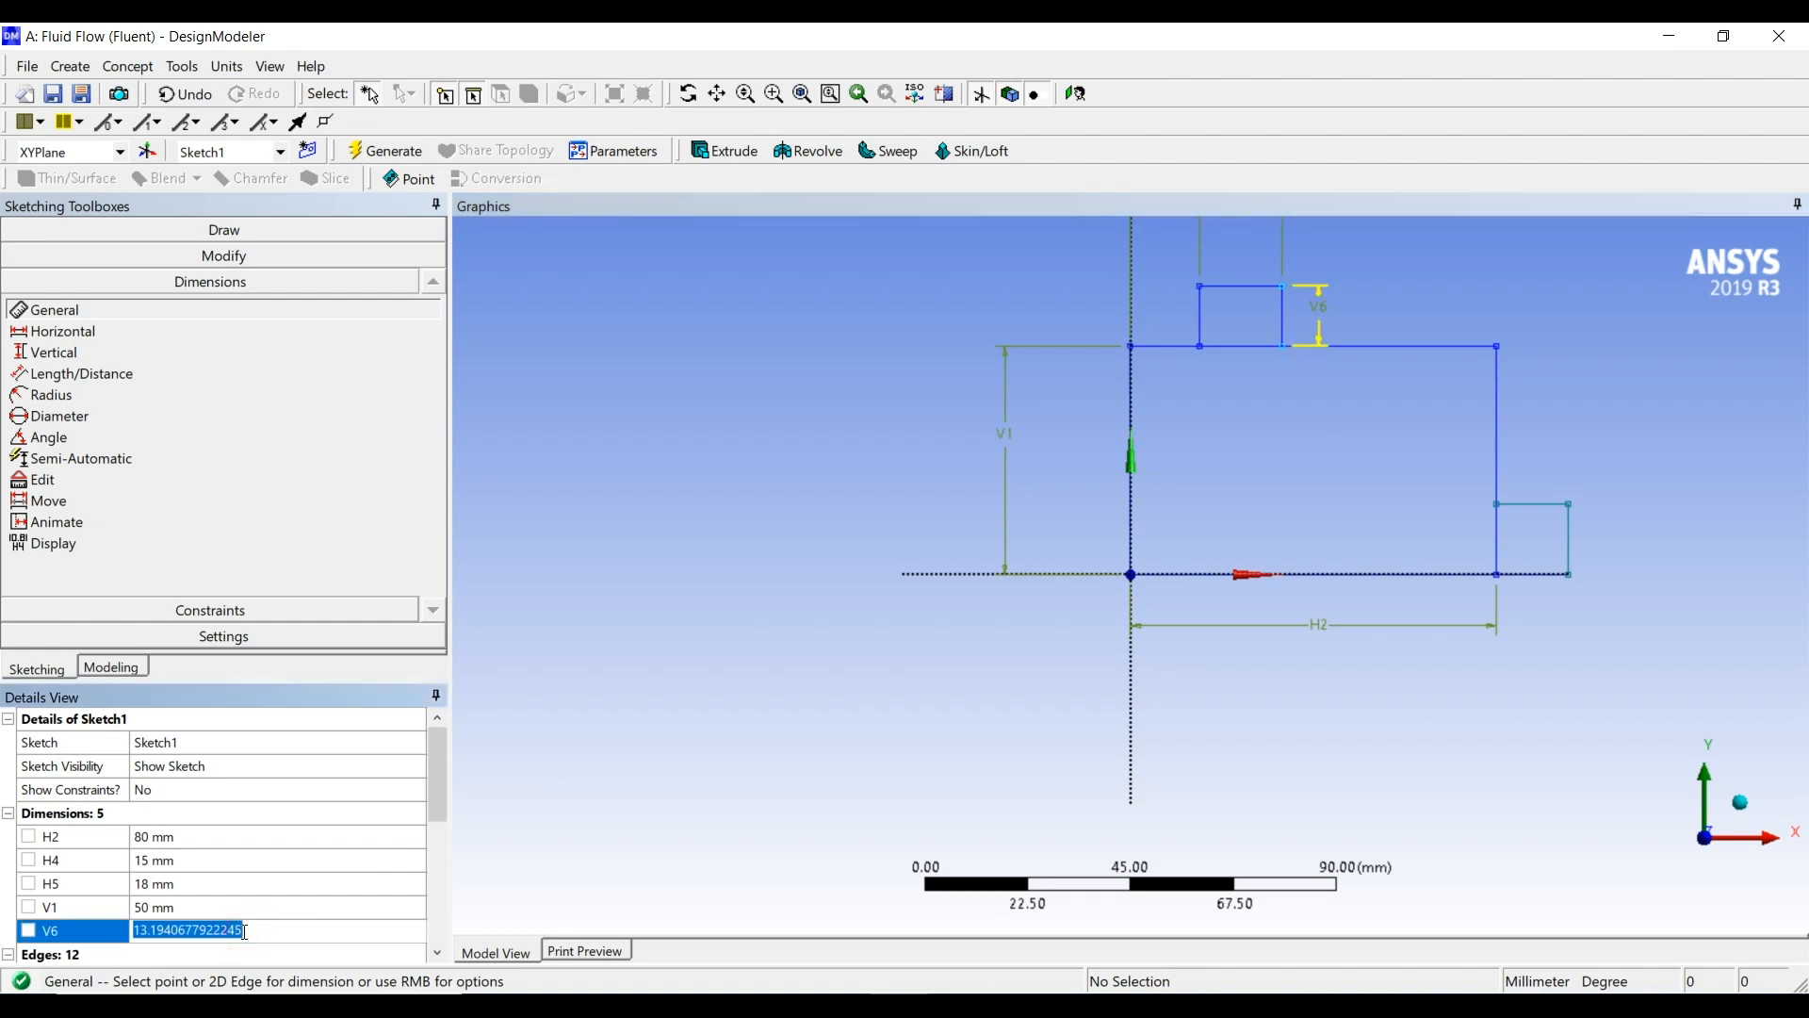
text(12)
key(Return)
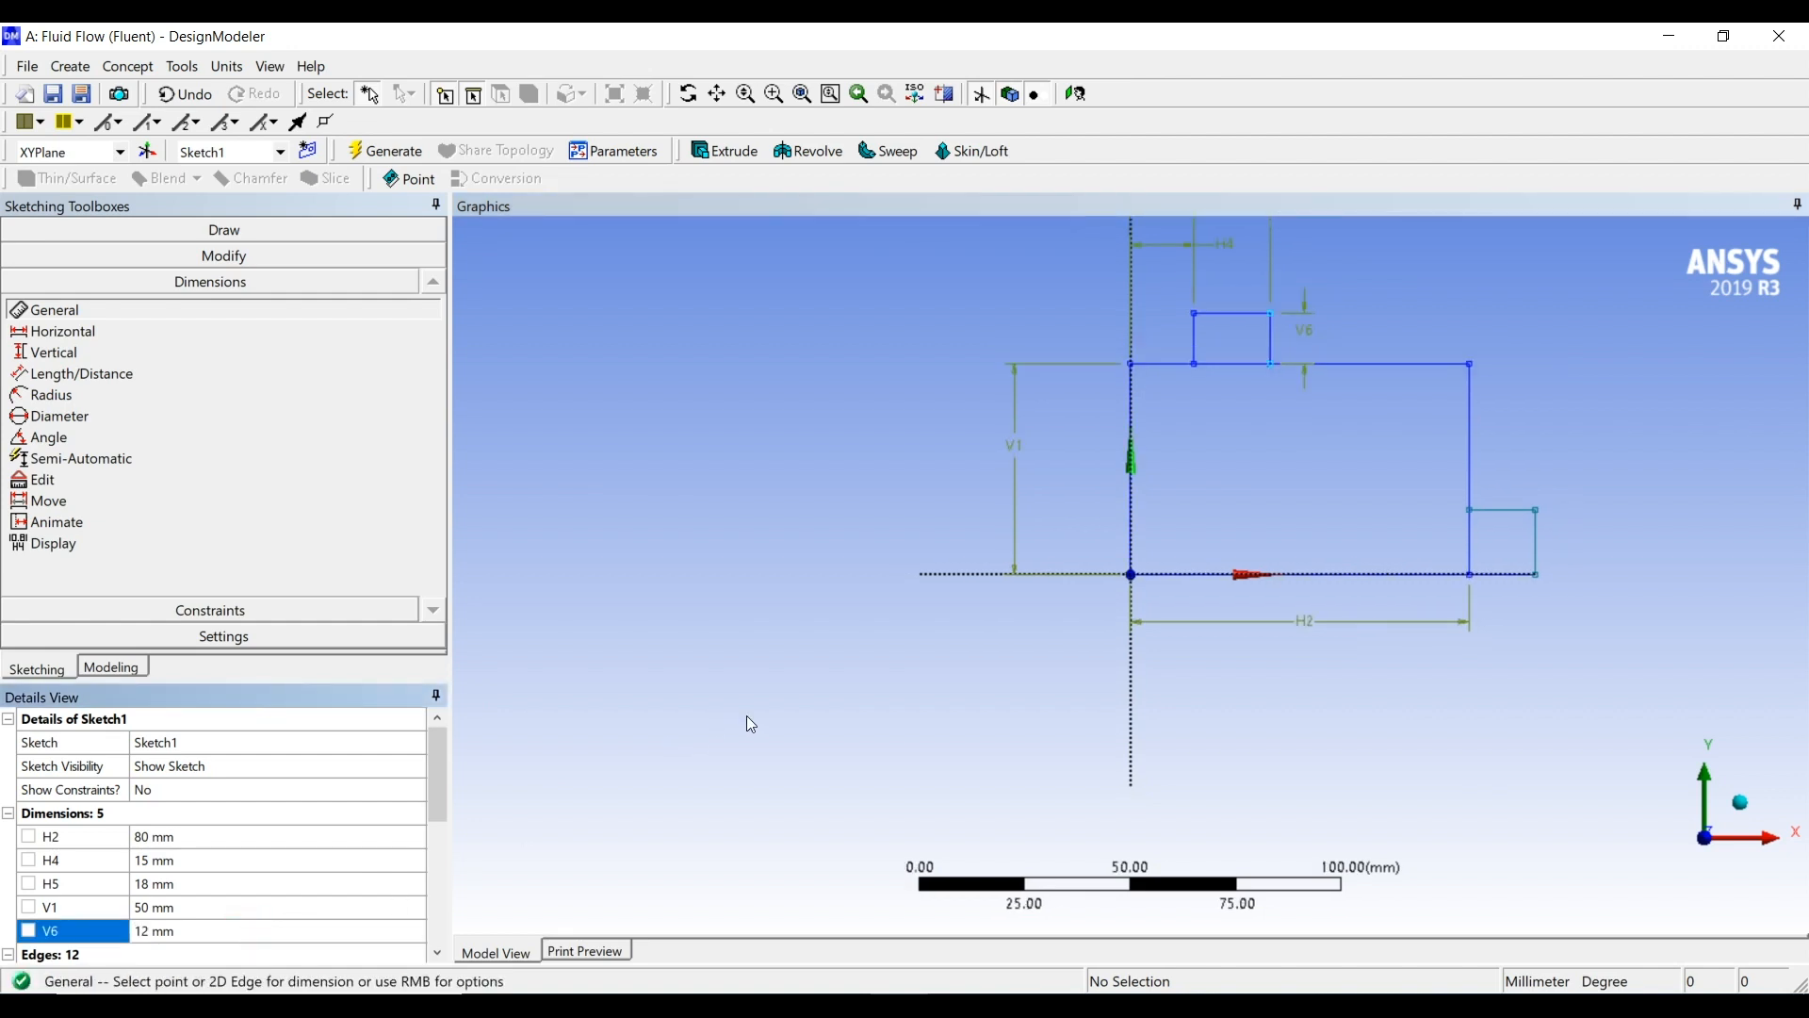
Dimension the top edge of the small rectangle at the lower right corner and set its width to 12 mm
ctrl+middle_drag(1224, 592, 934, 711)
scroll(1236, 652, up, 2)
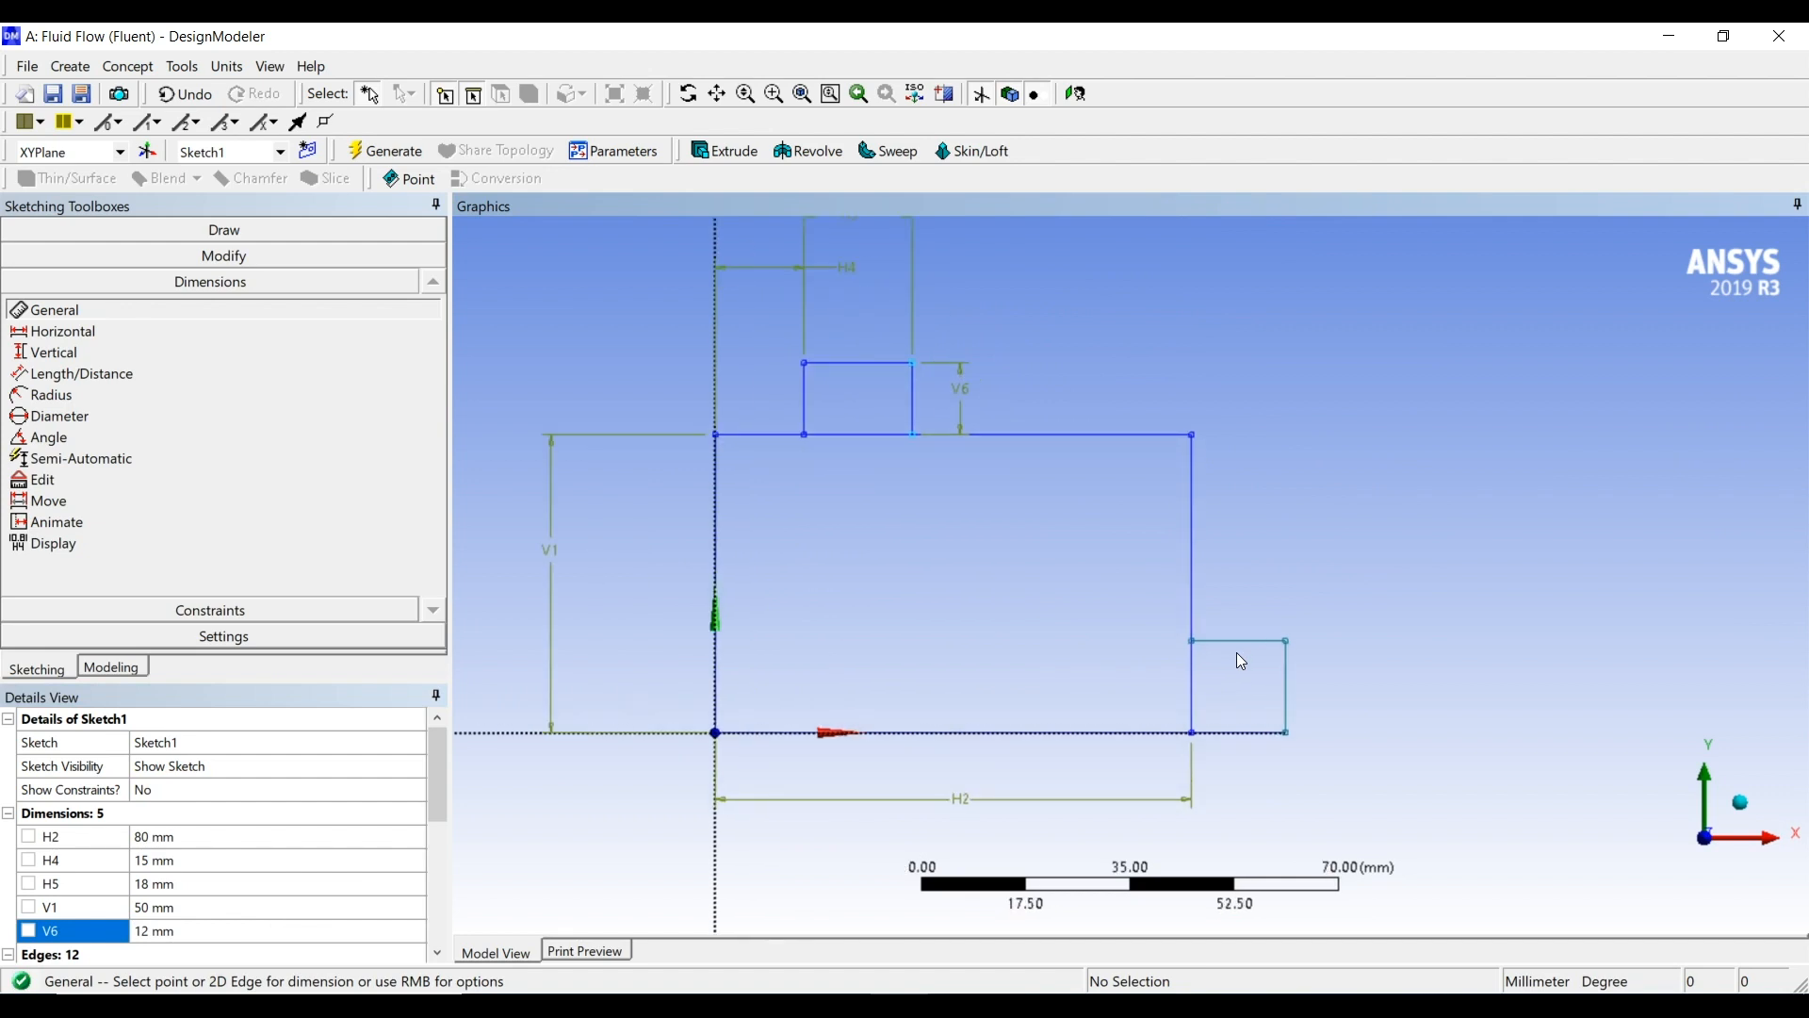
click(1257, 639)
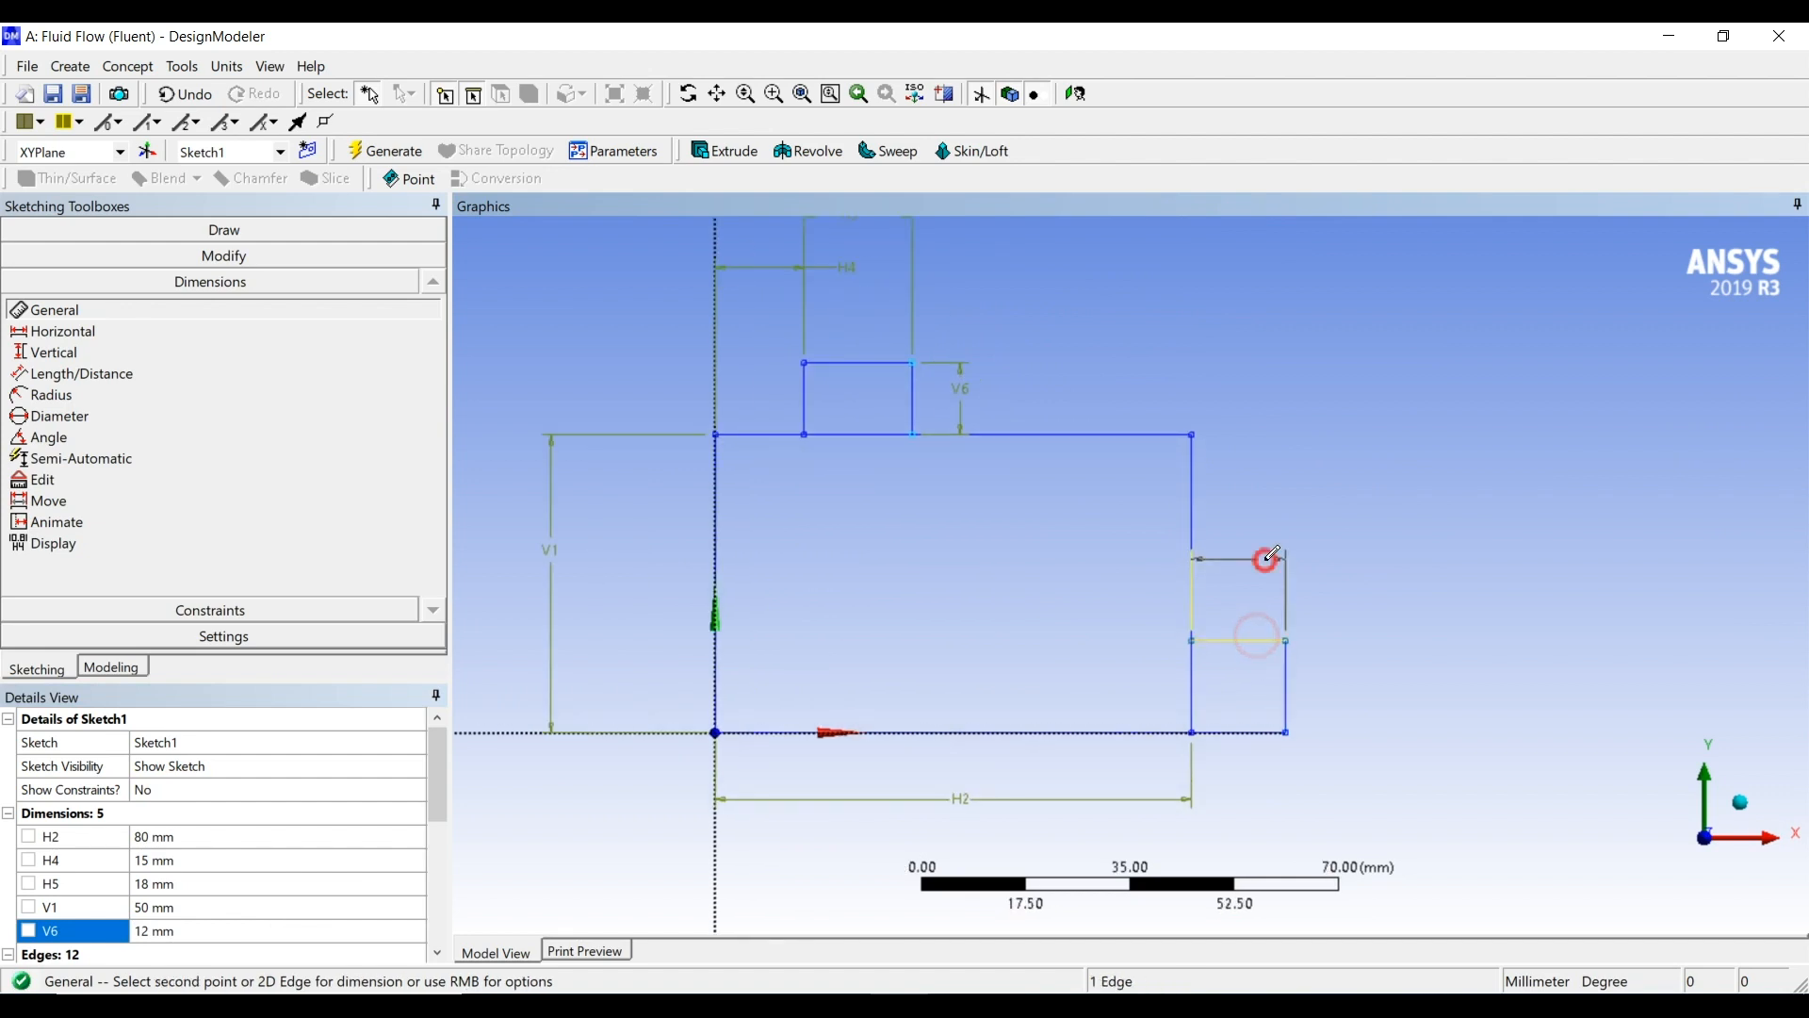
click(1264, 558)
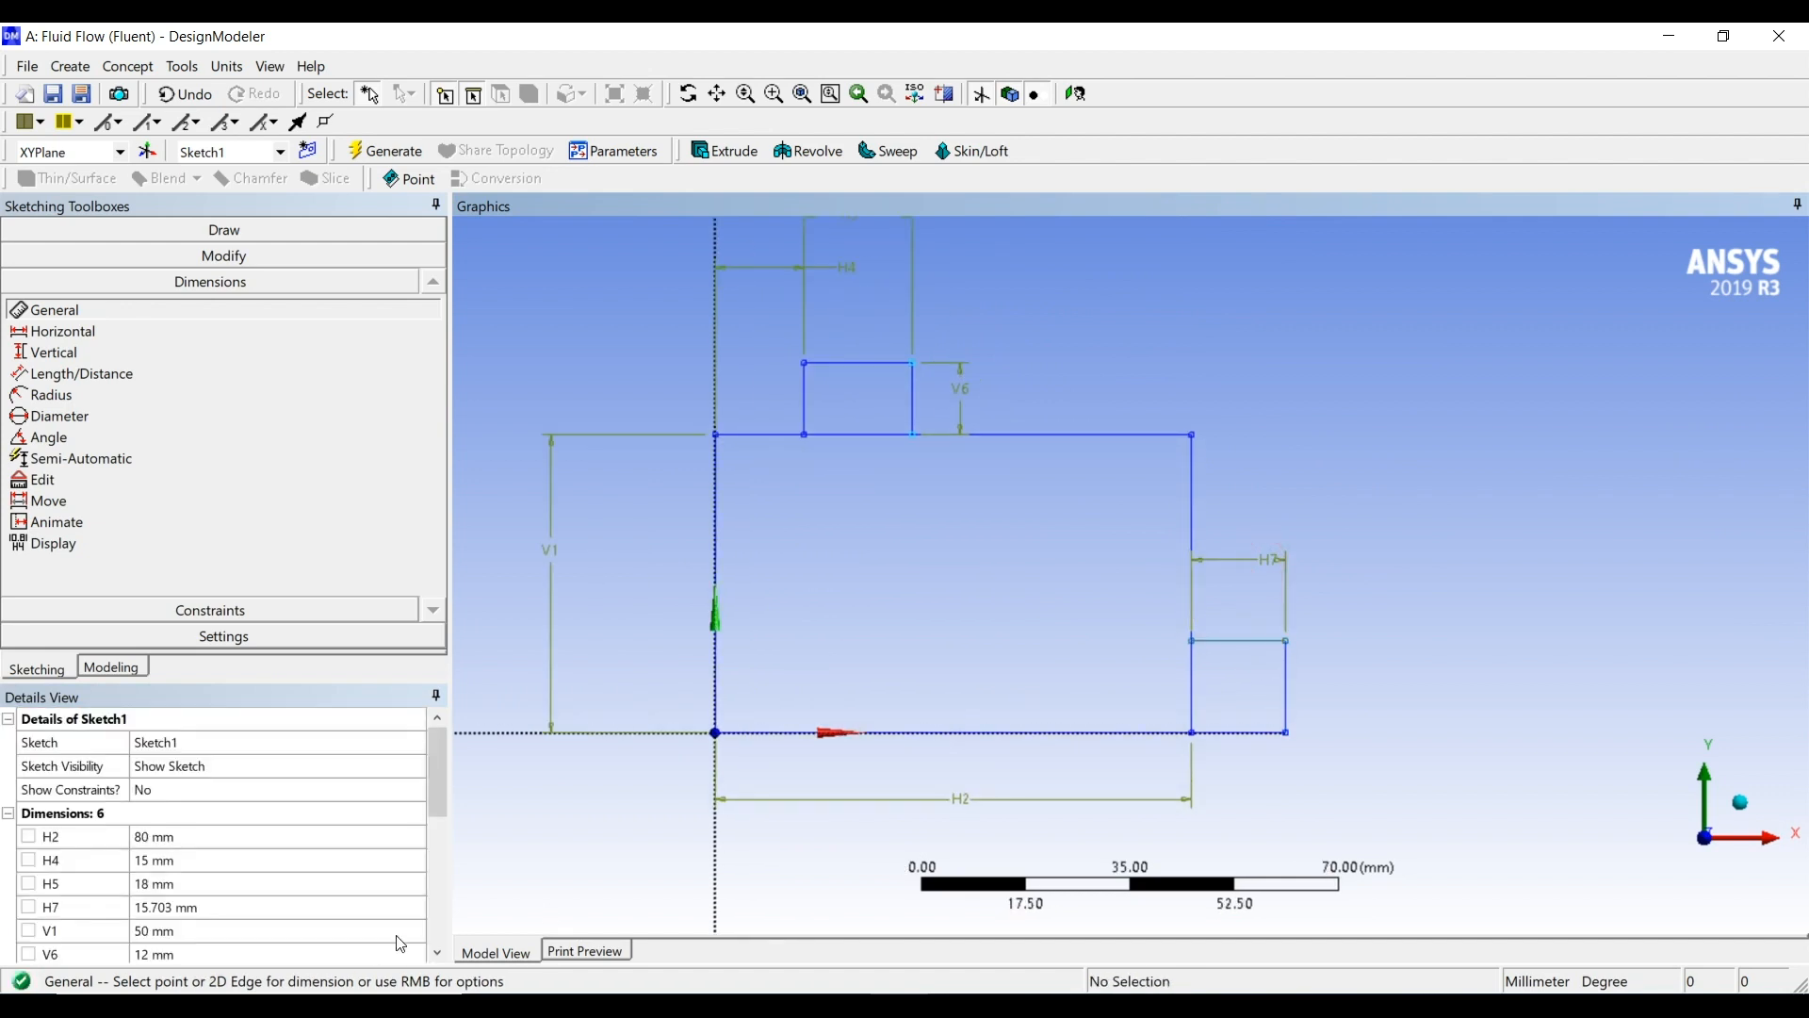
click(206, 902)
text(12)
key(Return)
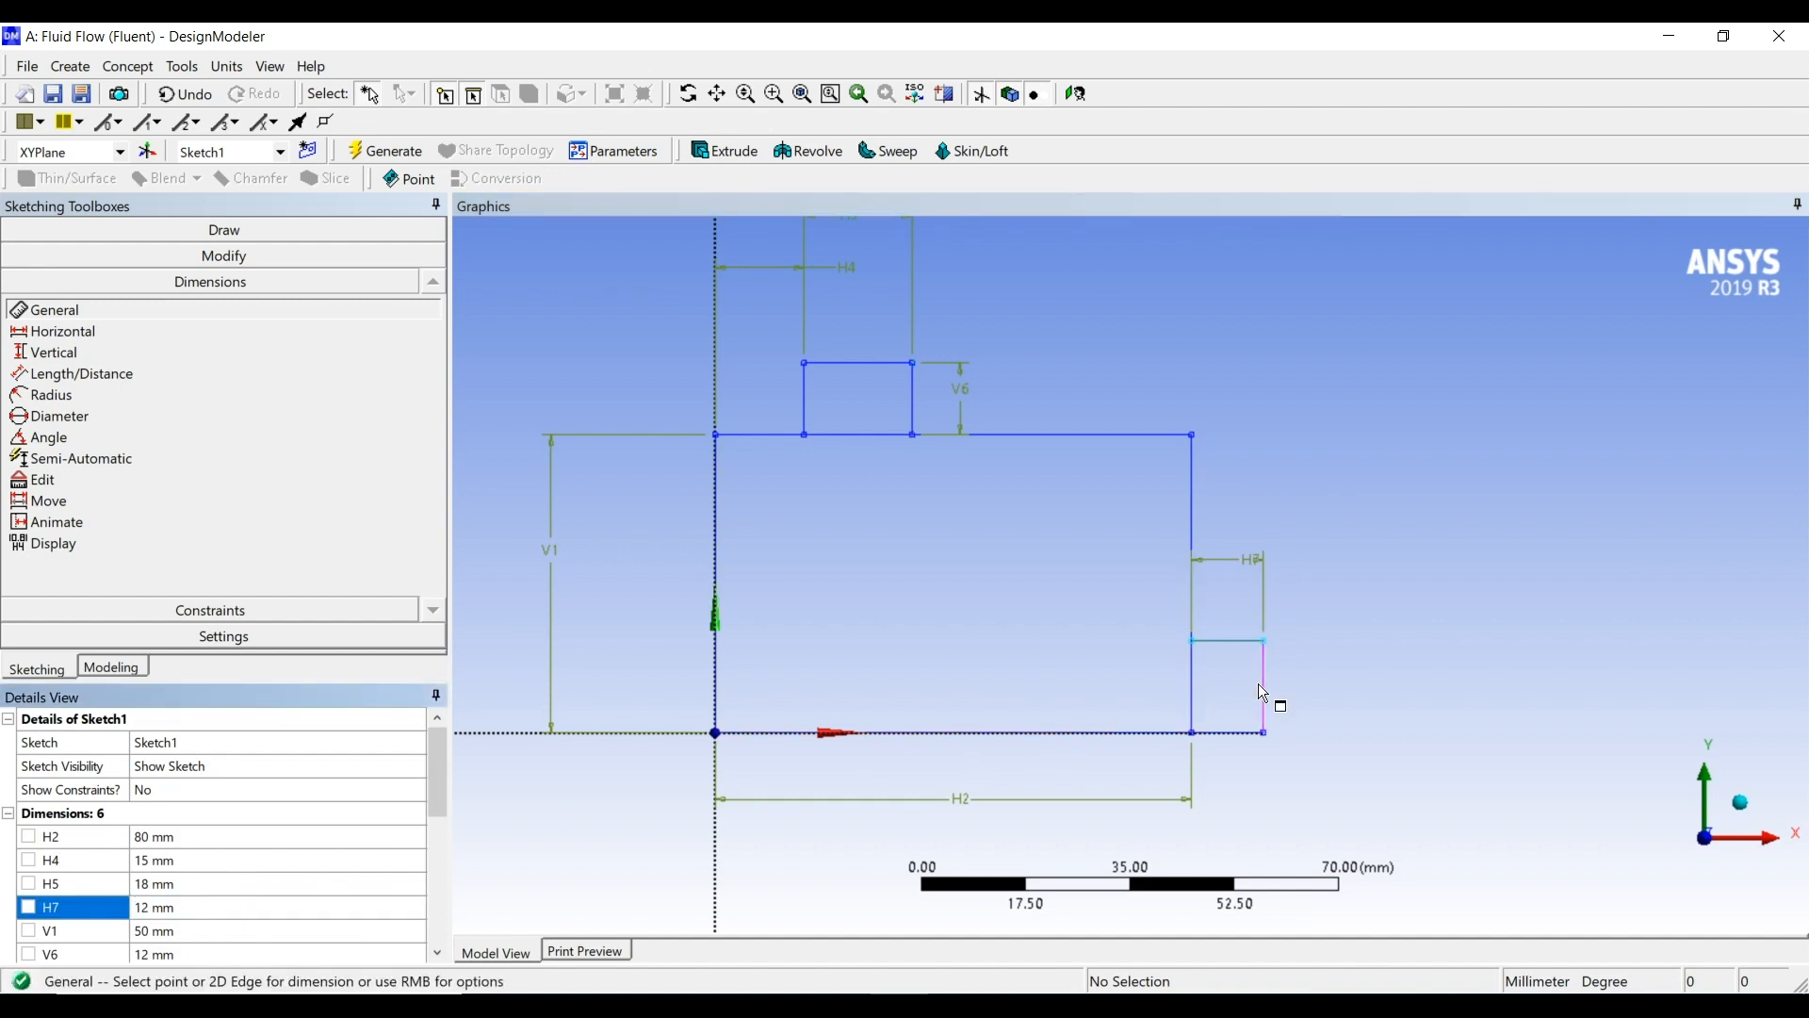
Dimension the lower right small rectangle's outer side and set its height to 18 mm
click(1261, 686)
click(1359, 674)
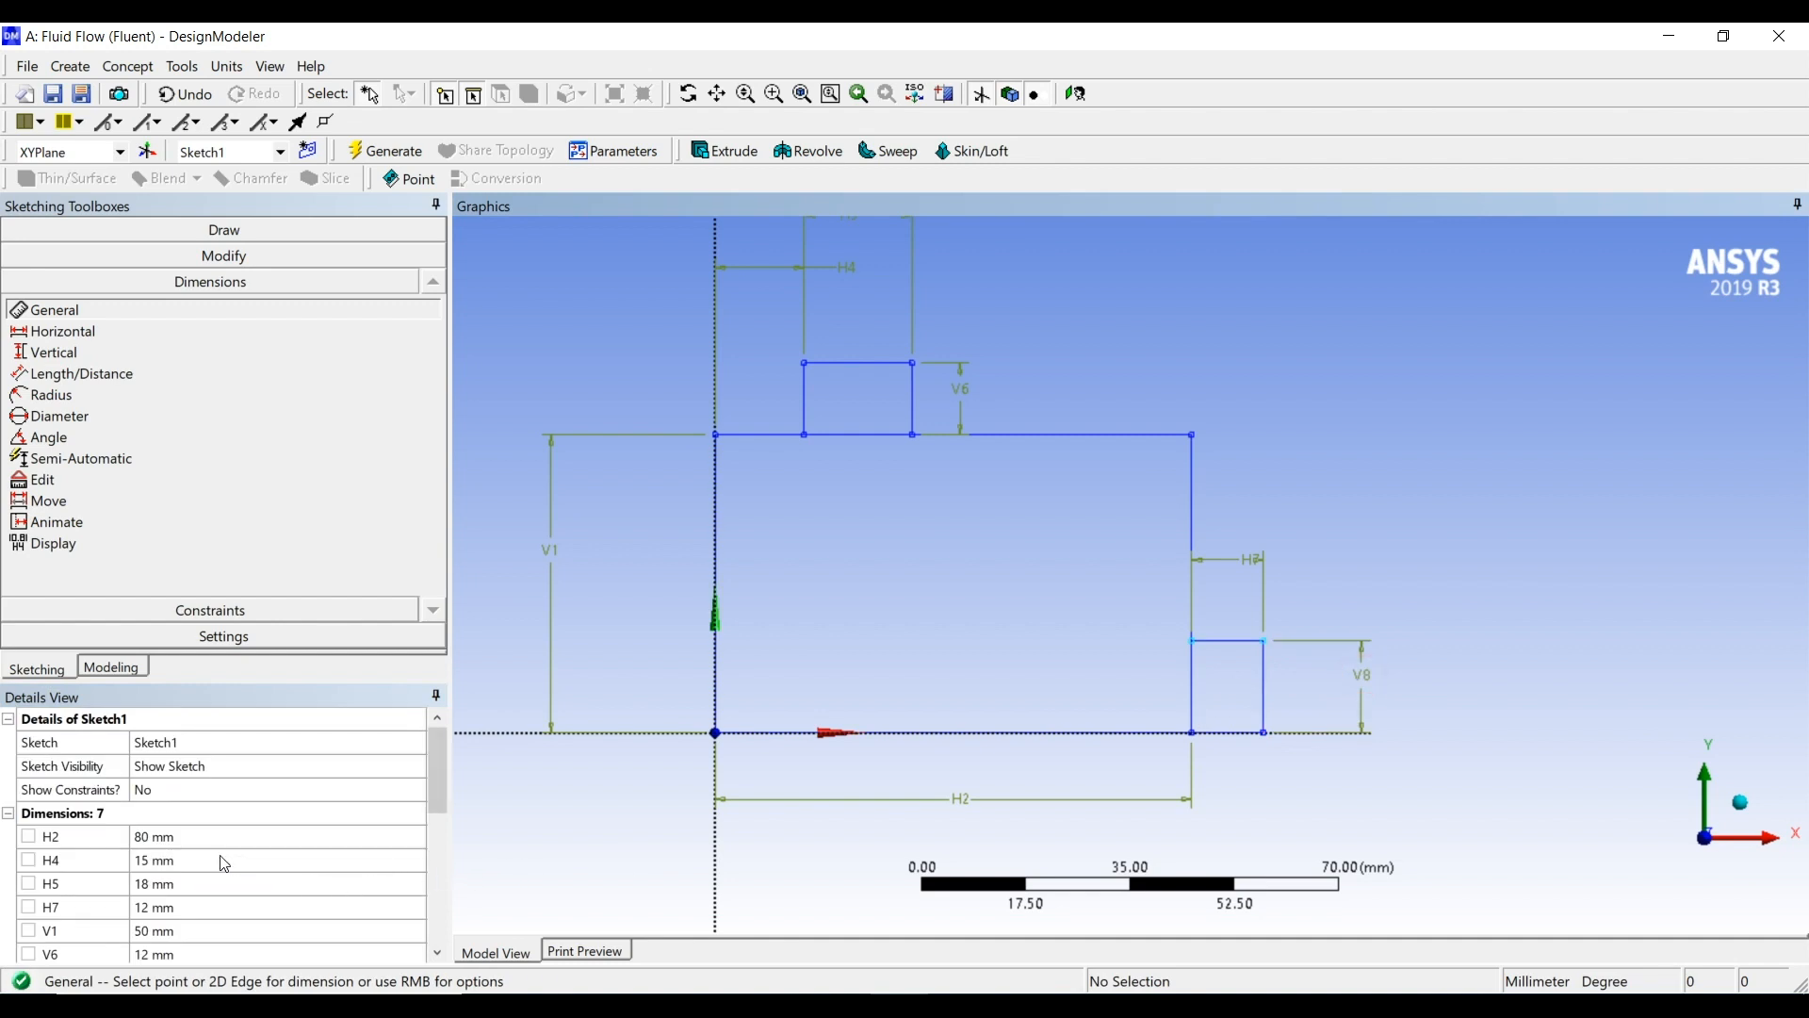
scroll(223, 862, down, 1)
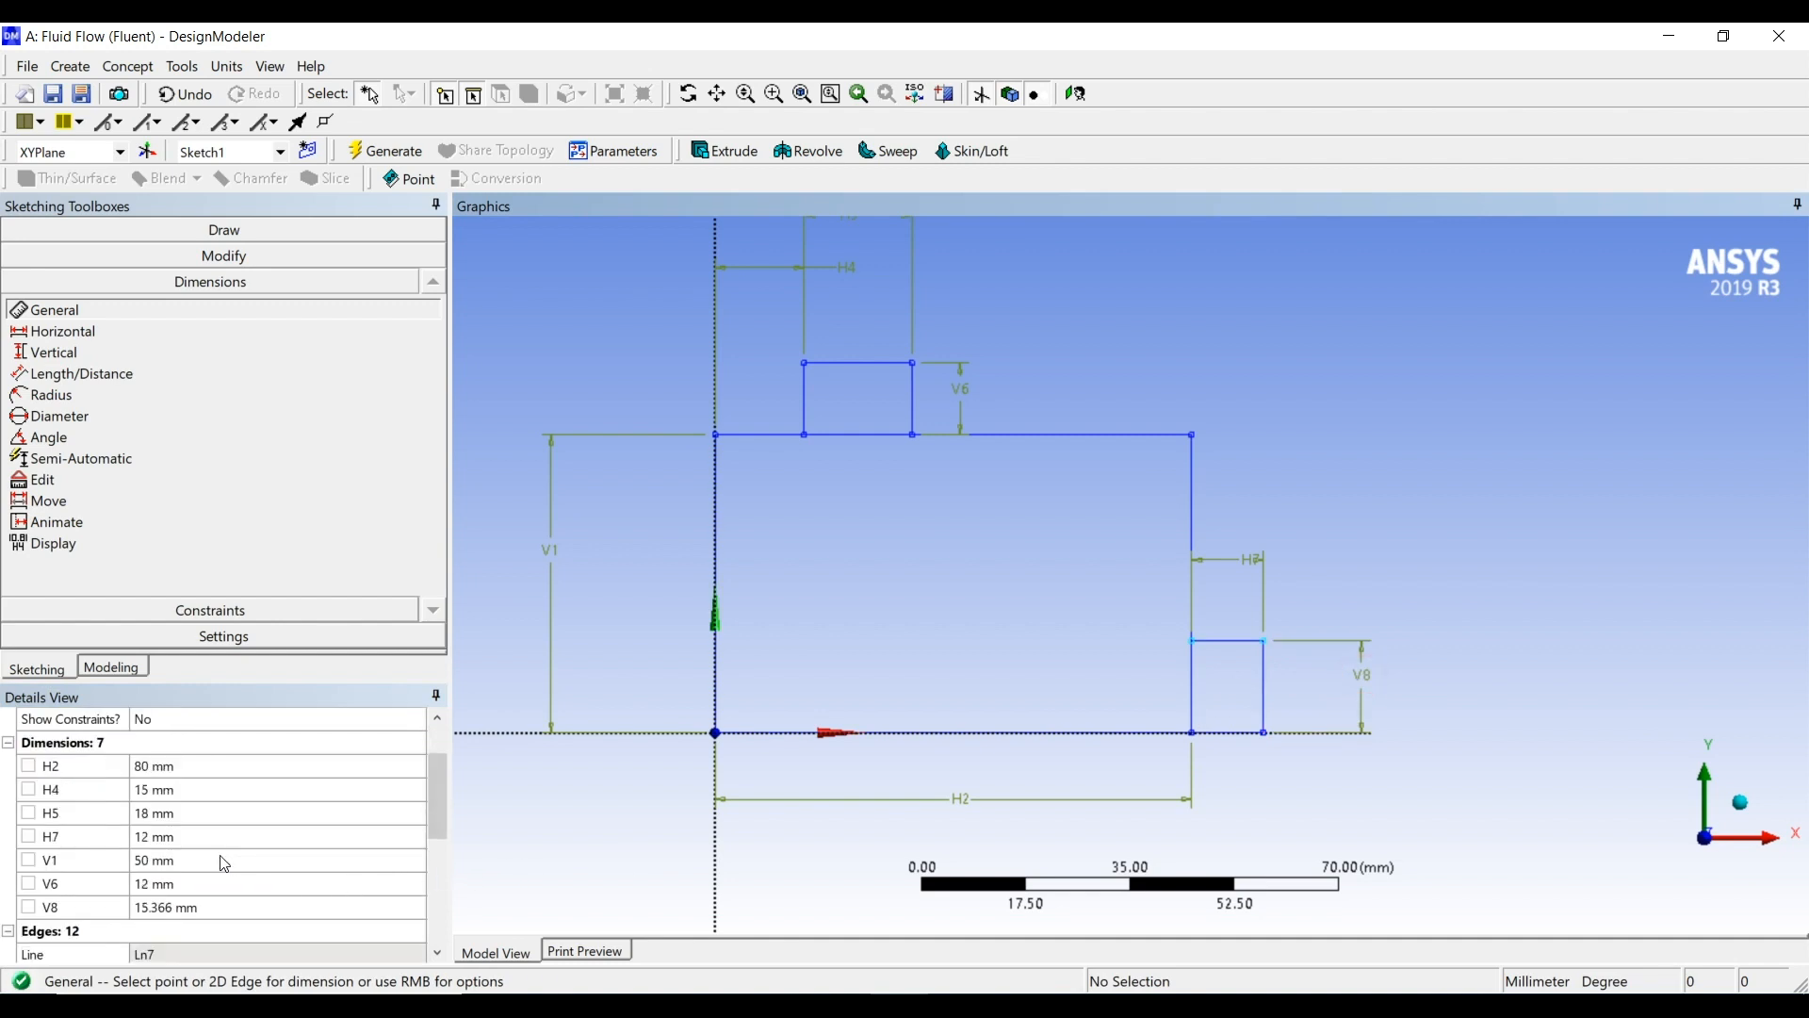
click(205, 907)
text(18)
key(Return)
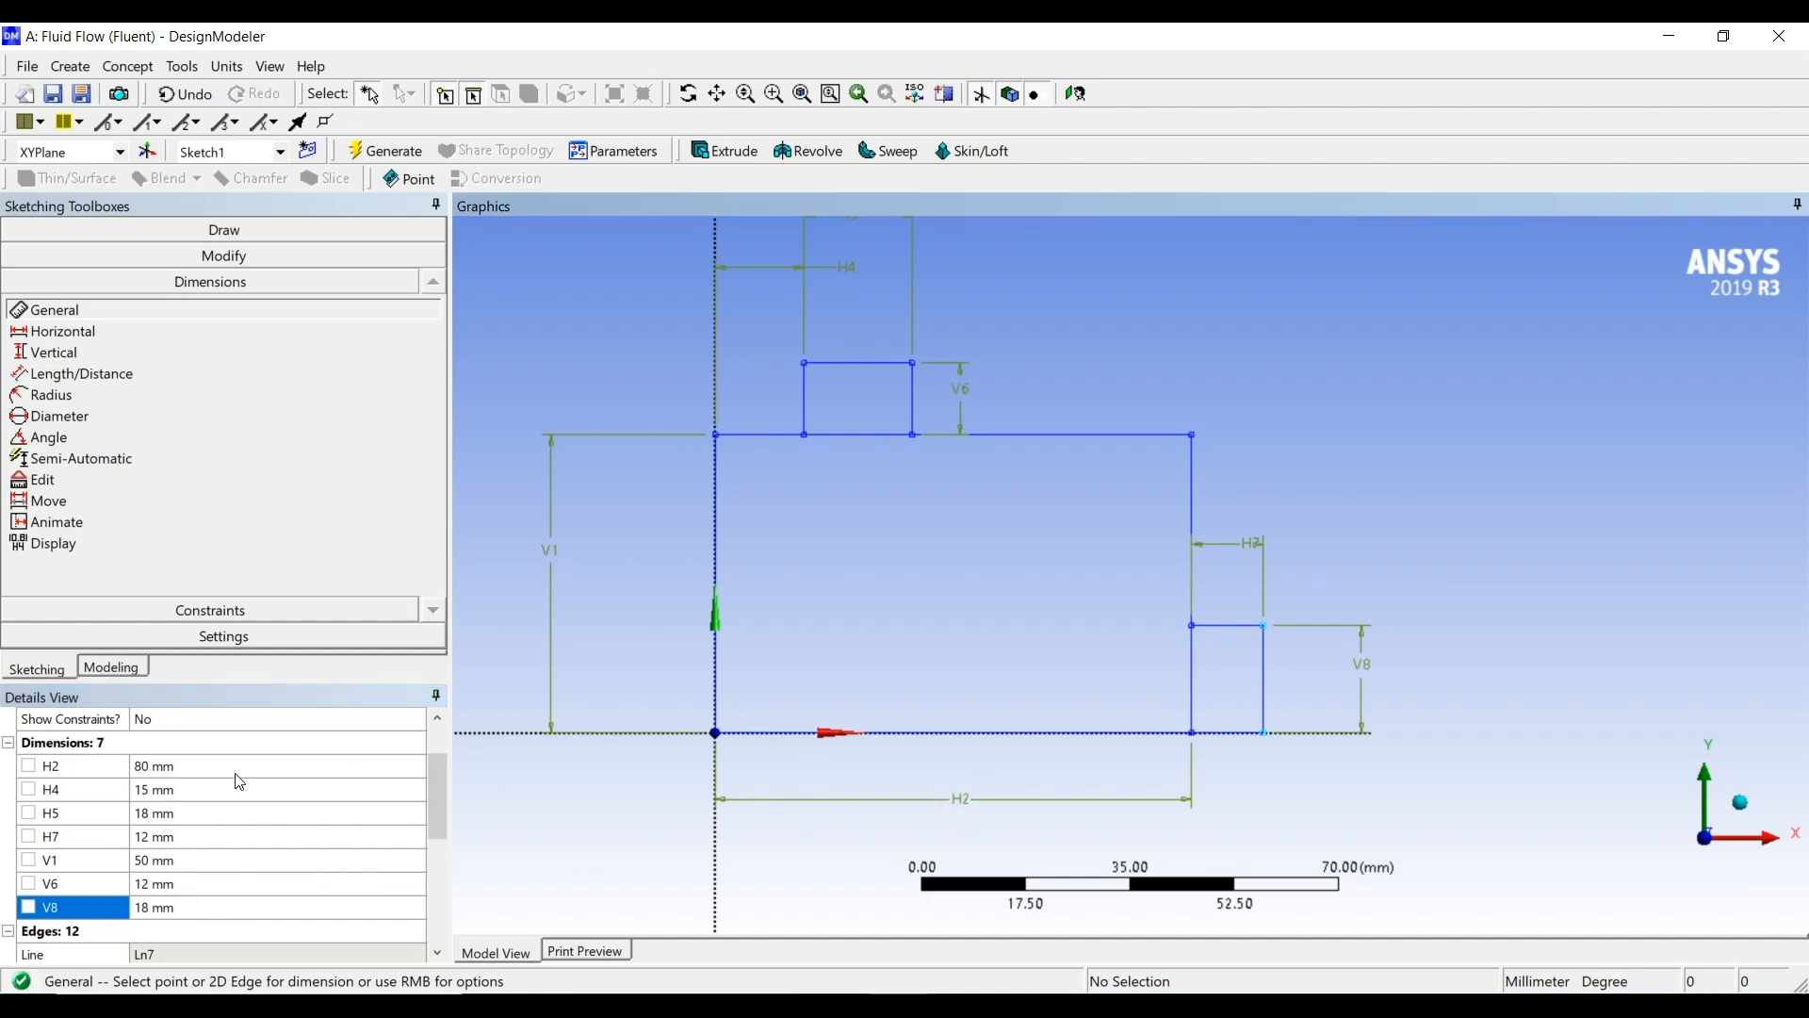
Try a width of 120 mm for the large rectangle
click(185, 768)
text(120)
key(Return)
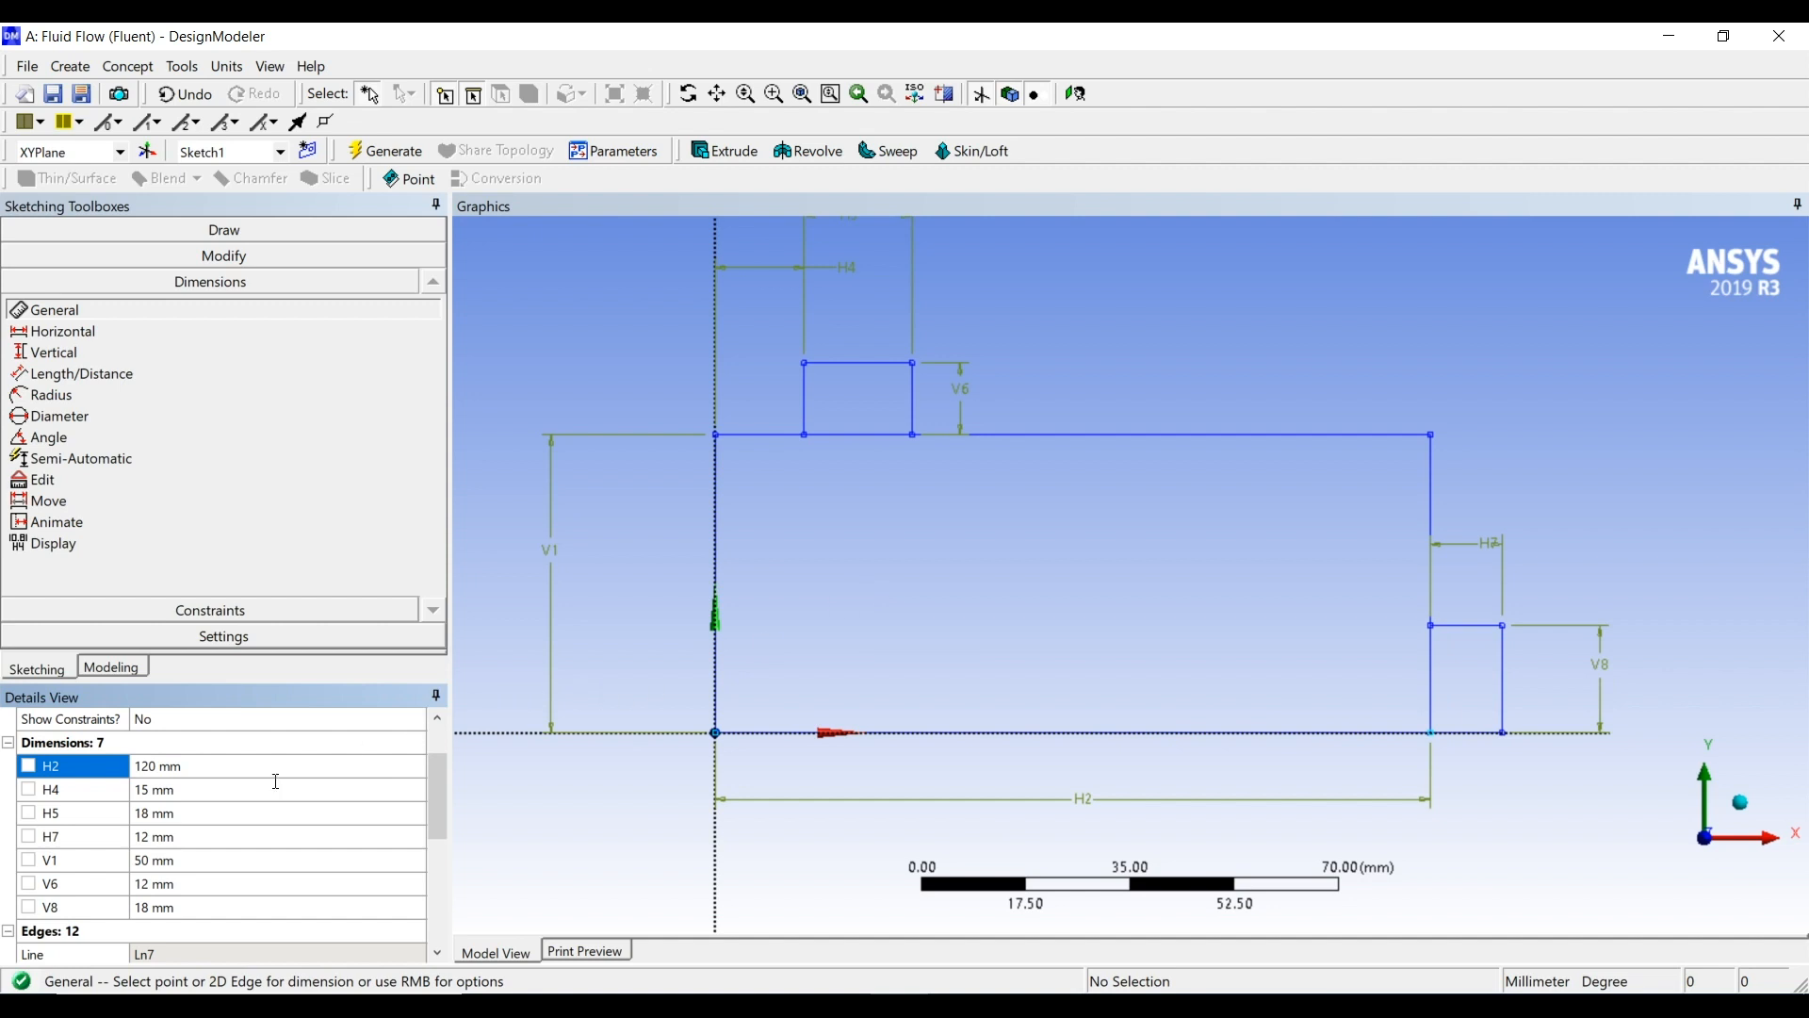
Set the large rectangle's width to 100 mm
click(195, 768)
text(100)
key(Return)
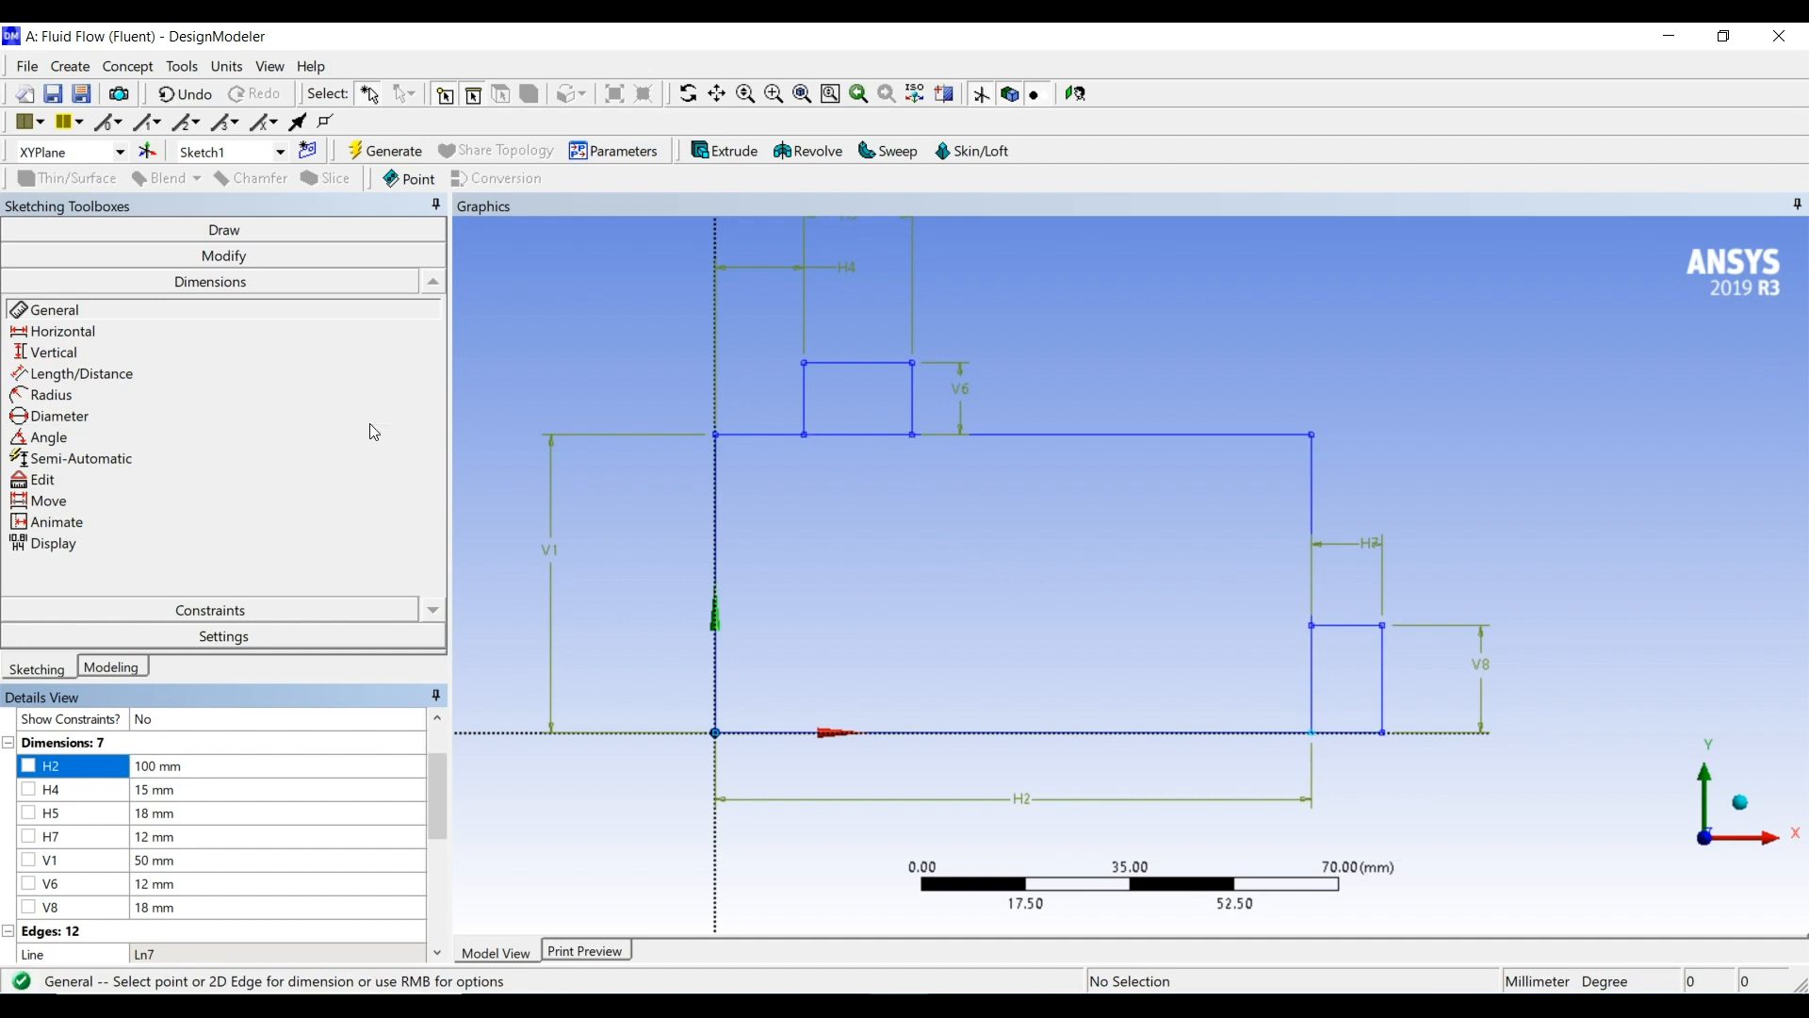
Trim the large rectangle's edge segments shared with the two small rectangles so the three shapes form one open-through outline
click(202, 612)
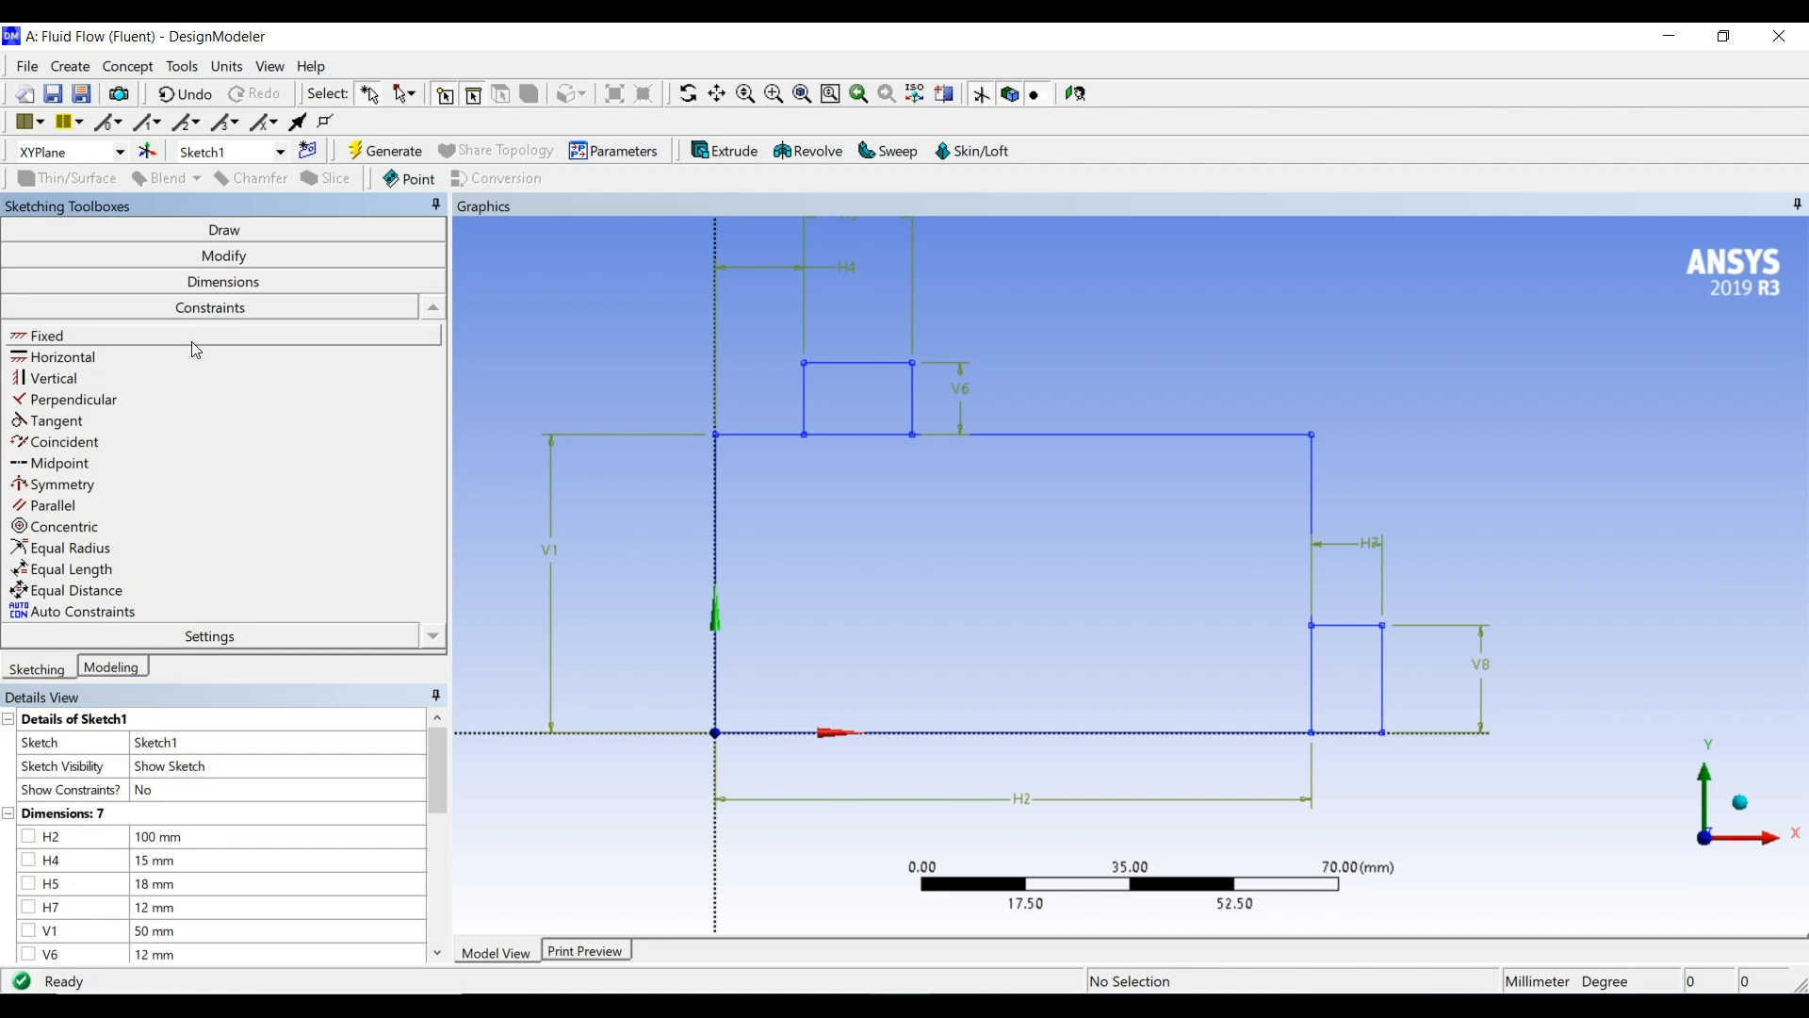
click(209, 255)
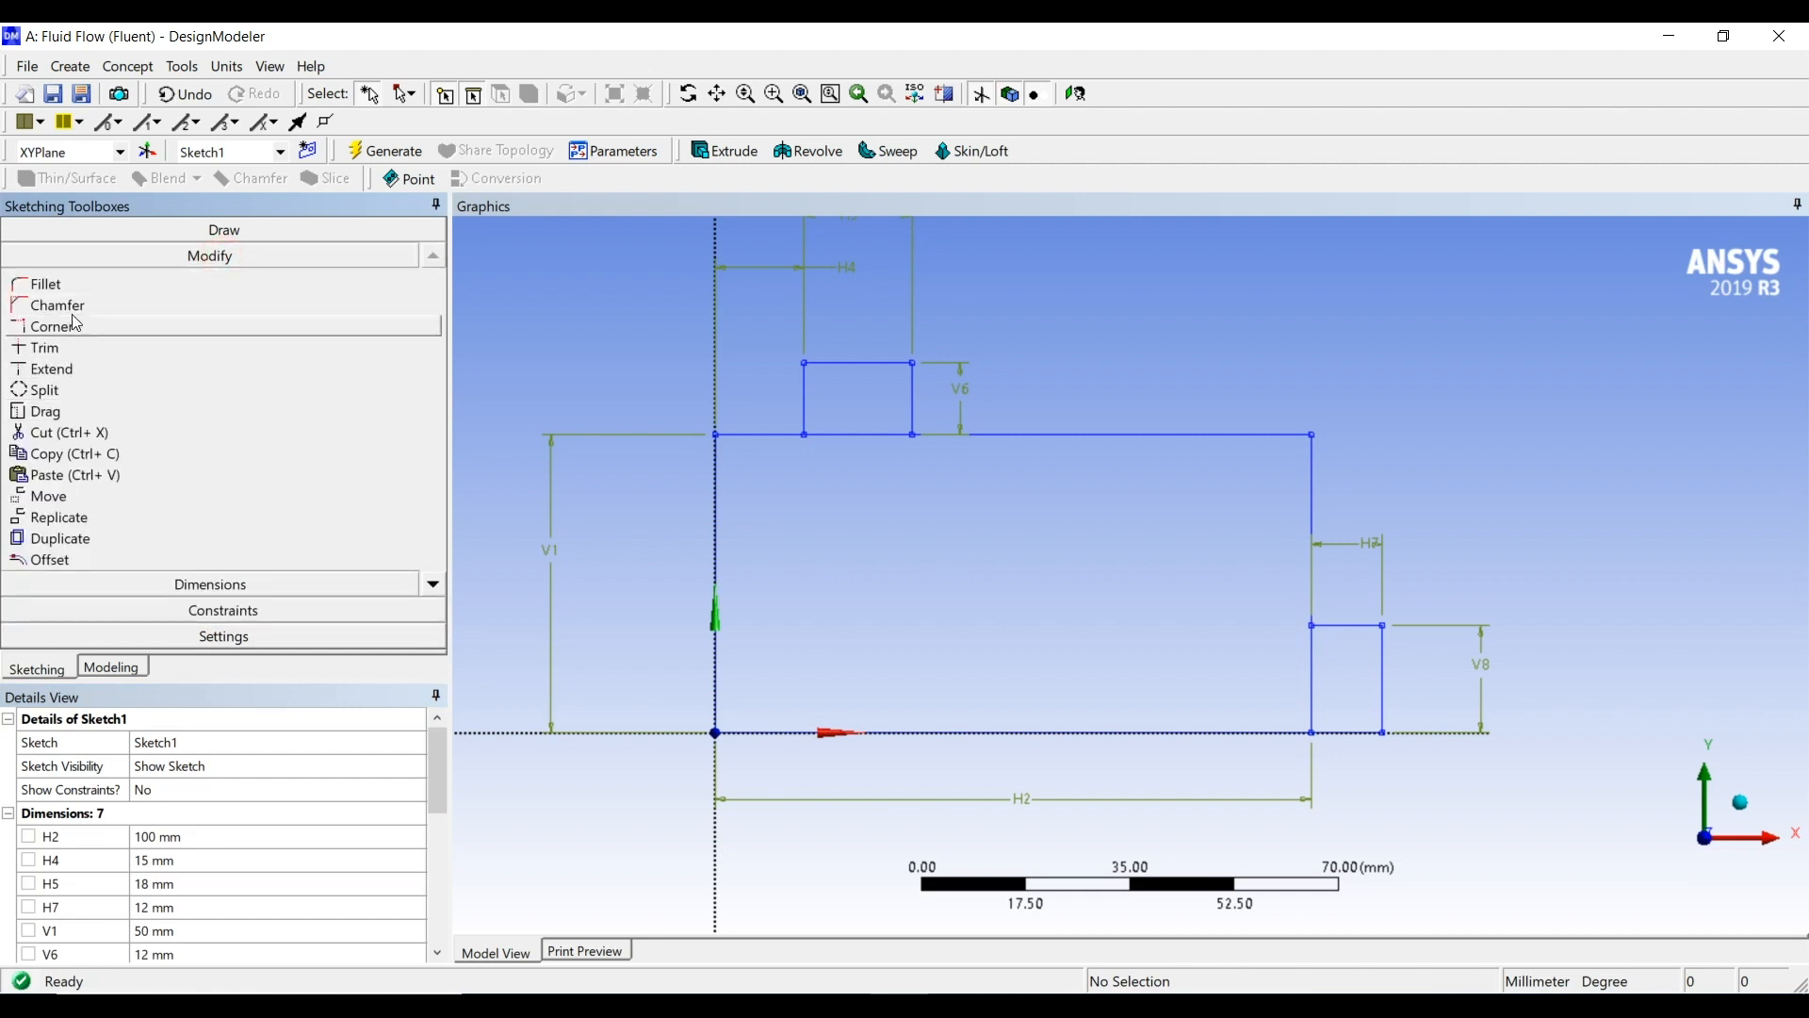
click(47, 346)
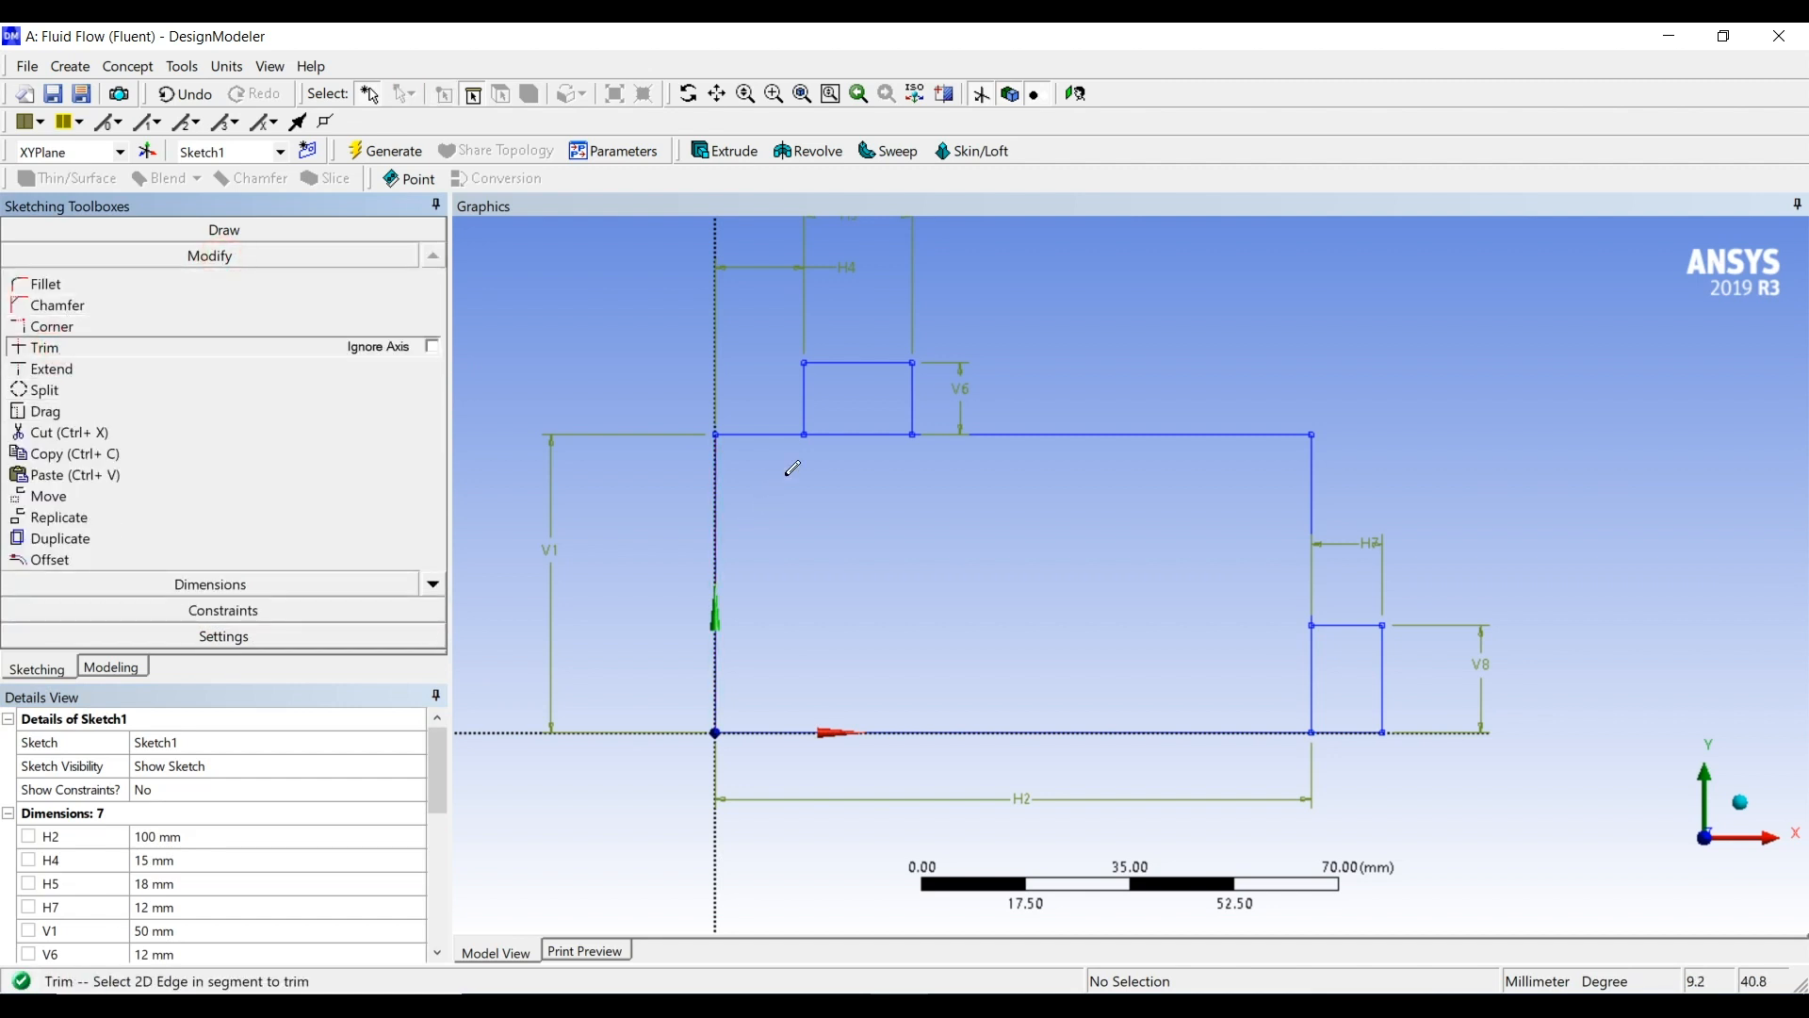
click(848, 434)
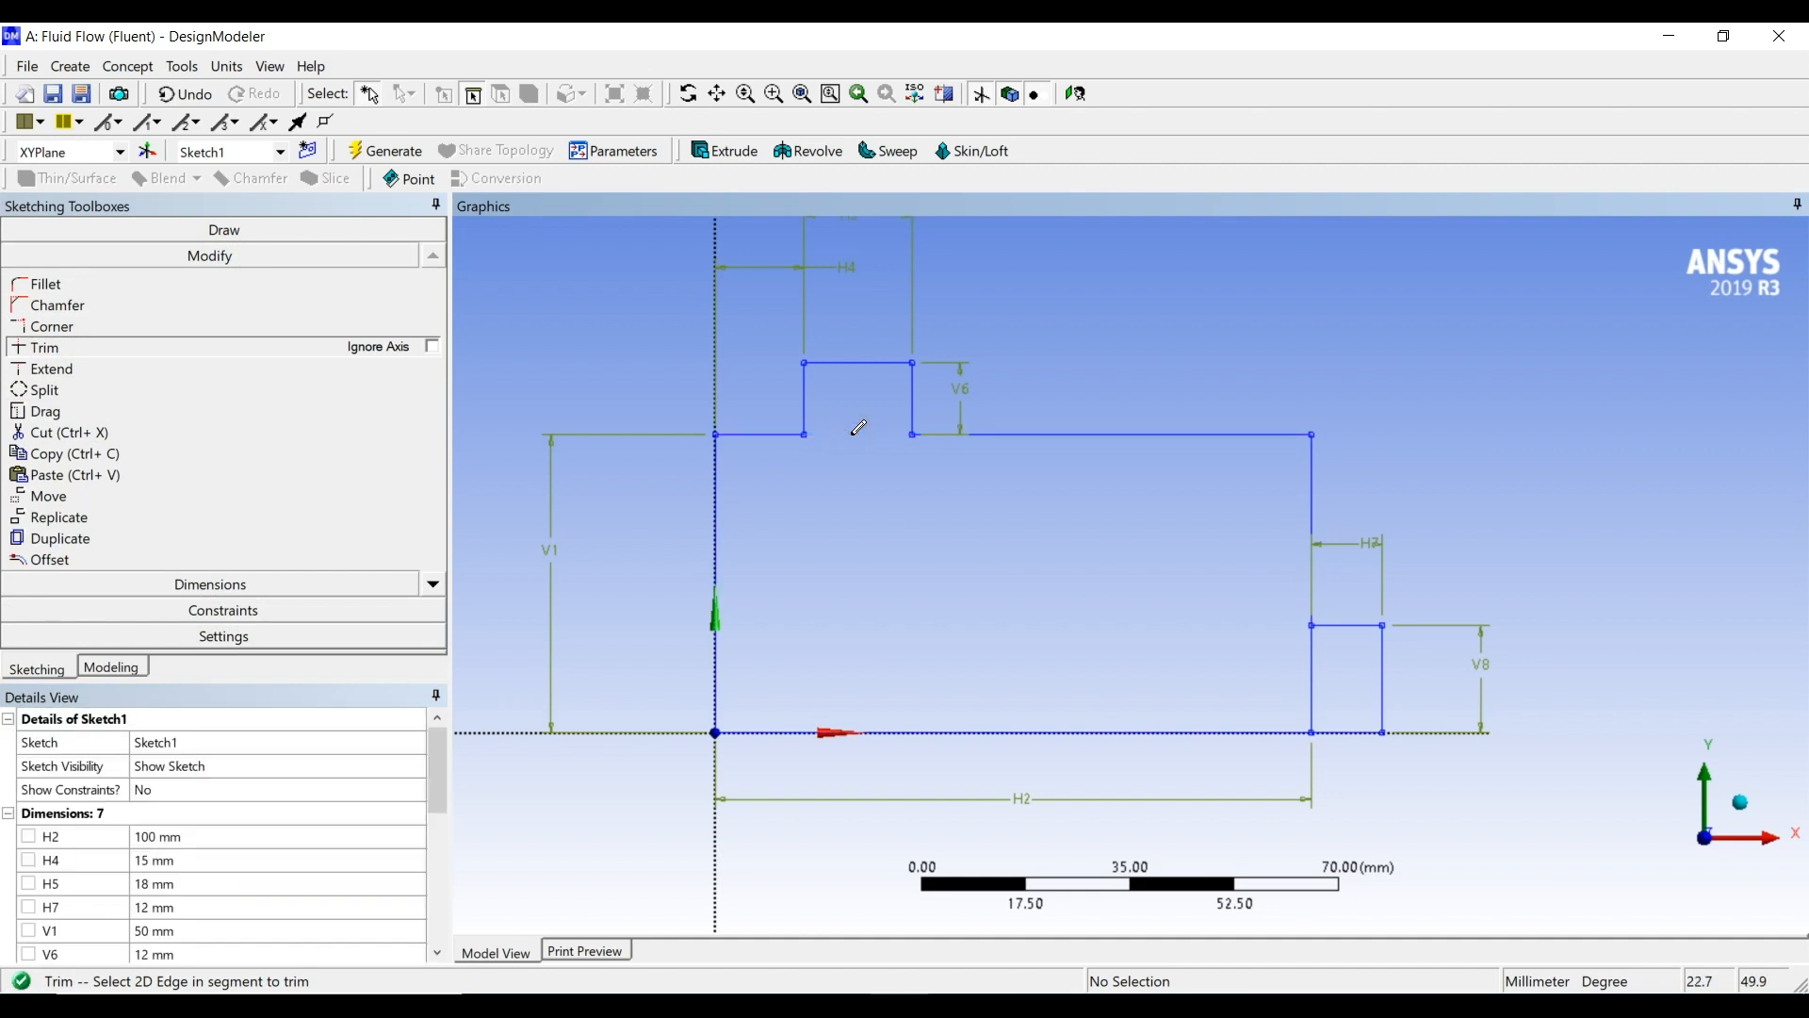
scroll(853, 433, up, 1)
scroll(853, 435, up, 1)
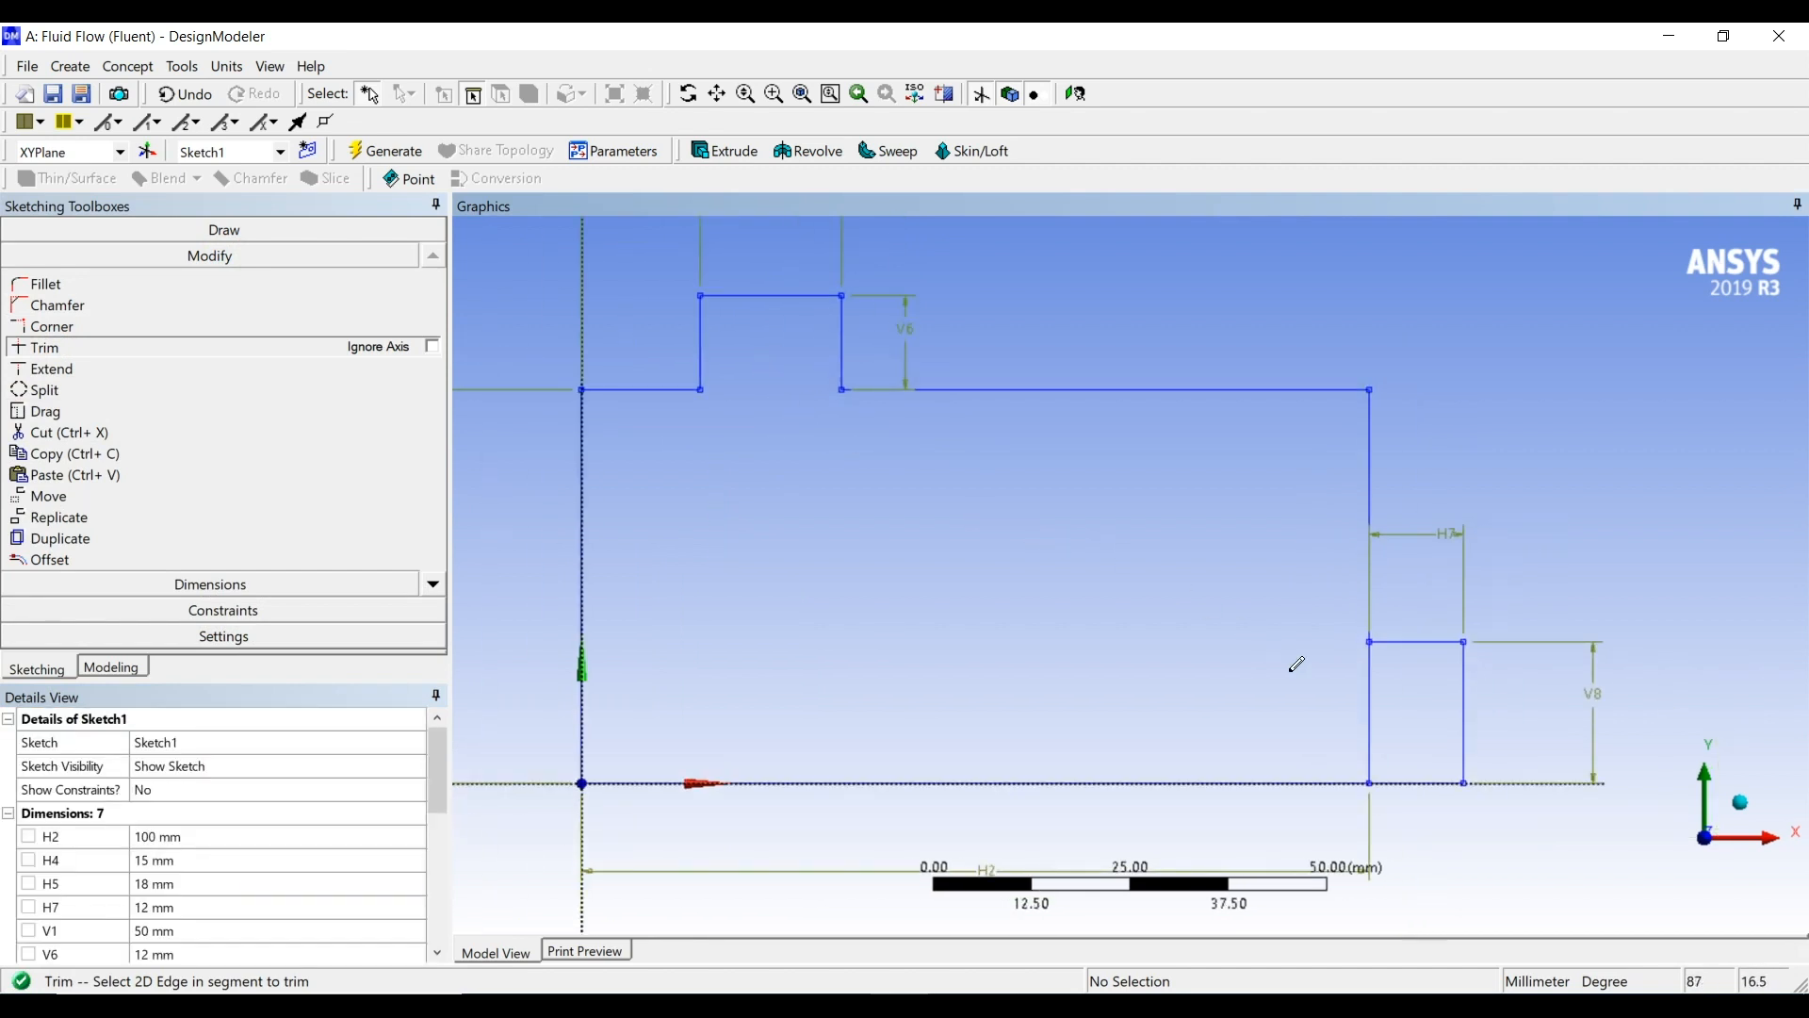
click(1369, 703)
click(1367, 705)
scroll(1268, 683, up, 1)
scroll(1267, 686, down, 3)
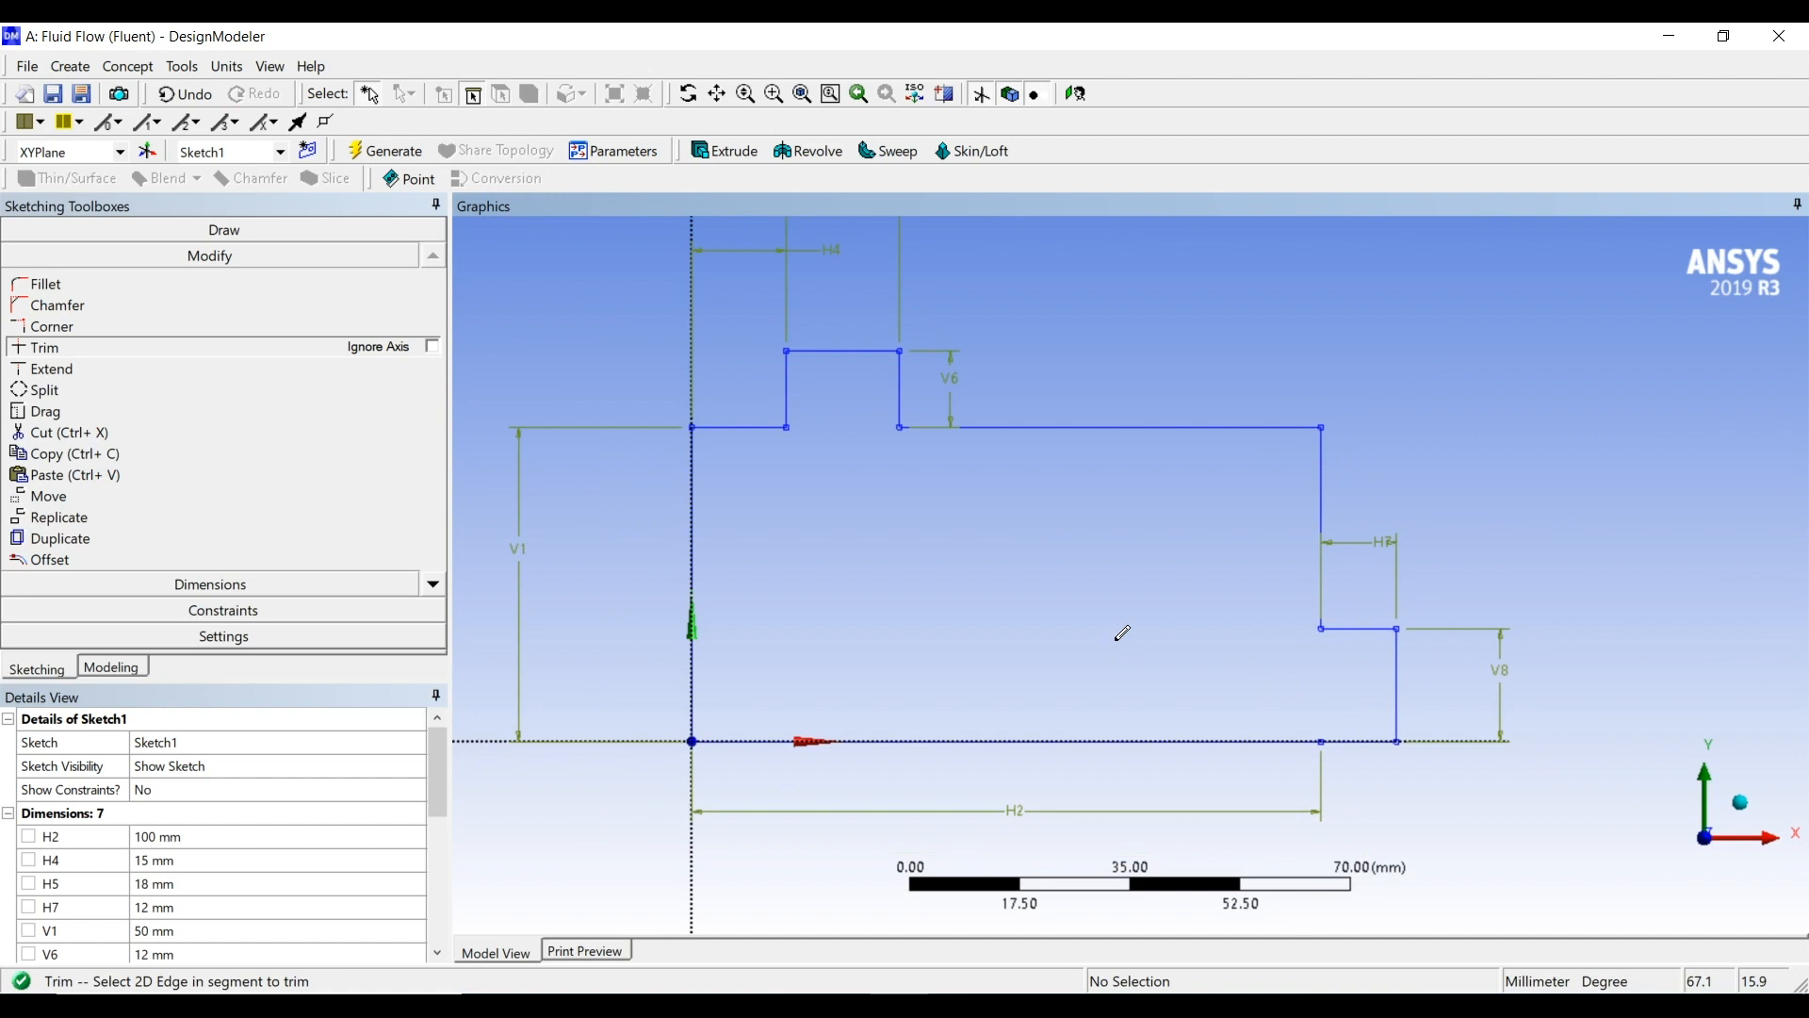
scroll(1122, 634, down, 1)
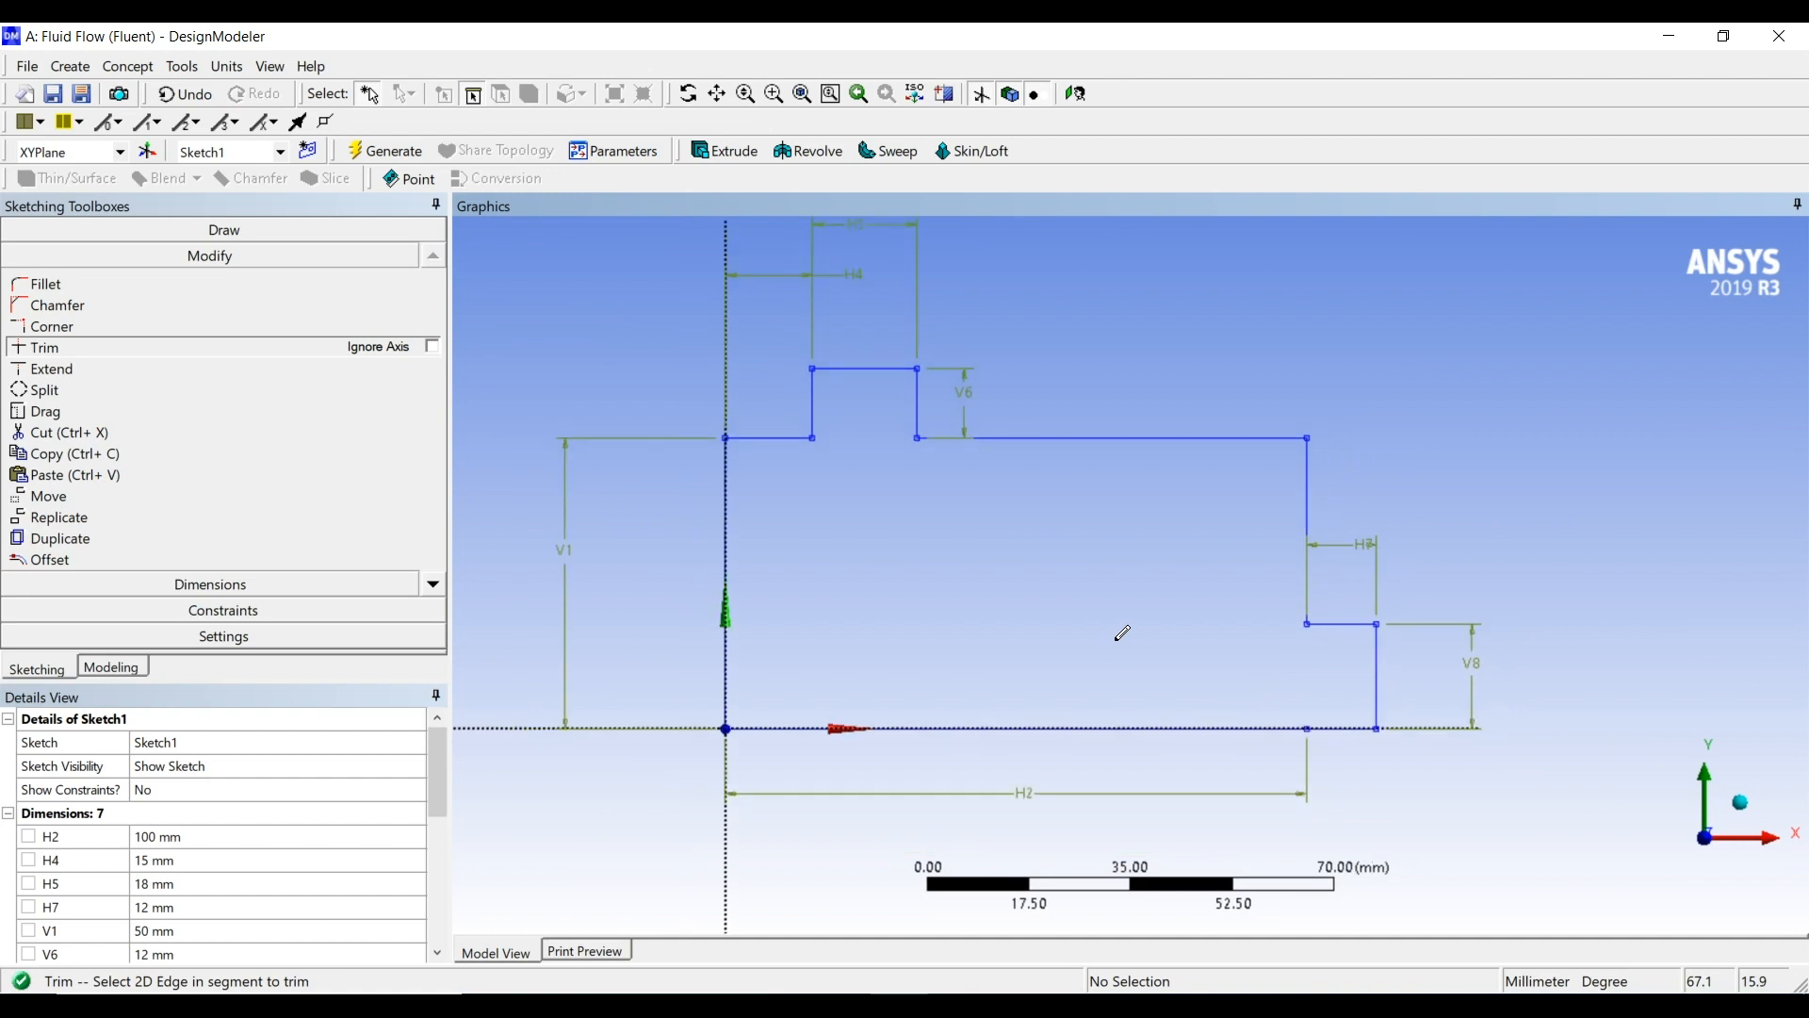
Create a second sketch on the XYPlane
click(127, 668)
click(45, 249)
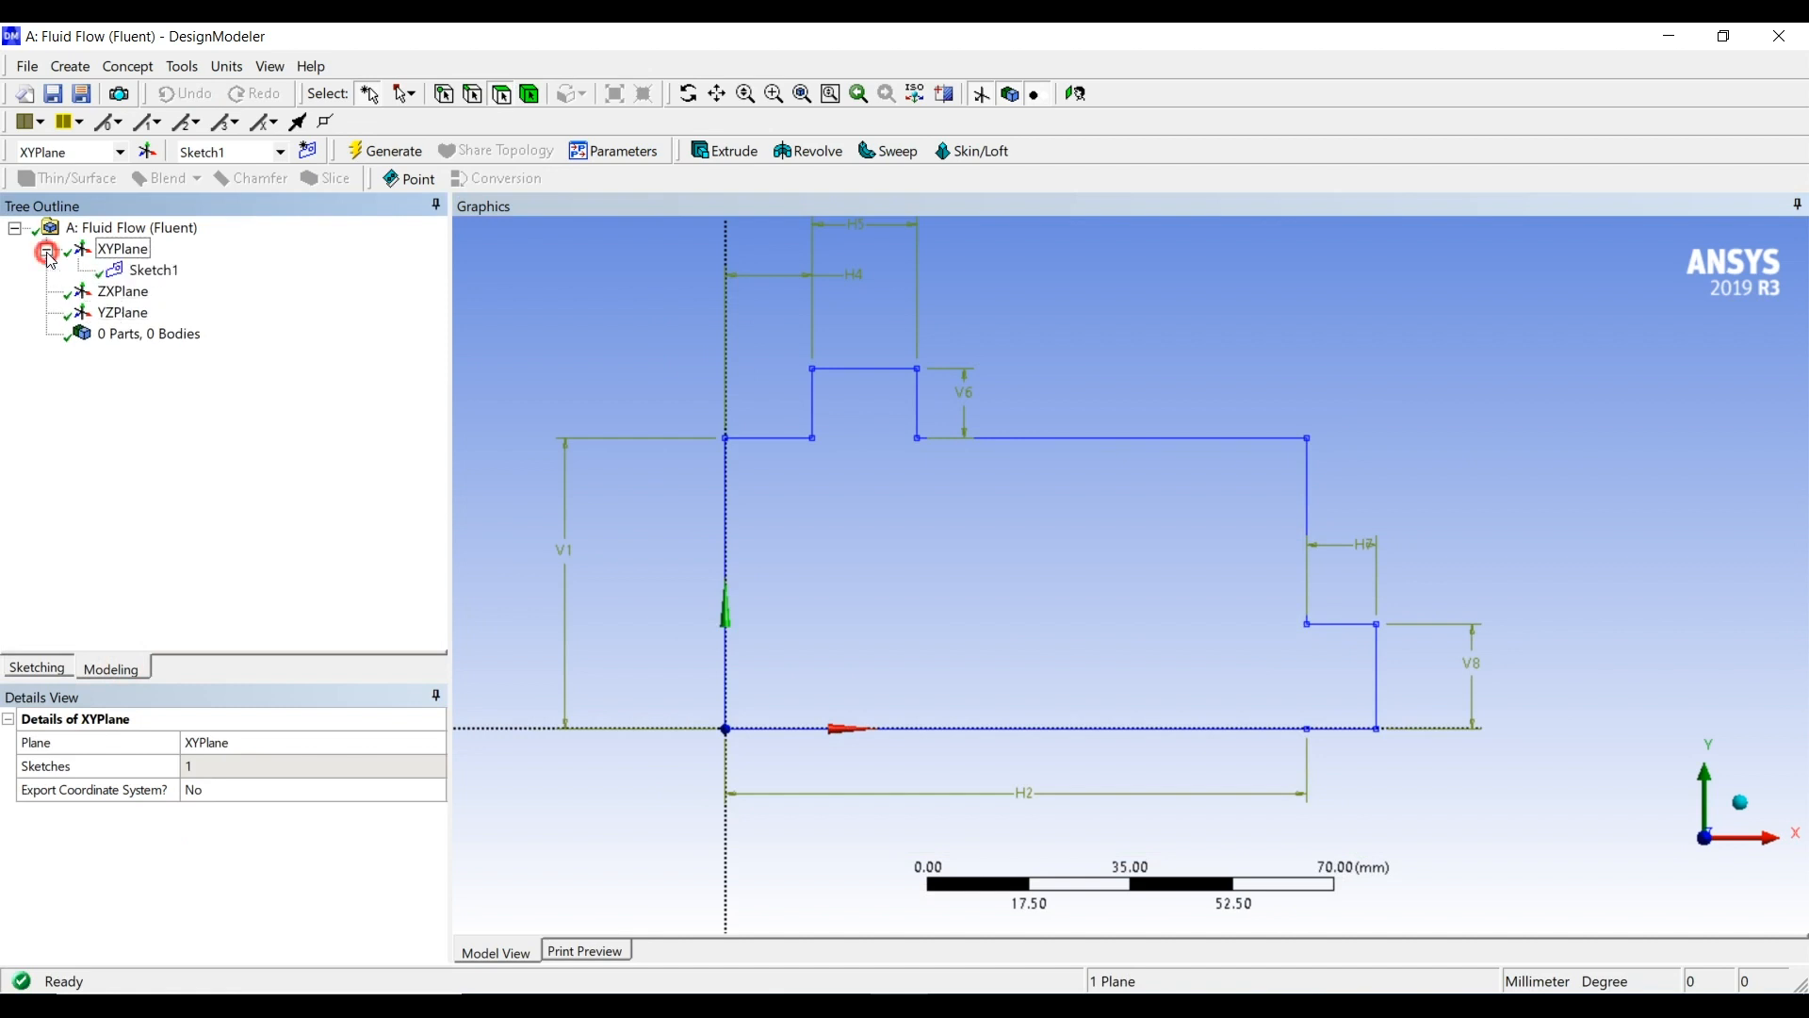
click(122, 249)
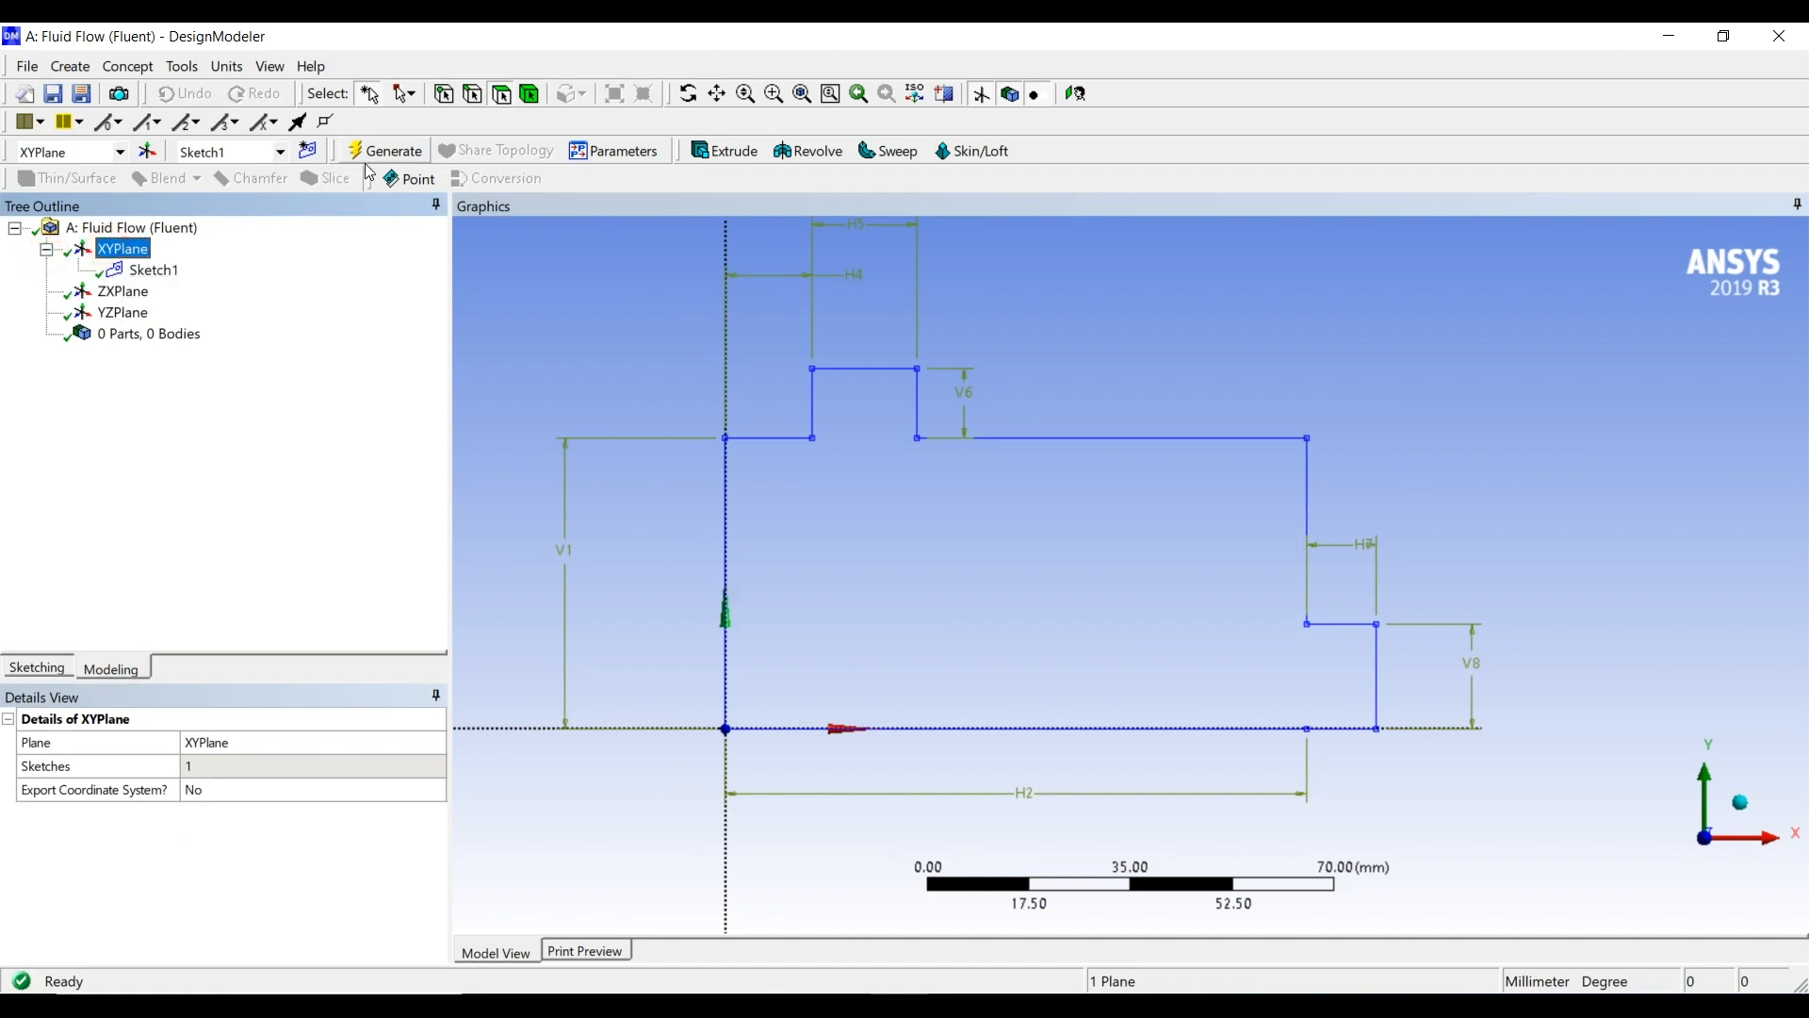
click(311, 156)
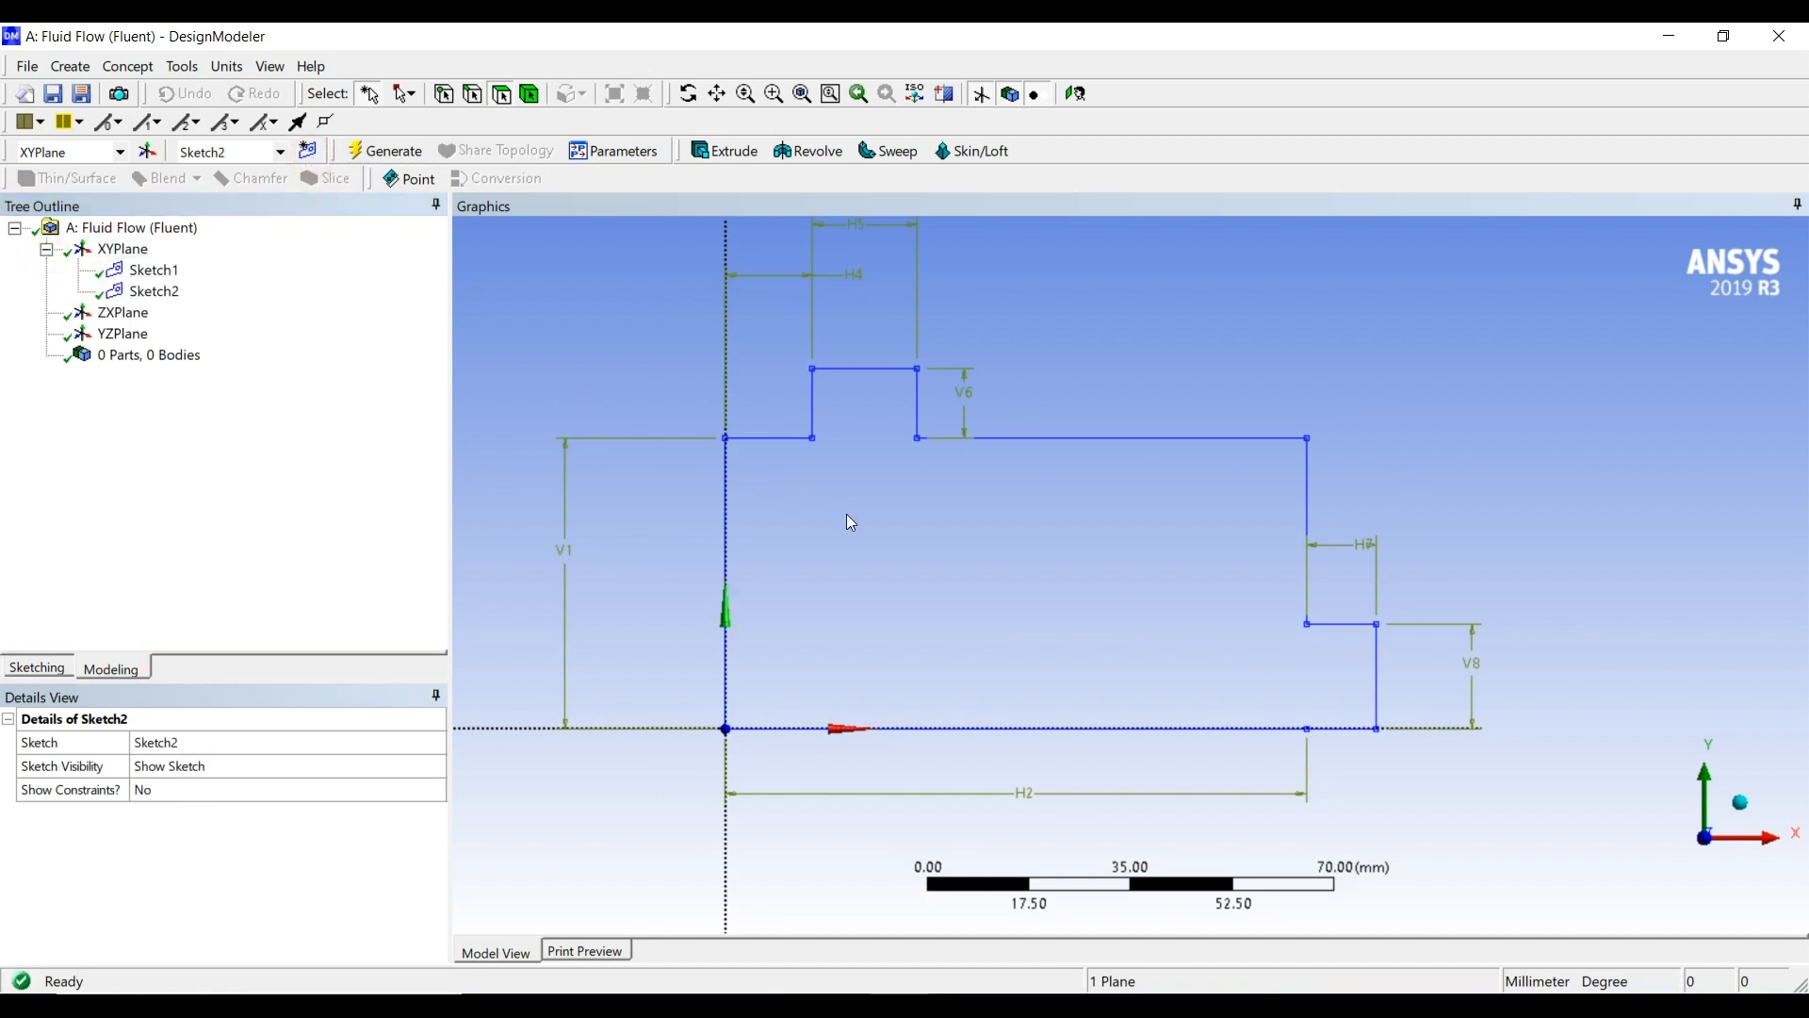
Sketch a circle inside the outline's left half, below the upper extension and clear of all edges
click(29, 671)
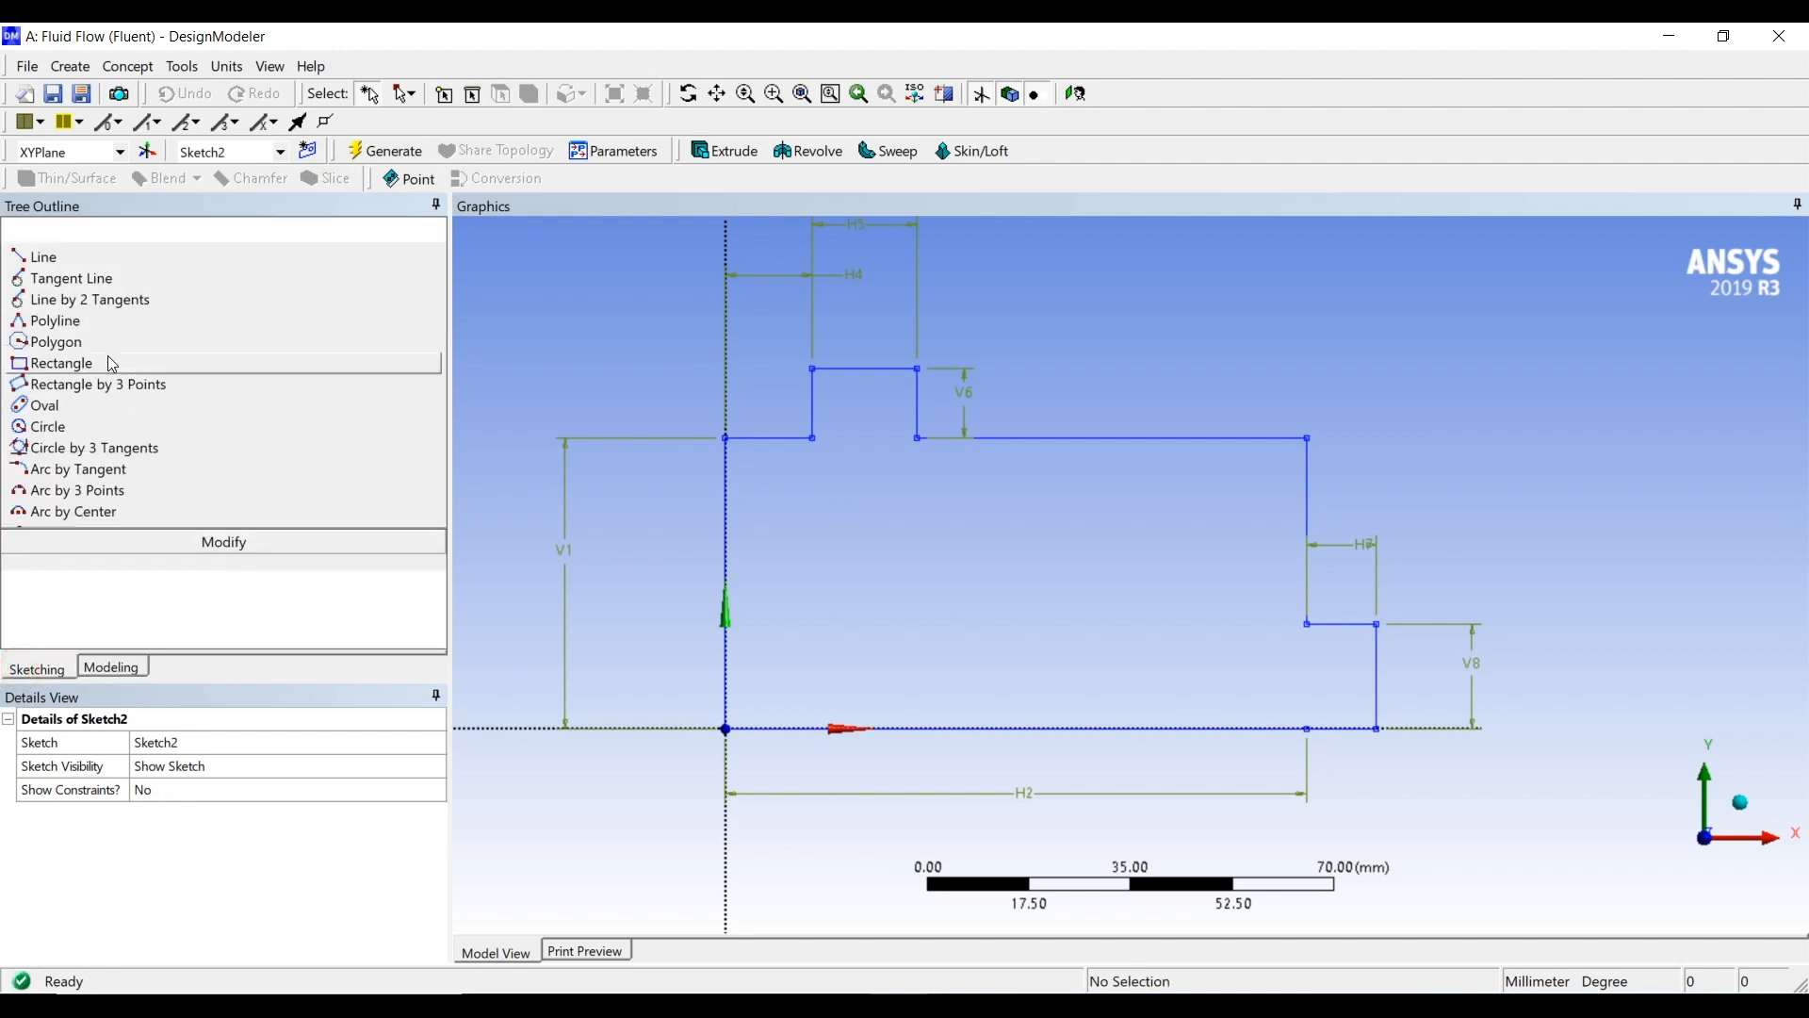
click(45, 428)
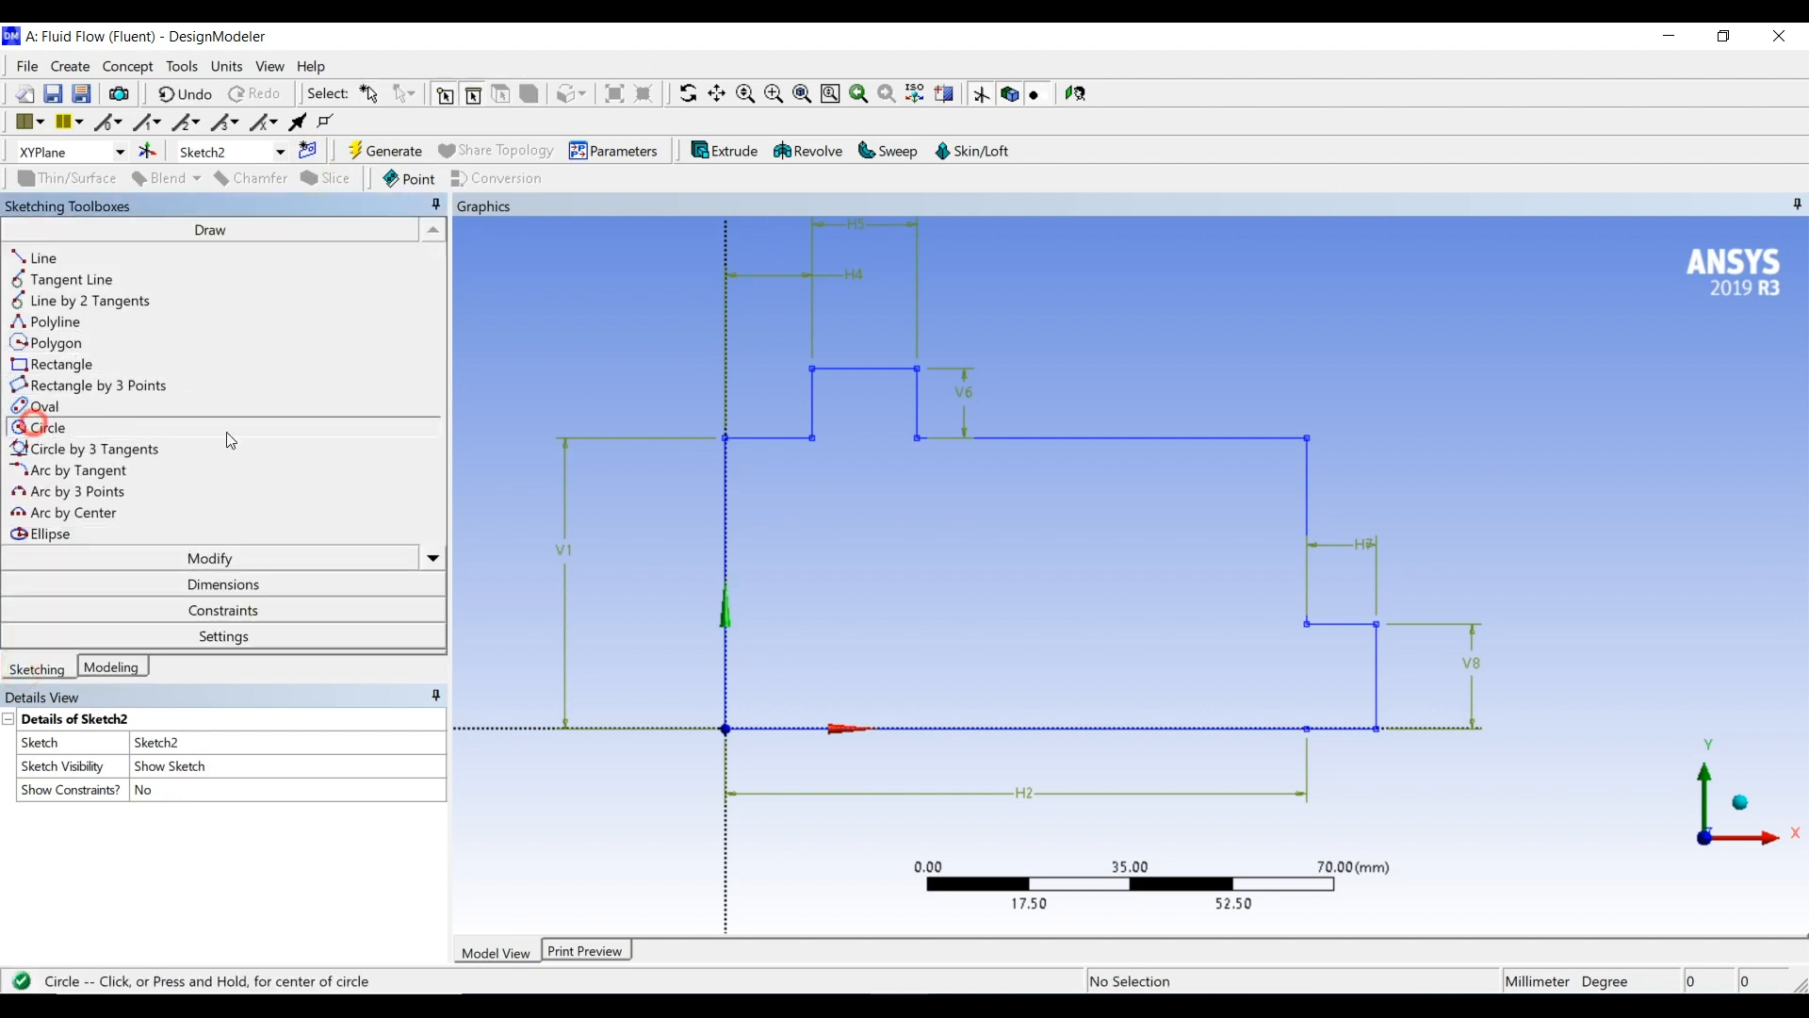
click(869, 569)
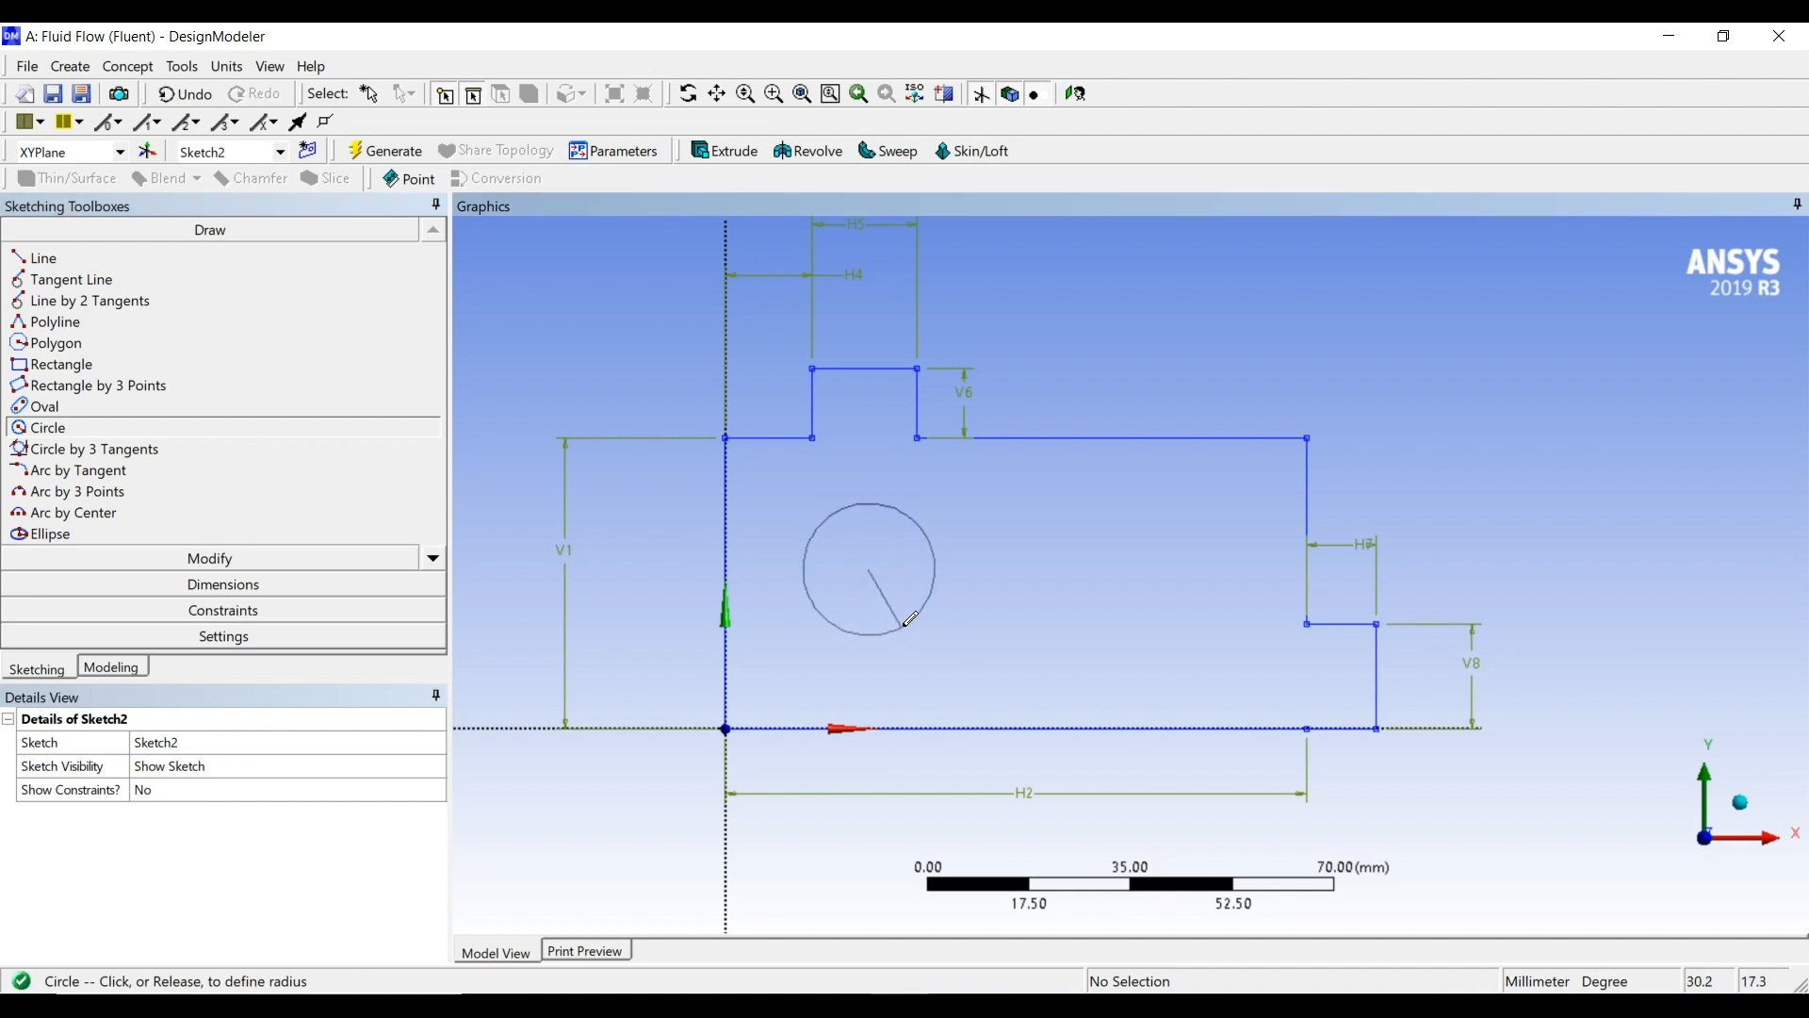
click(946, 582)
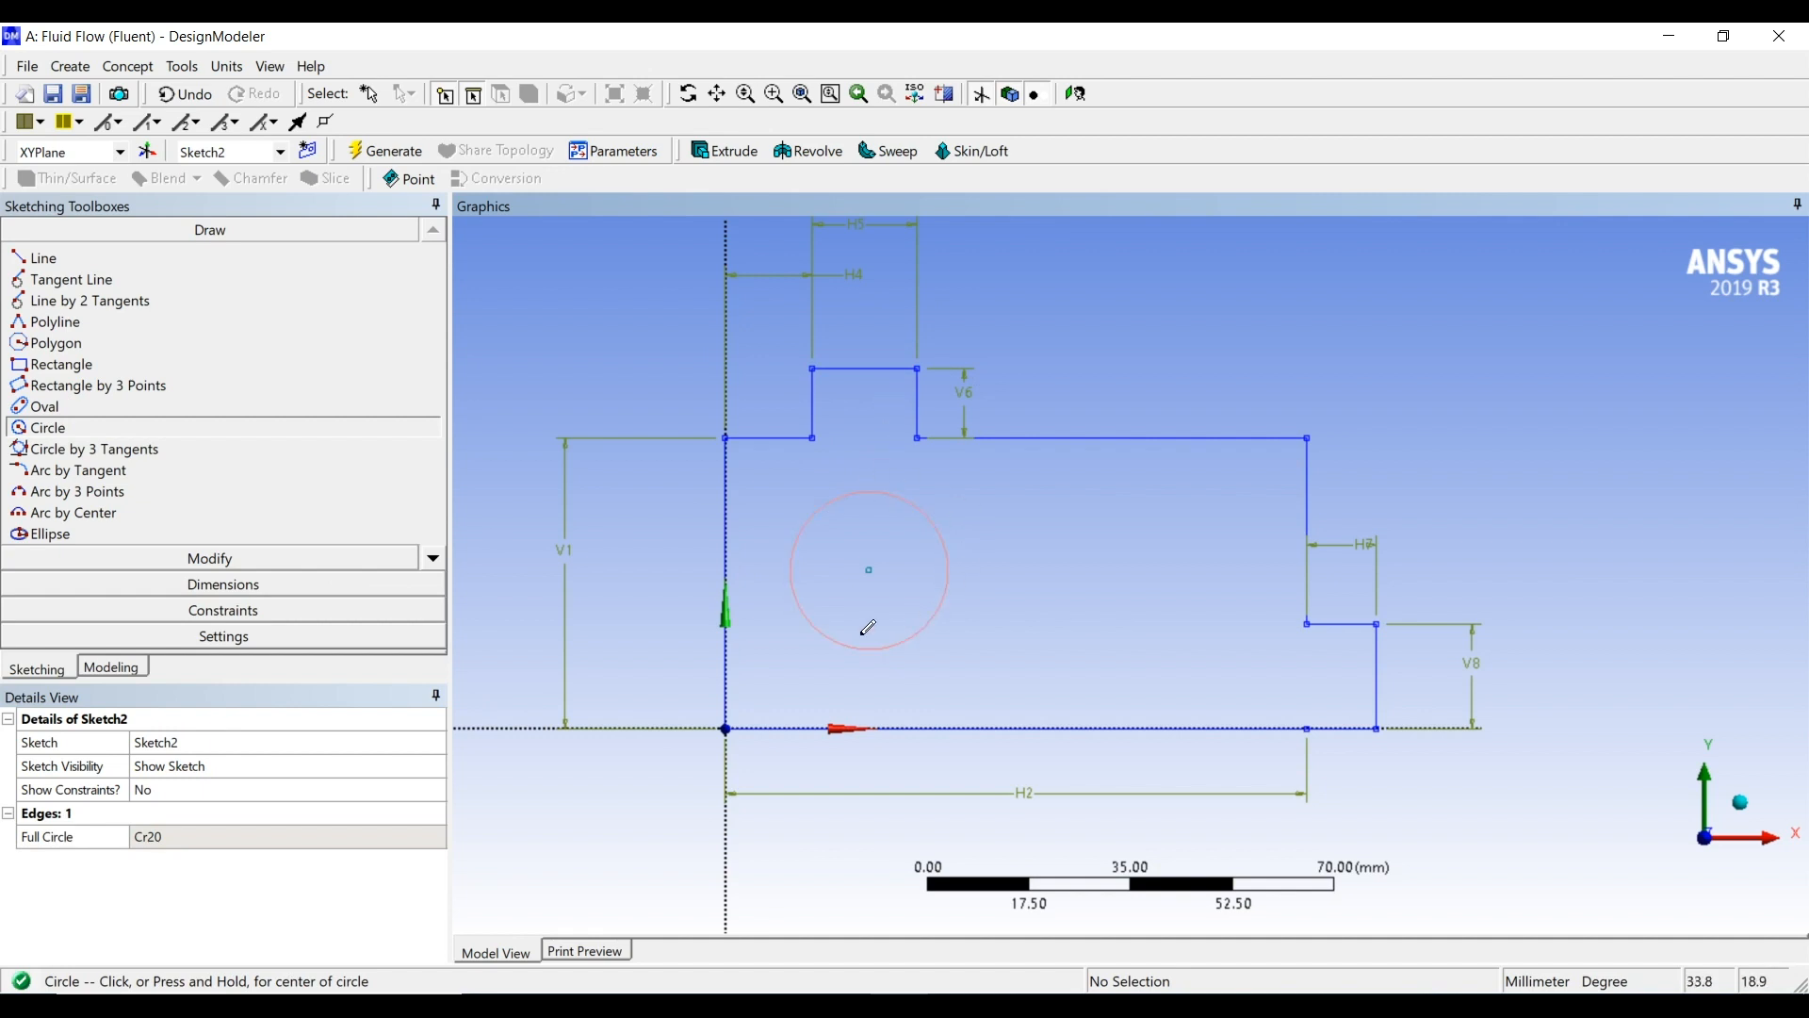
Dimension the circle's diameter and set it to 30 mm
click(220, 581)
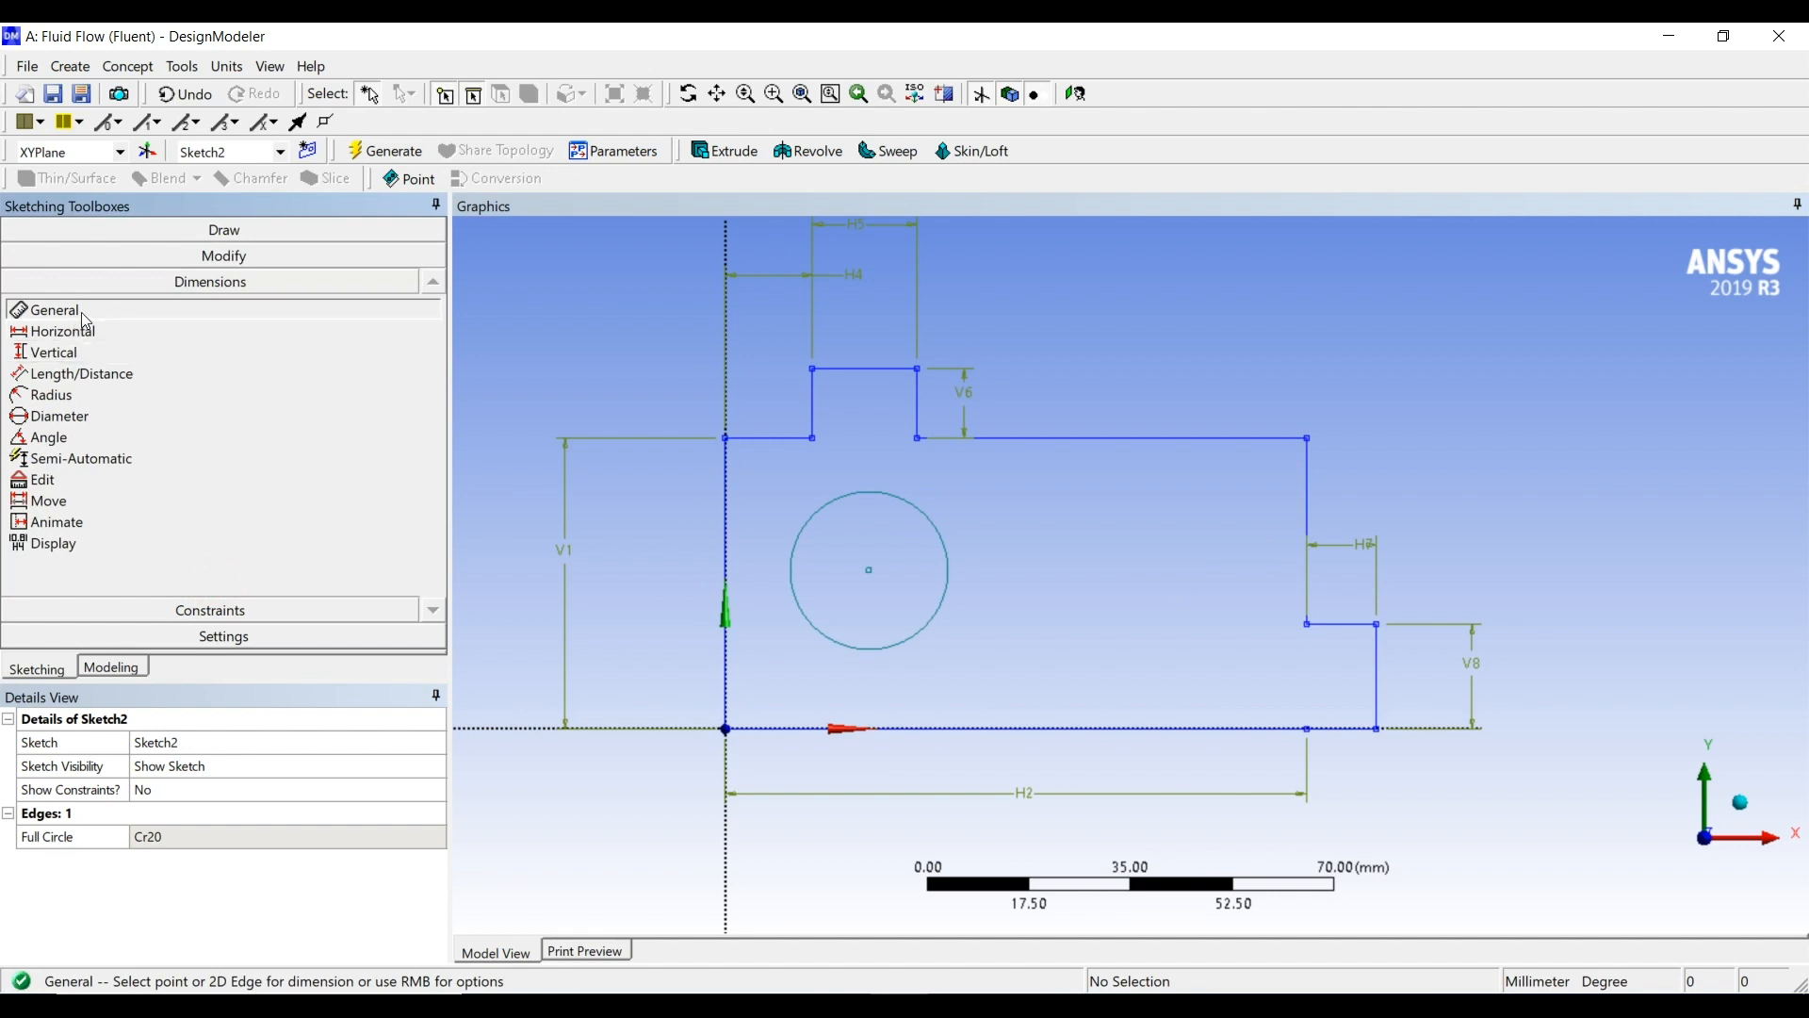
click(938, 525)
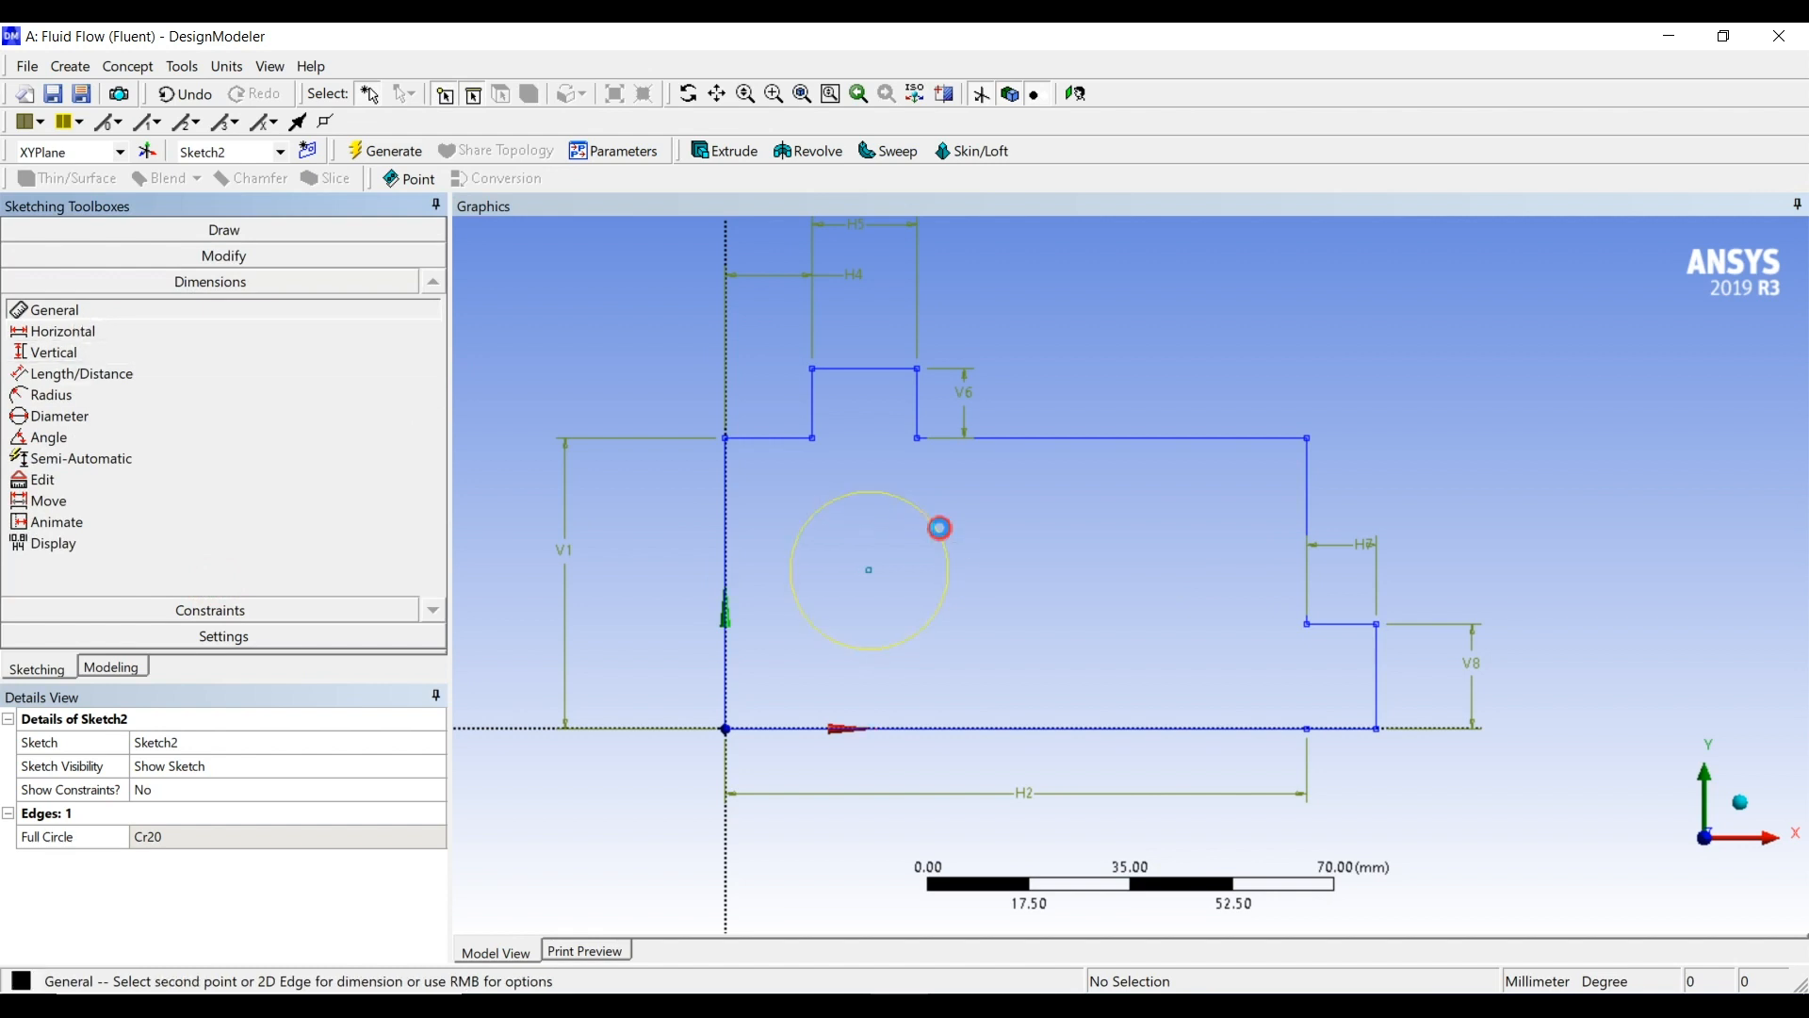
click(998, 521)
click(208, 836)
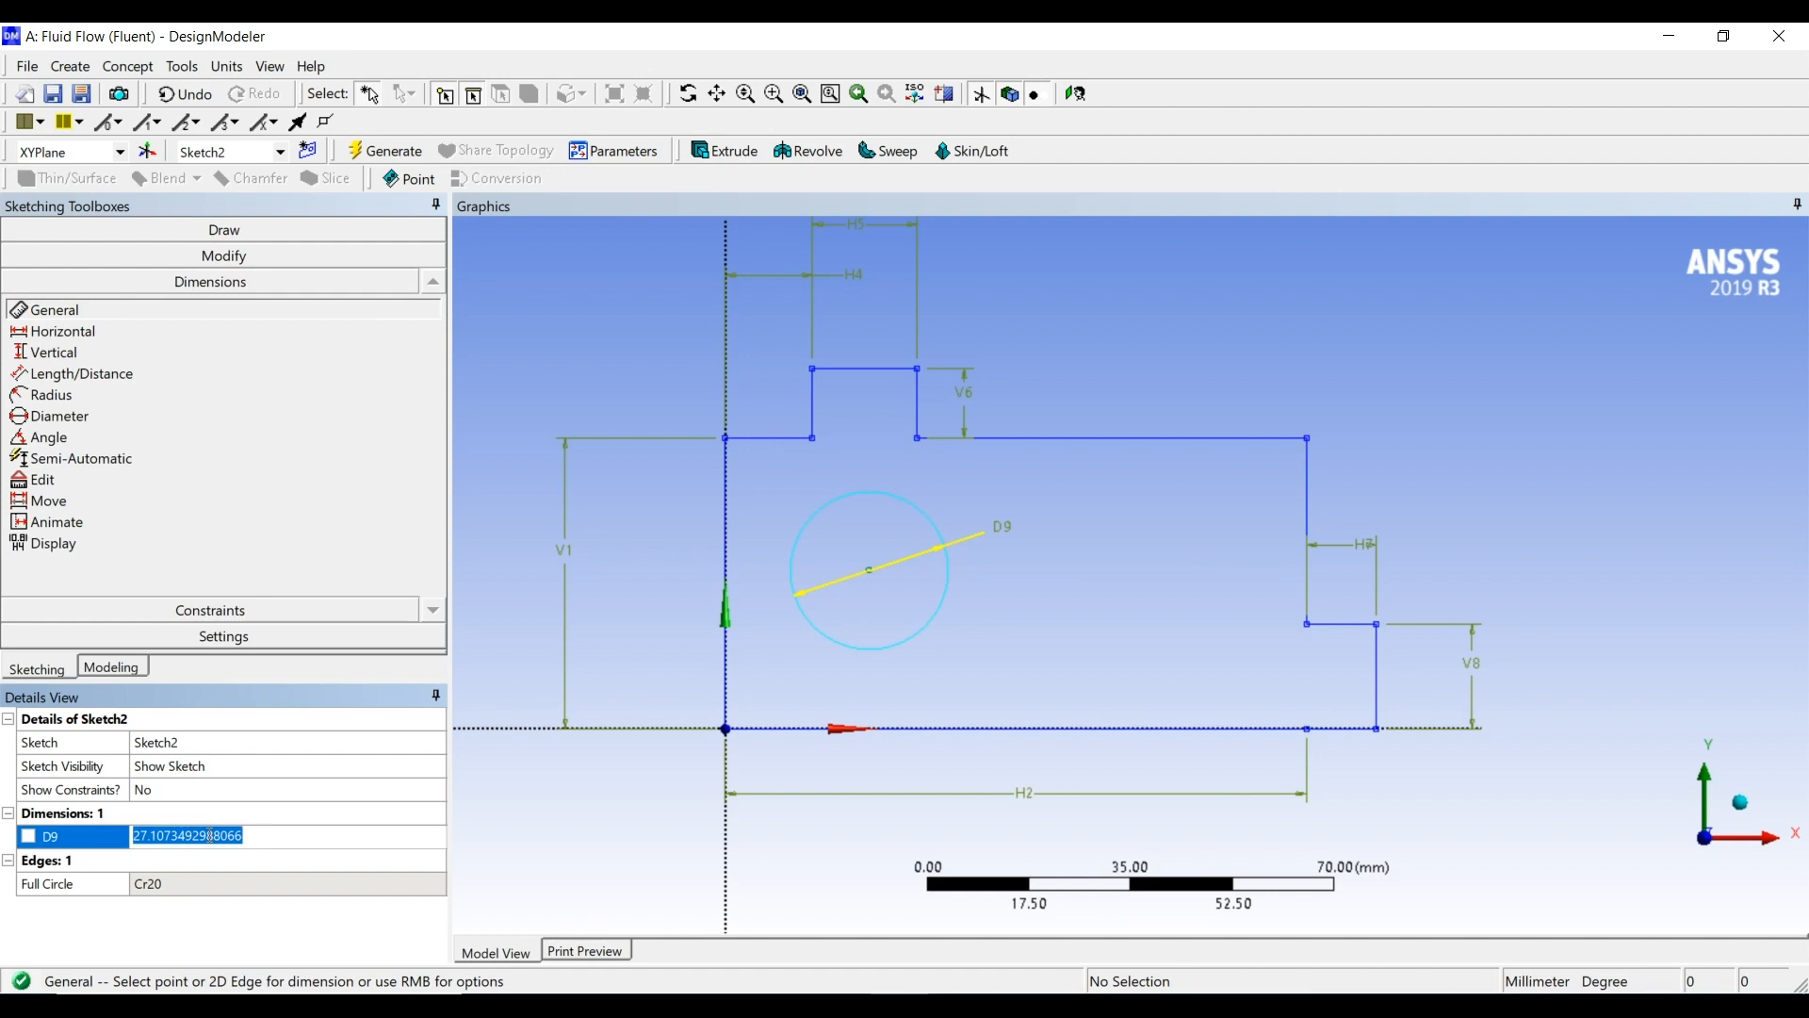
text(30)
key(Return)
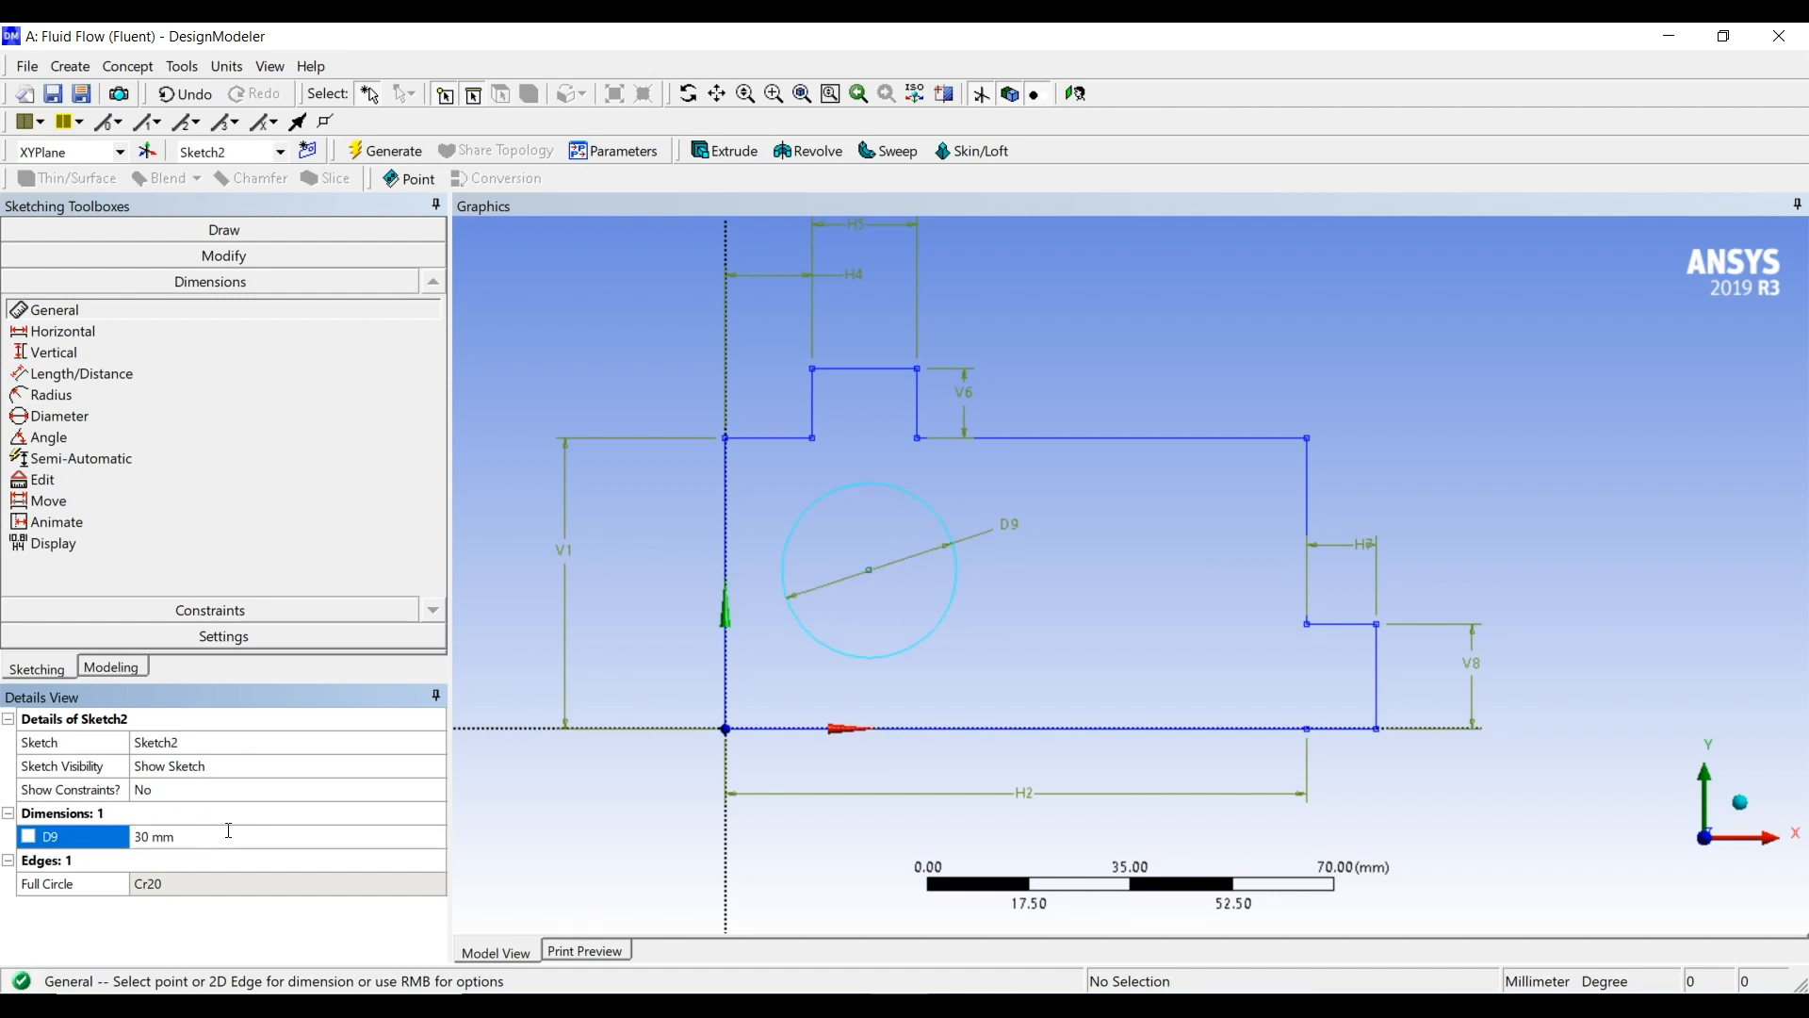
Dimension the distance from the circle's center to the outline's left vertical edge and set it to 24 mm
click(869, 571)
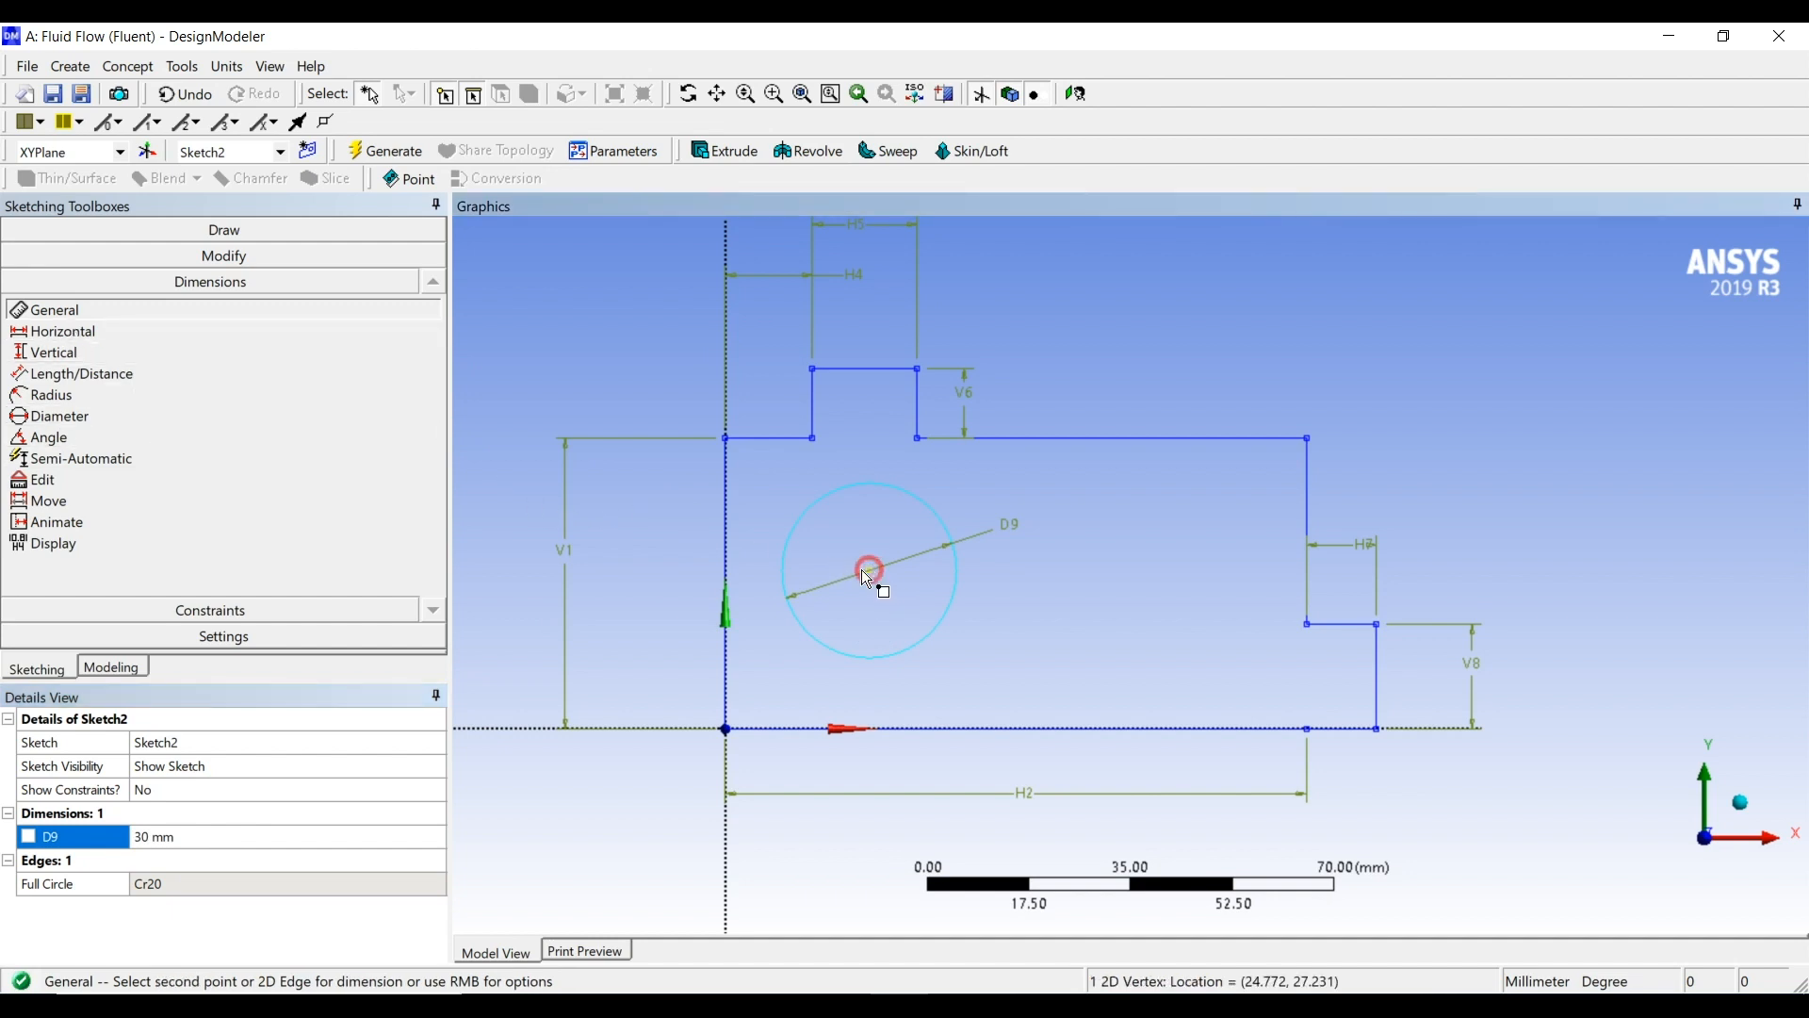
click(727, 575)
click(768, 839)
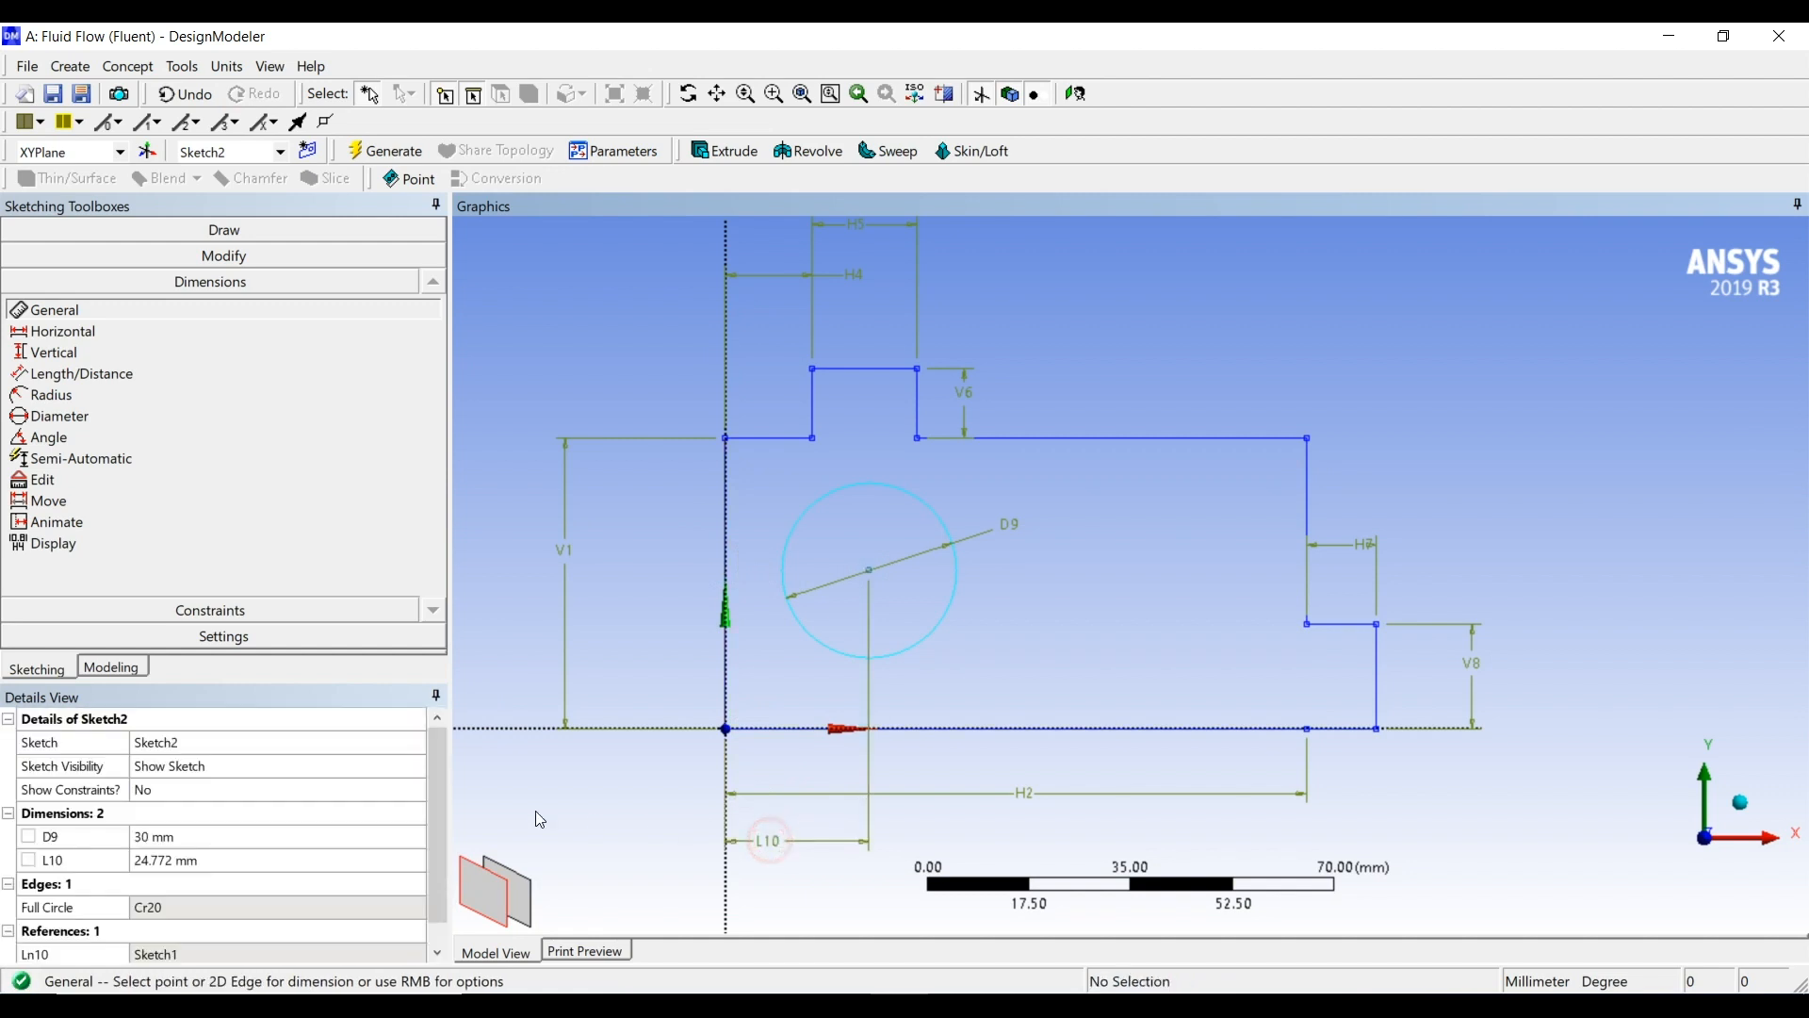
click(209, 862)
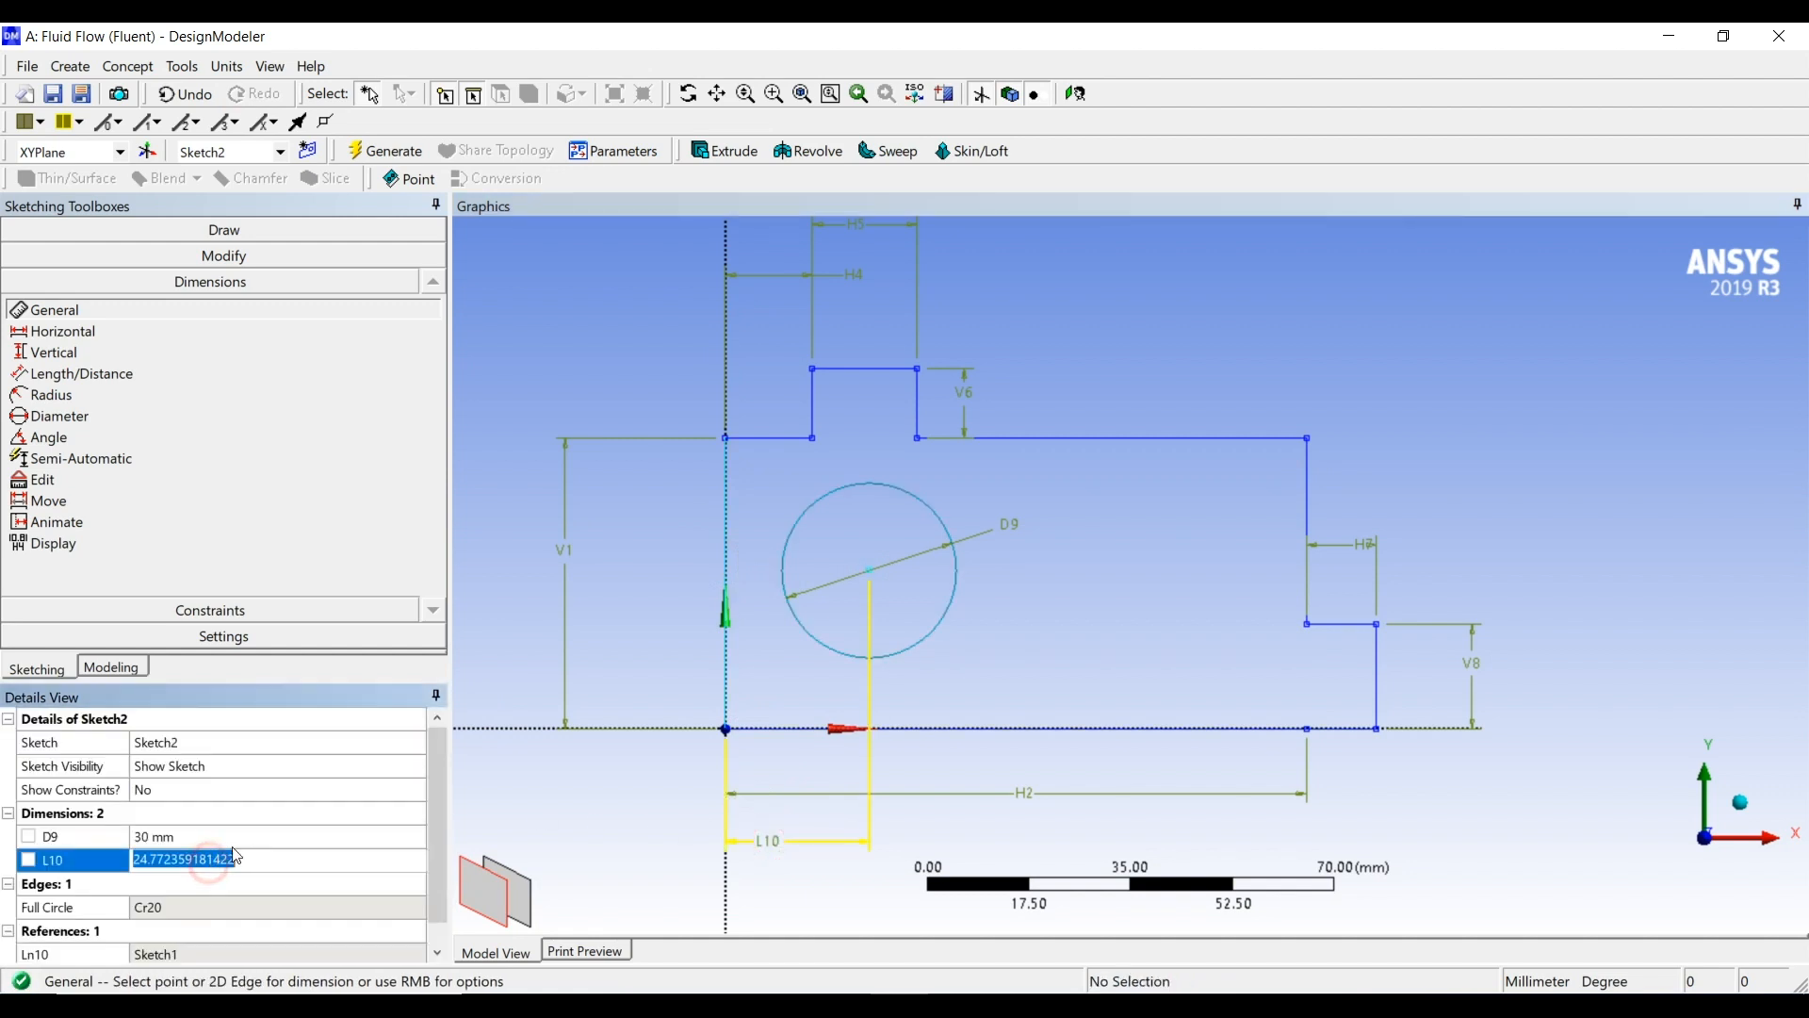
text(24)
key(Return)
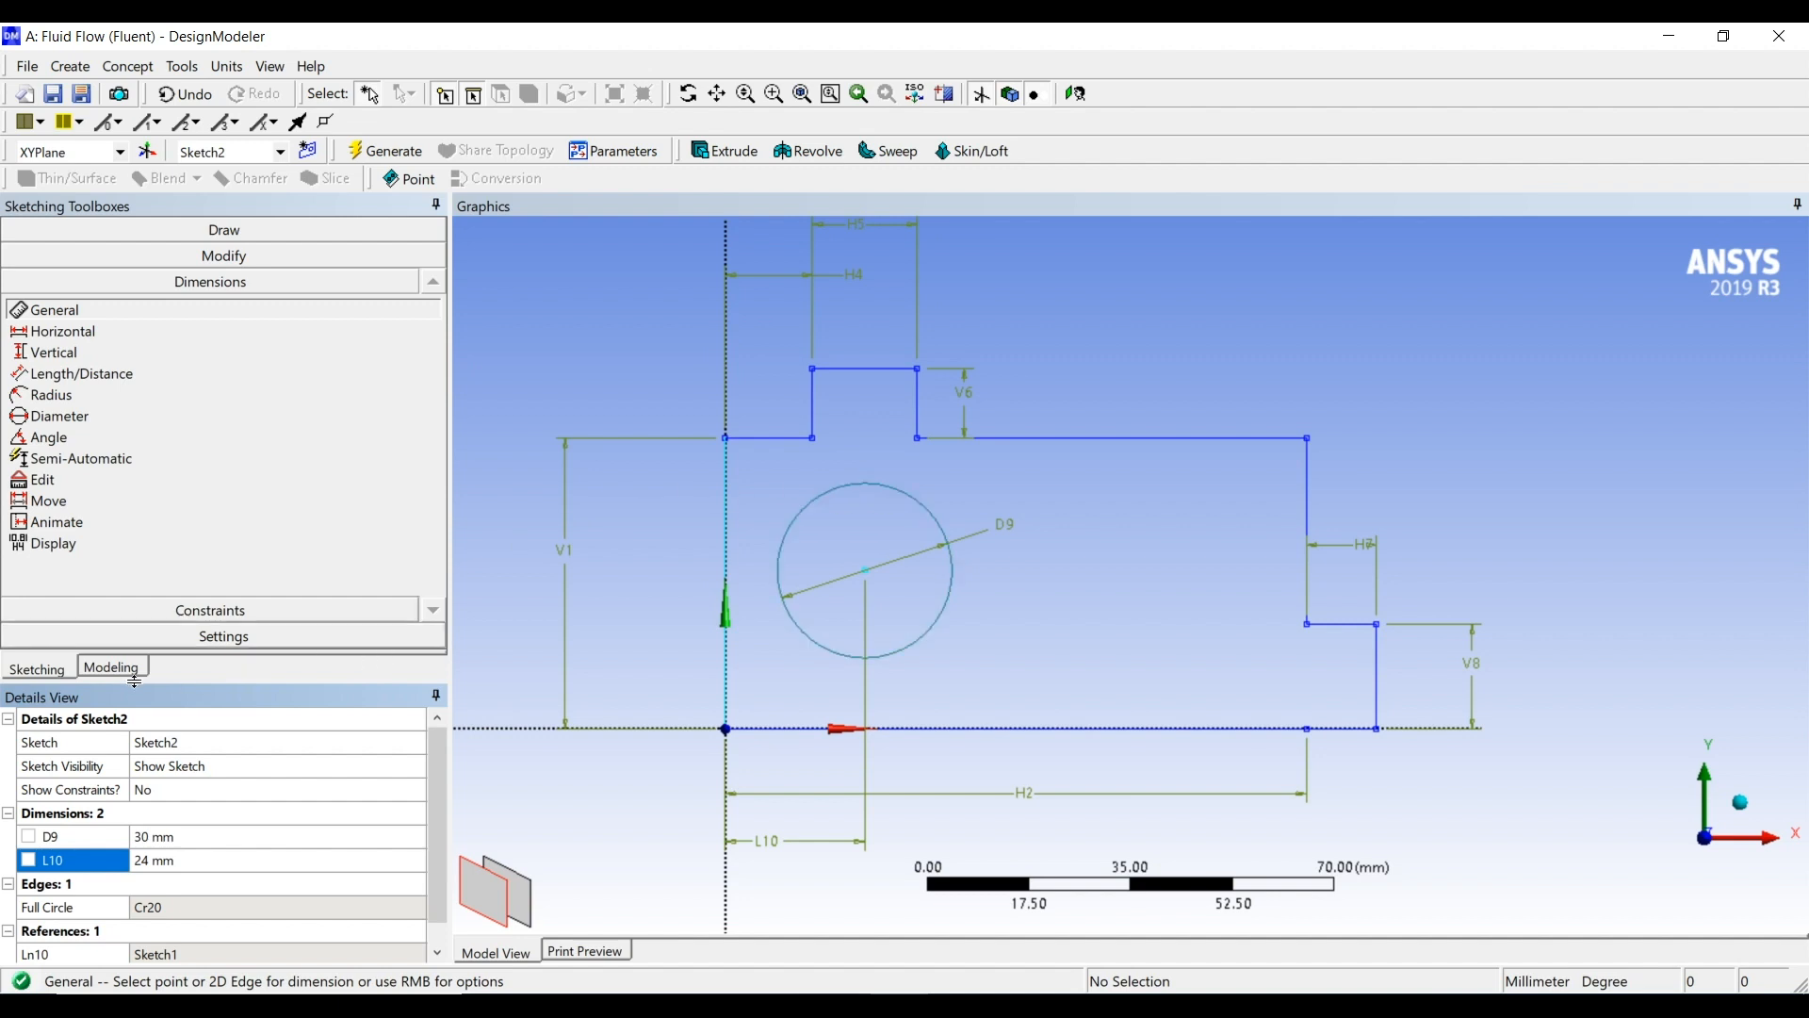
Generate a surface from Sketch1 with Surfaces From Sketches, keeping the Add Material operation
click(113, 668)
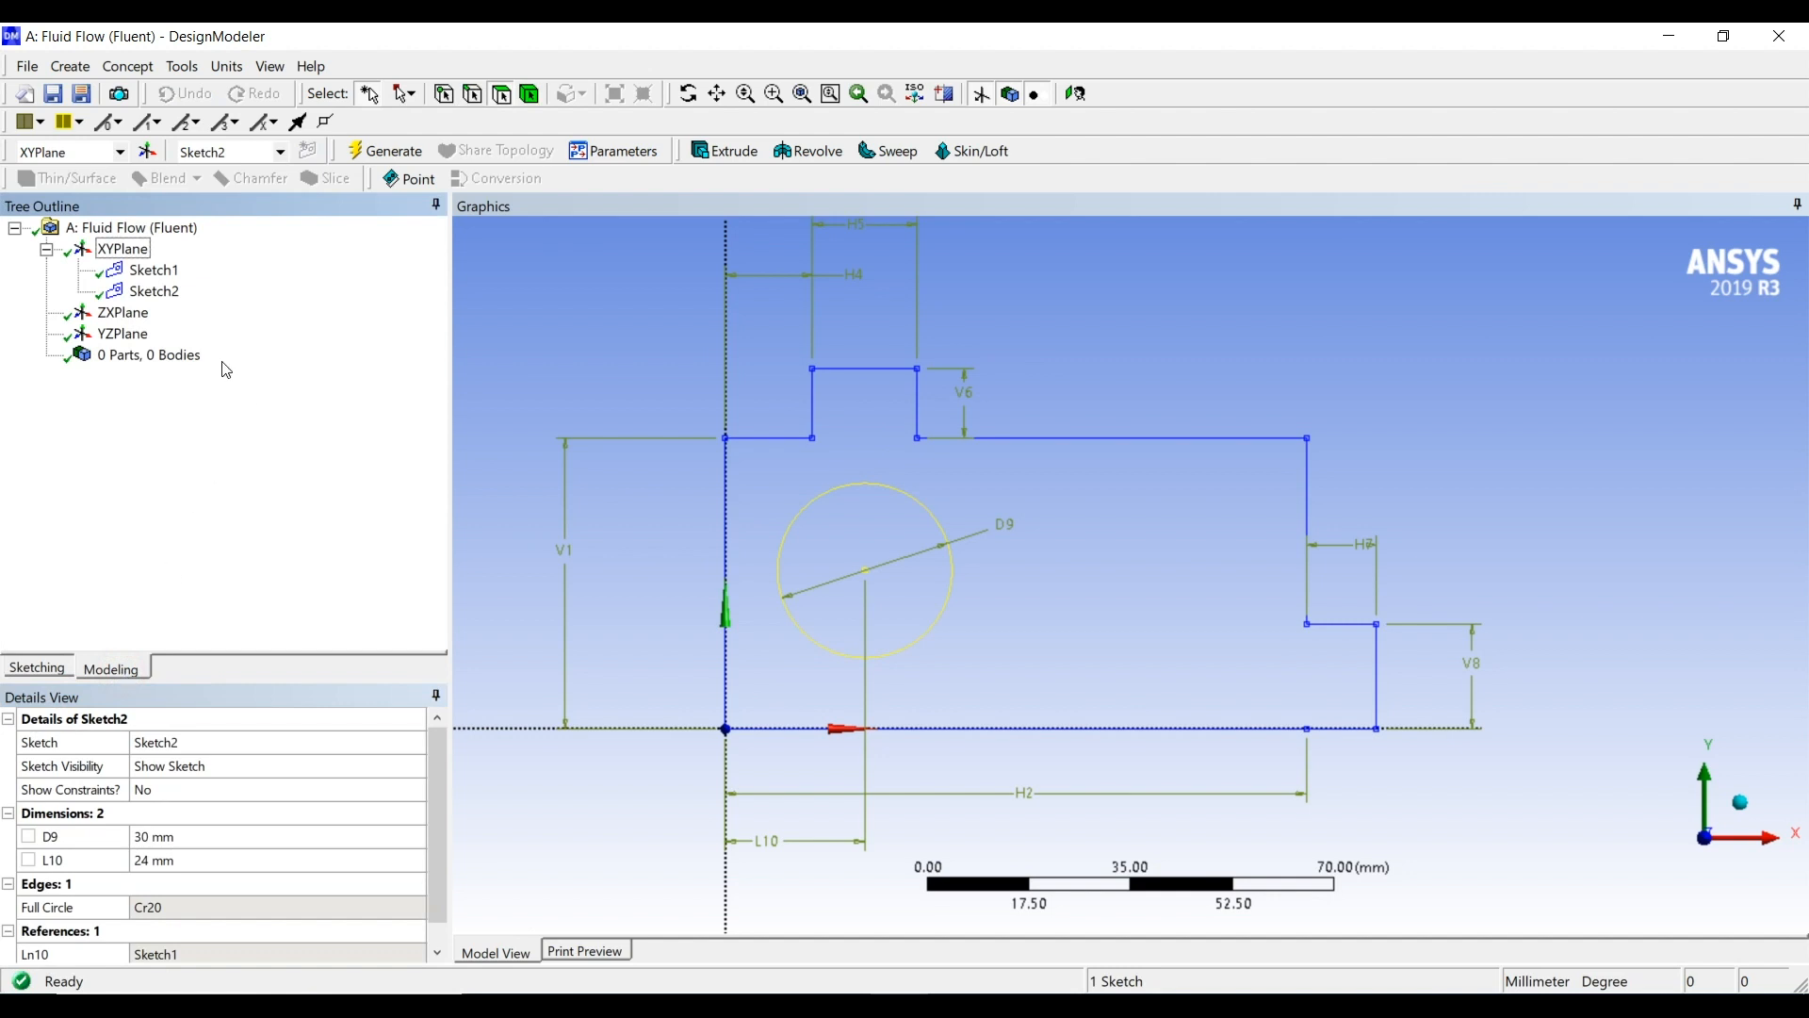
click(156, 271)
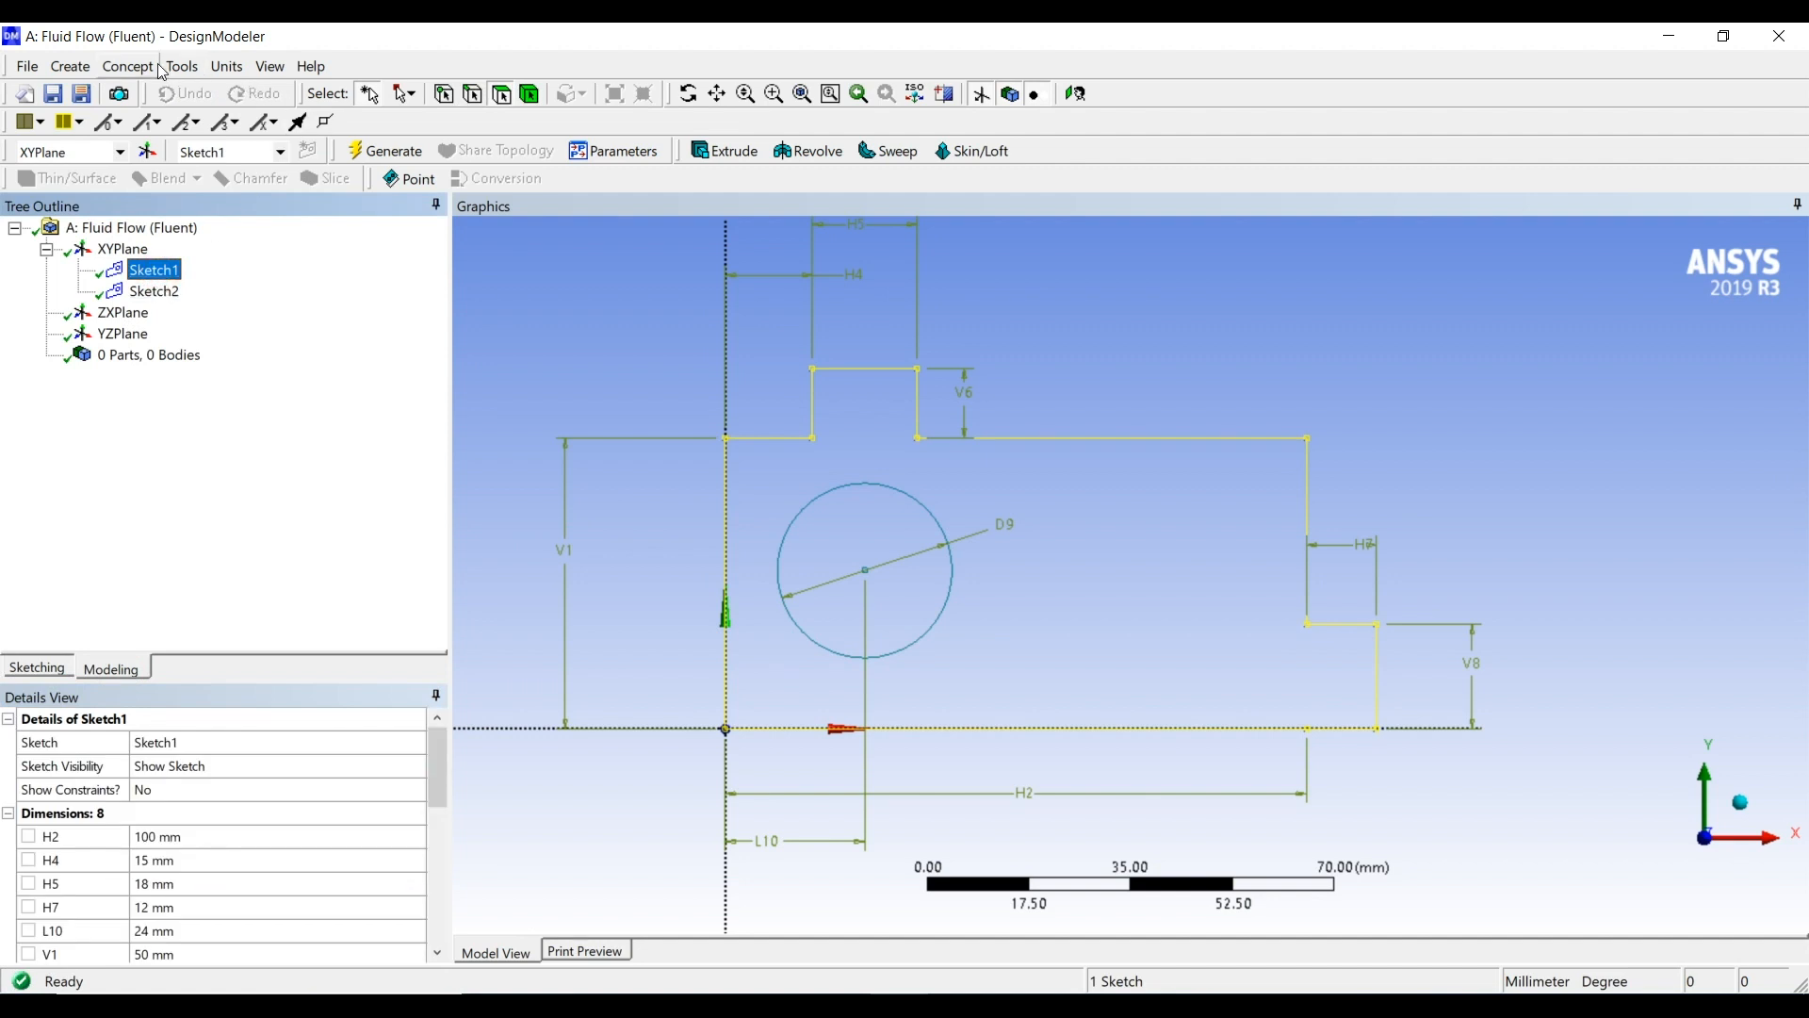
click(129, 67)
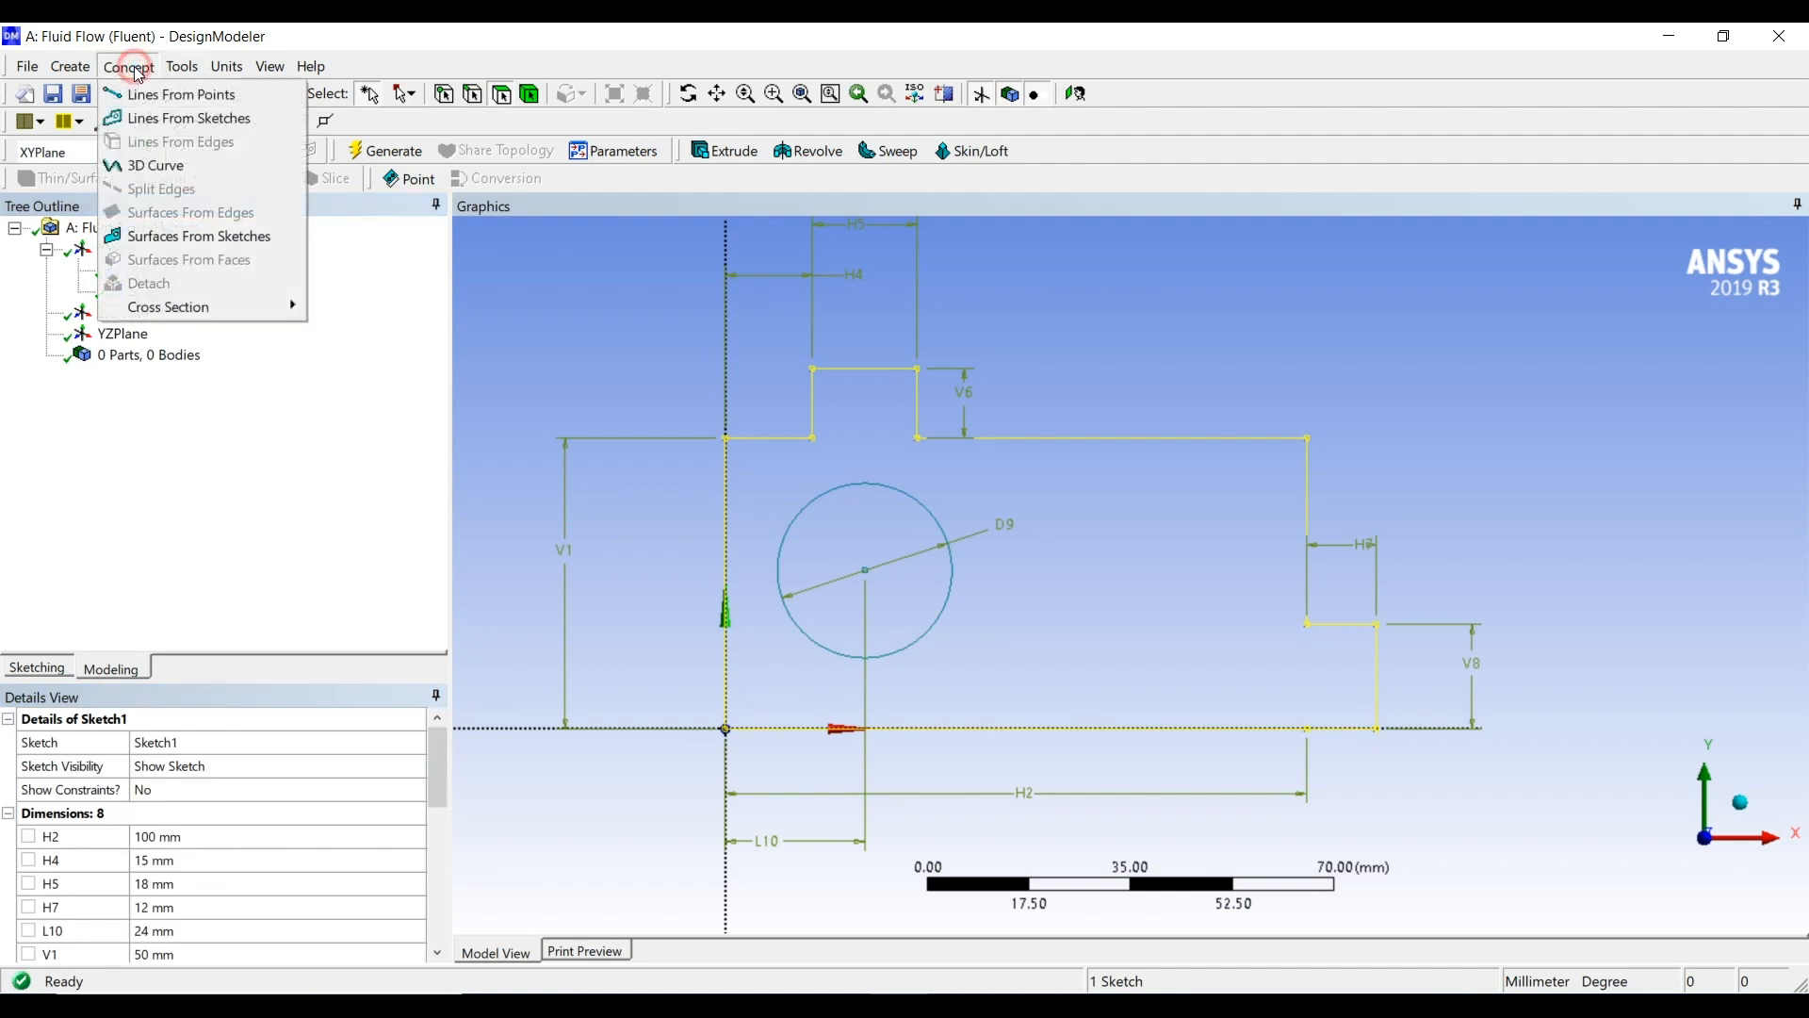
click(208, 247)
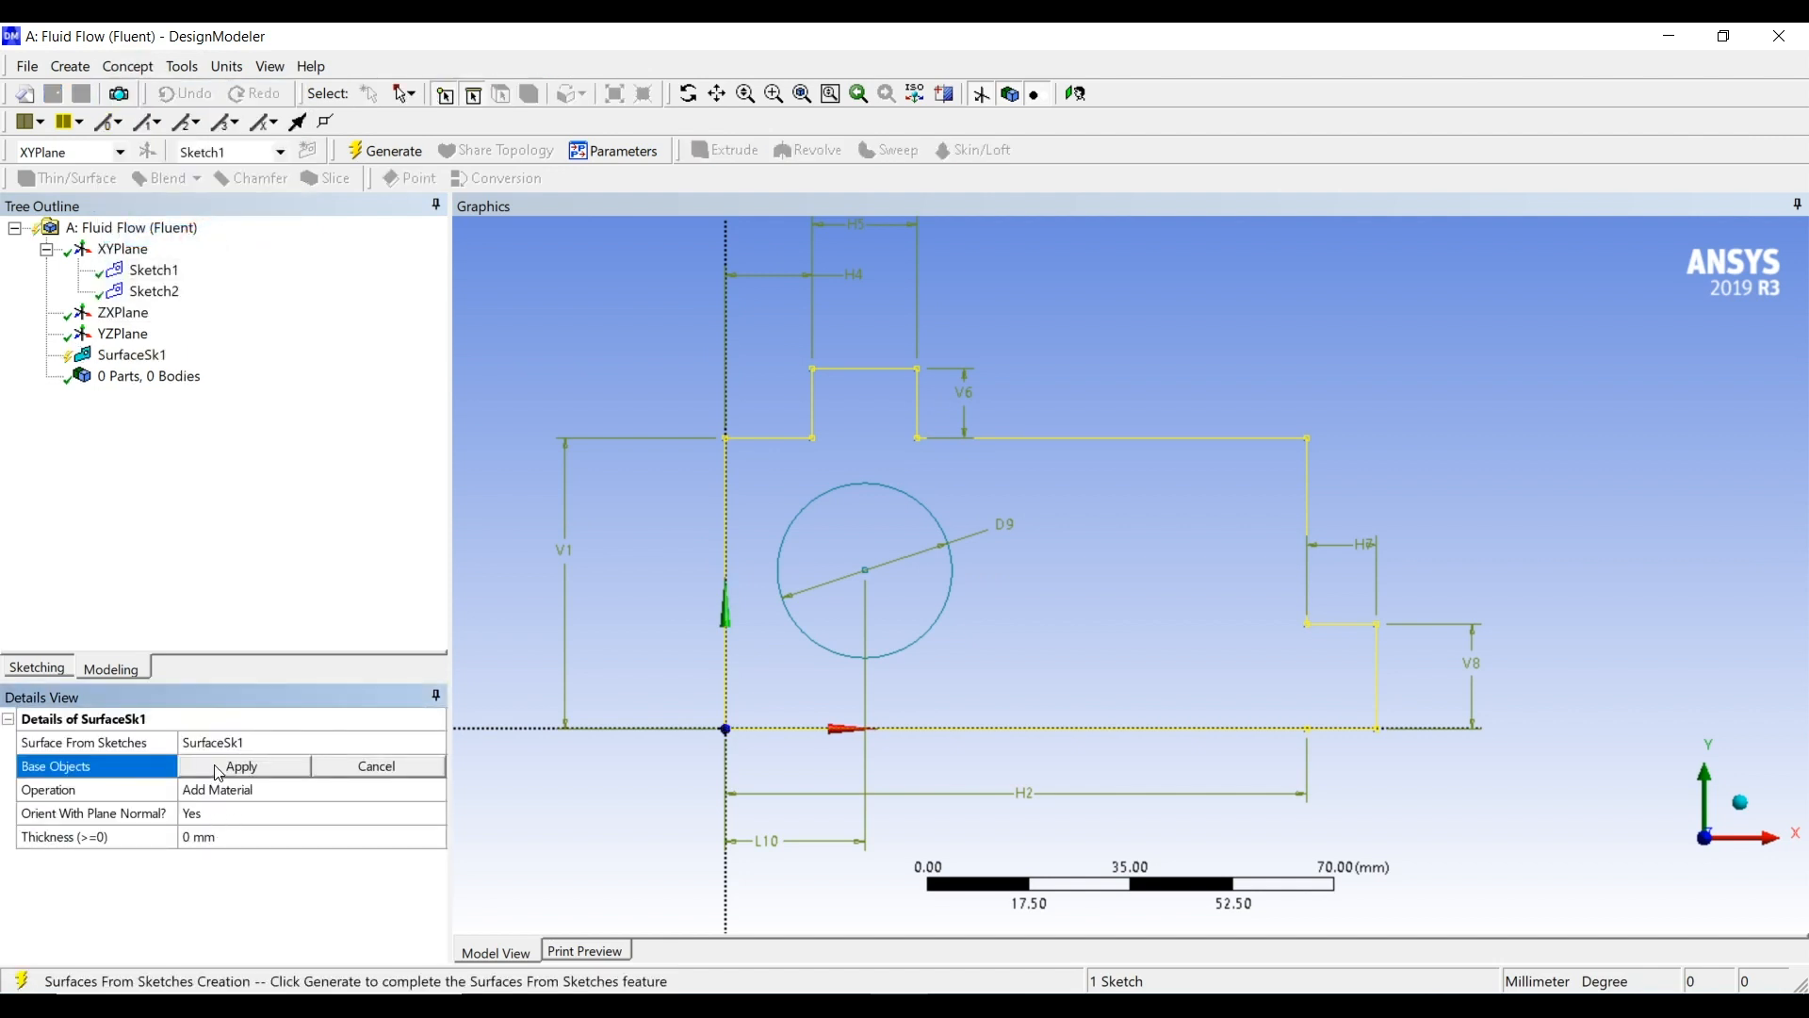
click(220, 768)
click(377, 150)
Generate a surface from the circle in Sketch2 with the operation set to Add Frozen
scroll(1020, 599, down, 4)
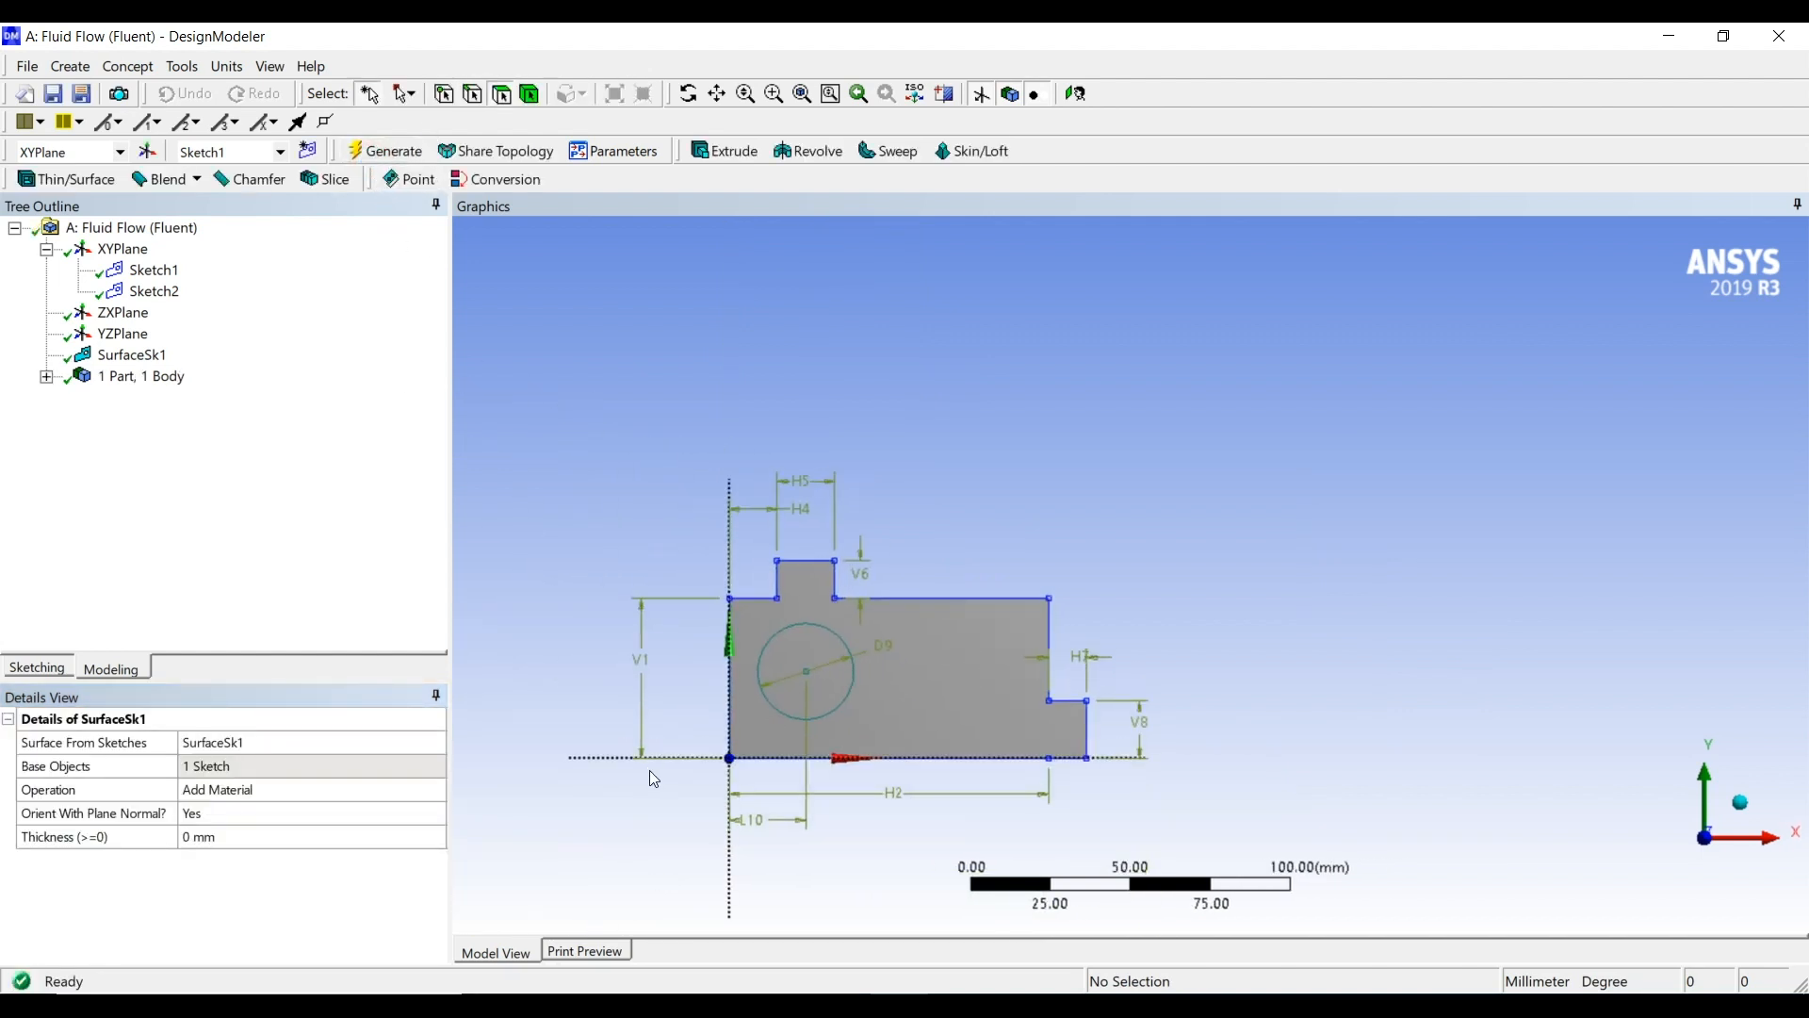
ctrl+middle_drag(652, 763, 765, 659)
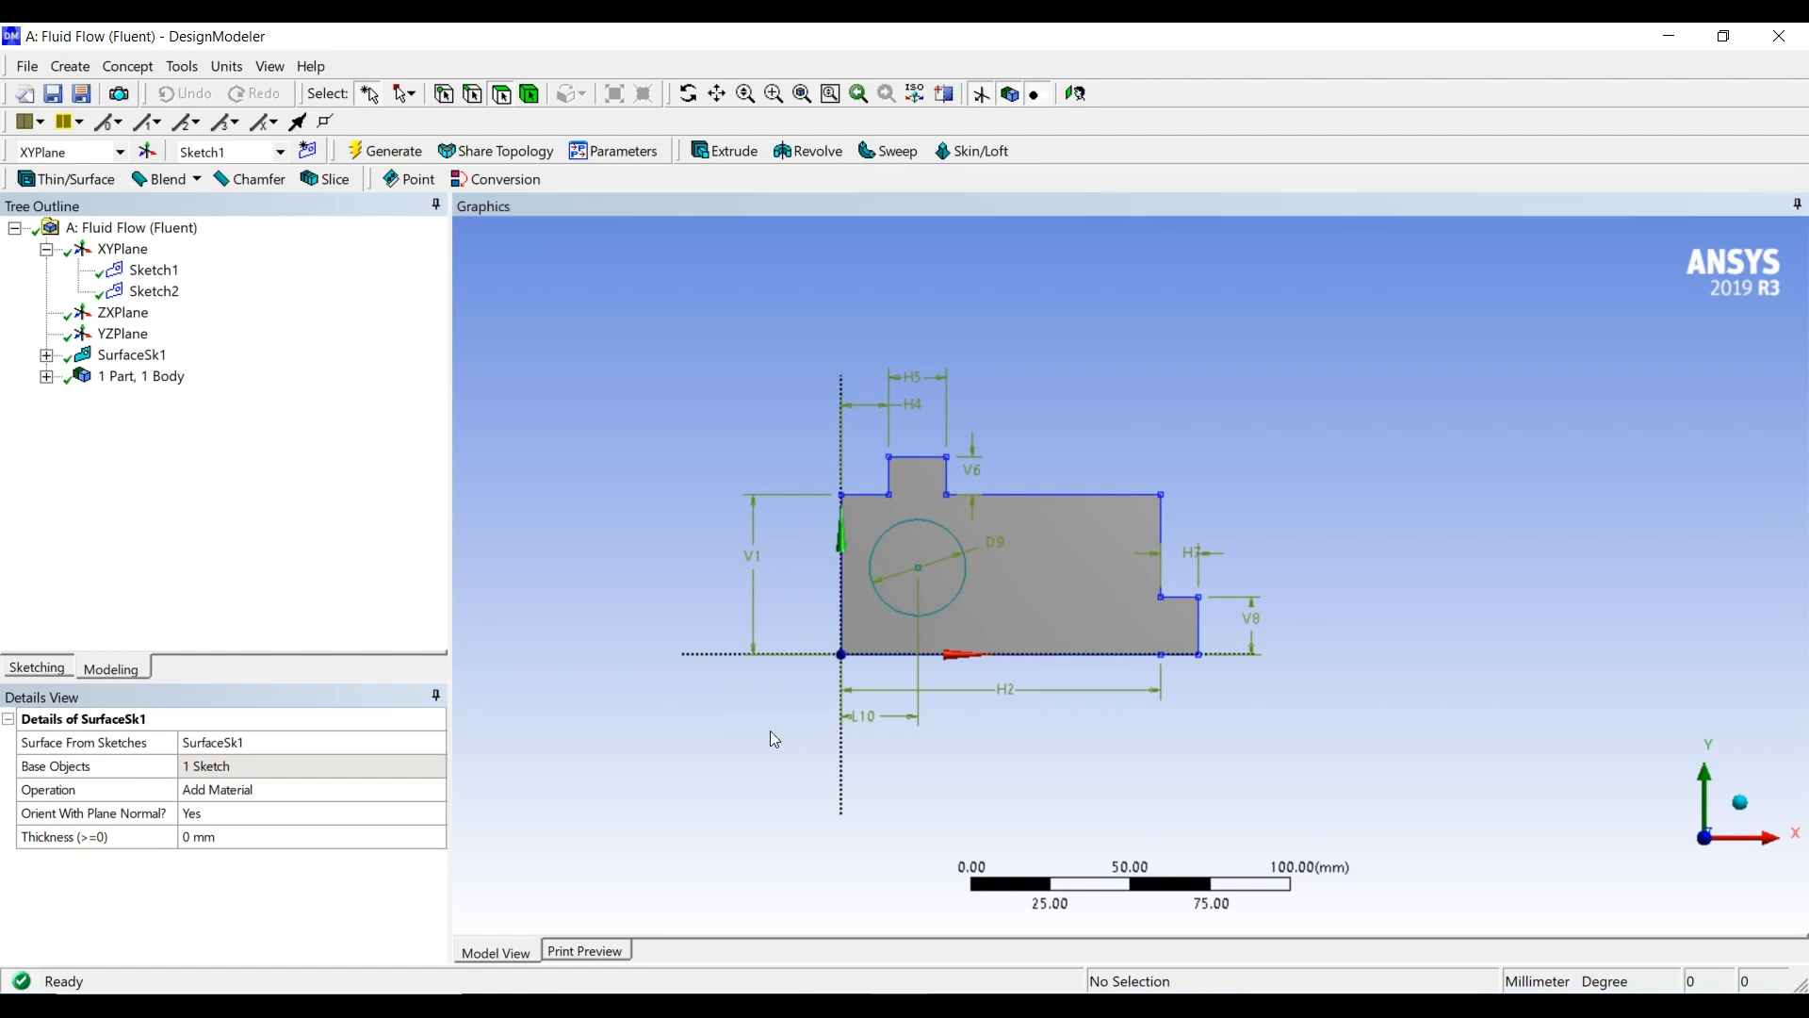
click(154, 292)
click(149, 68)
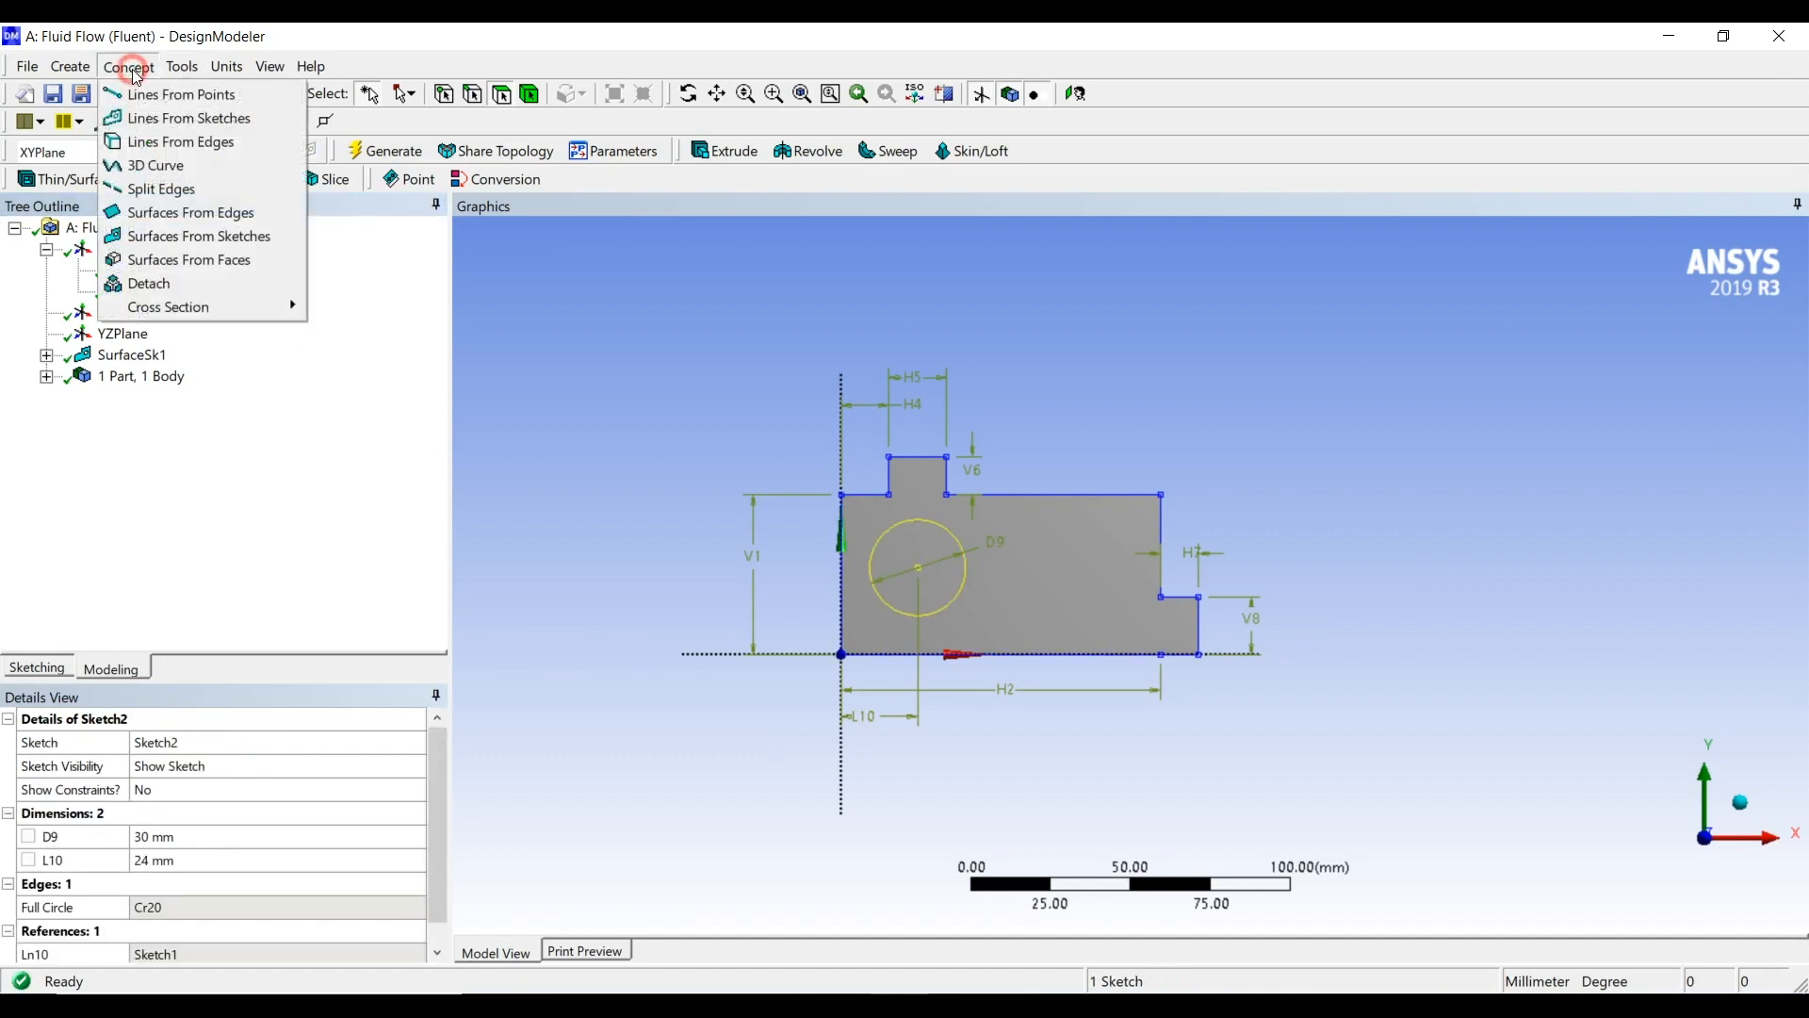
click(206, 243)
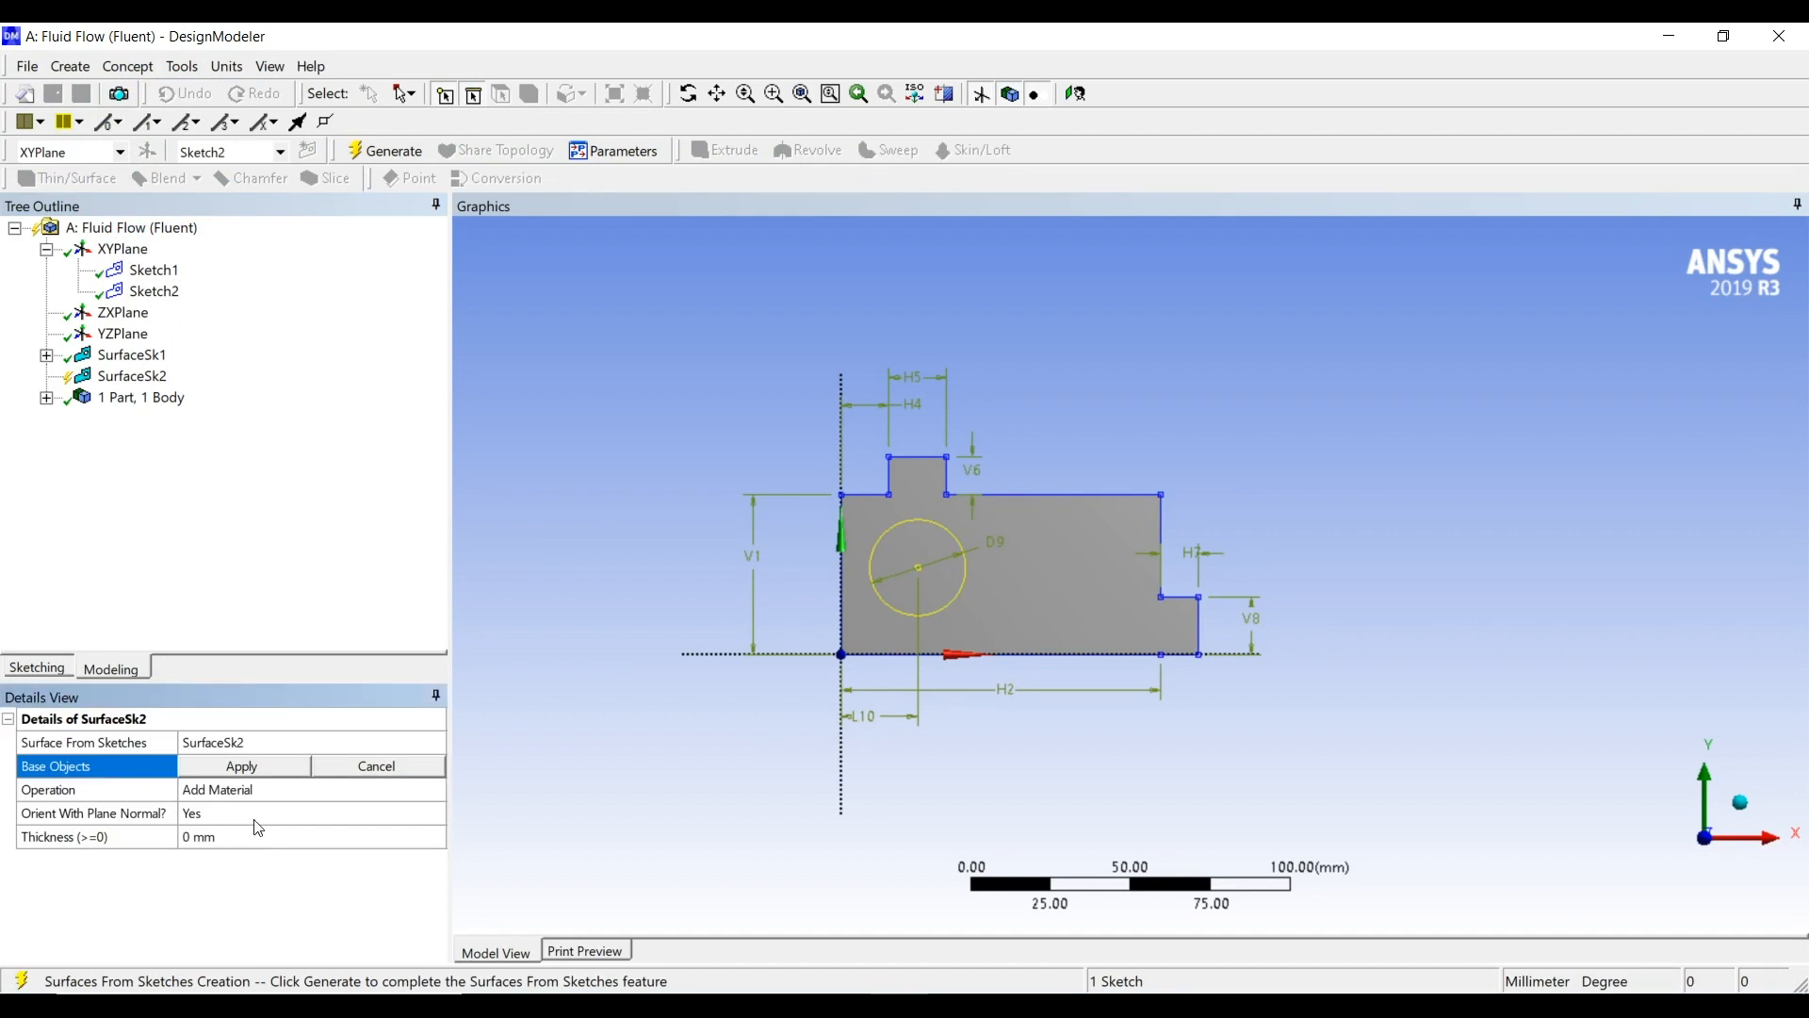
click(241, 769)
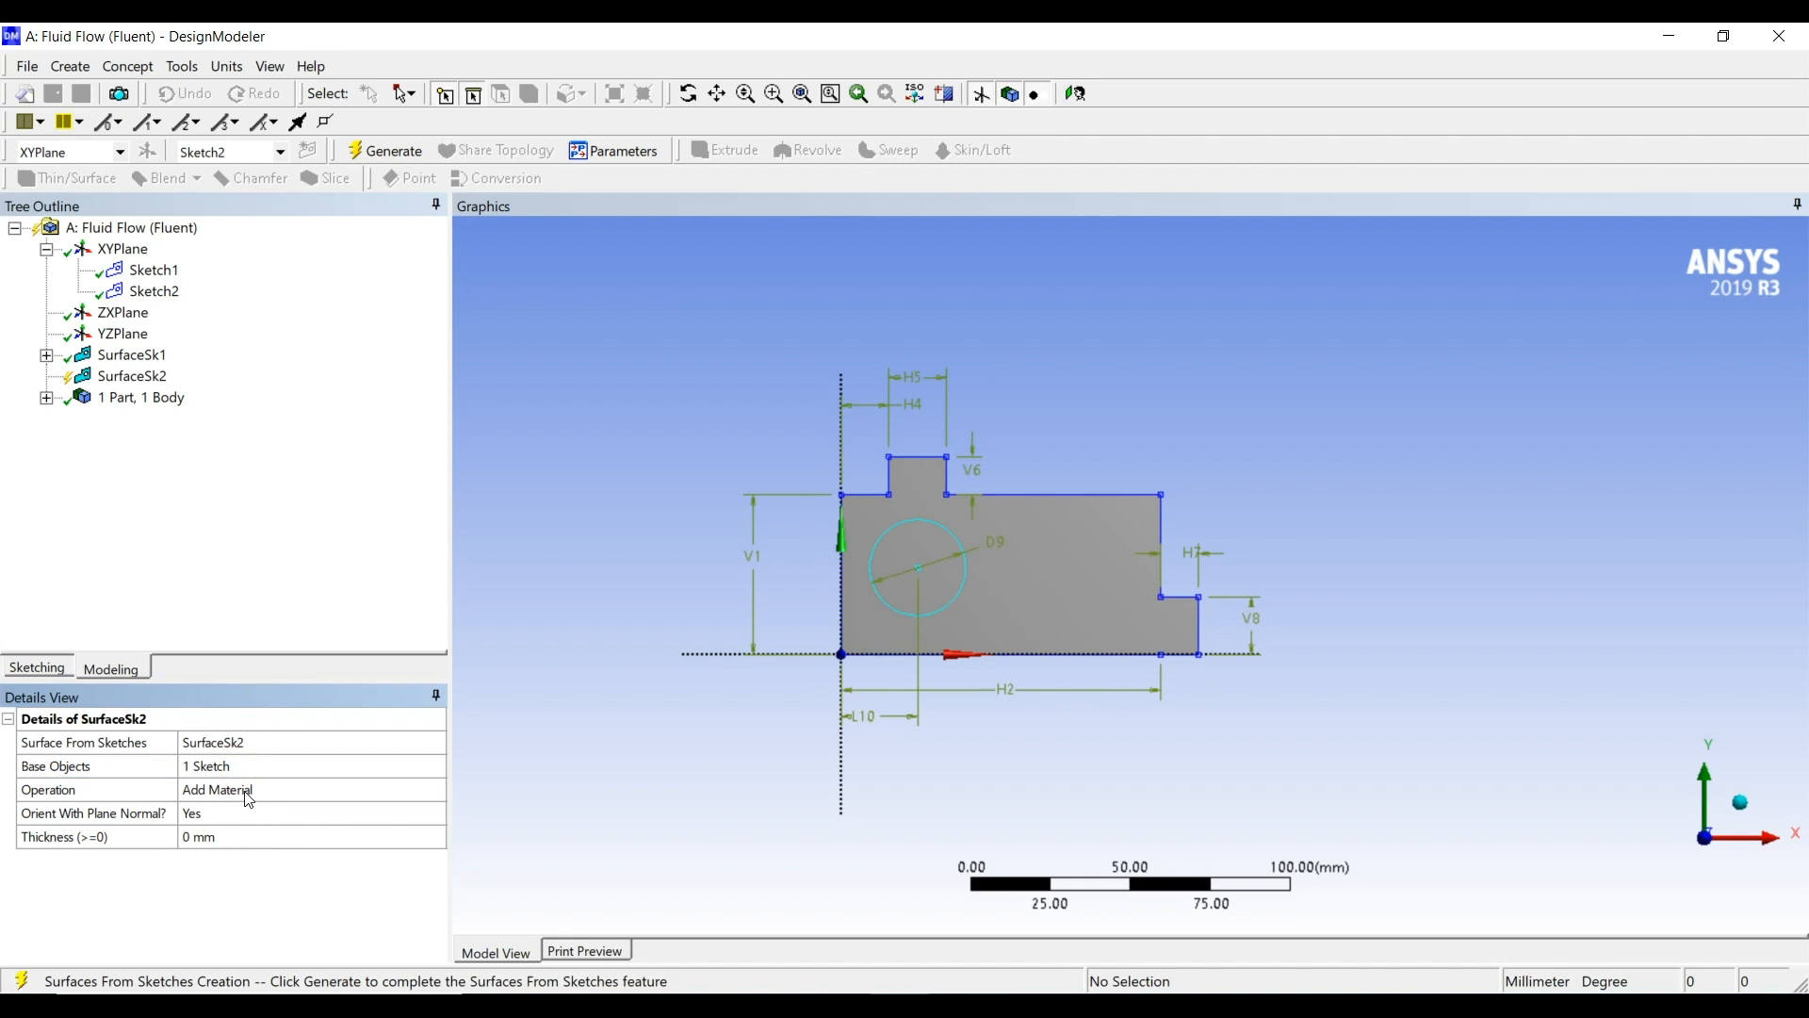
click(249, 799)
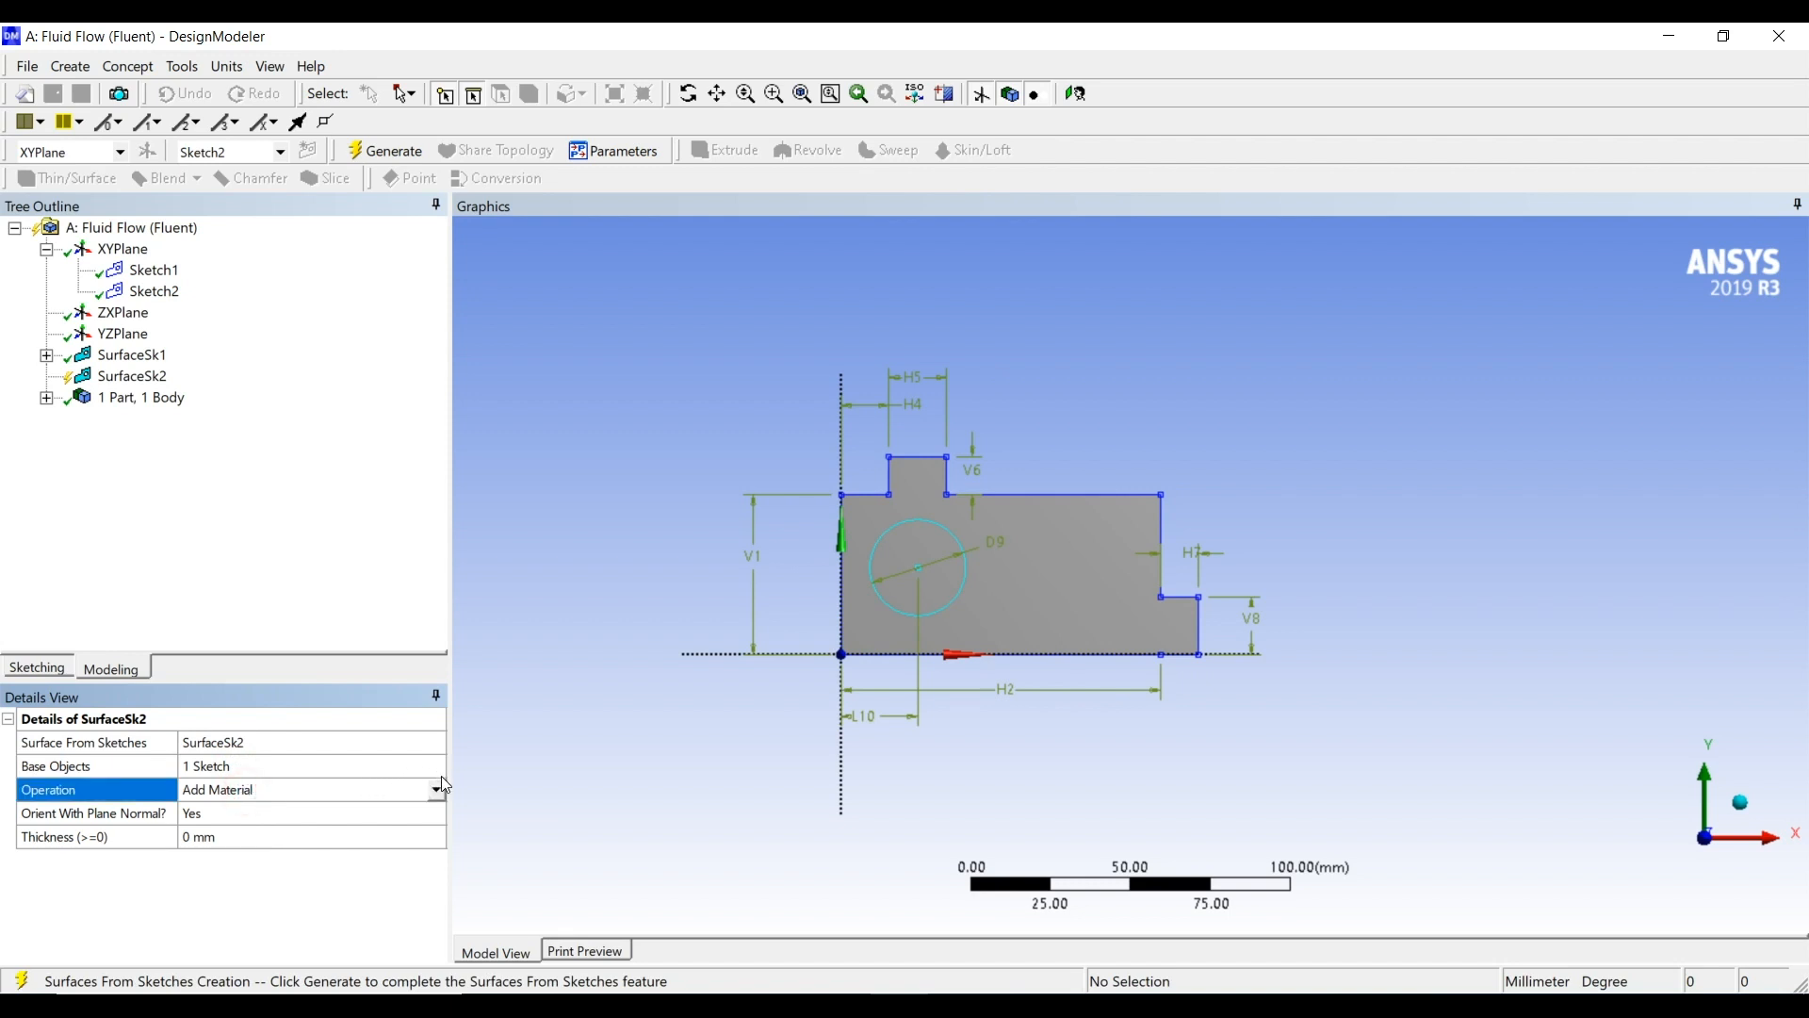
click(436, 789)
click(332, 811)
click(375, 150)
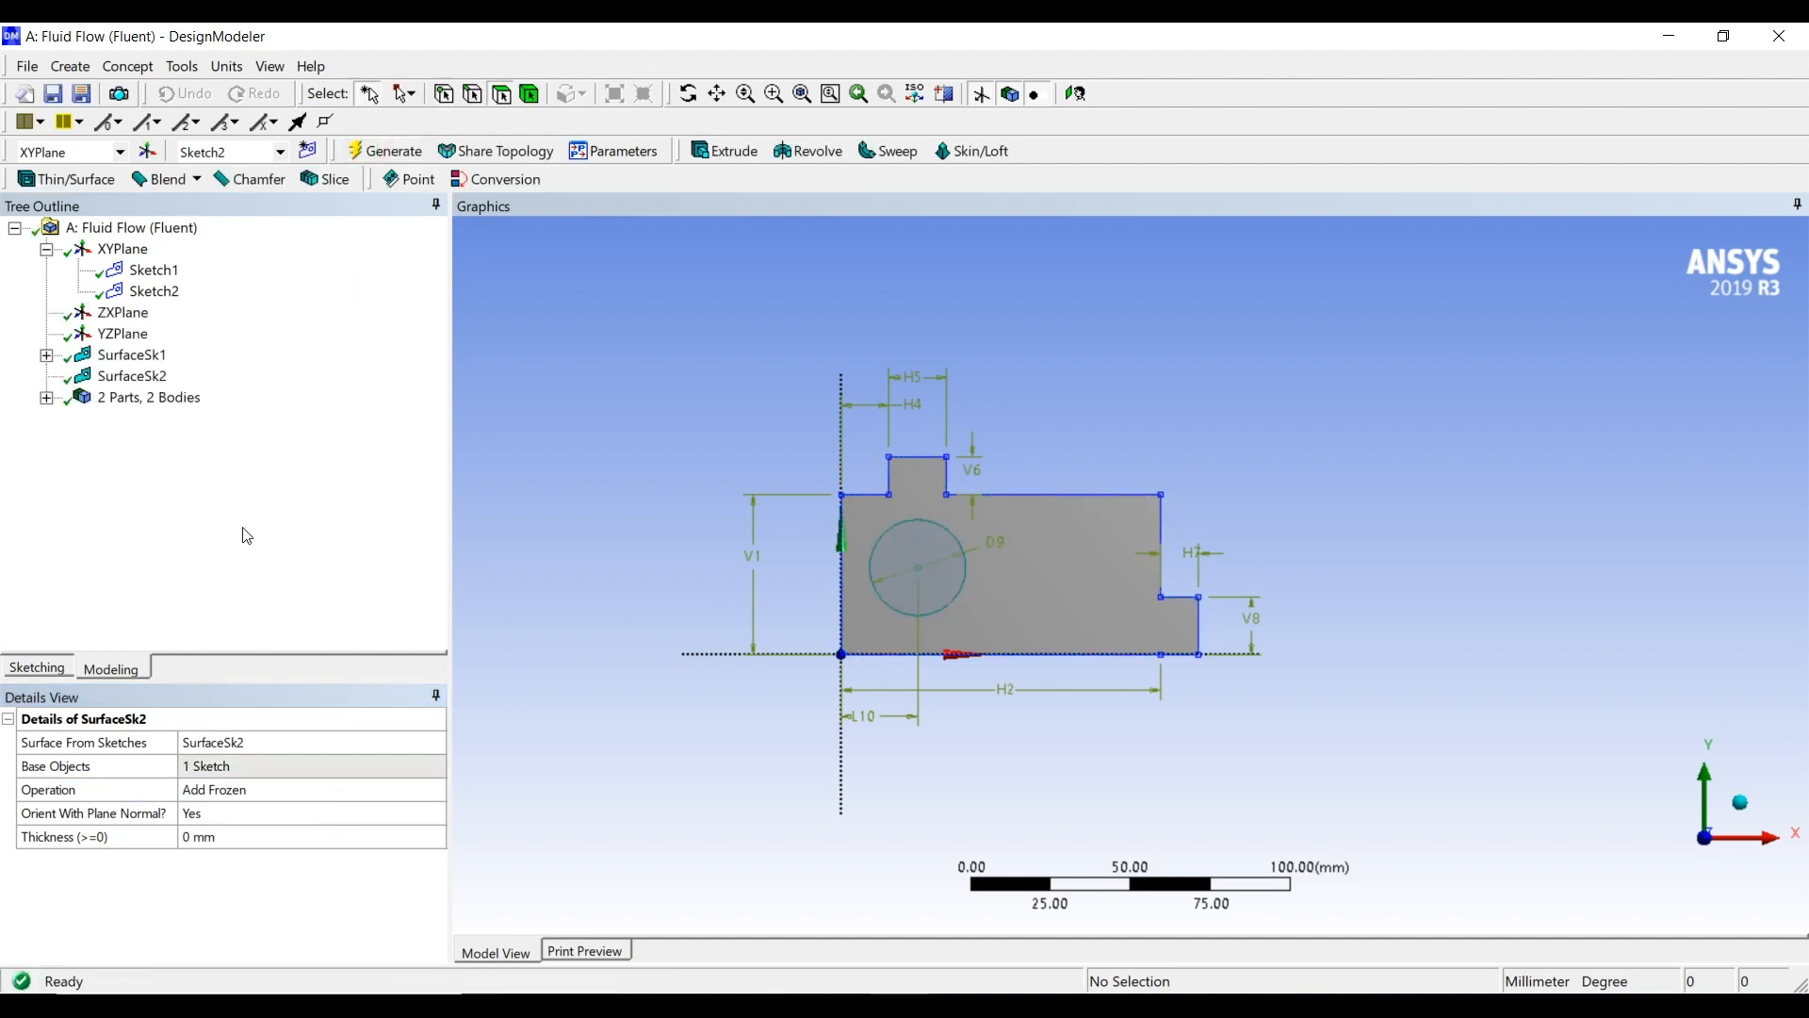
Start a Boolean with the Subtract operation and assign the large outer surface as the target body
click(83, 72)
click(147, 438)
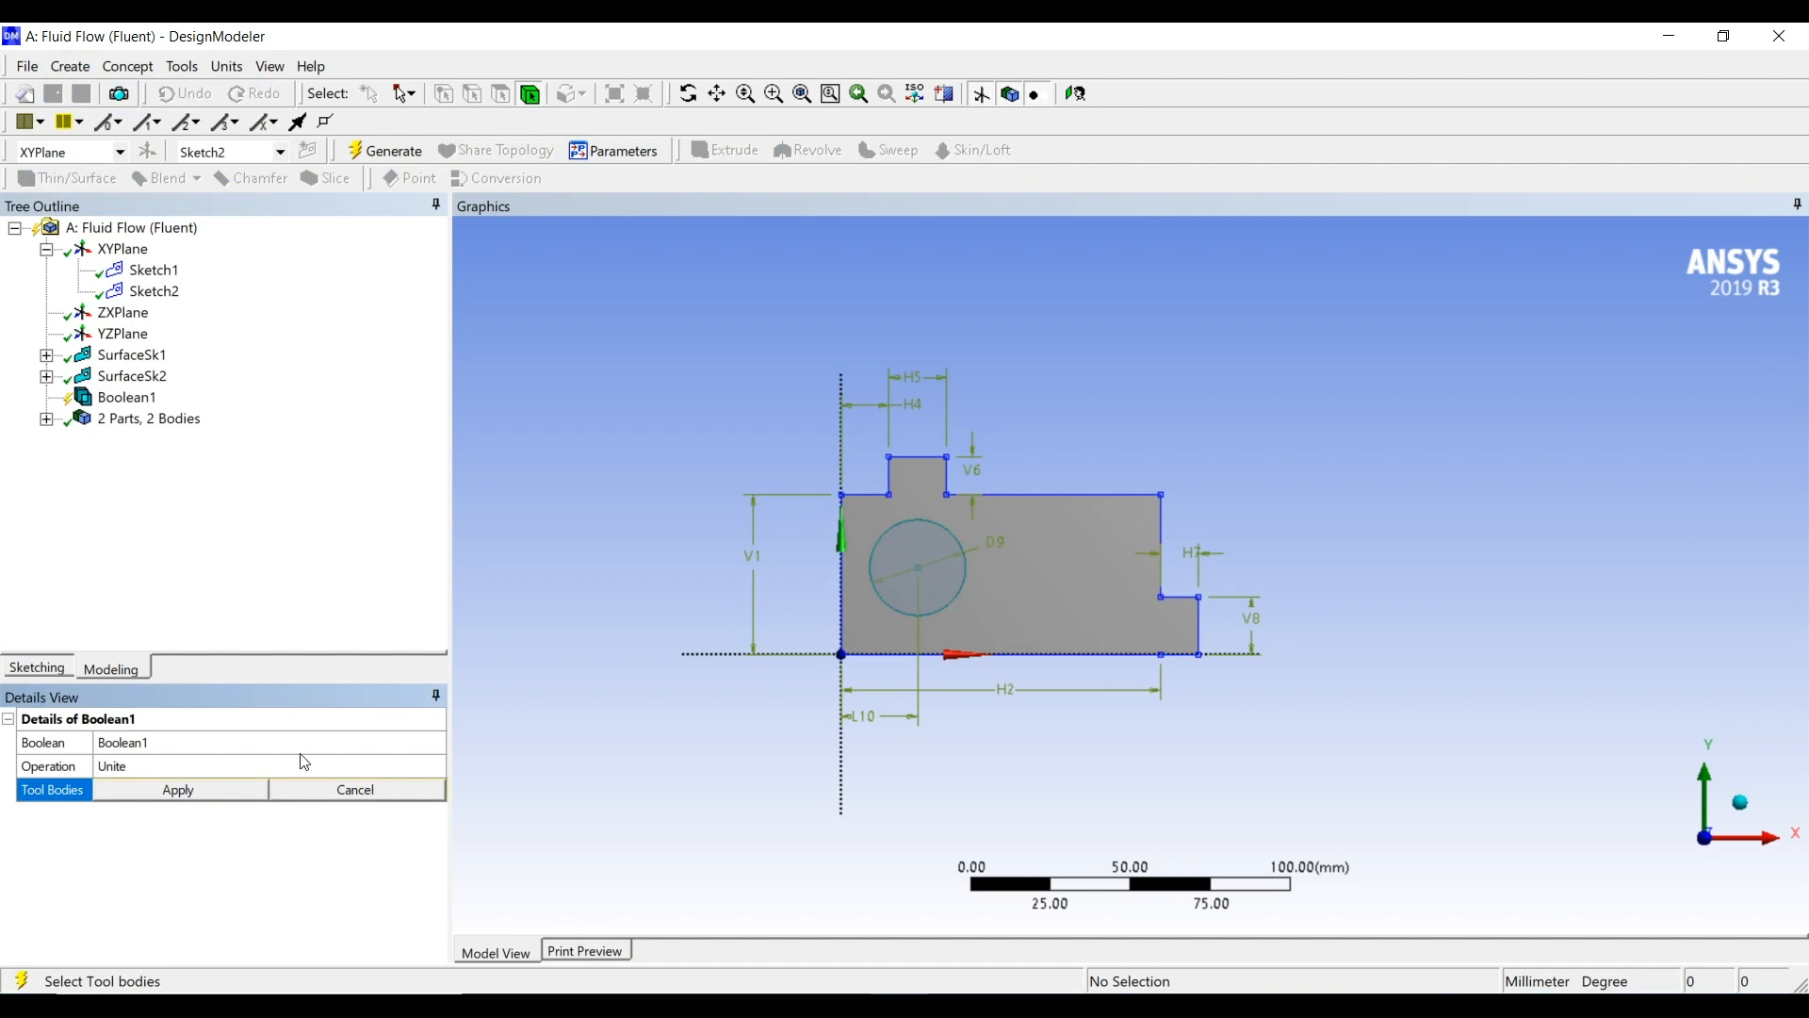
double_click(177, 768)
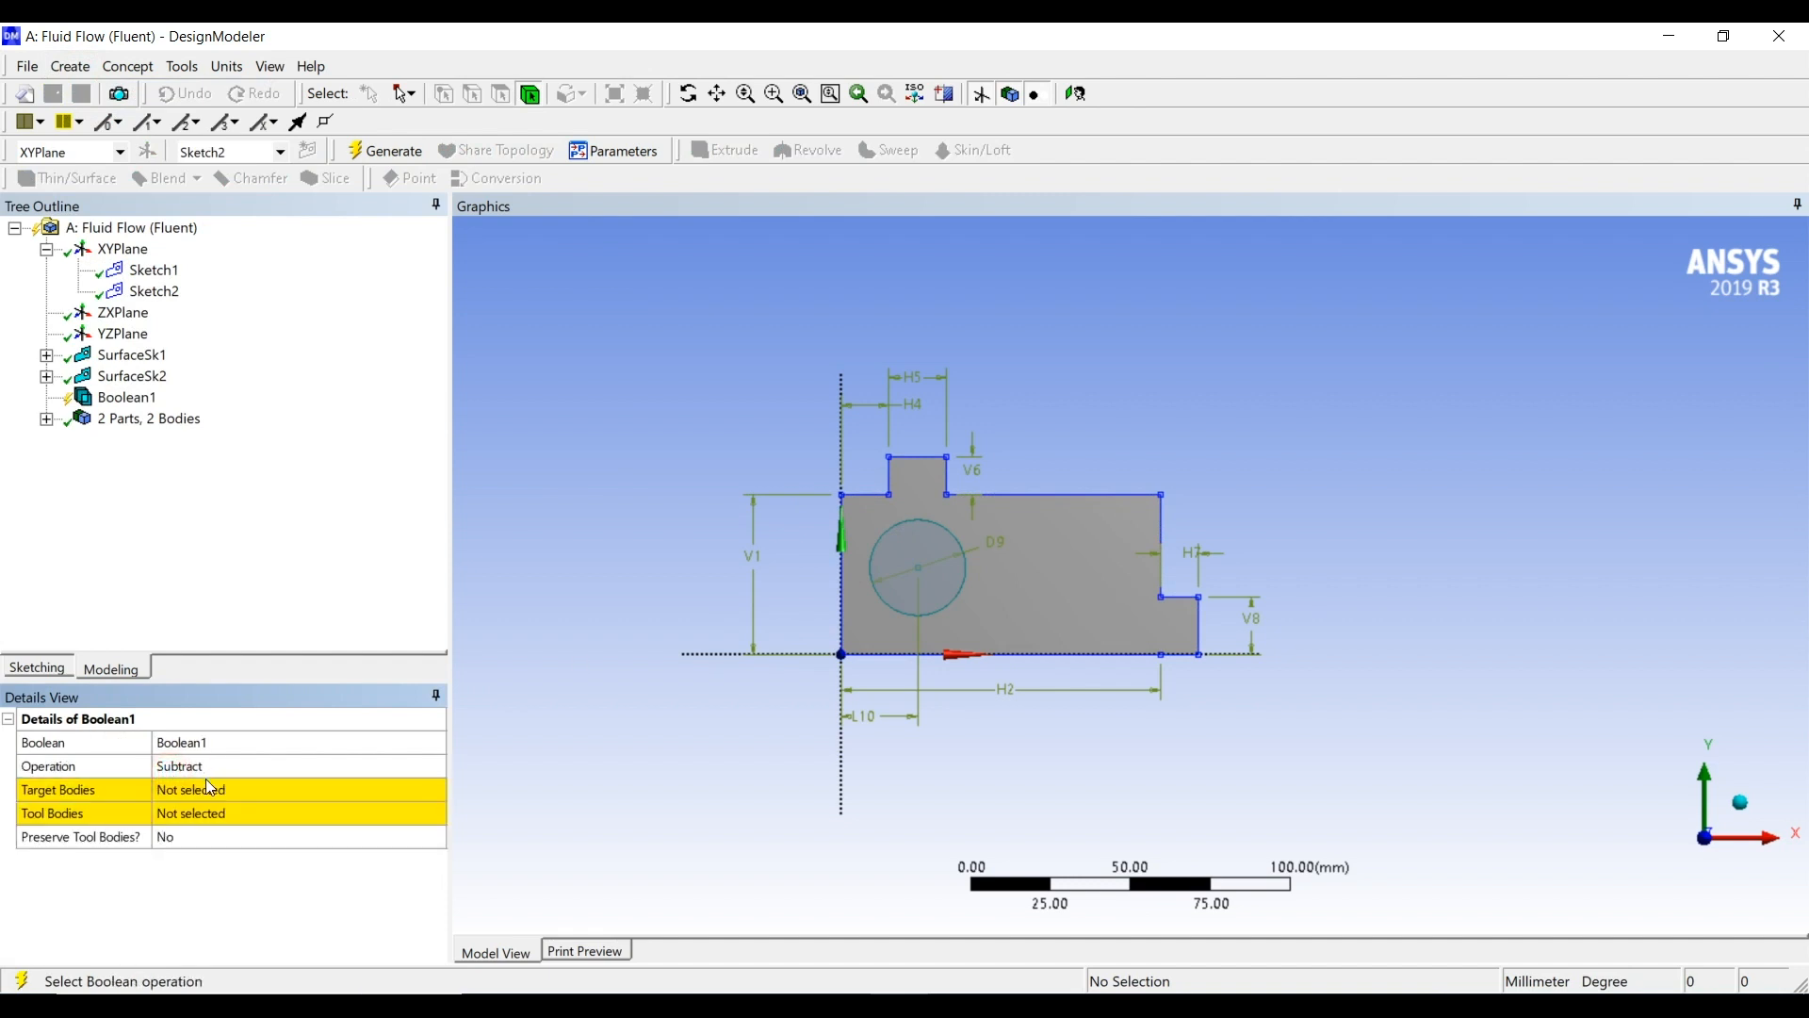
click(211, 789)
click(1061, 607)
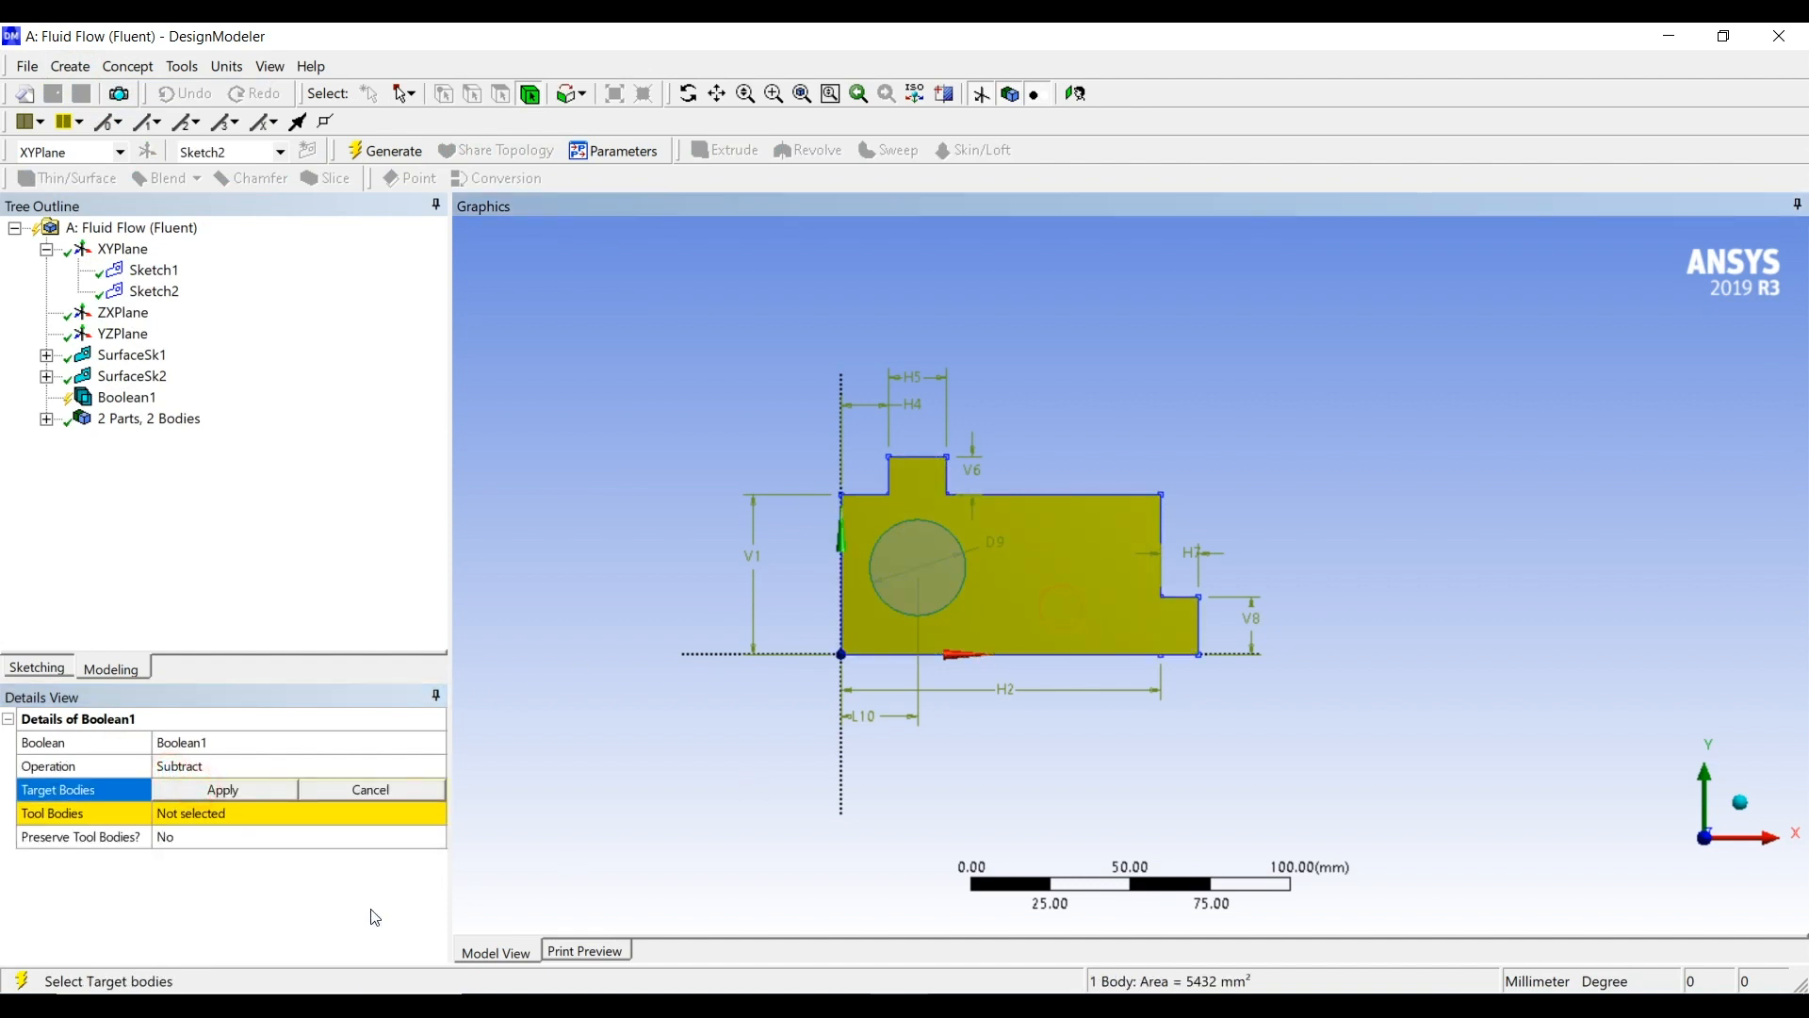
click(270, 790)
Assign the circular surface as the Boolean's tool body, set Preserve Tool Bodies to Yes, and generate the subtraction
click(232, 812)
click(925, 588)
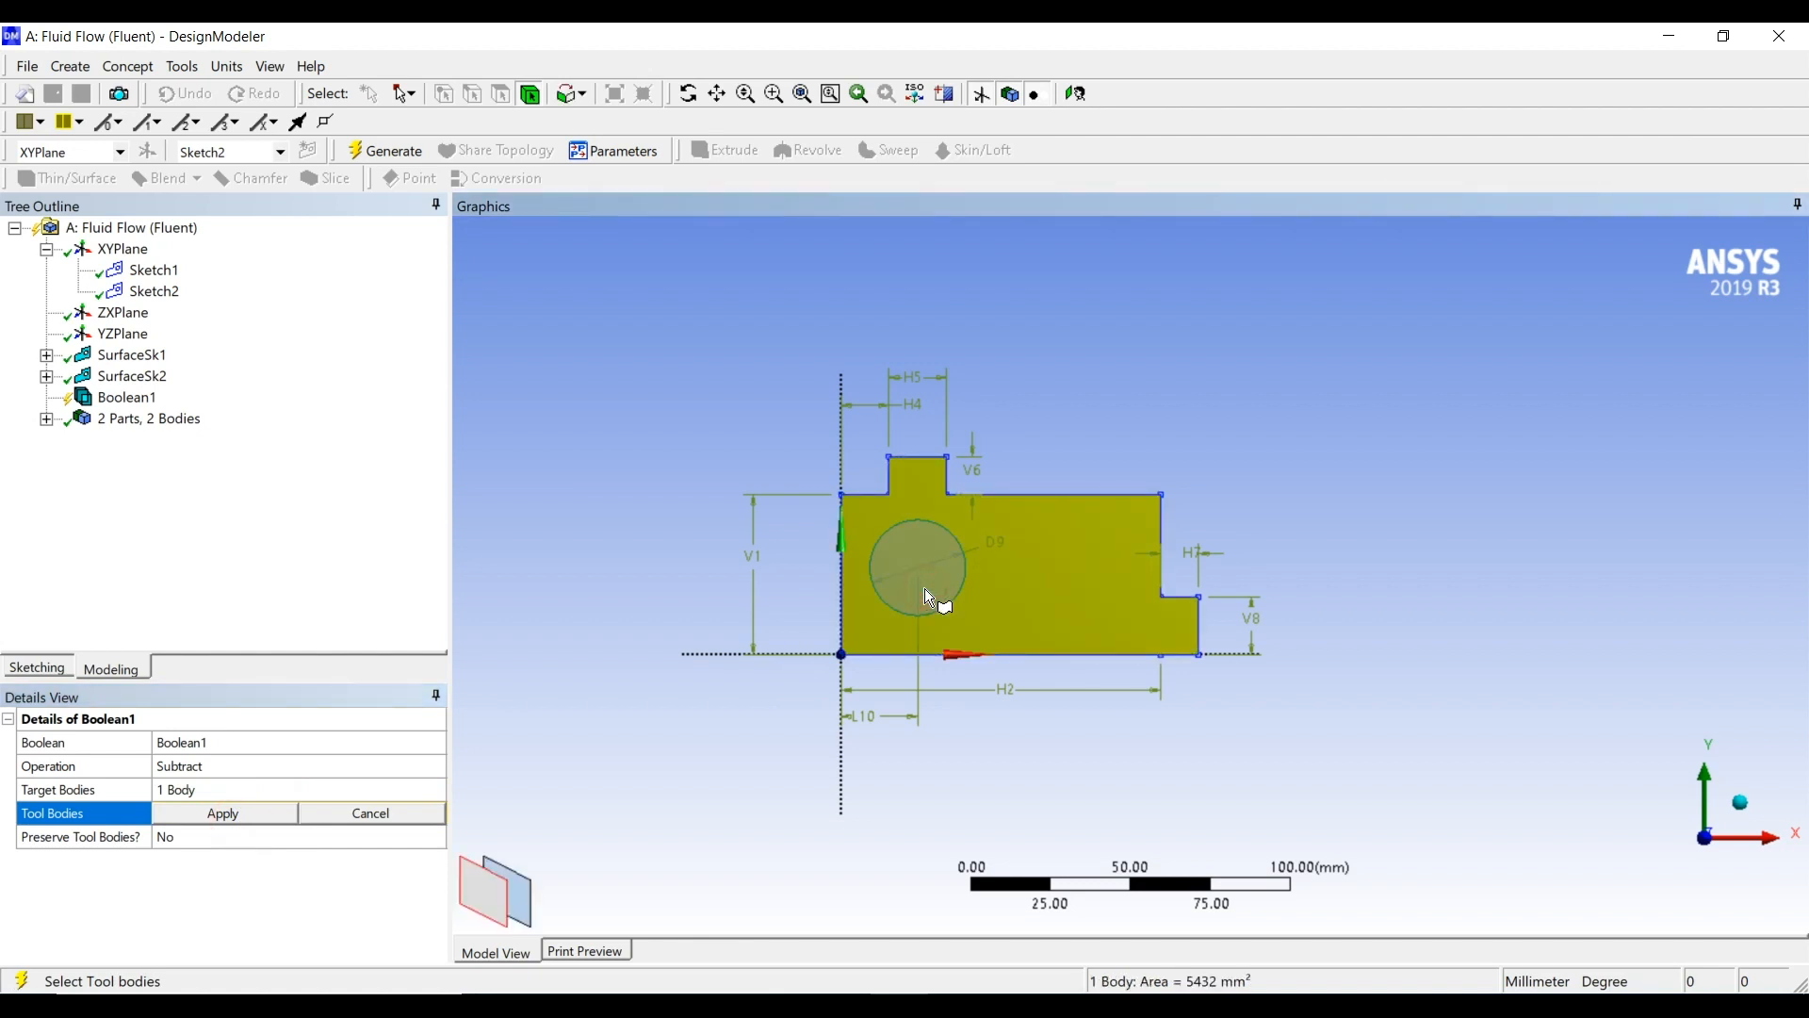
click(529, 890)
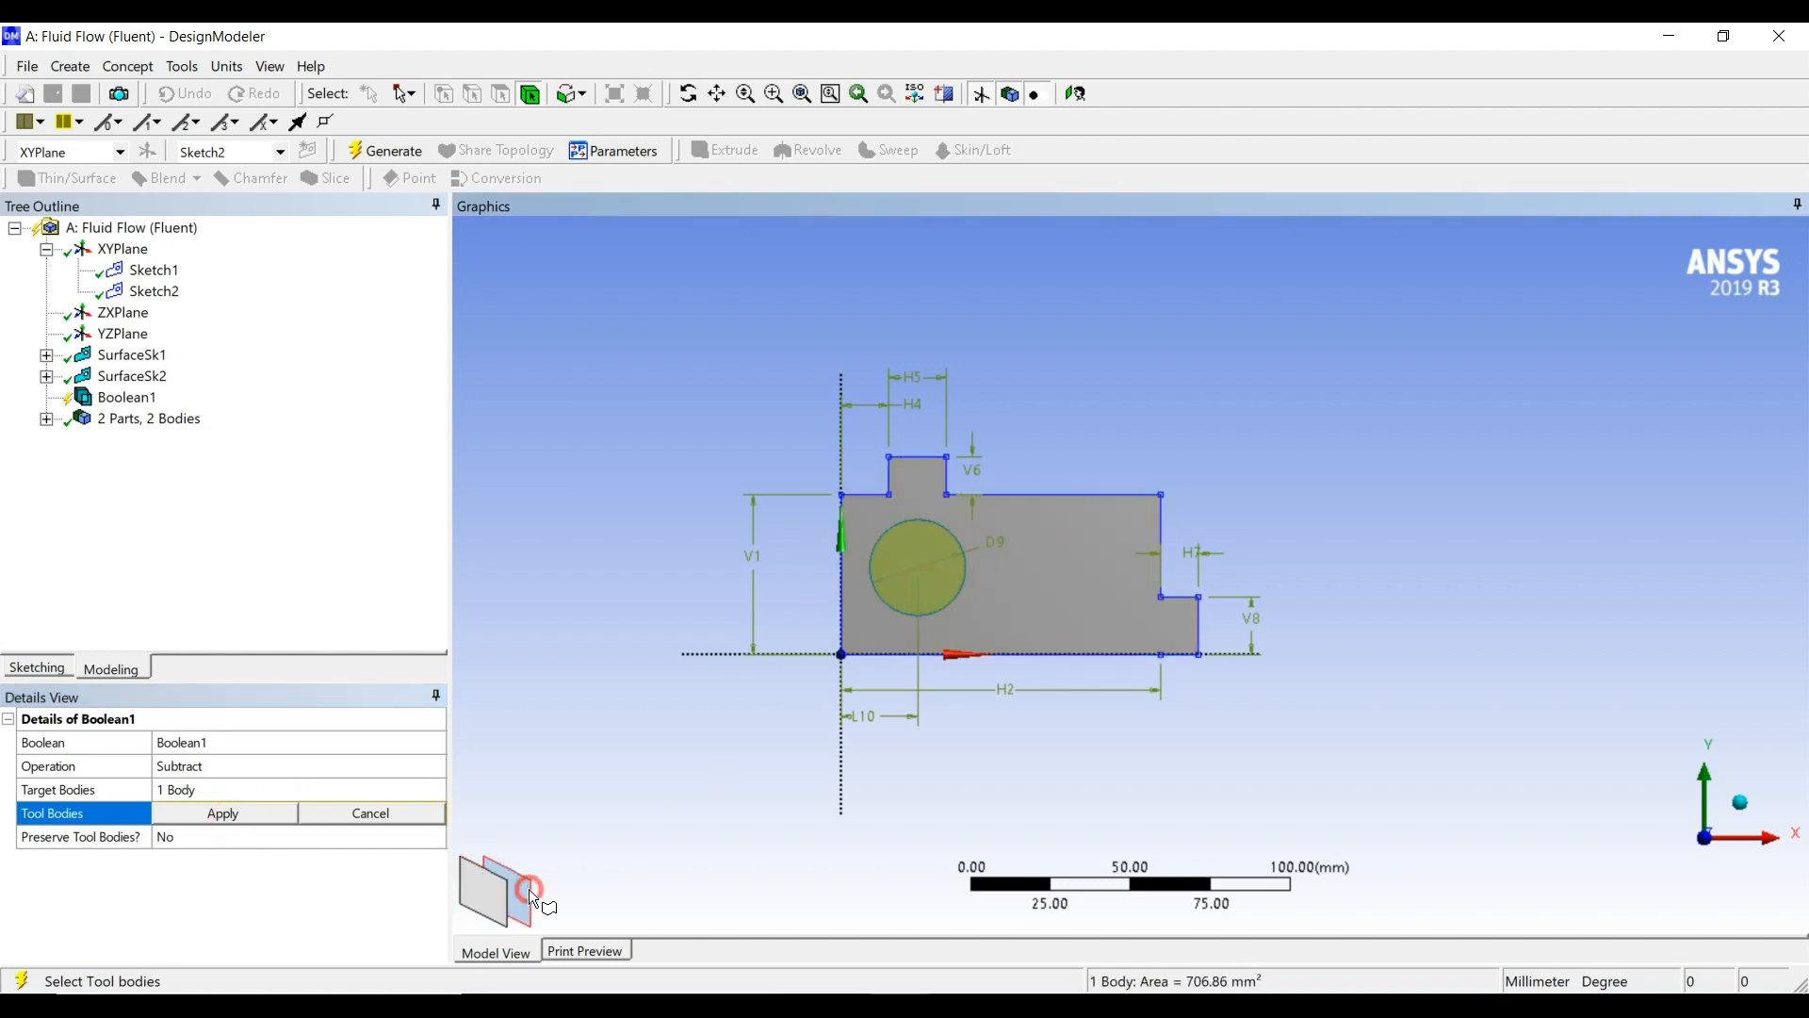
click(223, 816)
click(206, 835)
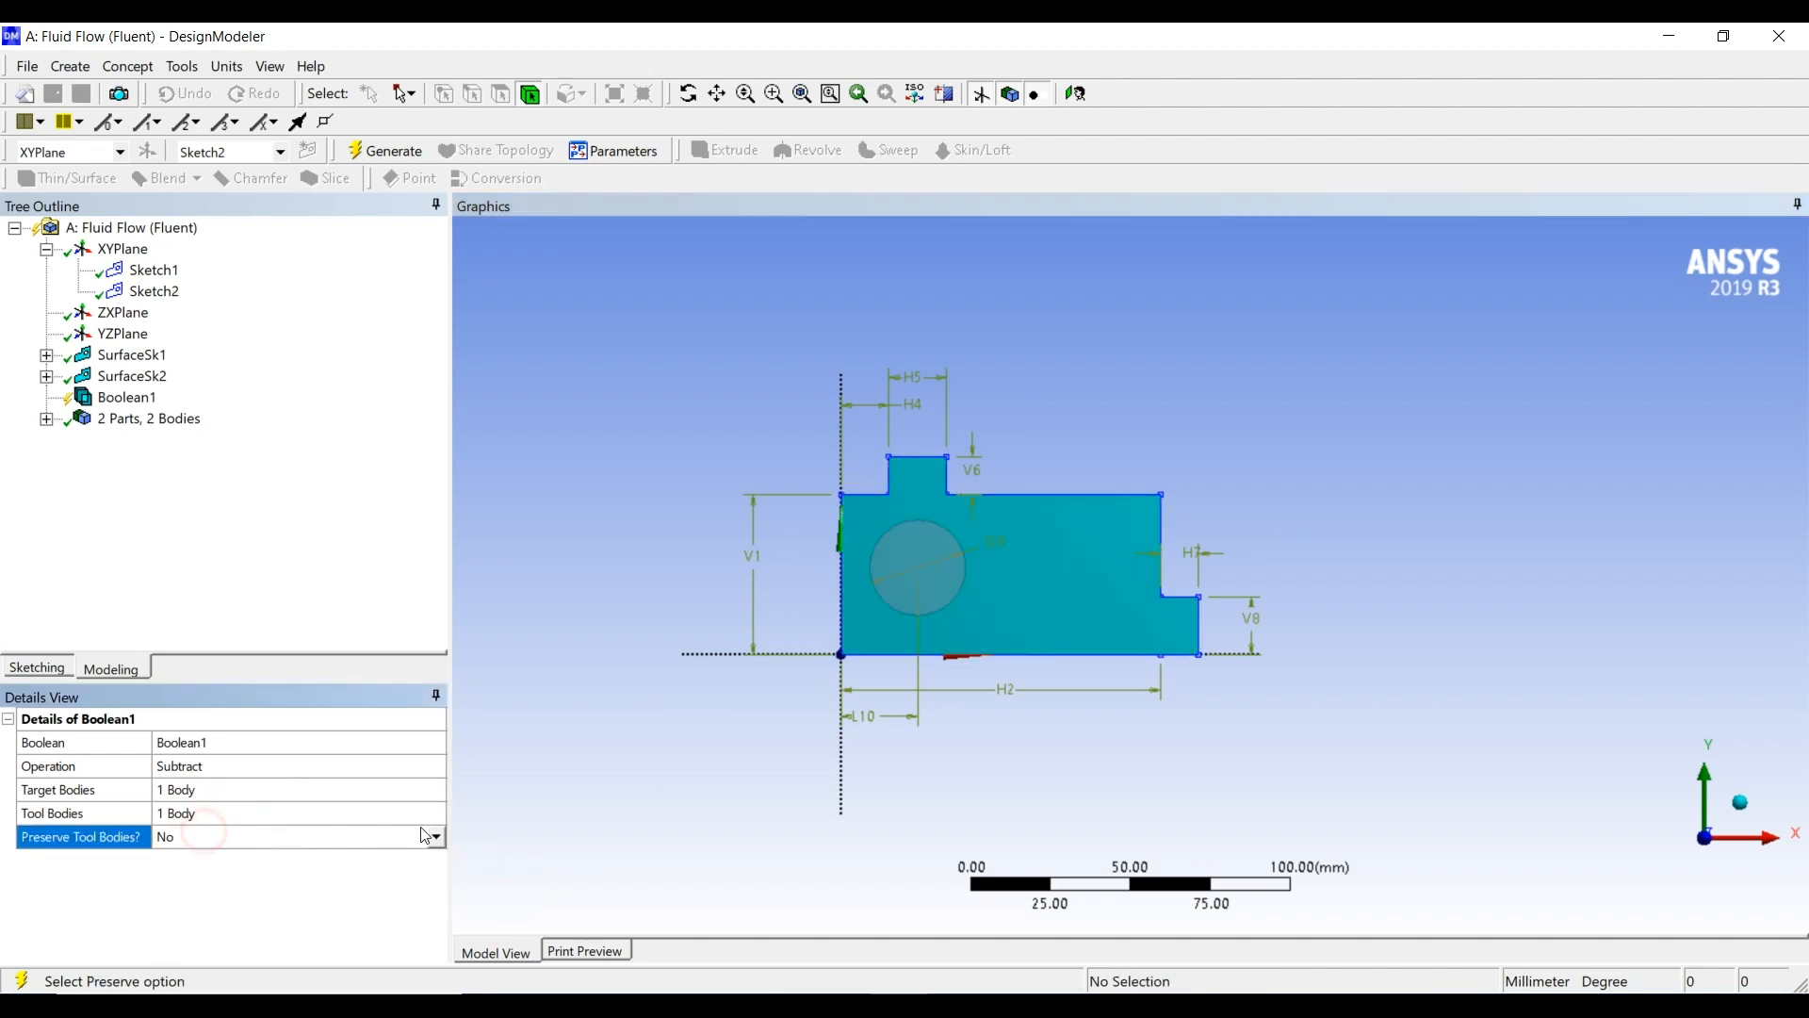
click(429, 836)
click(366, 875)
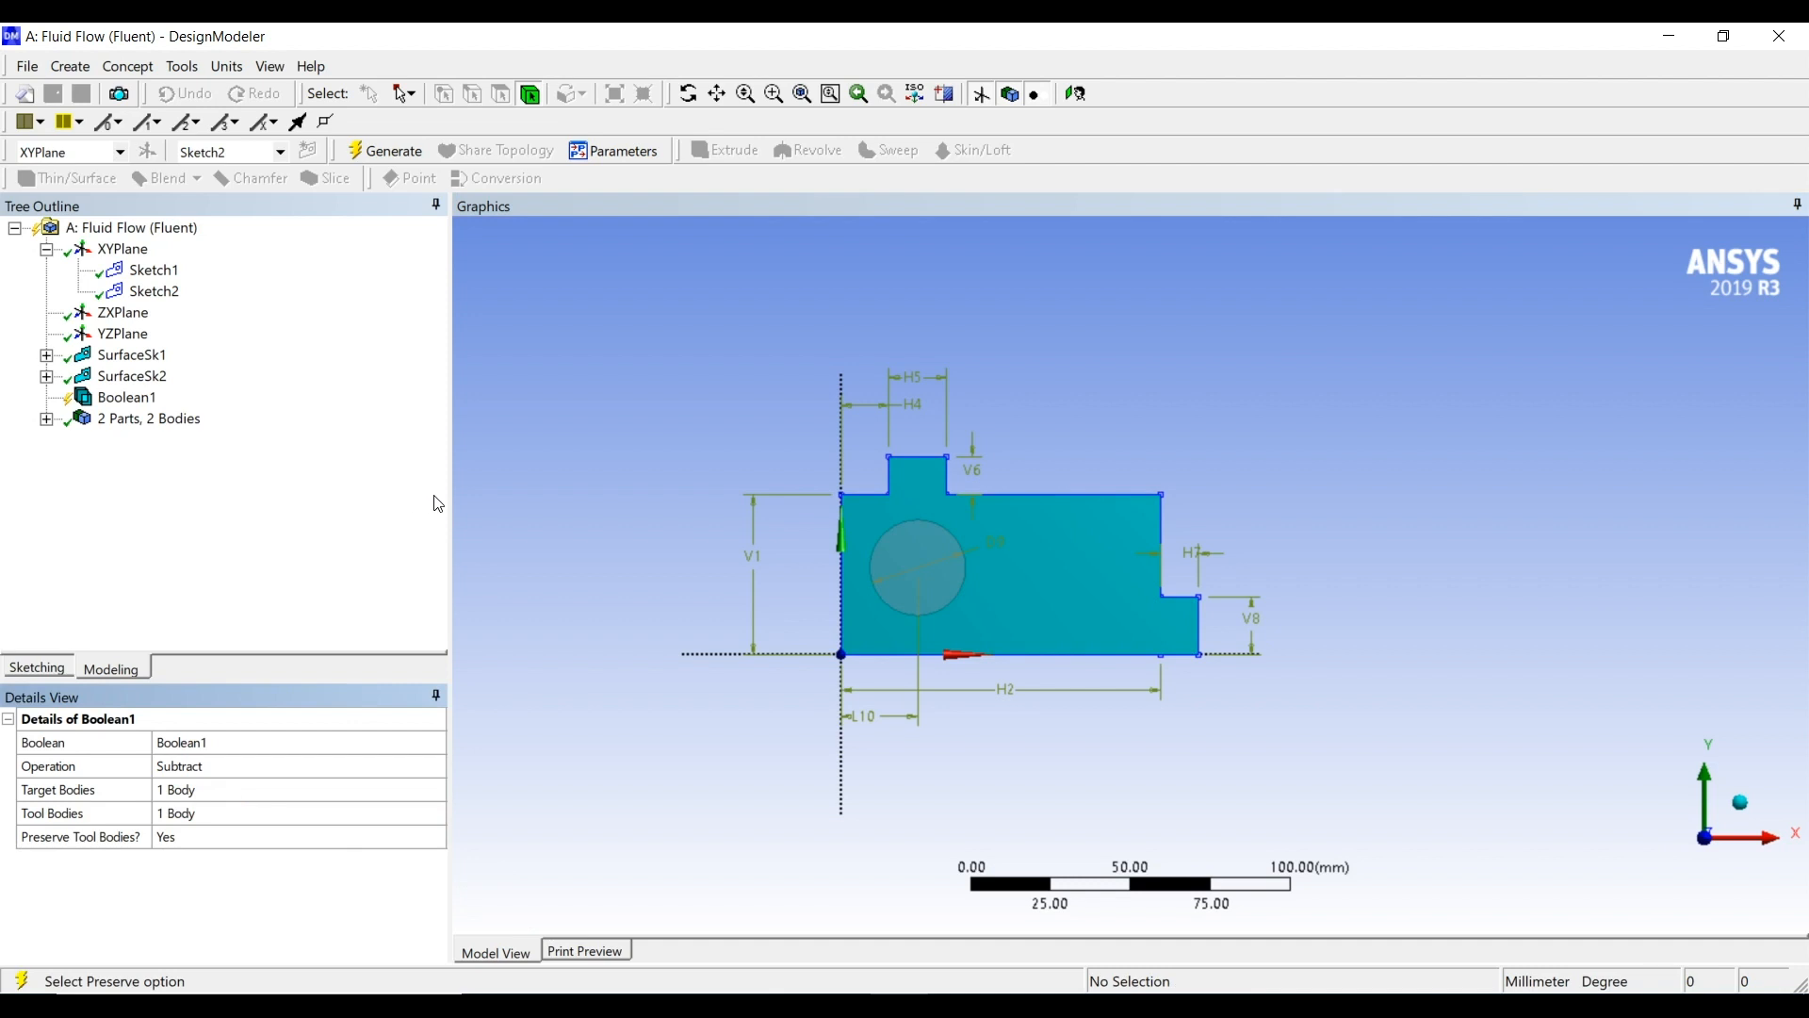
click(383, 150)
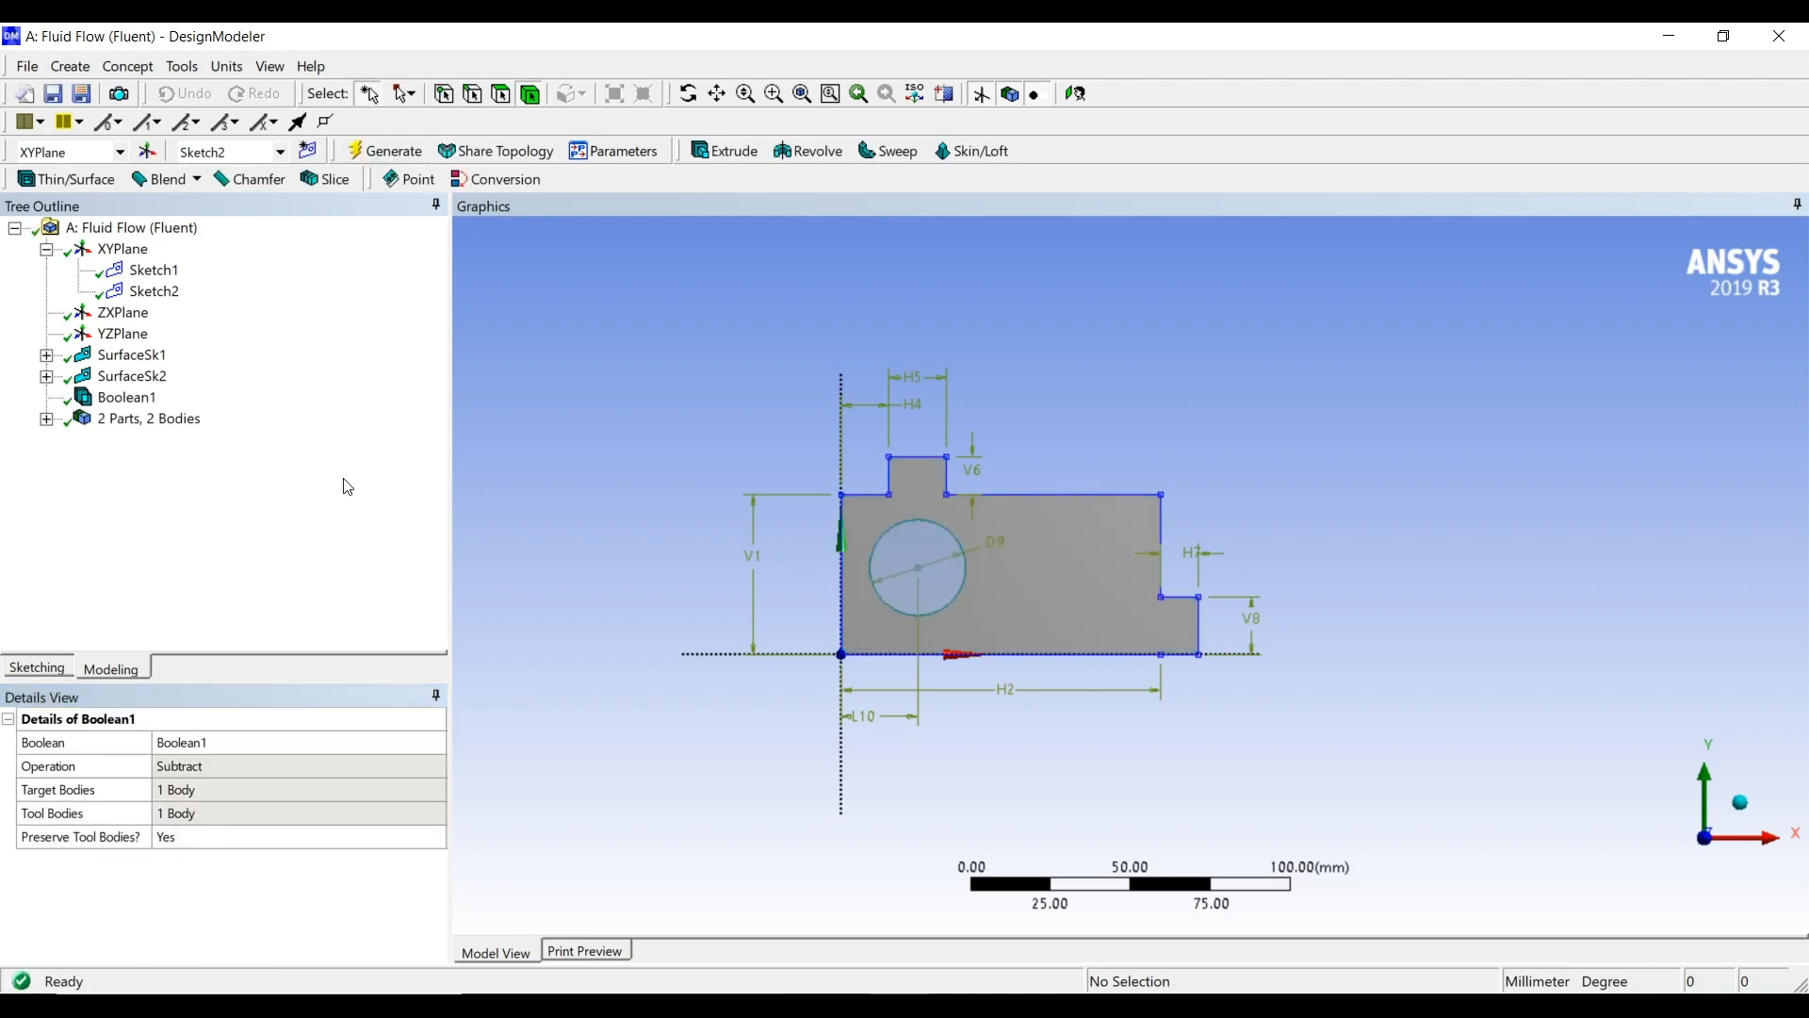
Combine the outer and circular surface bodies into one new part
click(47, 422)
click(46, 419)
click(143, 440)
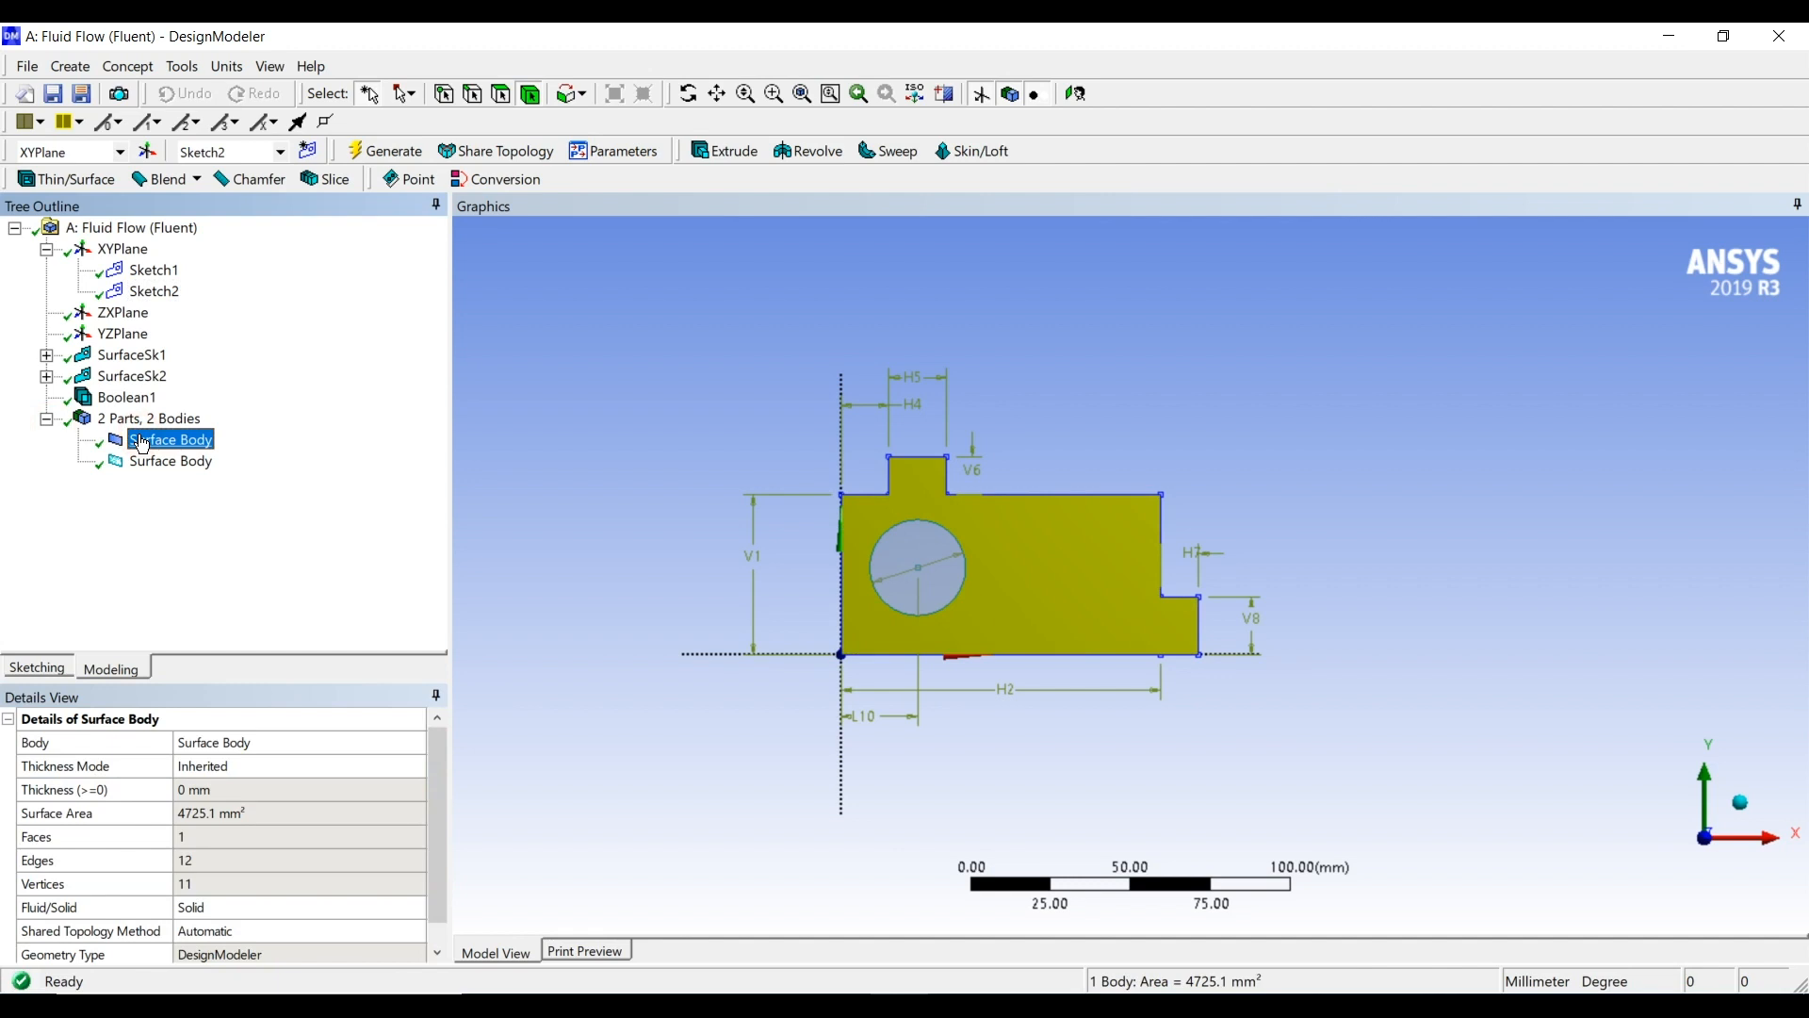
click(159, 463)
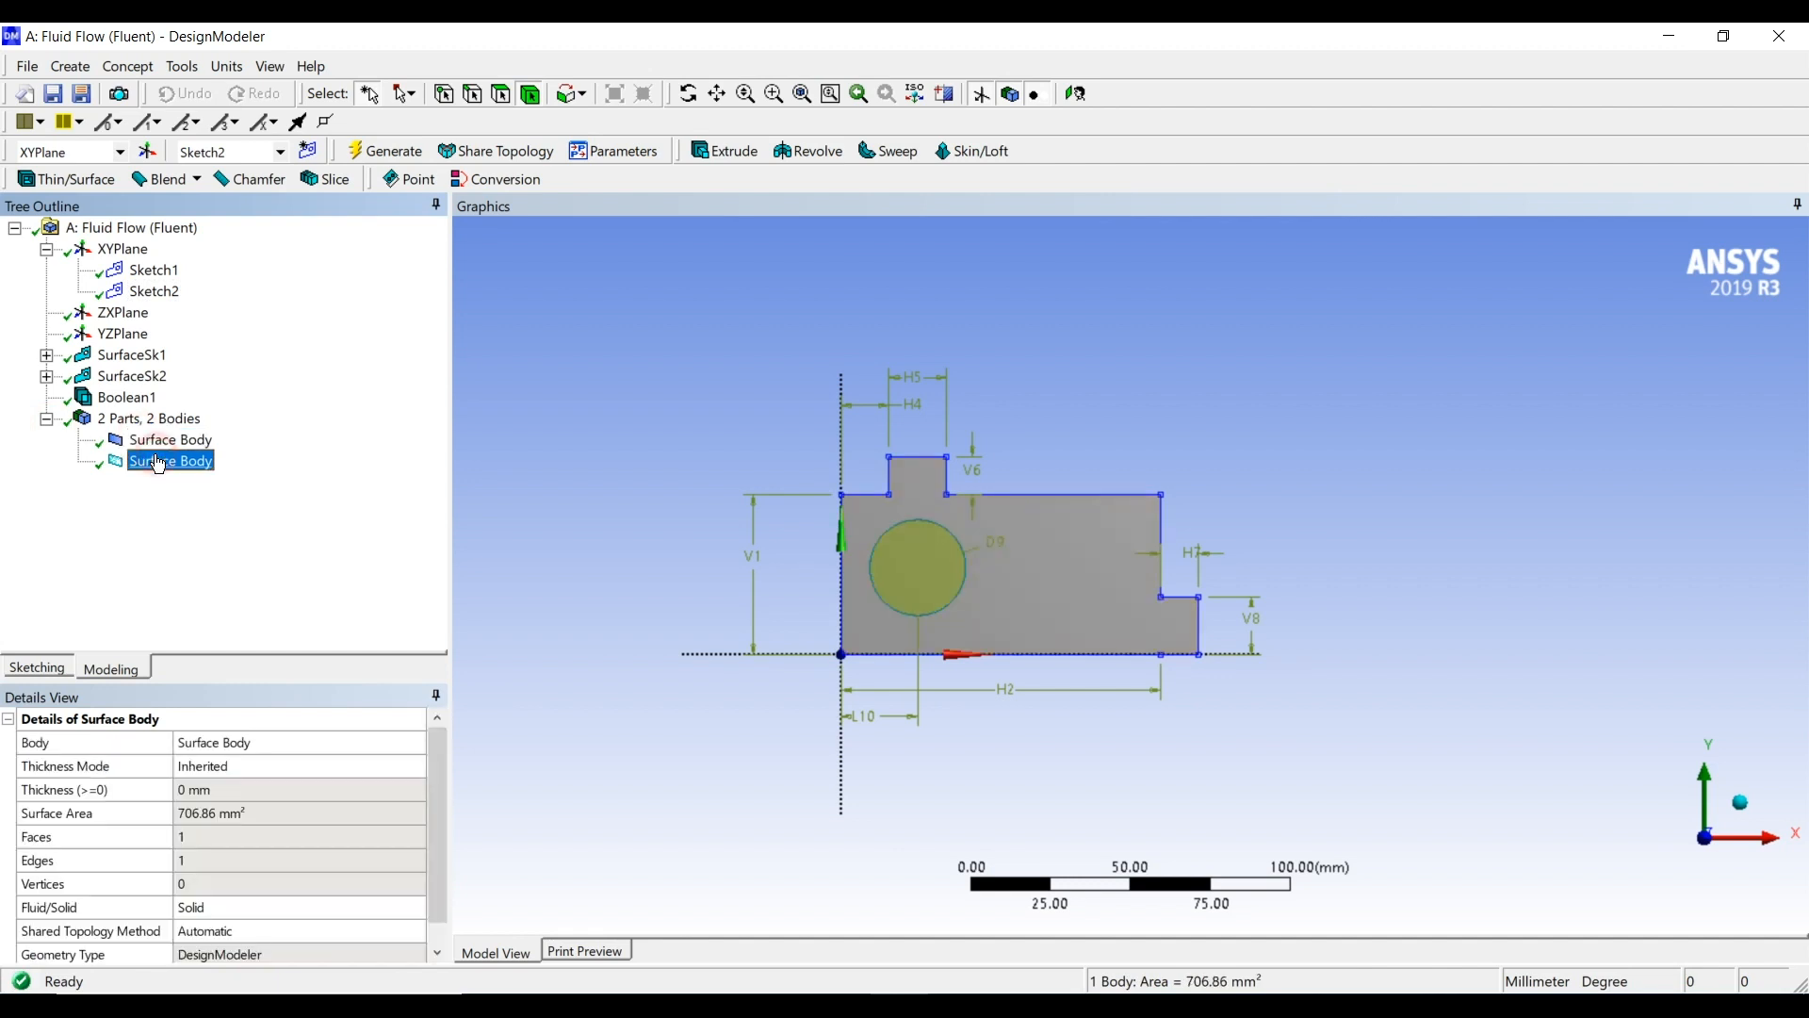
ctrl+click(156, 440)
right_click(154, 442)
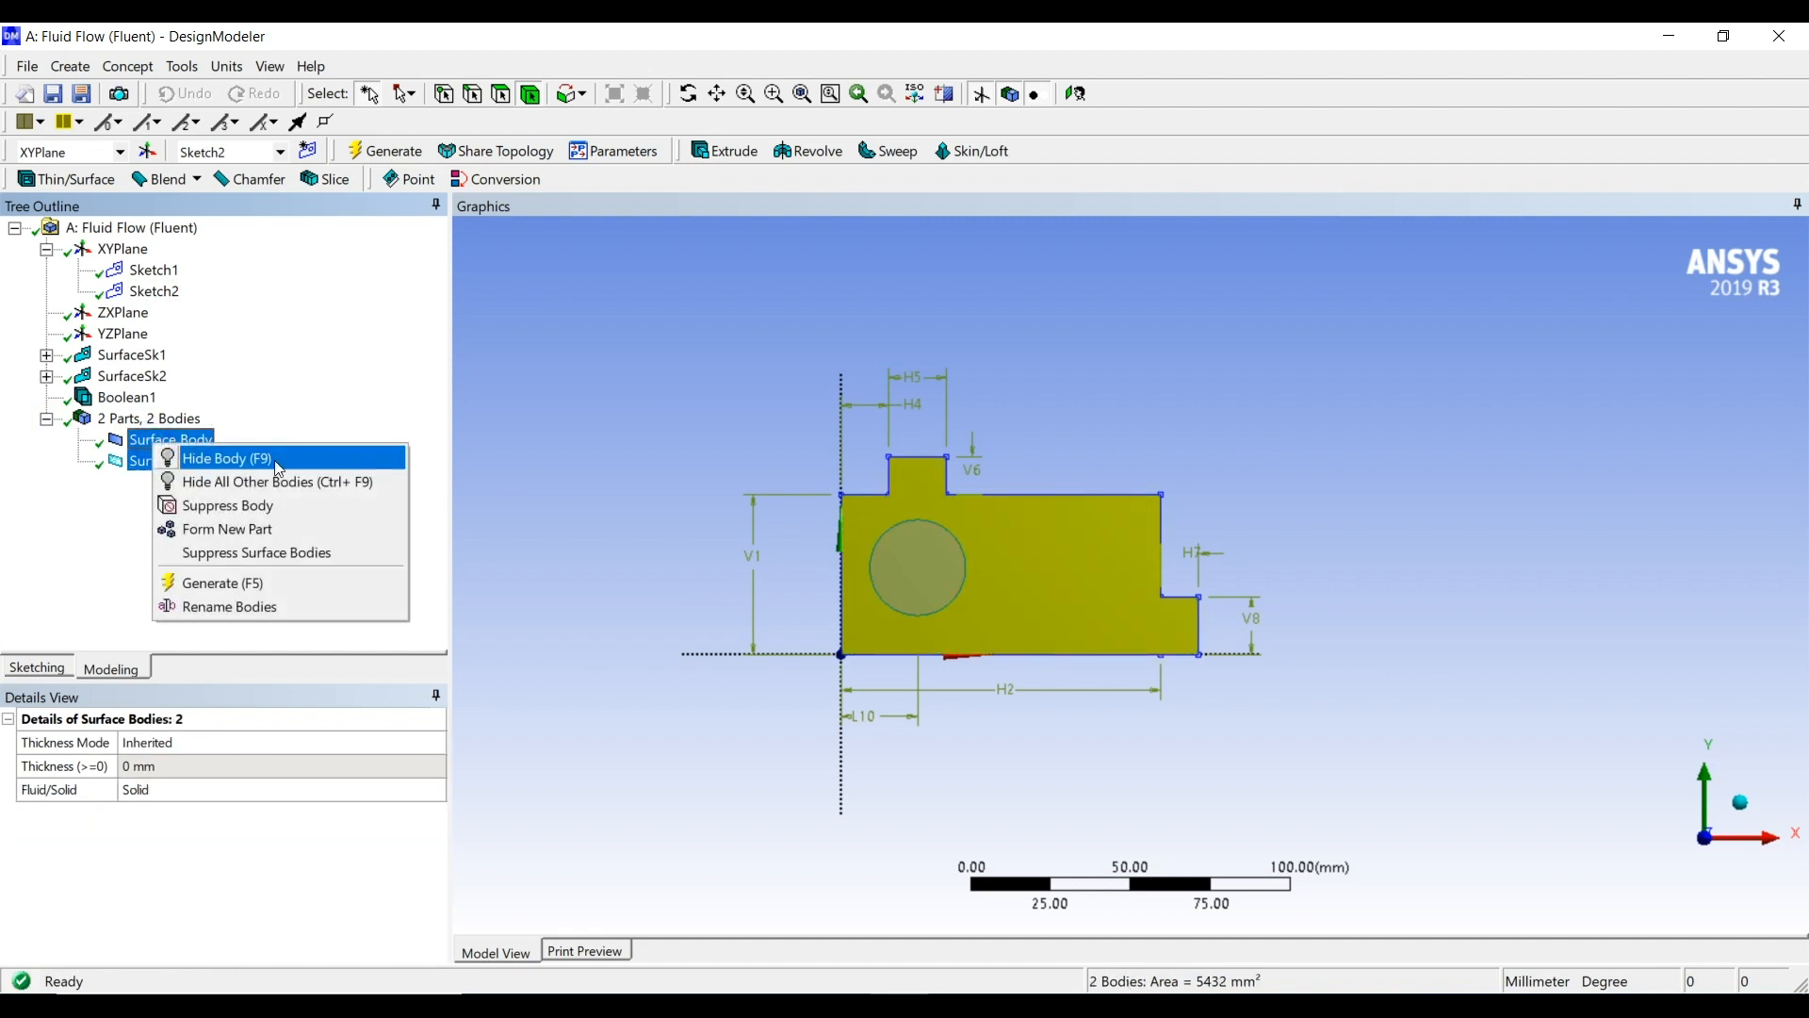
click(288, 529)
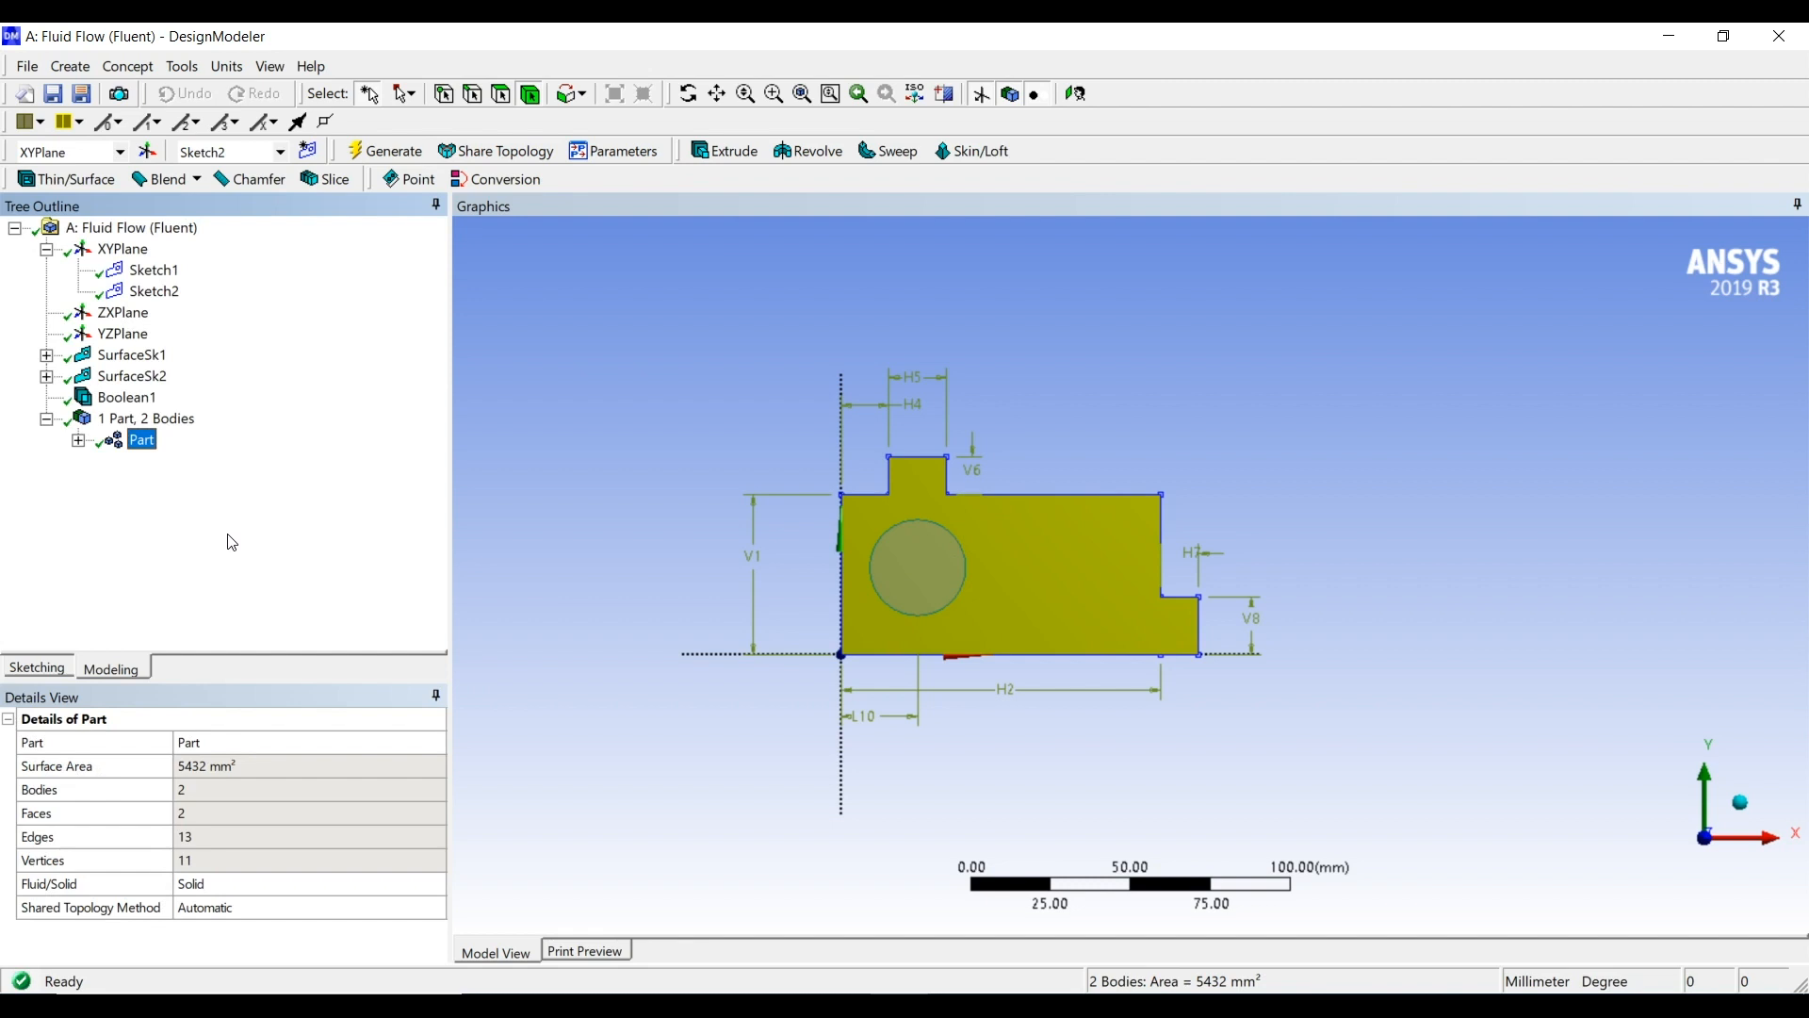
click(78, 440)
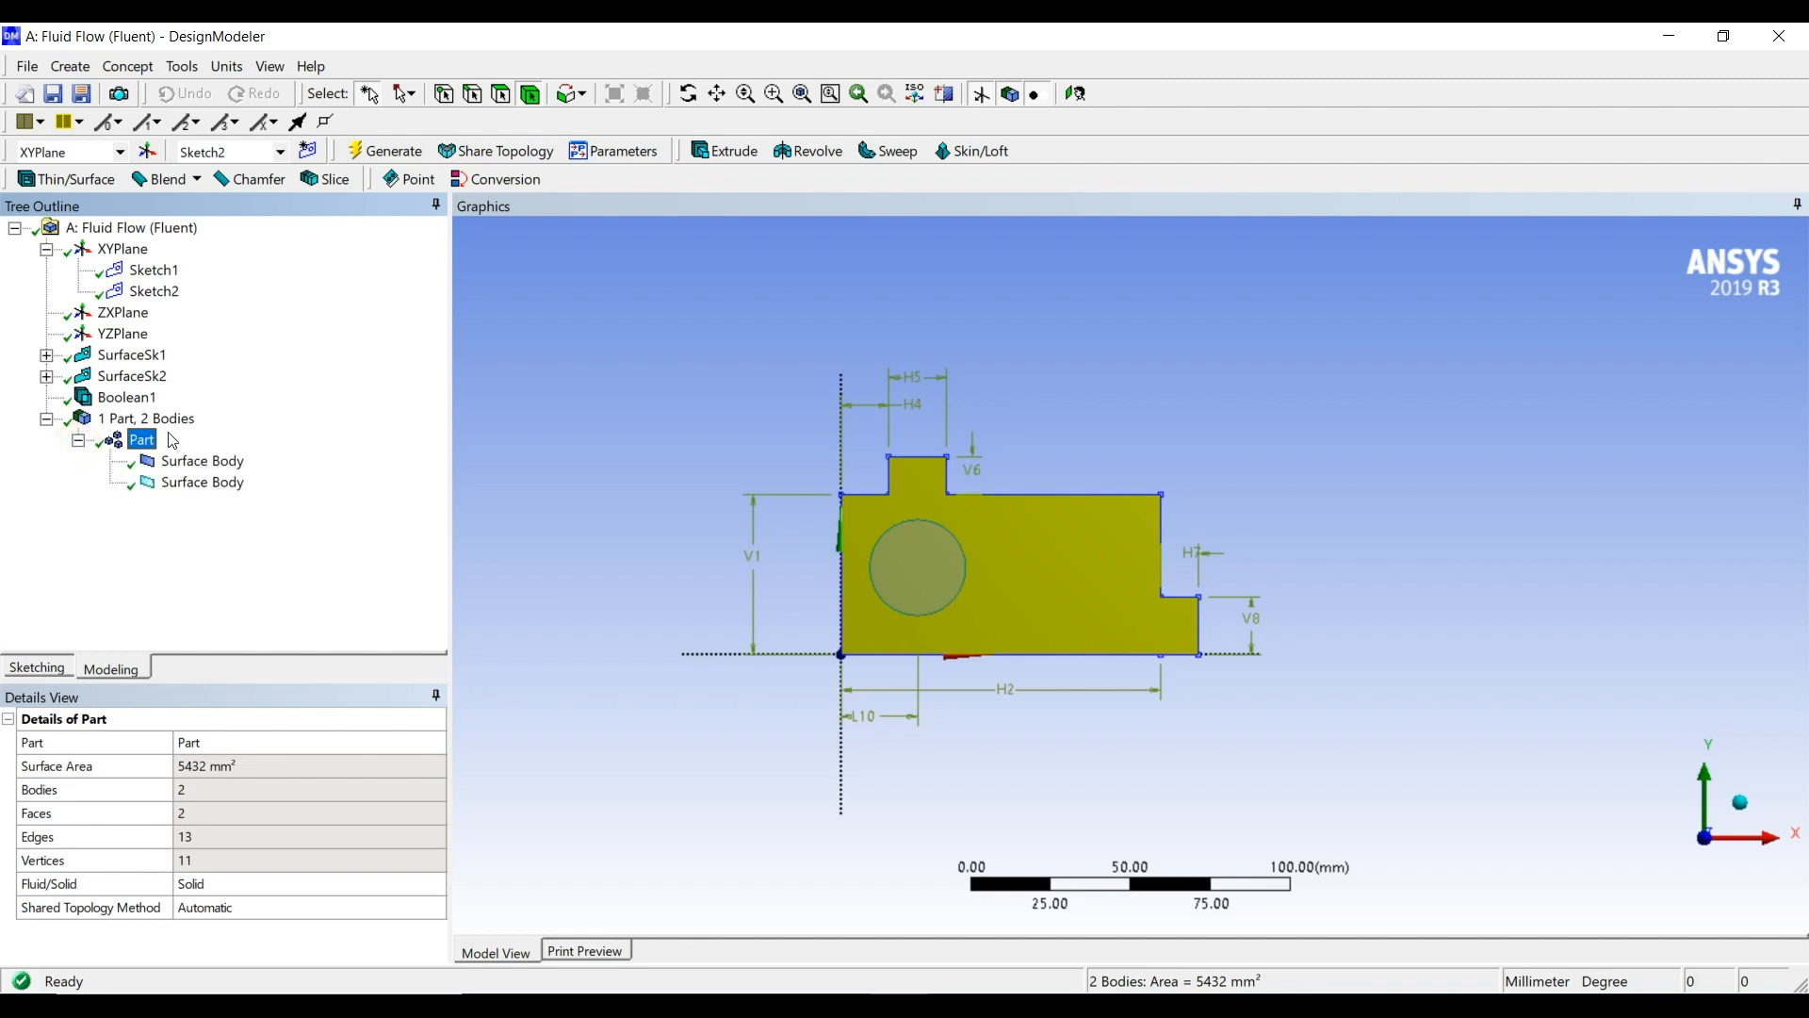
click(79, 441)
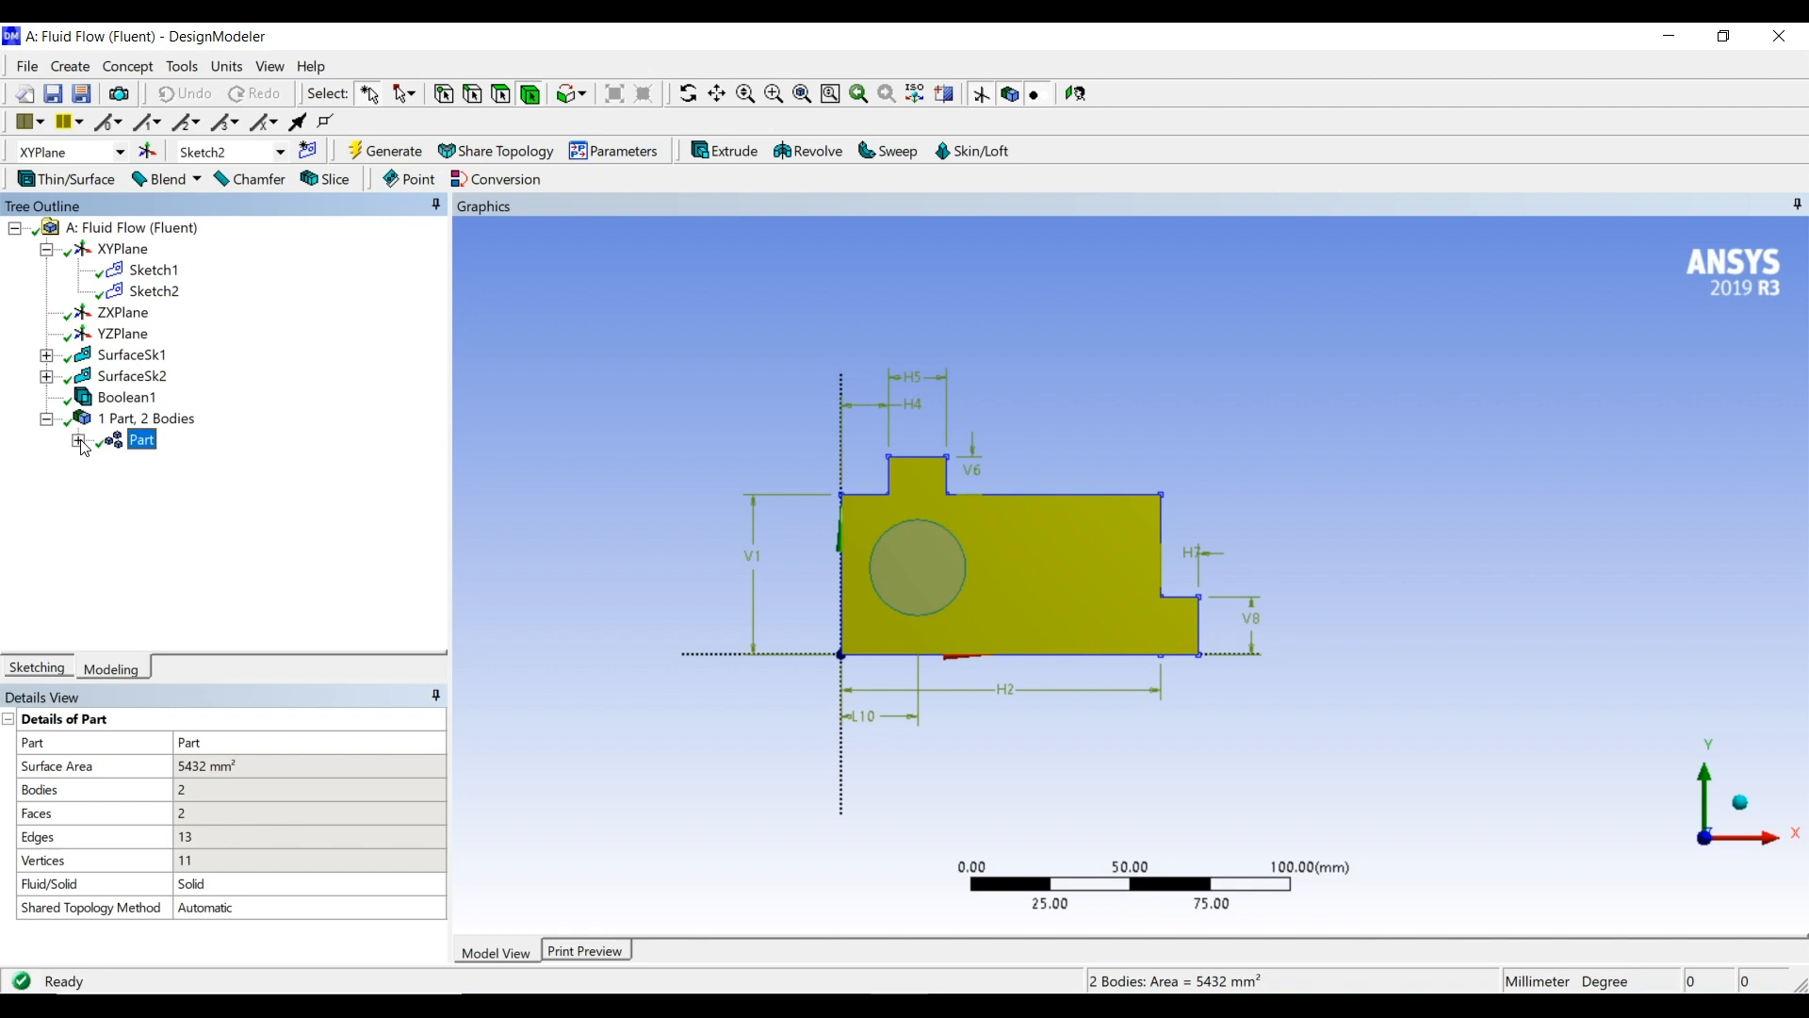
click(238, 481)
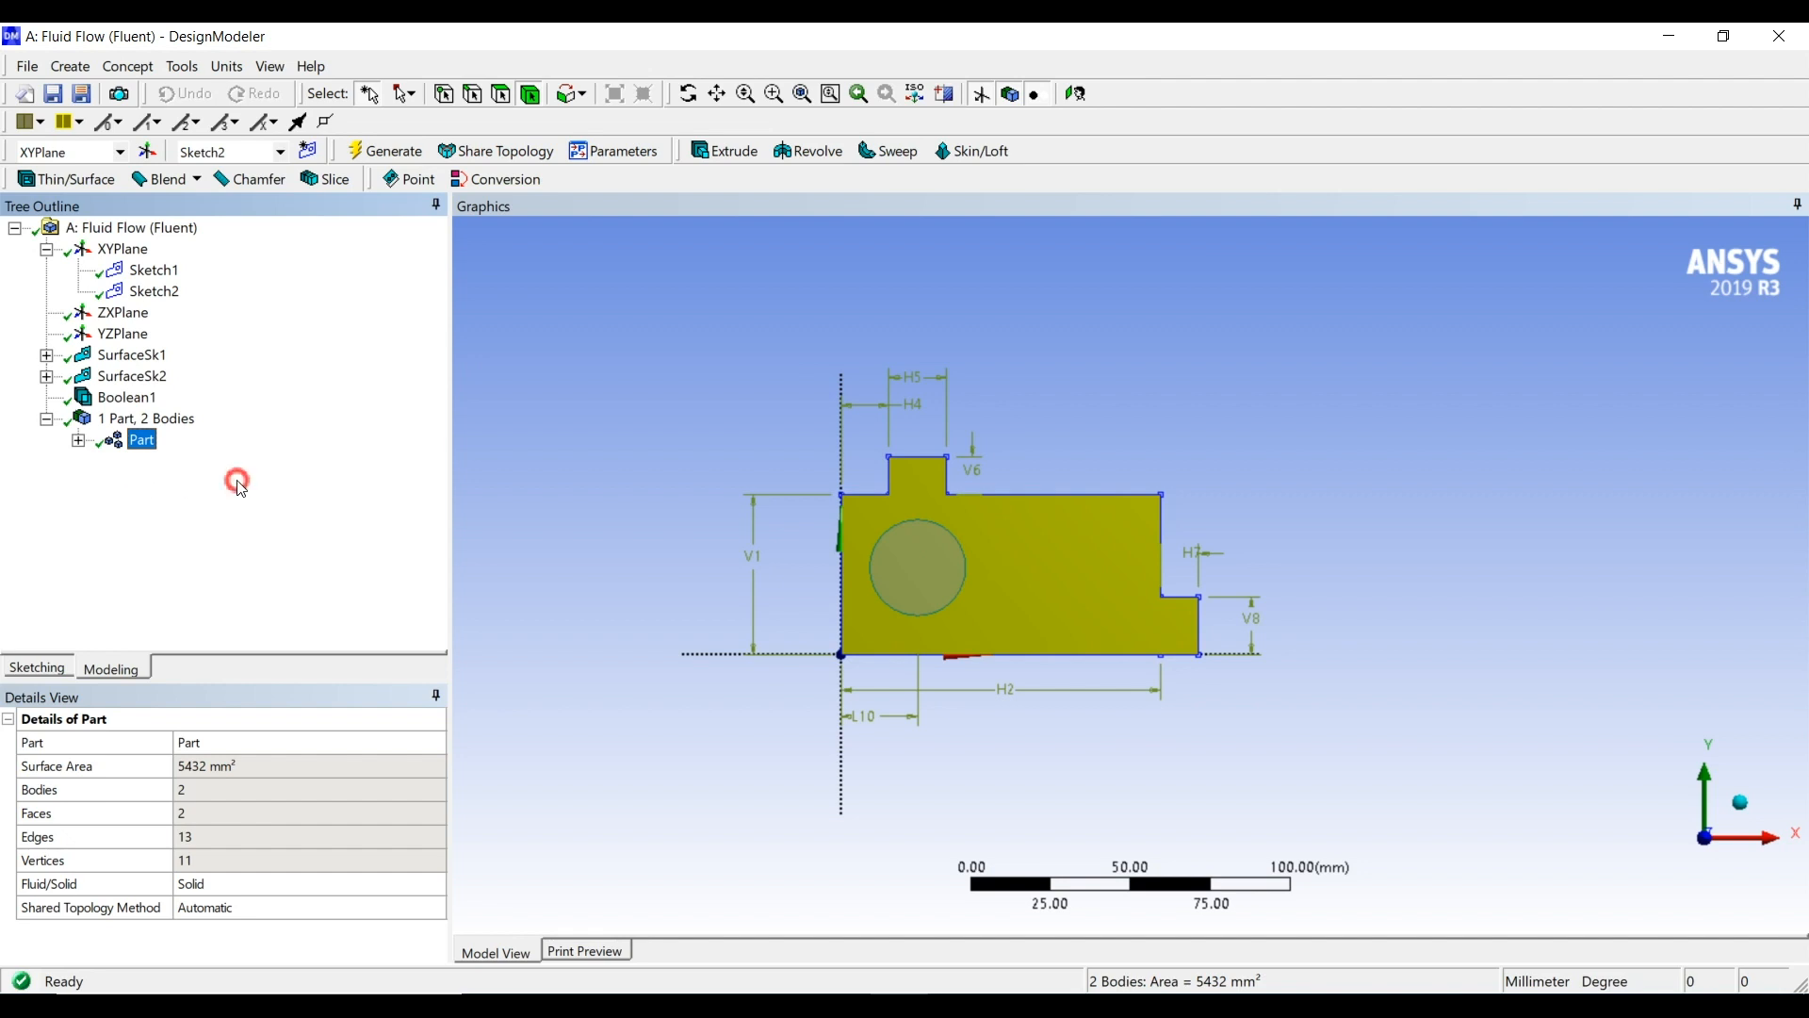
click(629, 539)
click(141, 440)
Rename the large outer surface body inside the part as Air_body
click(78, 440)
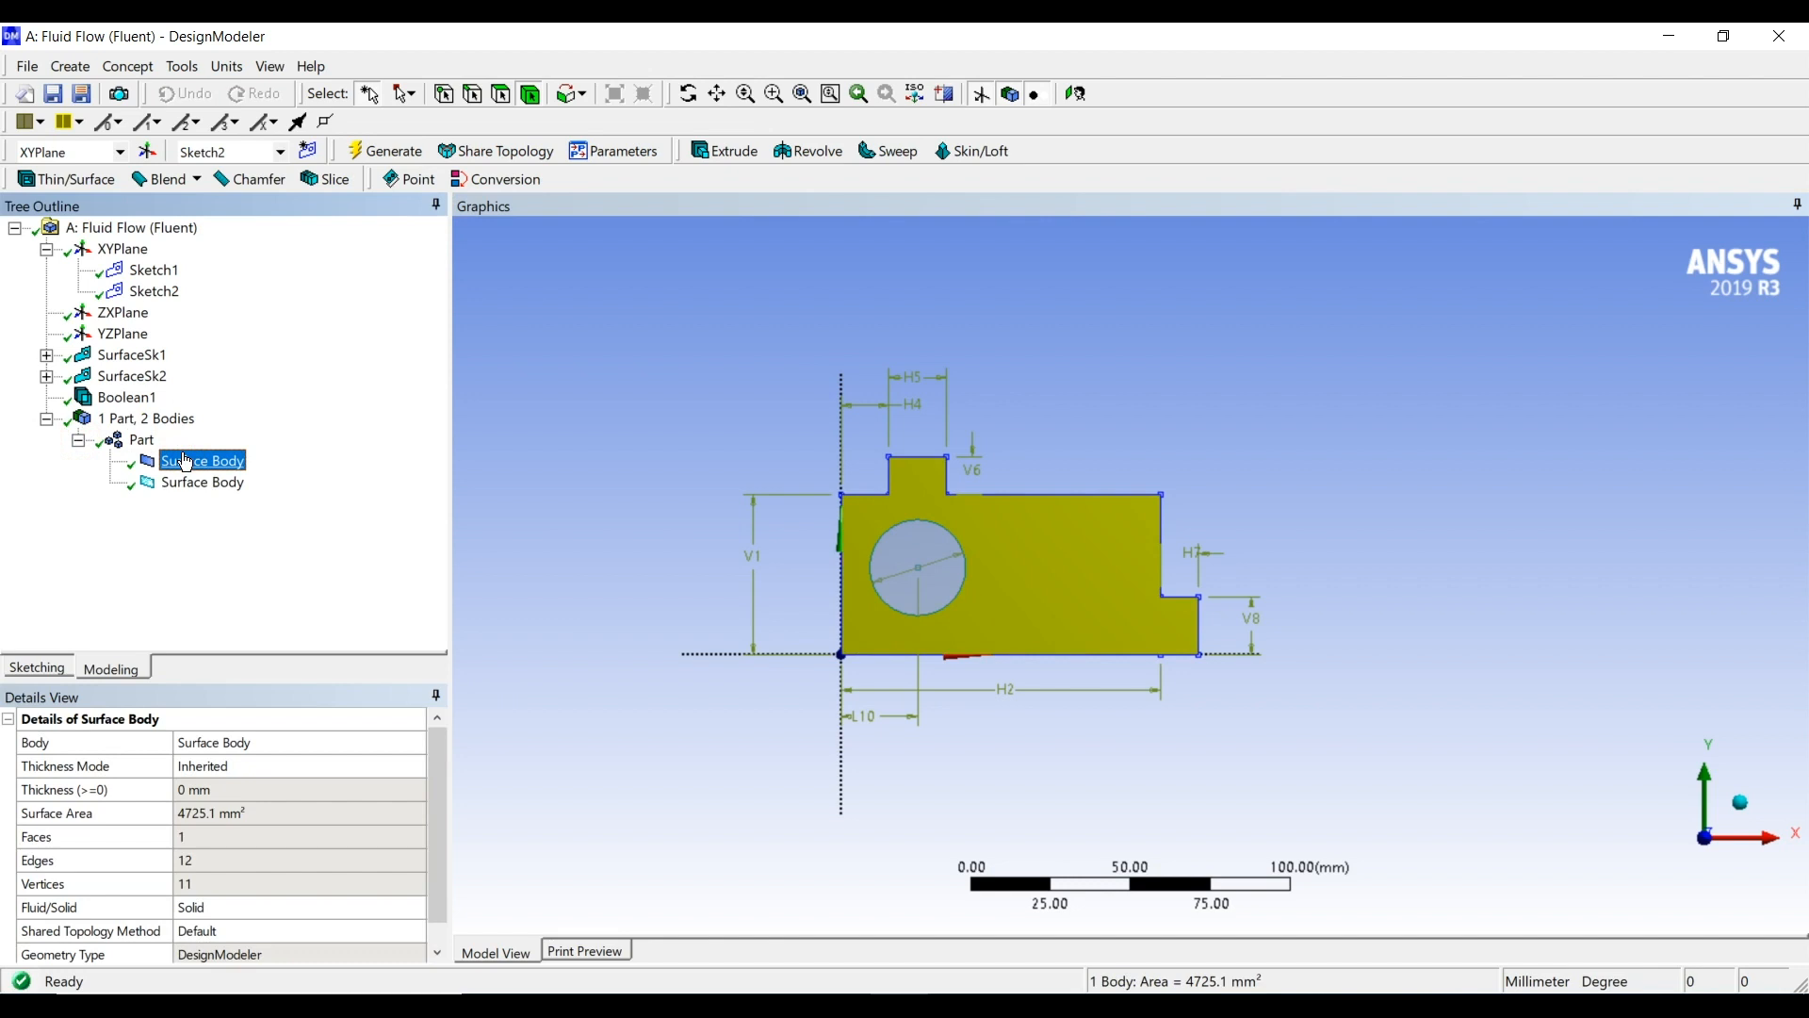
click(186, 461)
text(Air)
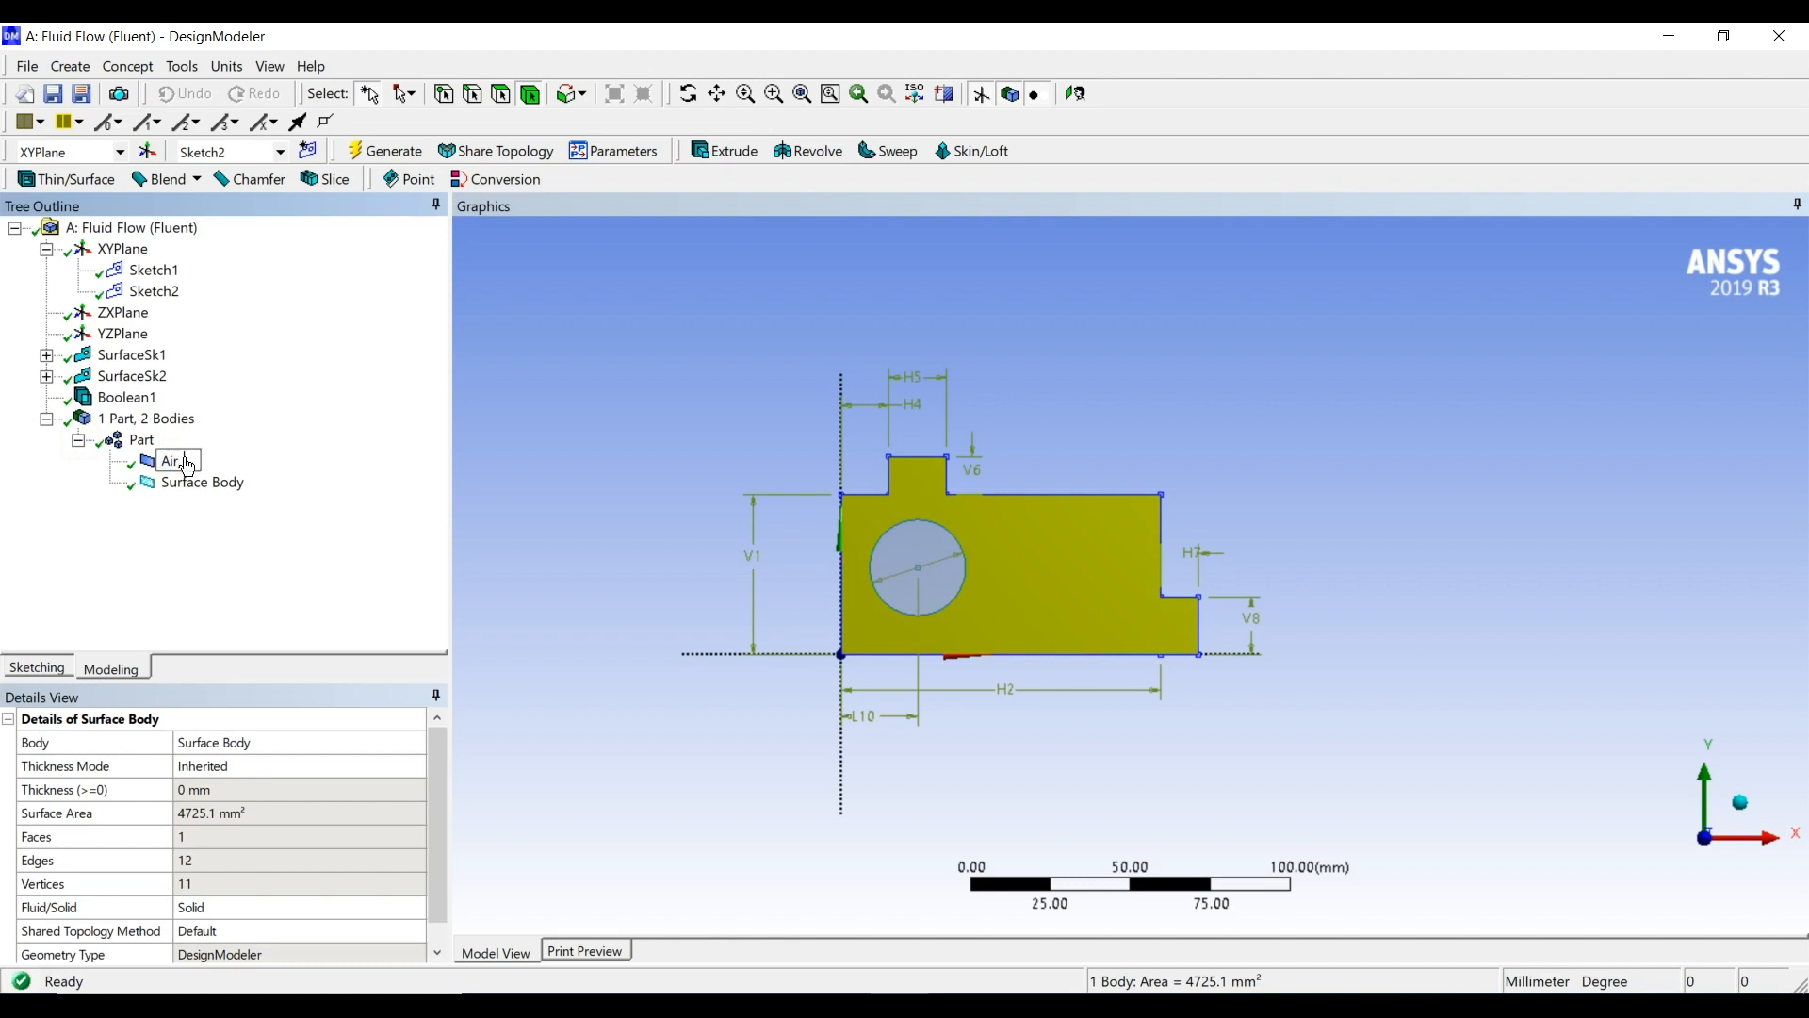
text(_body)
key(Return)
Rename the circular surface body in the part as Circle_body
click(198, 483)
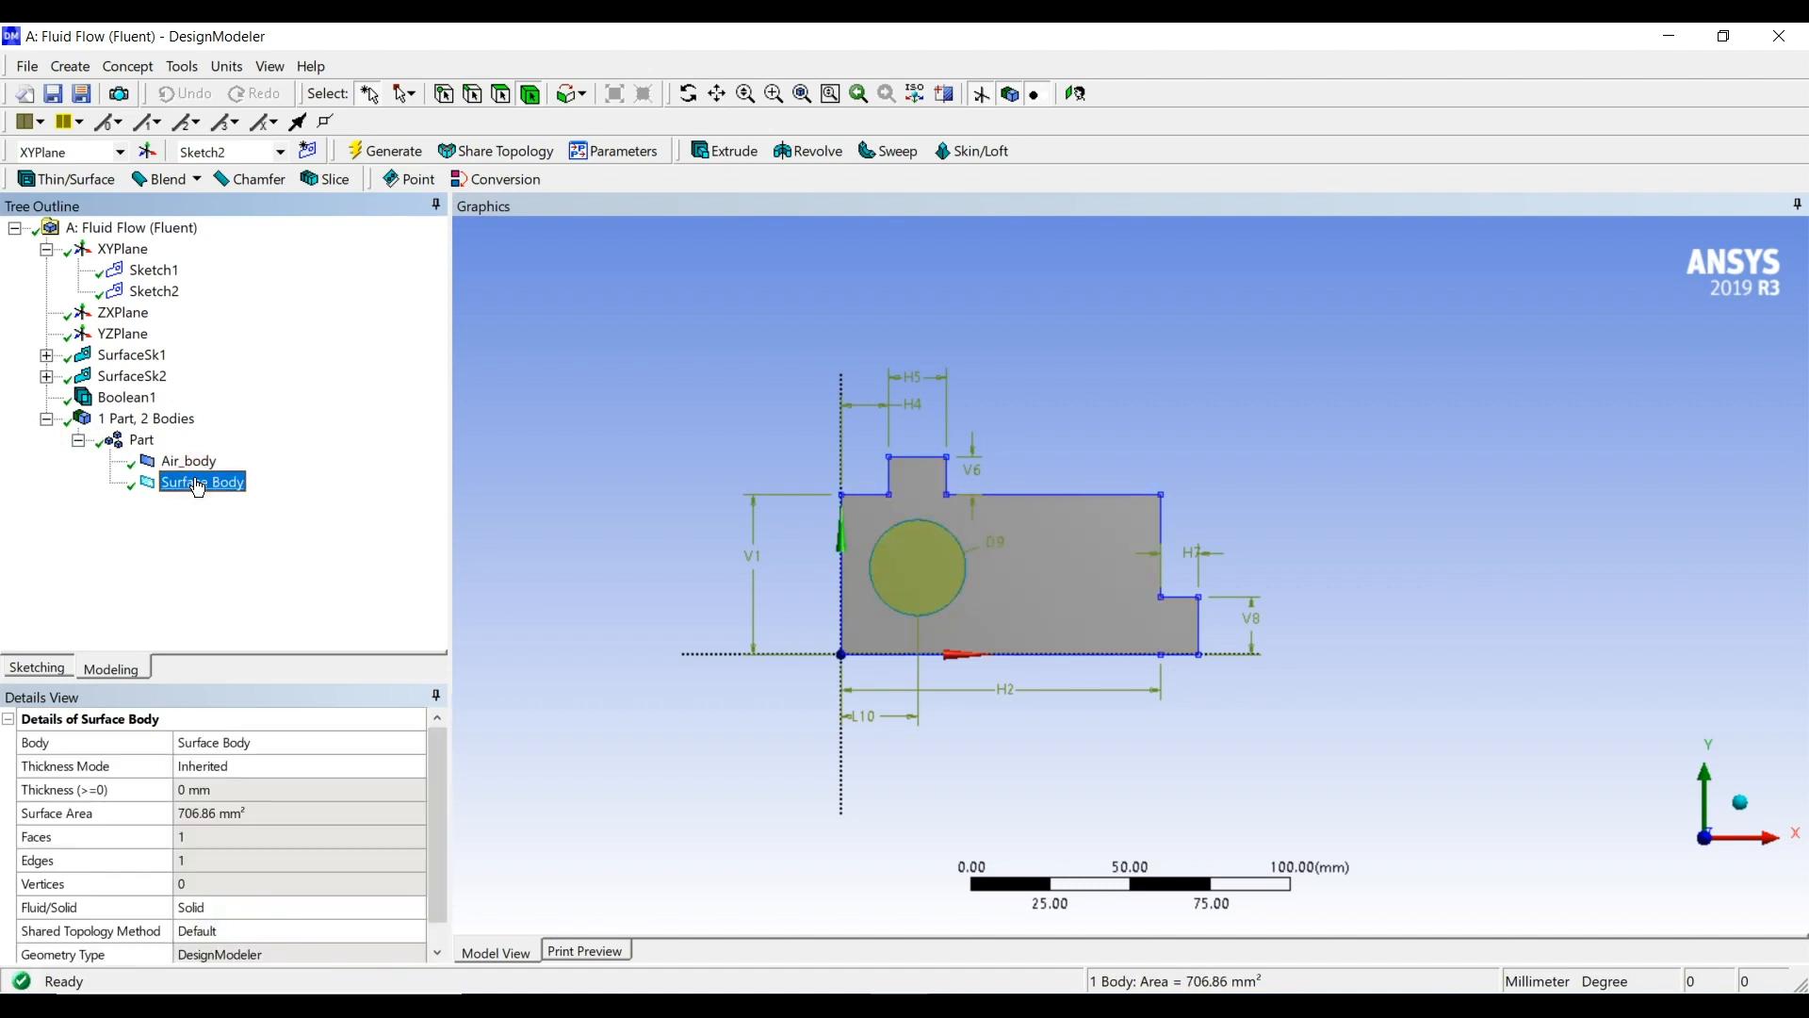
click(198, 483)
text(C)
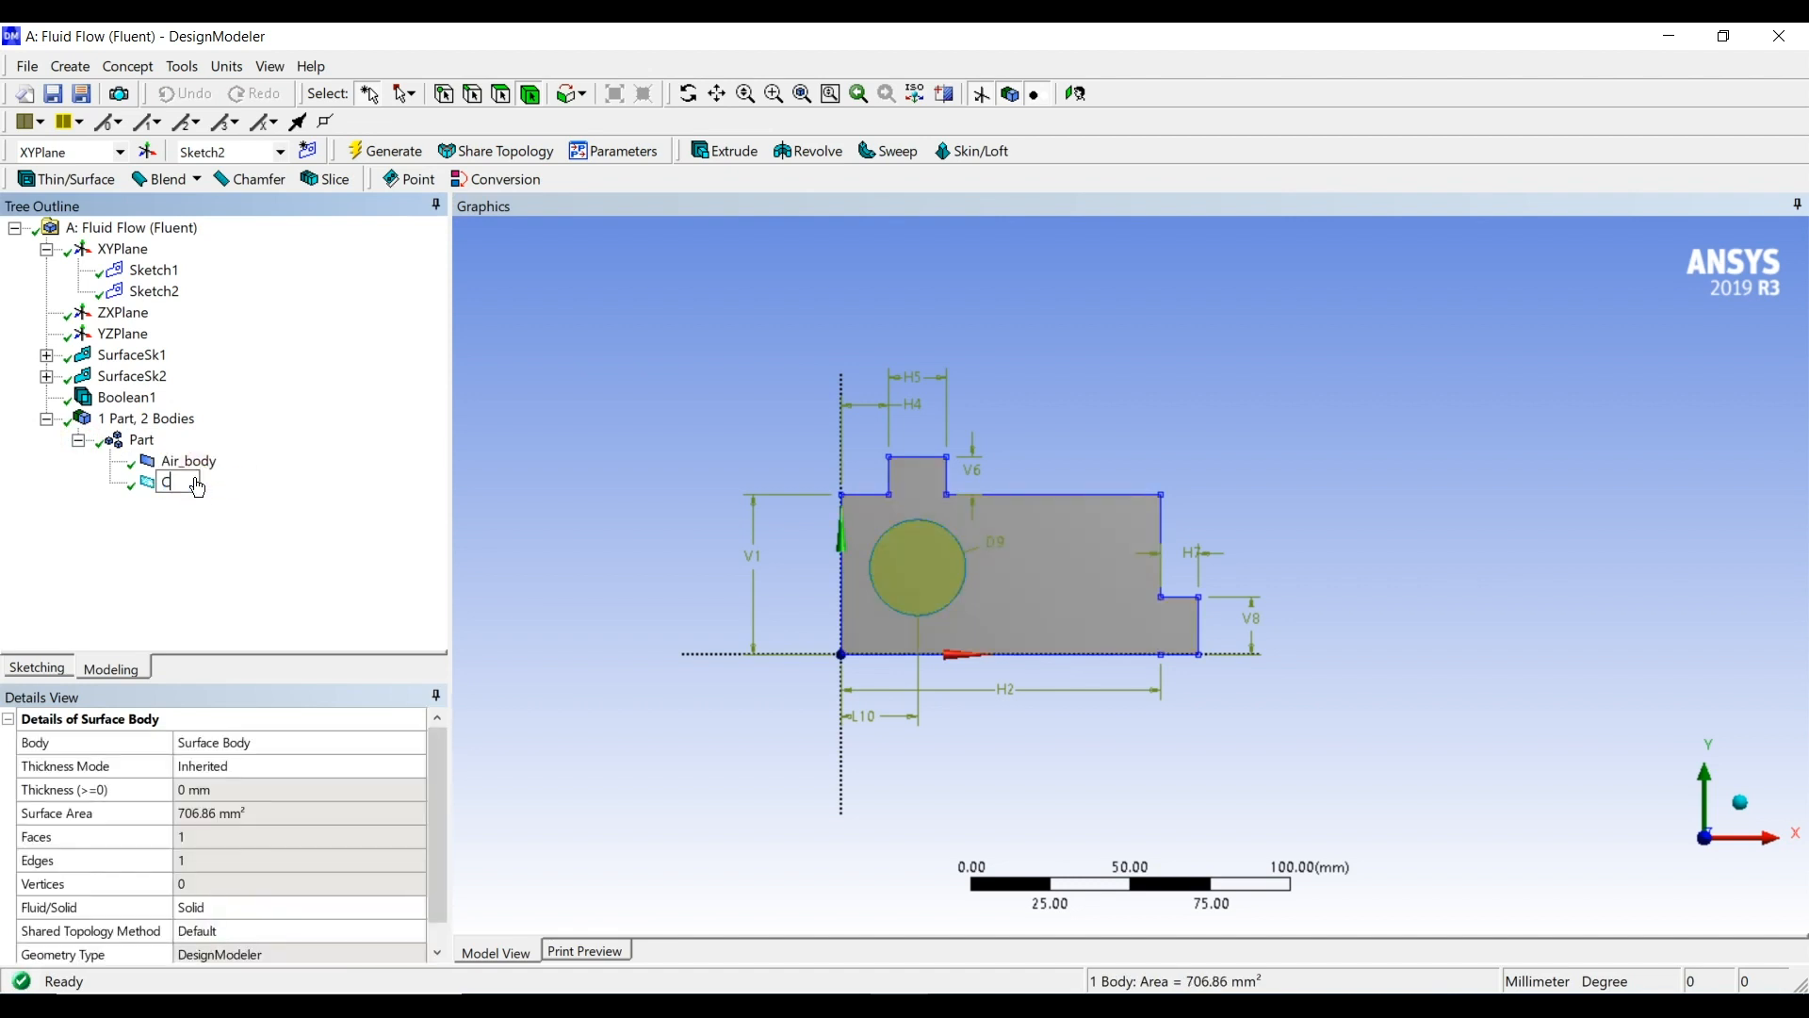
text(ircle_bo)
text(dy)
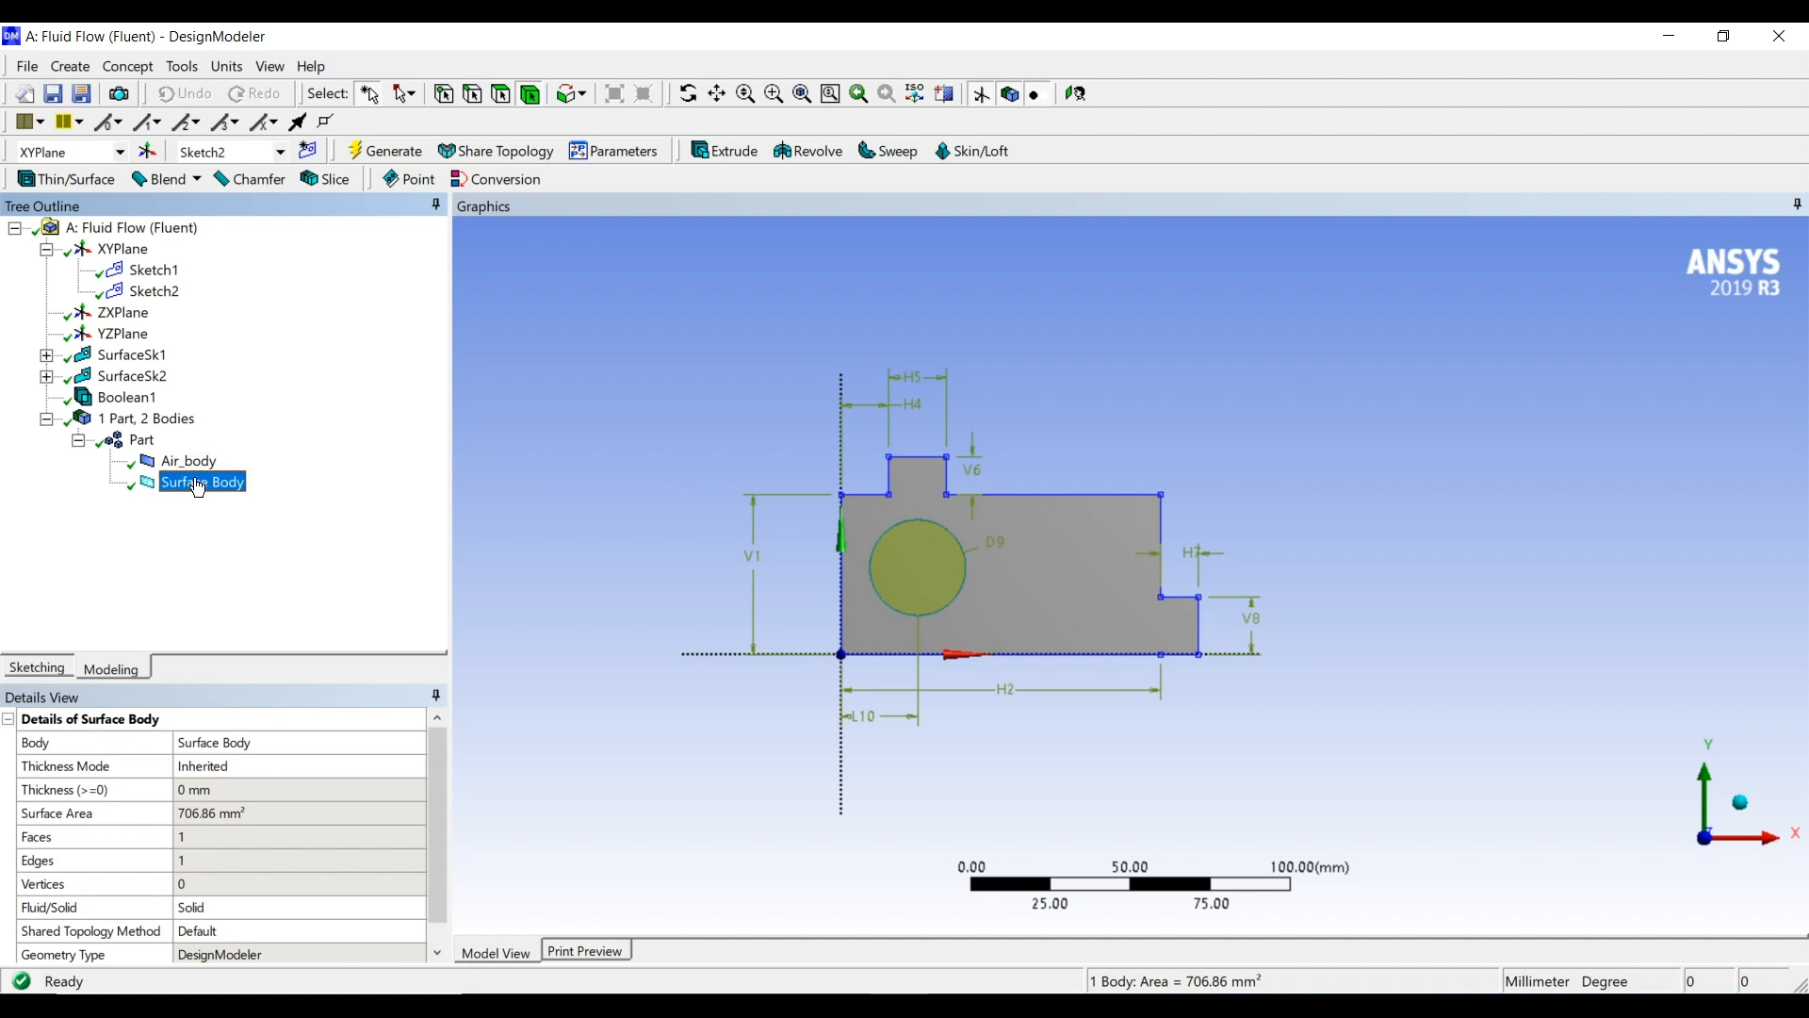
key(Return)
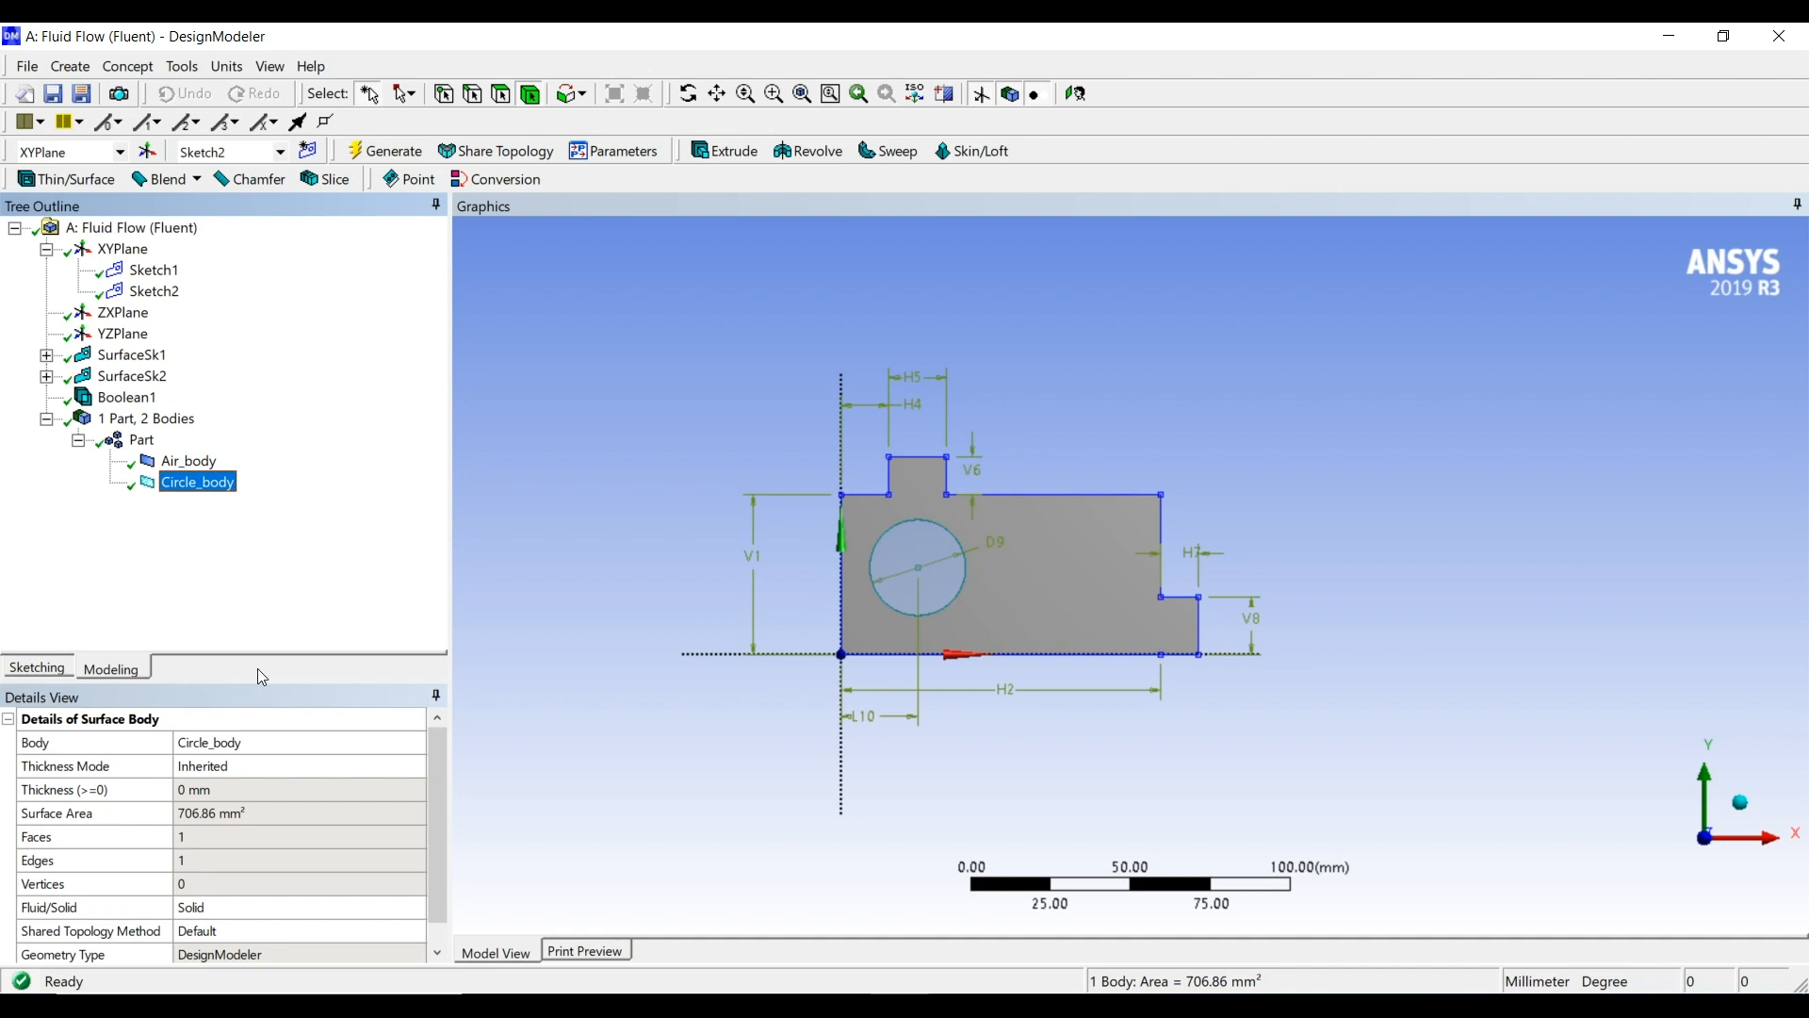
Set the Fluid/Solid property of Air_body to Fluid and review the details of Circle_body
click(189, 462)
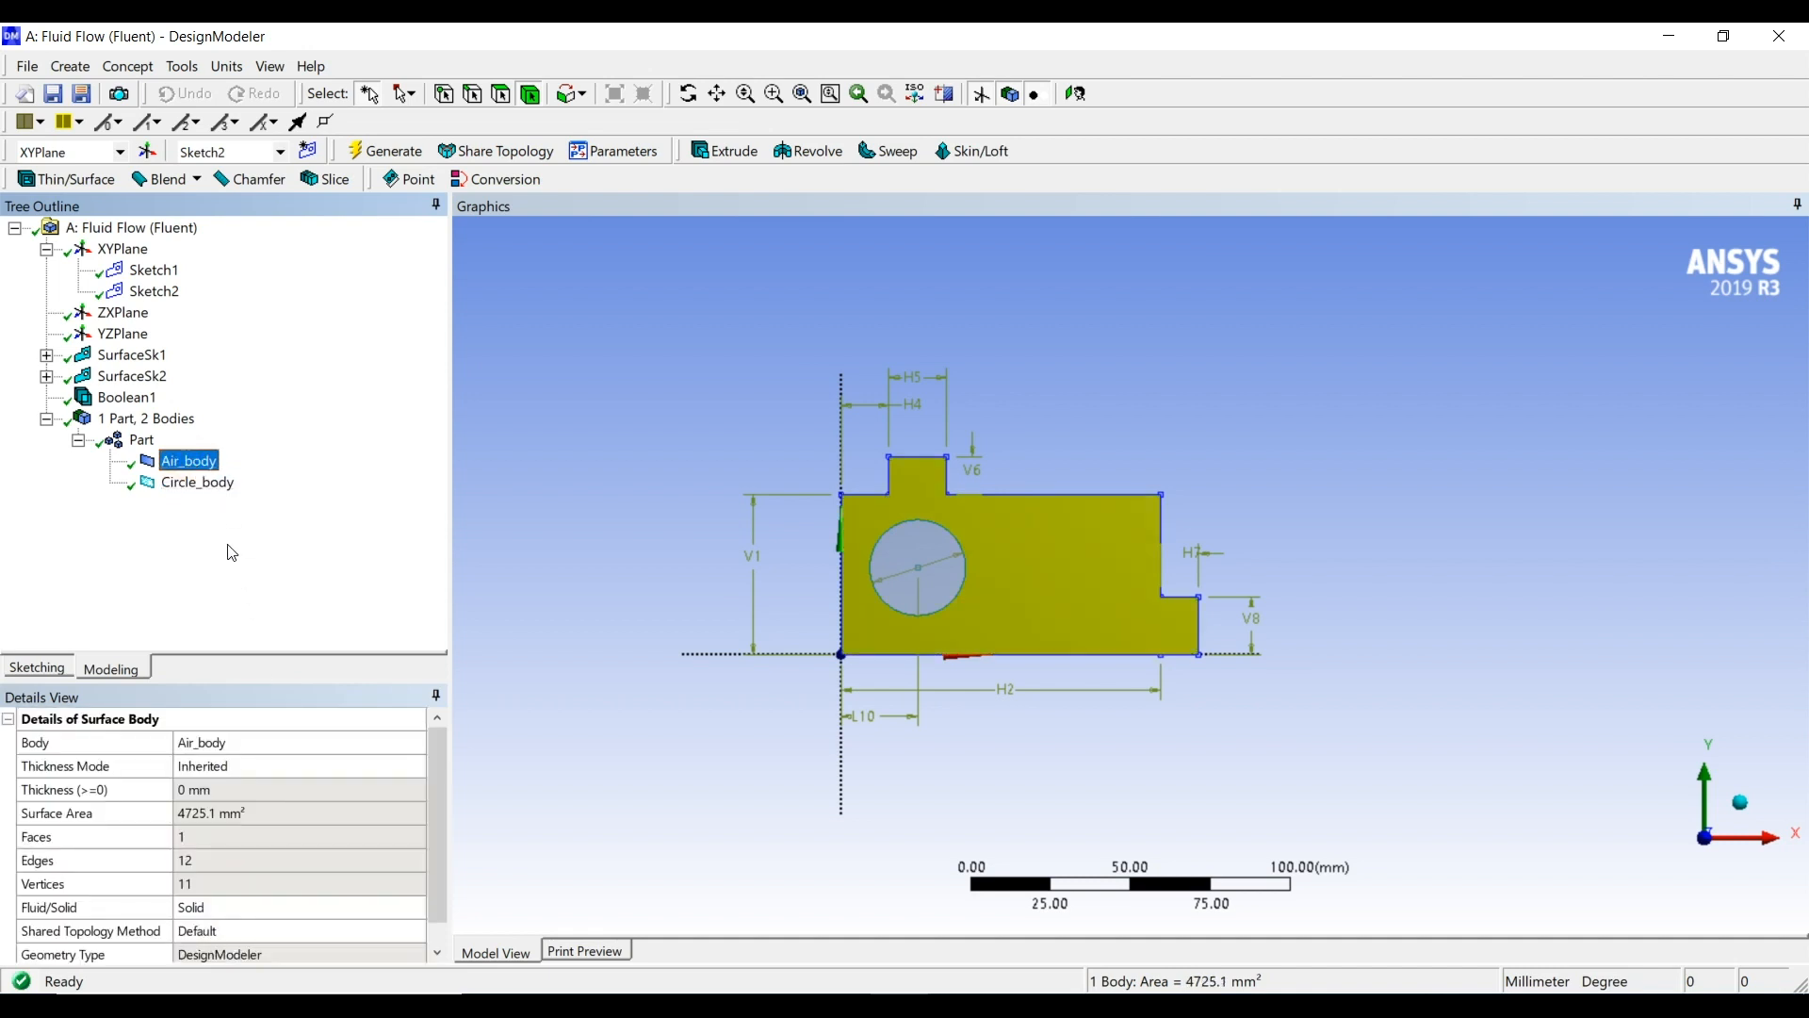
click(370, 911)
click(407, 910)
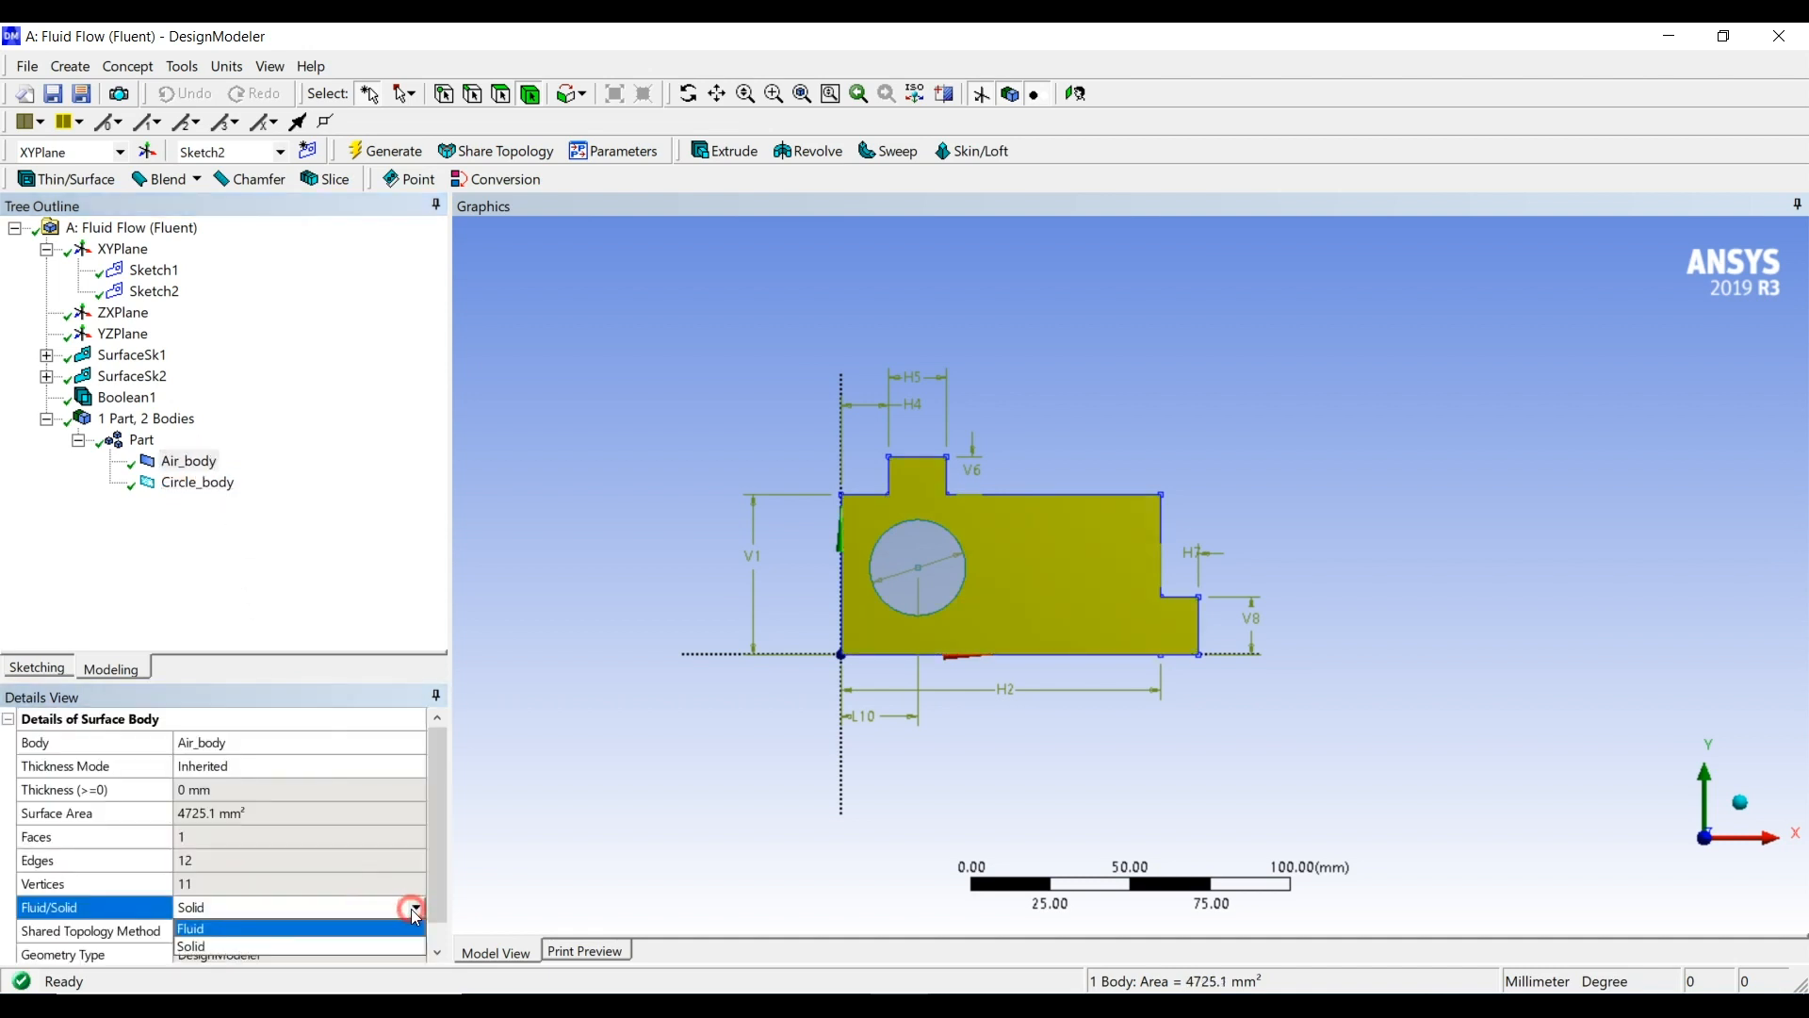
click(327, 937)
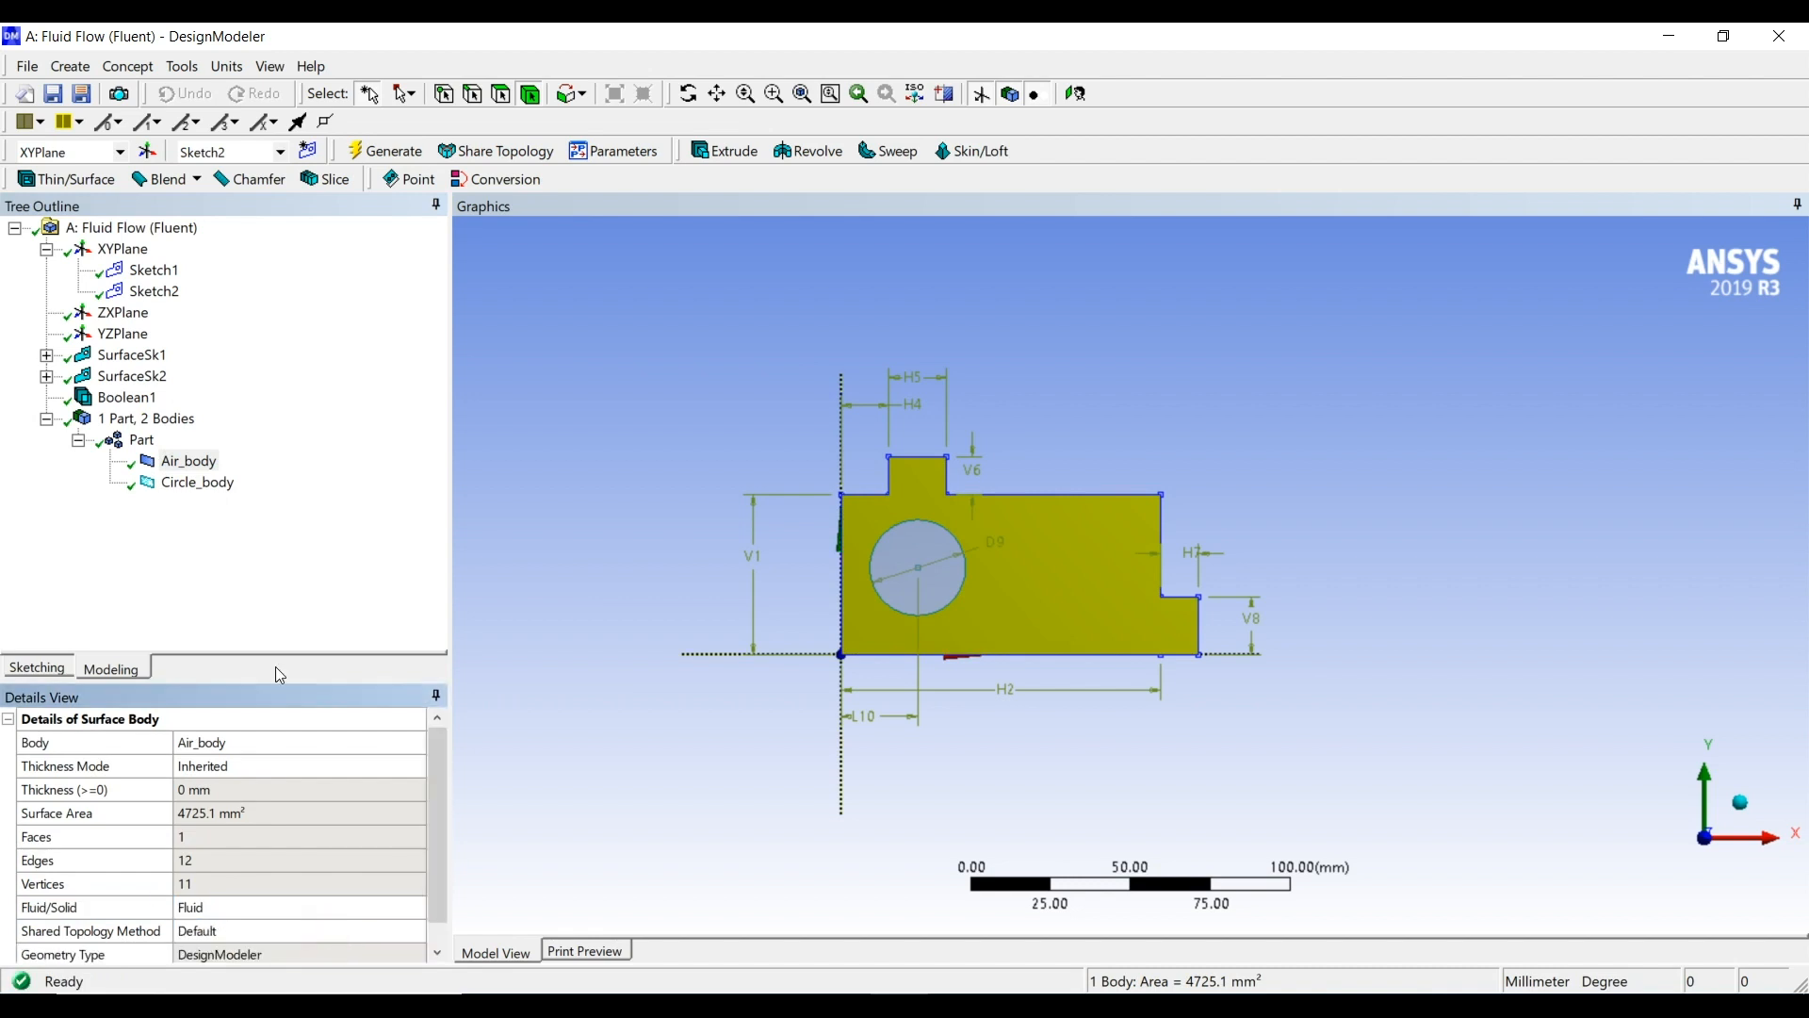
click(188, 484)
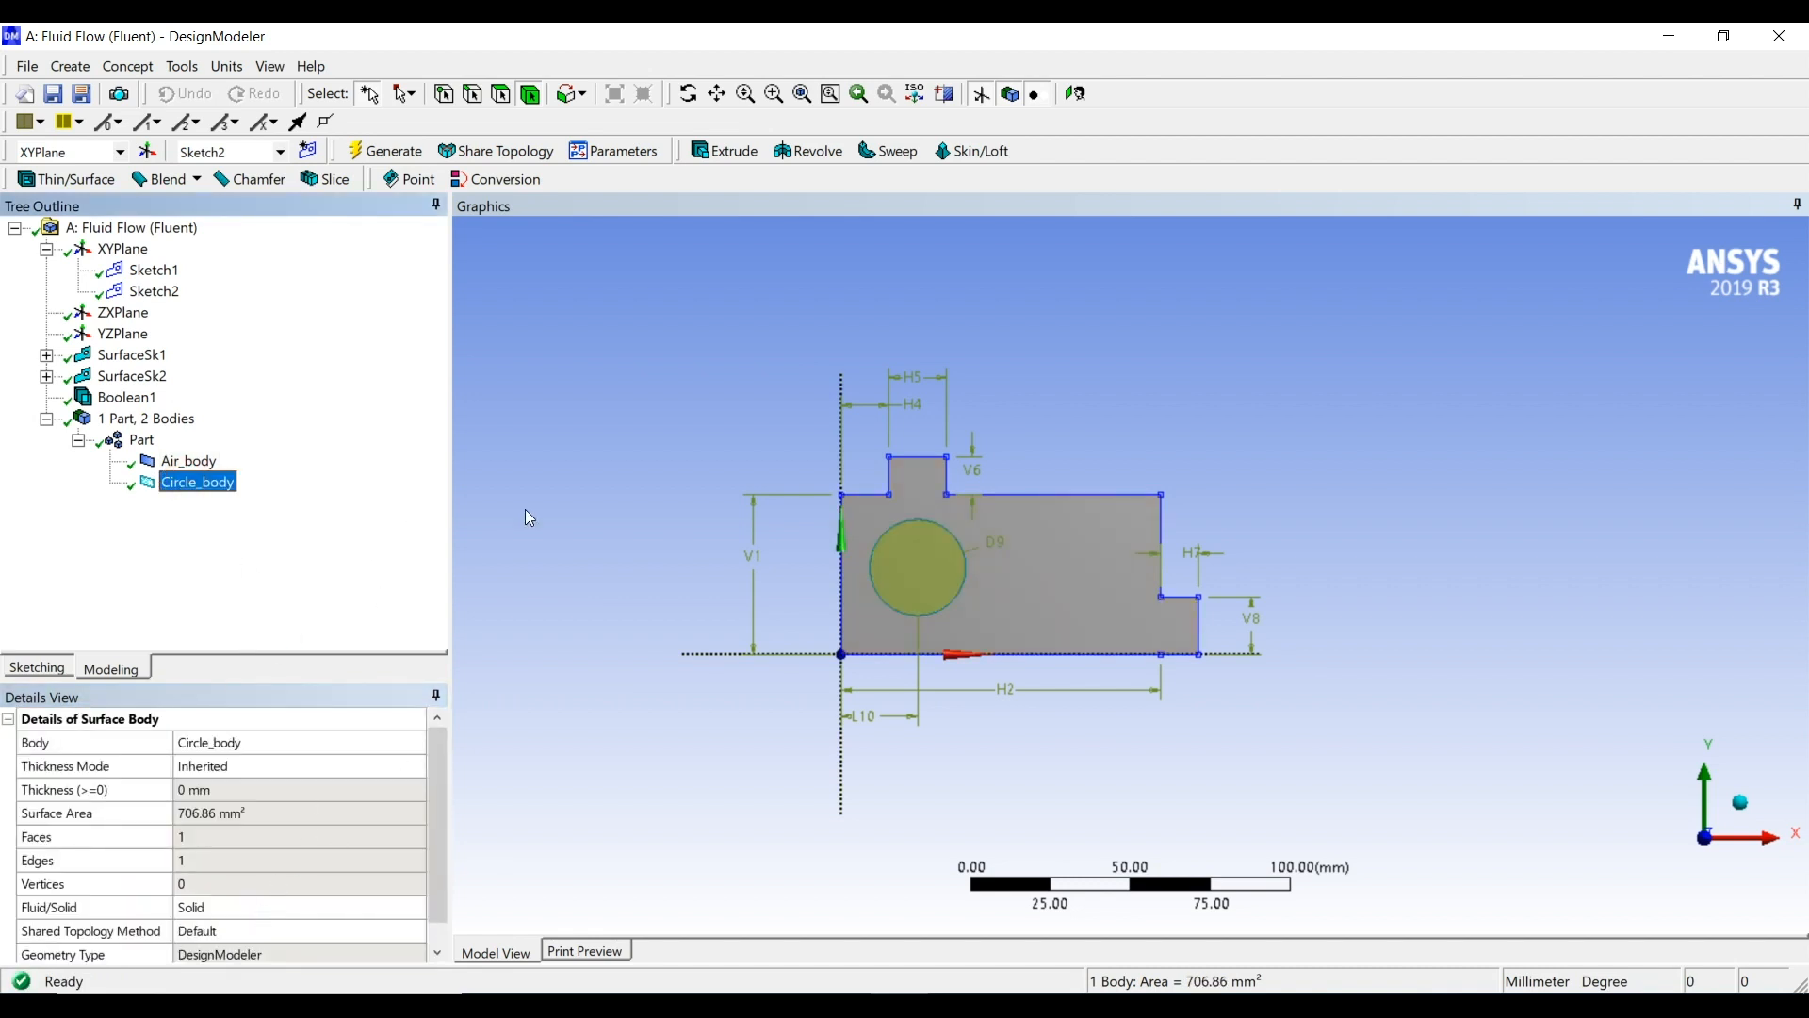
Close DesignModeler and open the Mesh cell of the Fluid Flow (Fluent) system from Workbench in Meshing
click(1780, 37)
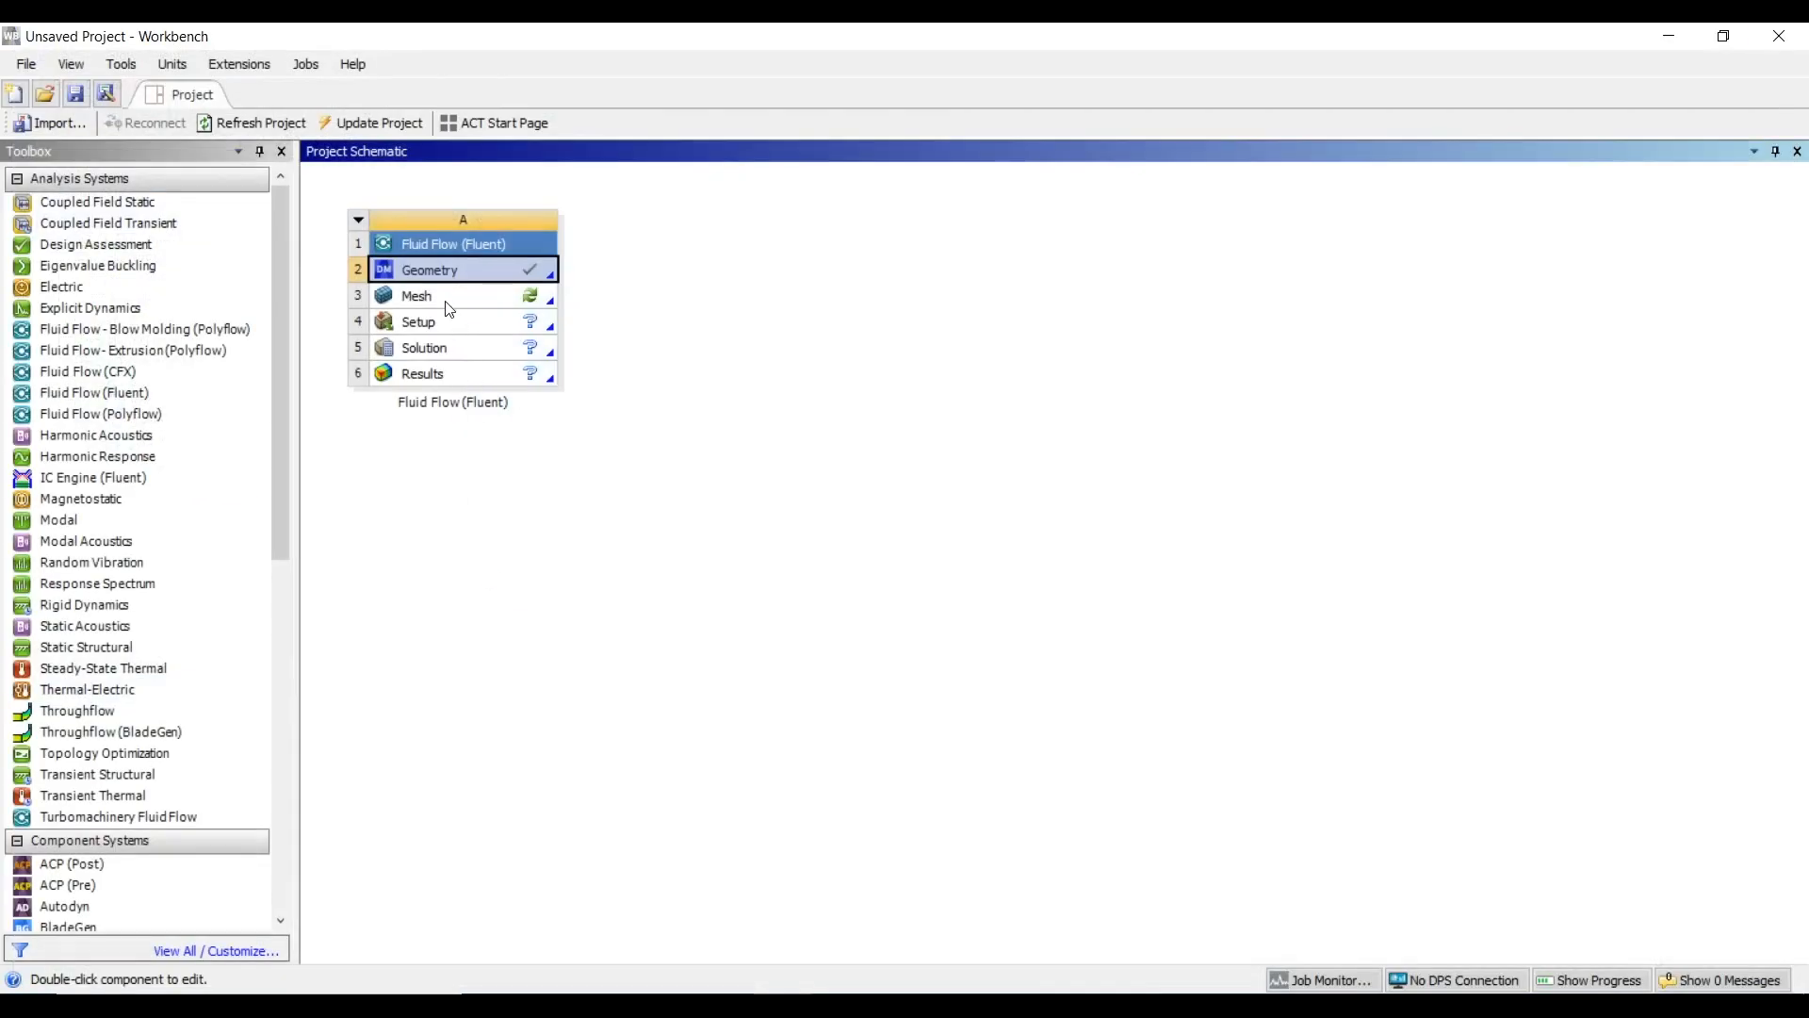
double_click(443, 297)
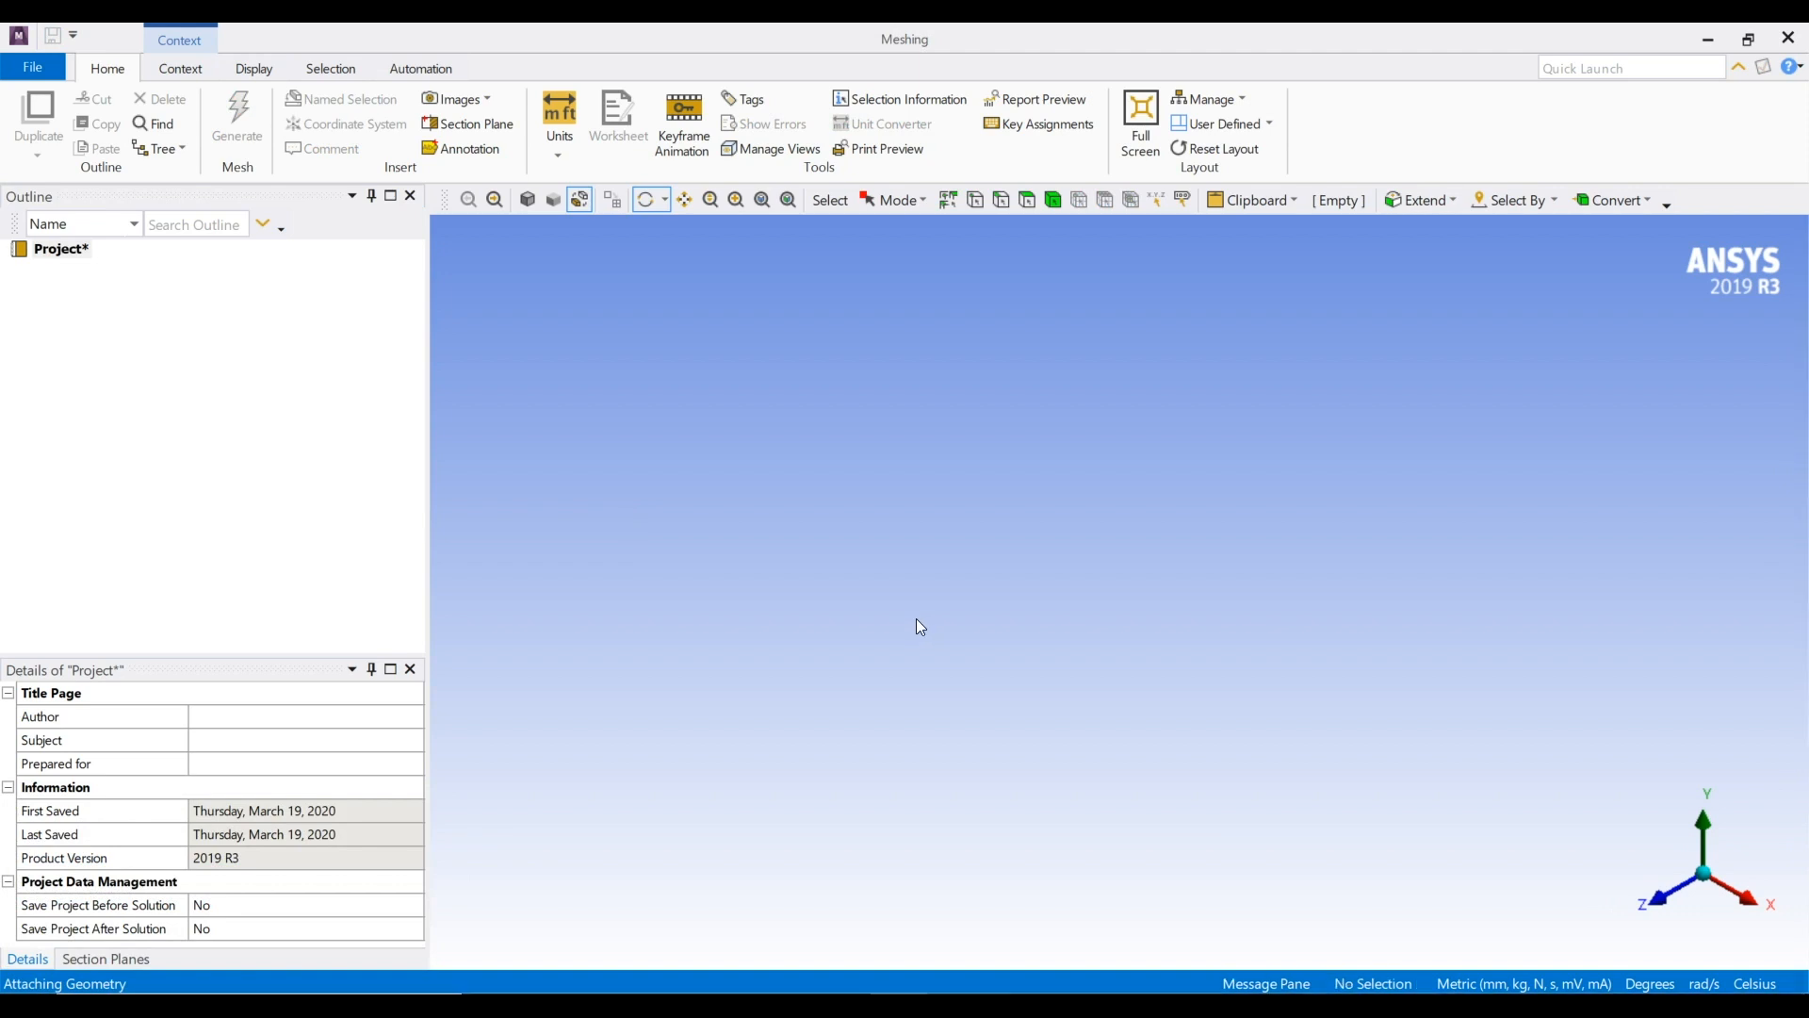
click(1658, 901)
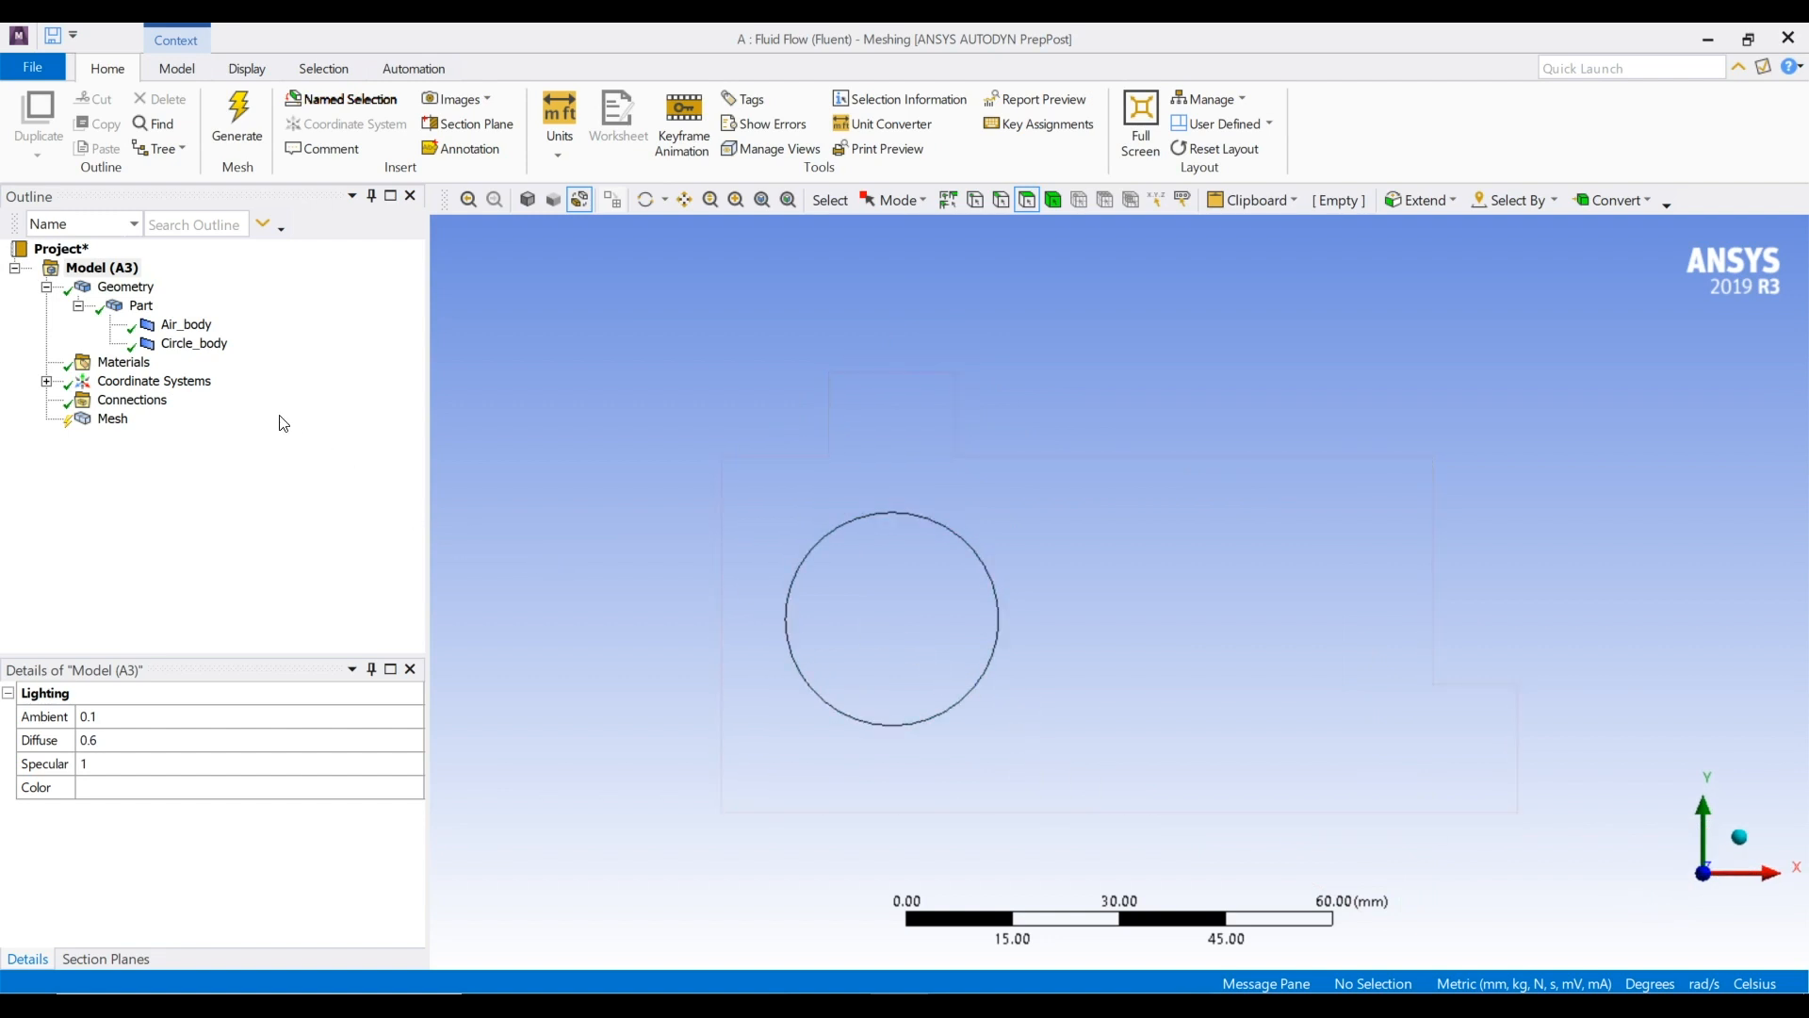
Set the global mesh element size to 1 mm and generate the mesh
click(111, 420)
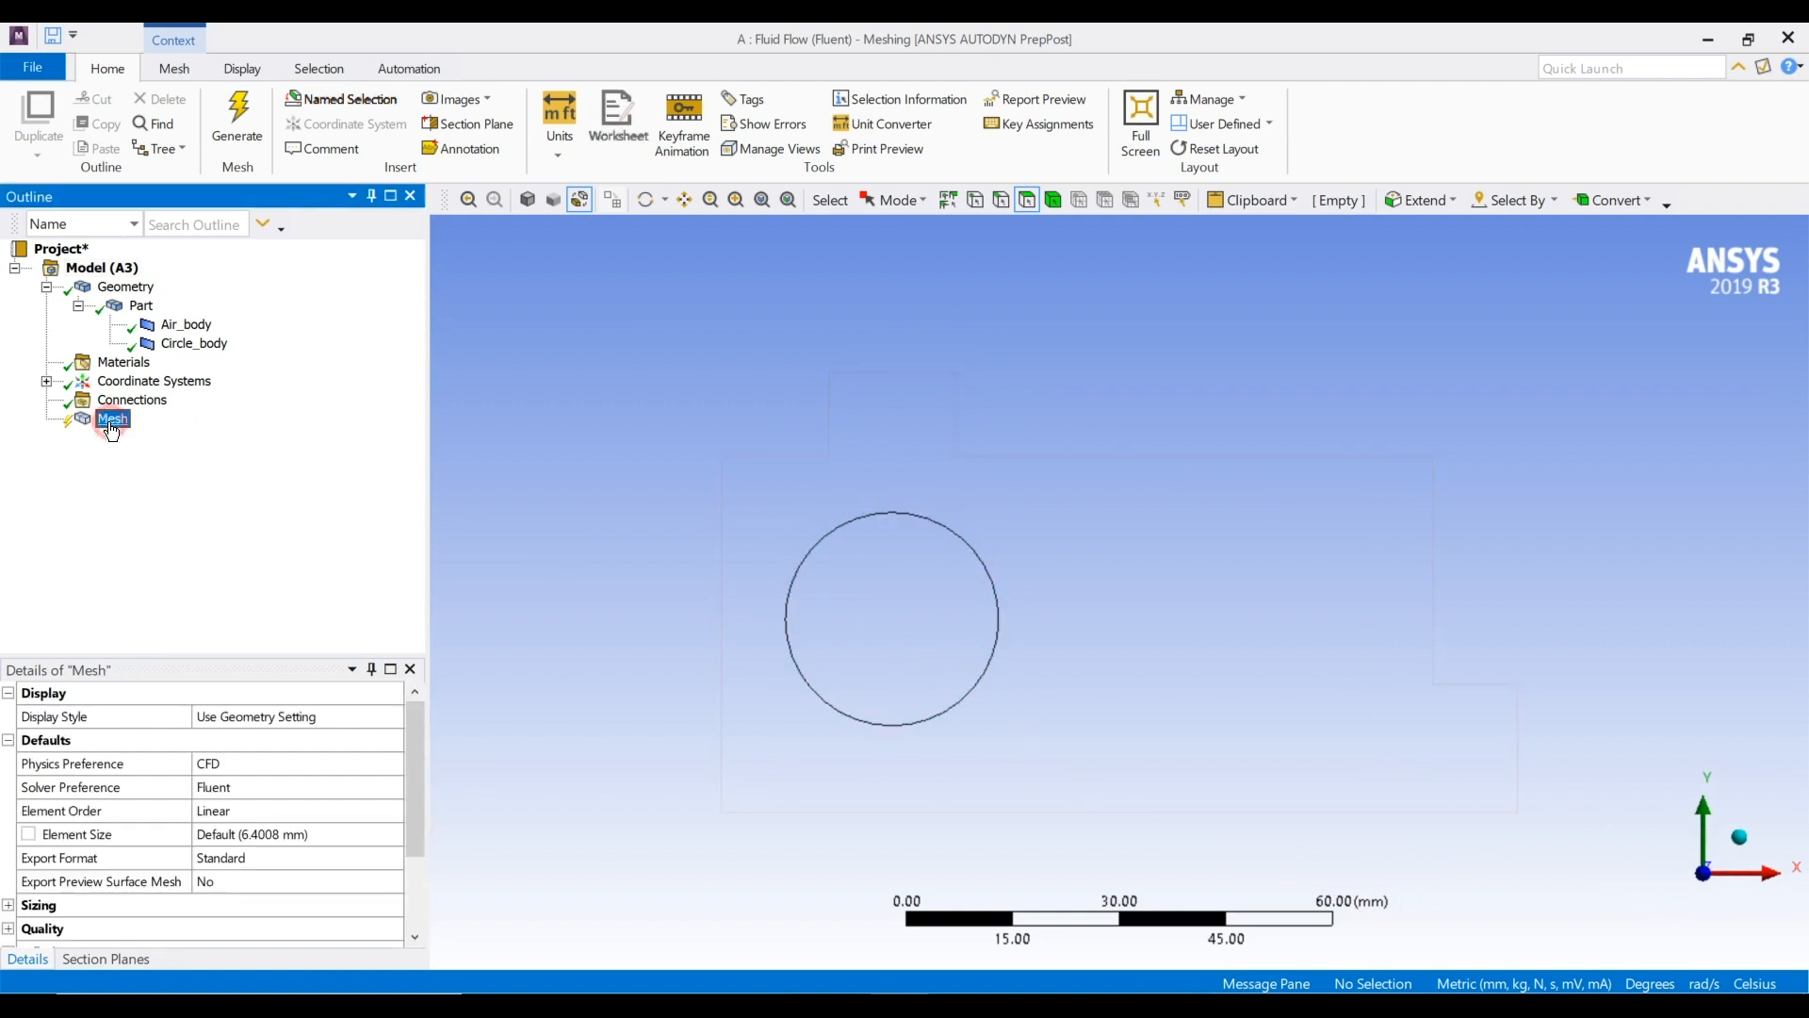
click(314, 836)
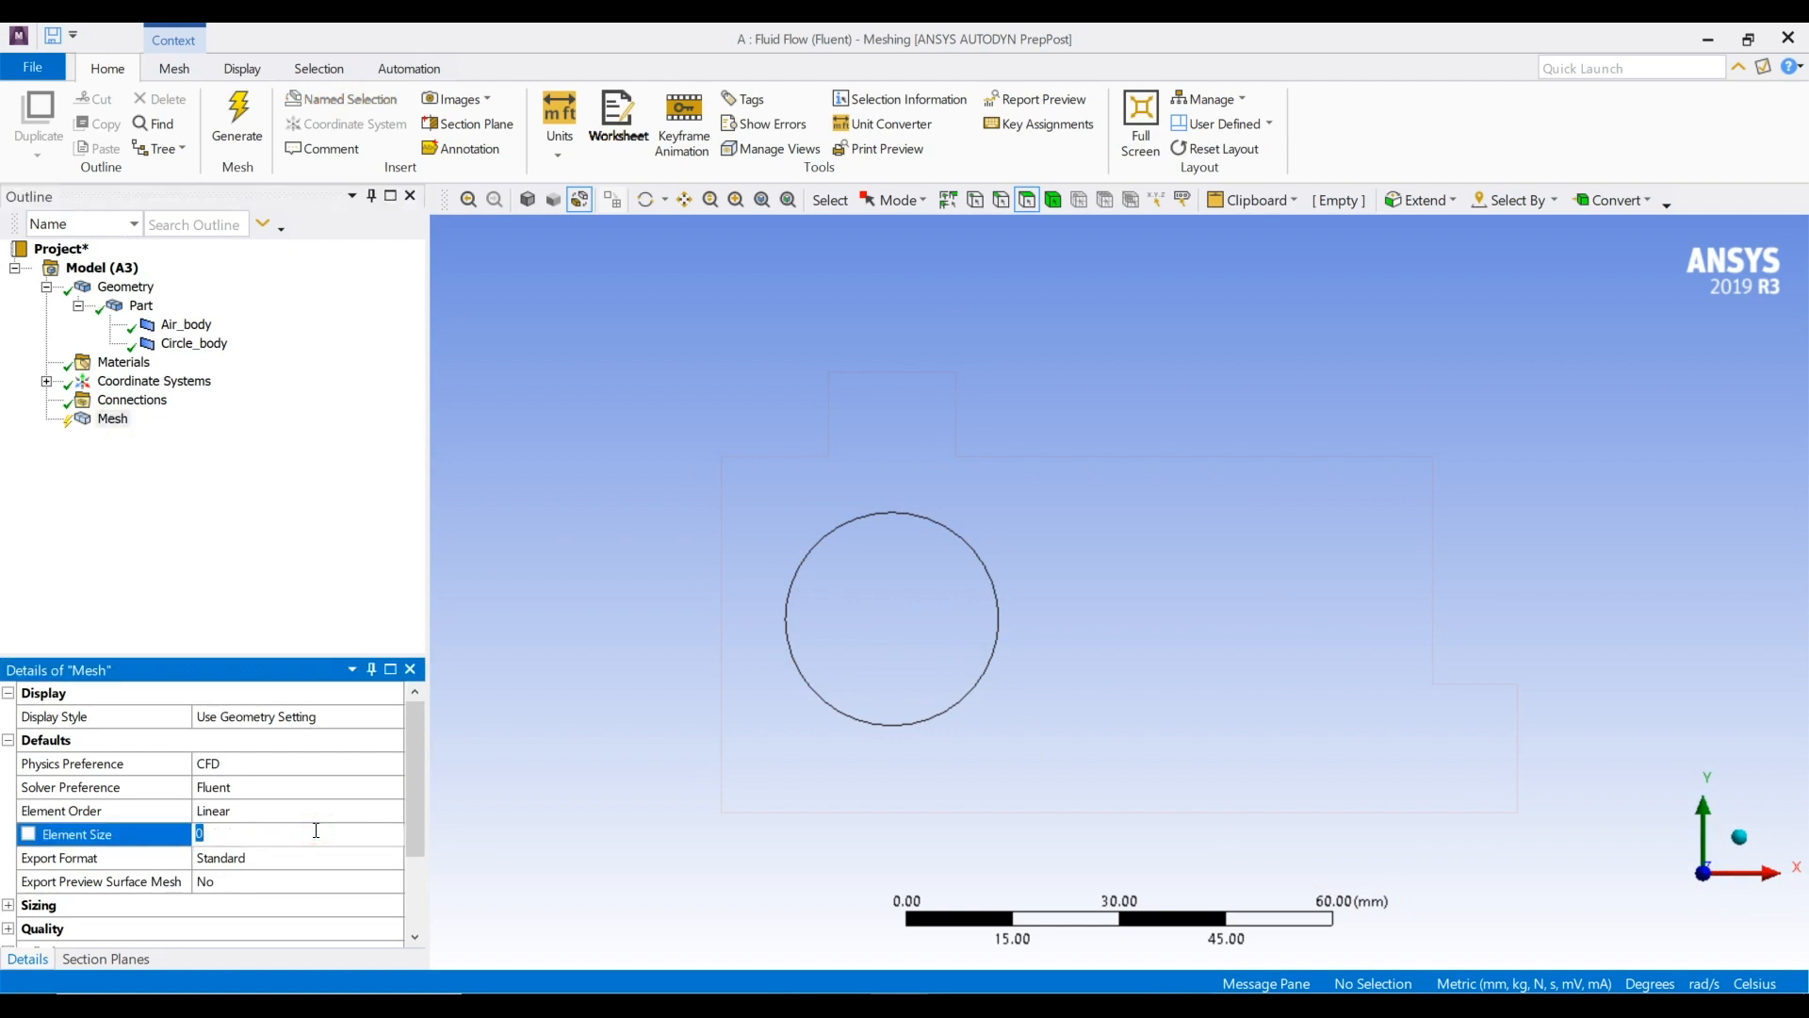
text(1)
key(Return)
click(251, 138)
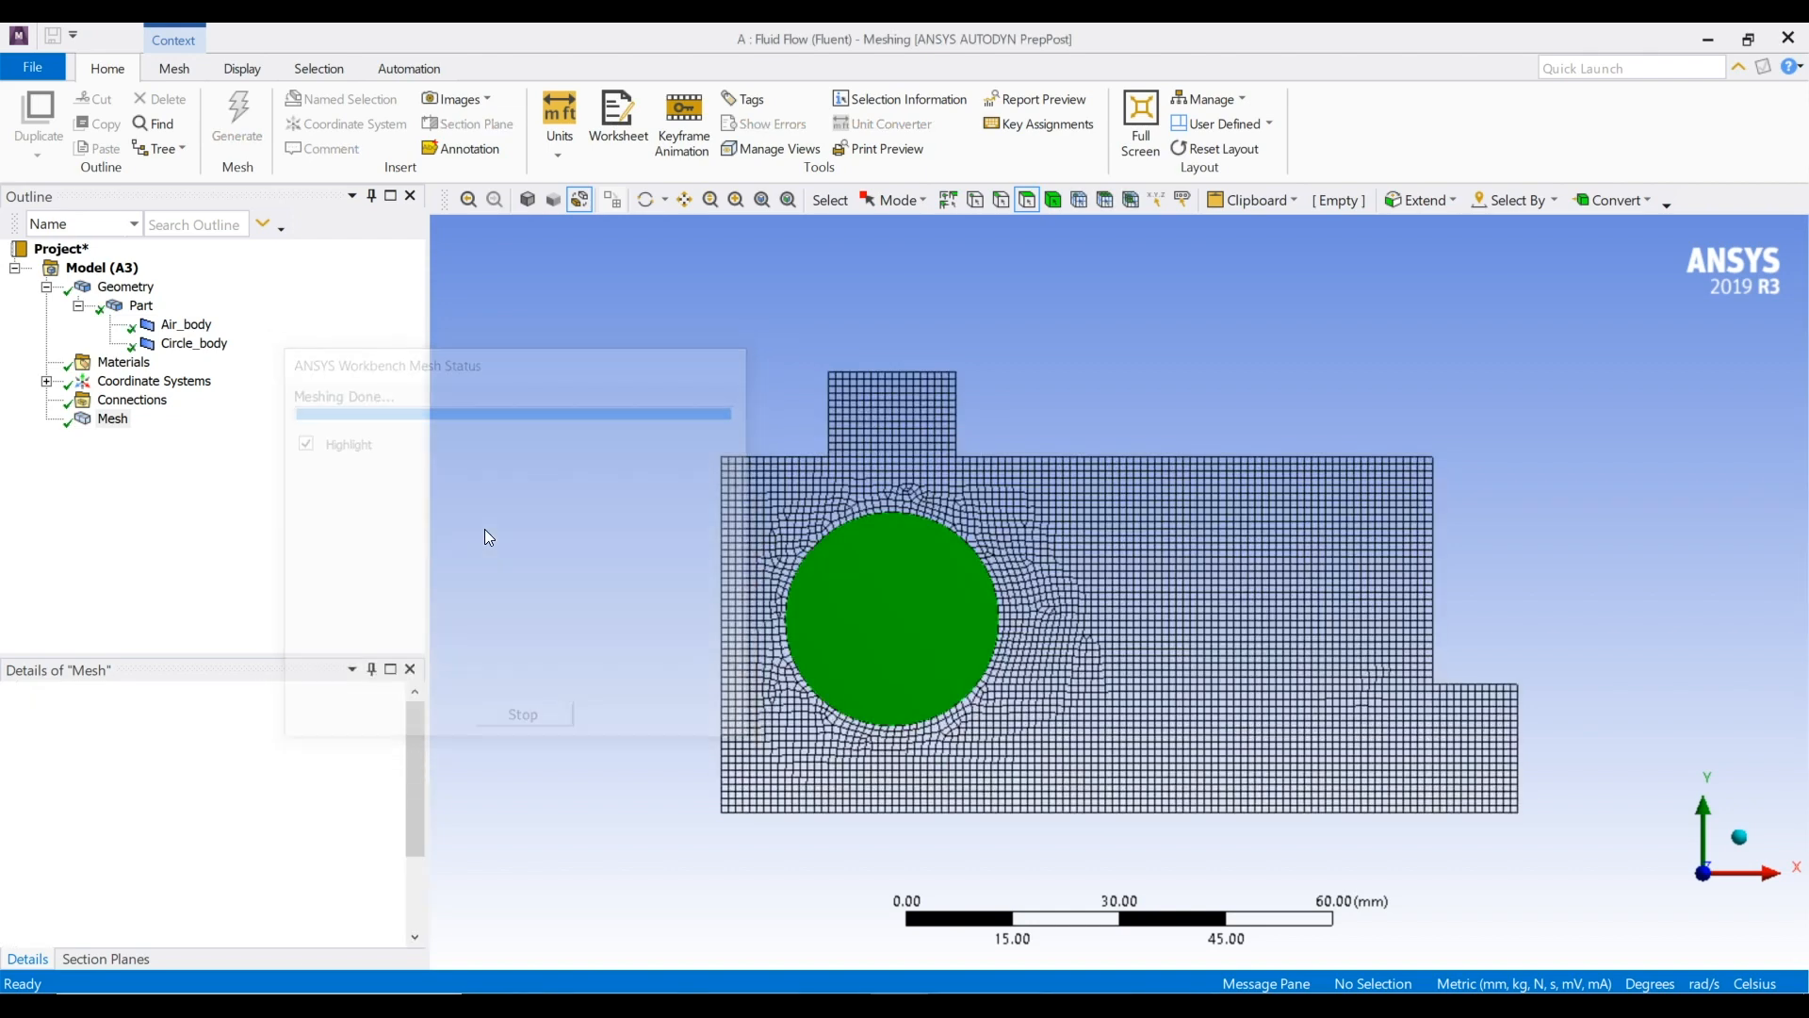
scroll(924, 631, up, 1)
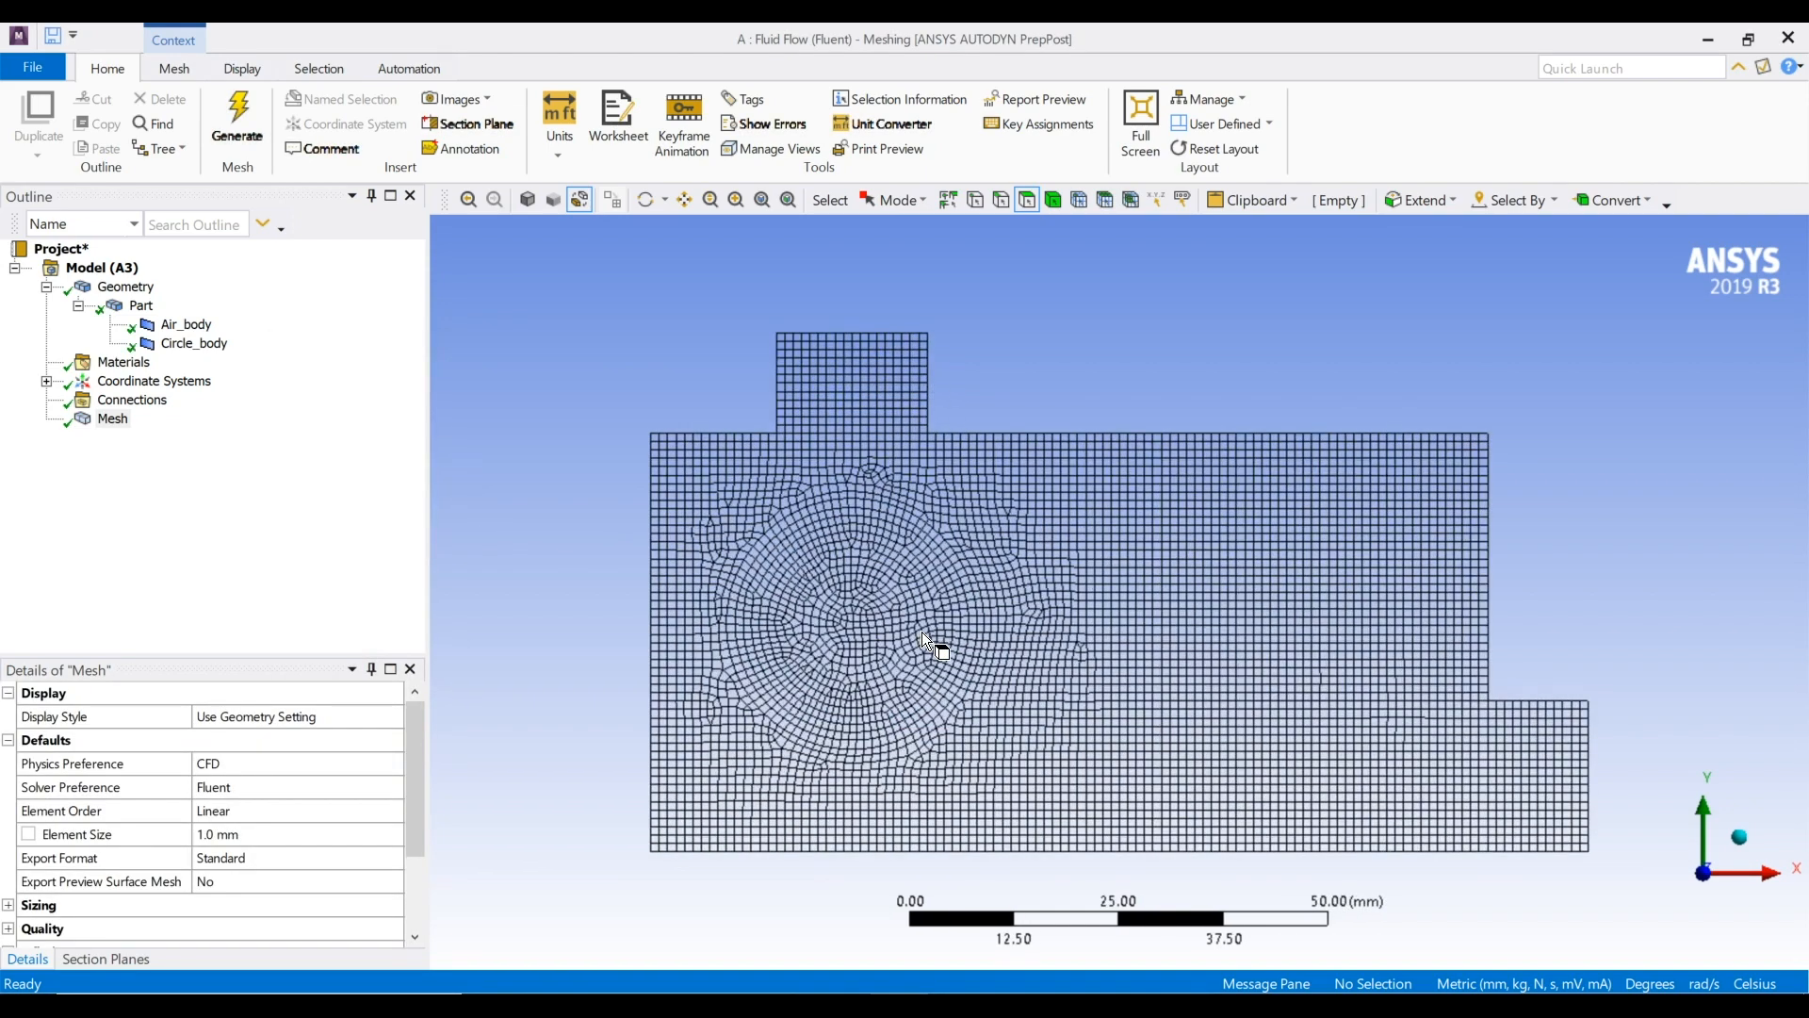
scroll(922, 631, up, 1)
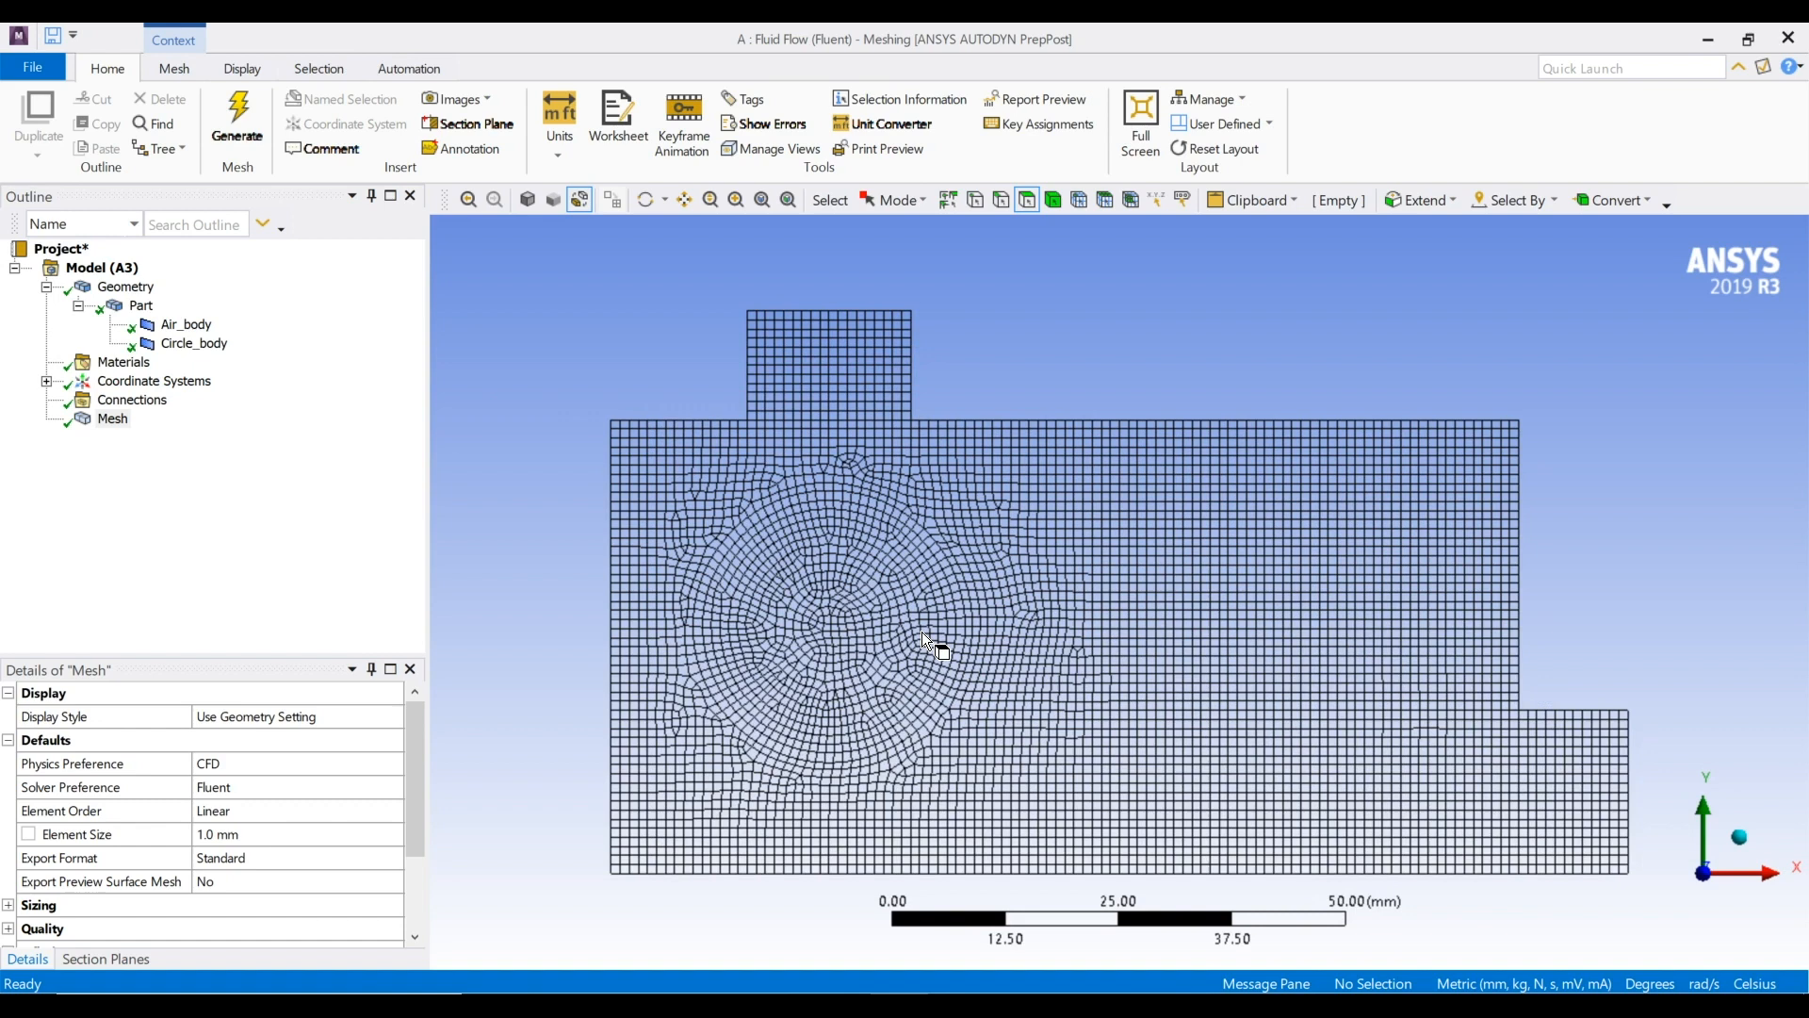
scroll(921, 632, up, 1)
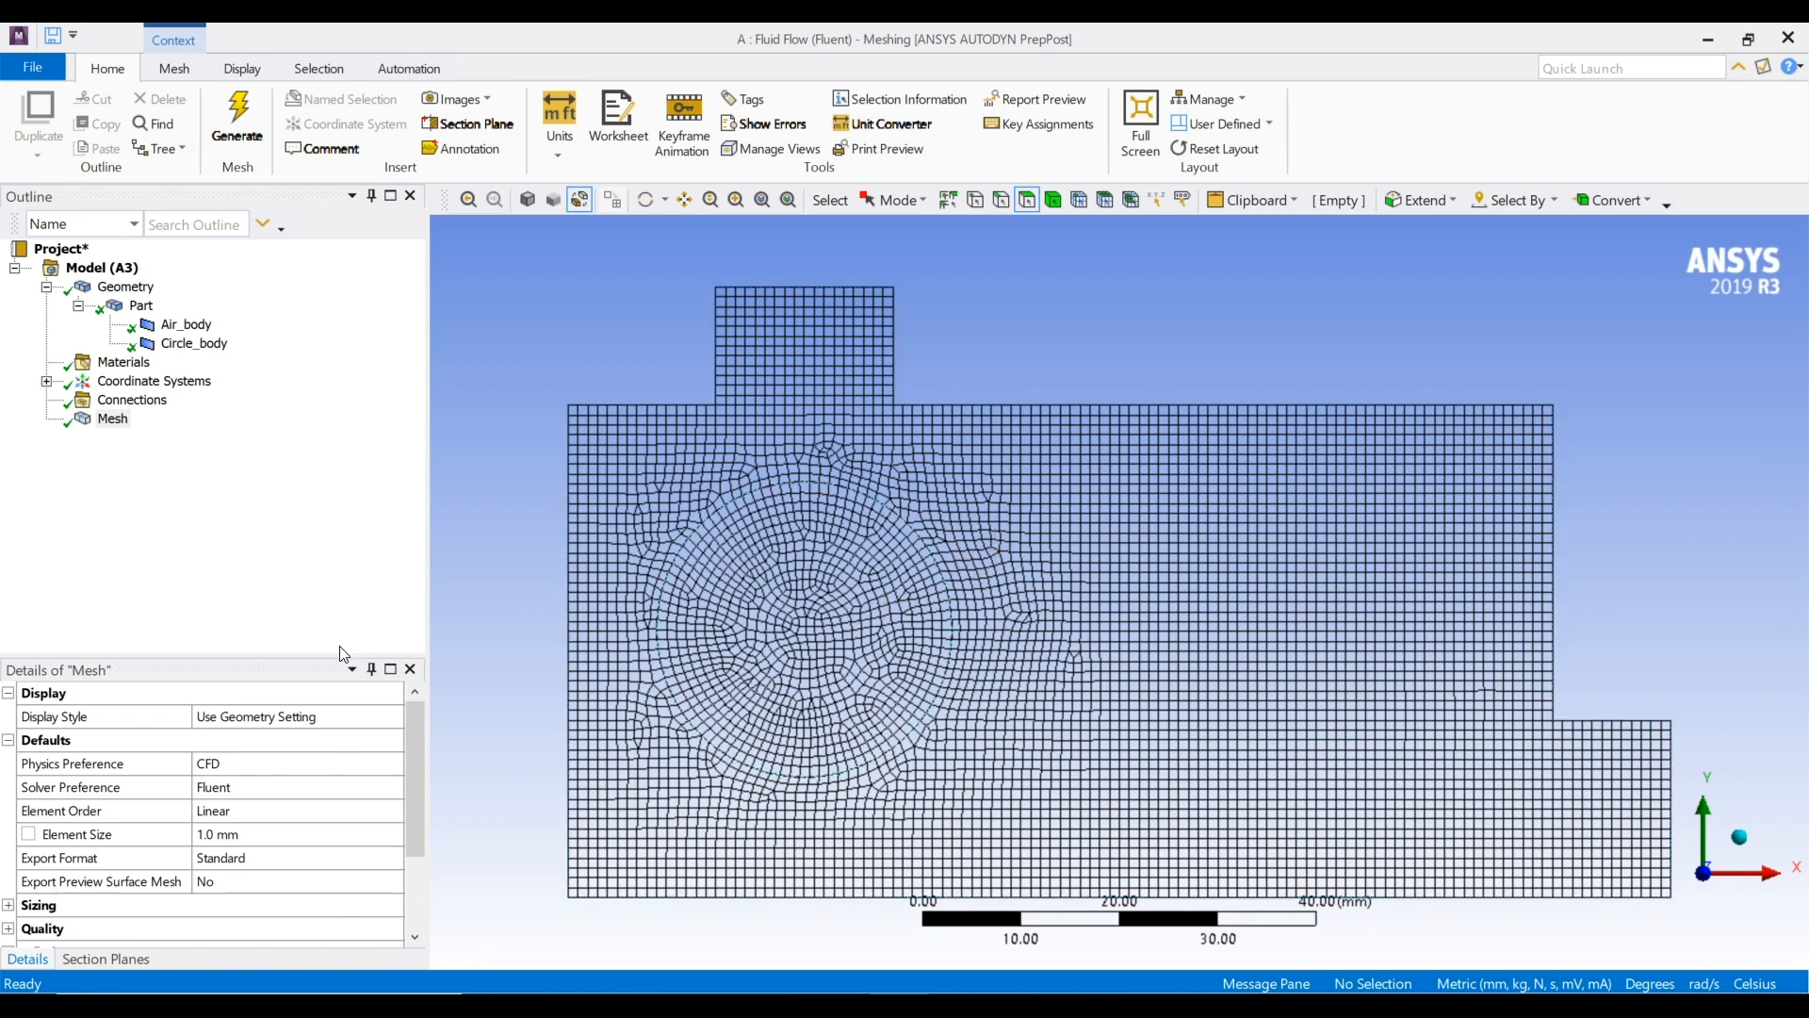
Show the Skewness mesh metric in the mesh quality settings and check its statistics
scroll(141, 777, down, 2)
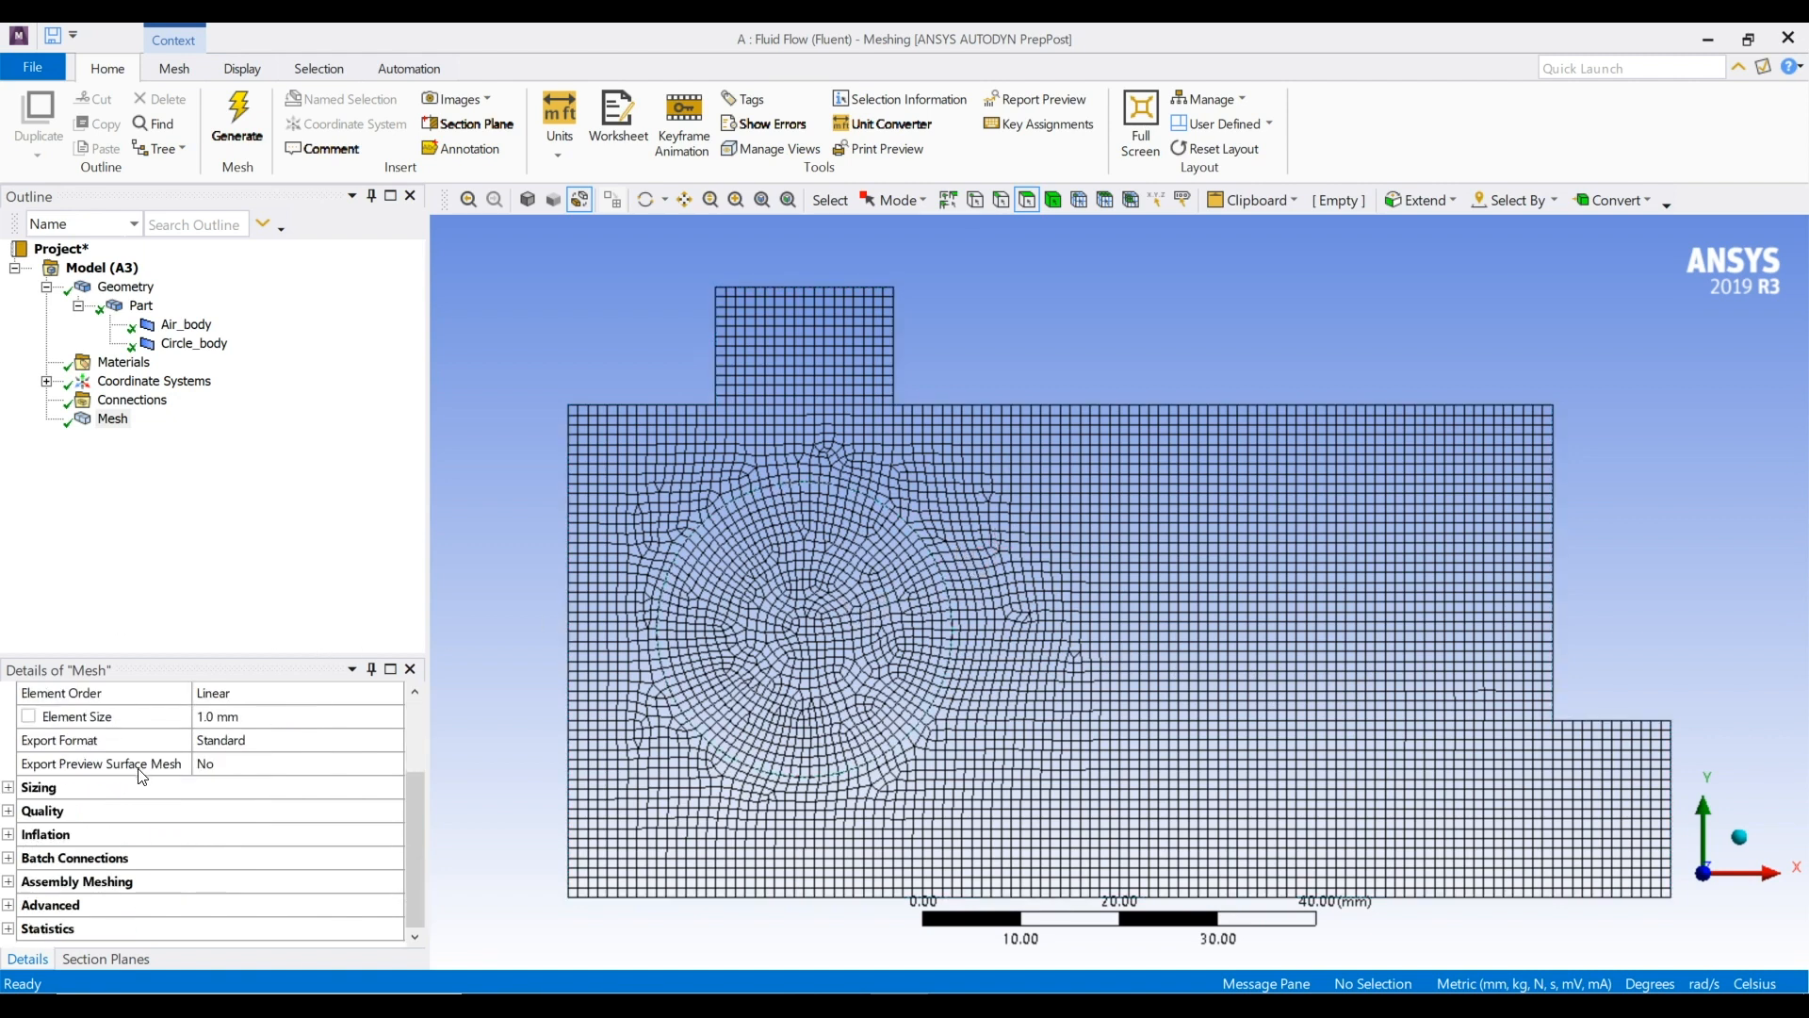
double_click(31, 813)
scroll(123, 812, down, 2)
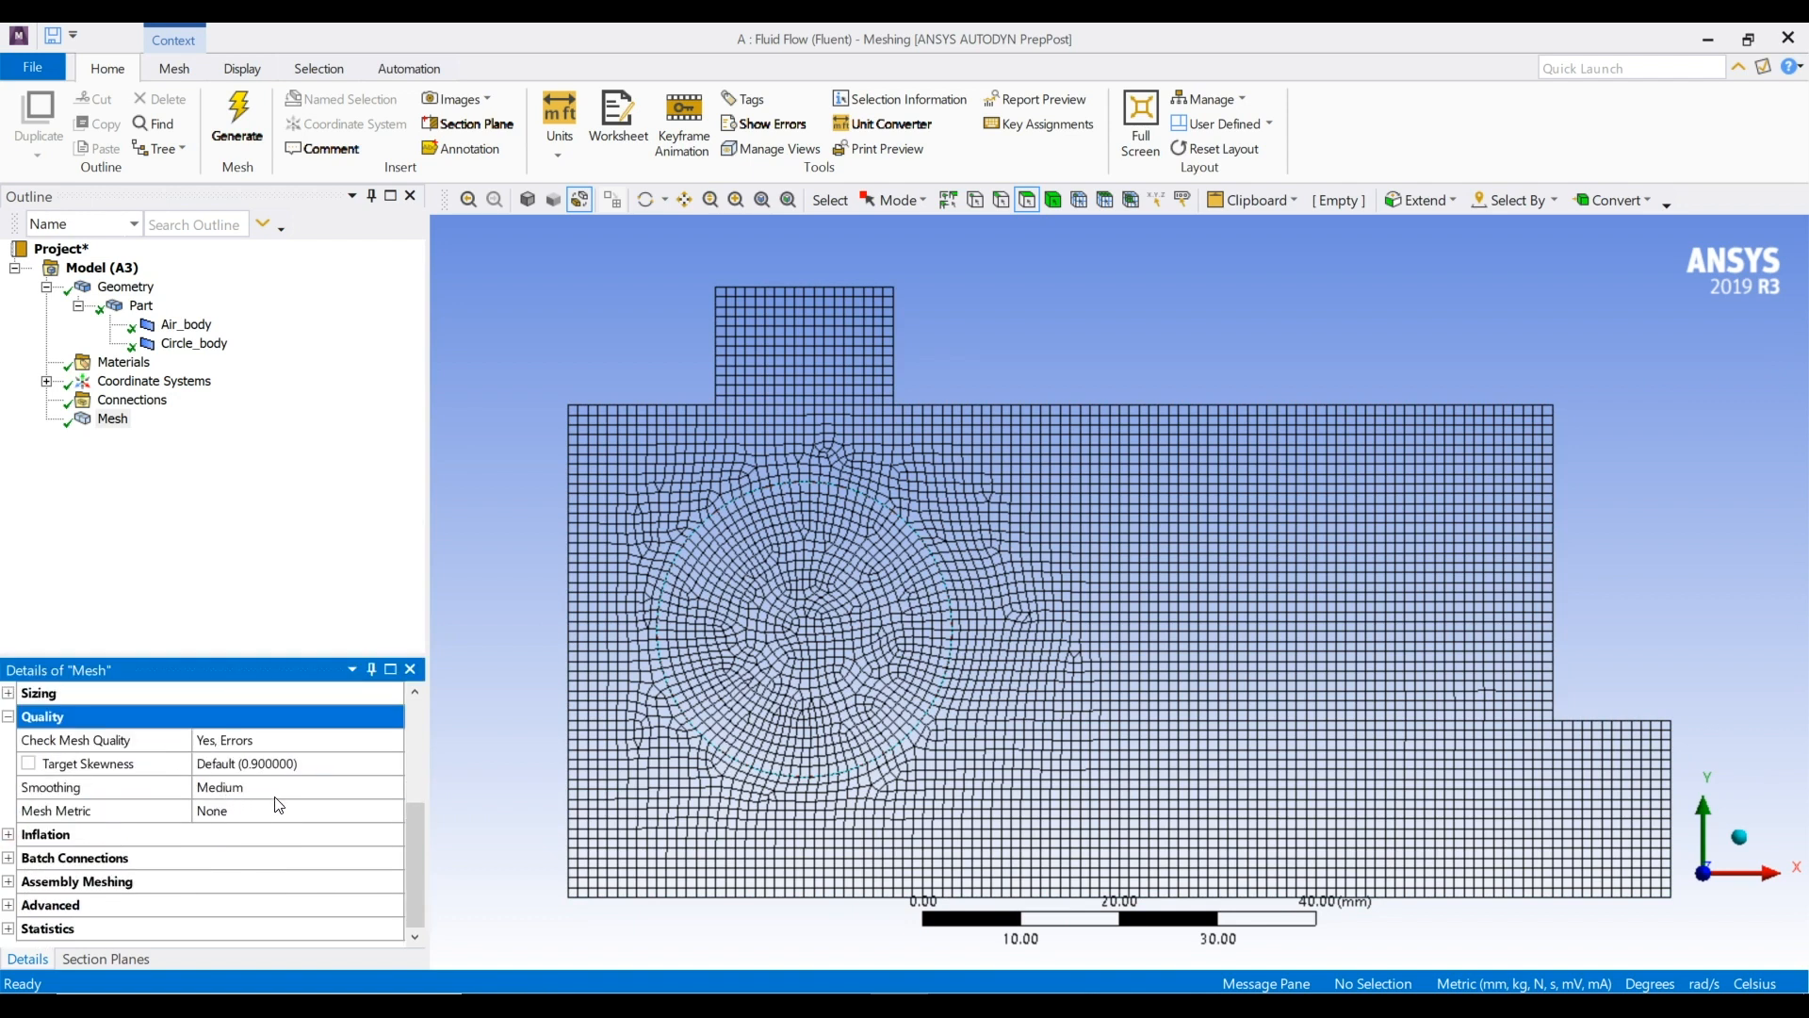
click(276, 809)
click(392, 812)
scroll(283, 924, down, 1)
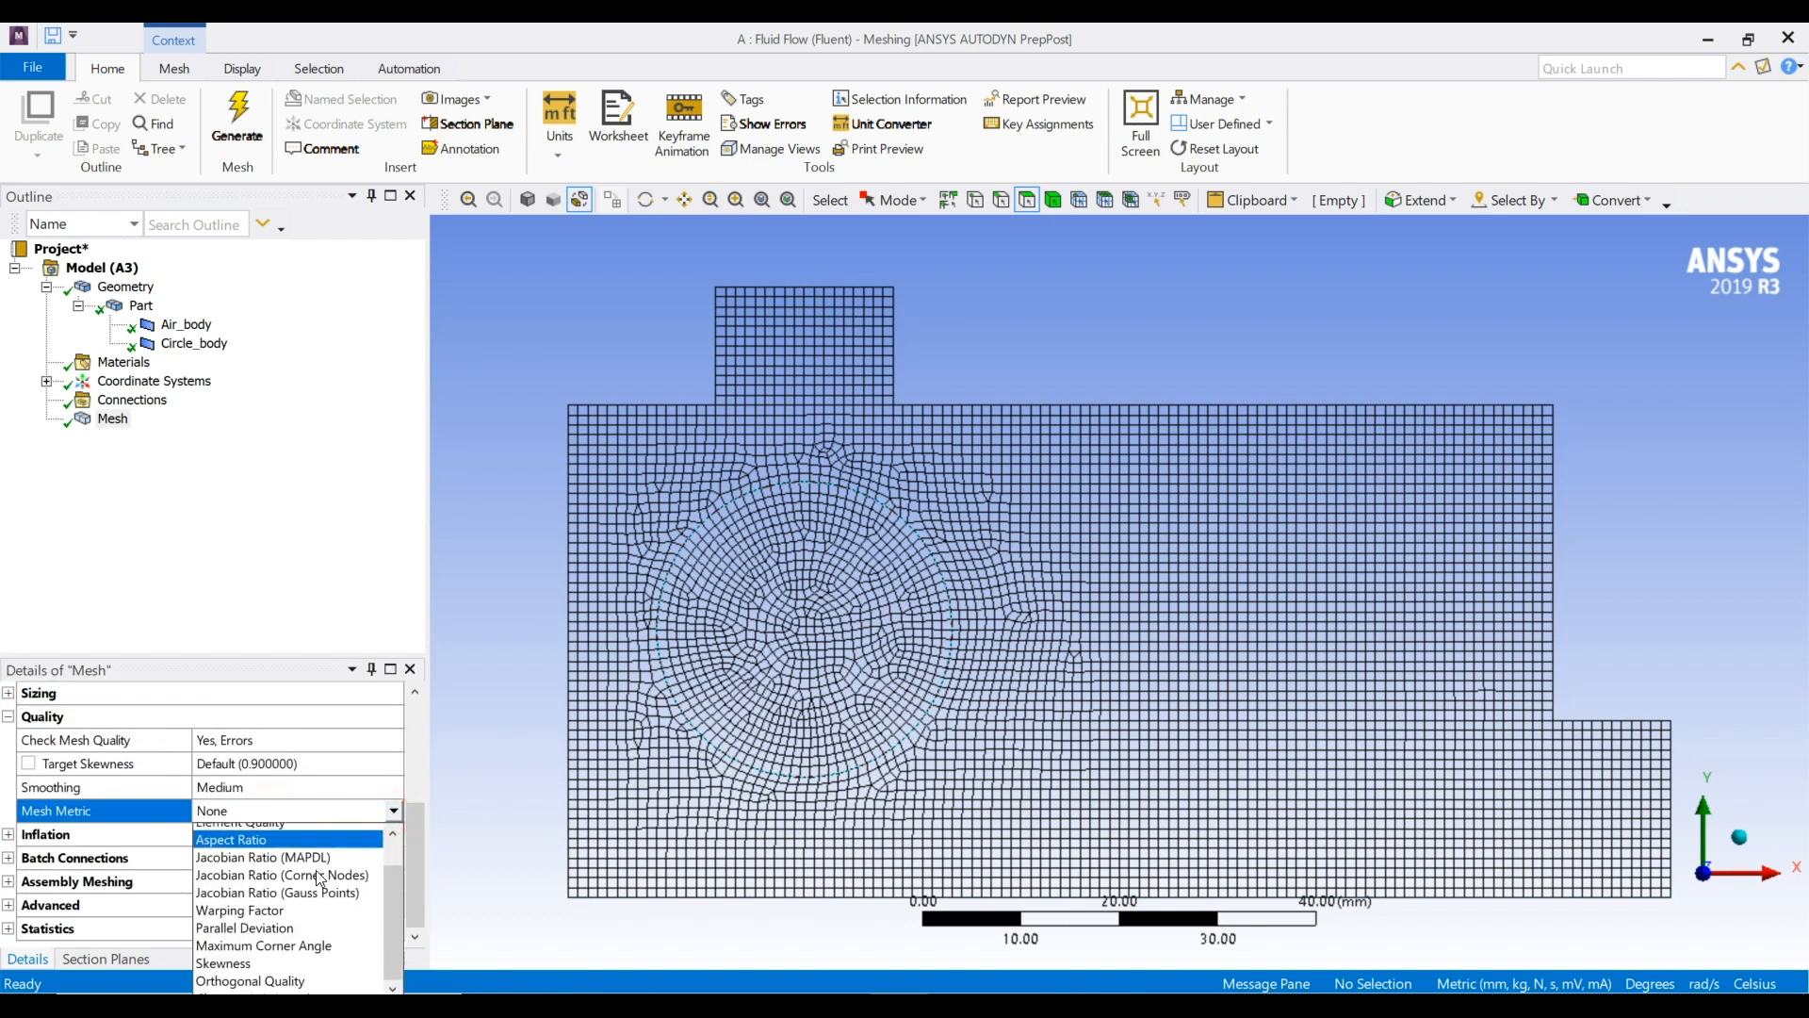
click(291, 951)
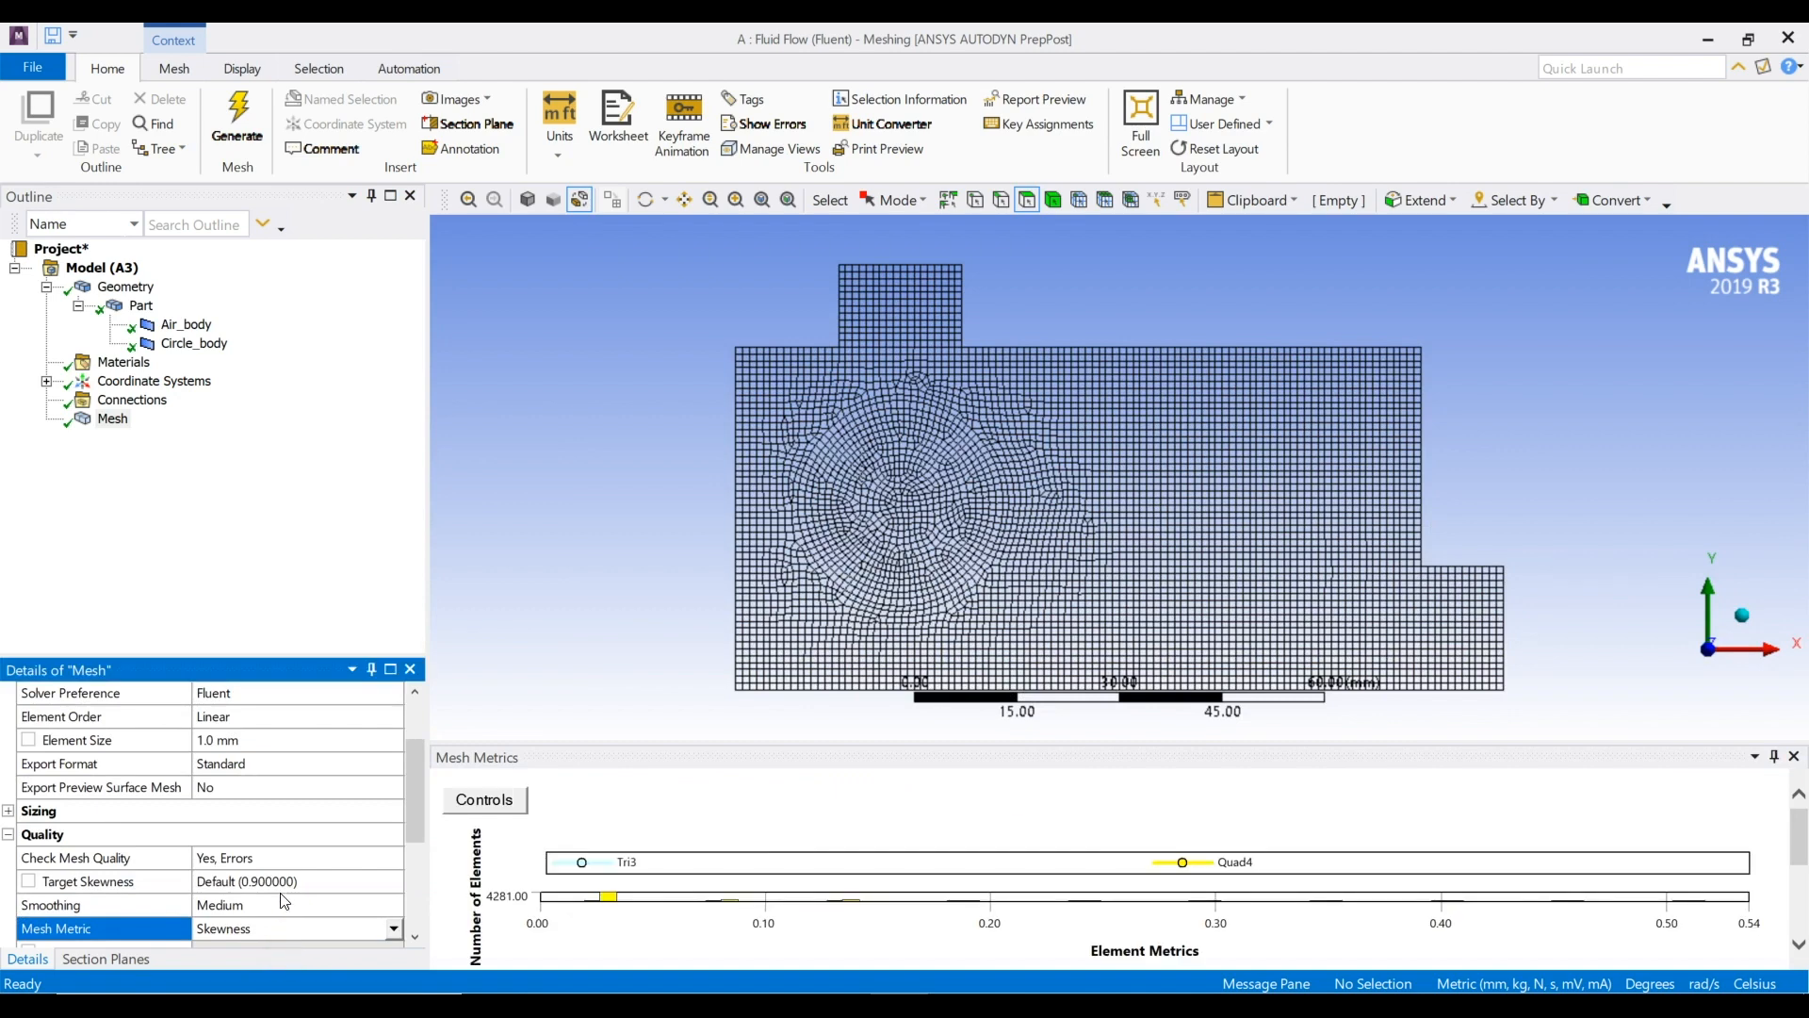
scroll(283, 905, down, 1)
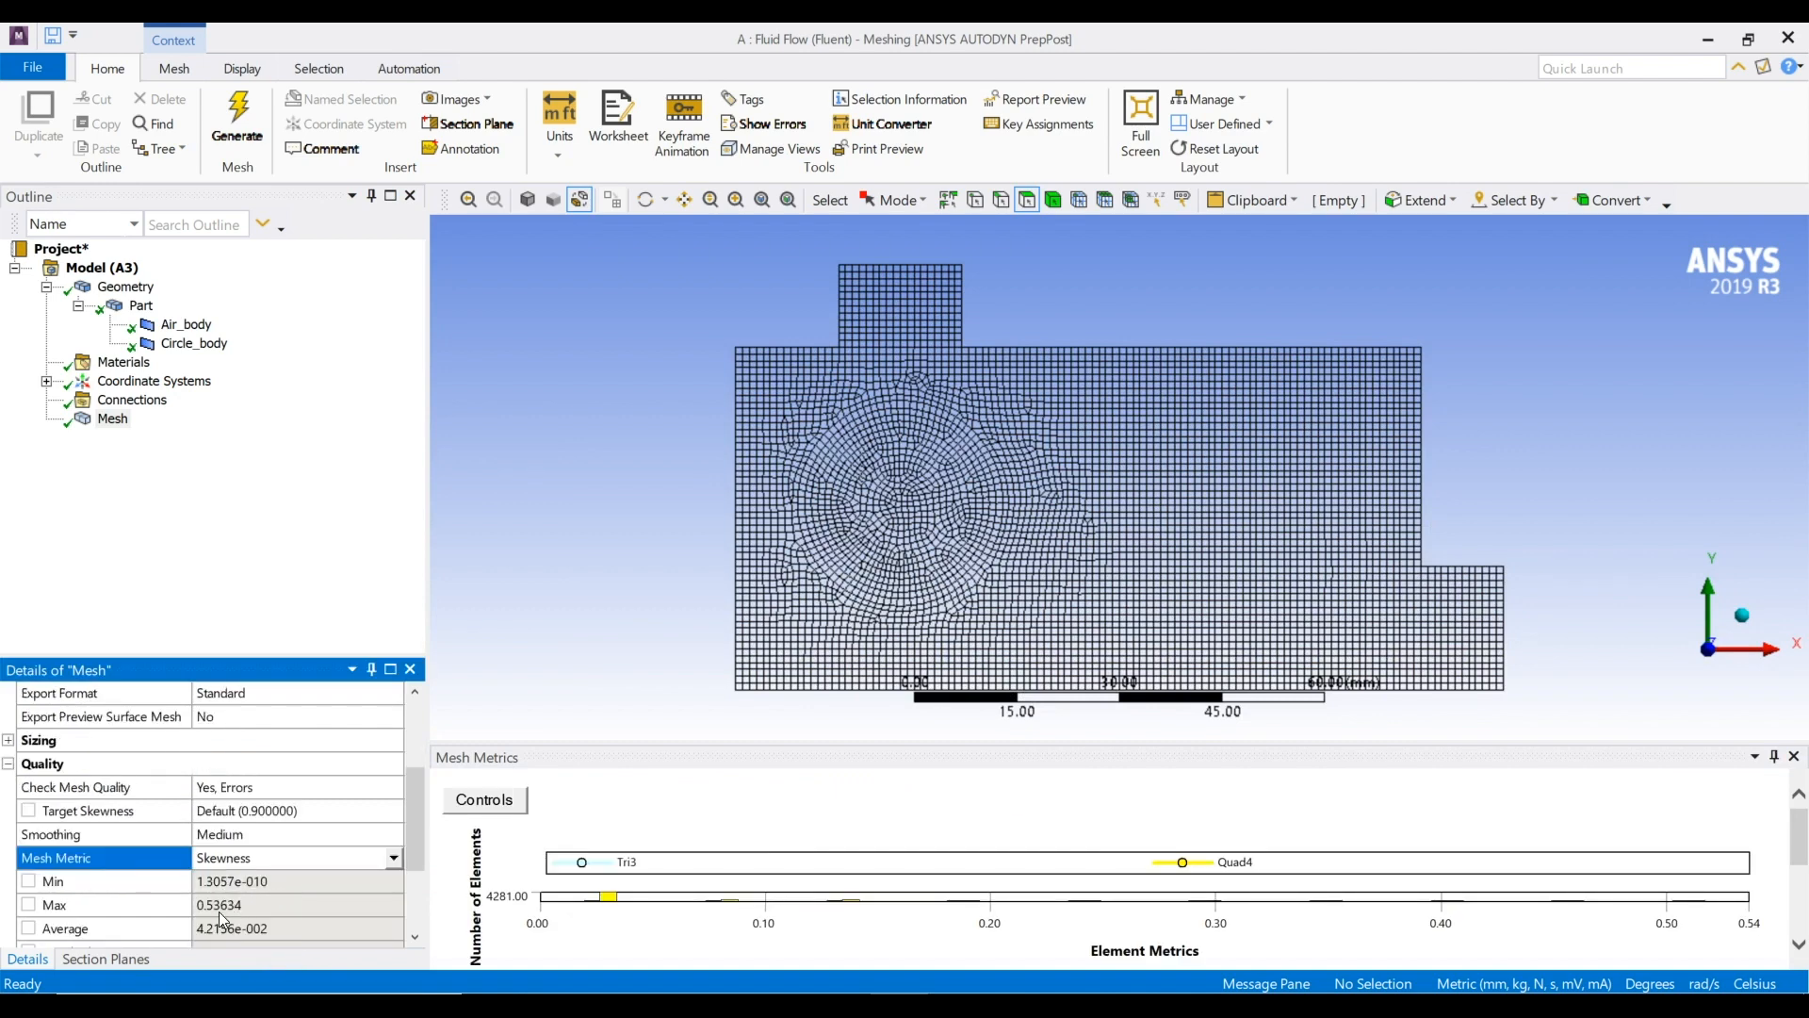
Change the mesh metric to Orthogonal Quality, check its statistics, and close the metrics chart
click(392, 858)
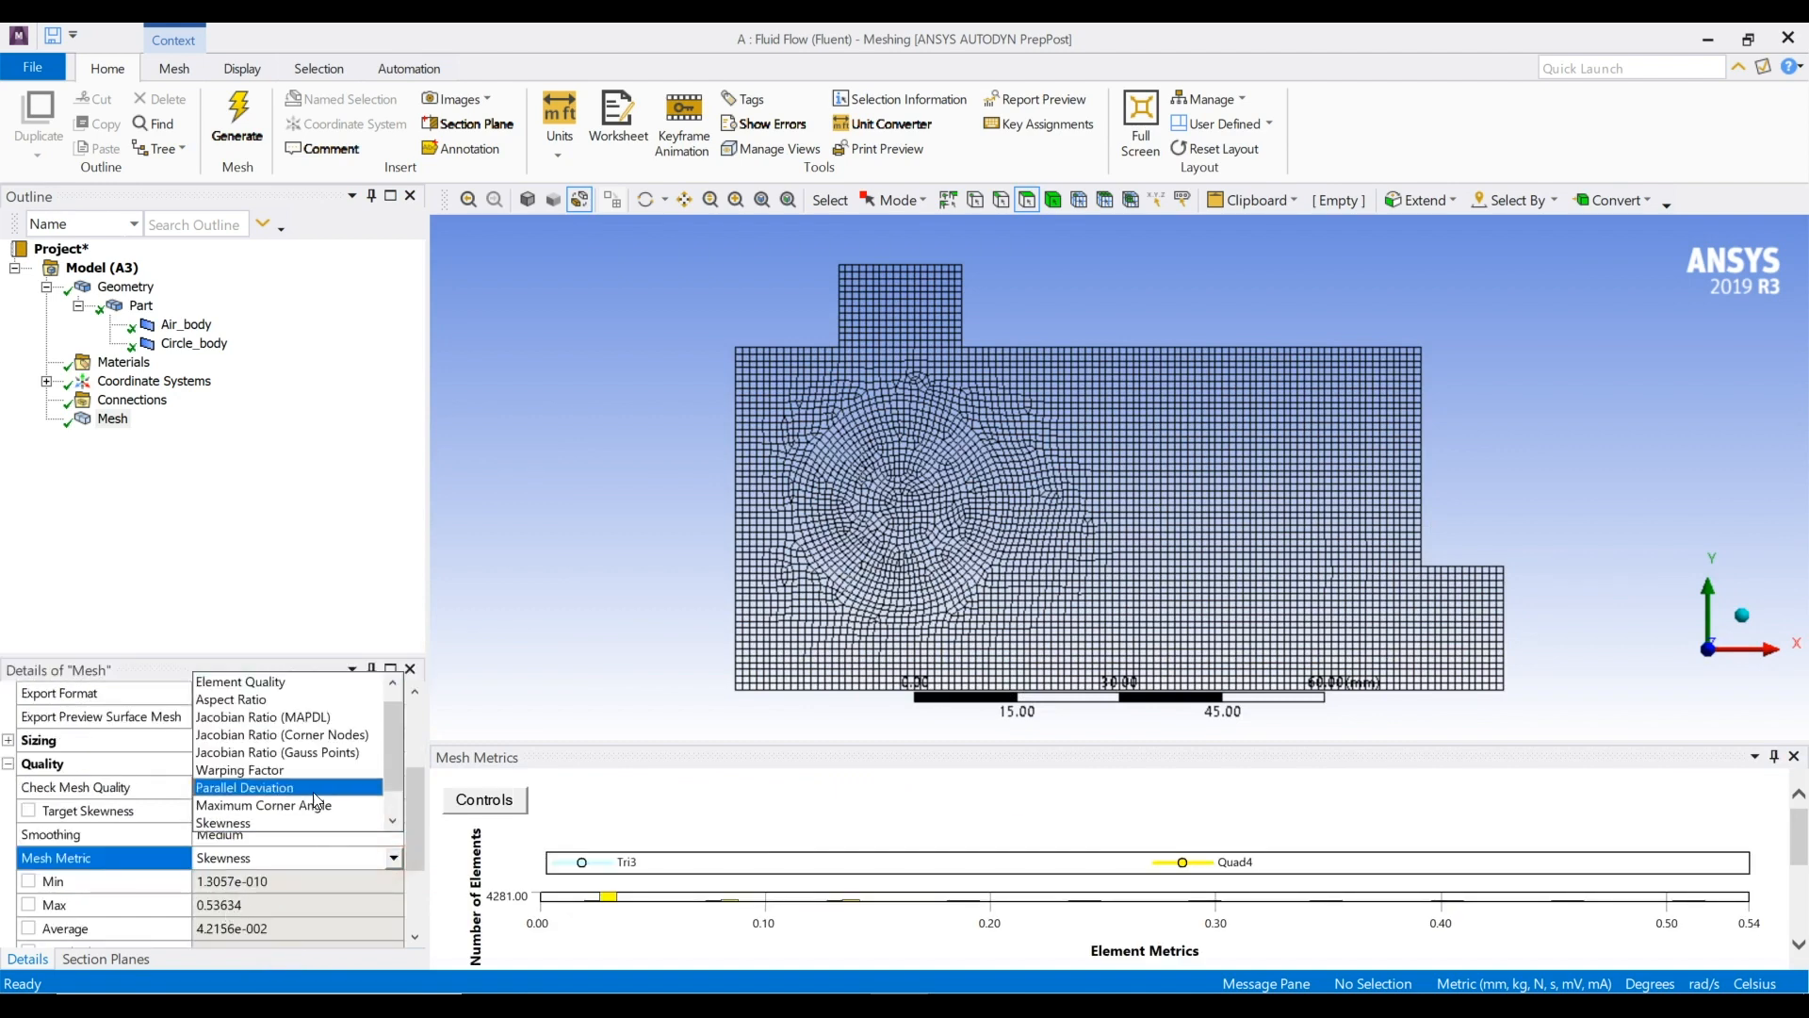
scroll(301, 797, down, 1)
click(274, 806)
scroll(271, 852, down, 2)
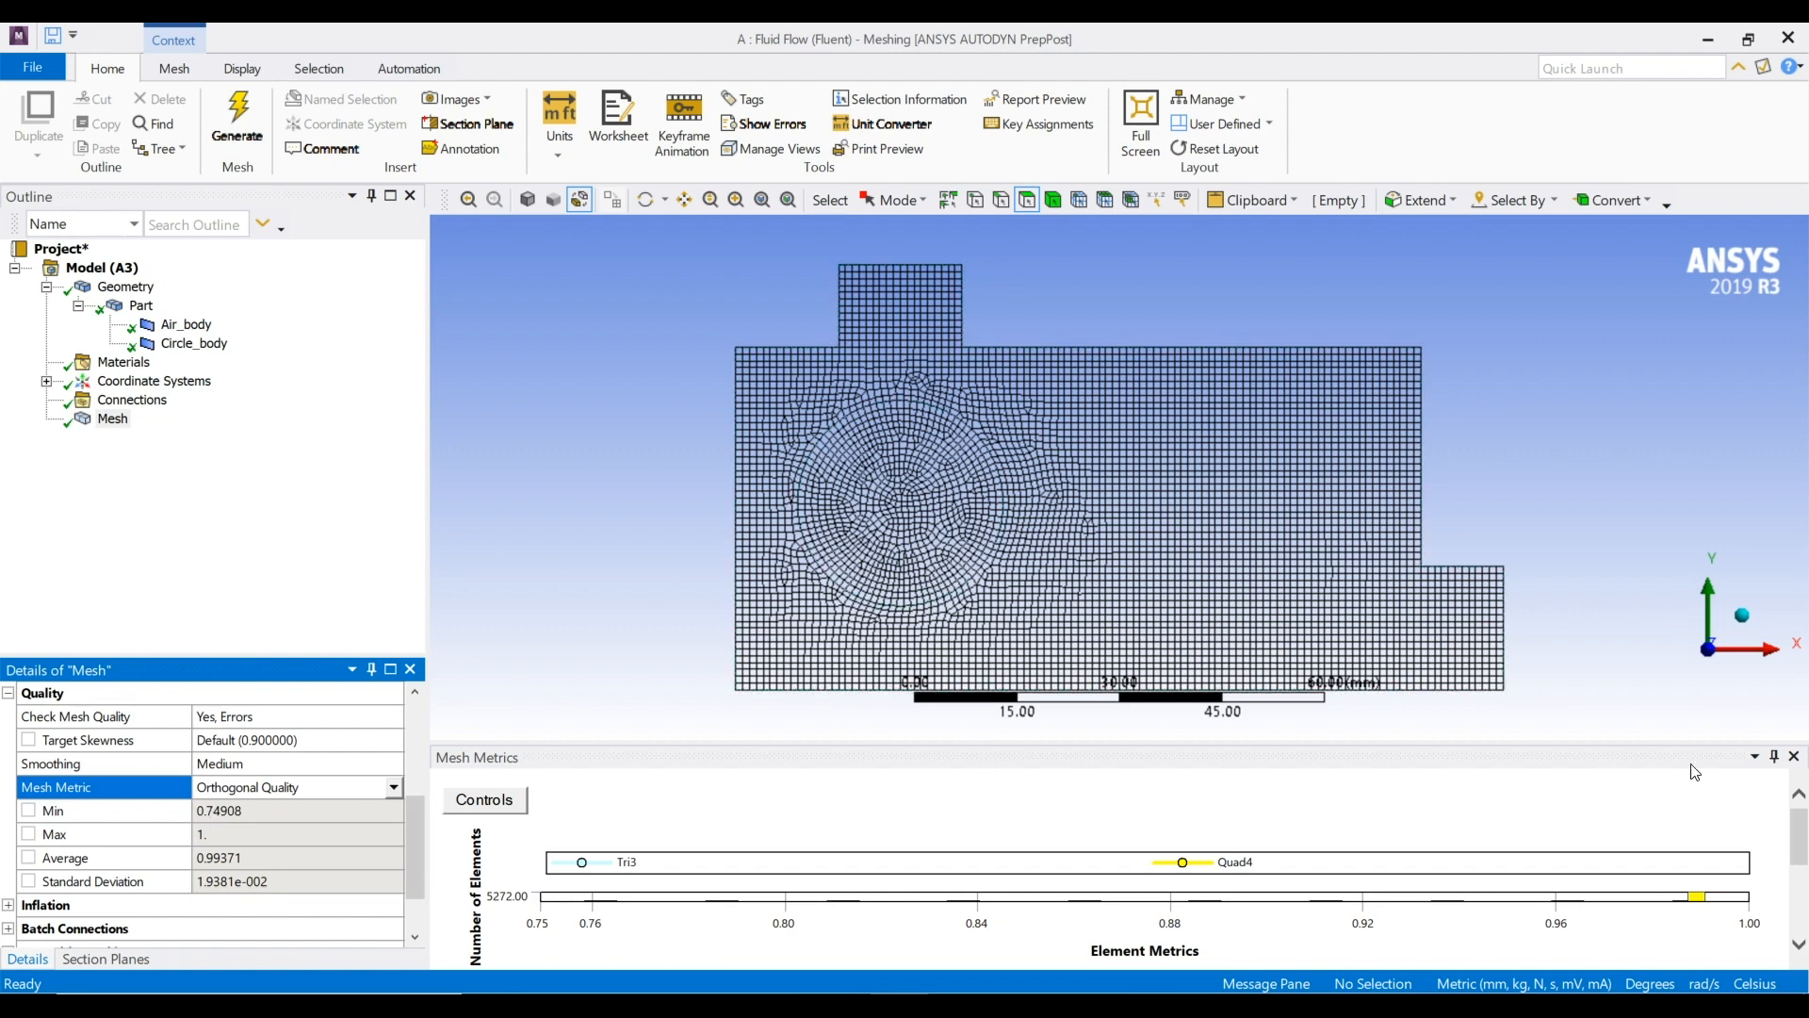
click(1793, 756)
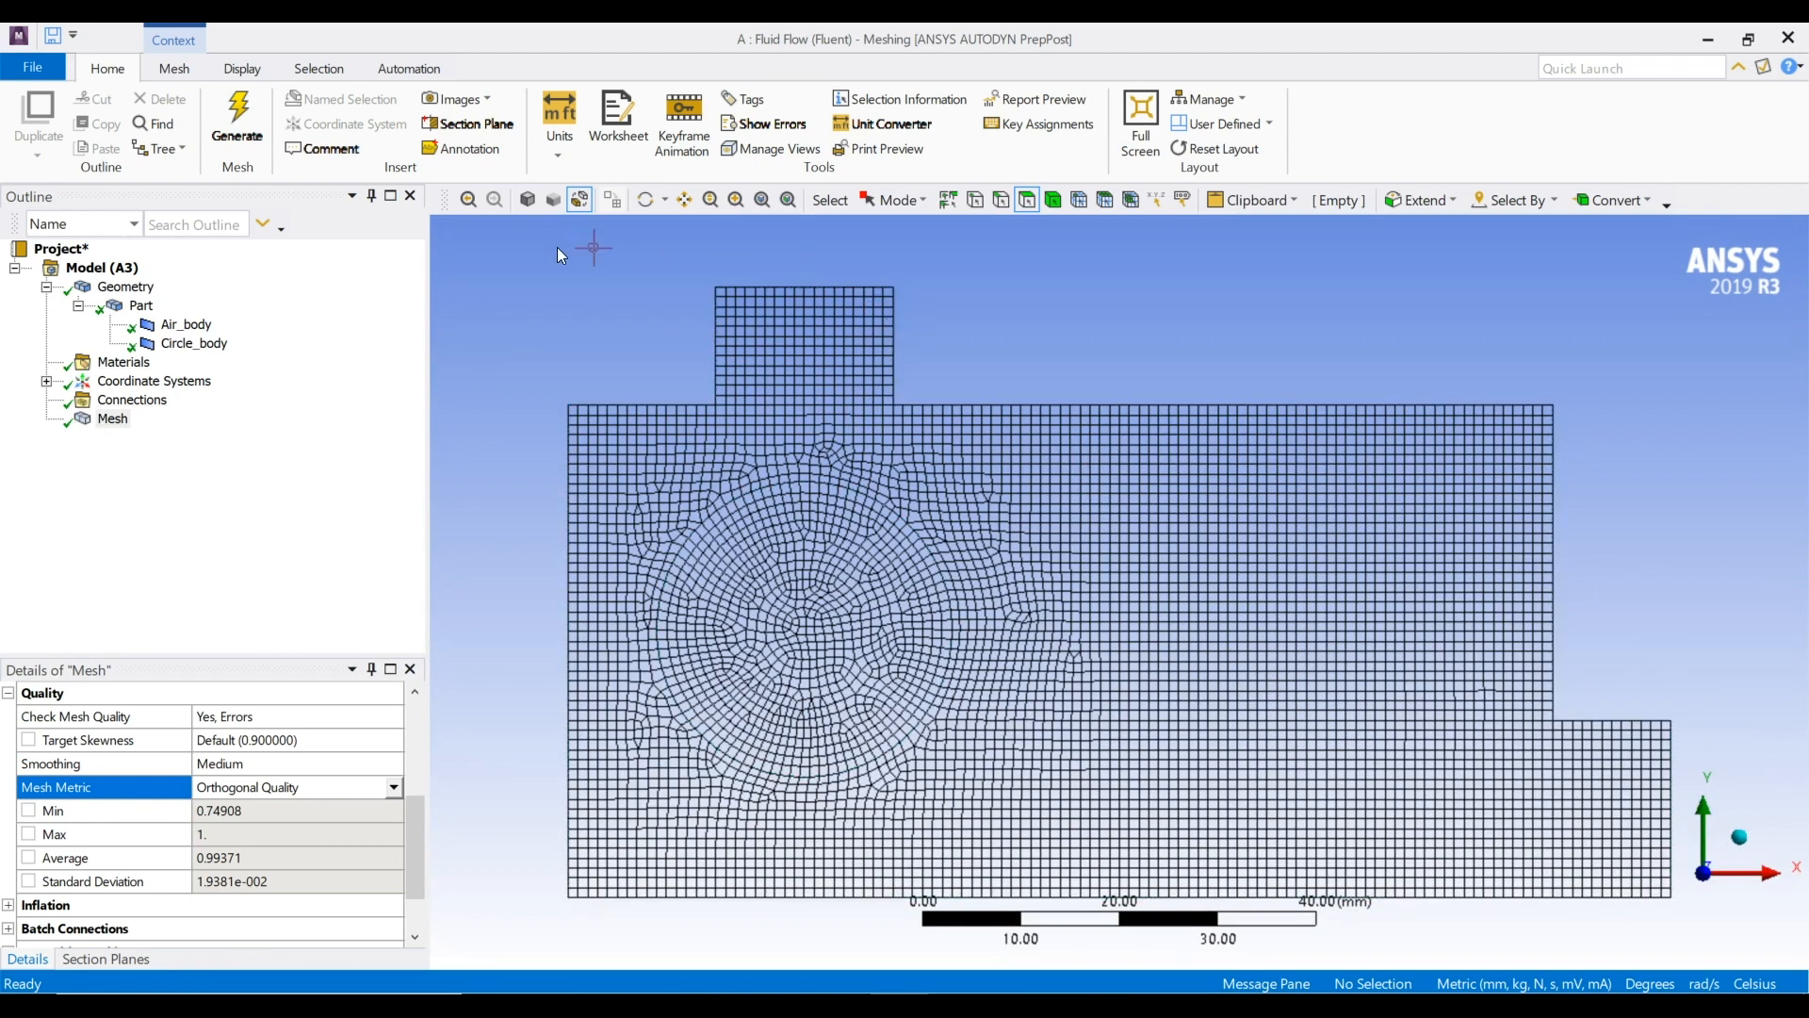
Create a named selection called Inlet from the top edge of the upper extension
click(1004, 200)
click(810, 287)
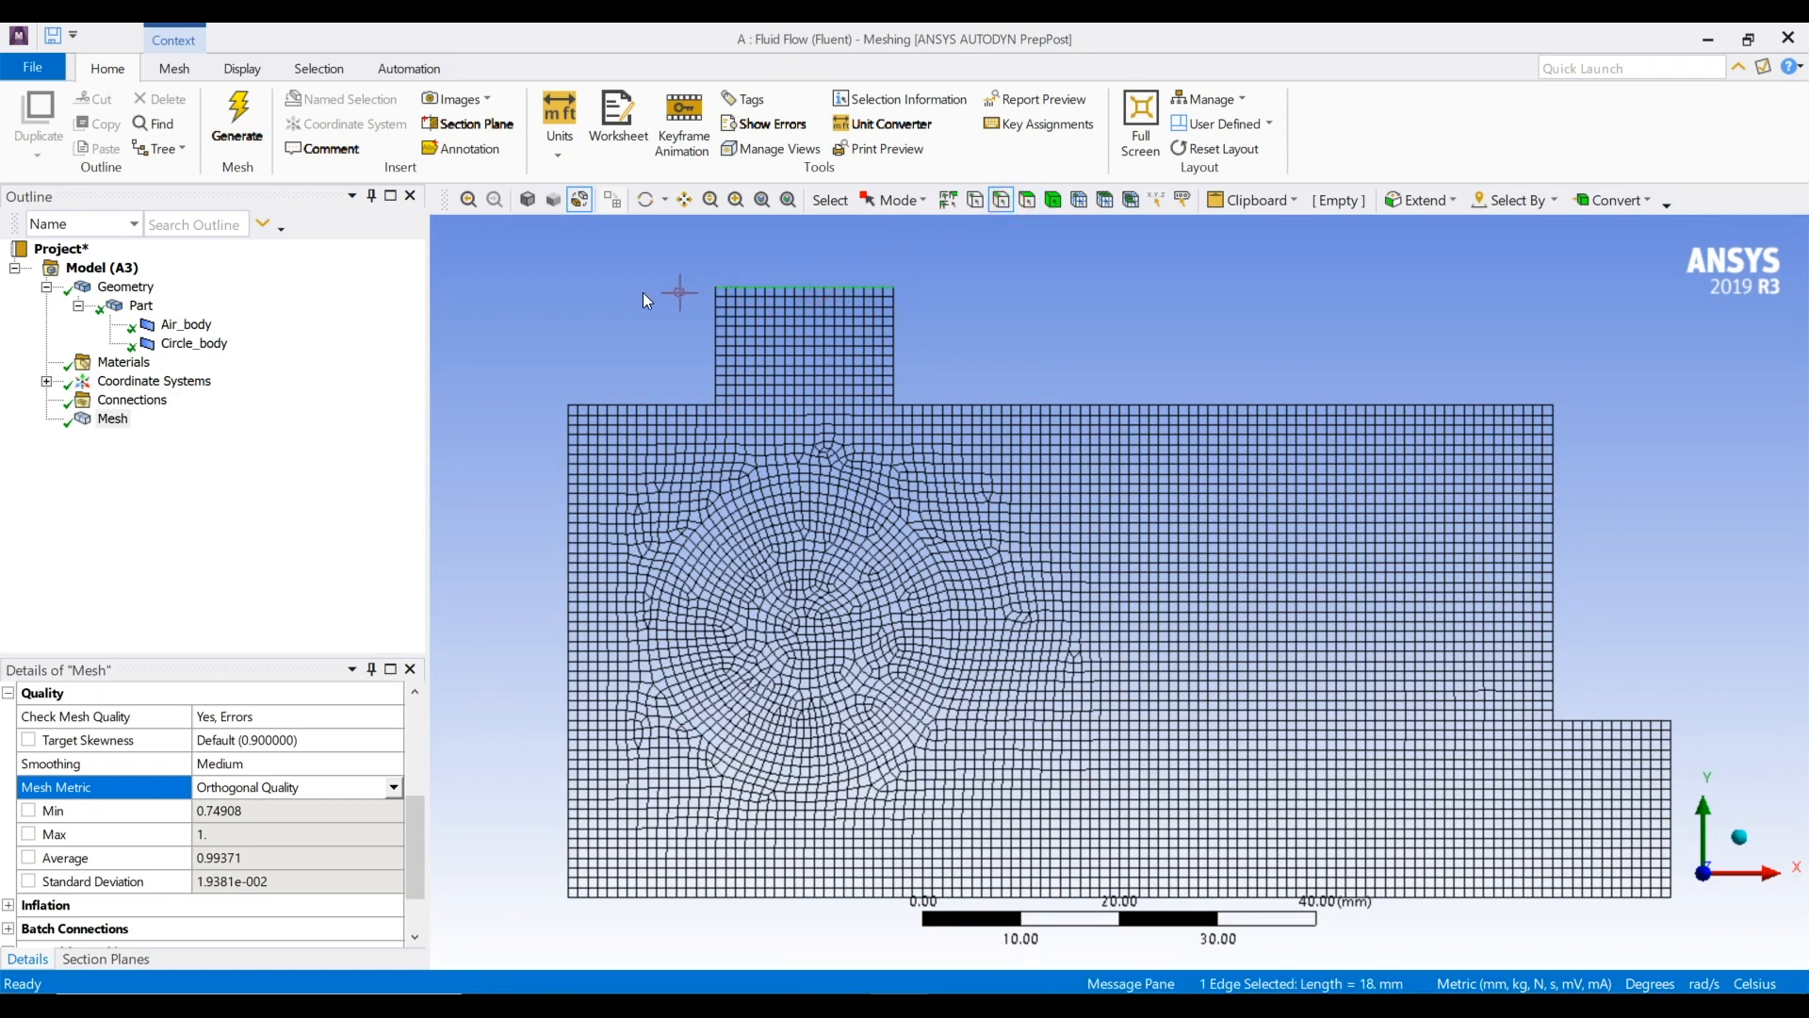
right_click(804, 285)
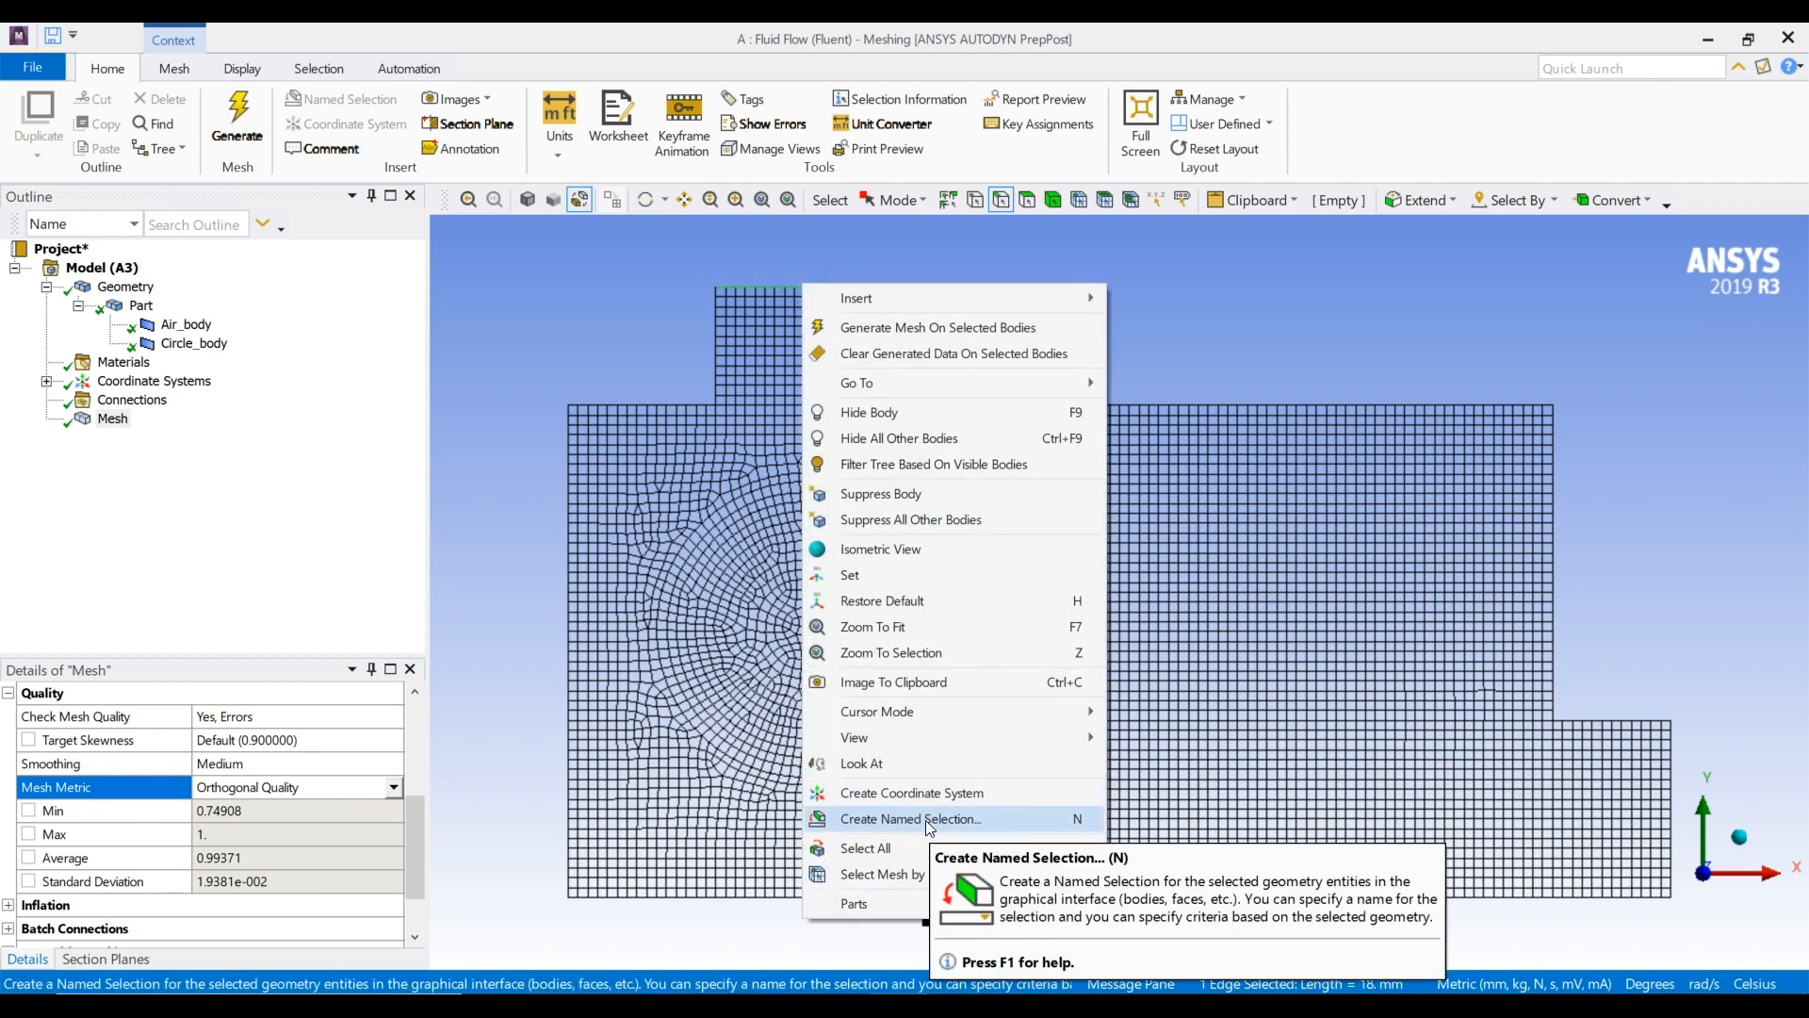
click(662, 279)
click(784, 289)
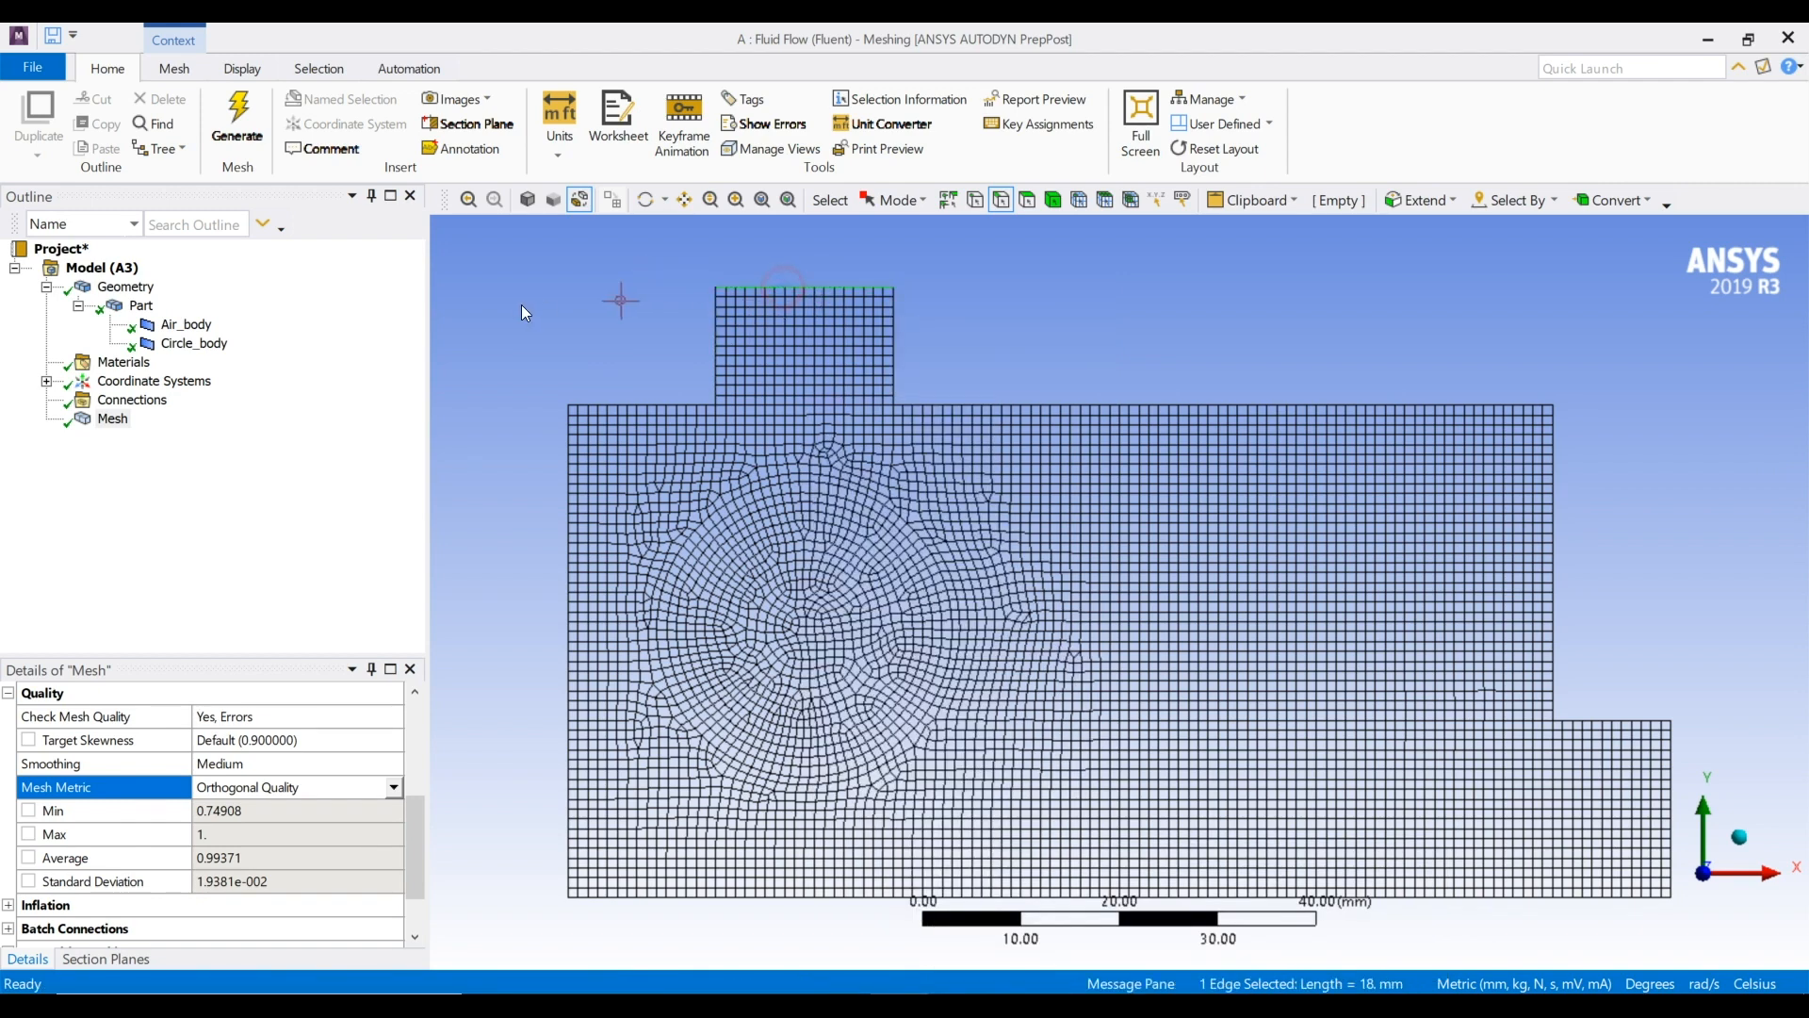
key(n)
text(Inlet)
key(Return)
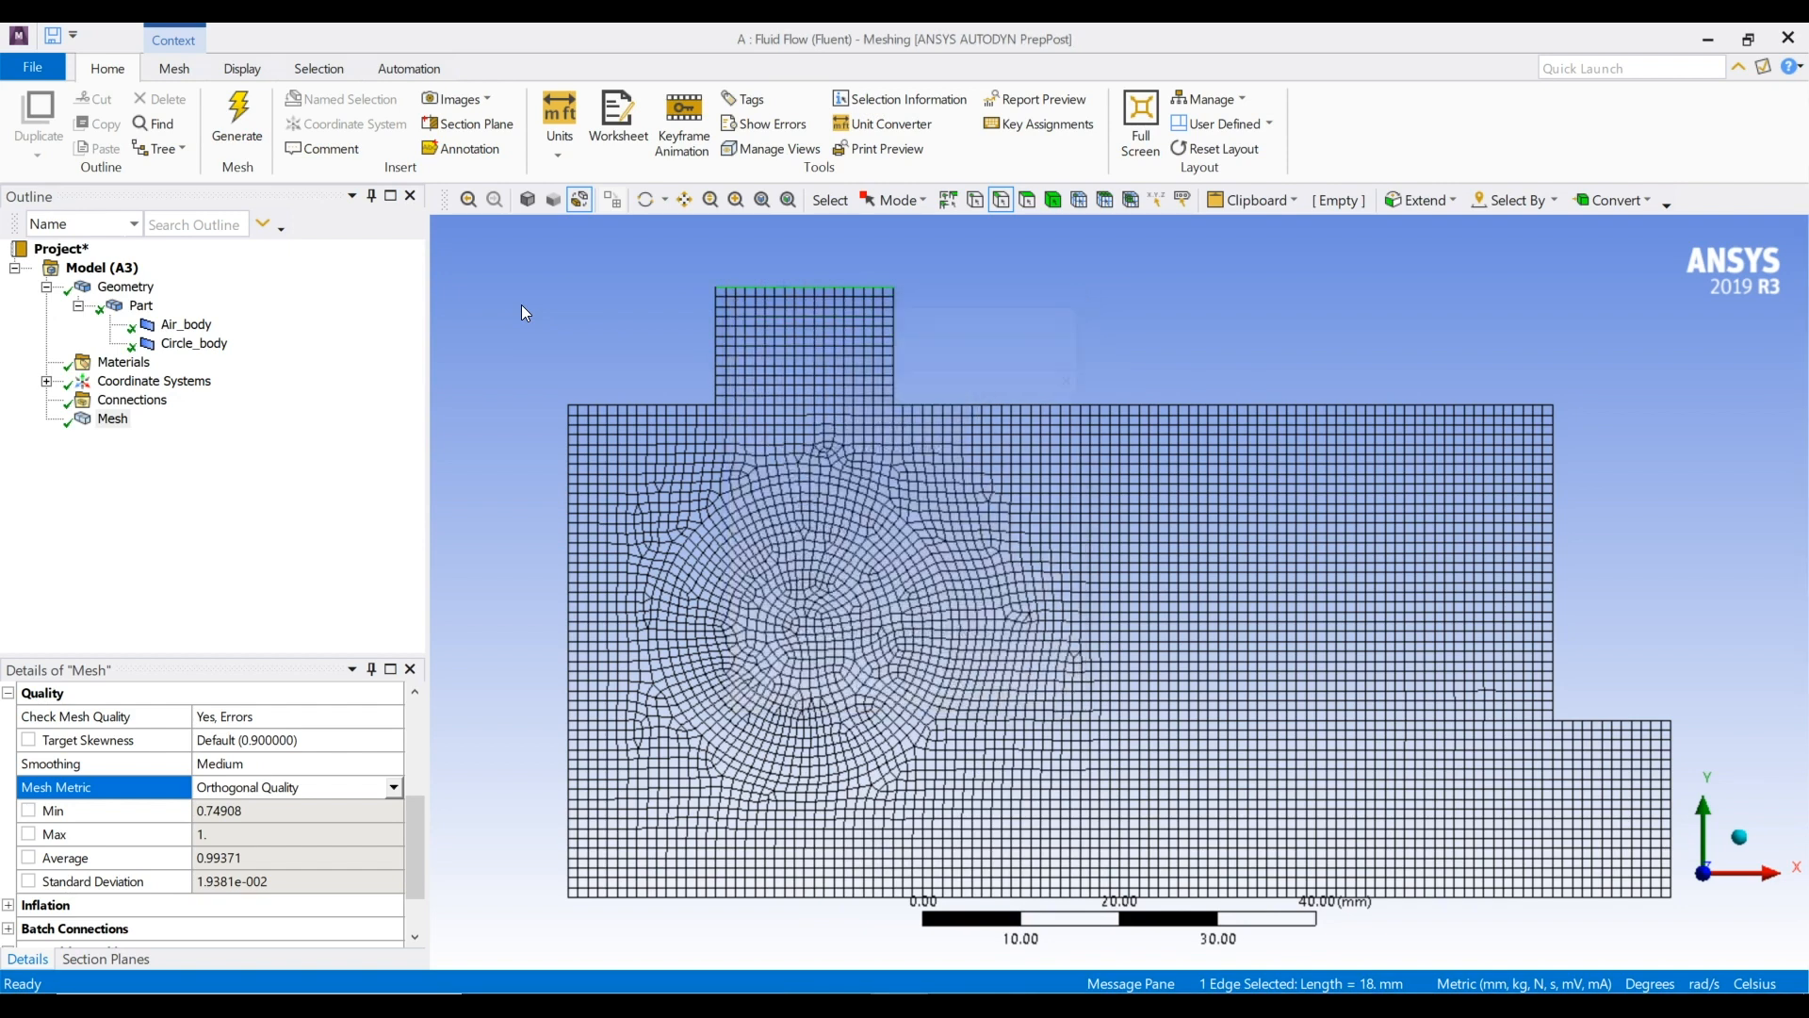
Create a named selection called Outlet from the right end edge of the lower side extension
click(1670, 754)
key(n)
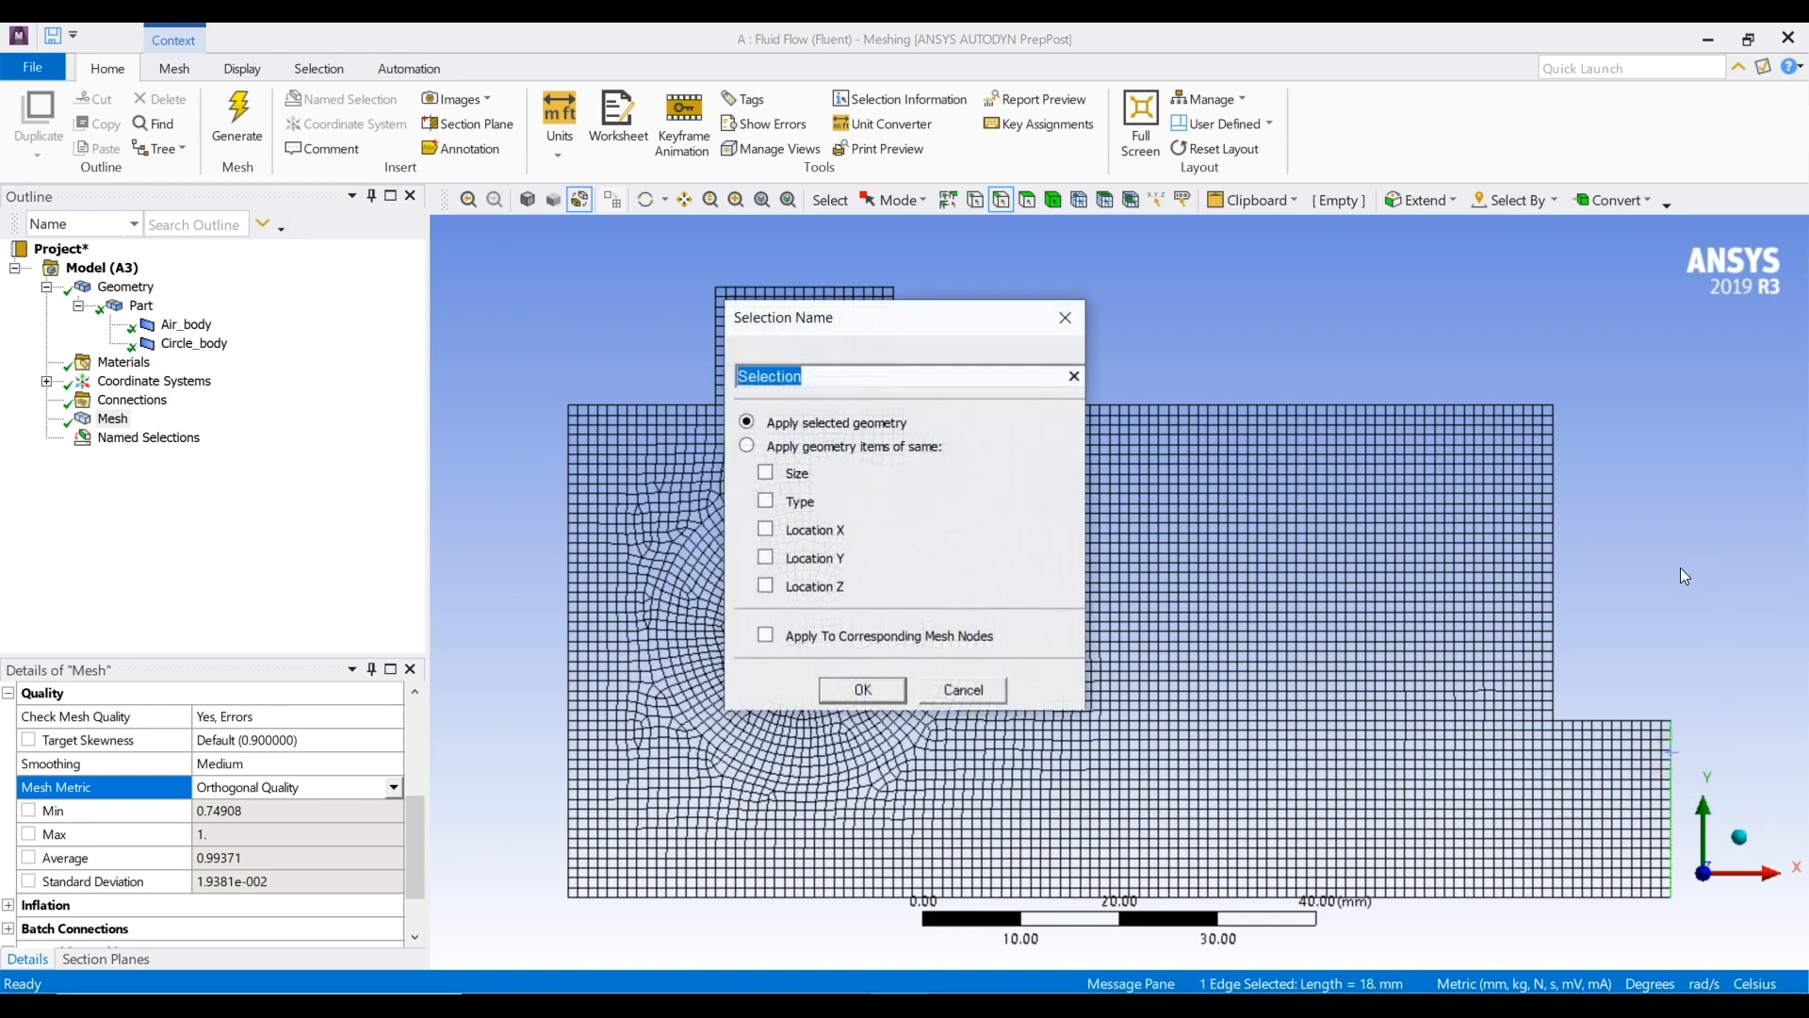
text(outlet)
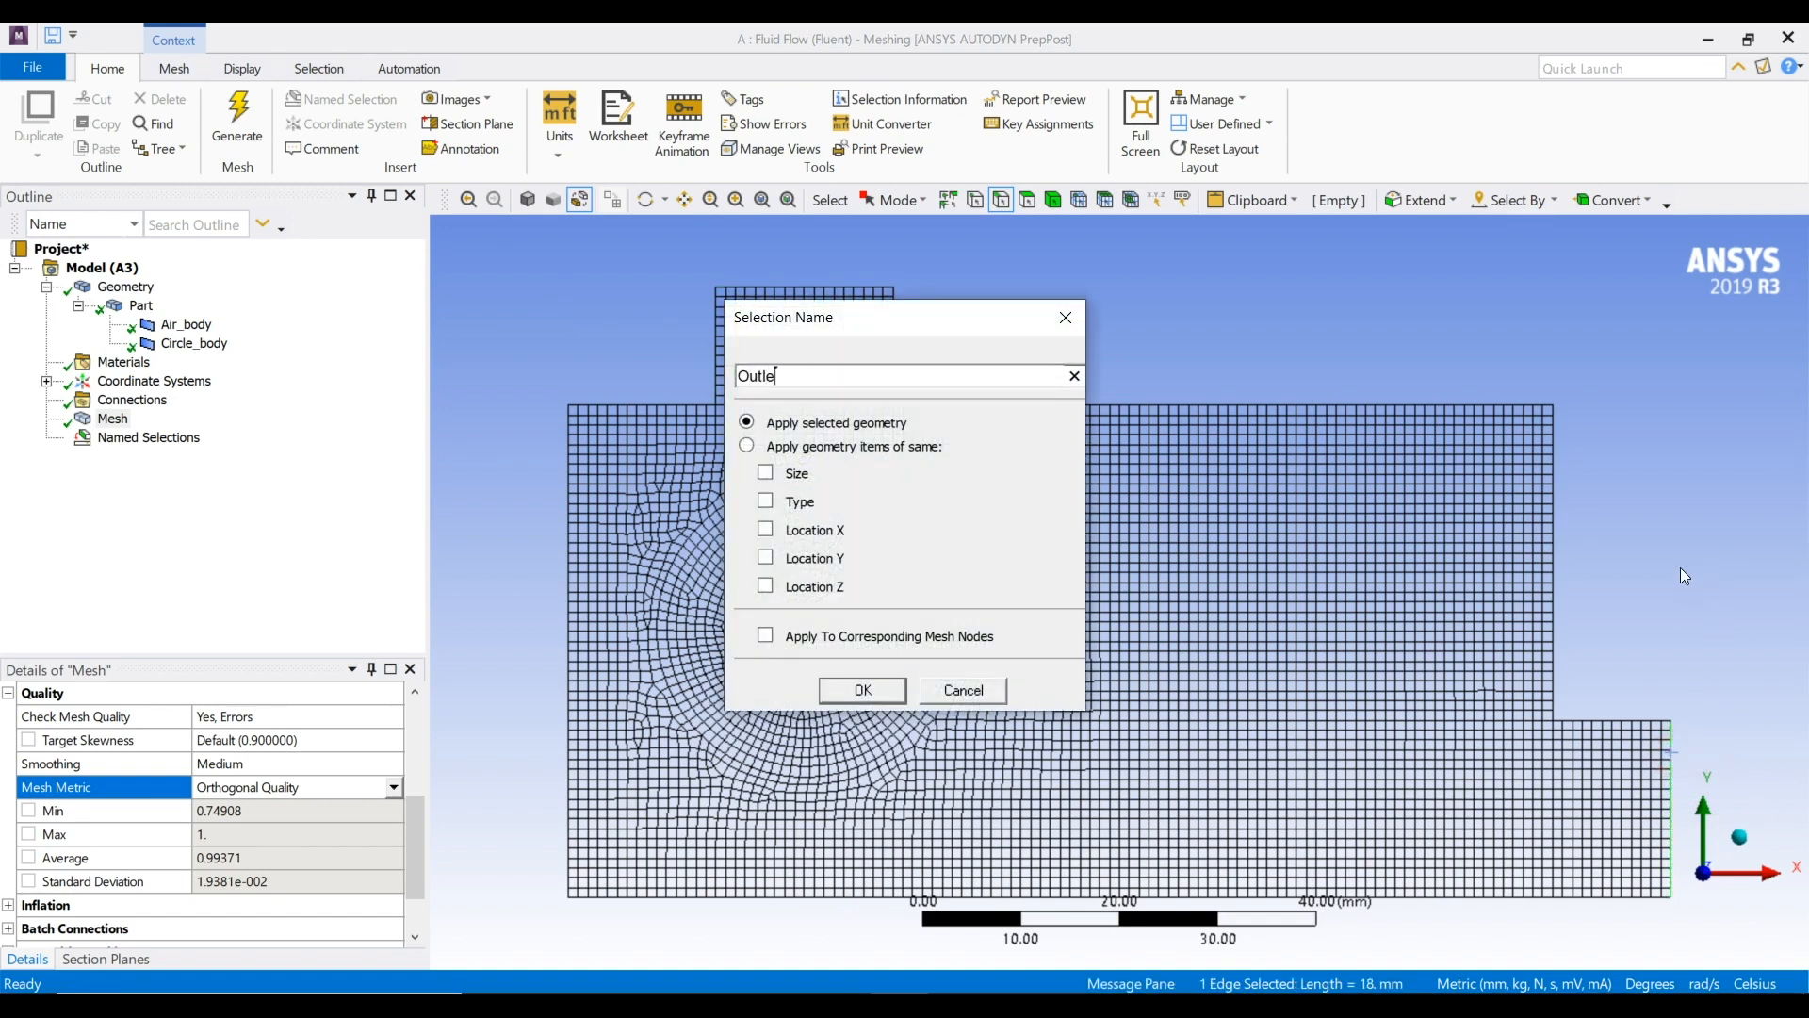
key(Return)
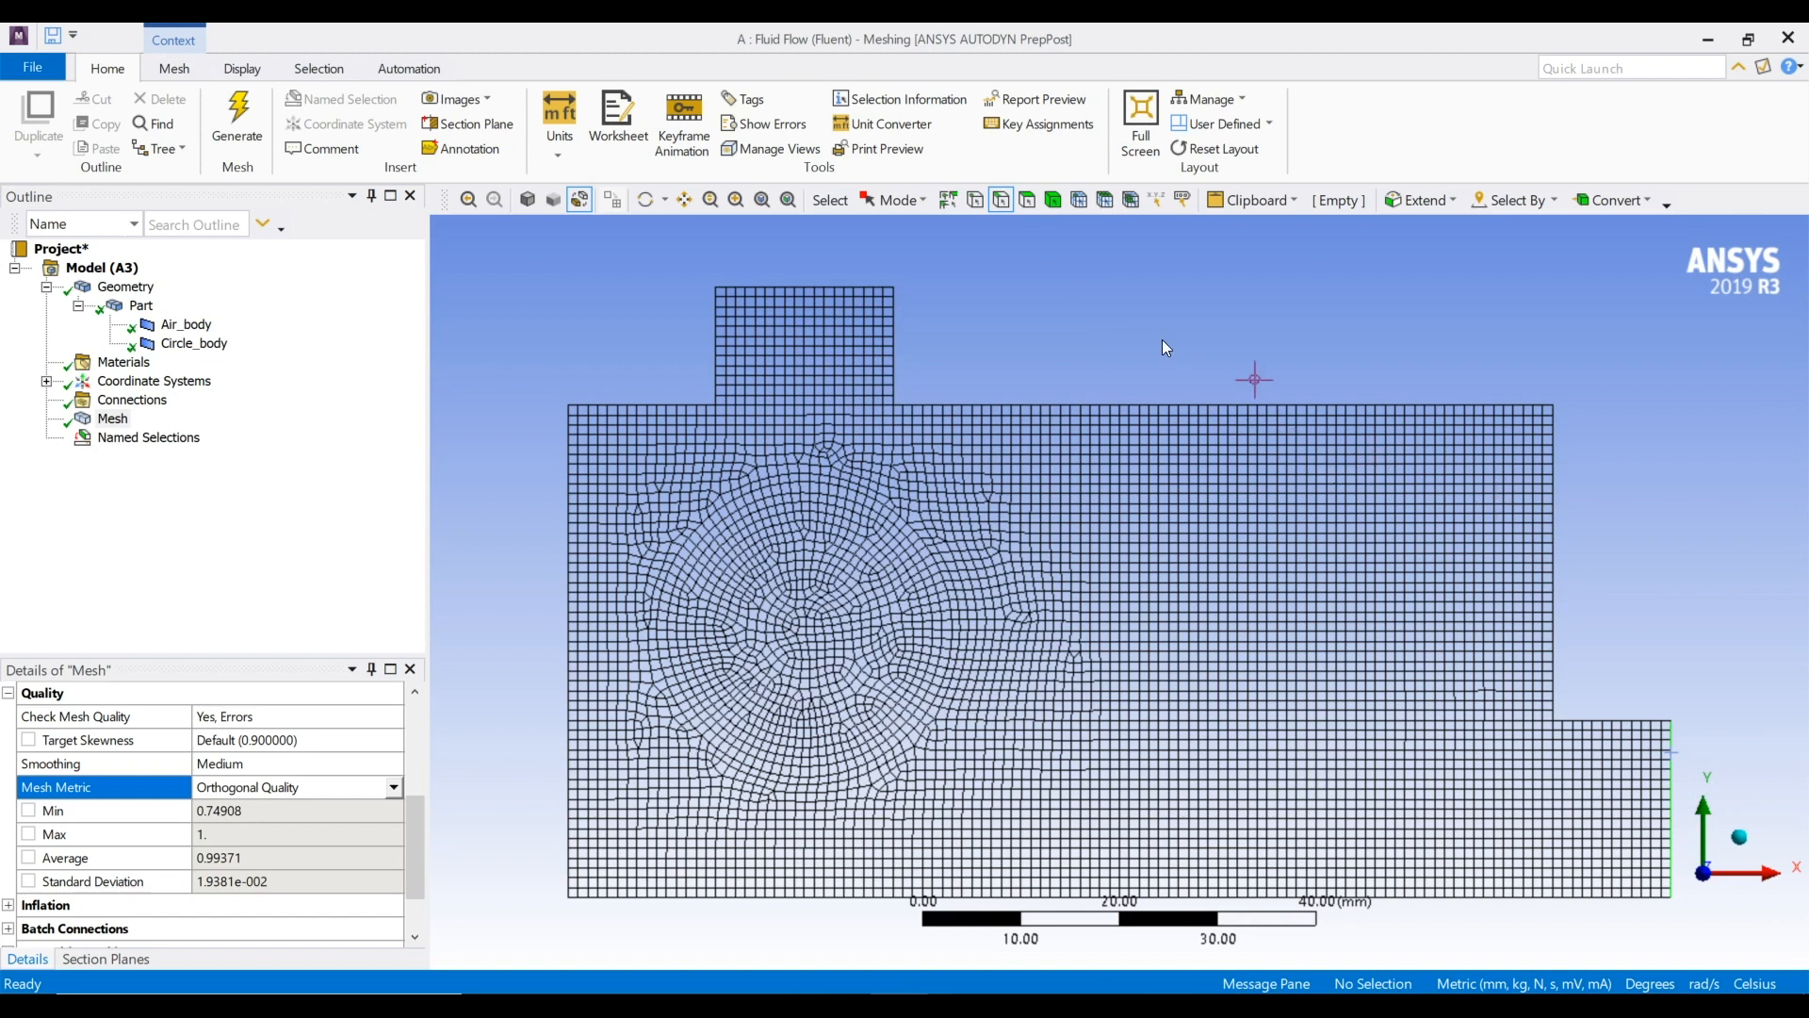
Create a named selection called circle from the circular face
click(1026, 201)
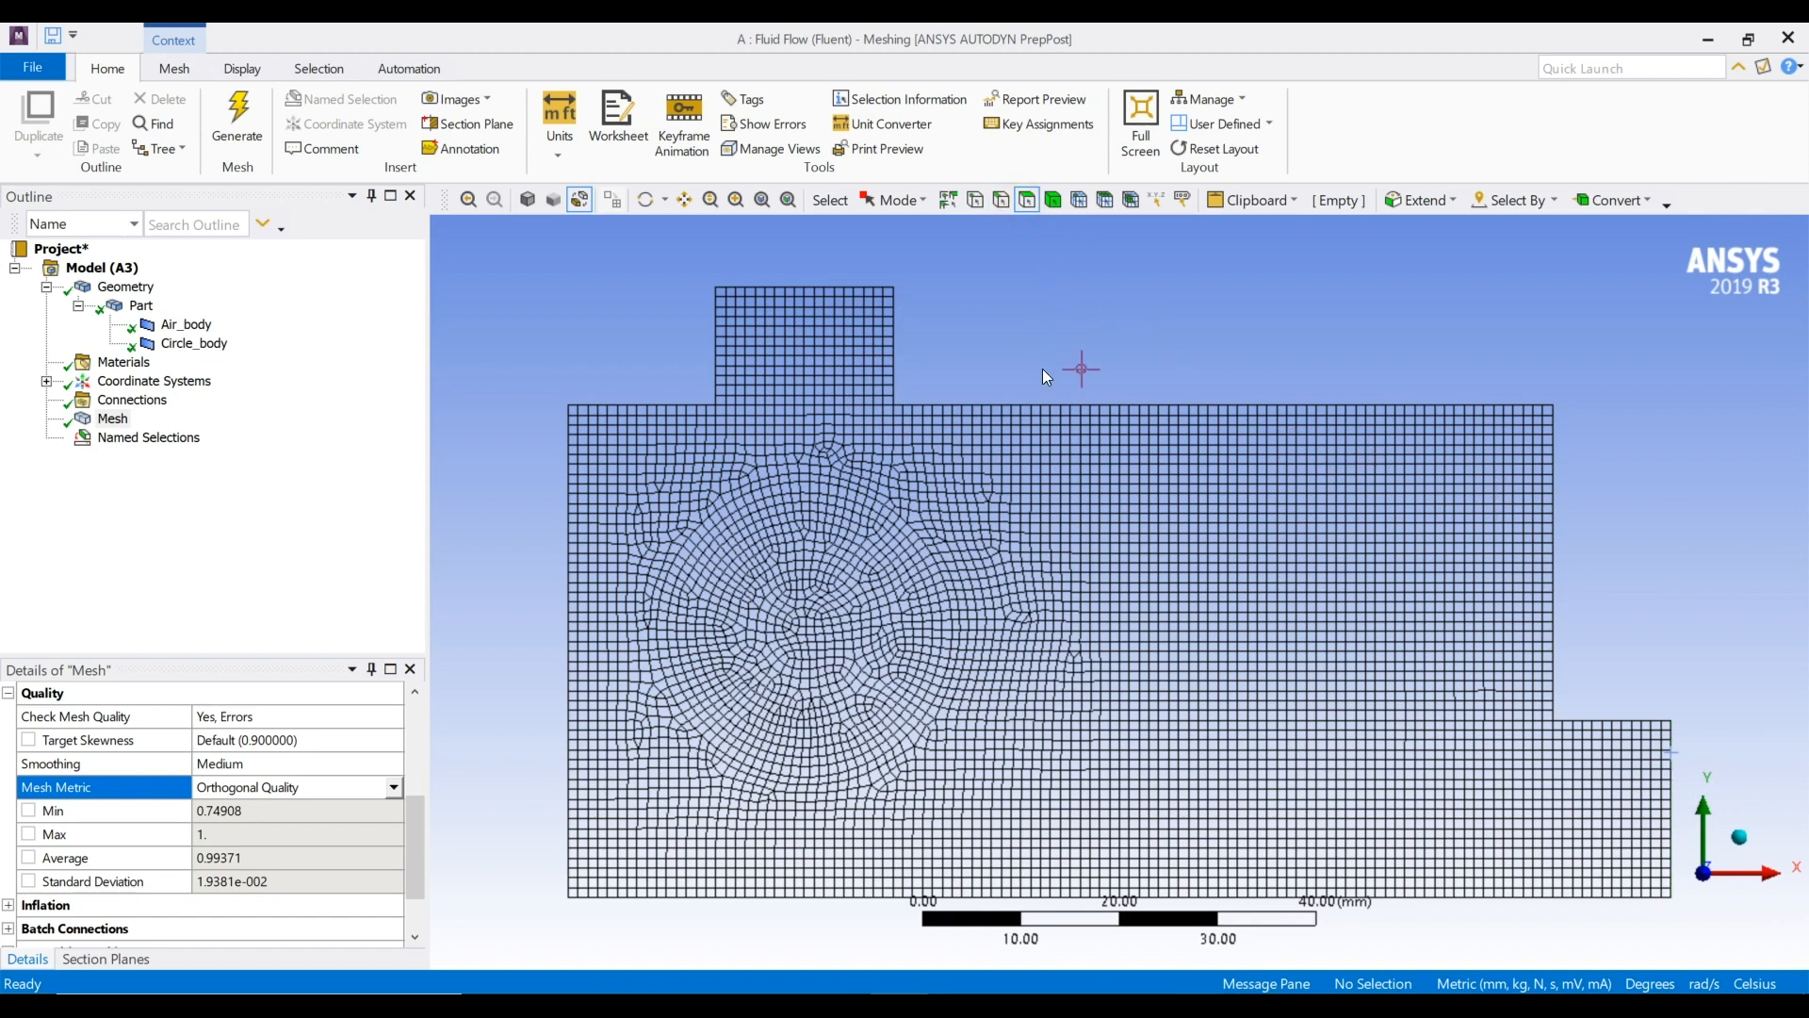
click(808, 603)
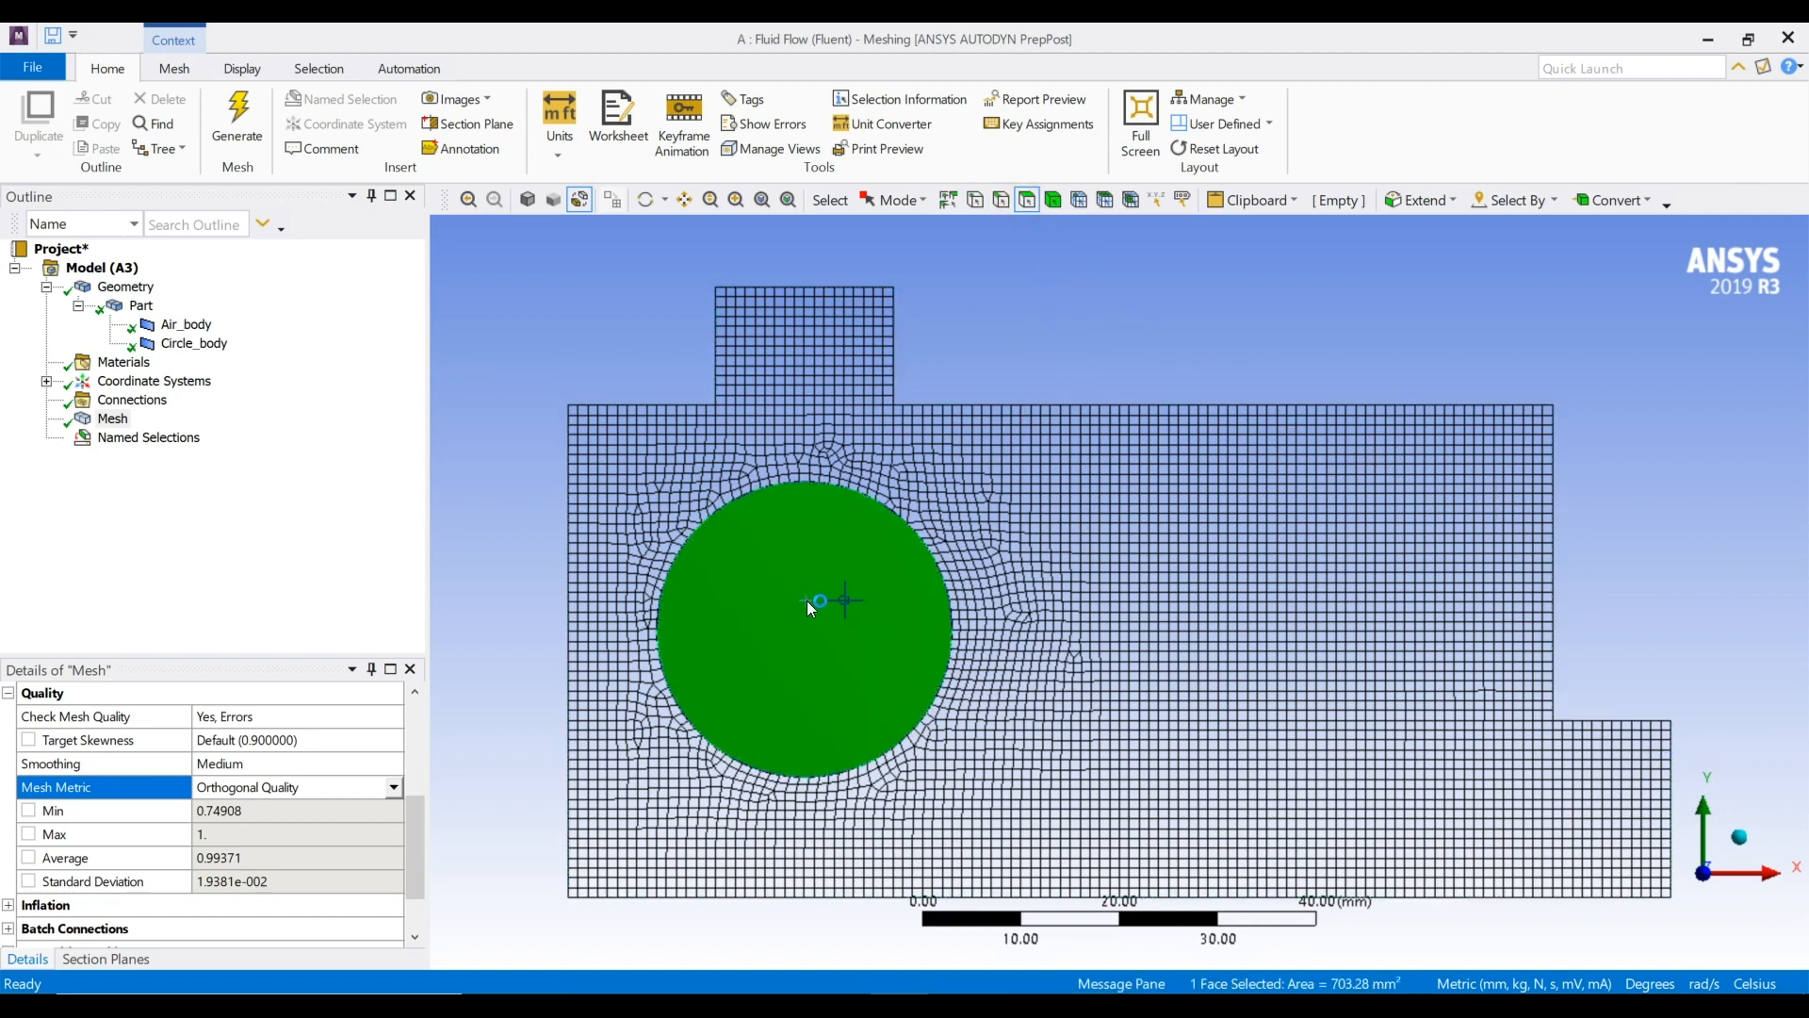
key(n)
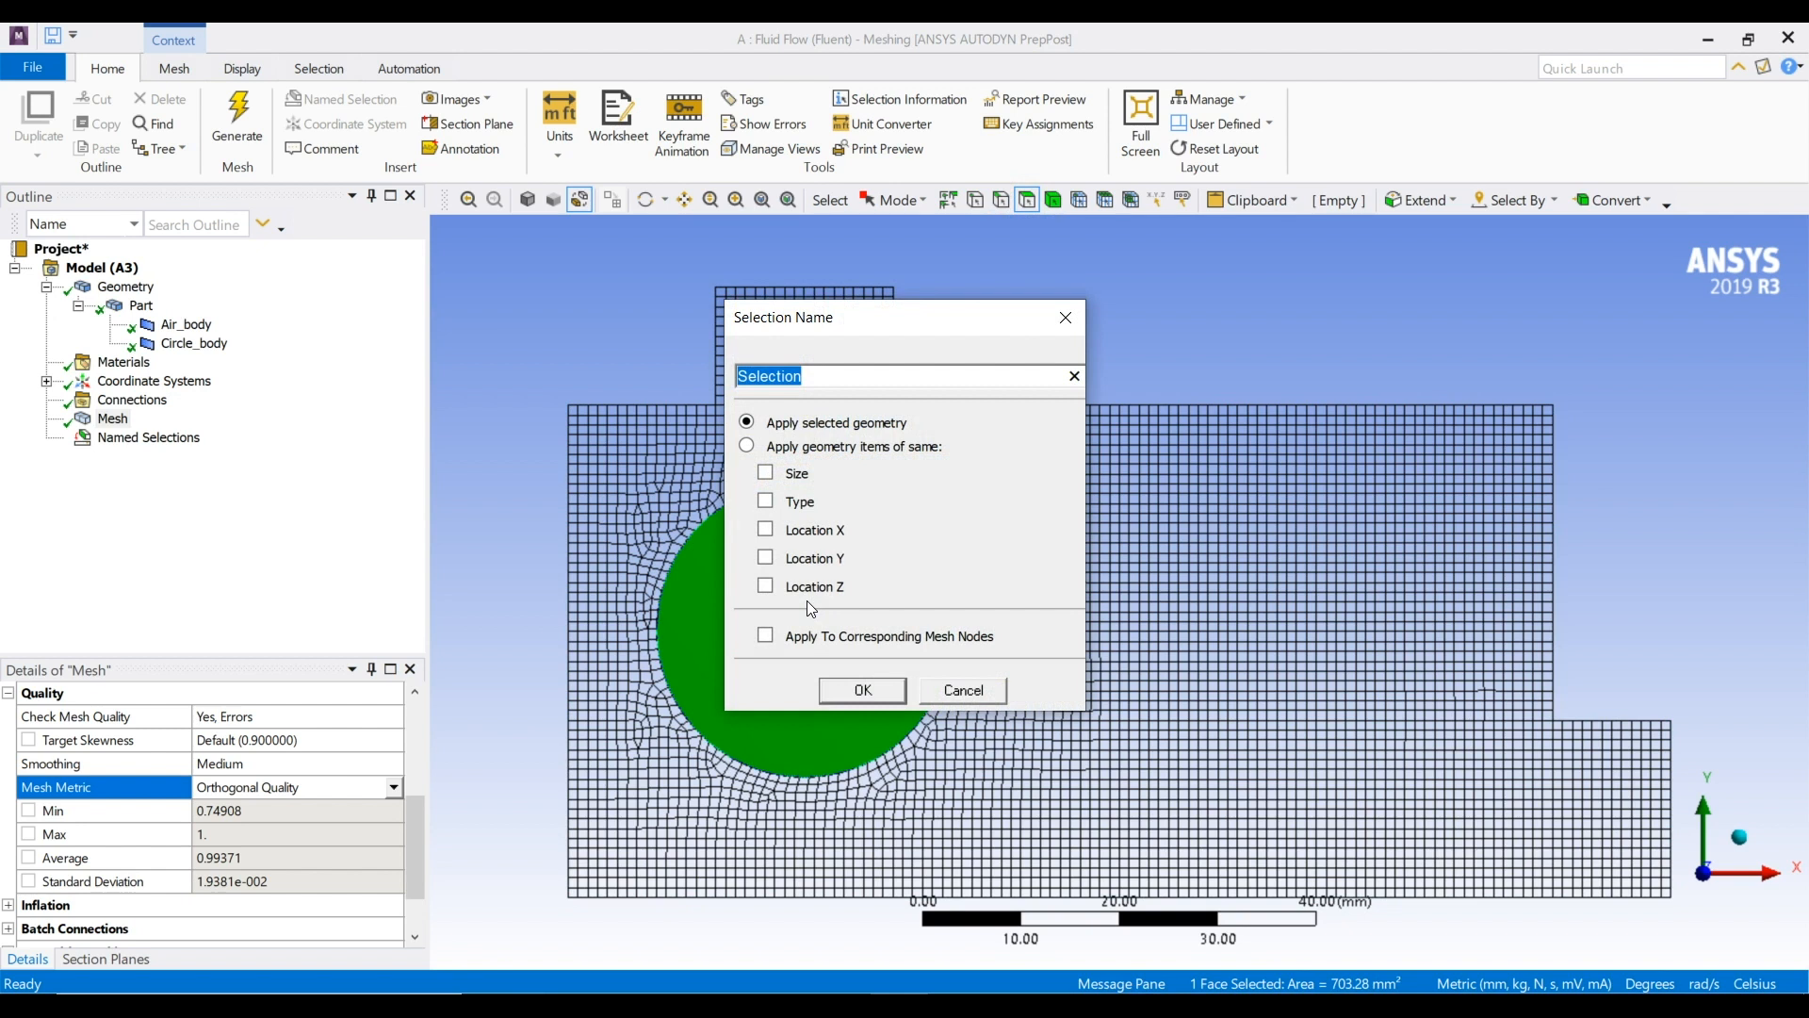
text(cirl)
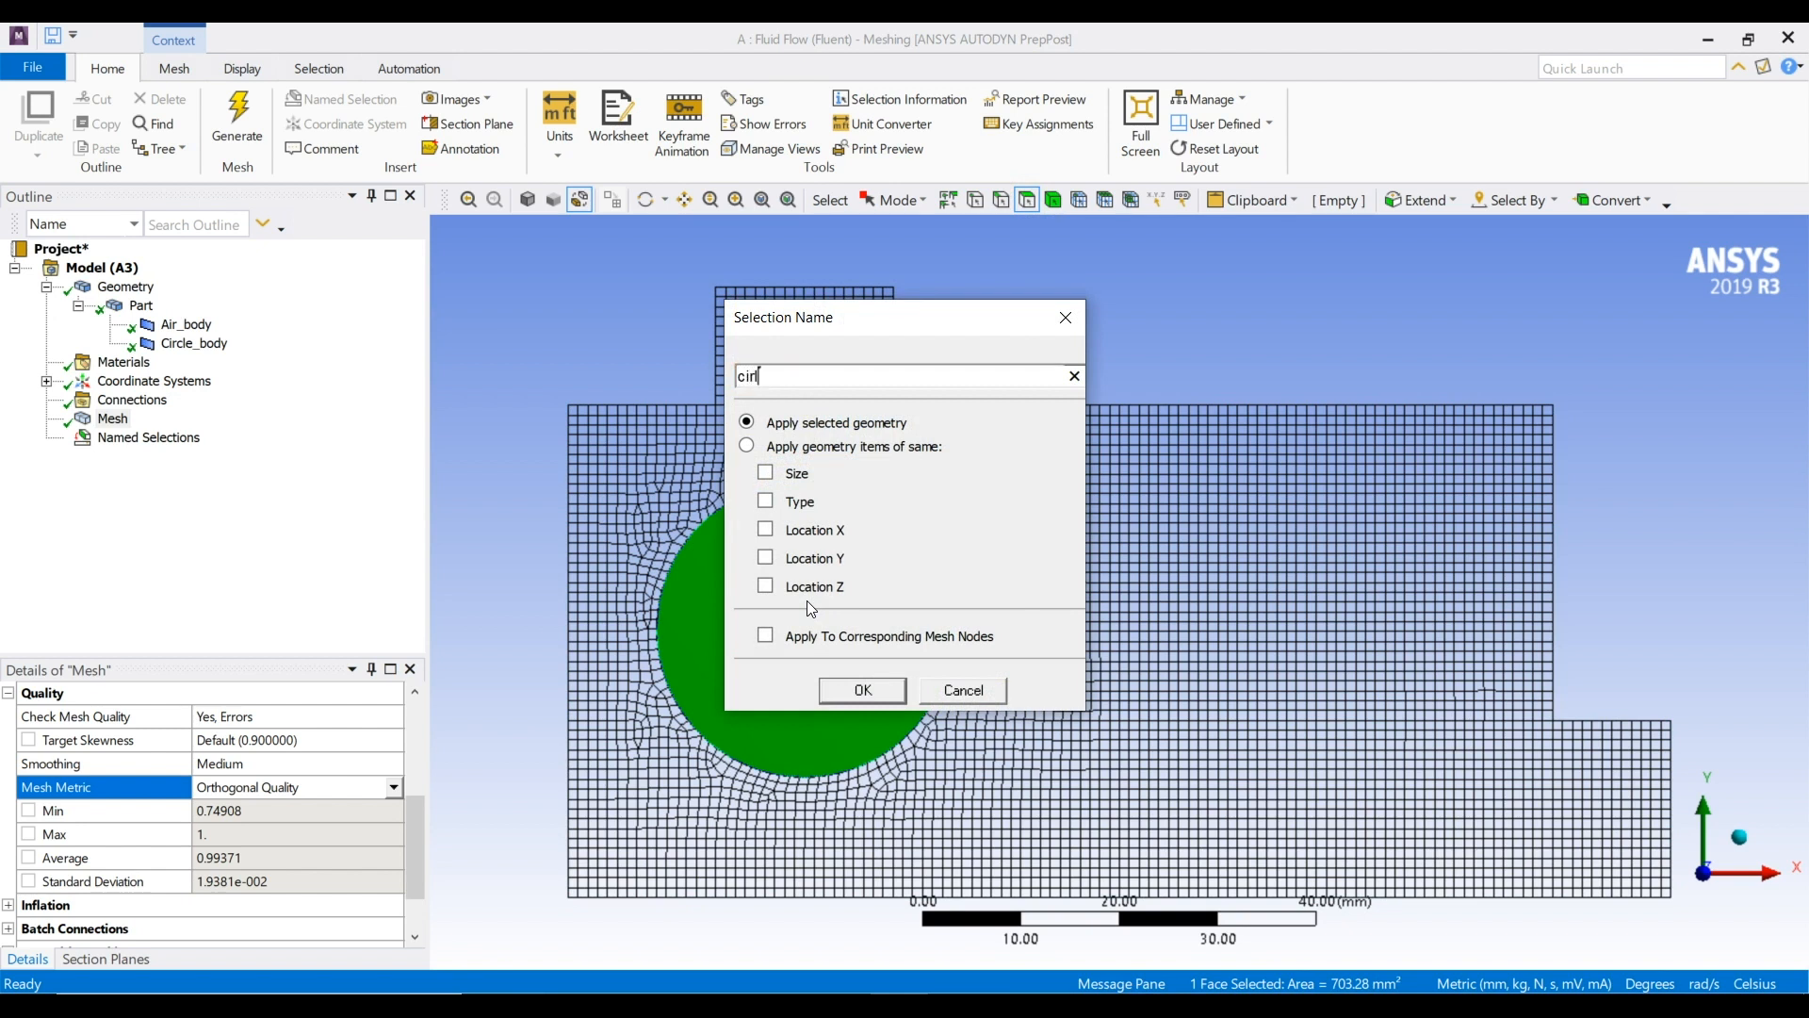
key(BackSpace)
text(cle)
click(854, 686)
Create a named selection called air from the face surrounding the circle
click(1138, 682)
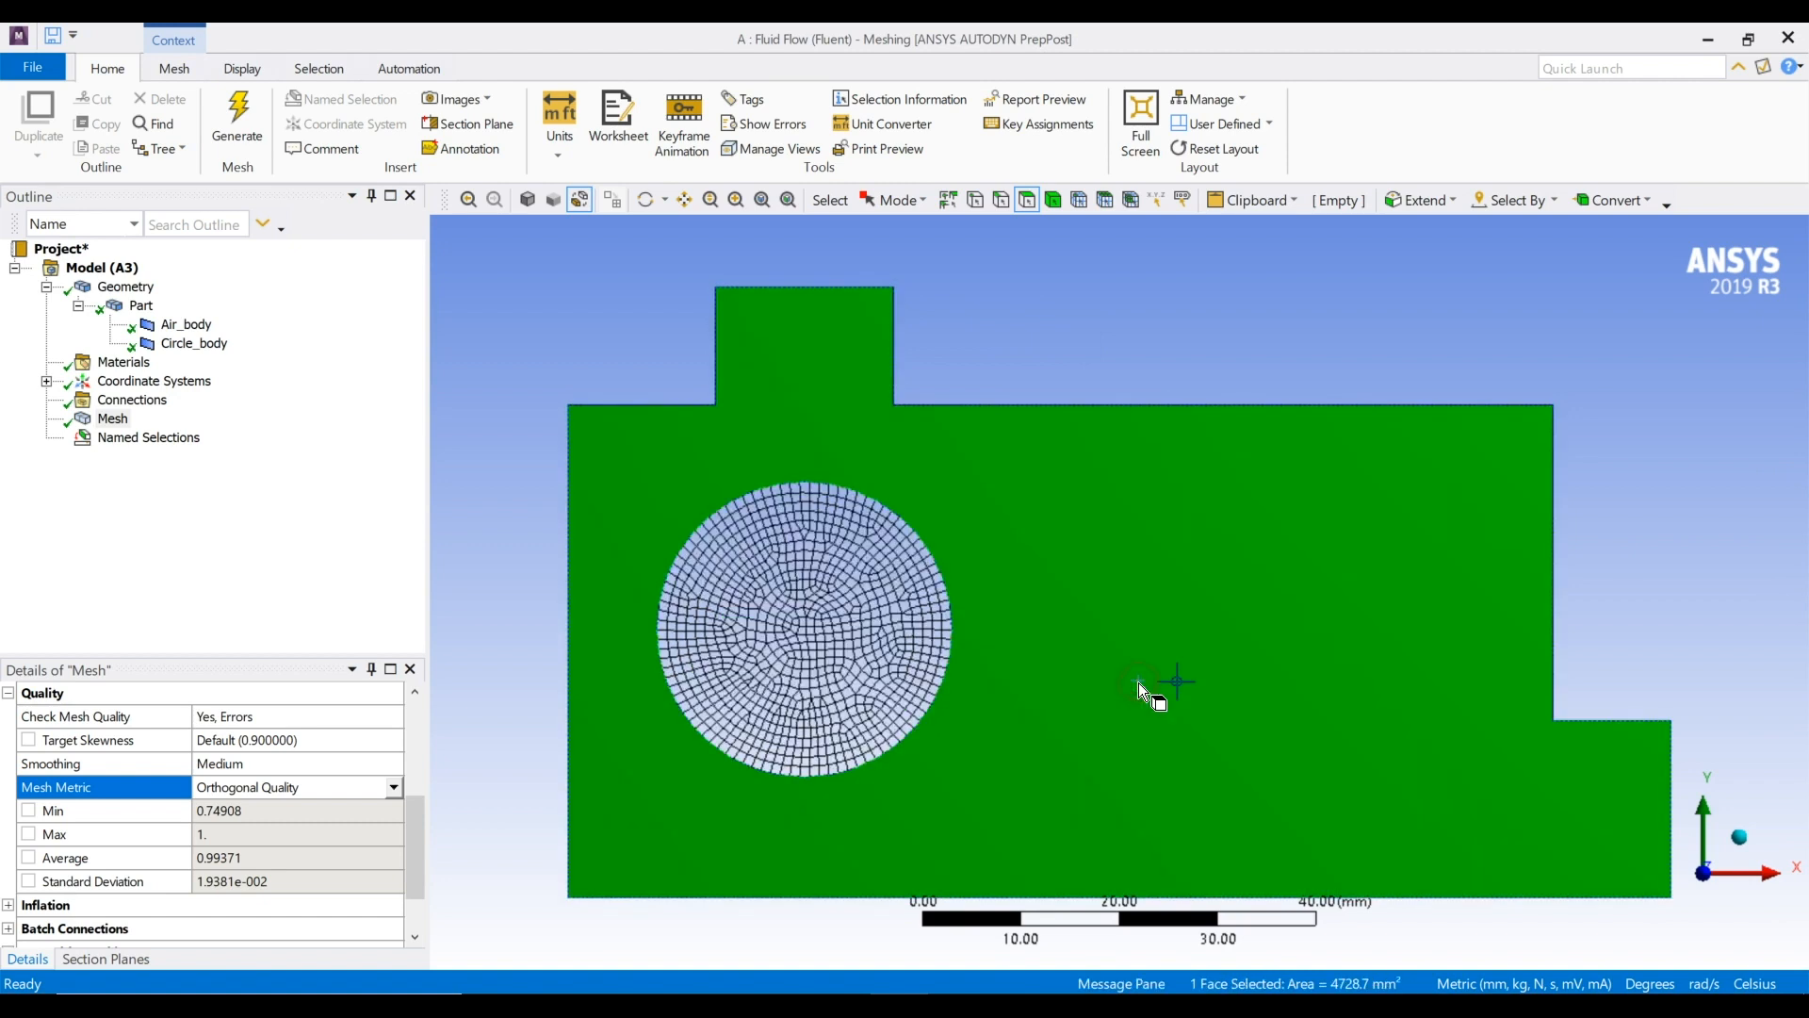
key(n)
text(ir)
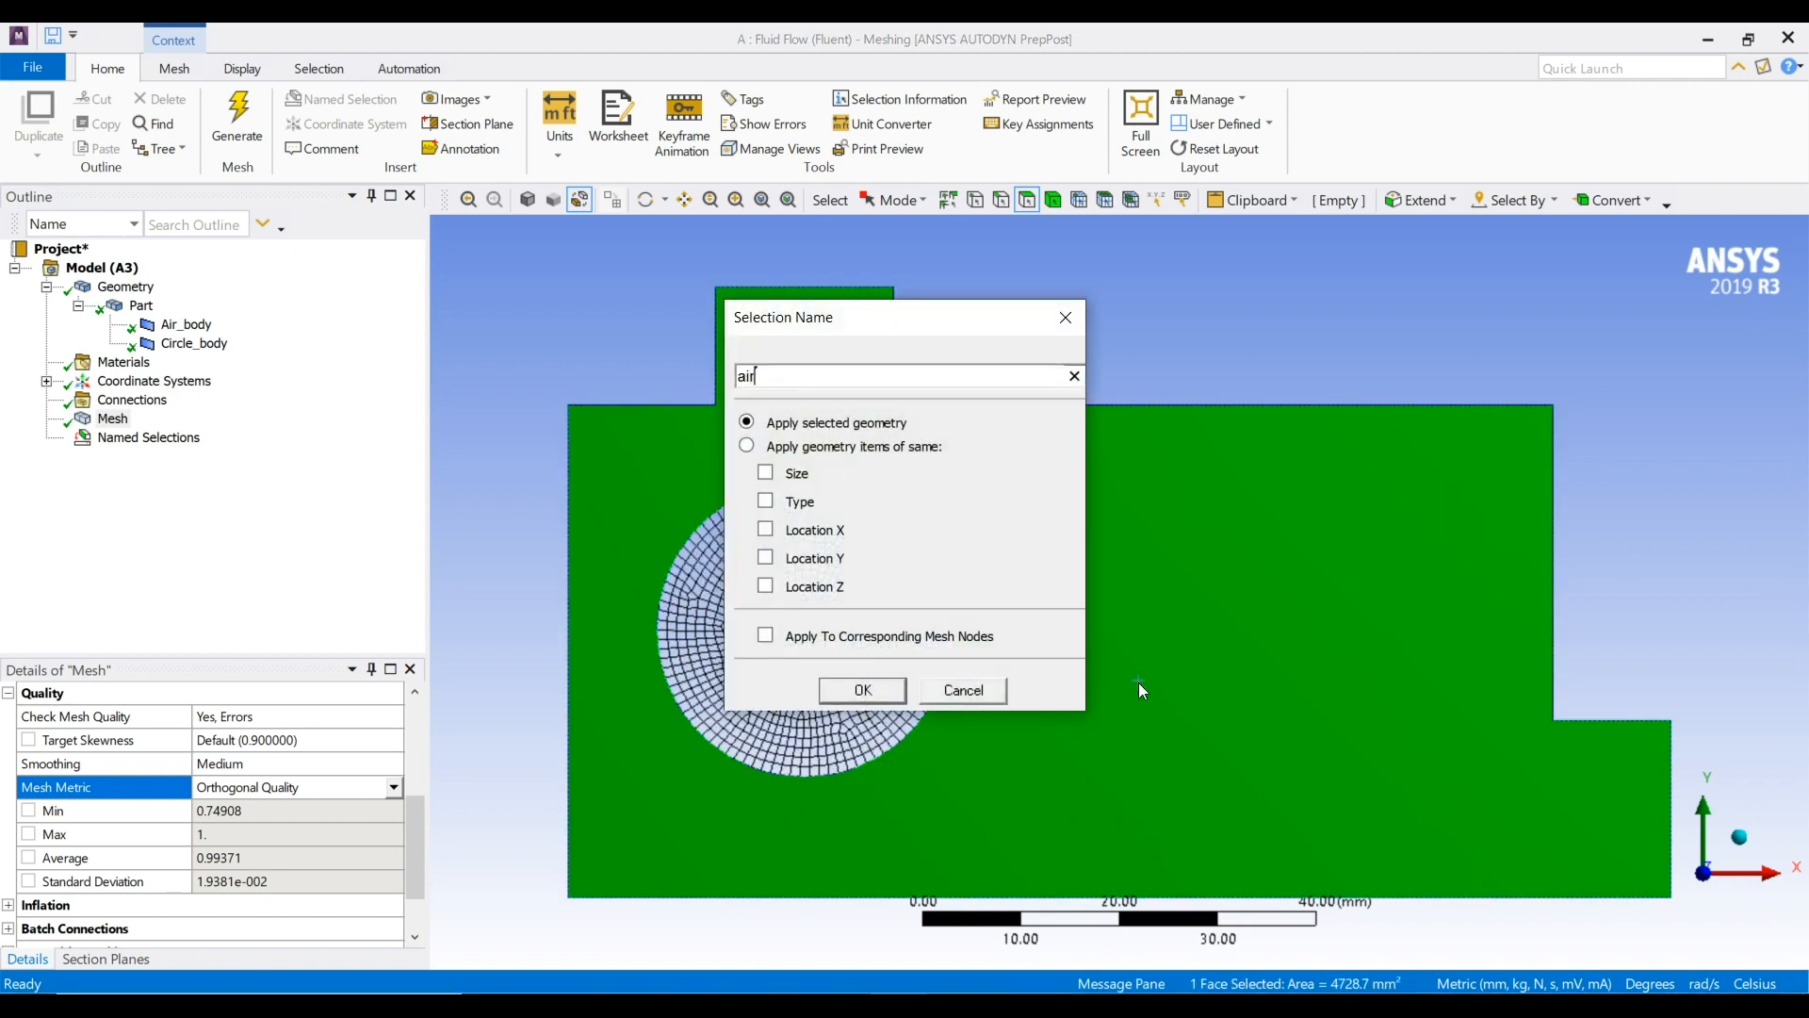
key(Return)
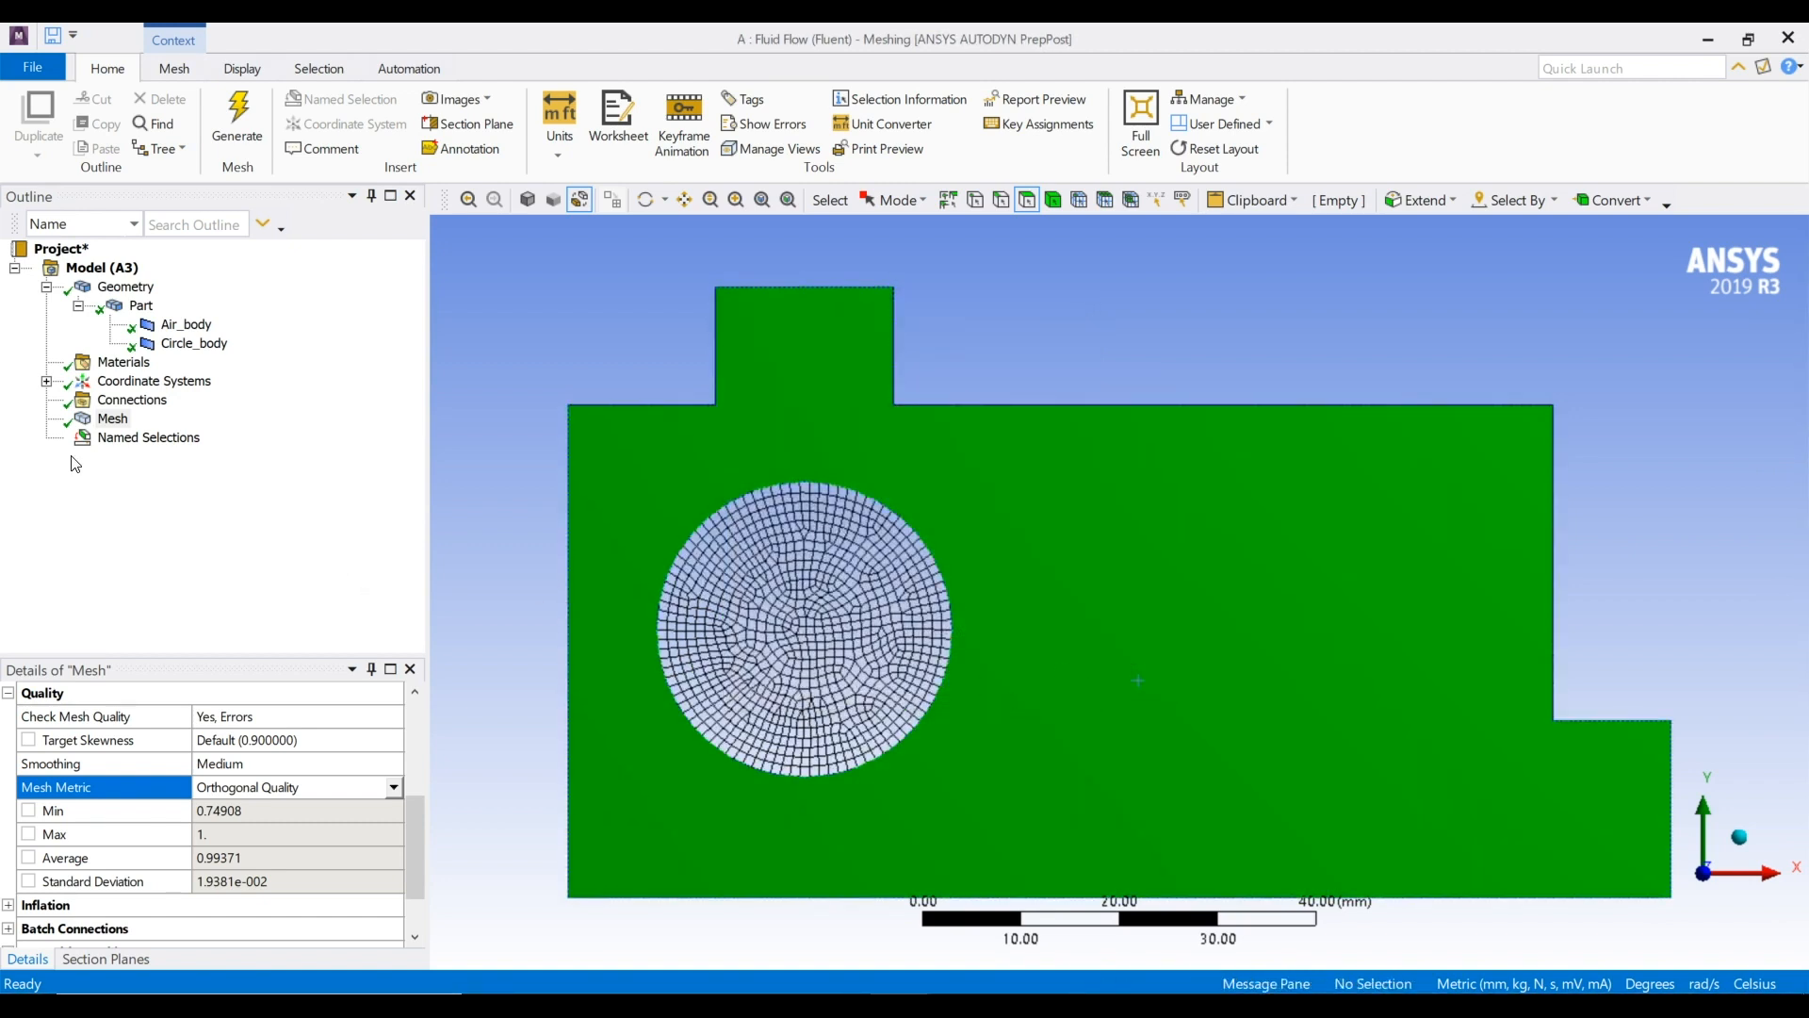
Review the geometry assigned to the Inlet, Outlet, circle and air named selections
click(48, 438)
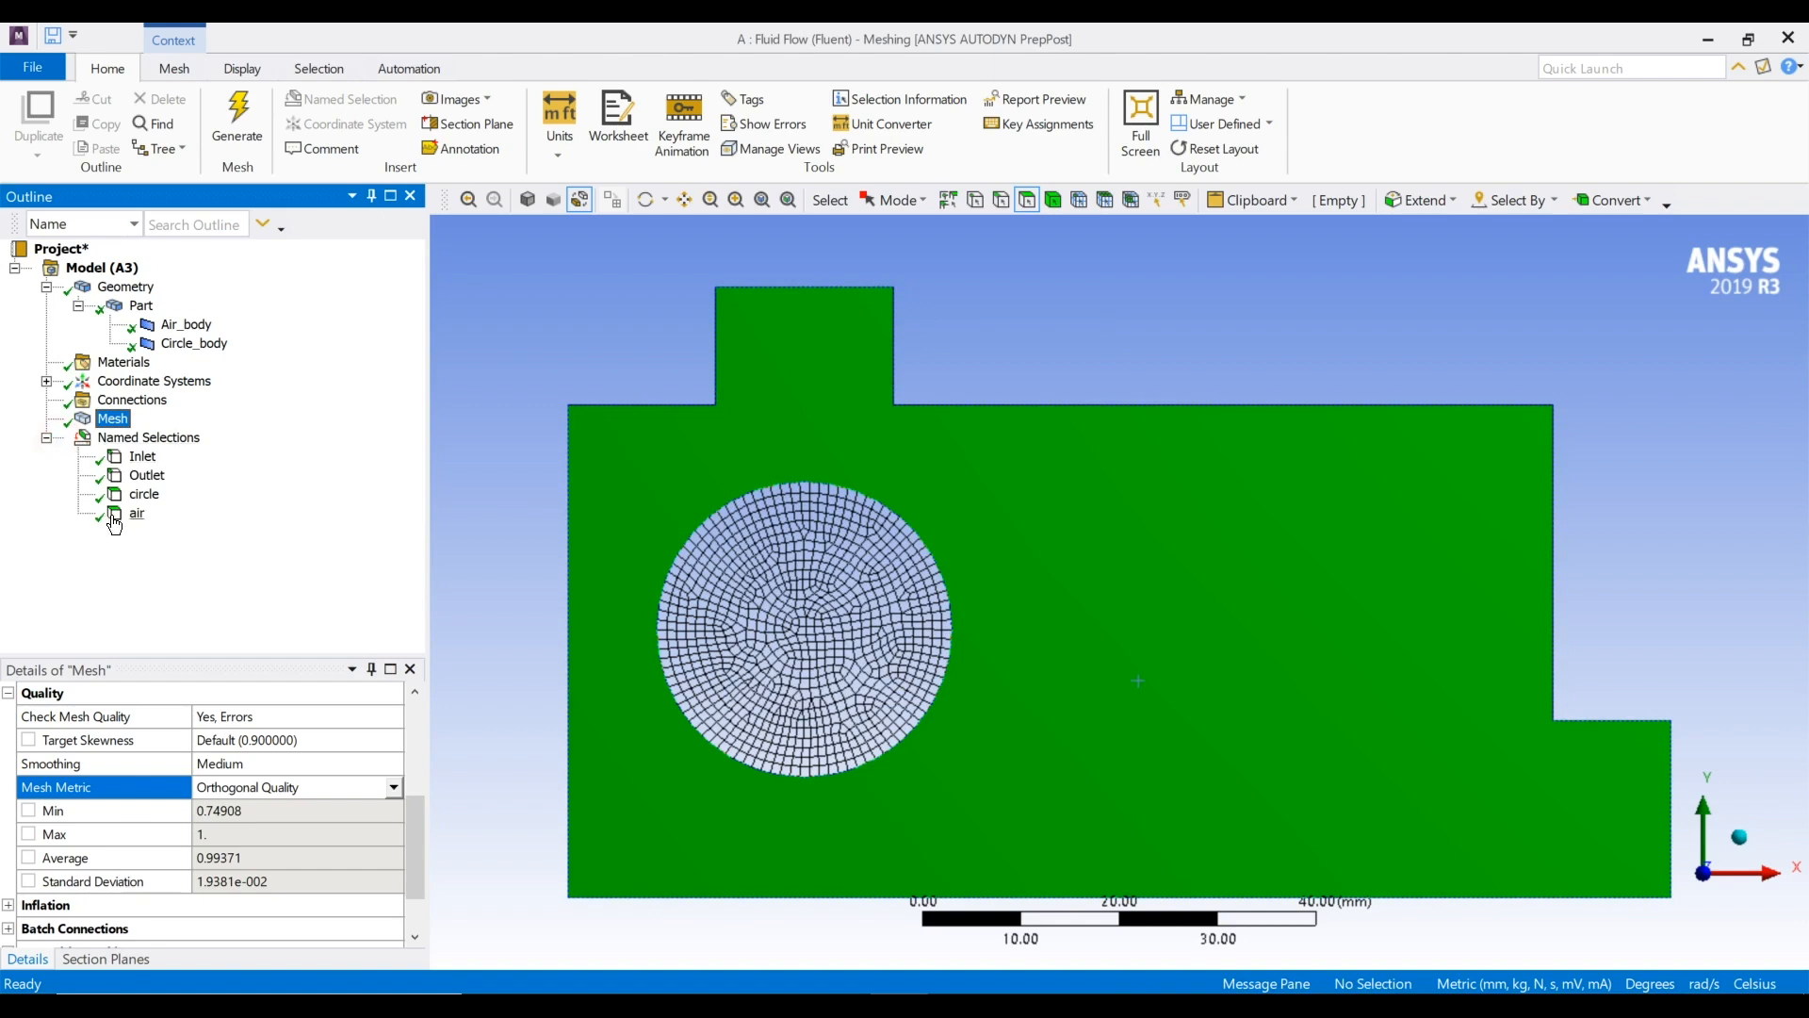
click(101, 421)
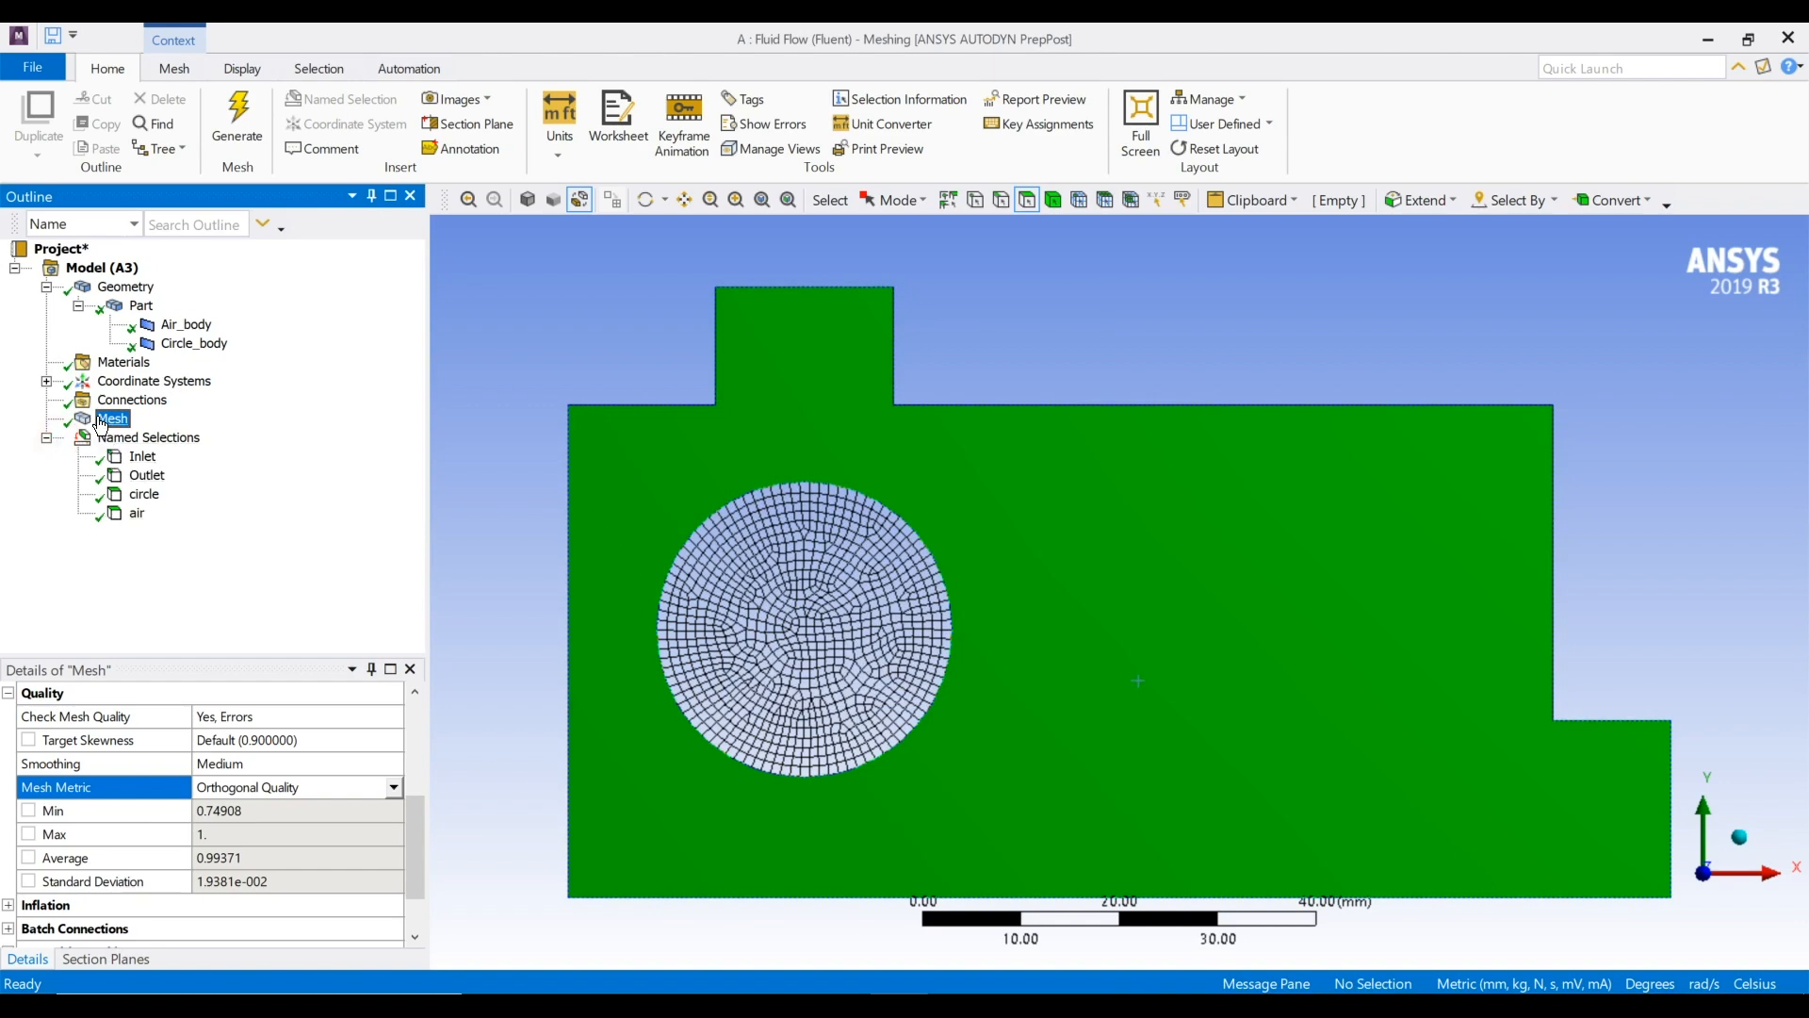
click(144, 494)
click(137, 513)
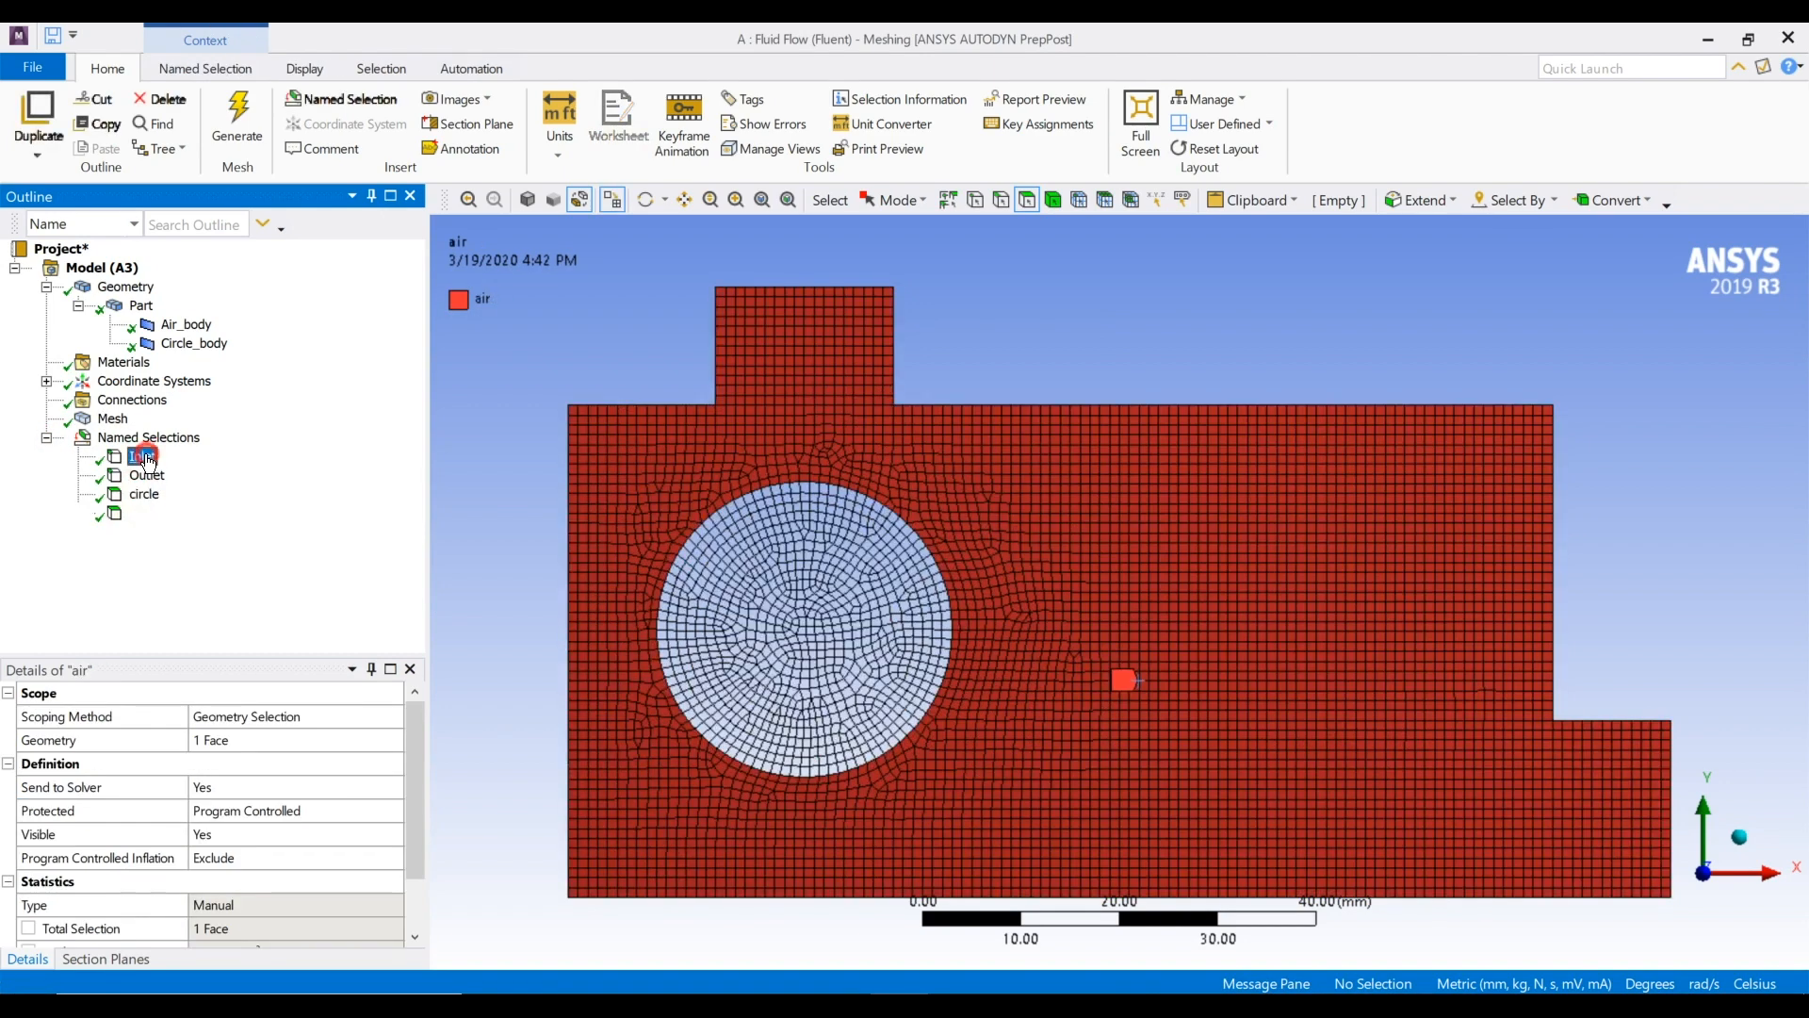
click(141, 456)
click(143, 494)
click(147, 476)
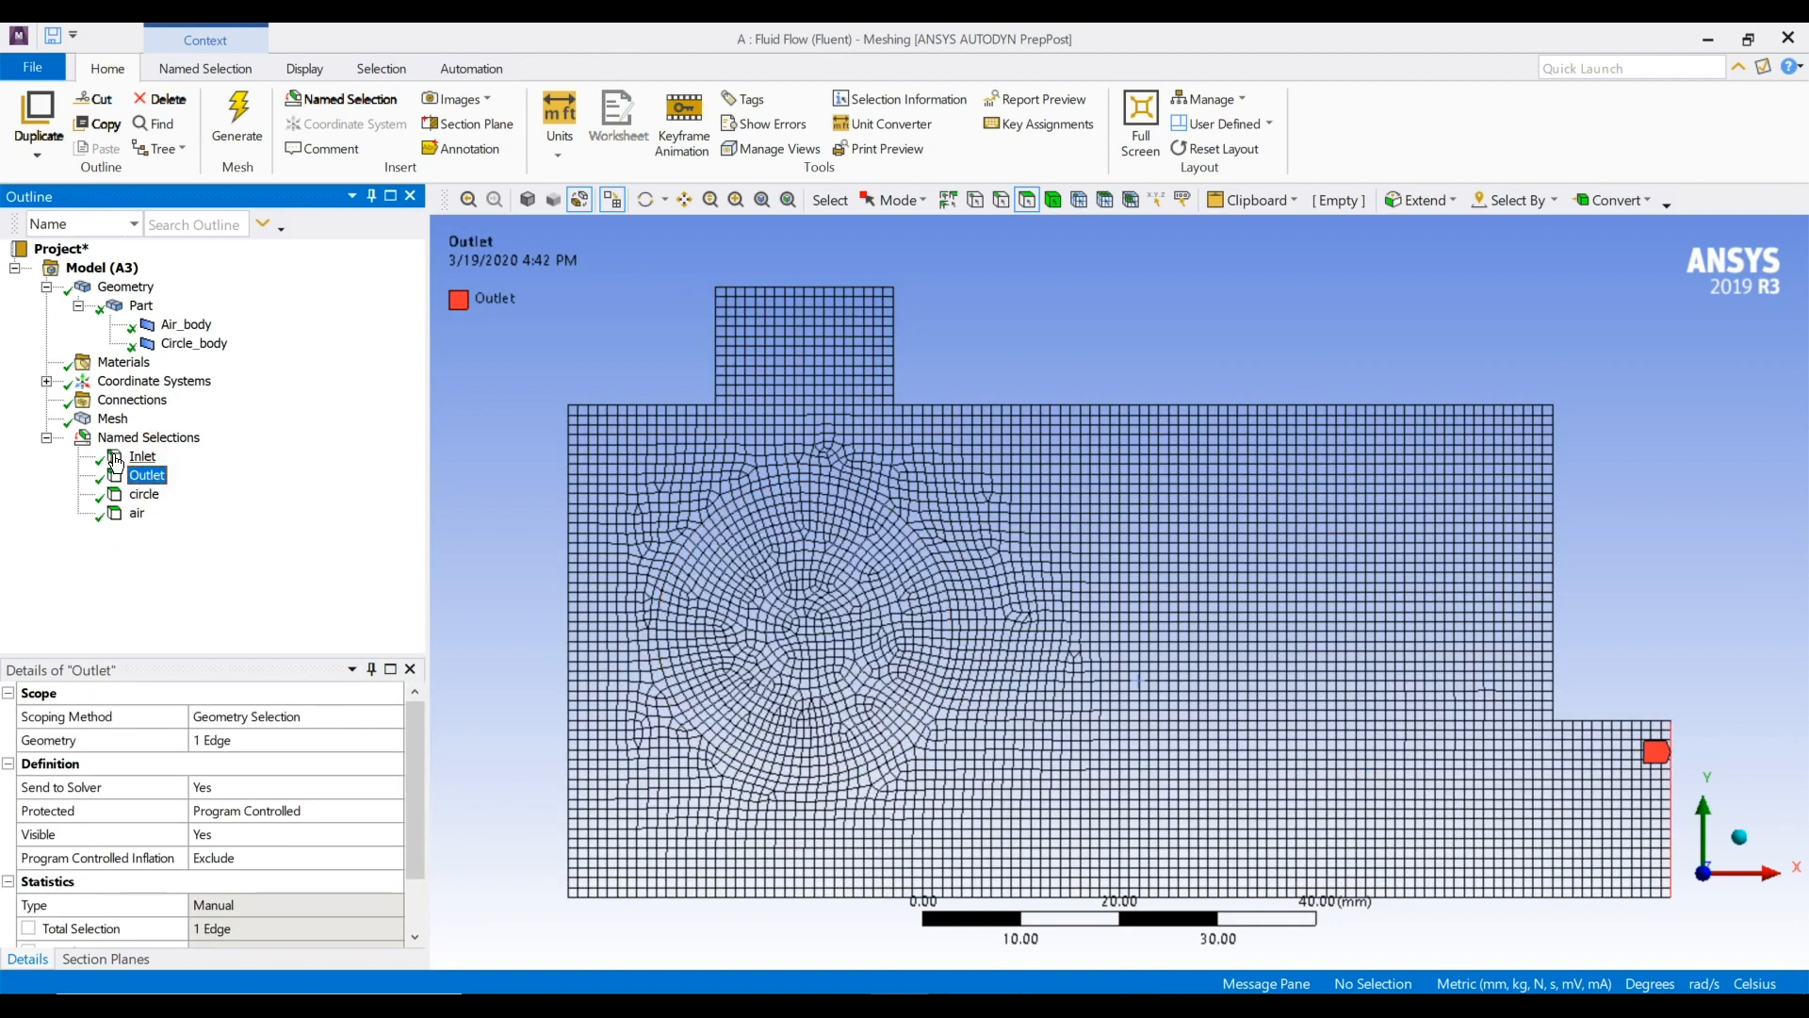
Update the mesh so the named selections carry over to the Fluent setup
click(109, 418)
right_click(97, 424)
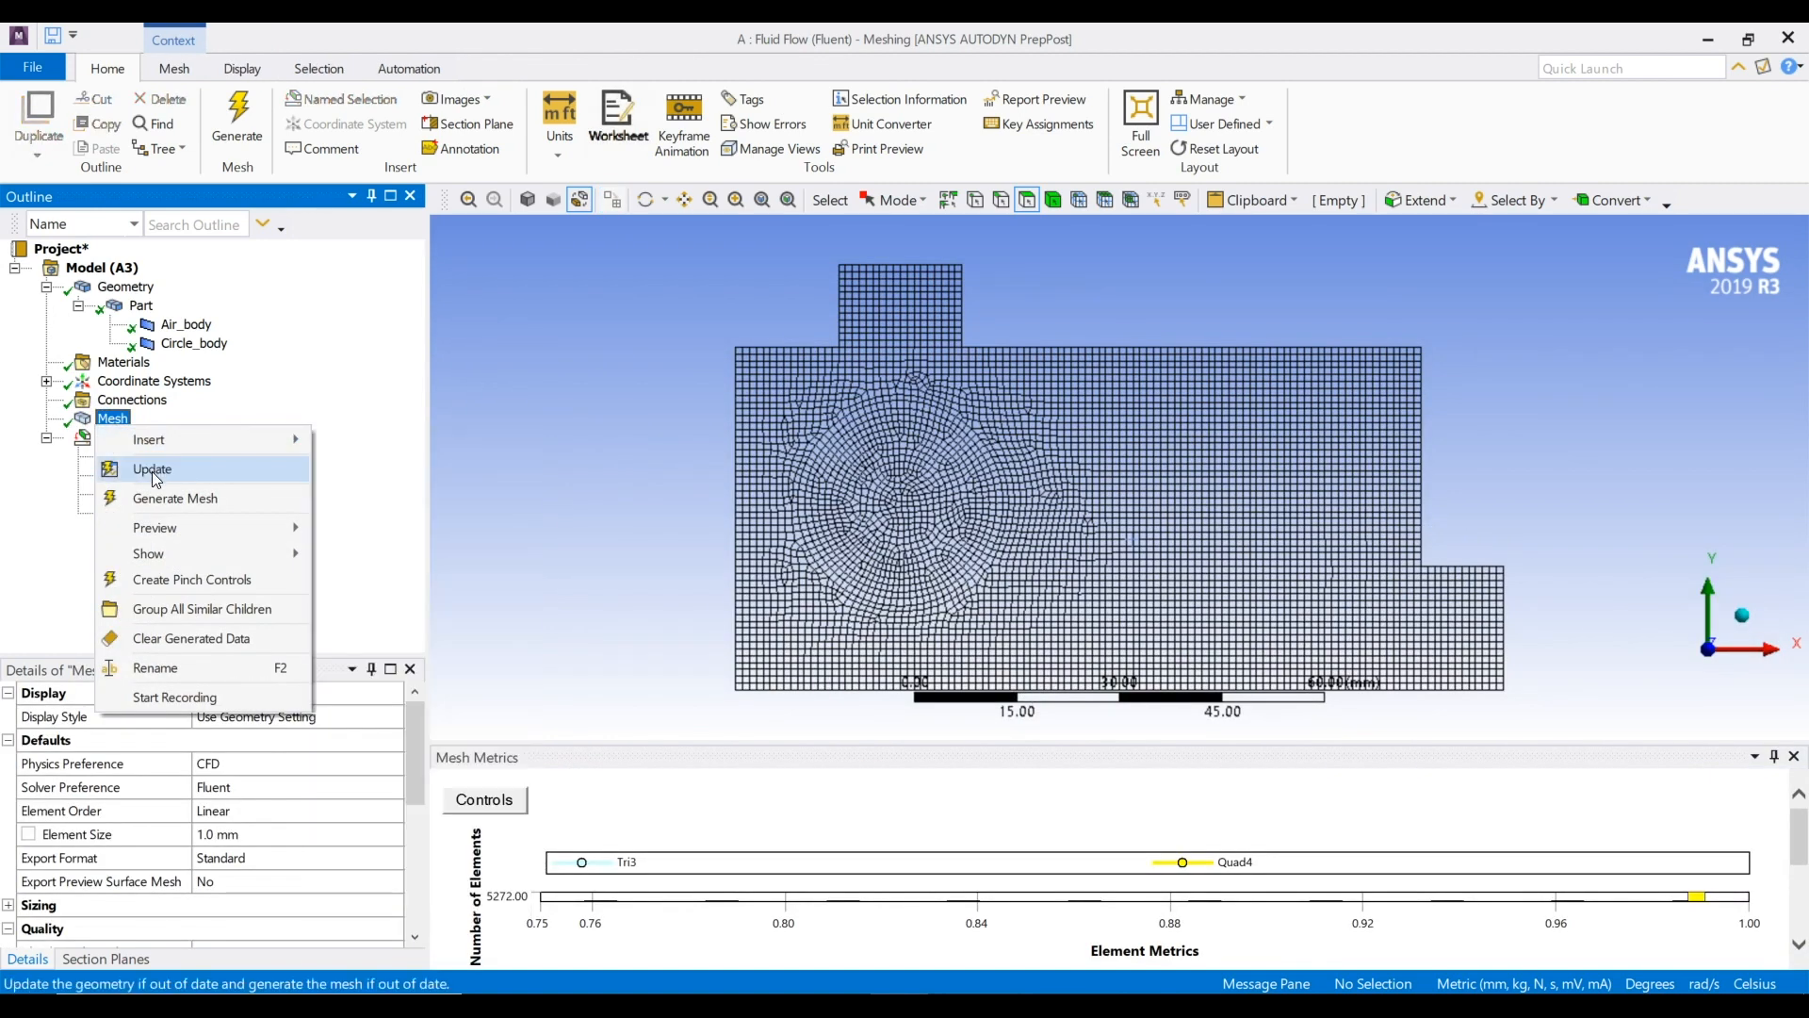
click(151, 471)
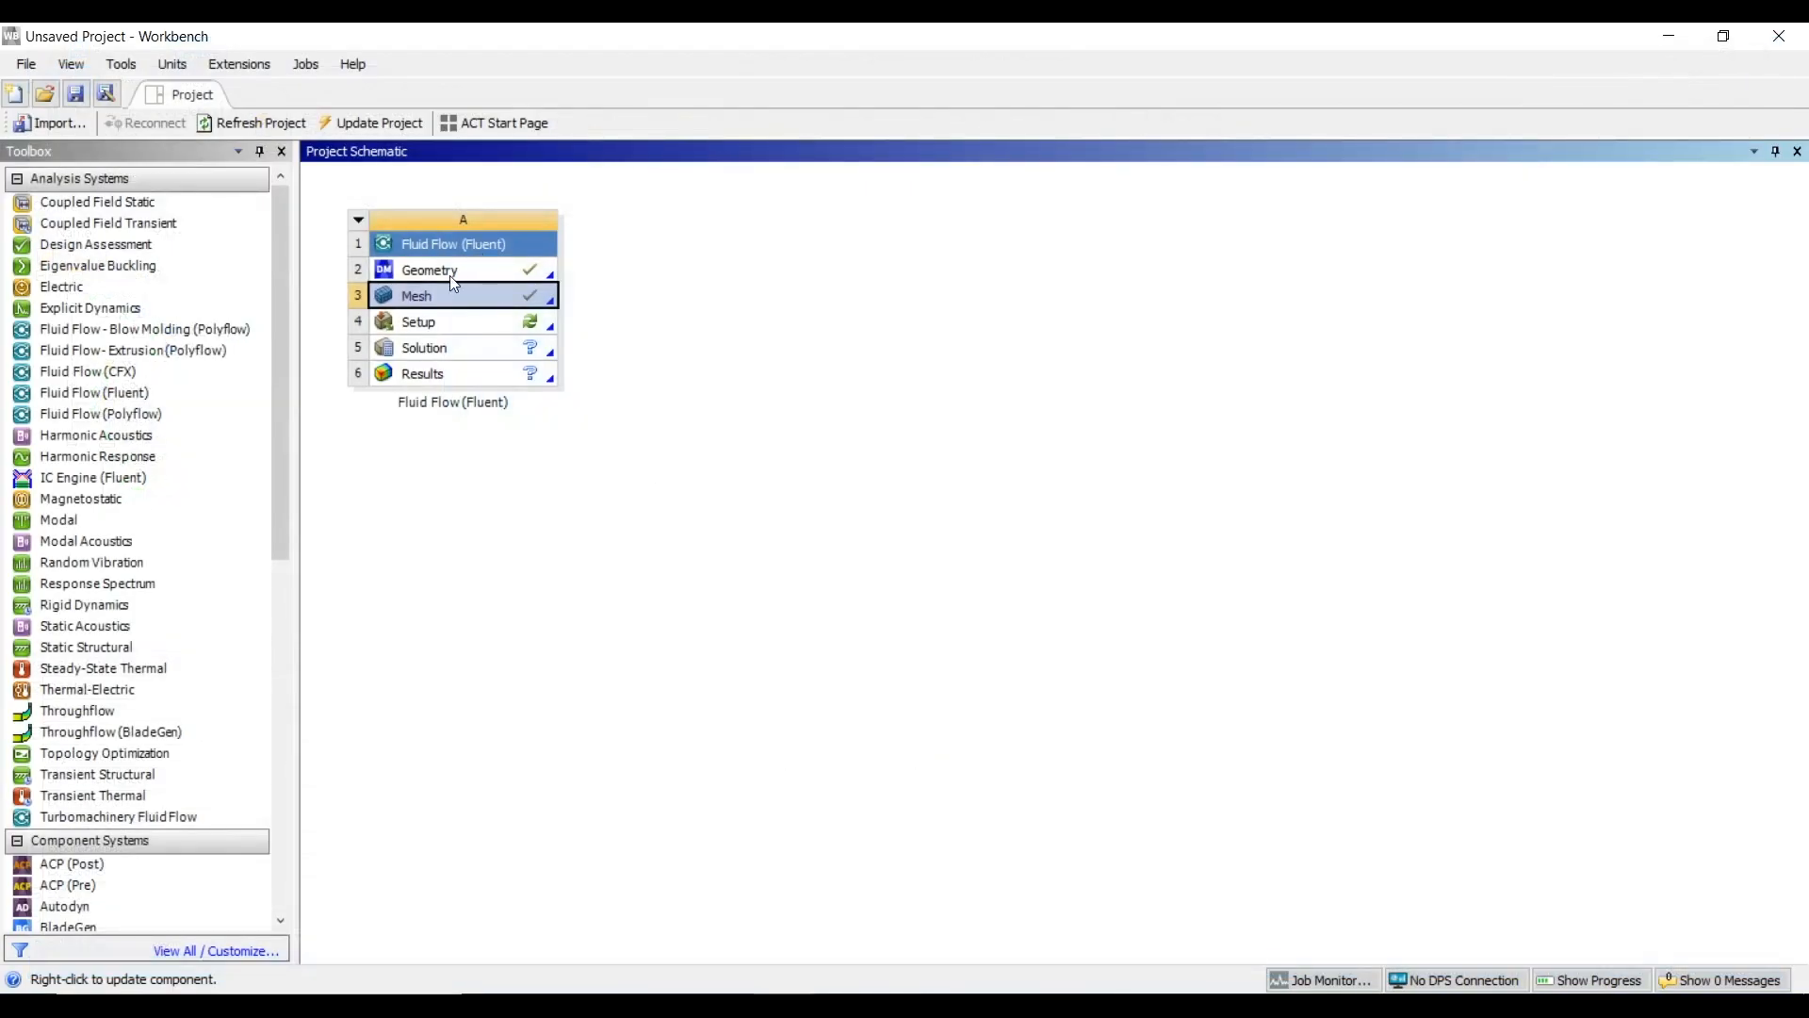
Open the Setup cell of the Fluid Flow system in Workbench and choose parallel processing with 8 solver processes
double_click(440, 325)
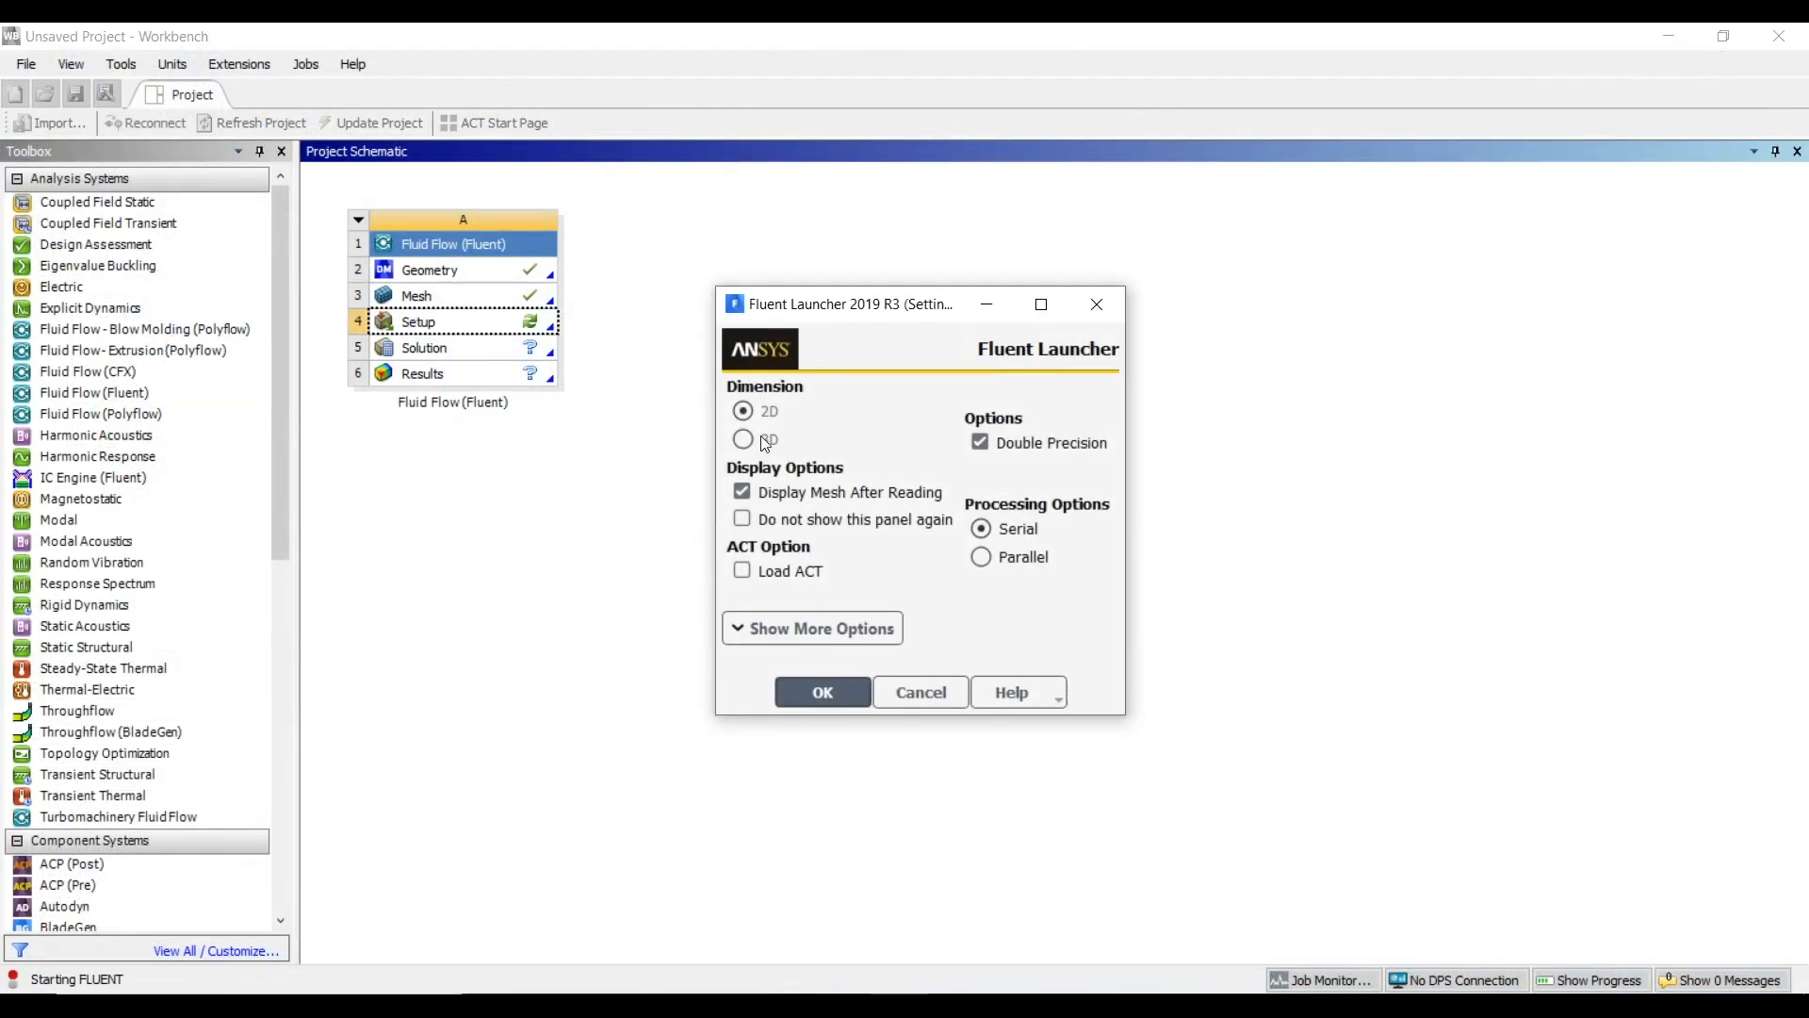
click(1007, 562)
double_click(1004, 565)
text(8)
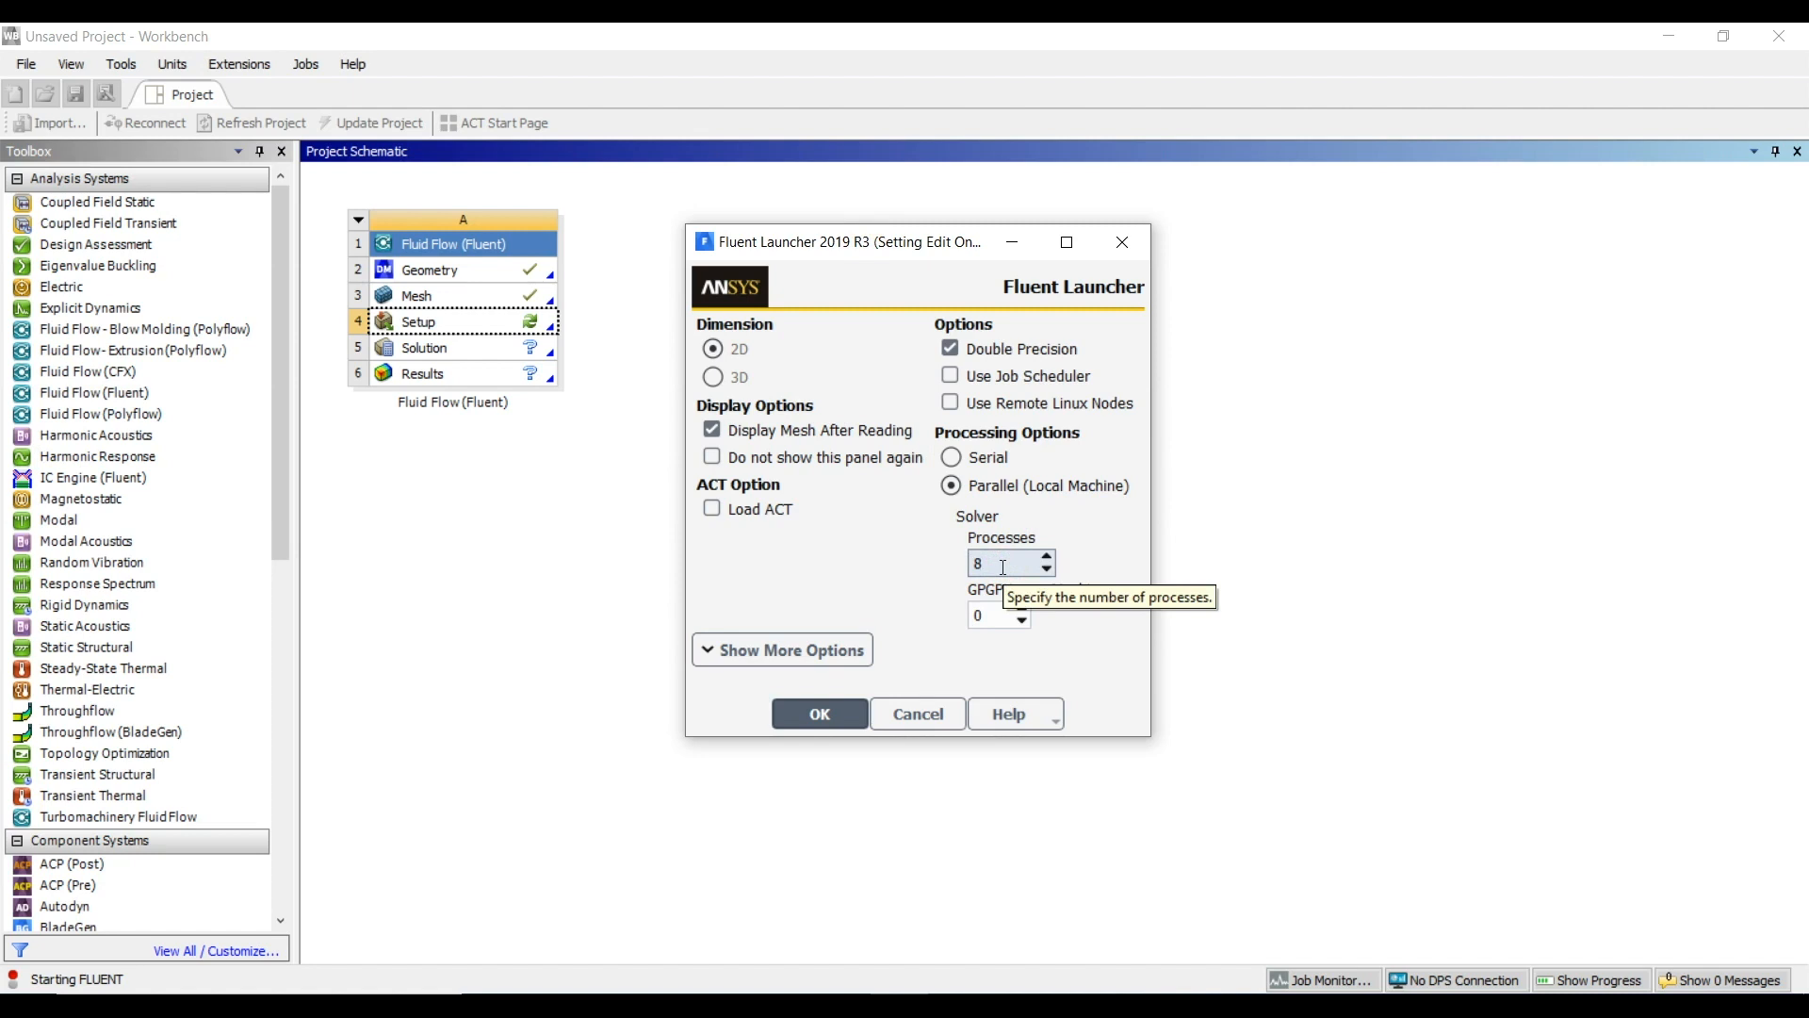
Set the MPI type to intel in the launcher's parallel settings and start Fluent
click(783, 663)
click(907, 679)
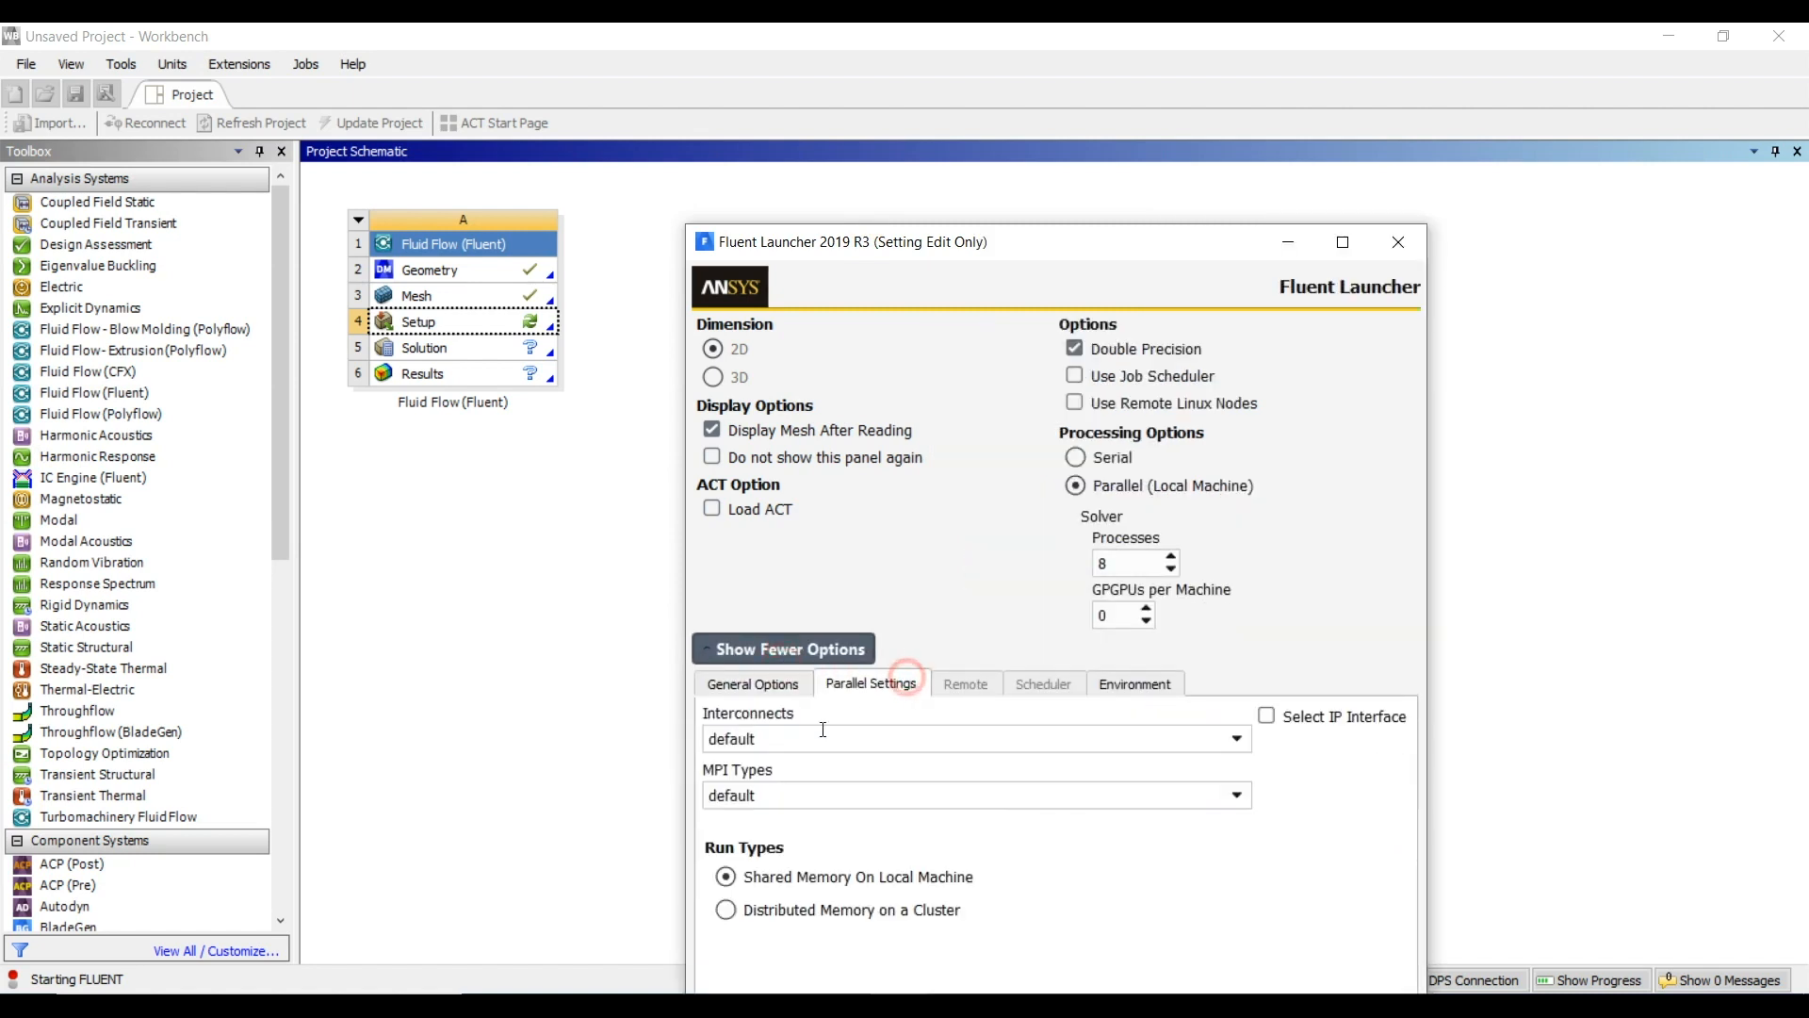
double_click(769, 793)
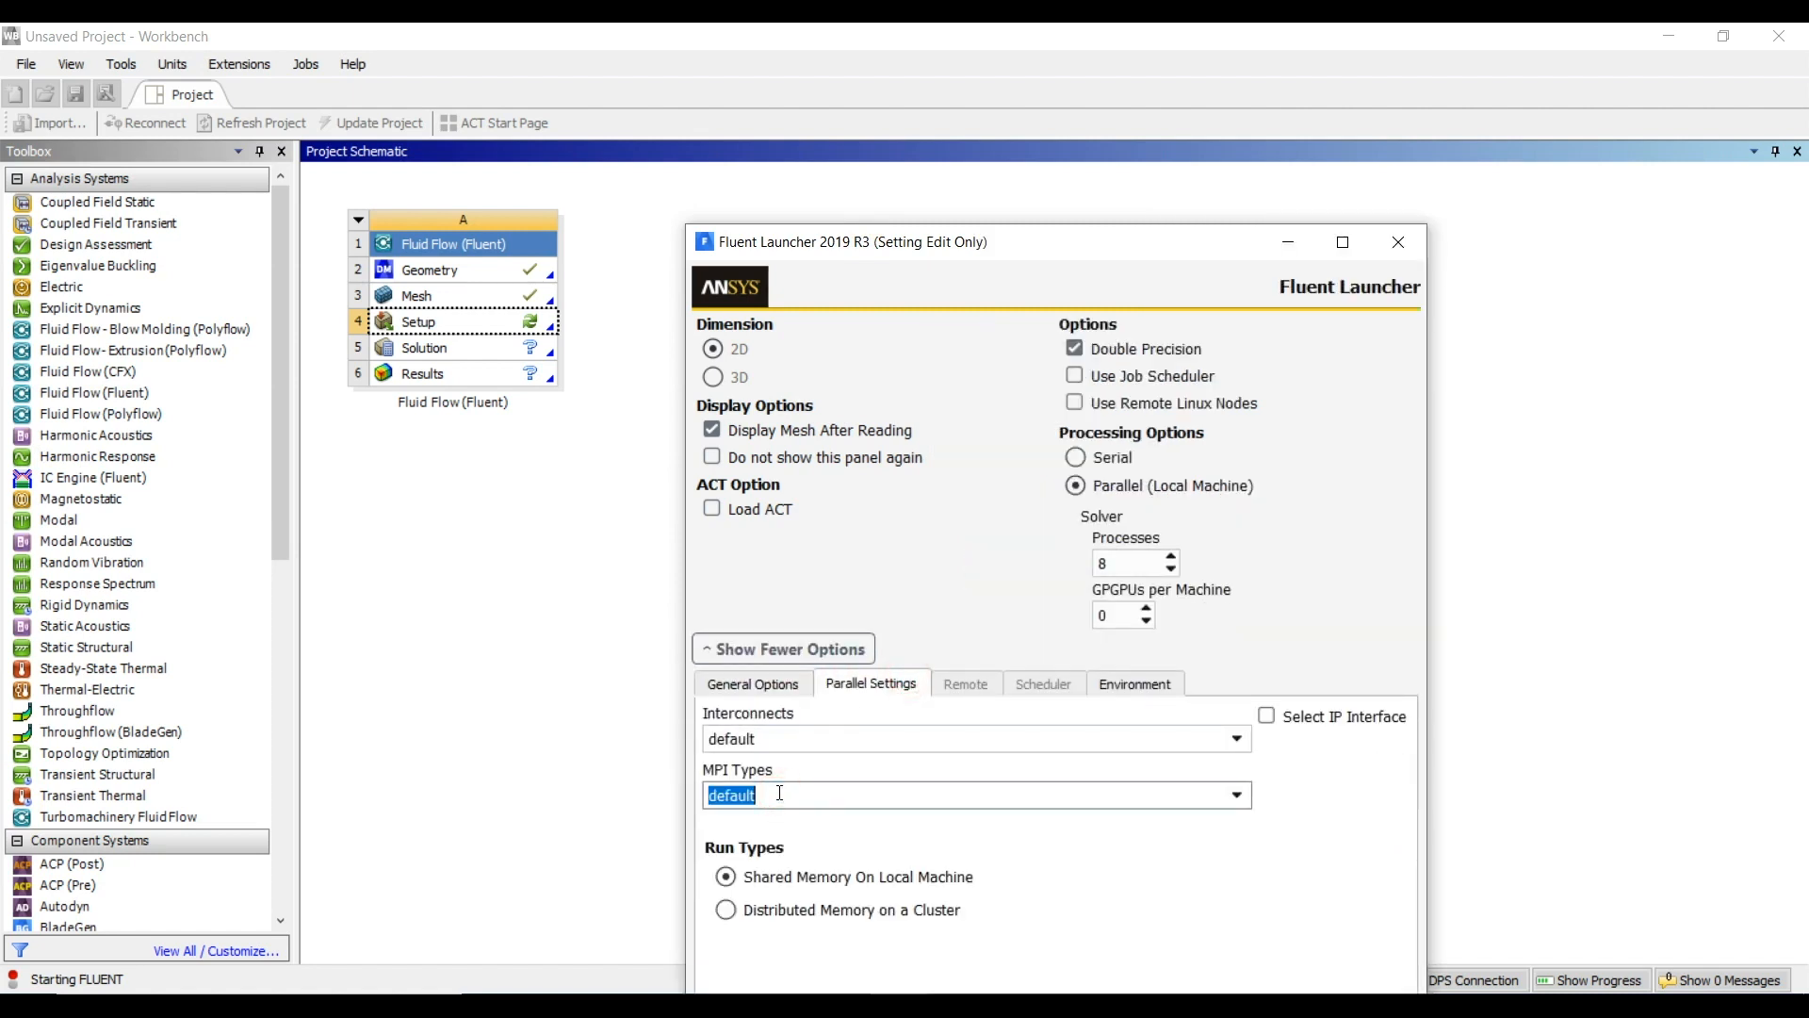
text(intel)
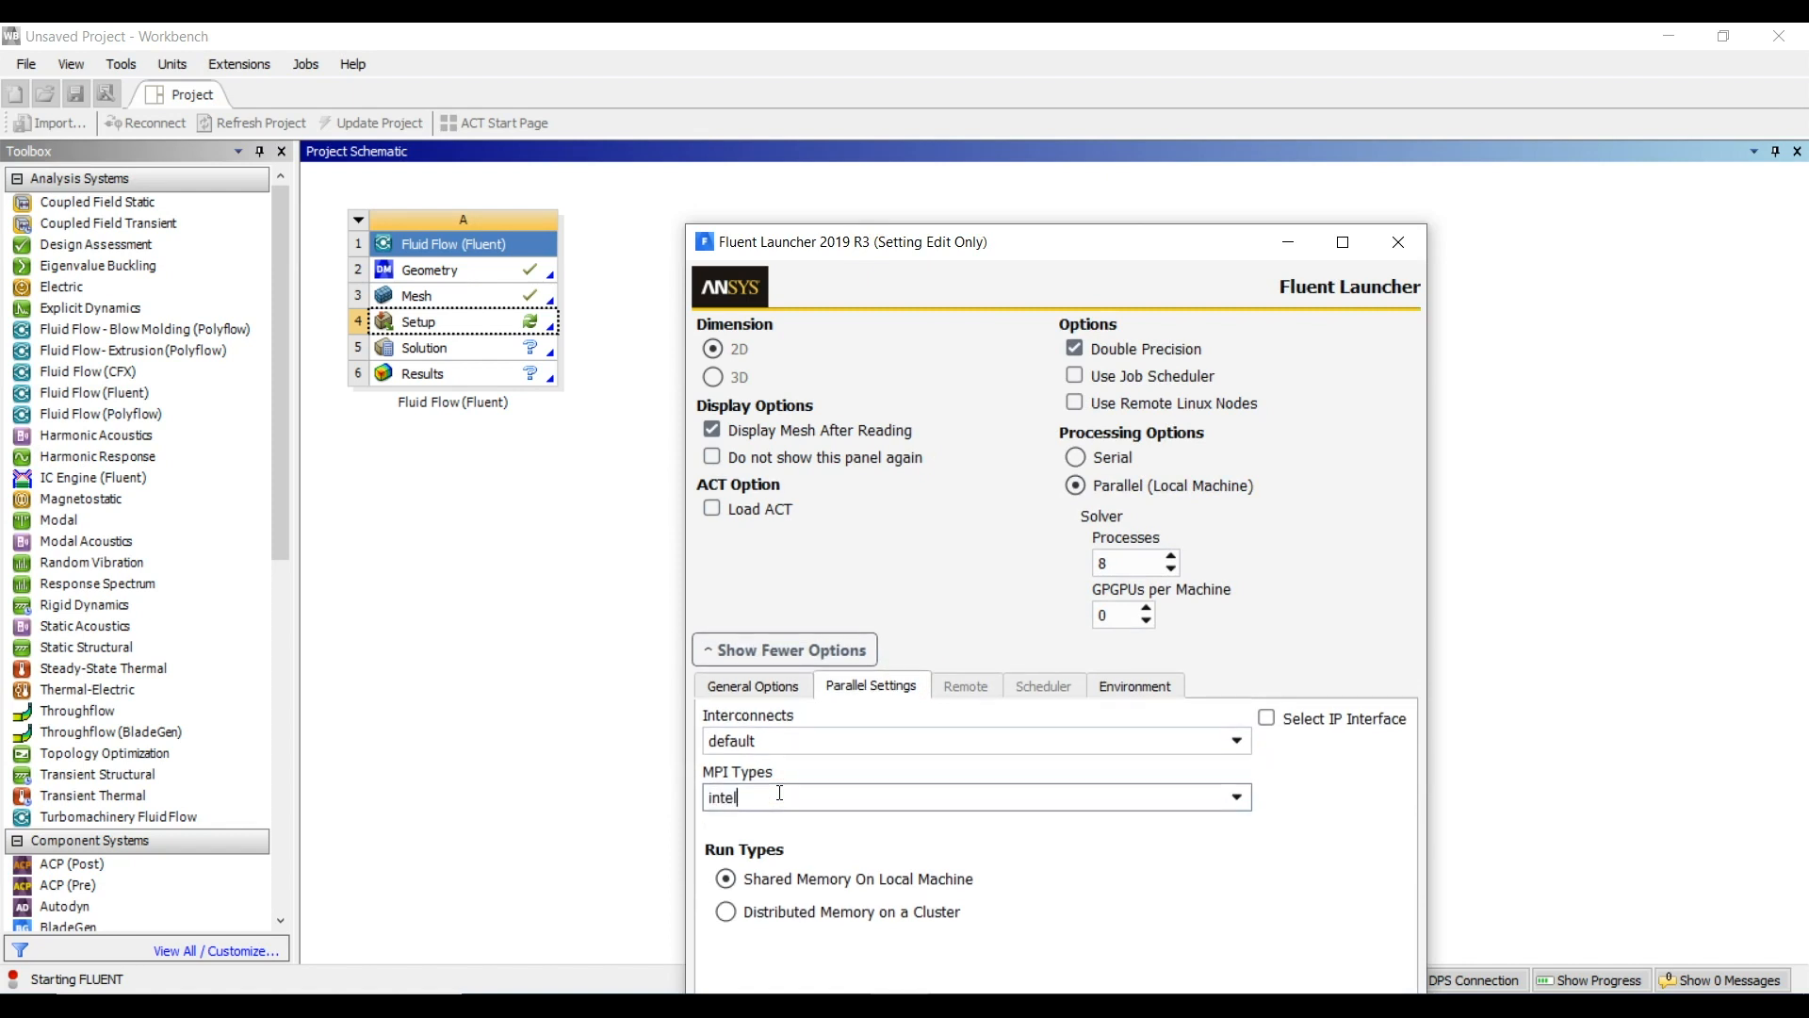
click(808, 650)
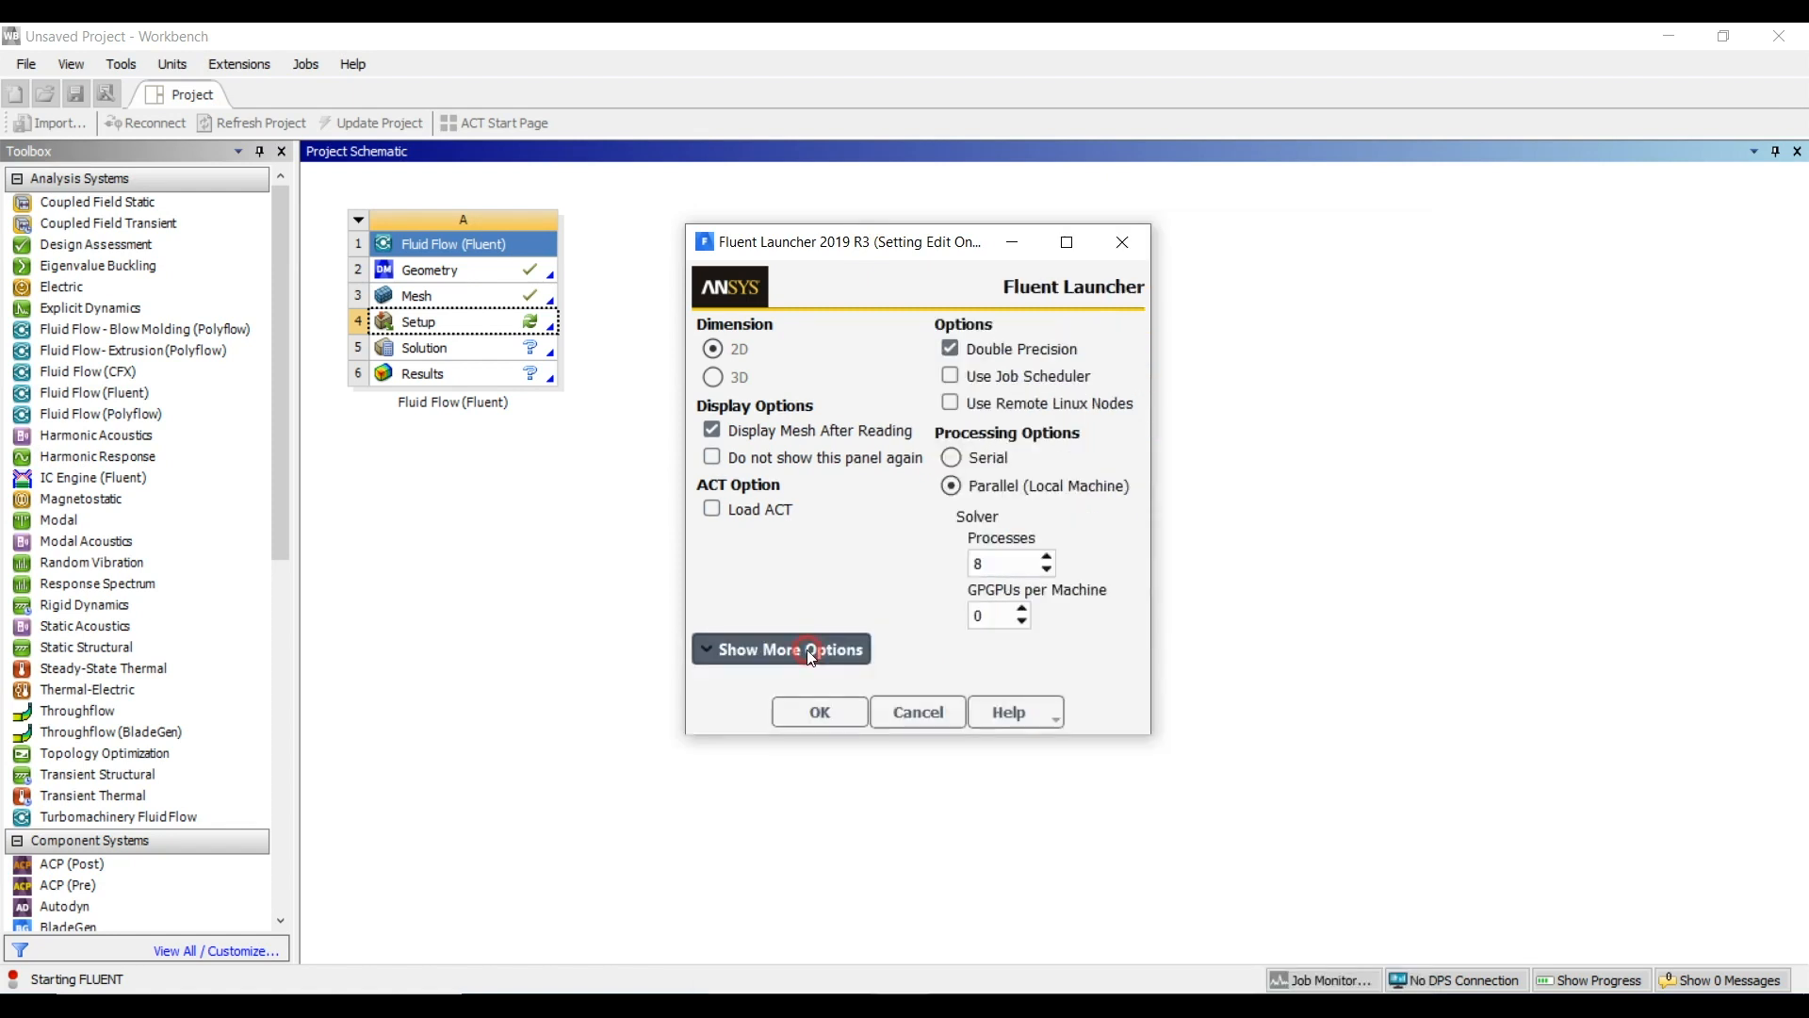
click(828, 706)
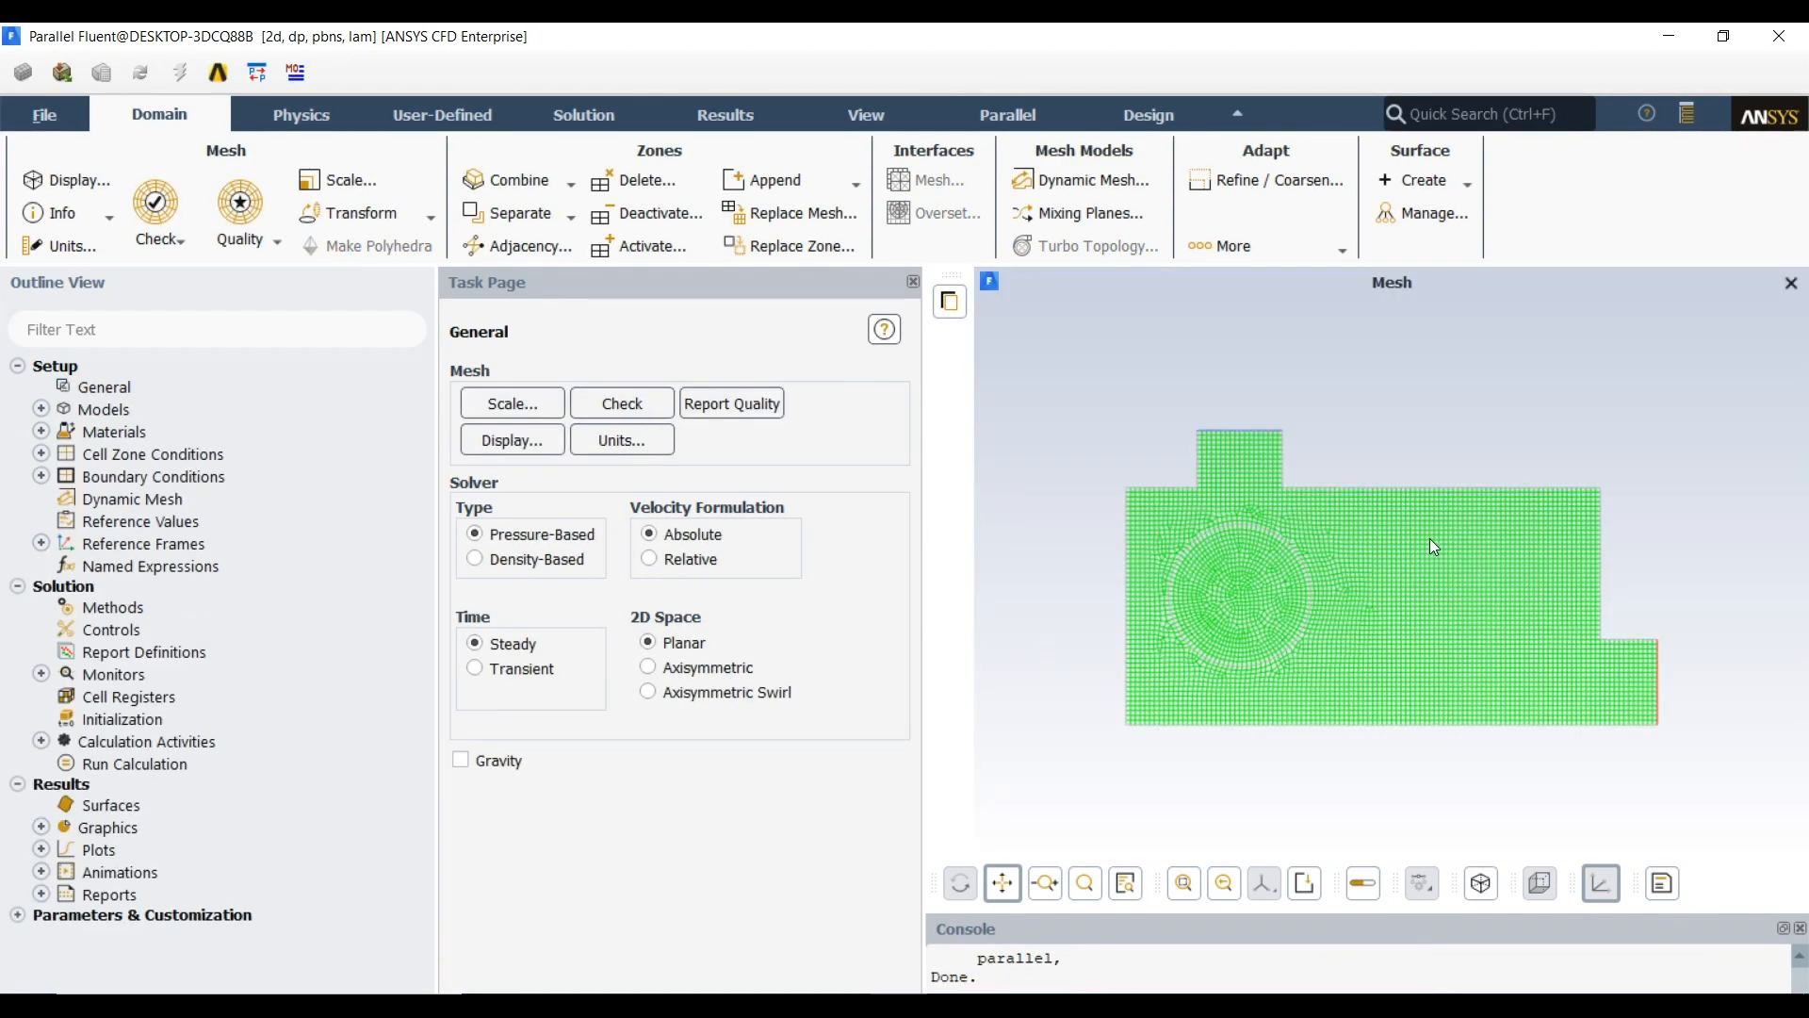
Set the solver's time option to Transient
click(1724, 37)
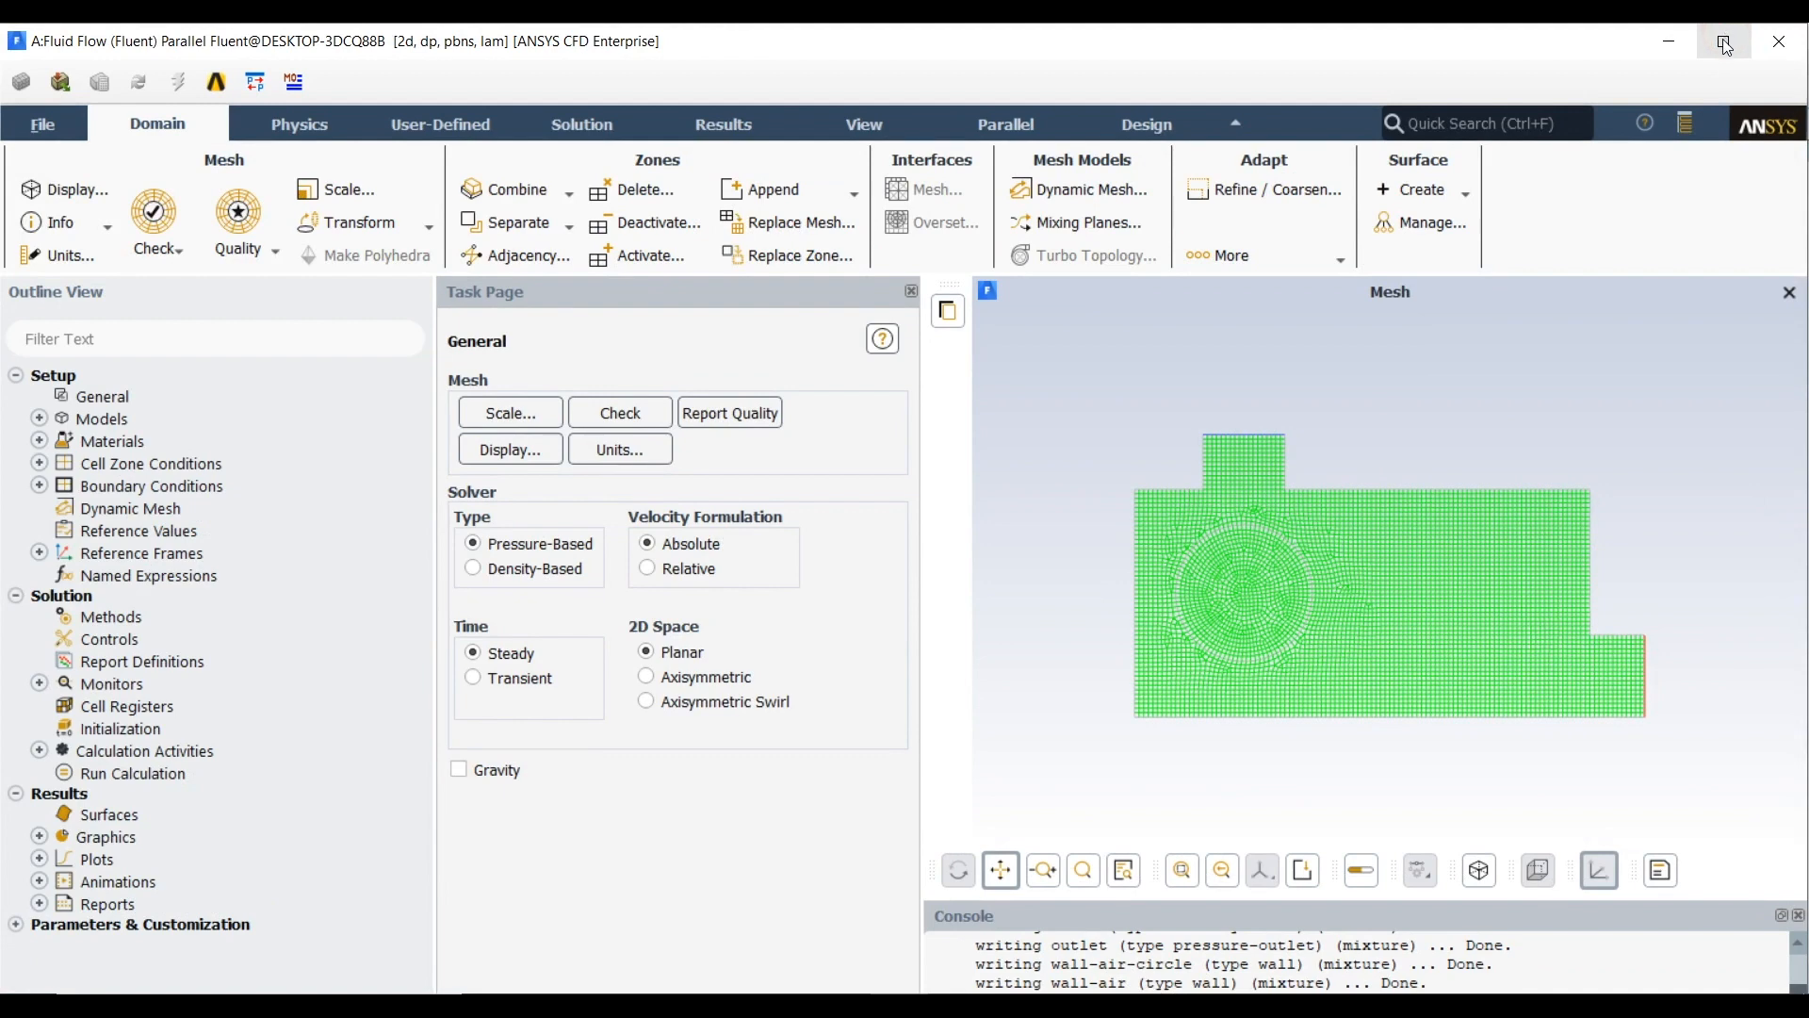
click(1725, 42)
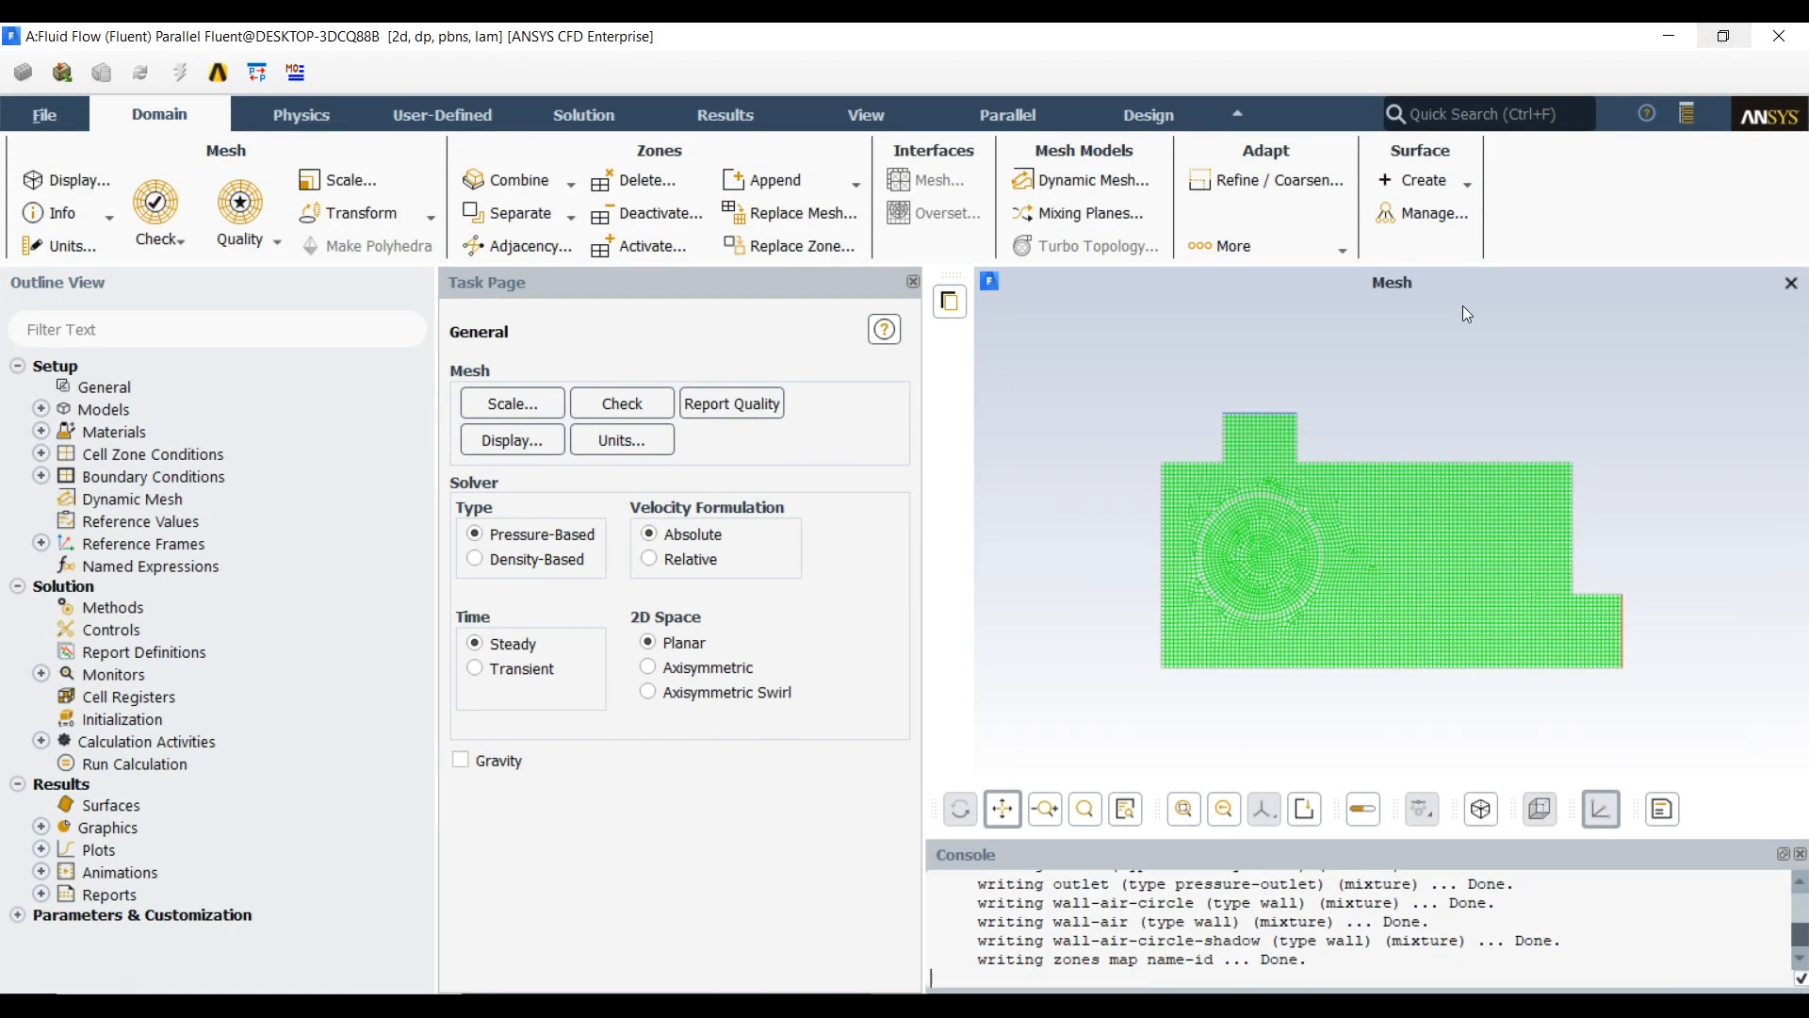
click(543, 678)
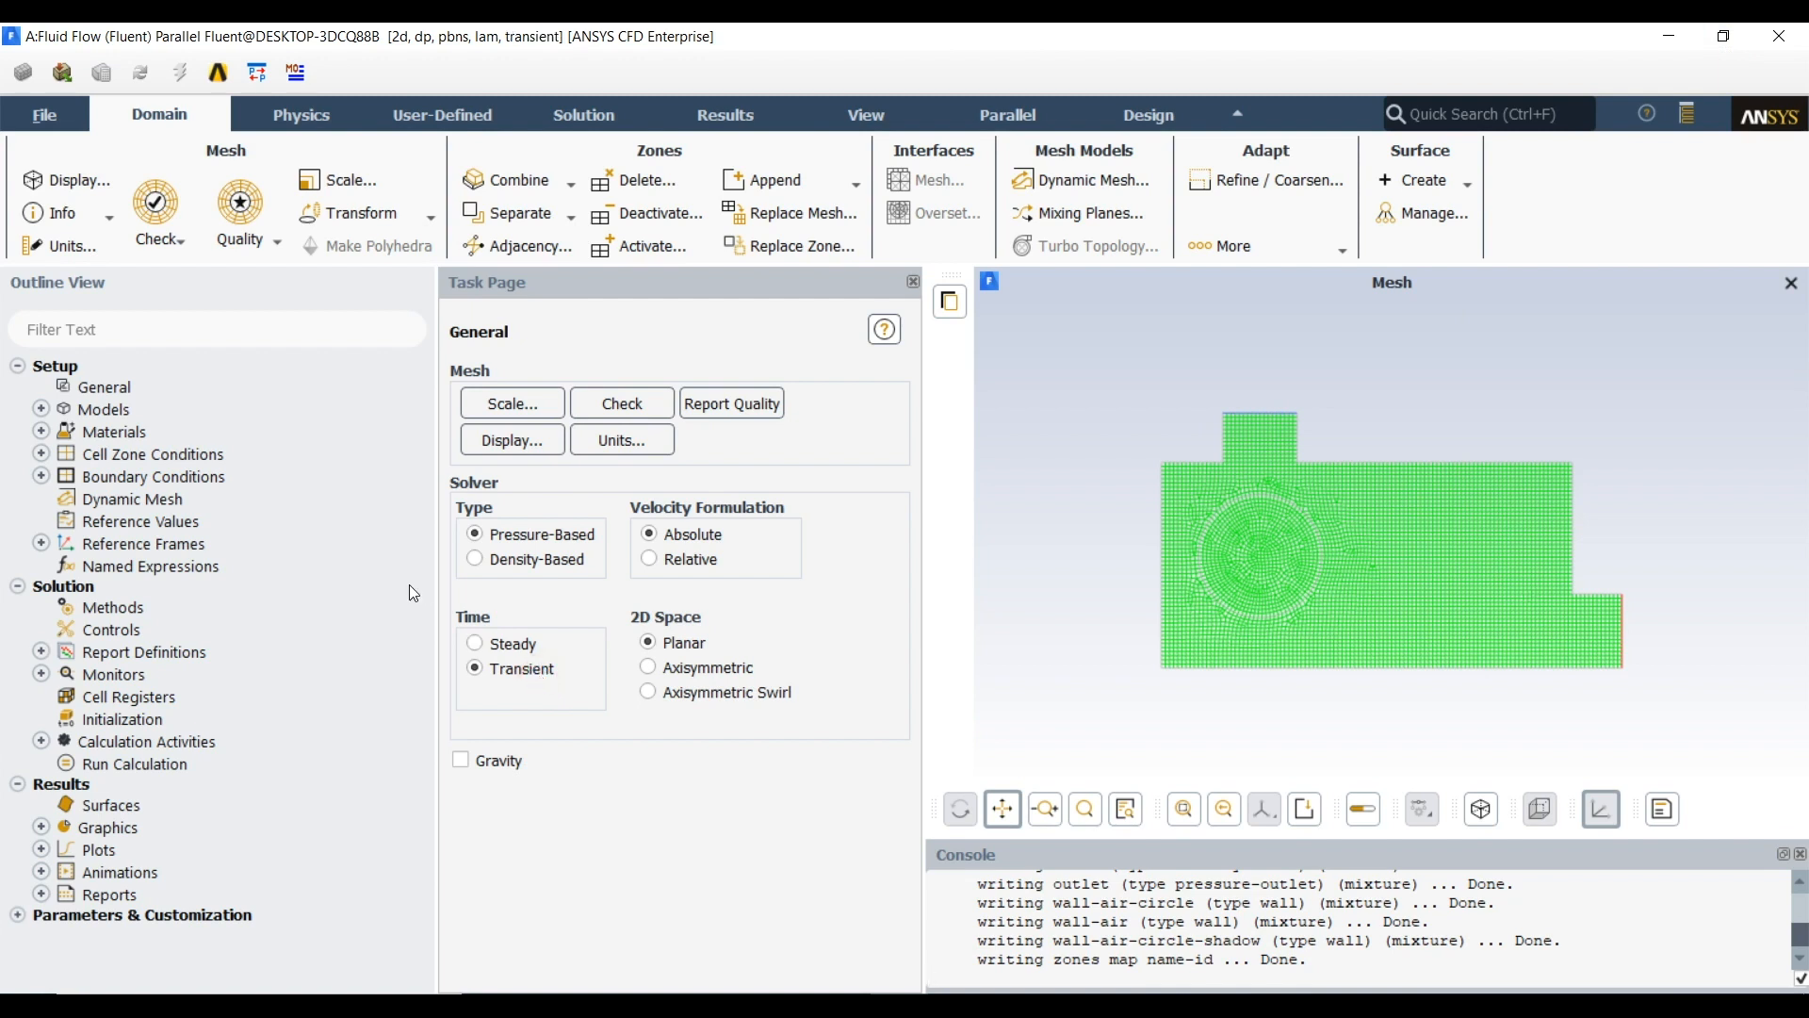
Add the fluid material water-liquid (h2o<l>) to the case from the Fluent database
click(42, 433)
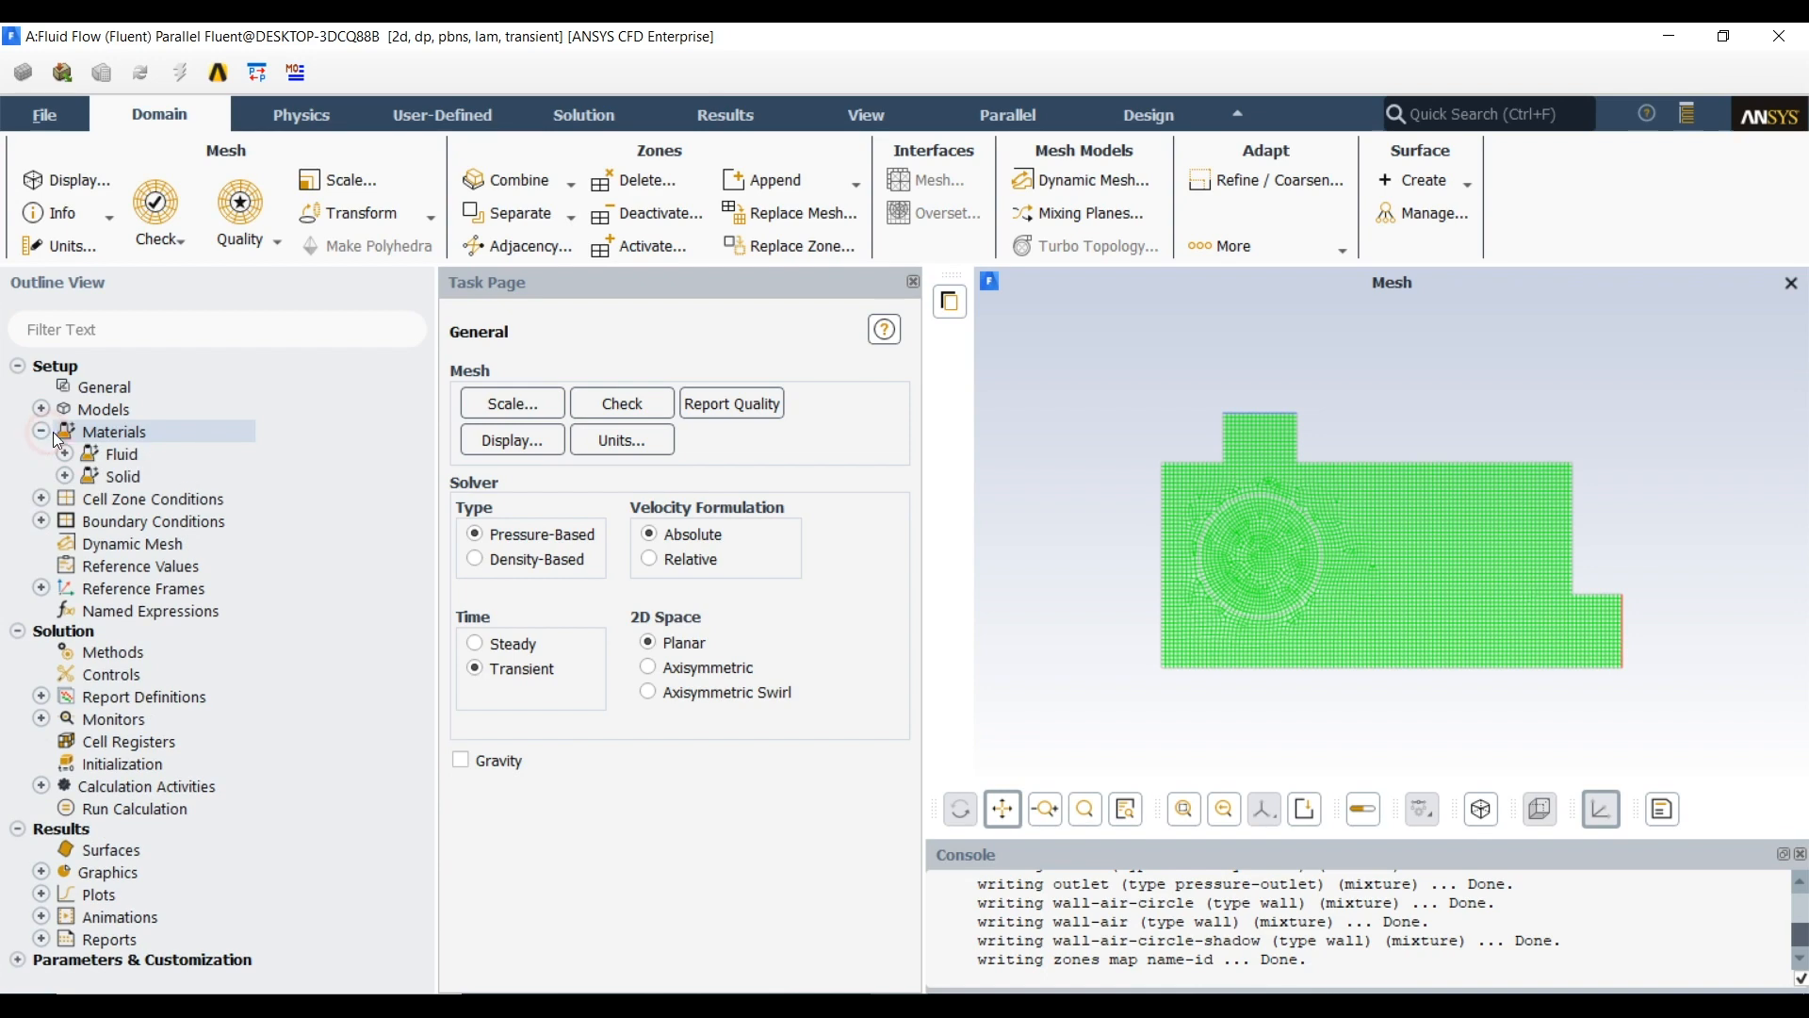
double_click(68, 434)
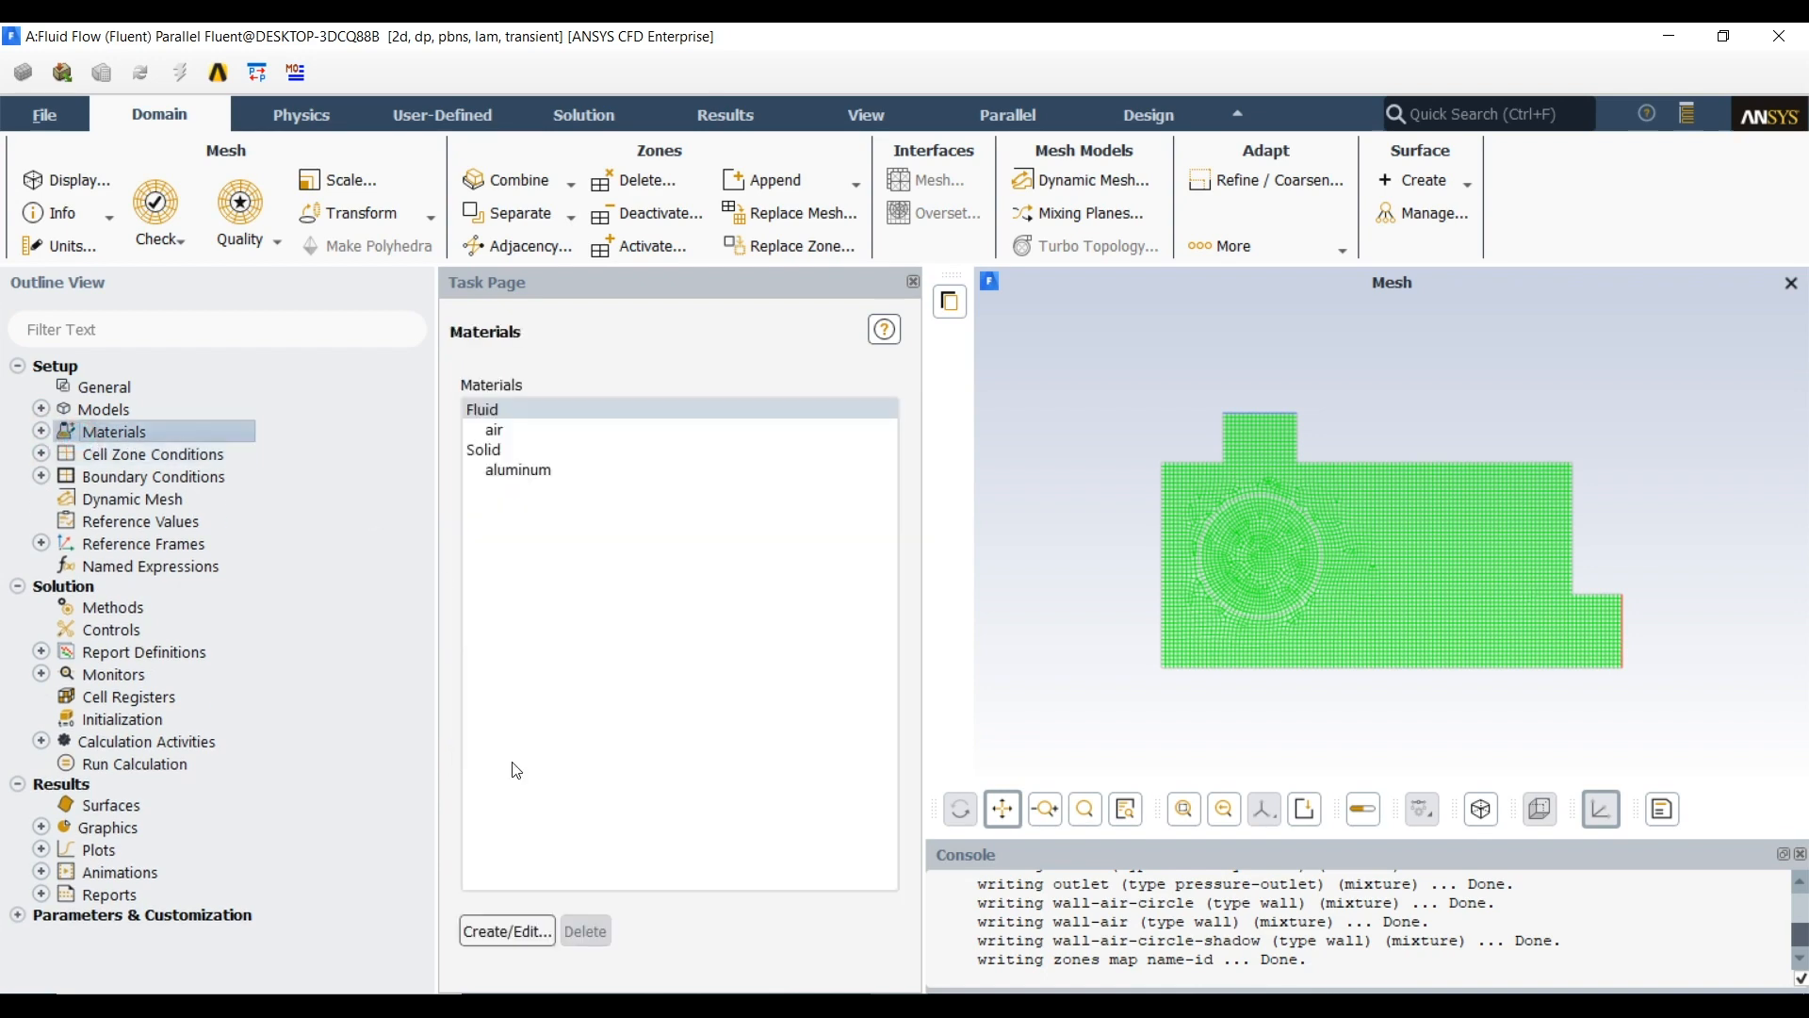
click(507, 931)
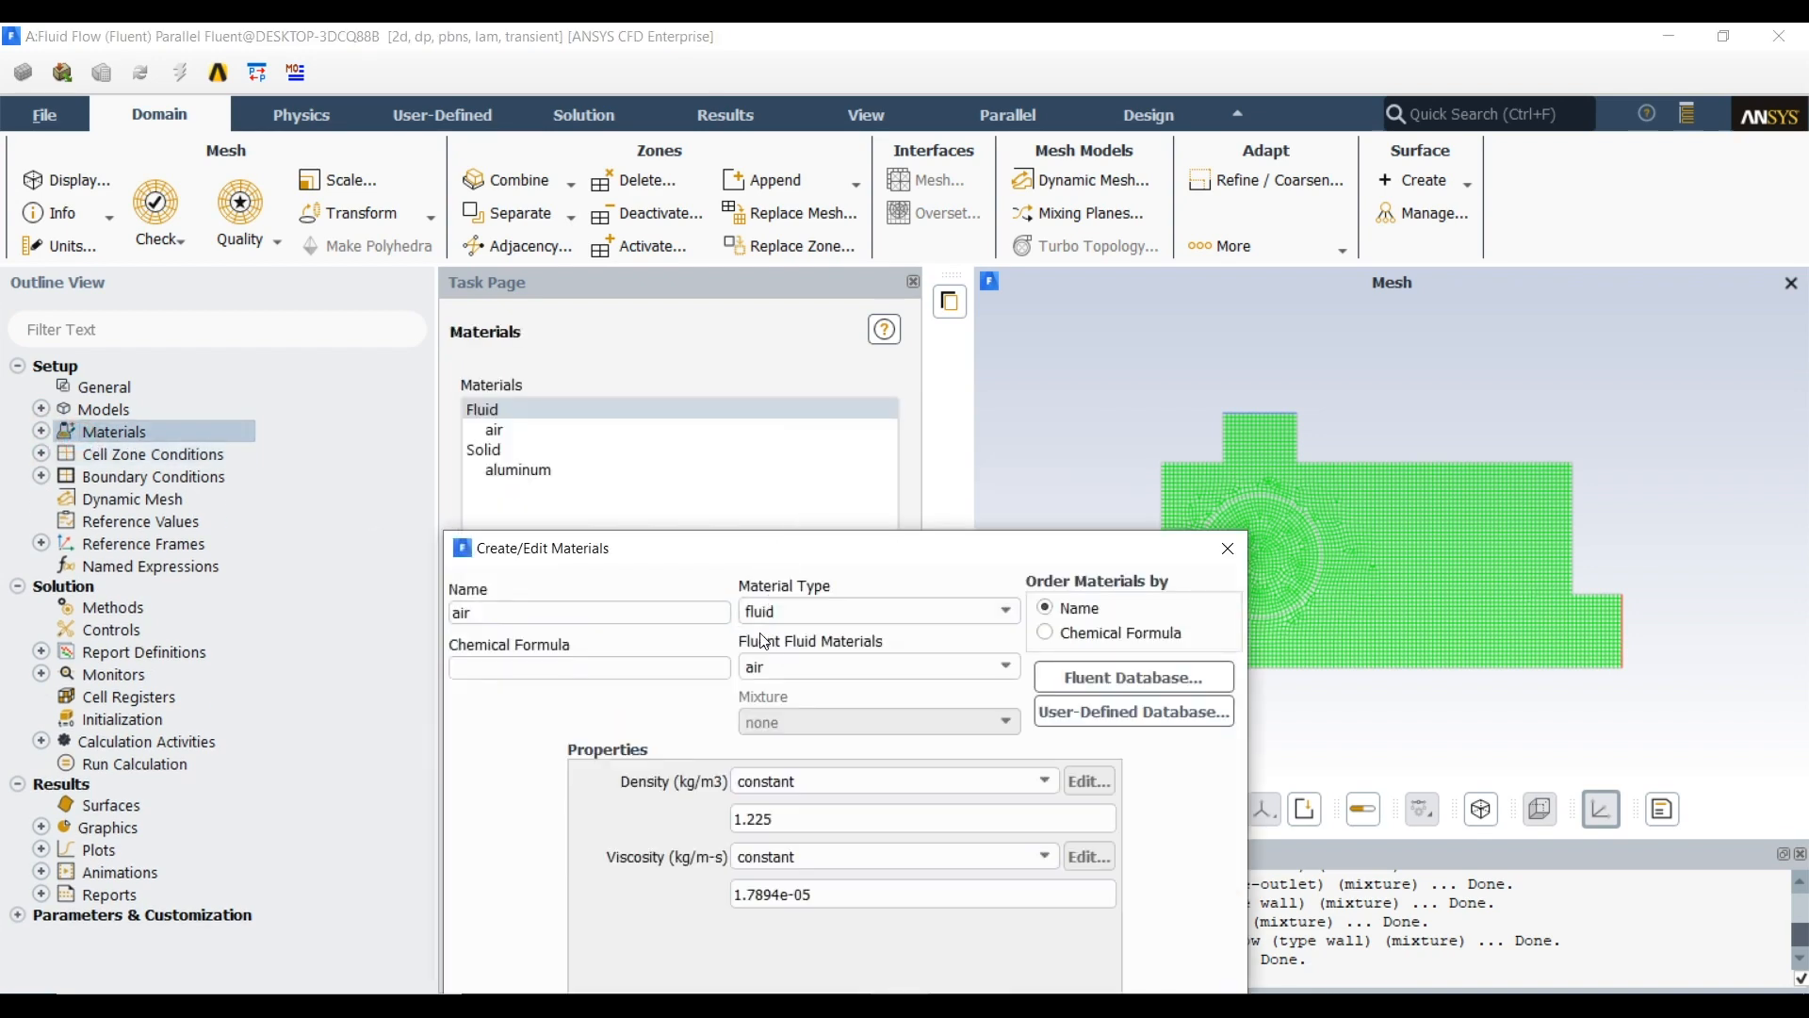
drag(714, 563, 665, 184)
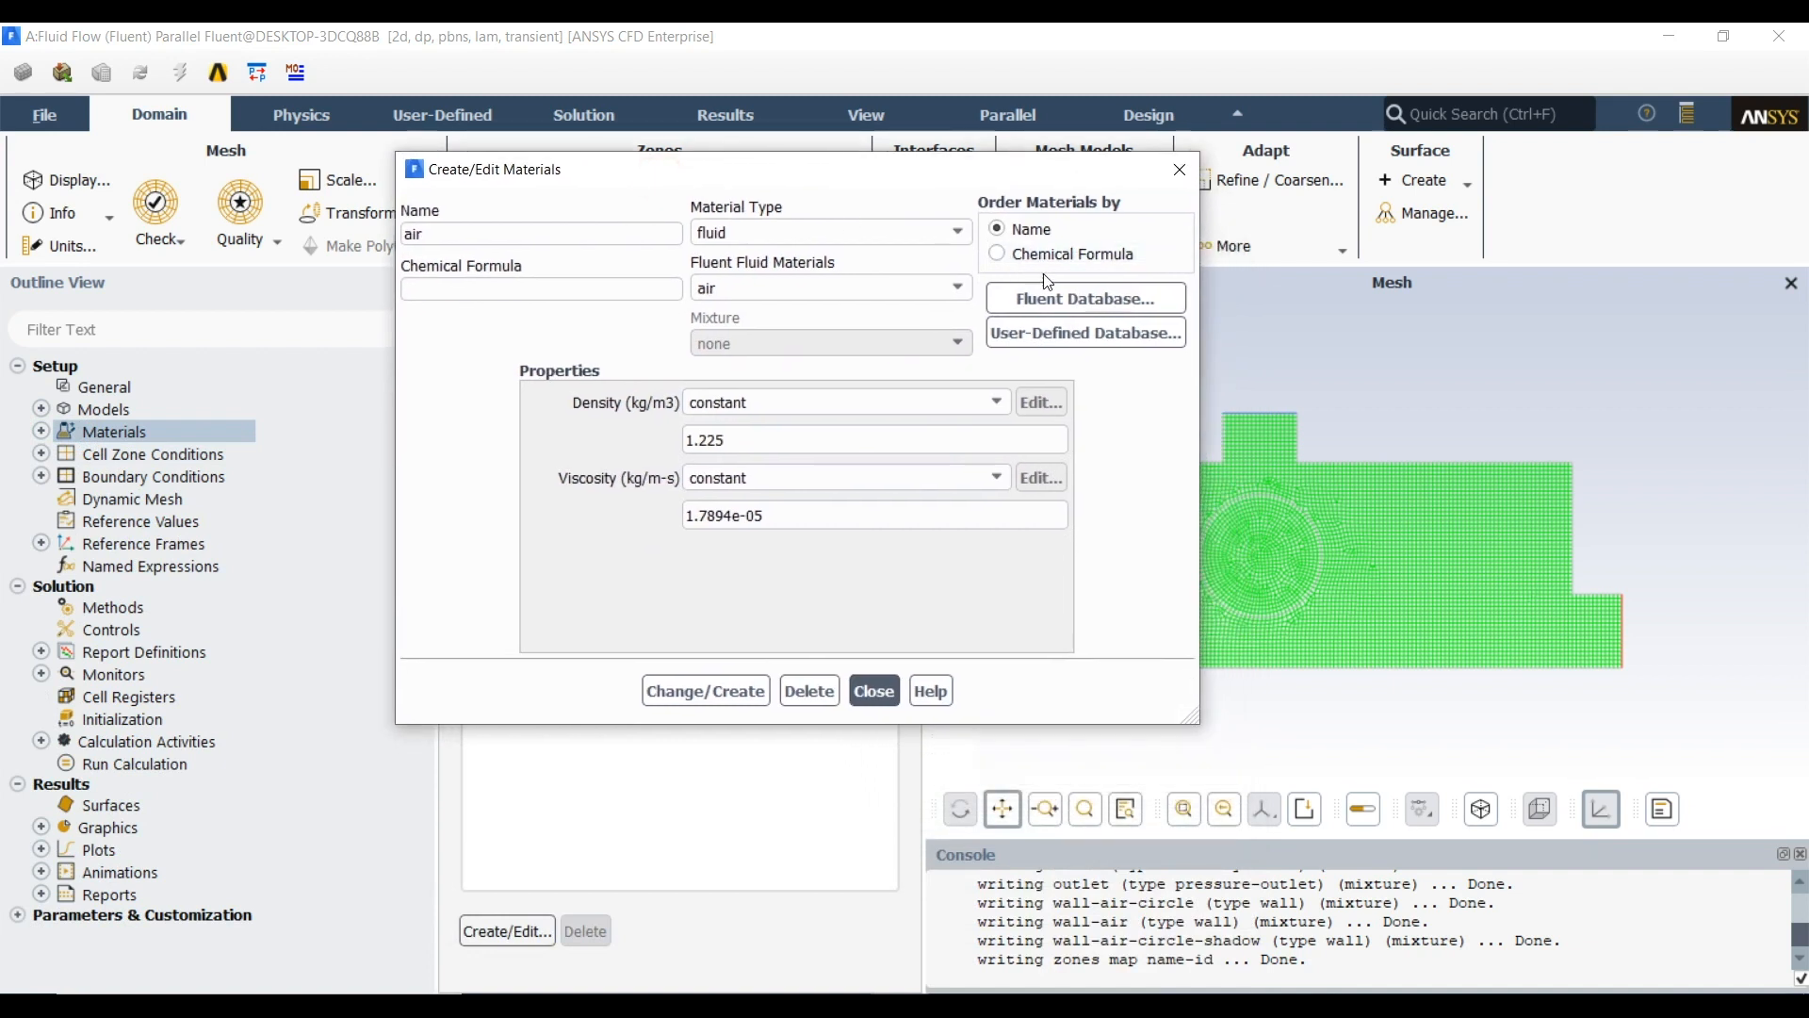
click(1070, 316)
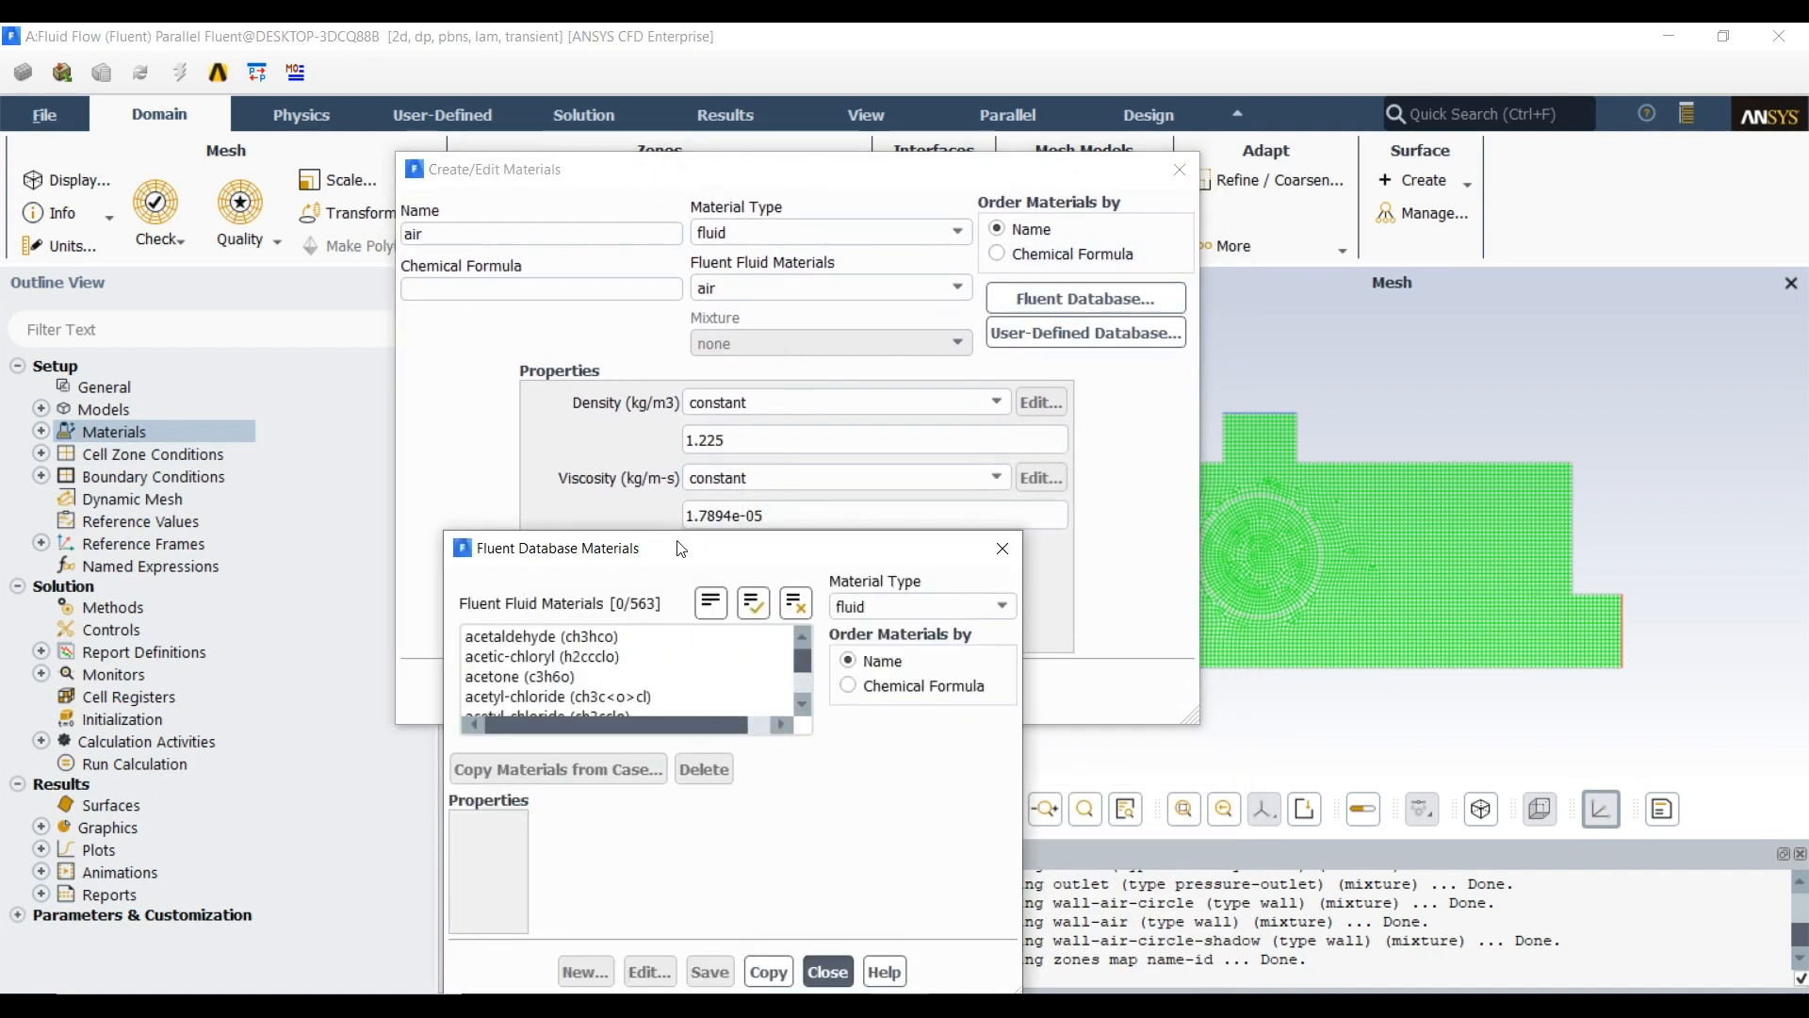
drag(680, 549, 659, 186)
drag(788, 304, 801, 348)
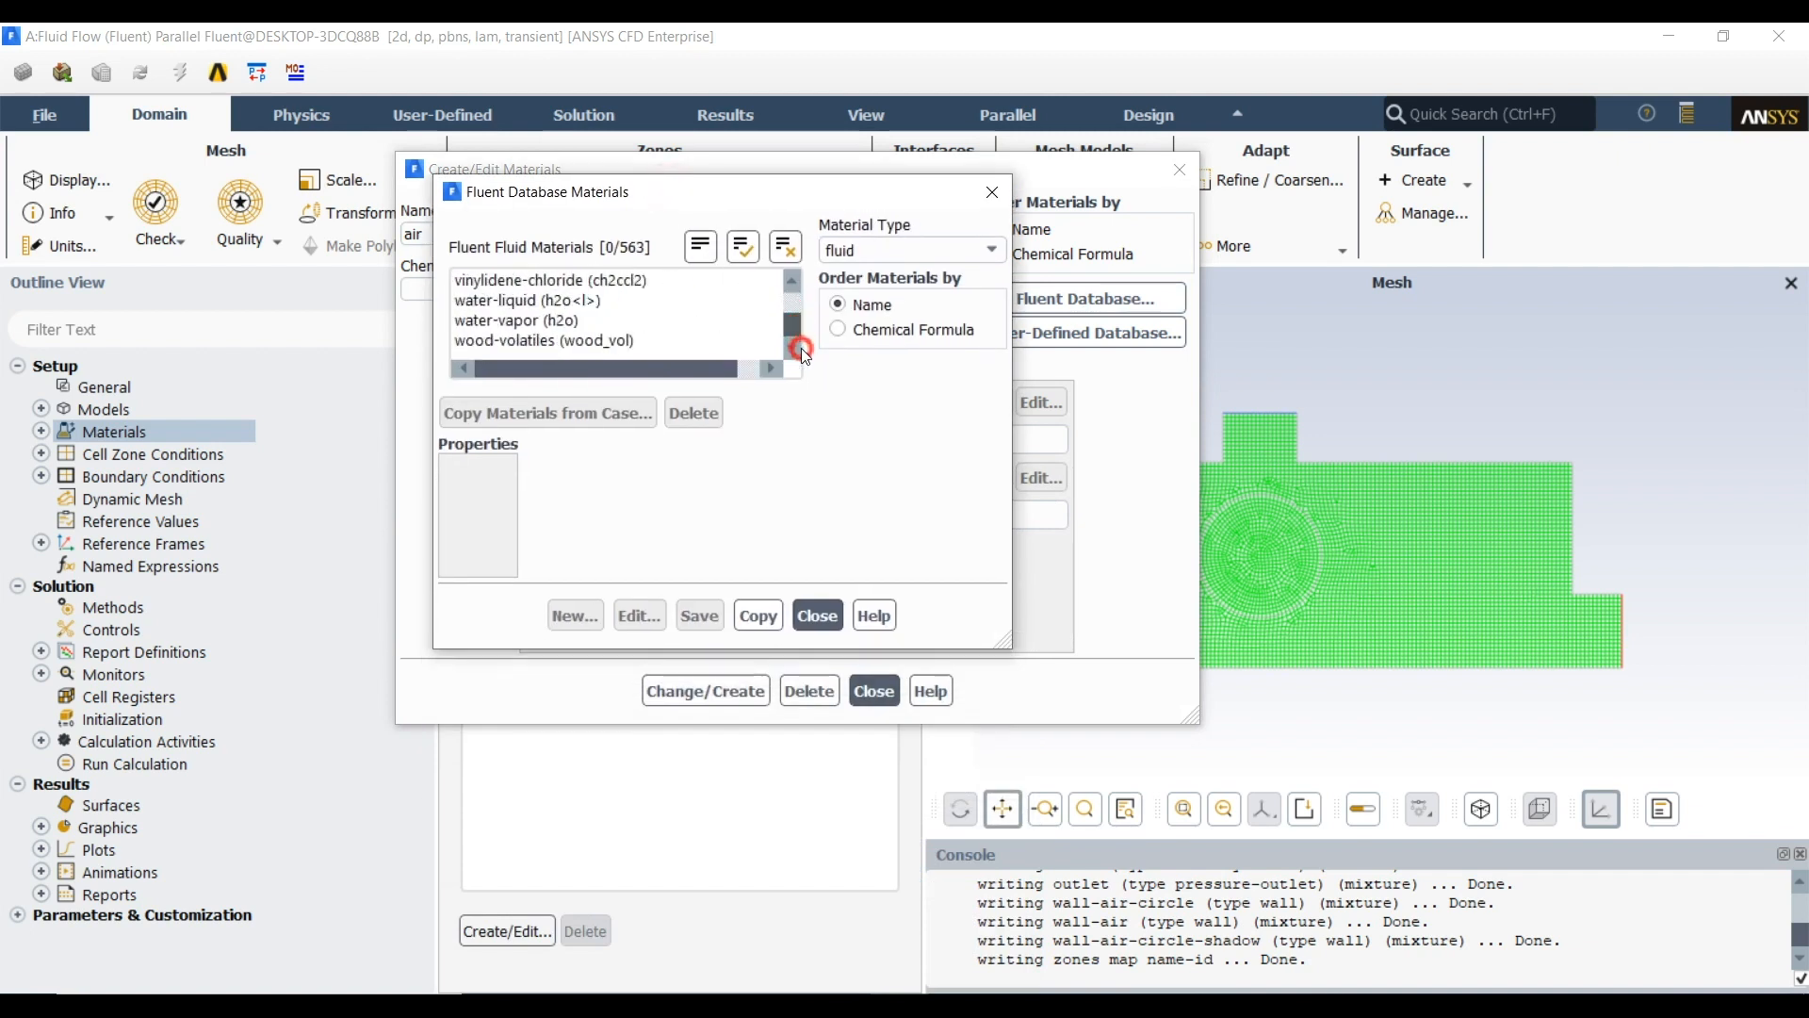
click(527, 301)
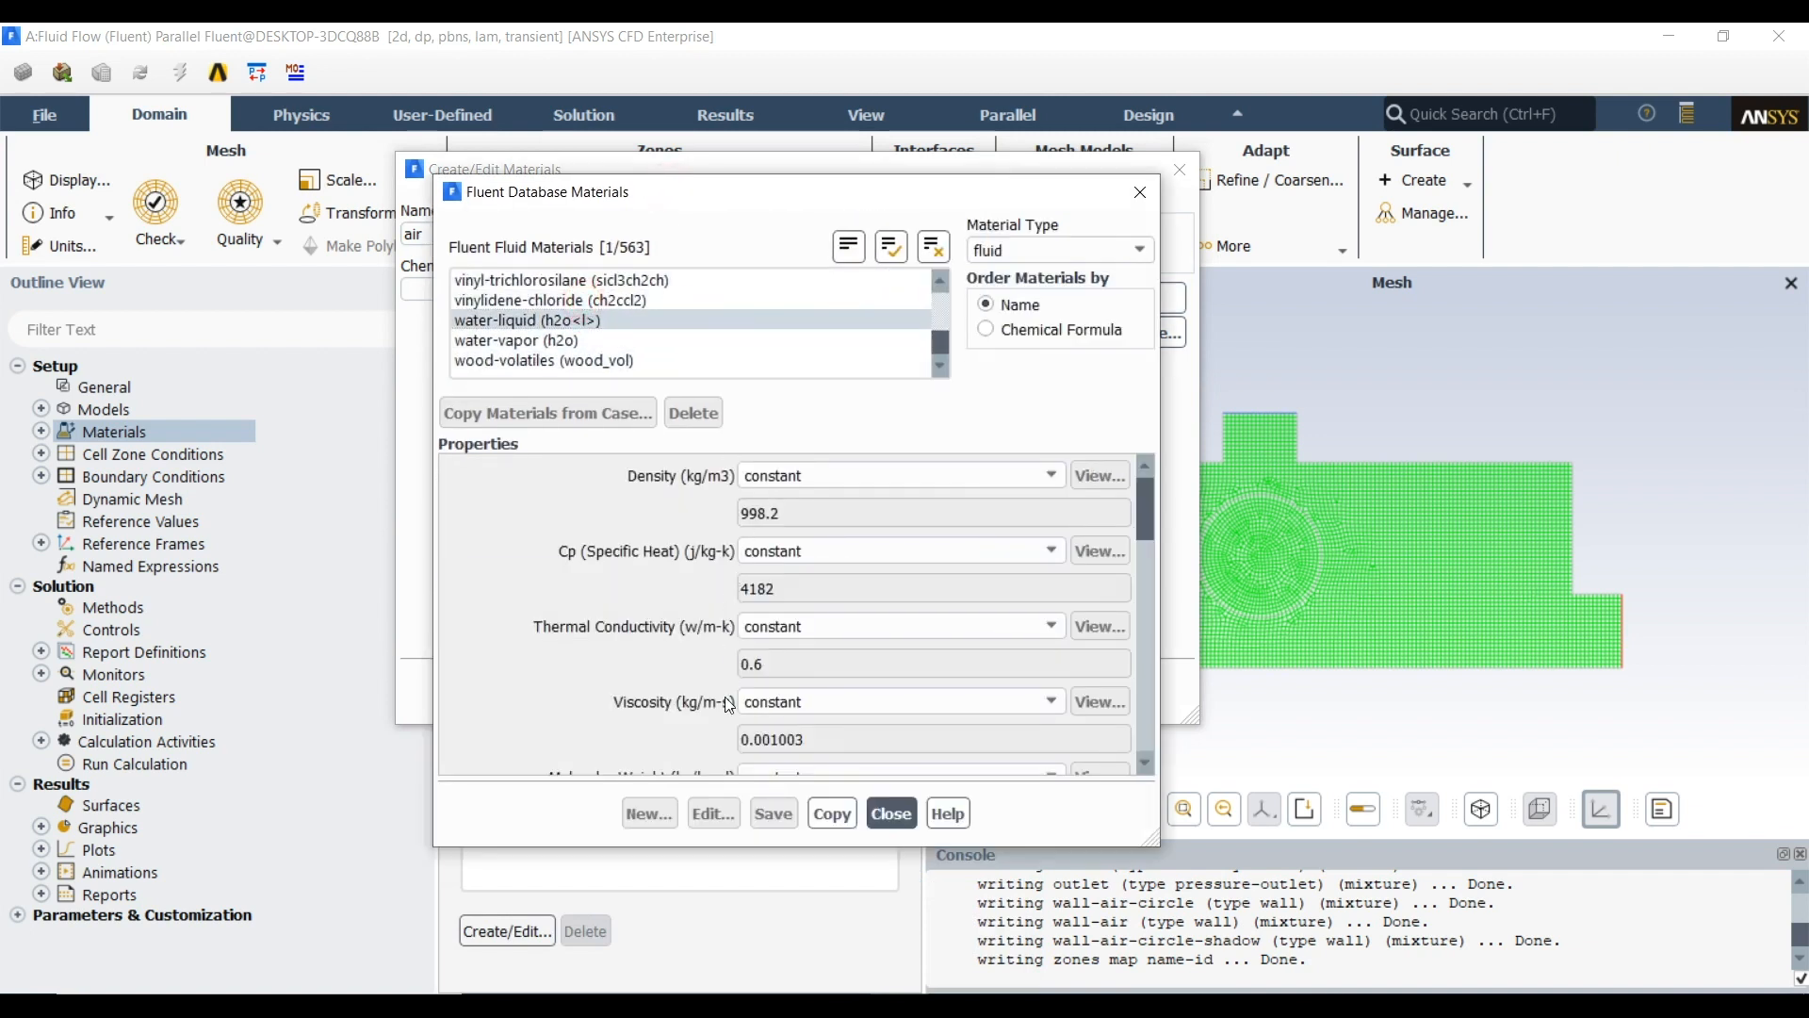
click(835, 826)
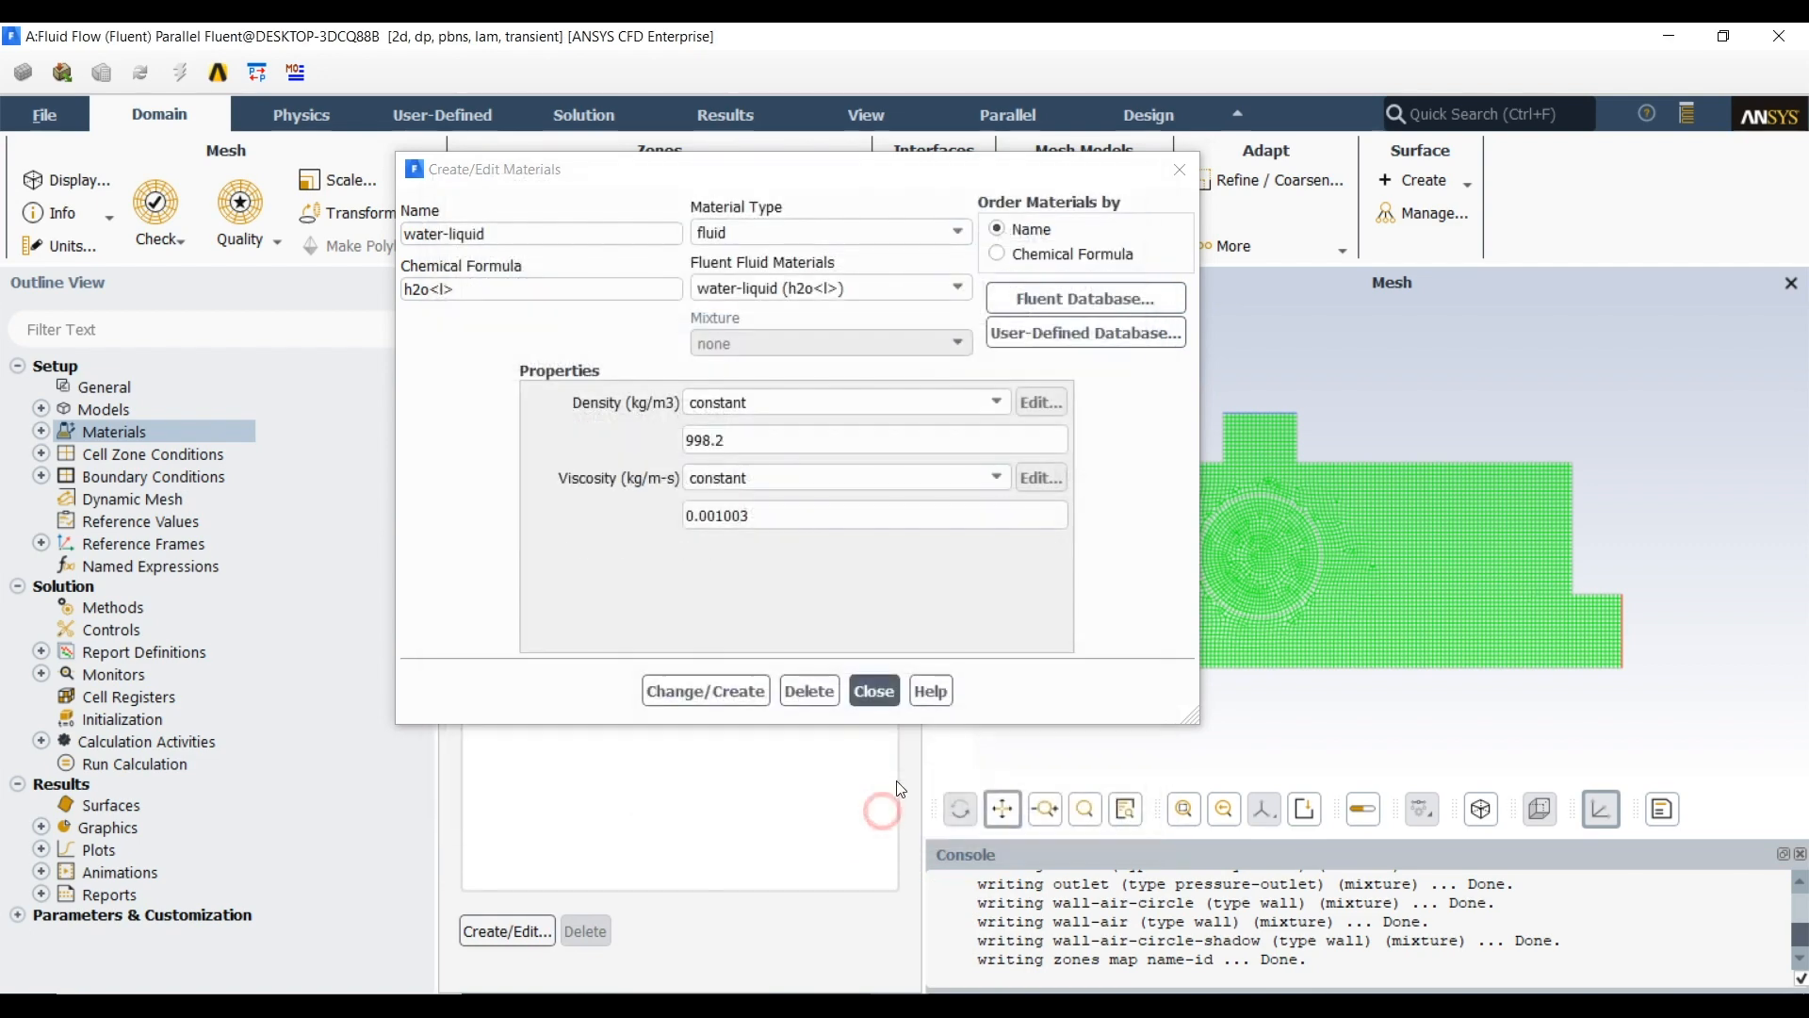
click(879, 698)
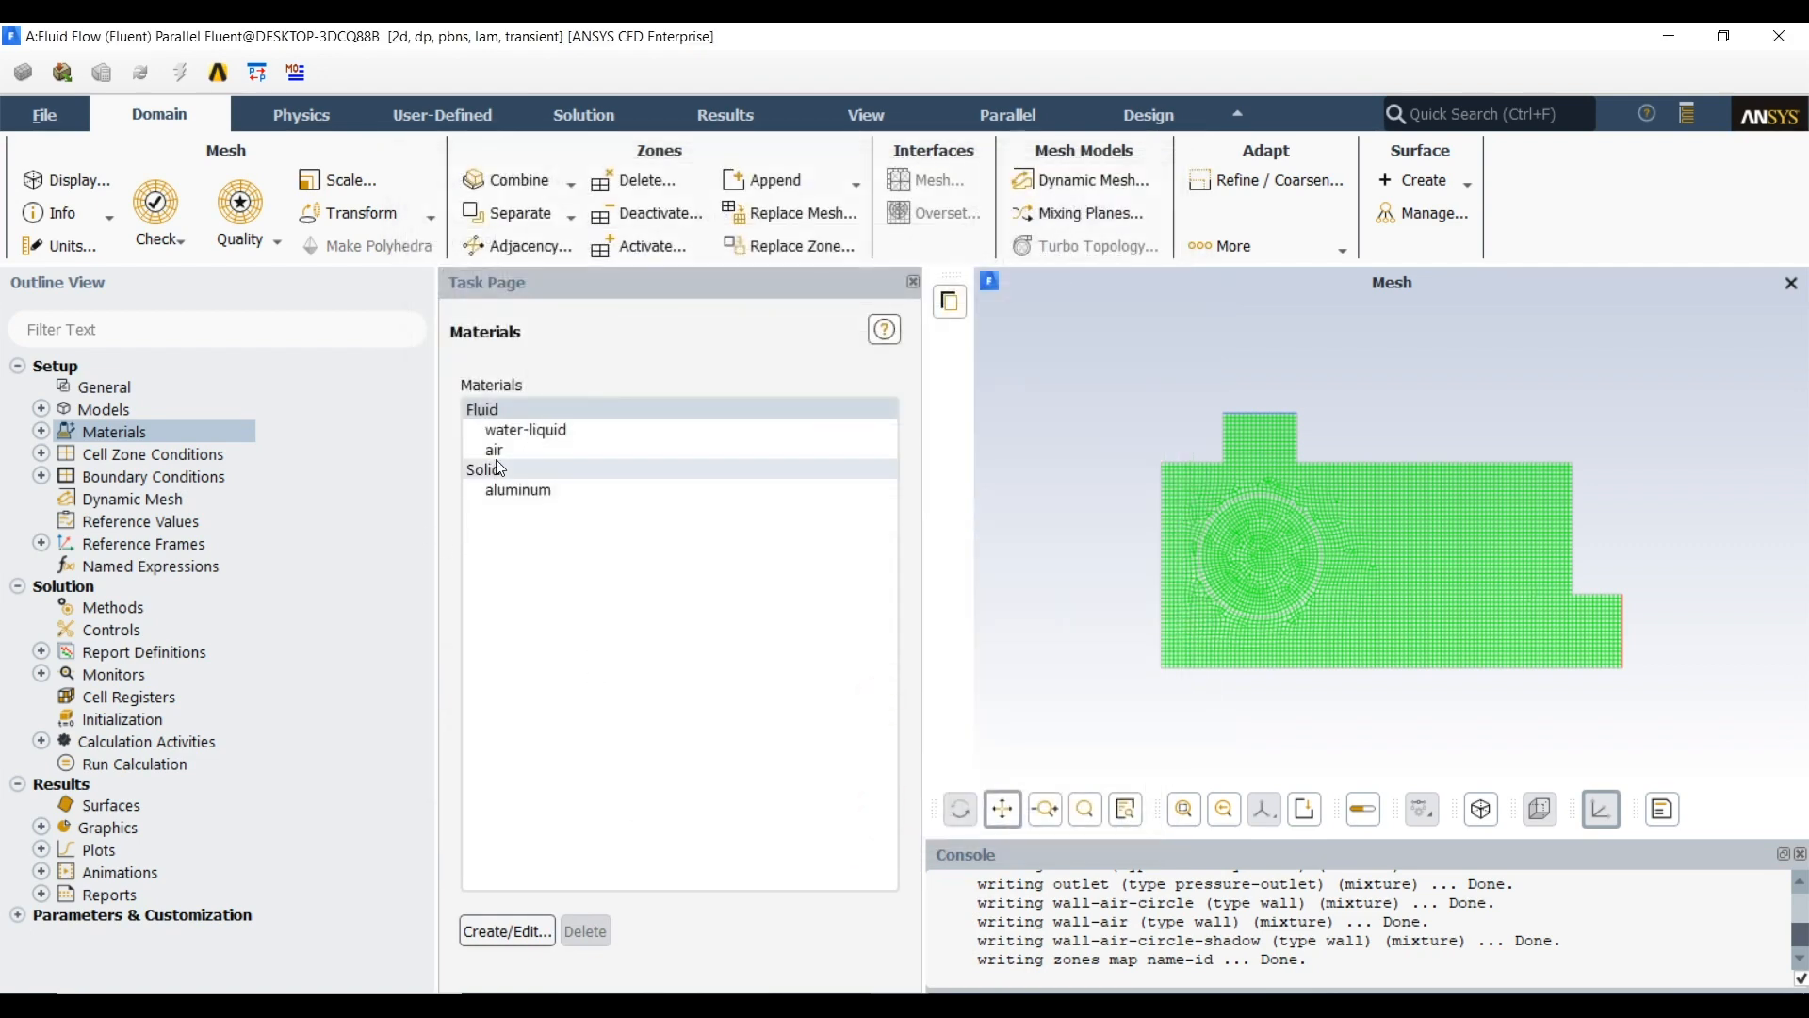
Enable the Volume of Fluid multiphase model with Implicit formulation, Interfacial Anti-Diffusion and Implicit Body Force
click(40, 409)
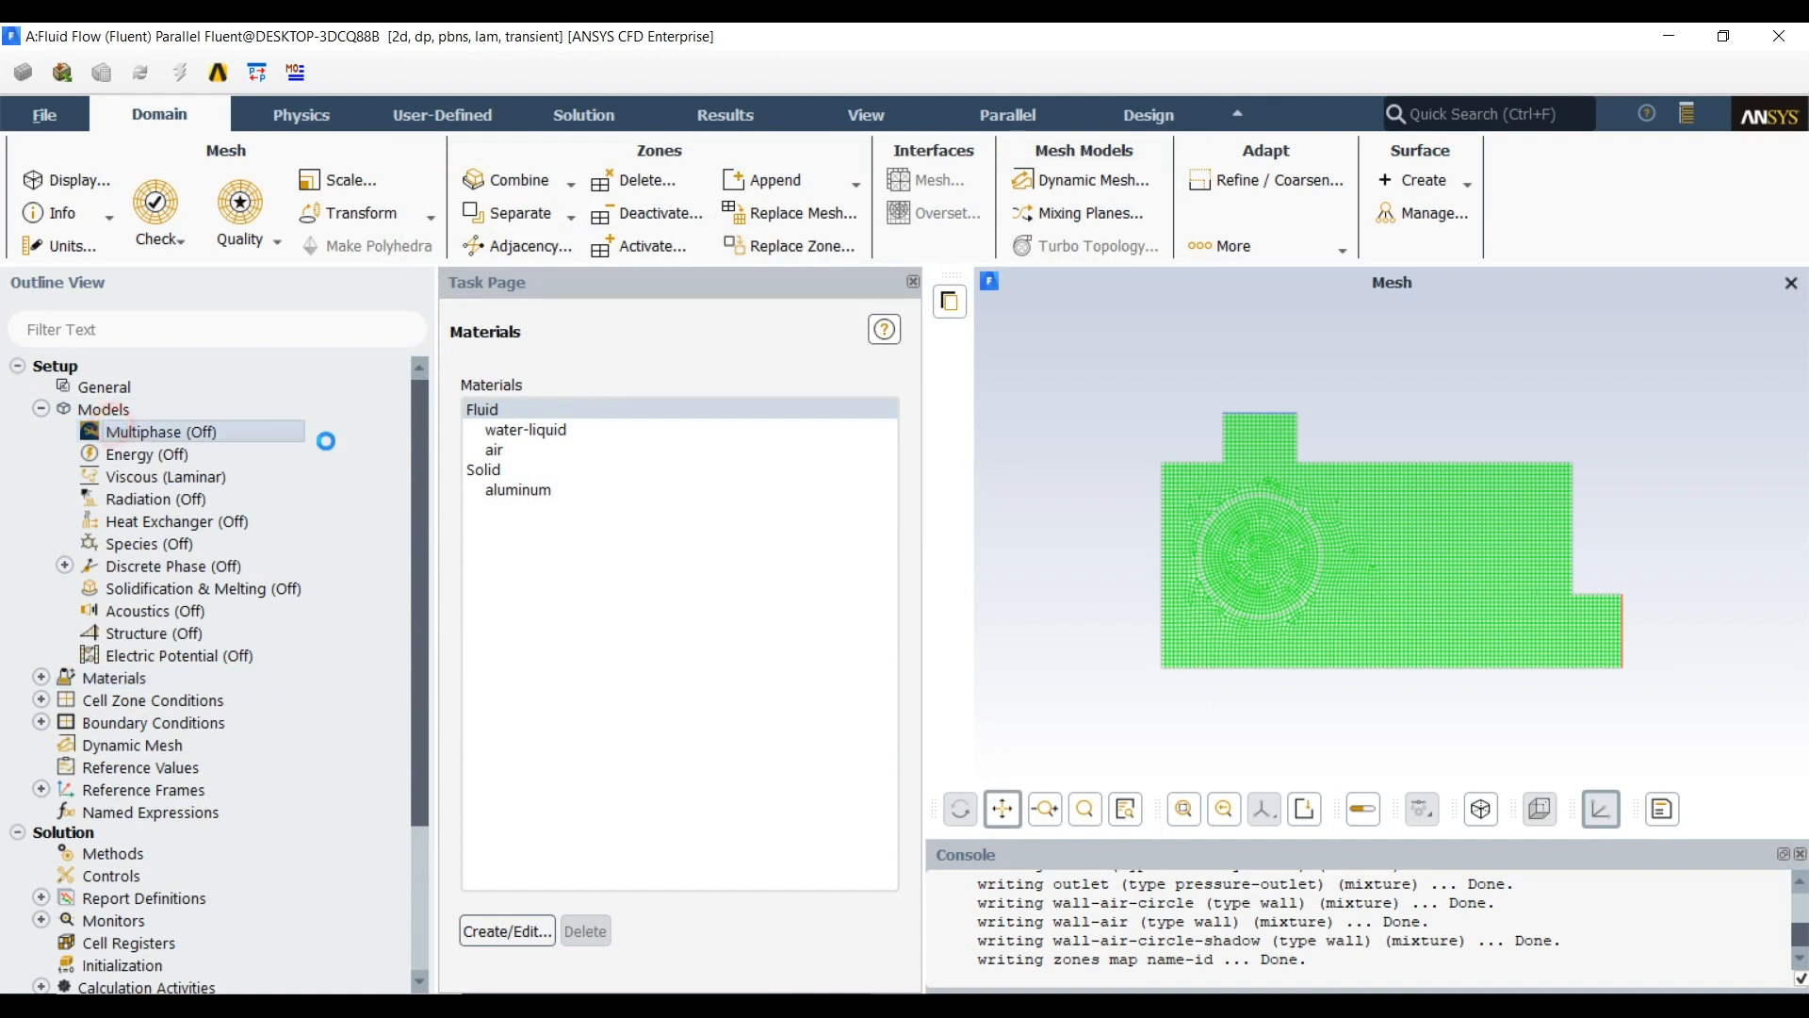
double_click(275, 441)
drag(488, 533, 536, 400)
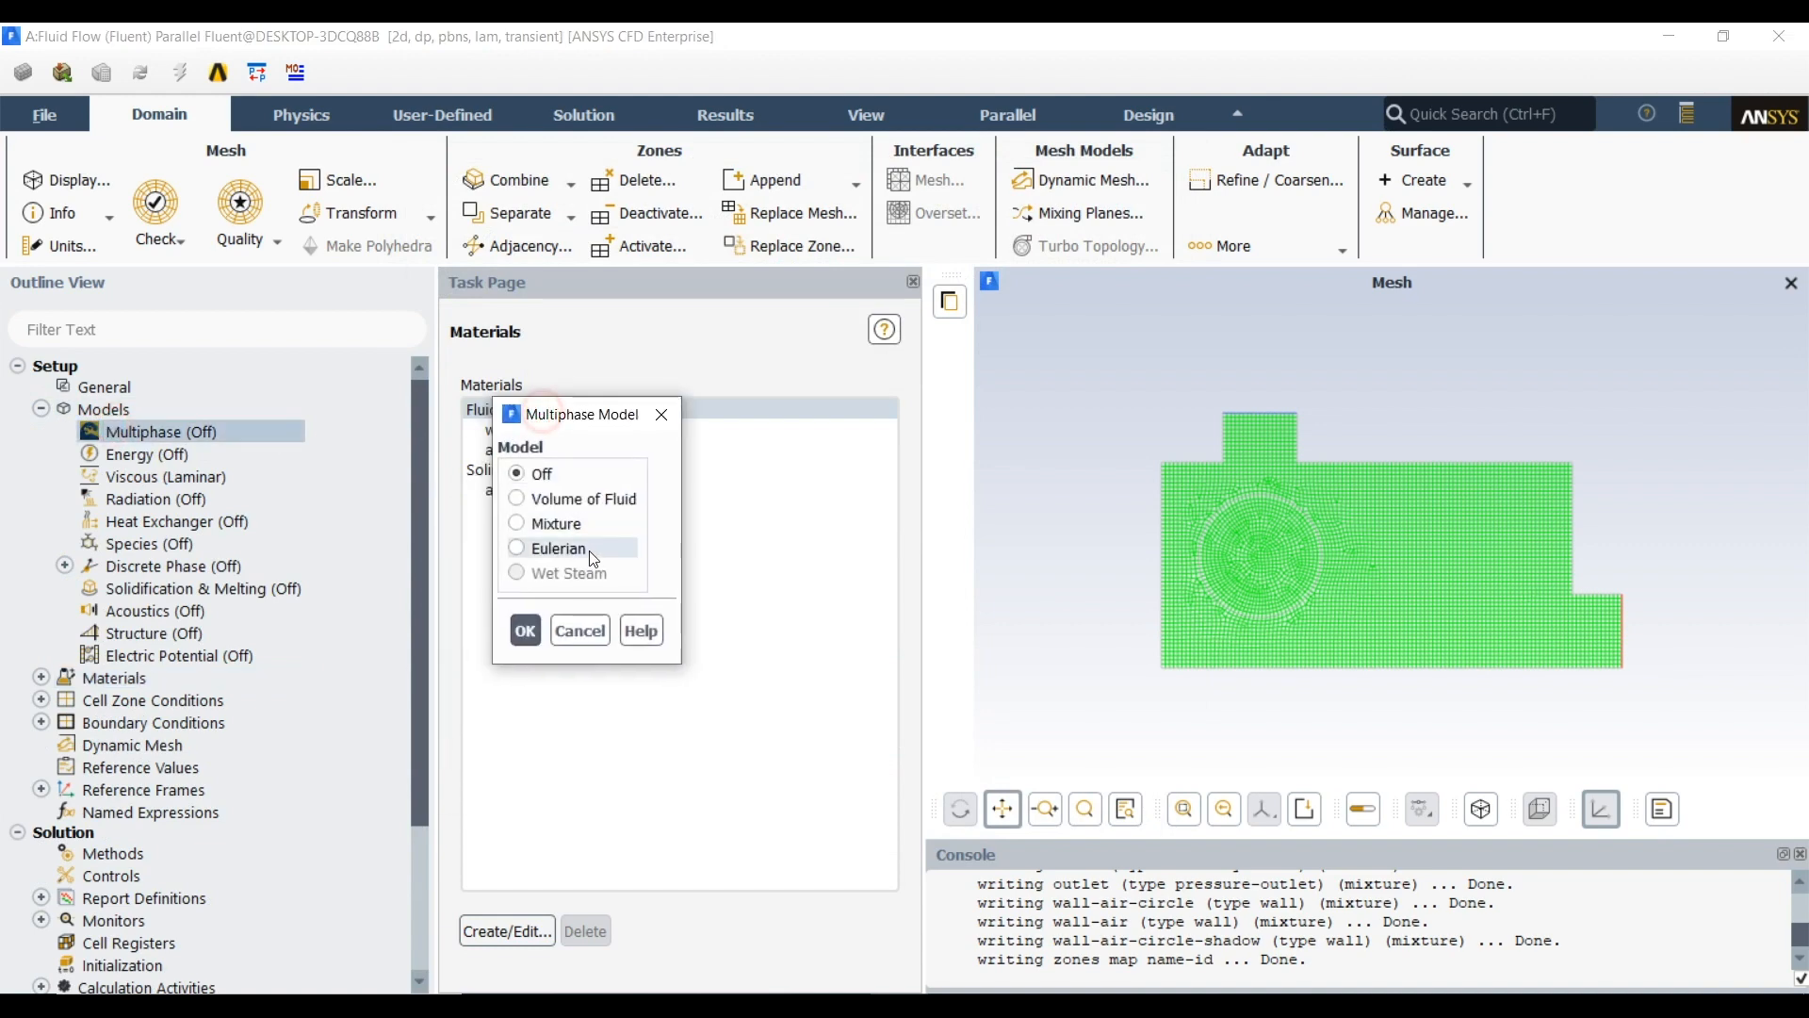
click(581, 498)
drag(660, 415, 657, 135)
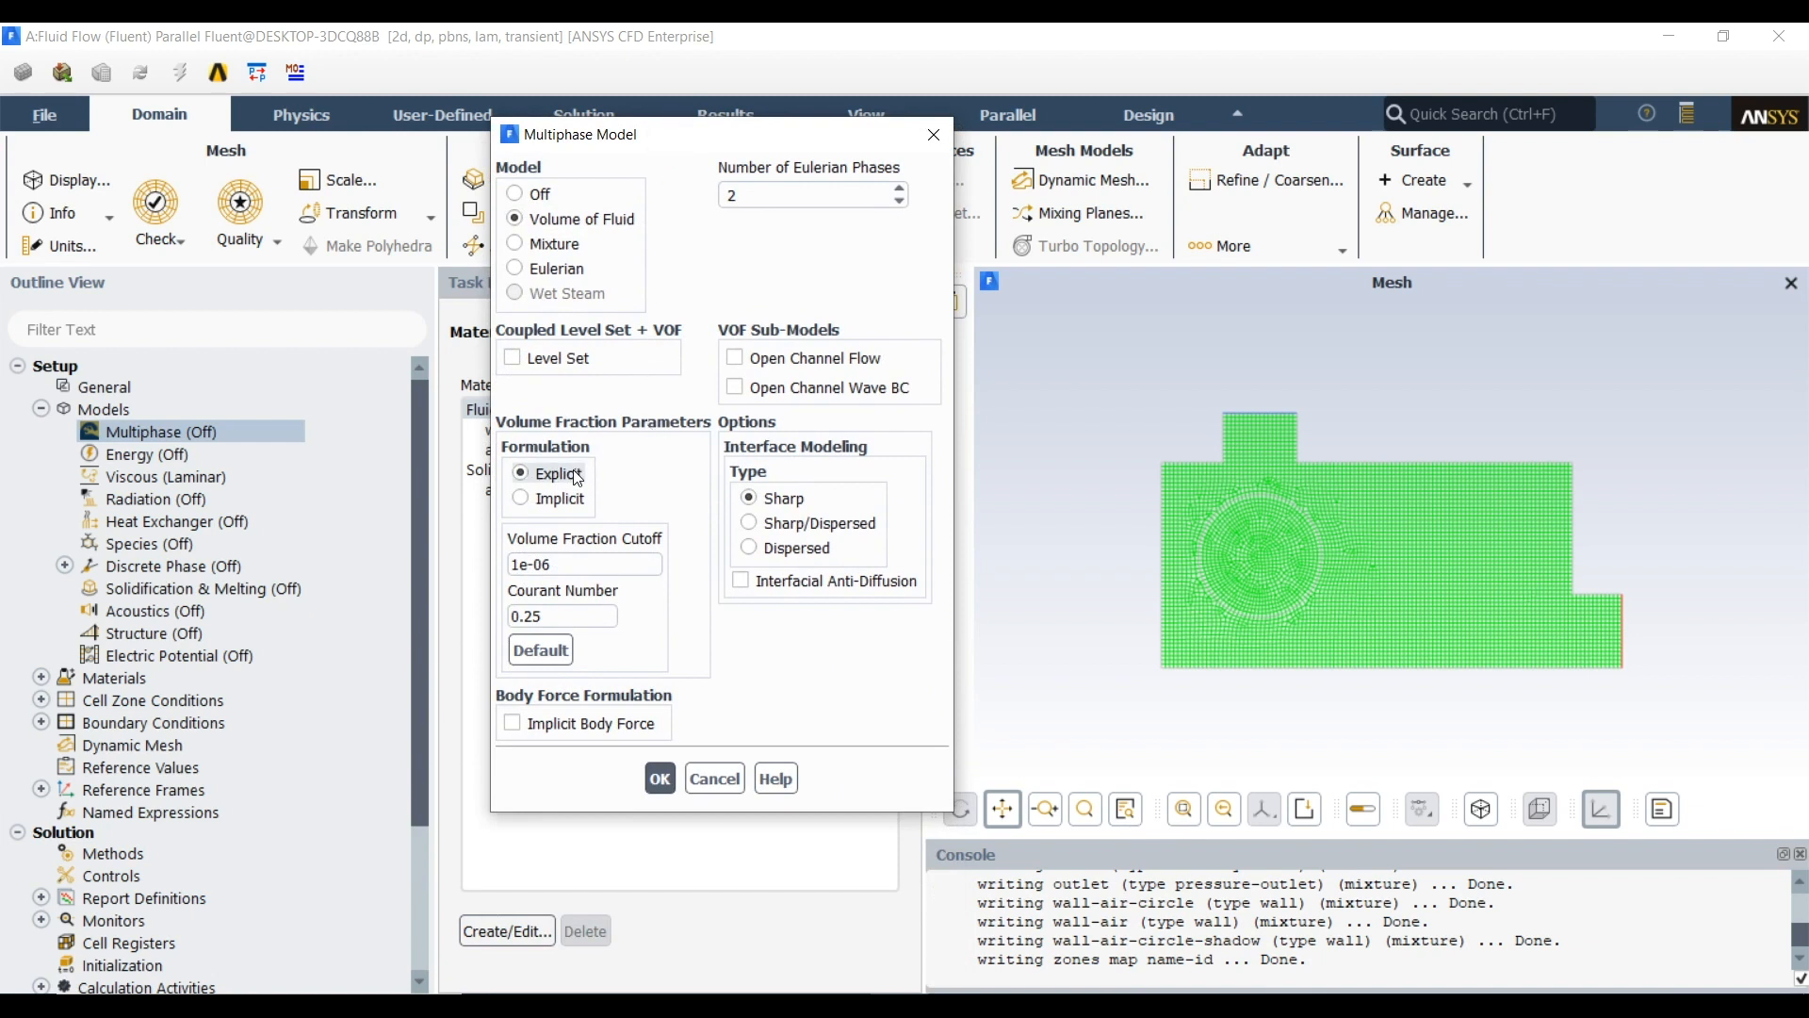
click(562, 500)
click(749, 580)
click(592, 672)
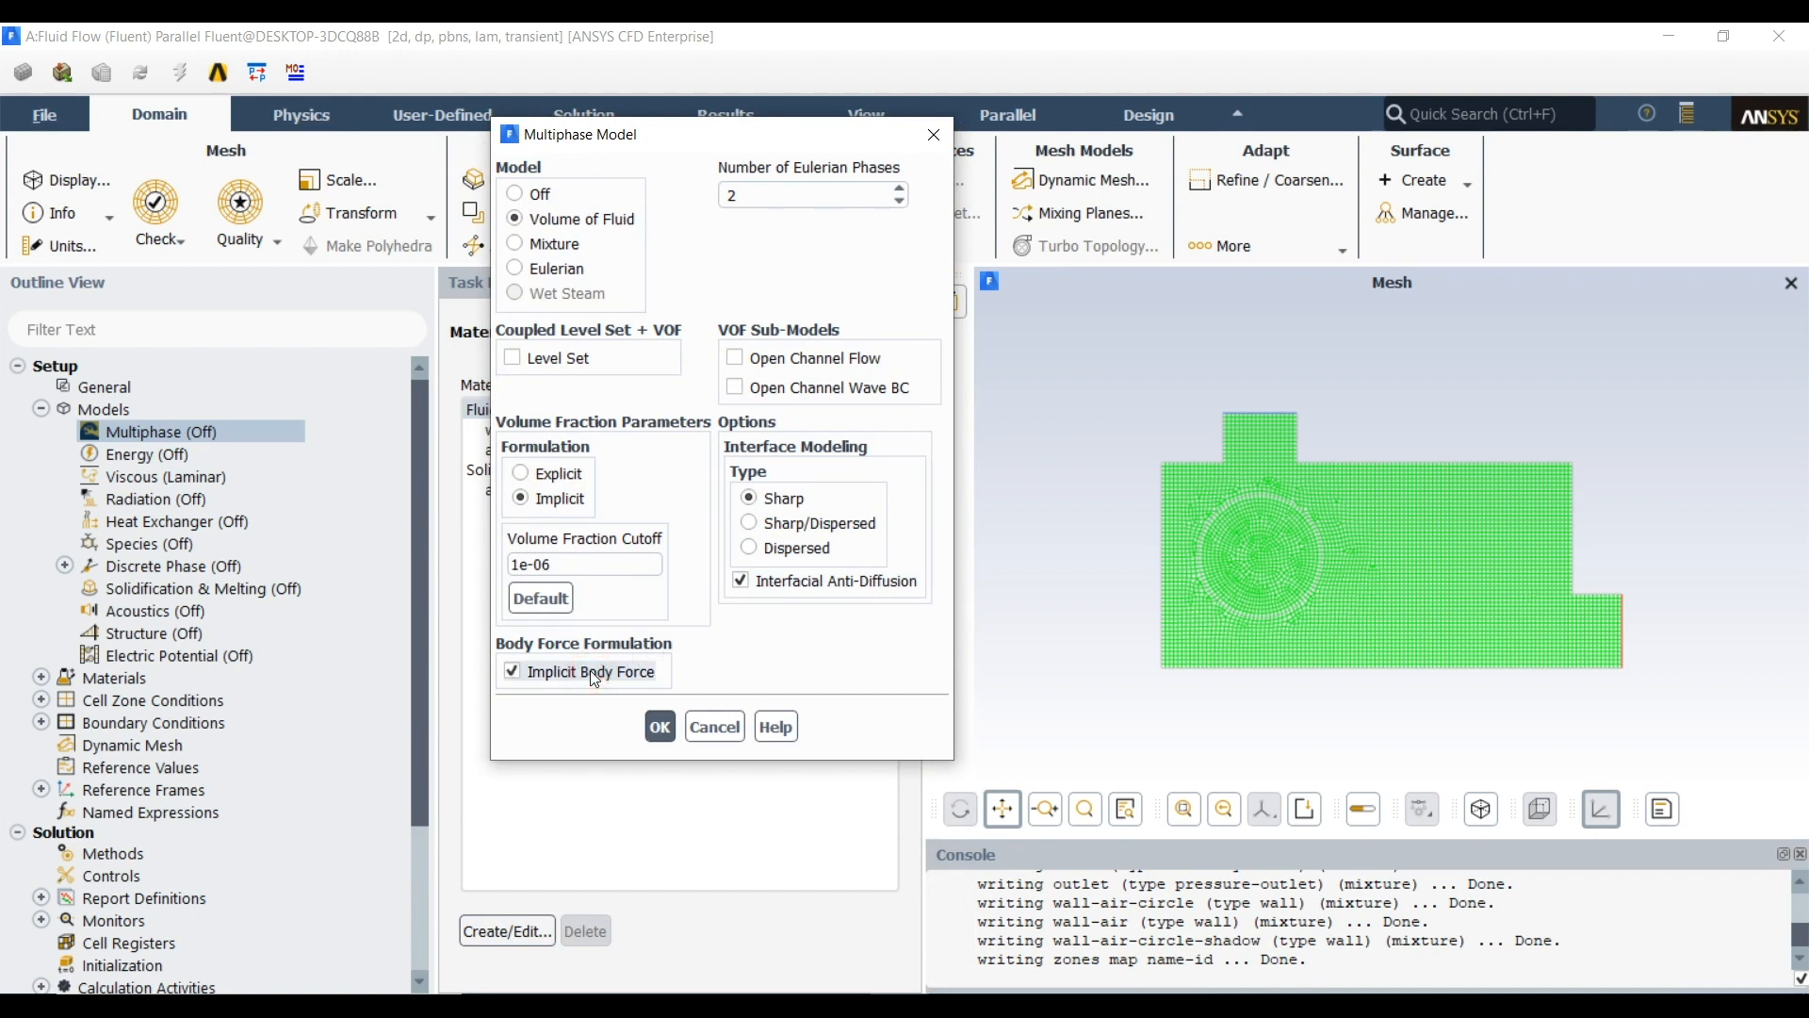
click(663, 725)
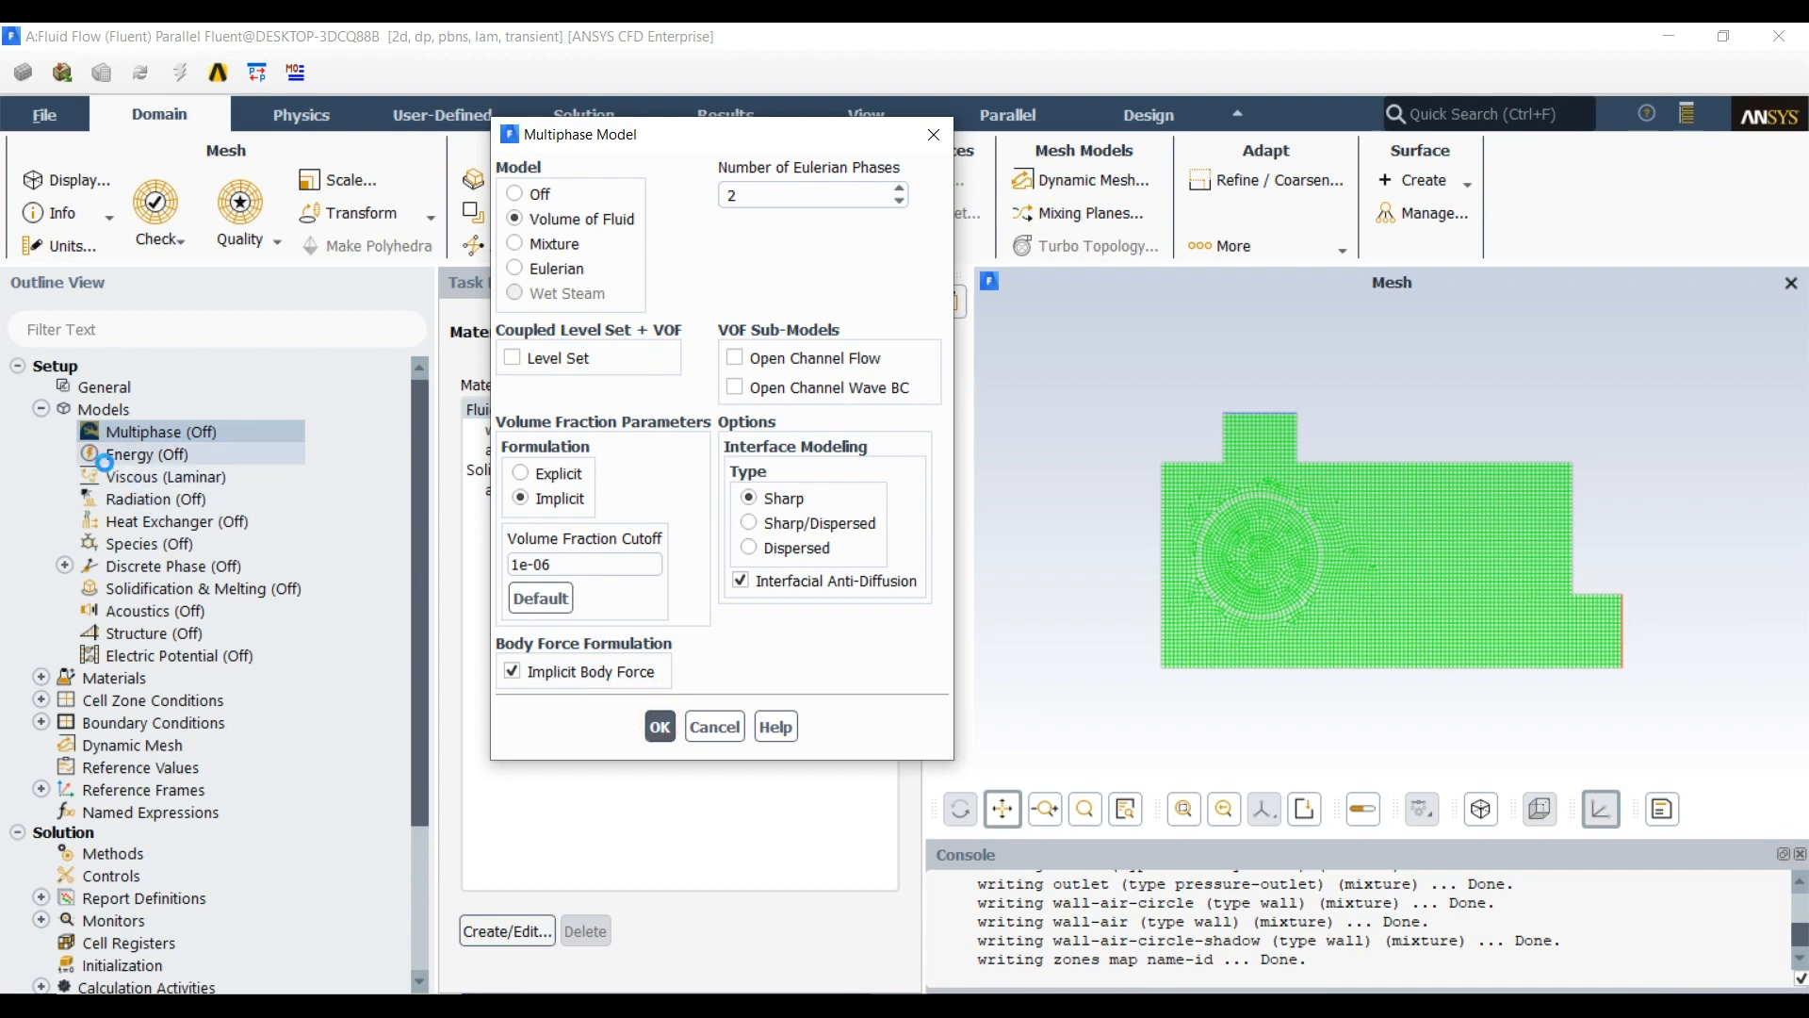
Rename the primary phase air-1, leaving air as its phase material
click(64, 434)
click(88, 454)
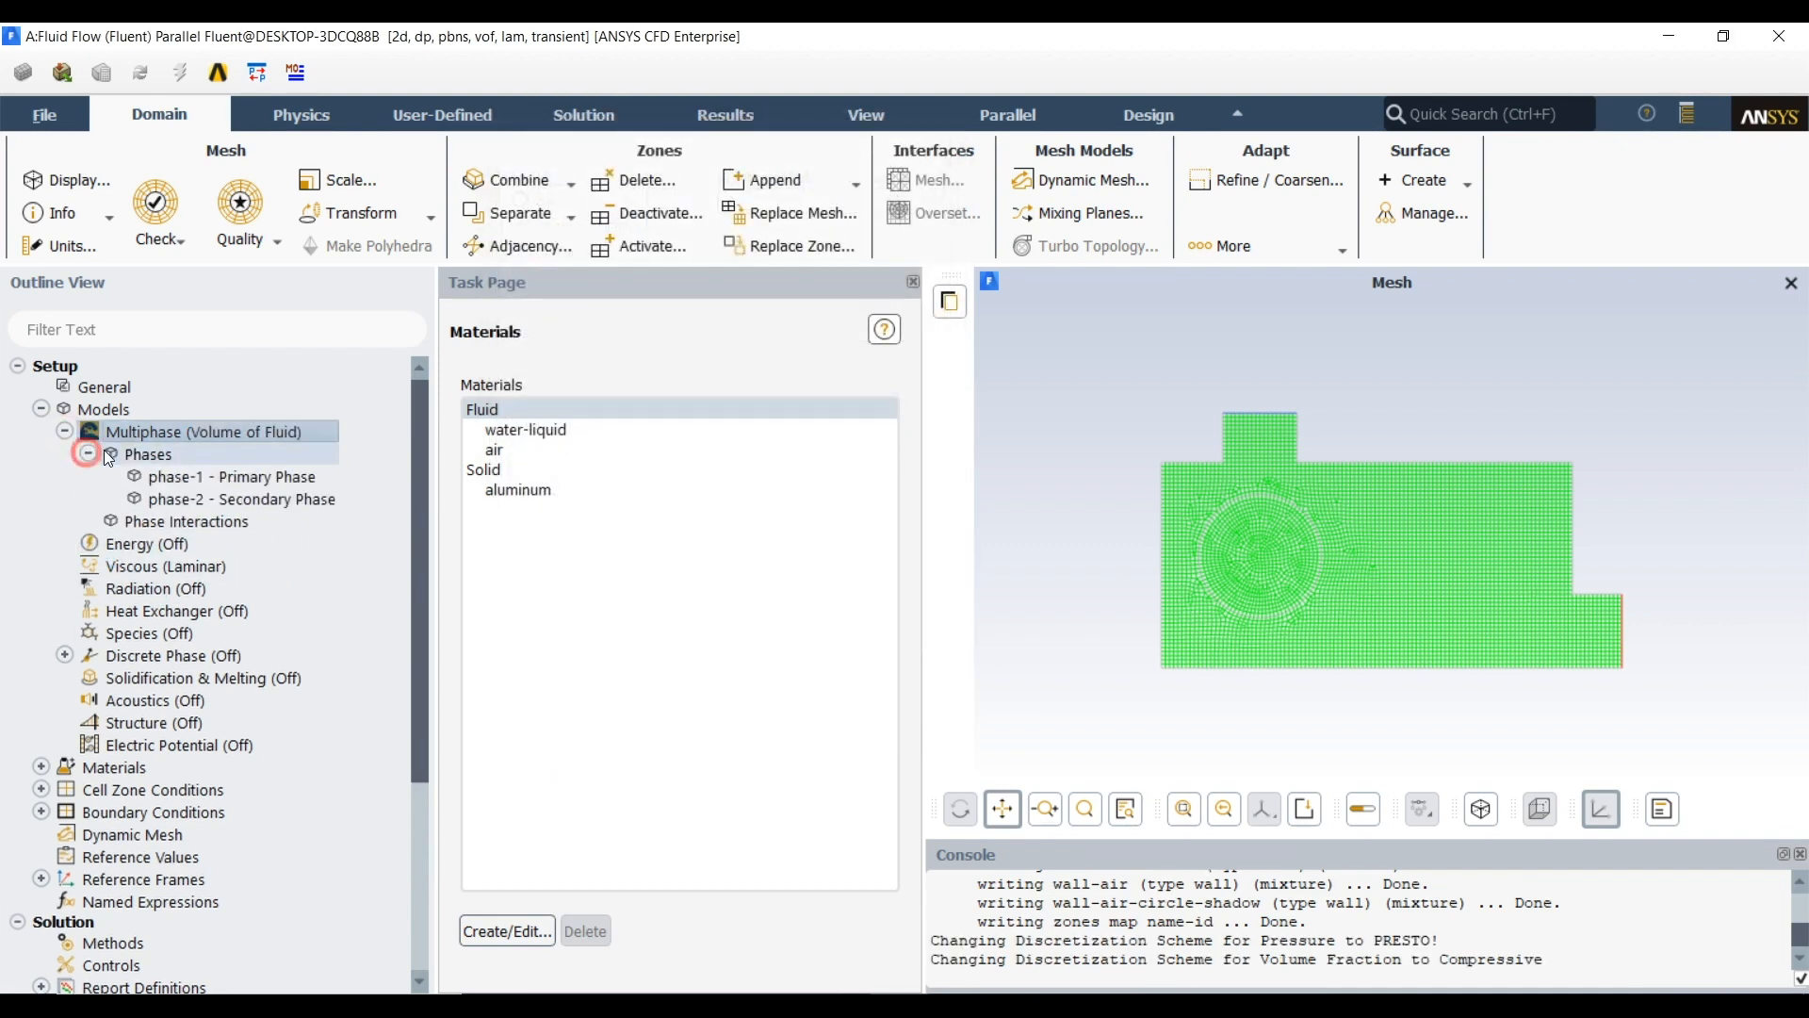
click(187, 475)
double_click(189, 477)
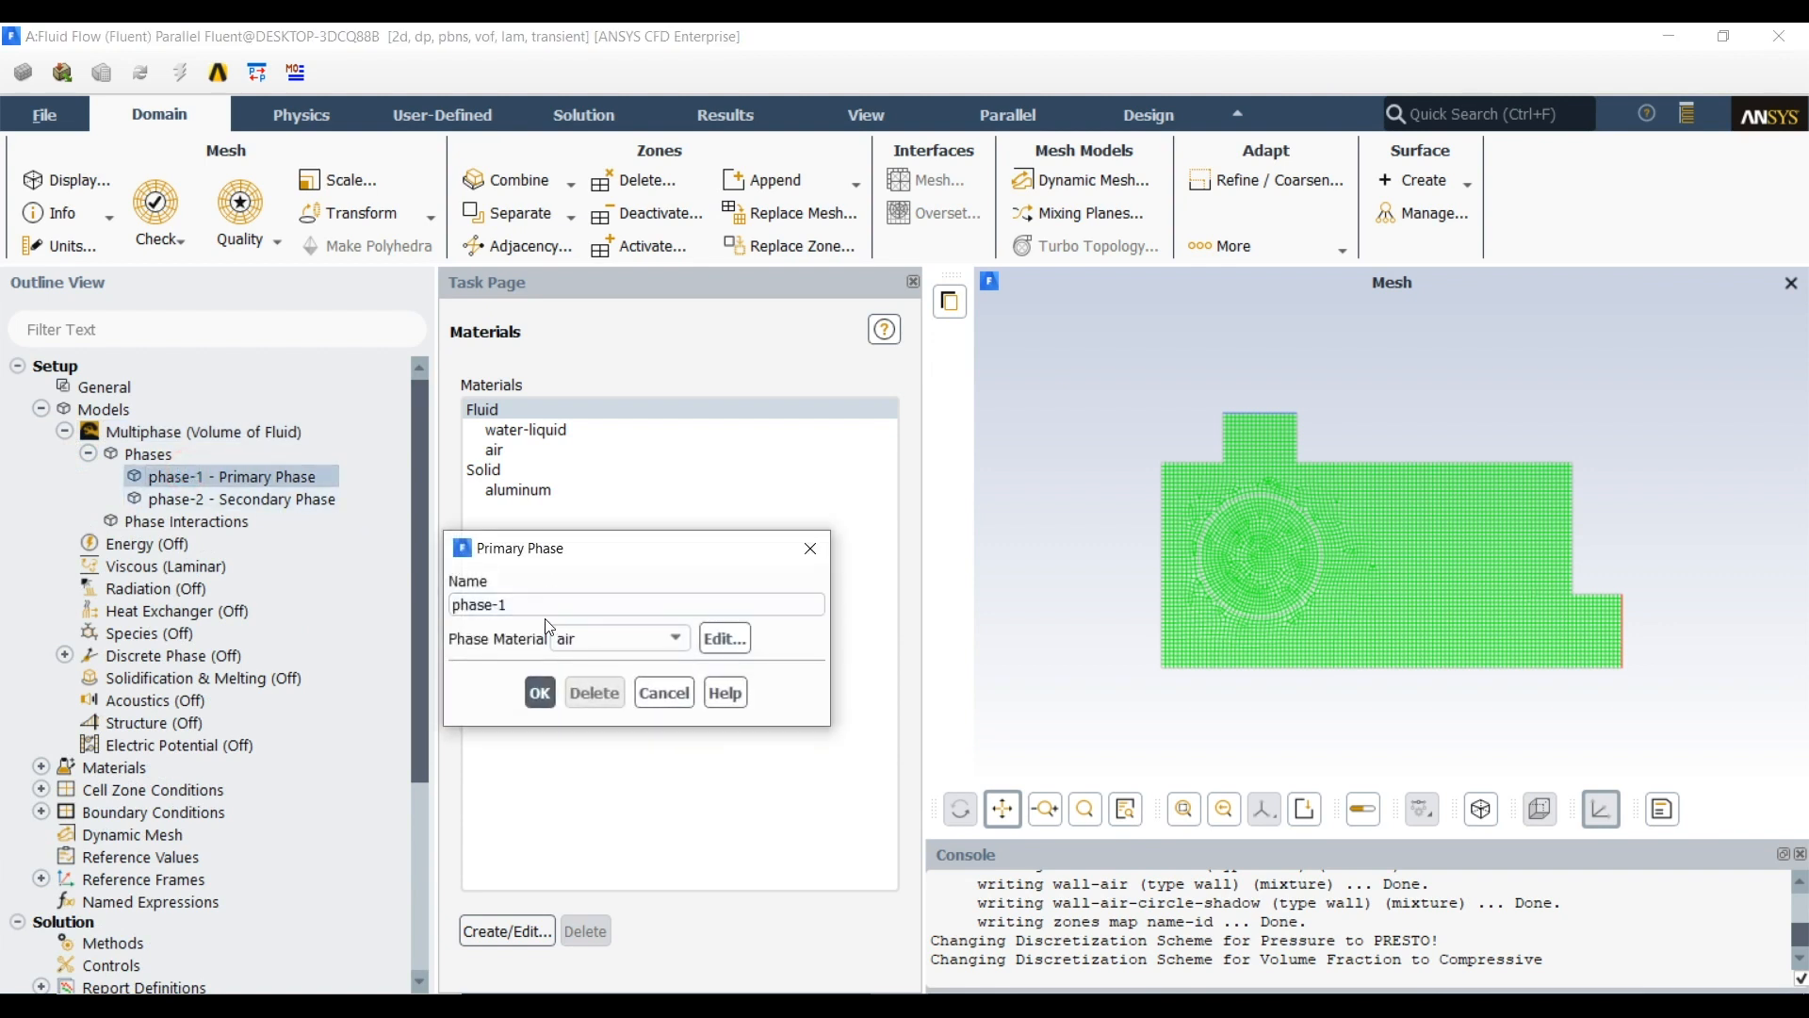
drag(494, 606, 435, 613)
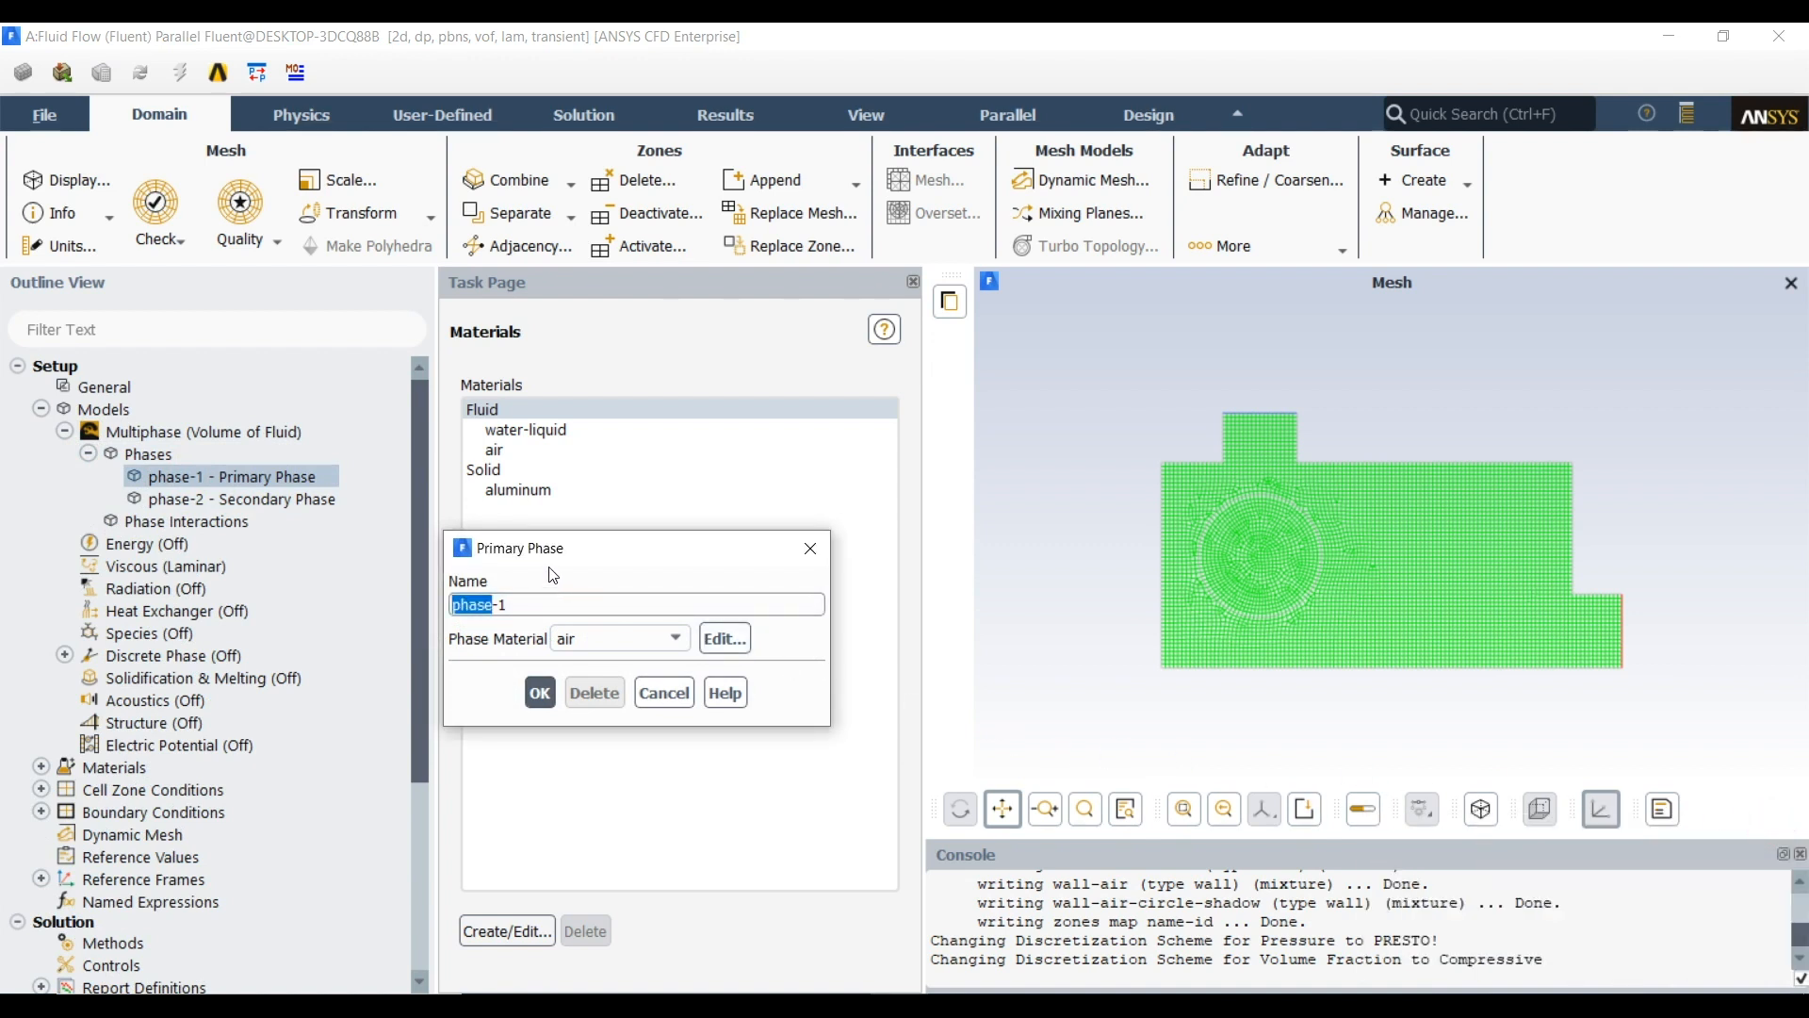
text(air)
click(541, 694)
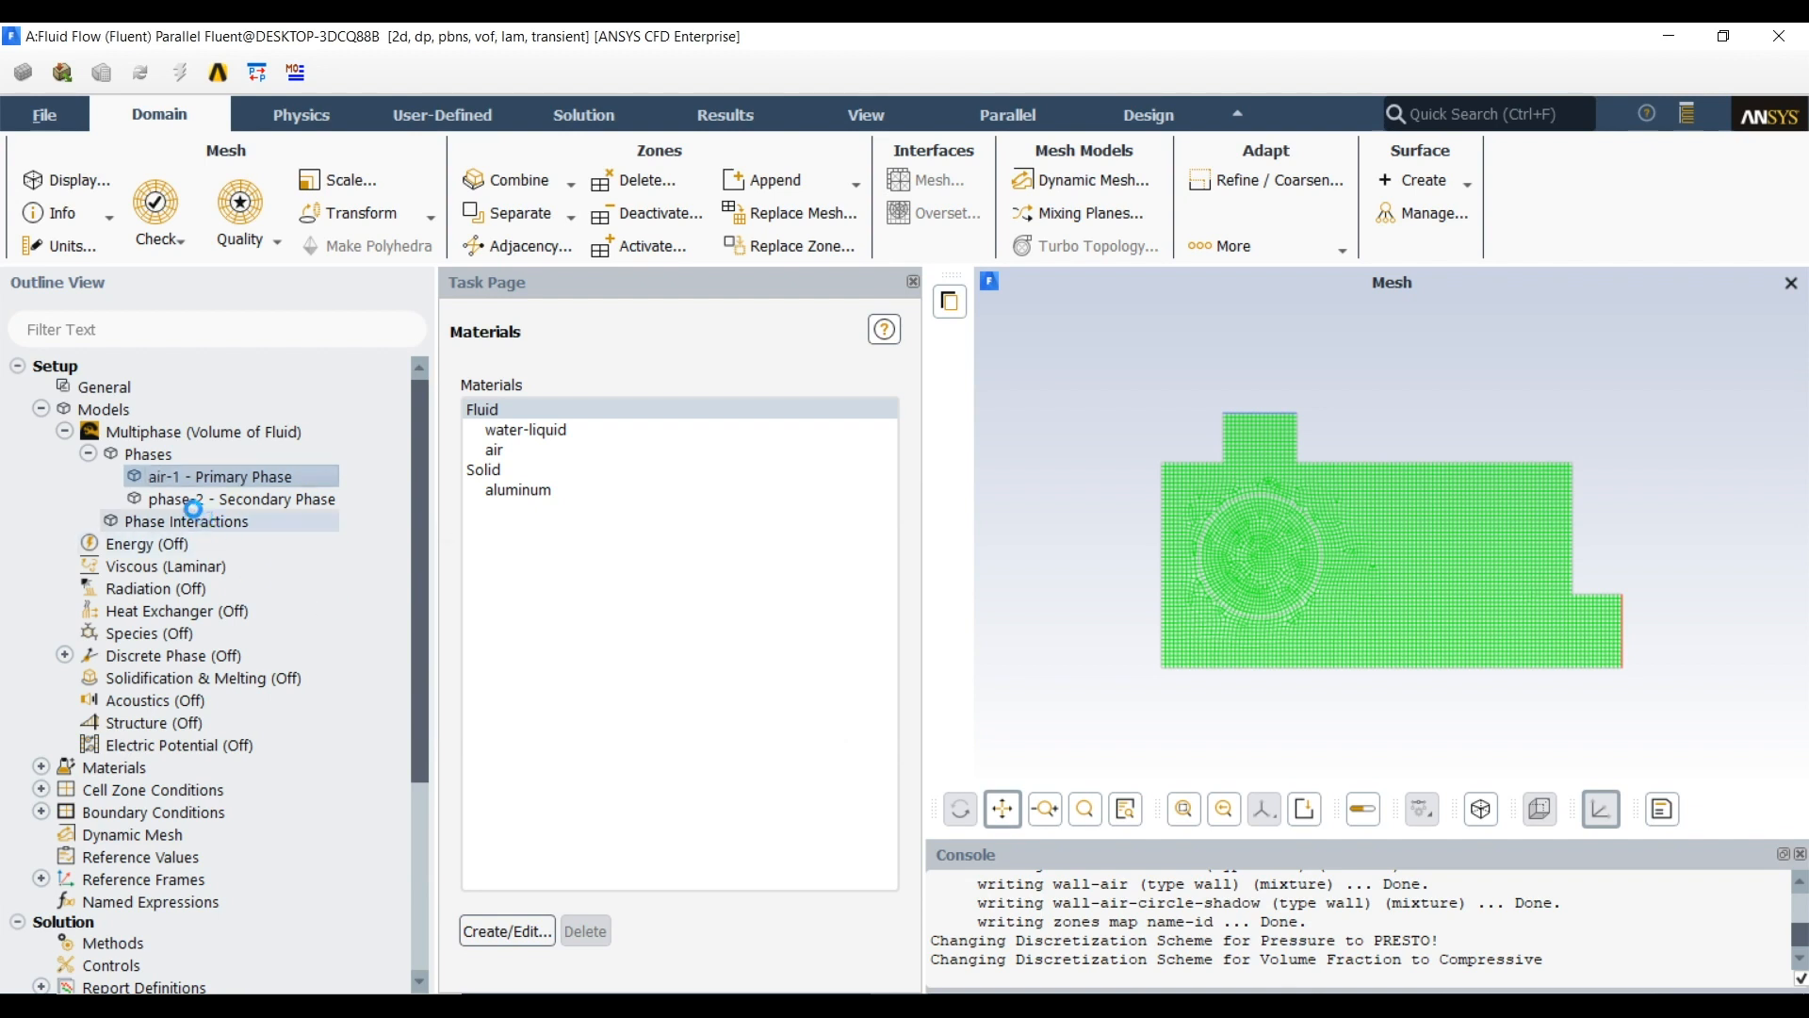
Rename the secondary phase water-2, leaving water-liquid as its phase material
double_click(184, 500)
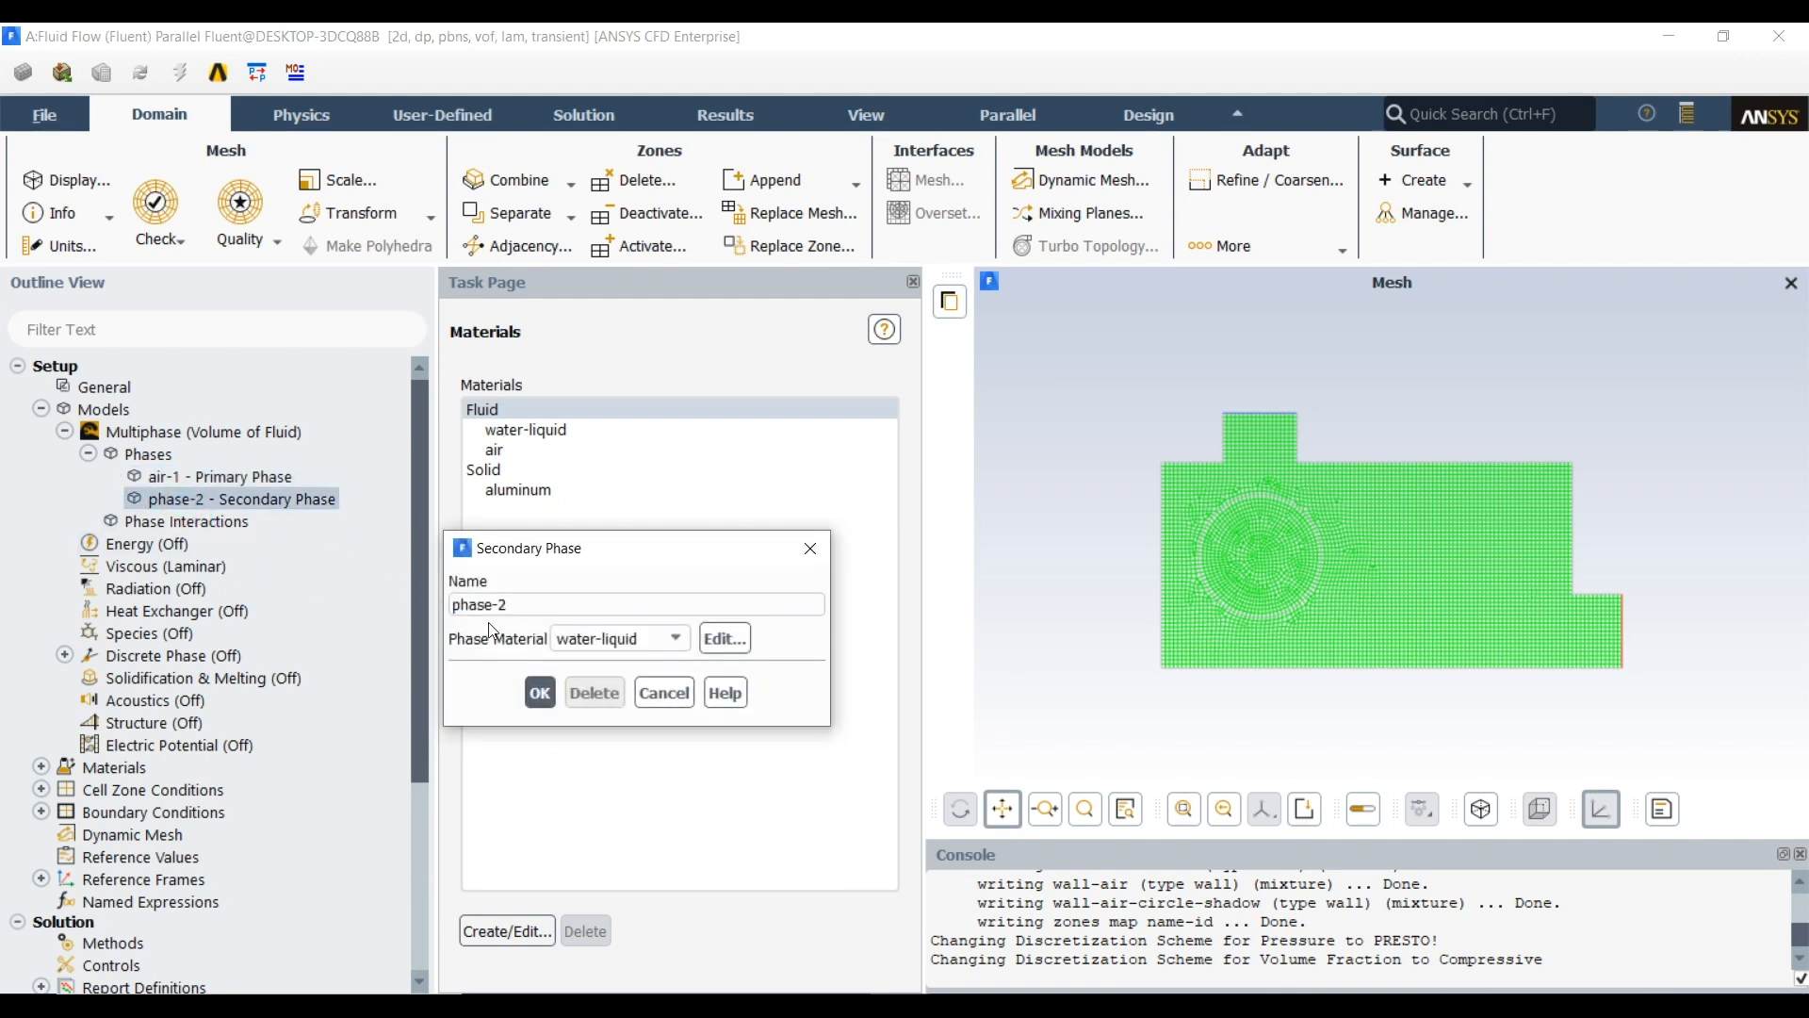
drag(492, 605, 401, 601)
text(water)
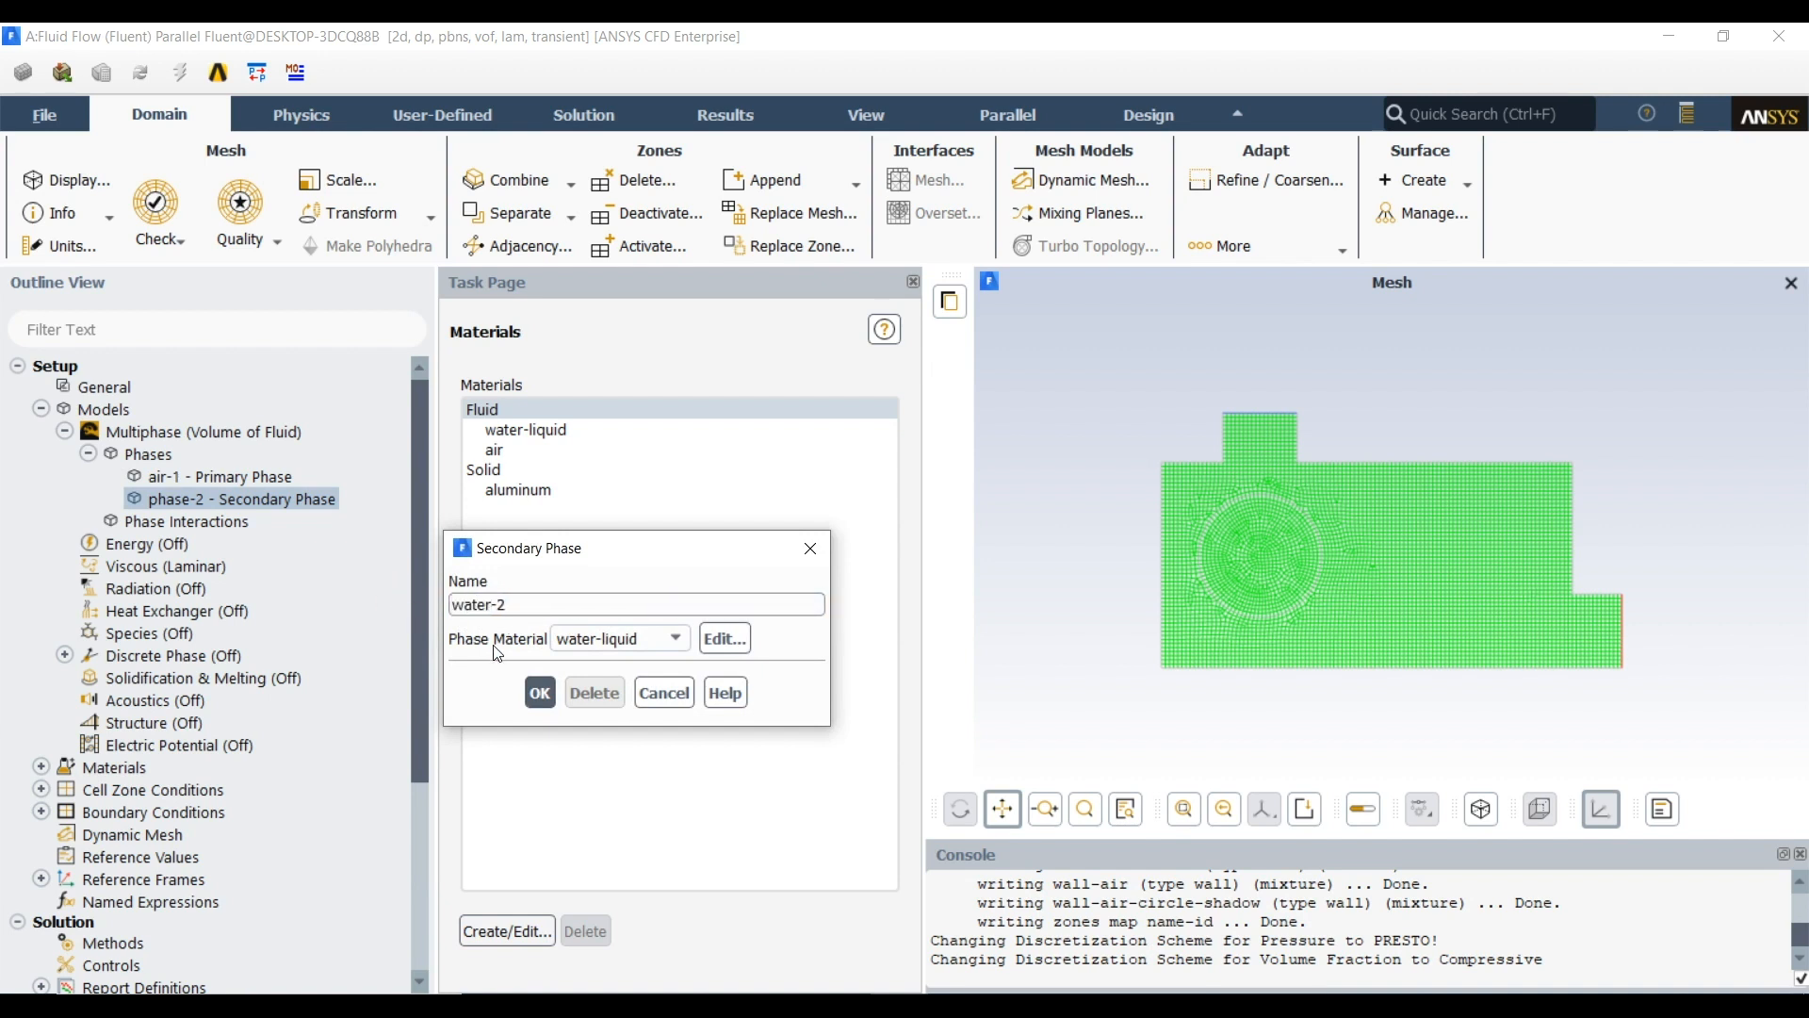
click(540, 692)
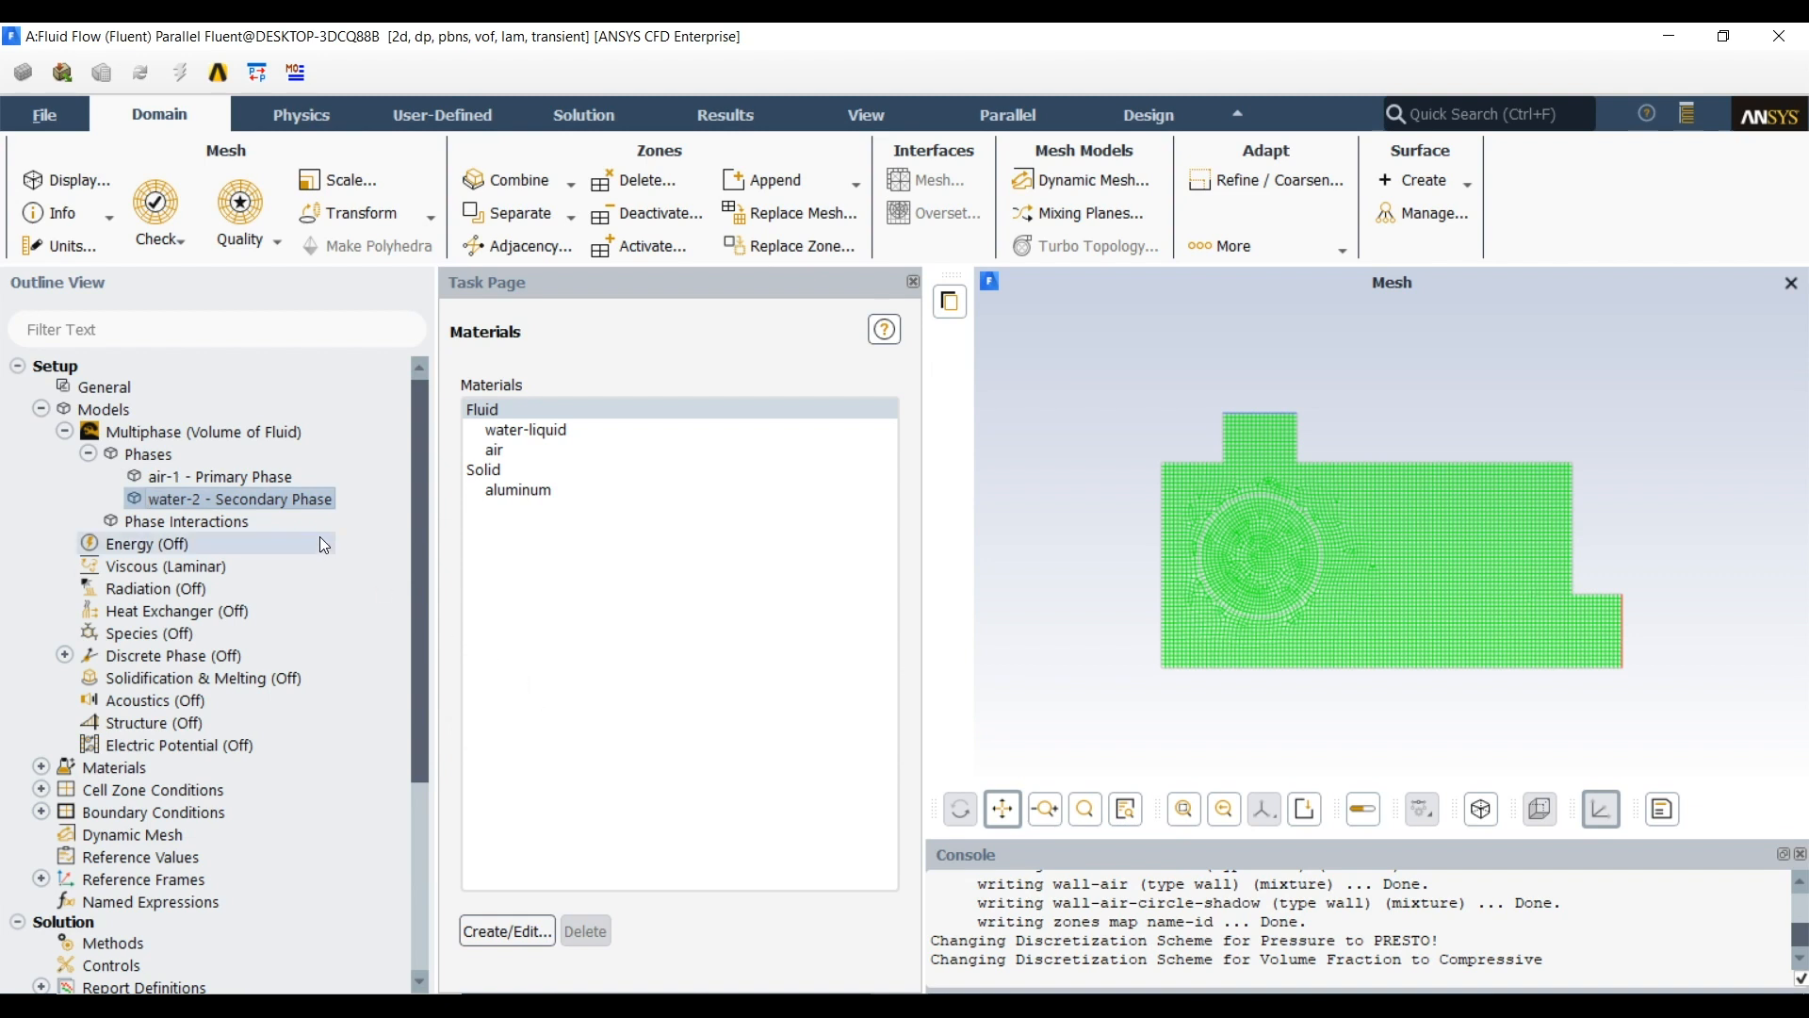
Turn on the Energy model and acknowledge the material property notice
click(88, 456)
right_click(135, 498)
click(169, 551)
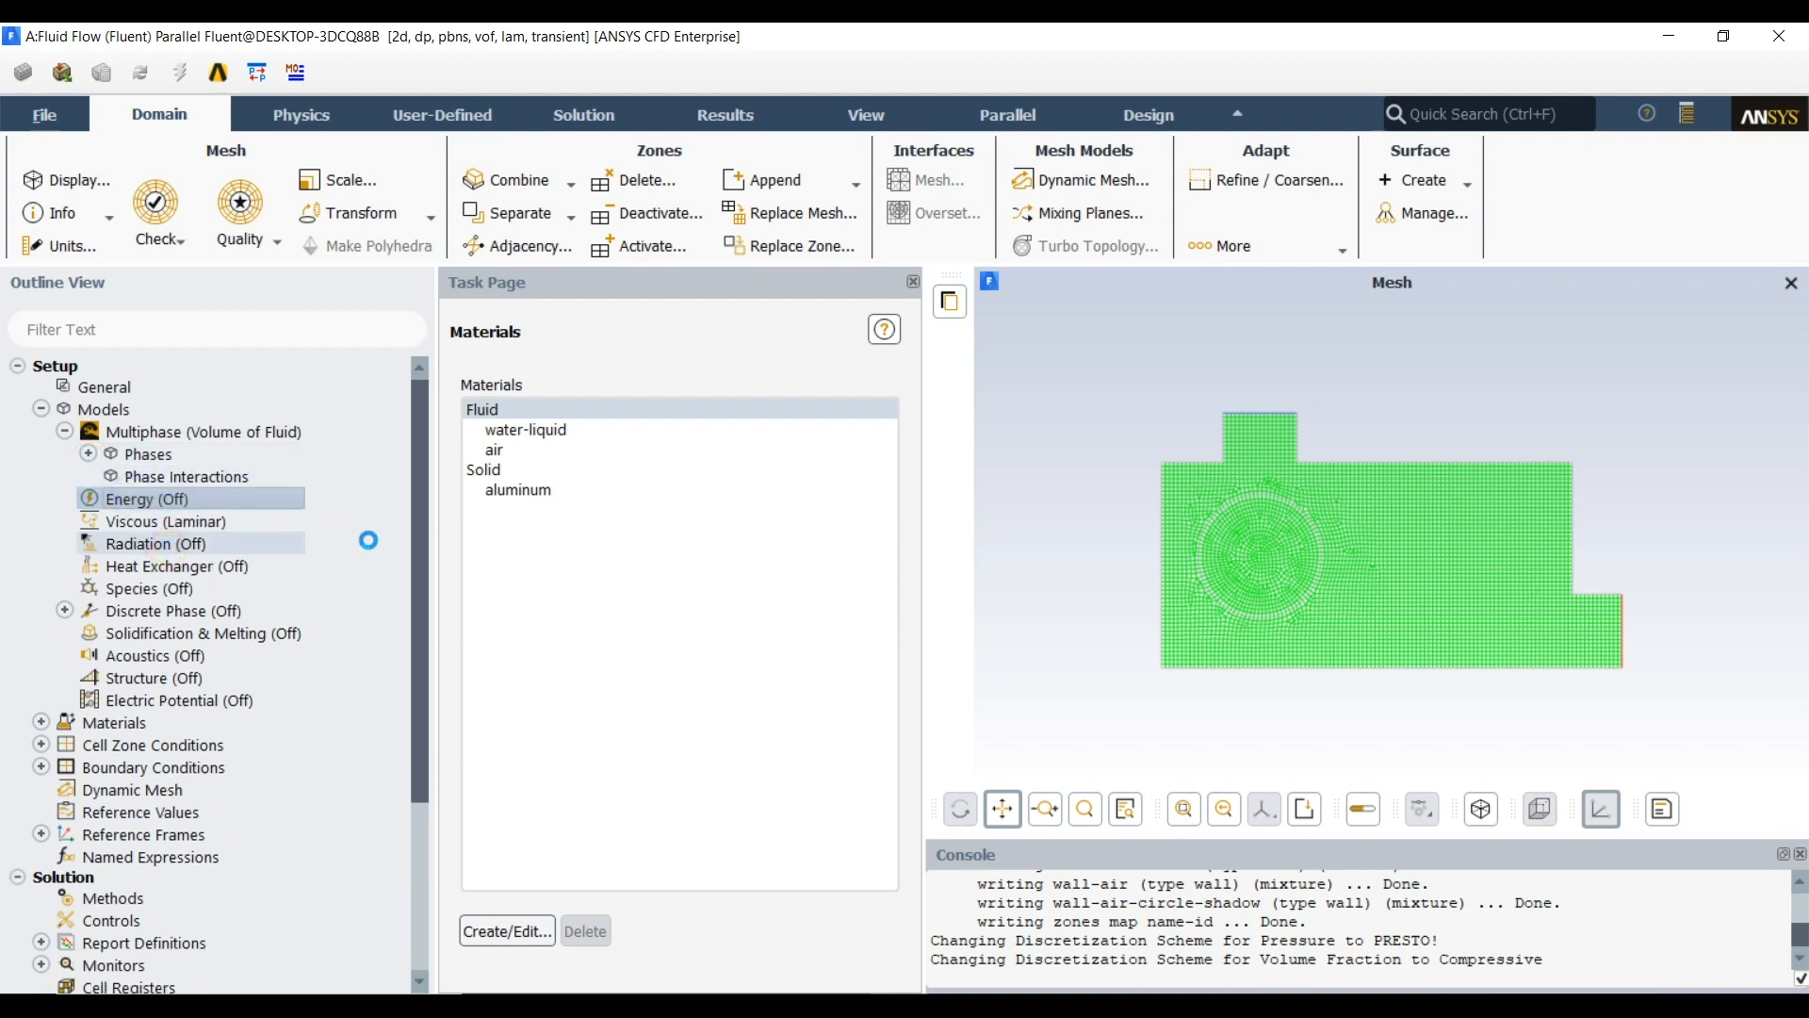
click(1095, 591)
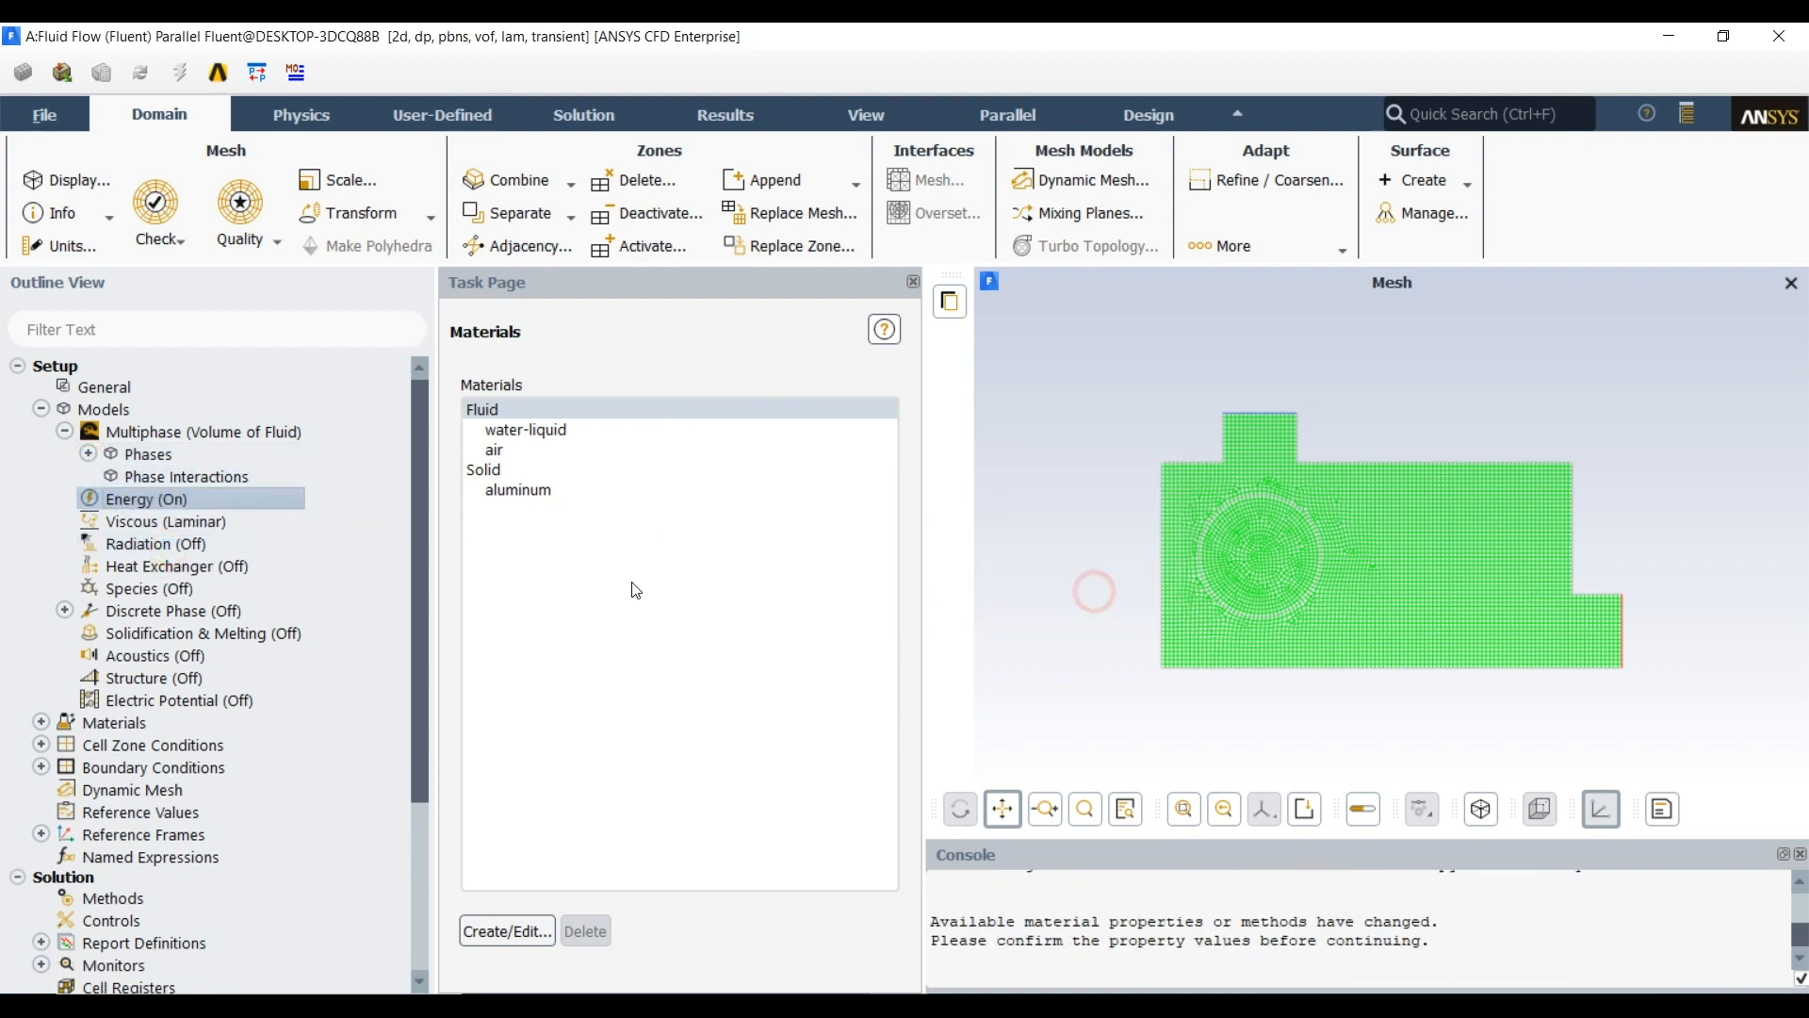
Set the viscous model to Realizable k-epsilon with Standard Wall Functions
right_click(191, 530)
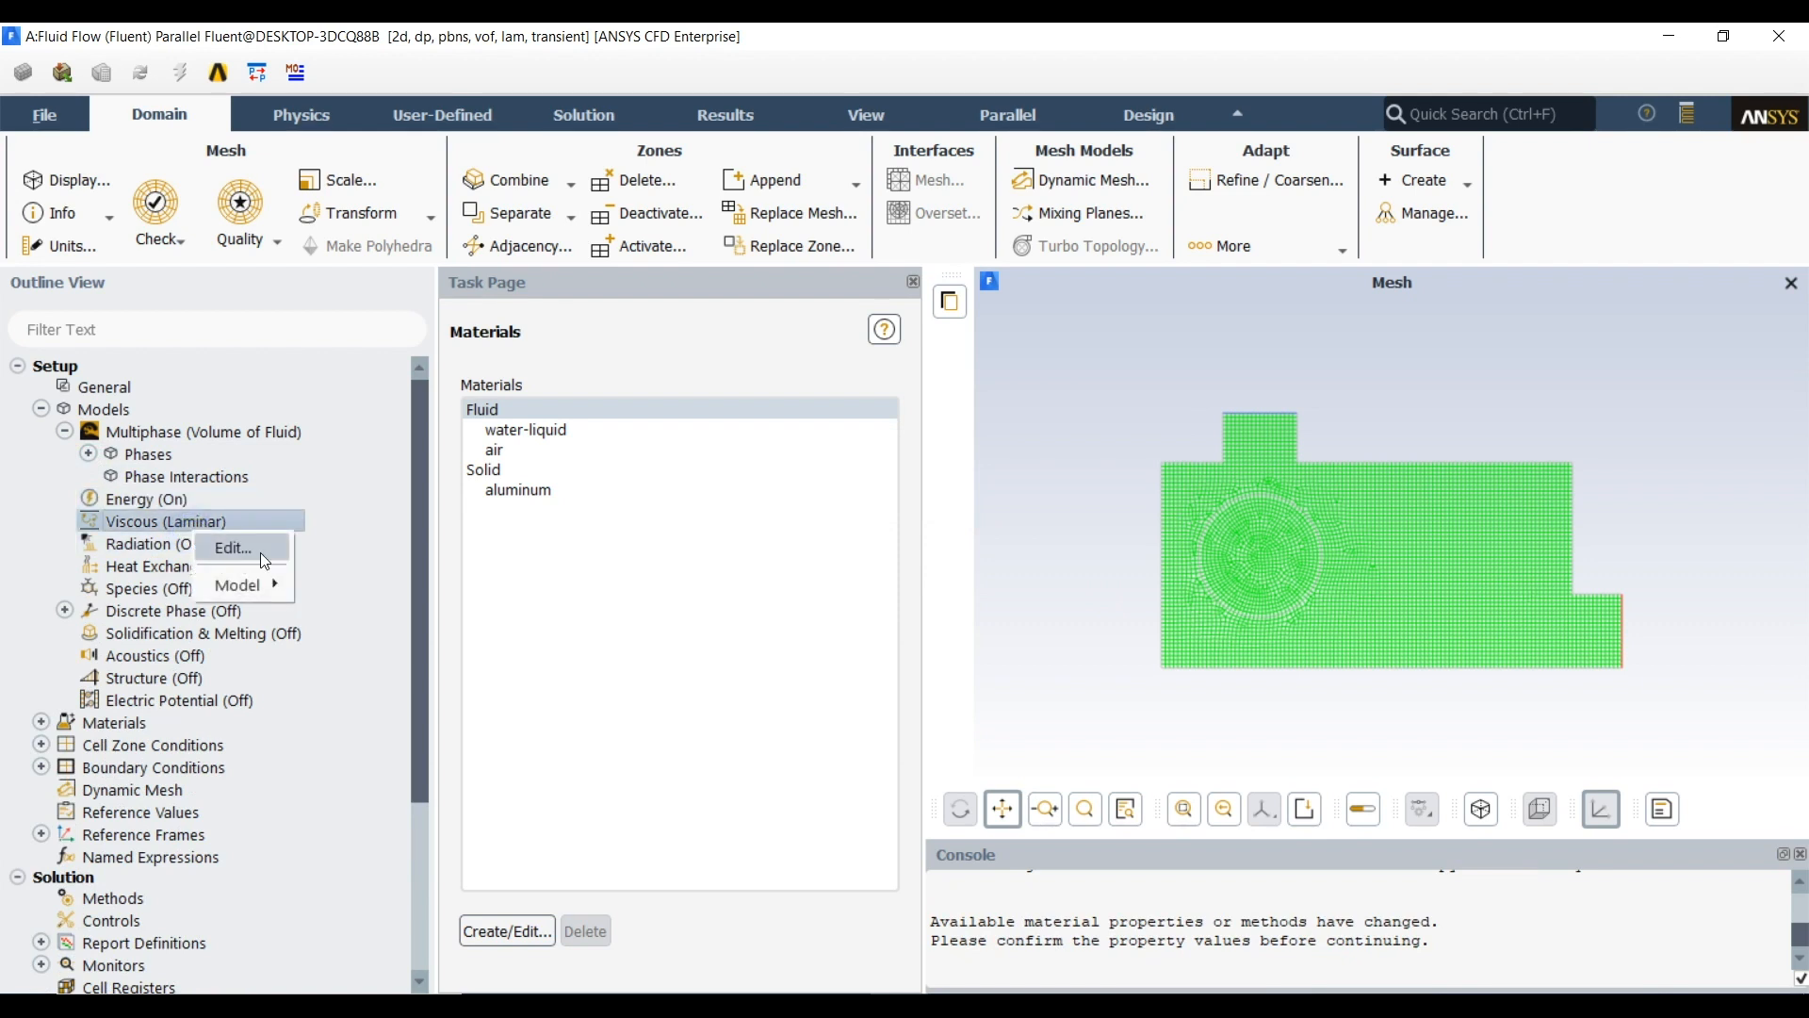
mouse_move(243, 585)
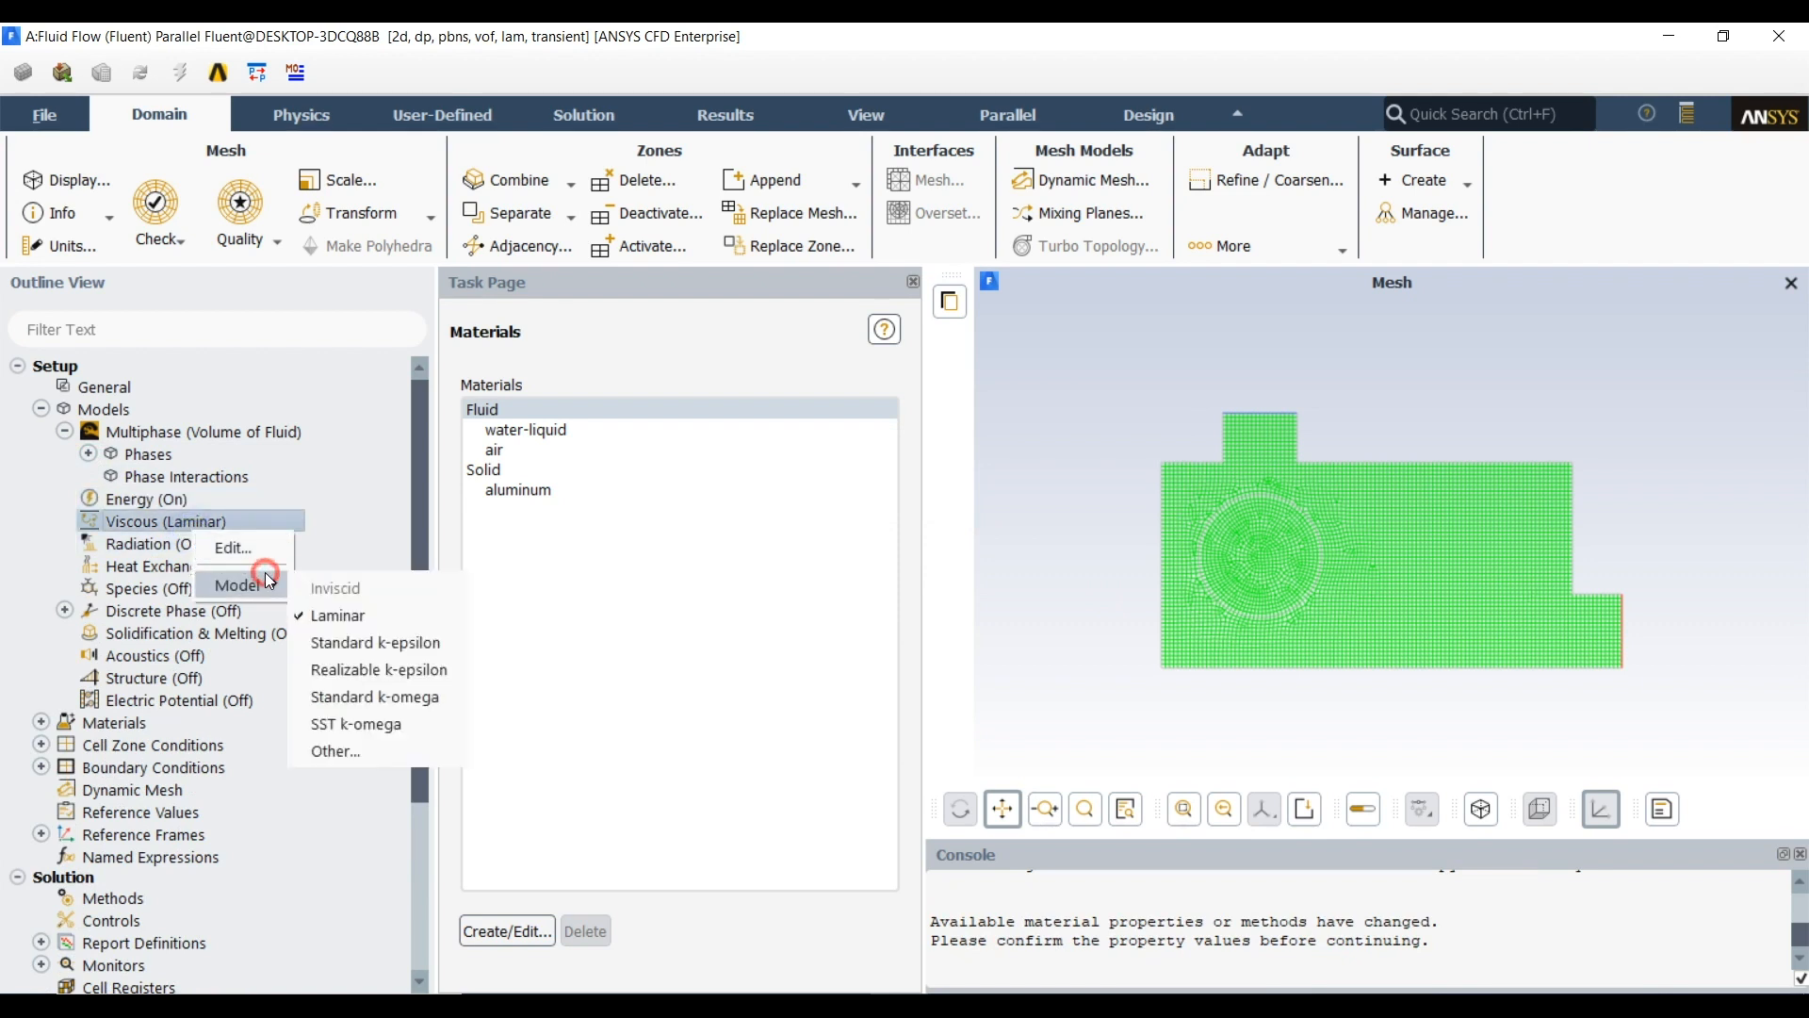
click(426, 666)
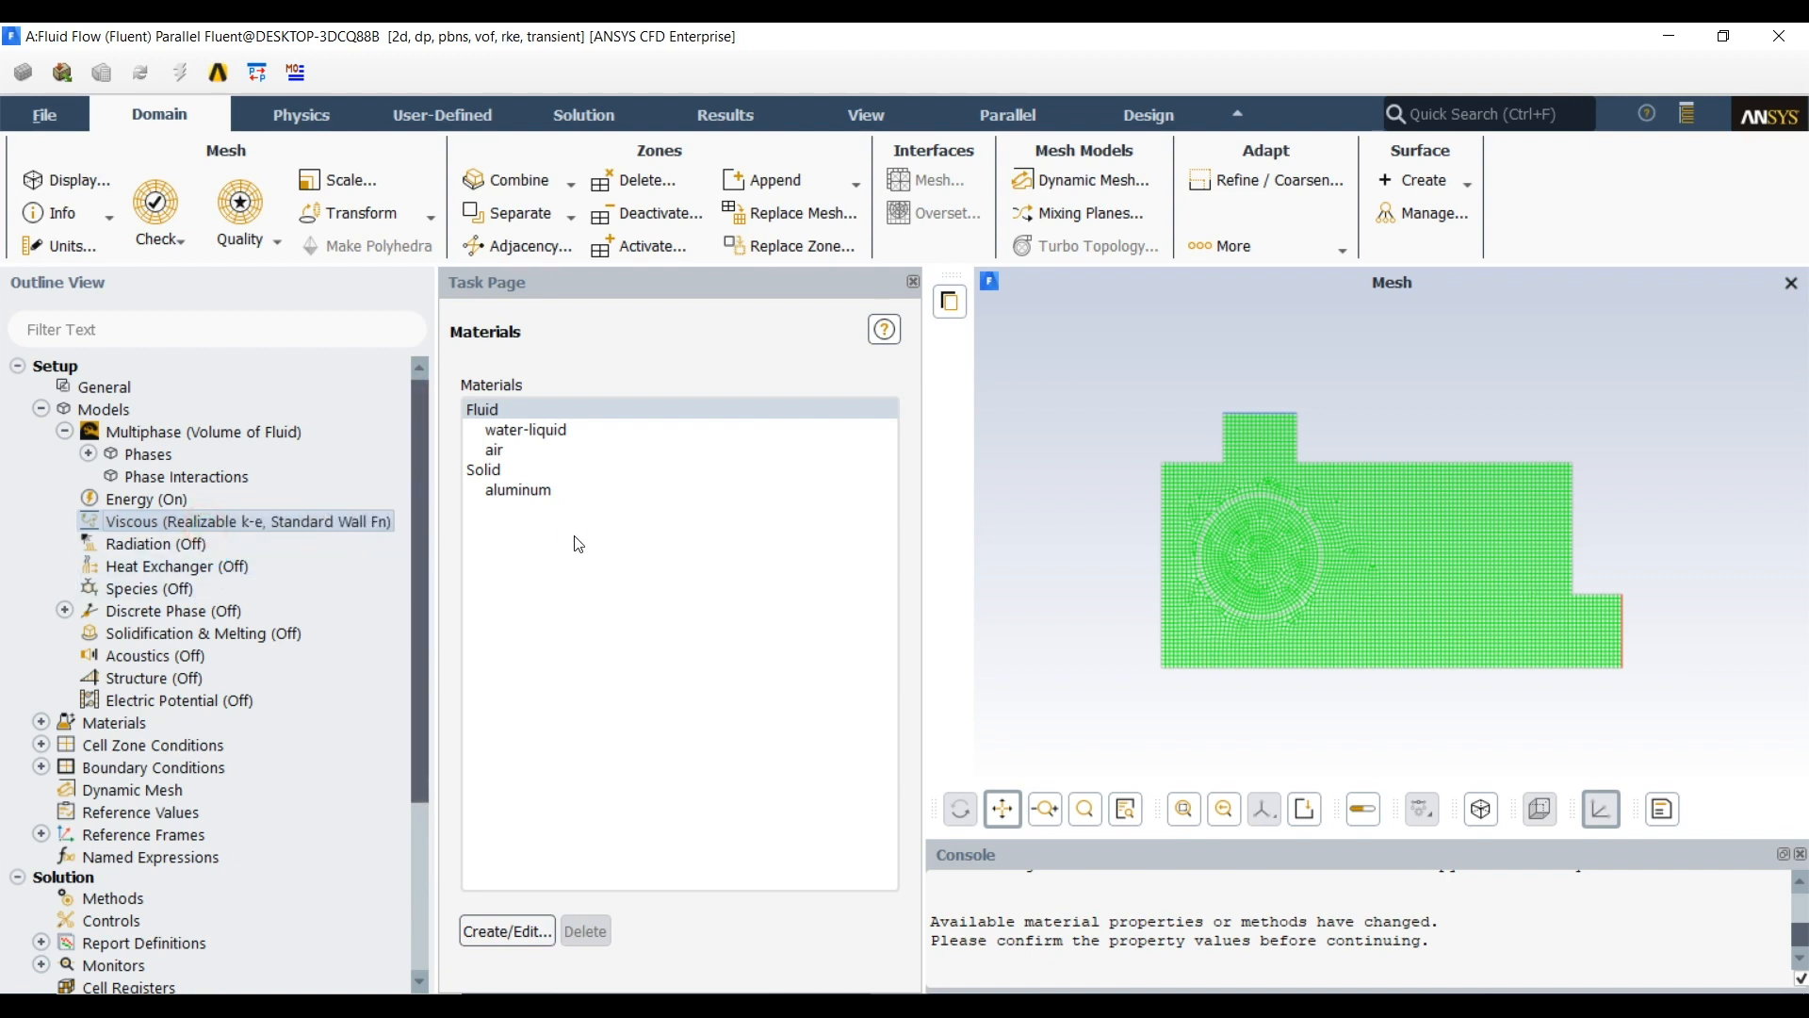
drag(585, 556, 588, 210)
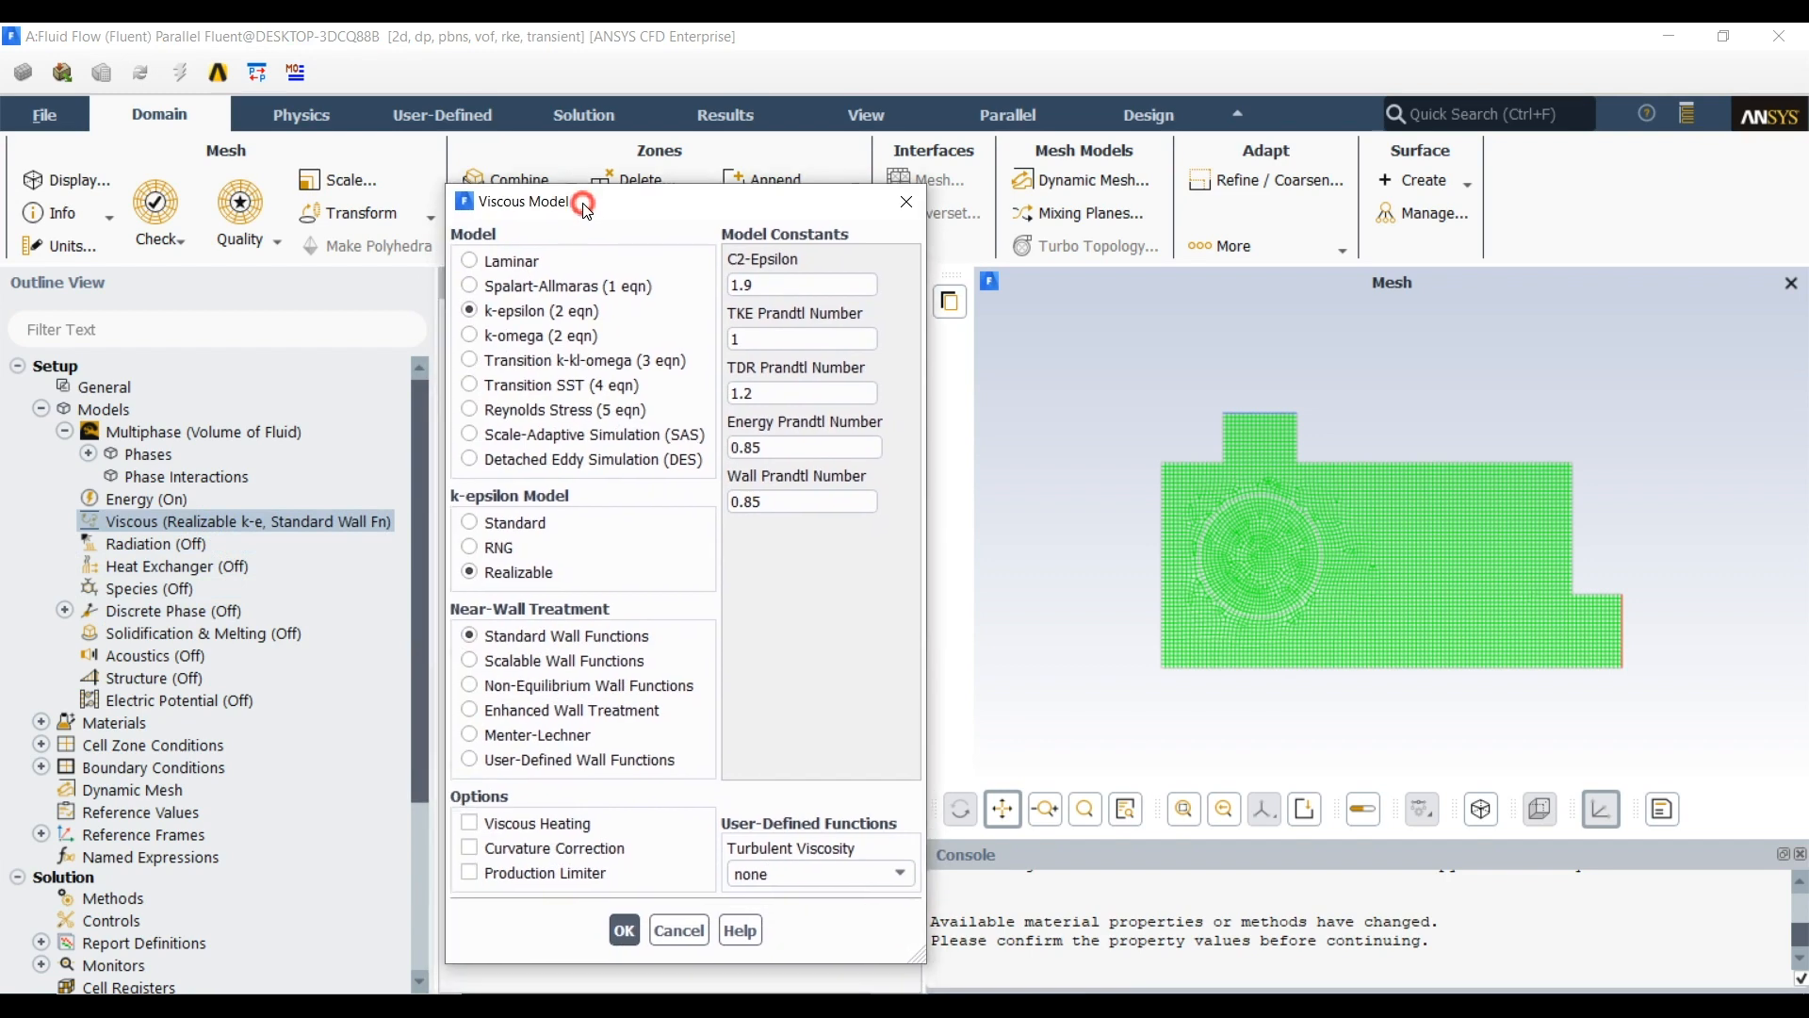
click(624, 931)
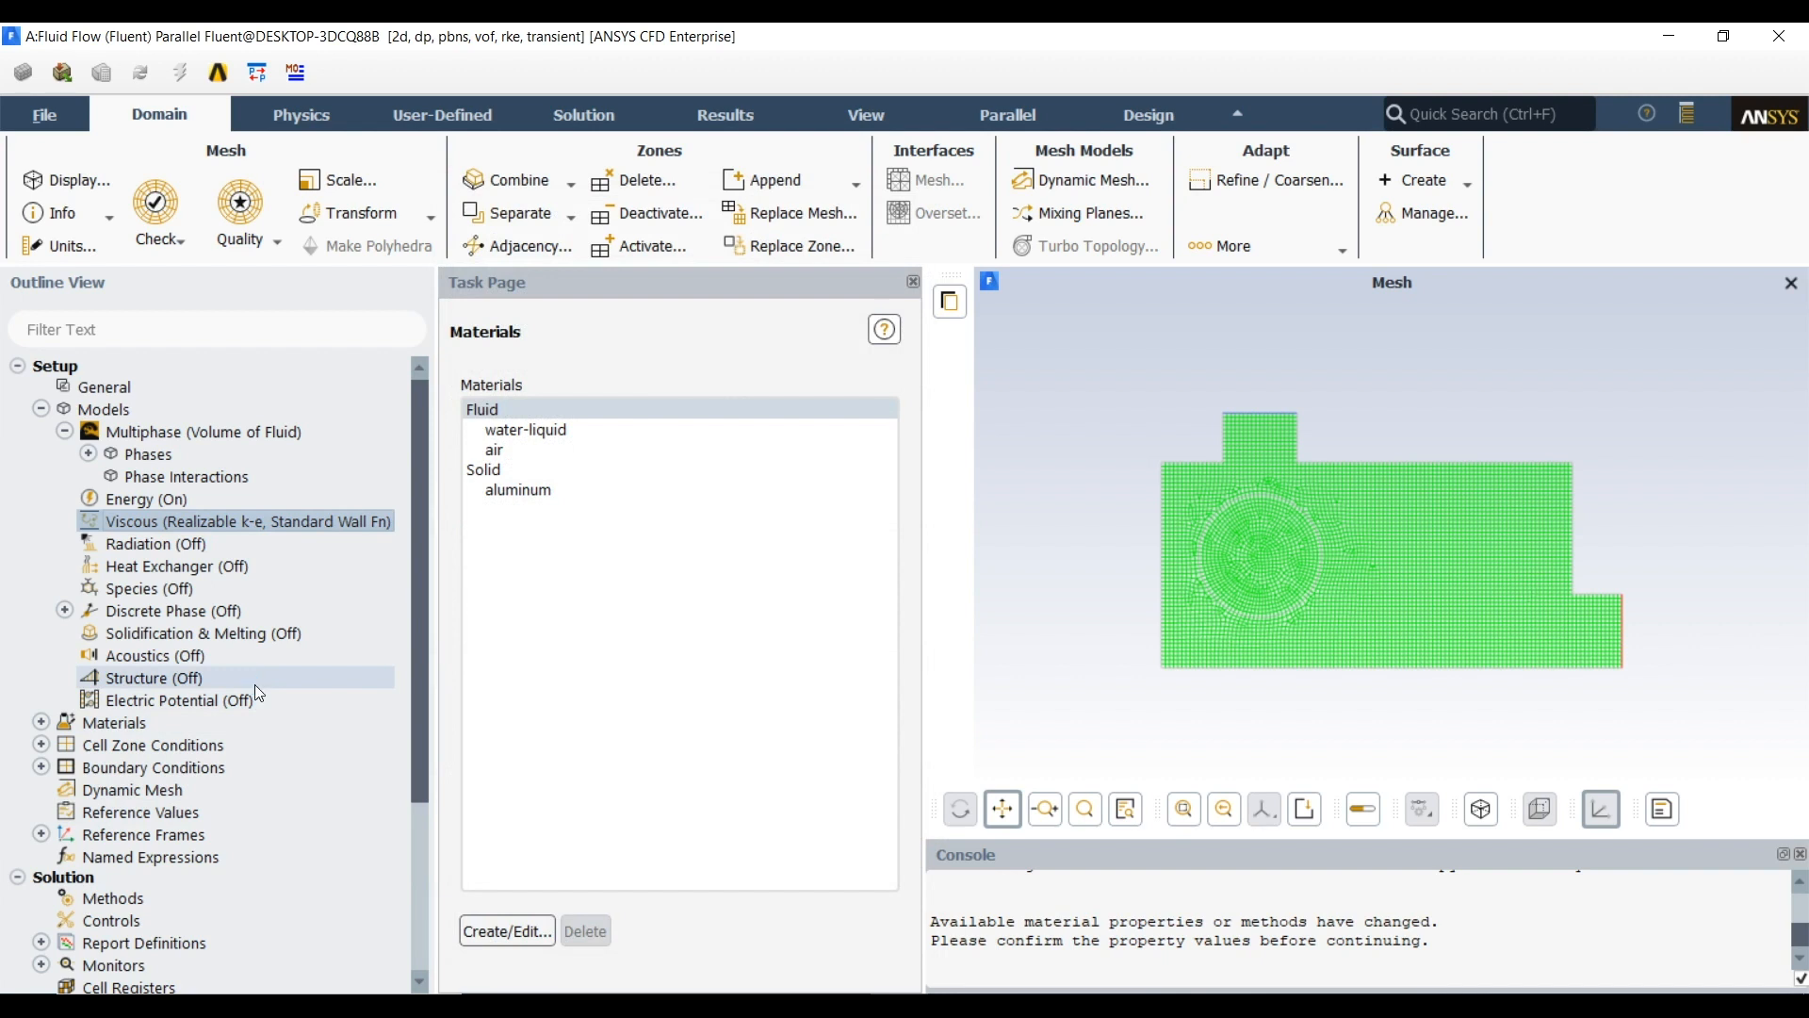
Examine which zones are assigned to the Fluid and Solid groups of the cell zone conditions
click(65, 431)
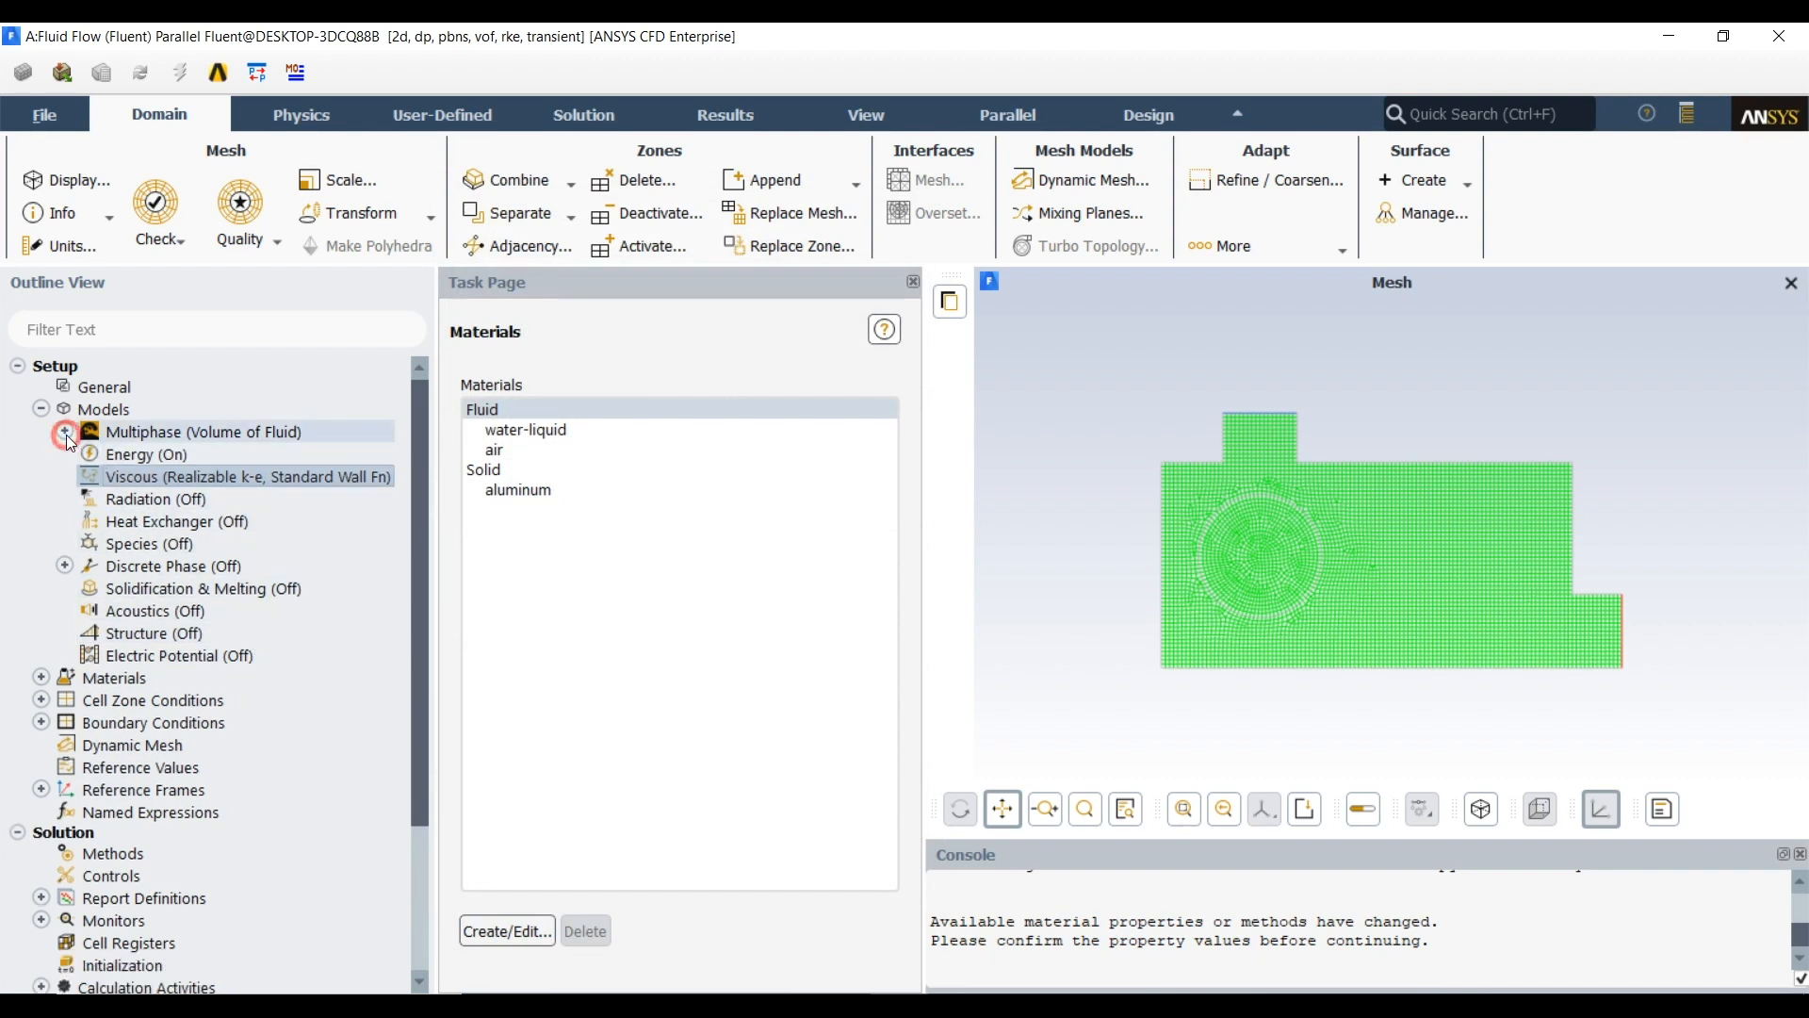
click(41, 699)
click(64, 722)
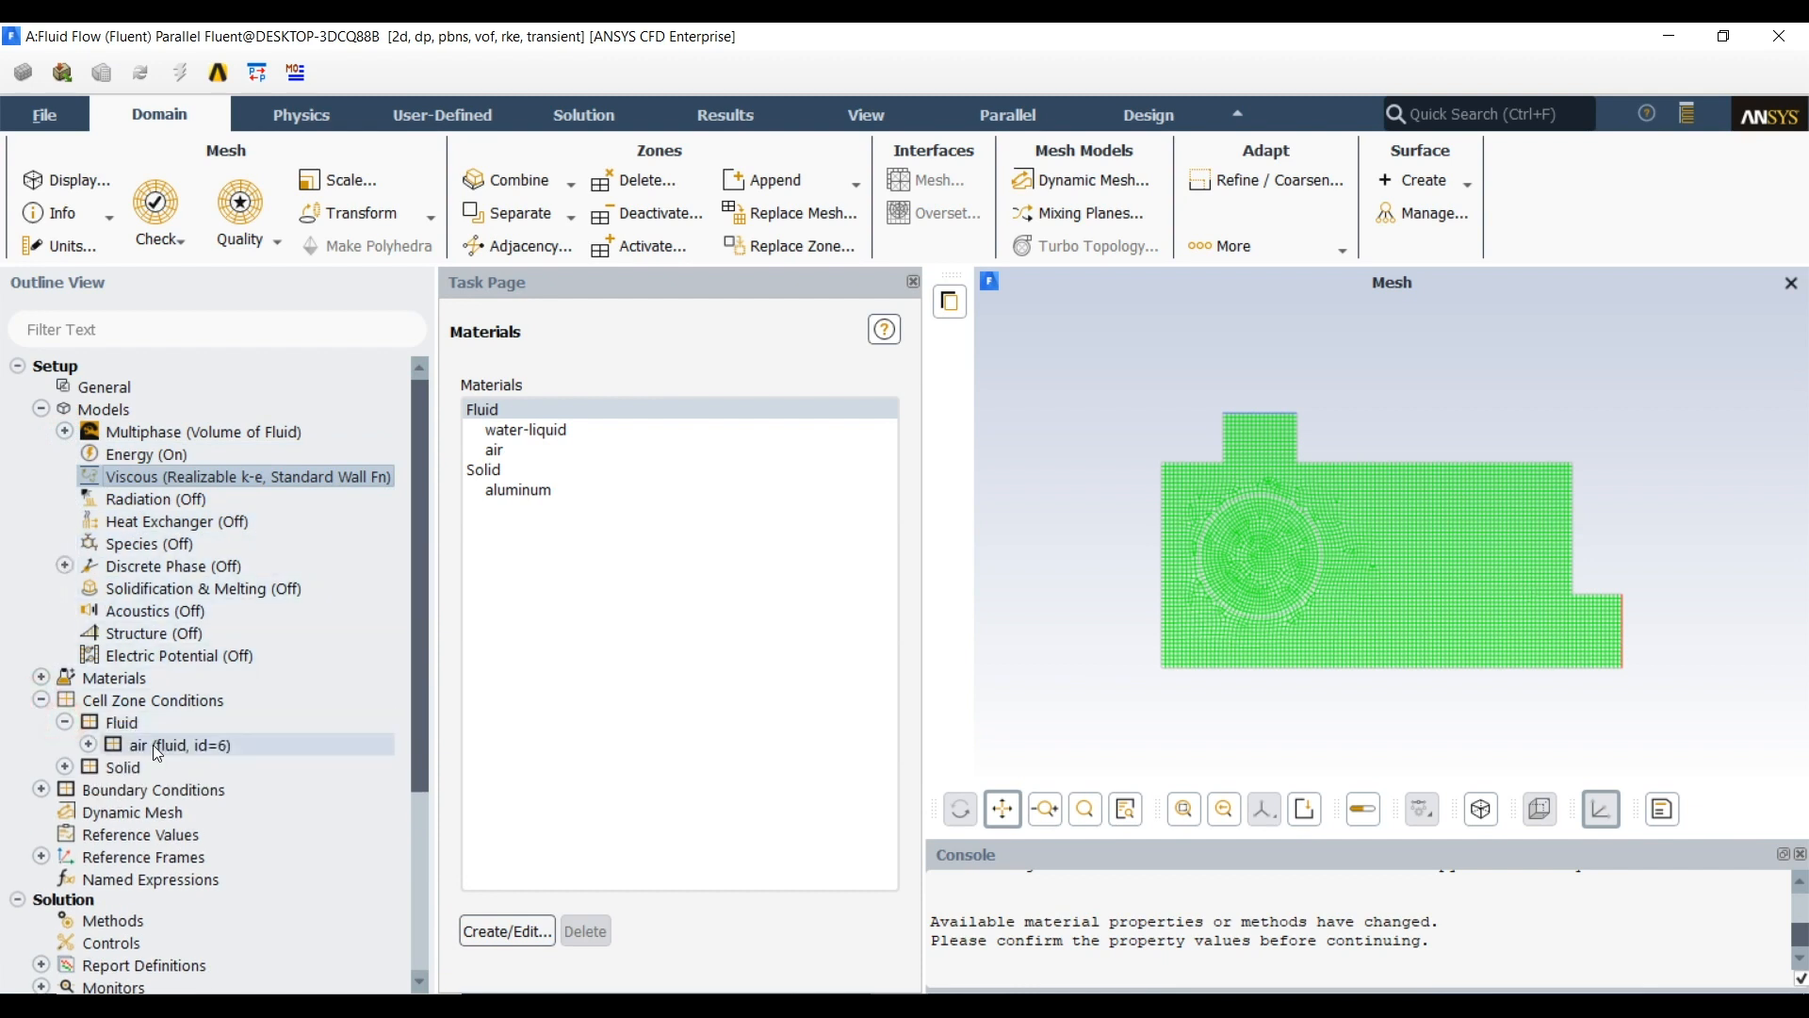
click(64, 766)
click(137, 789)
click(65, 722)
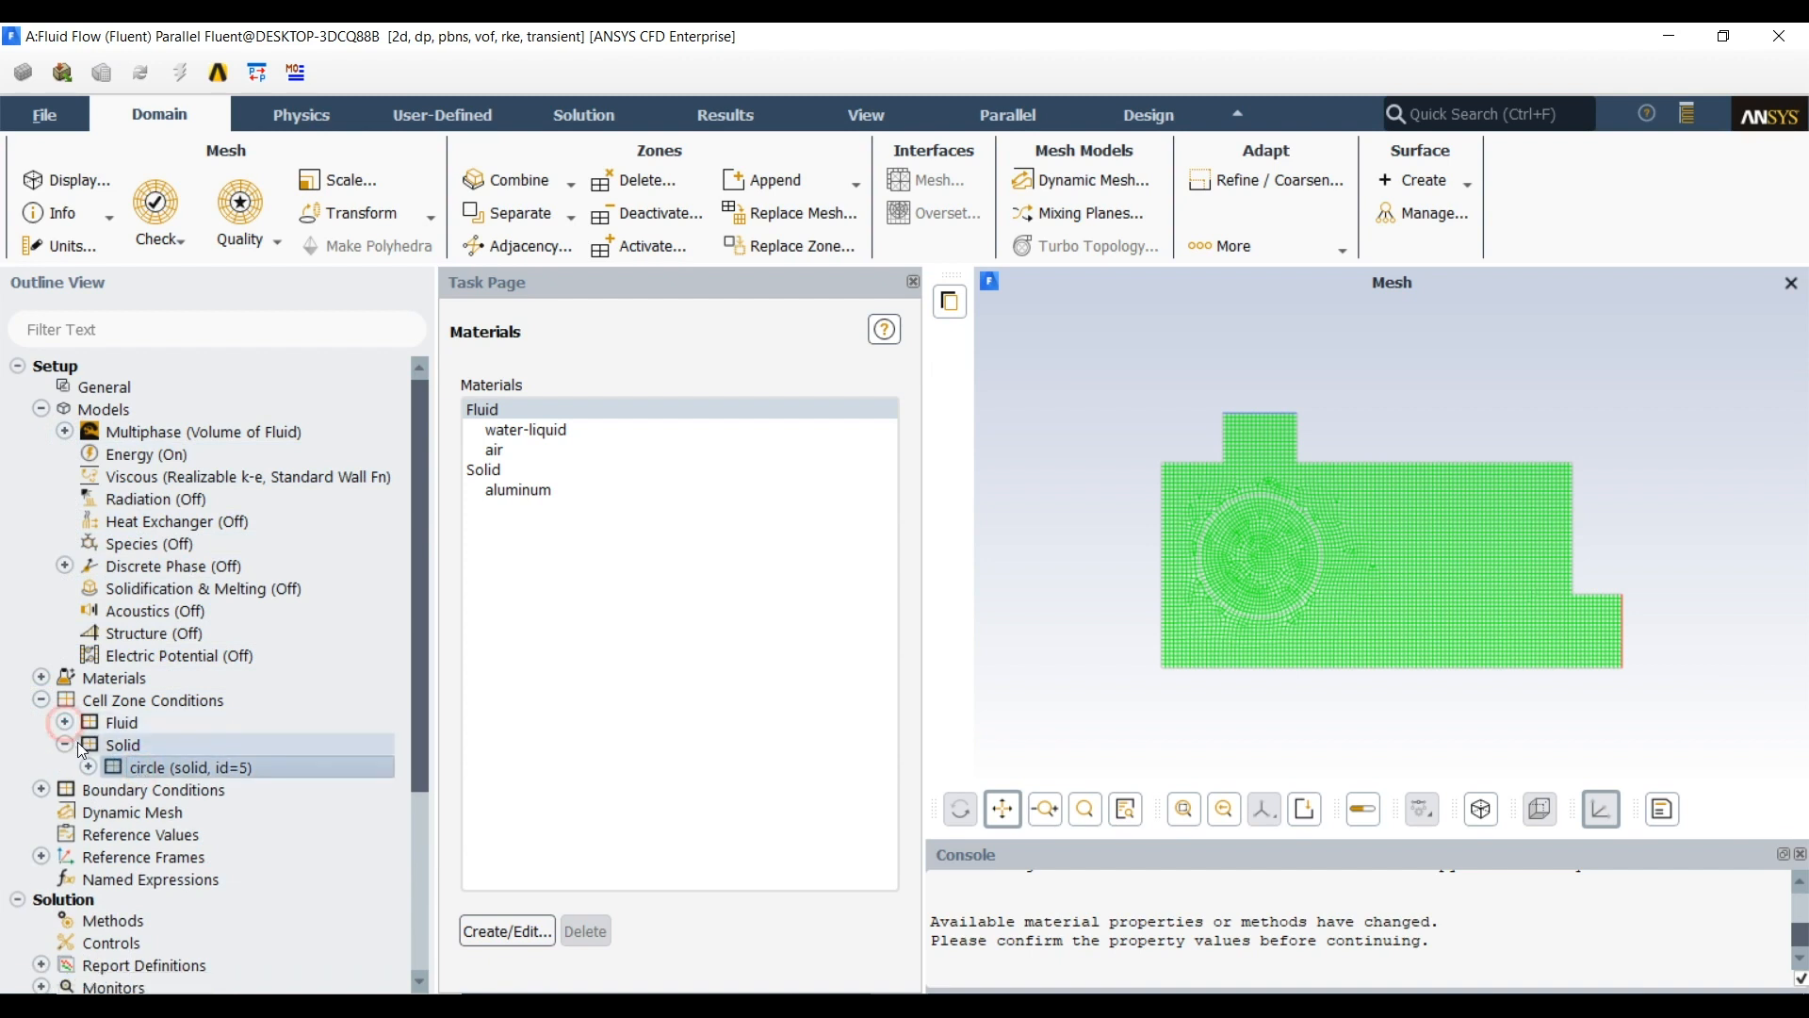
click(64, 745)
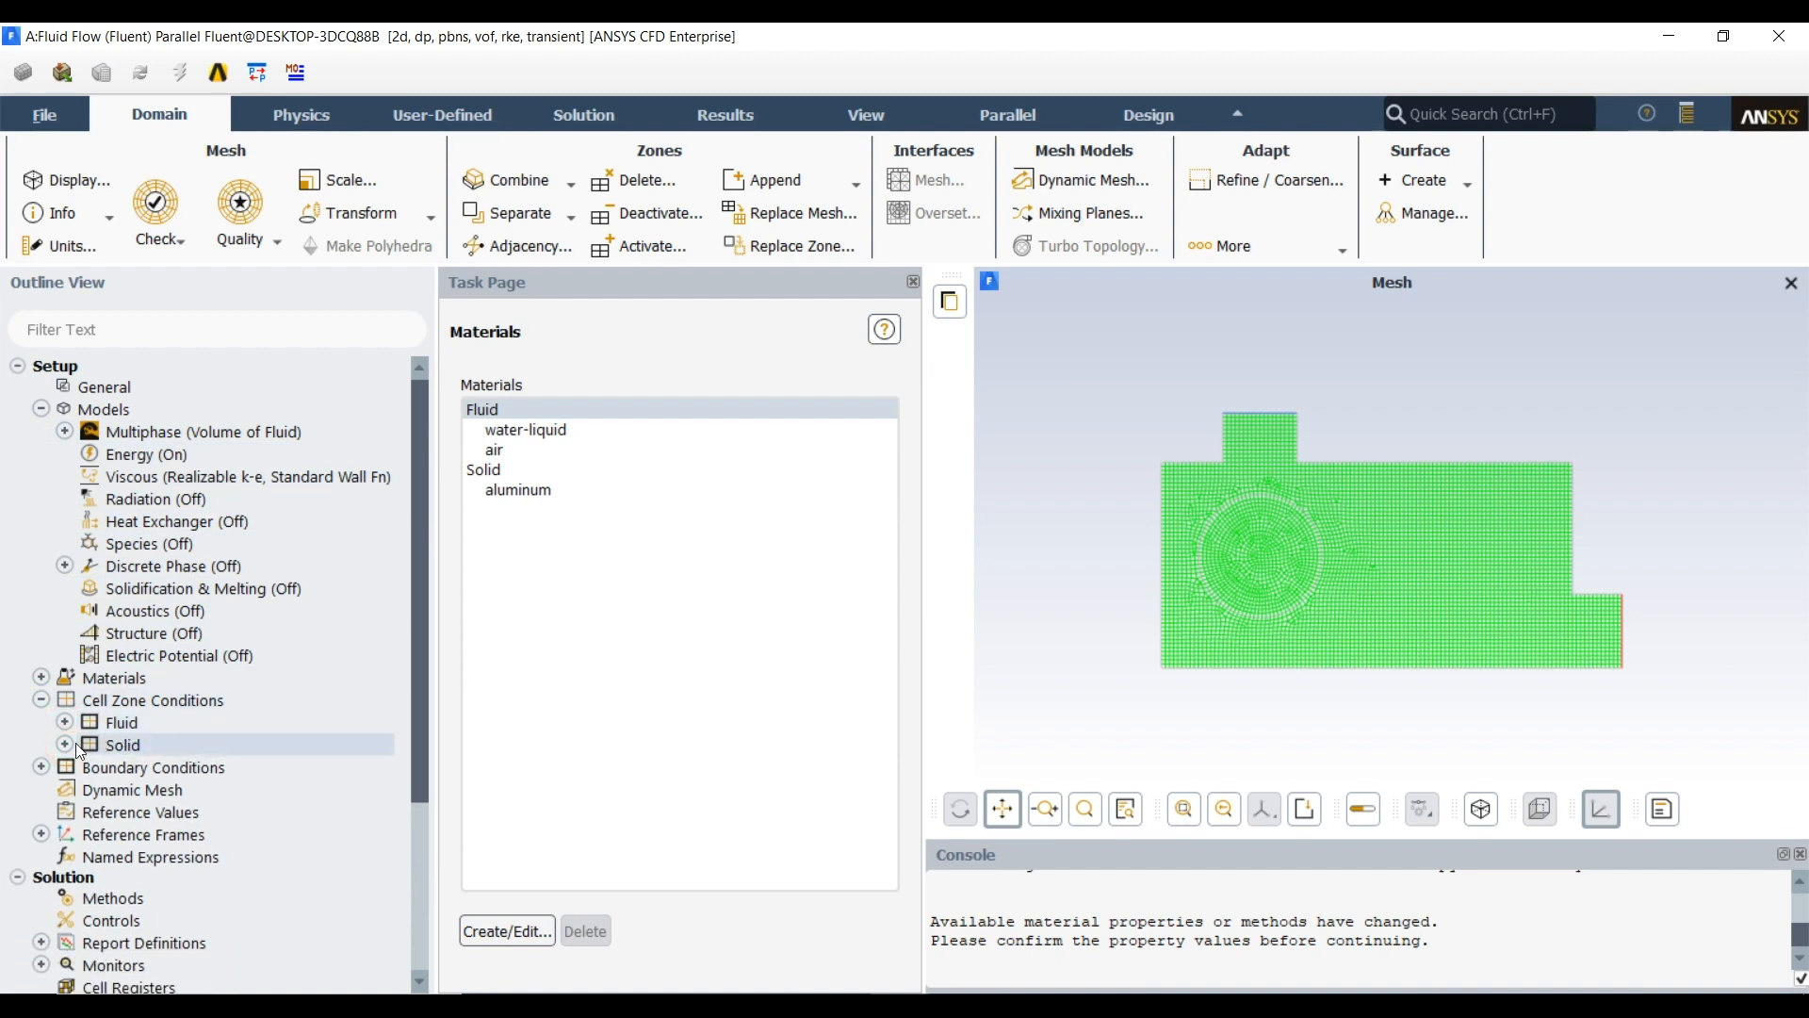
scroll(205, 682, down, 3)
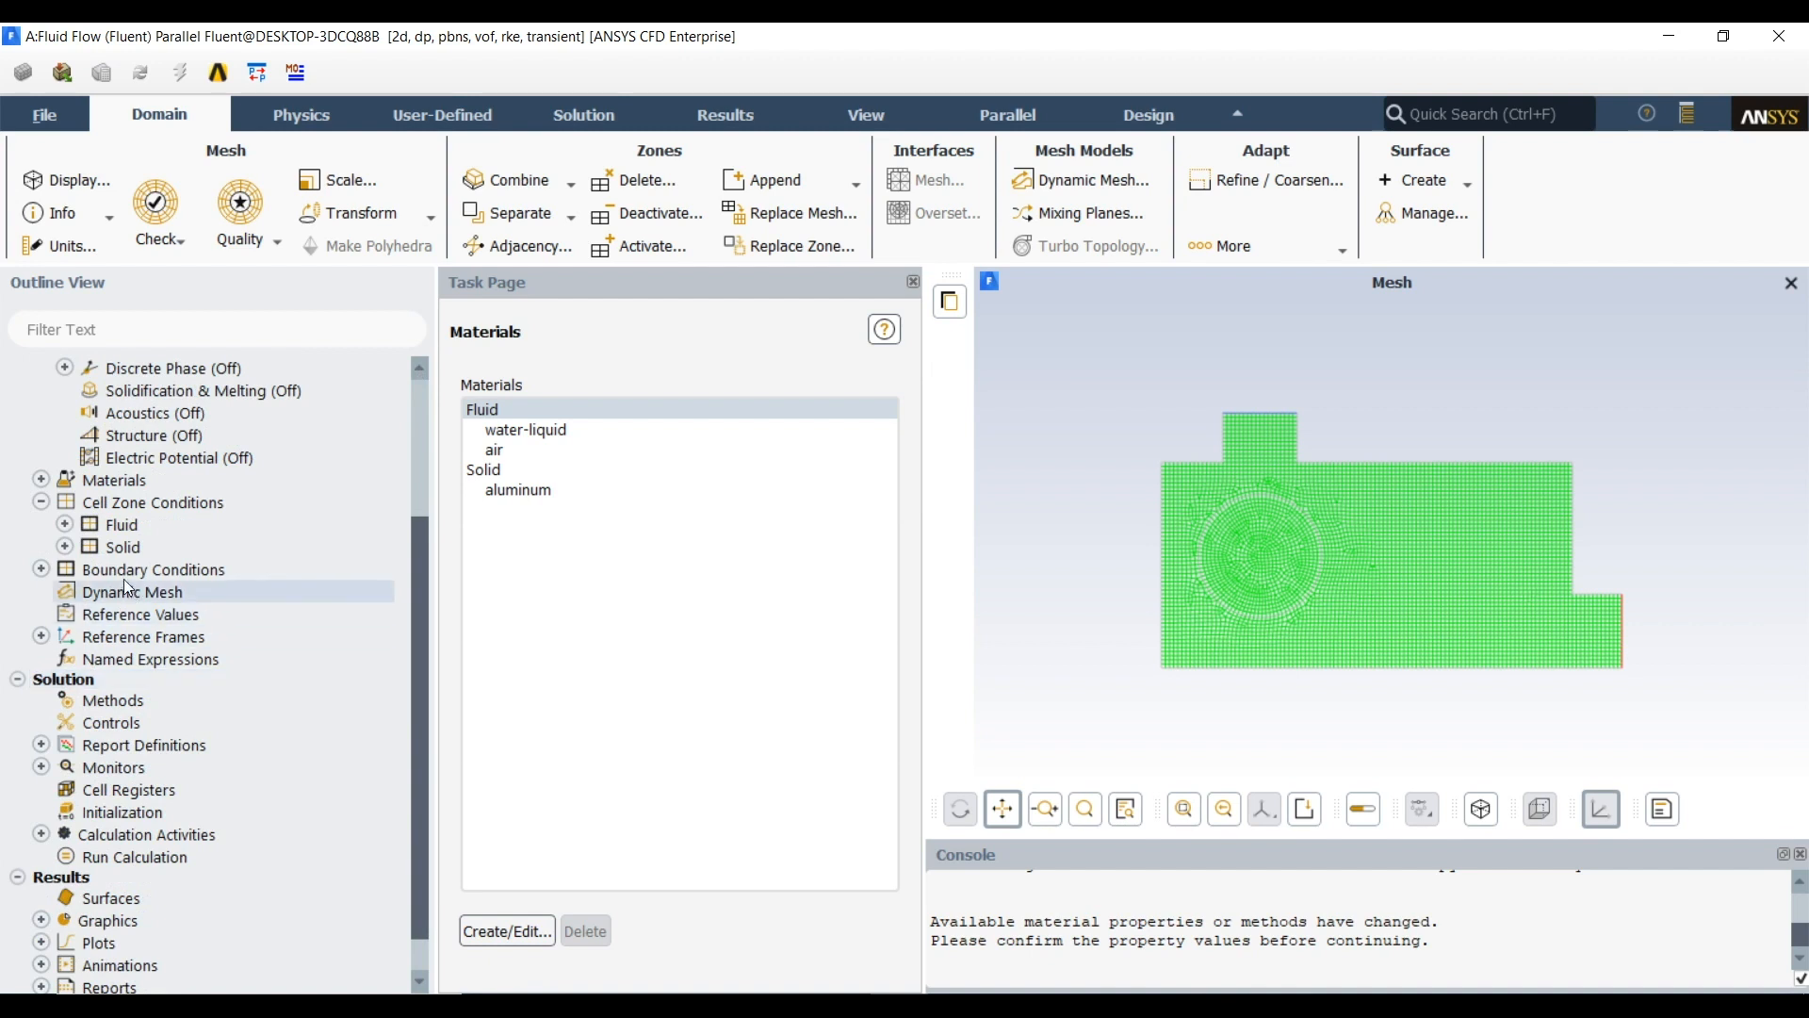
click(64, 525)
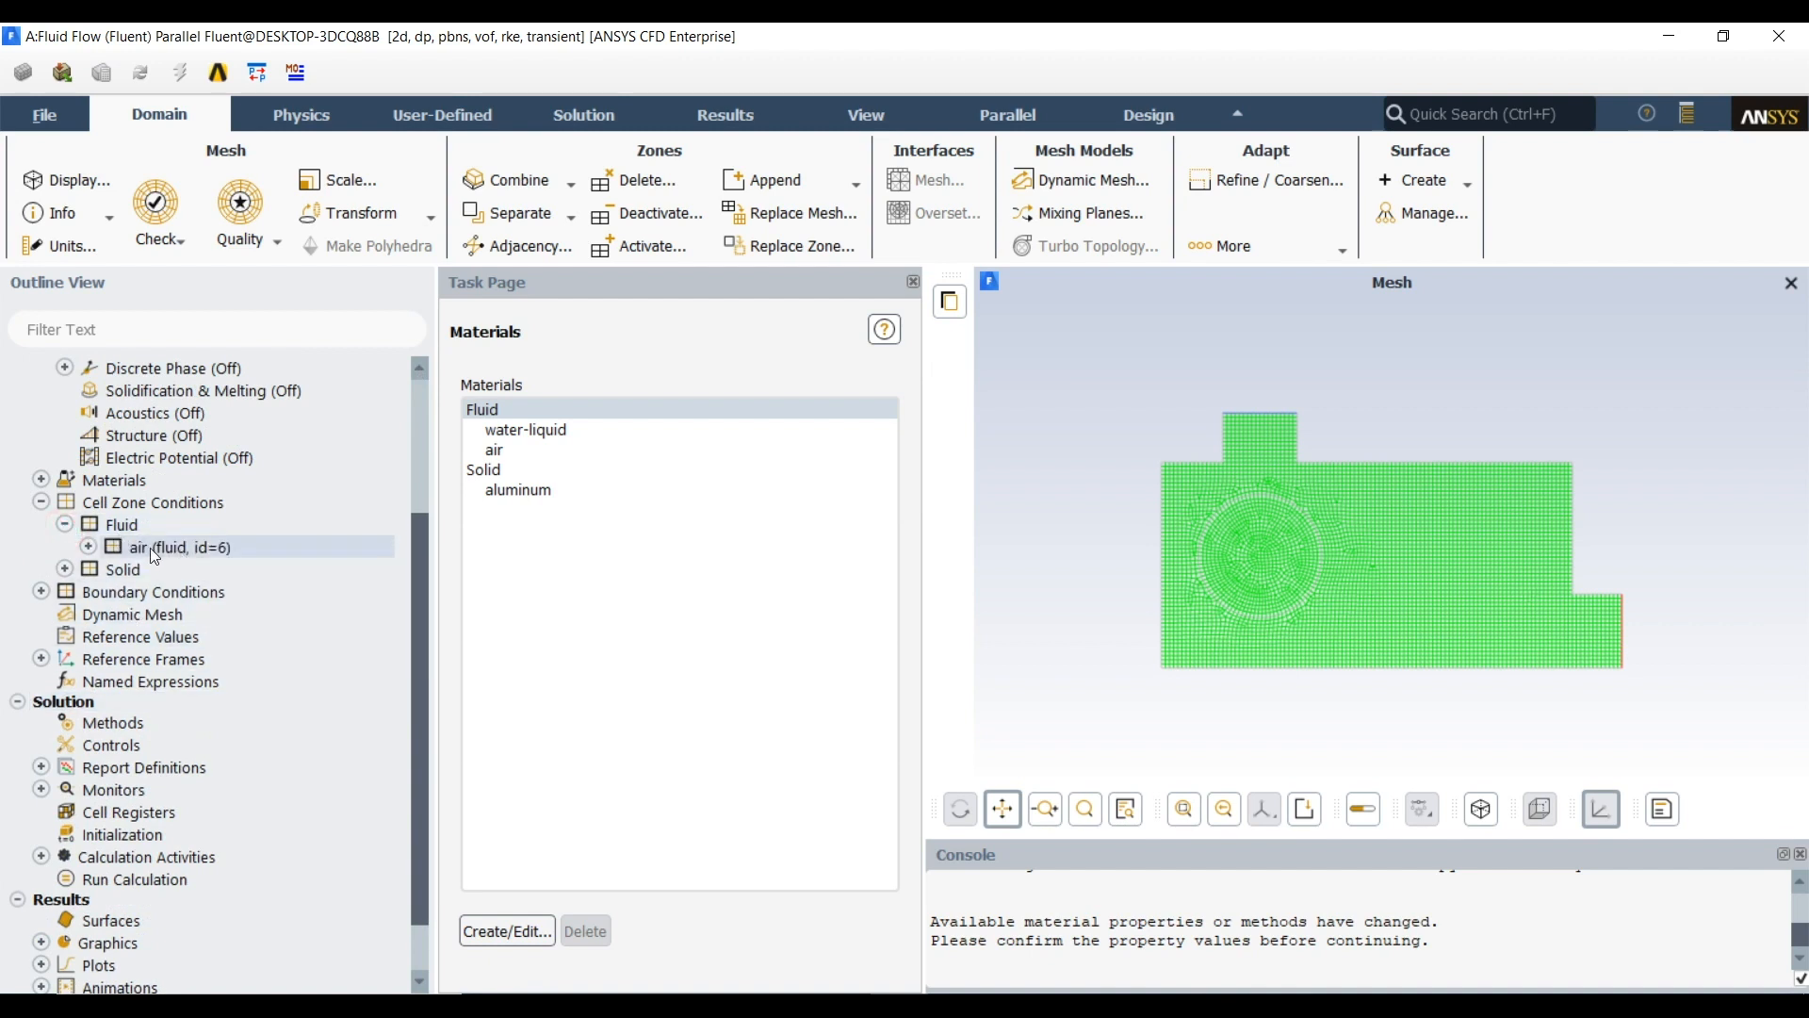
click(64, 569)
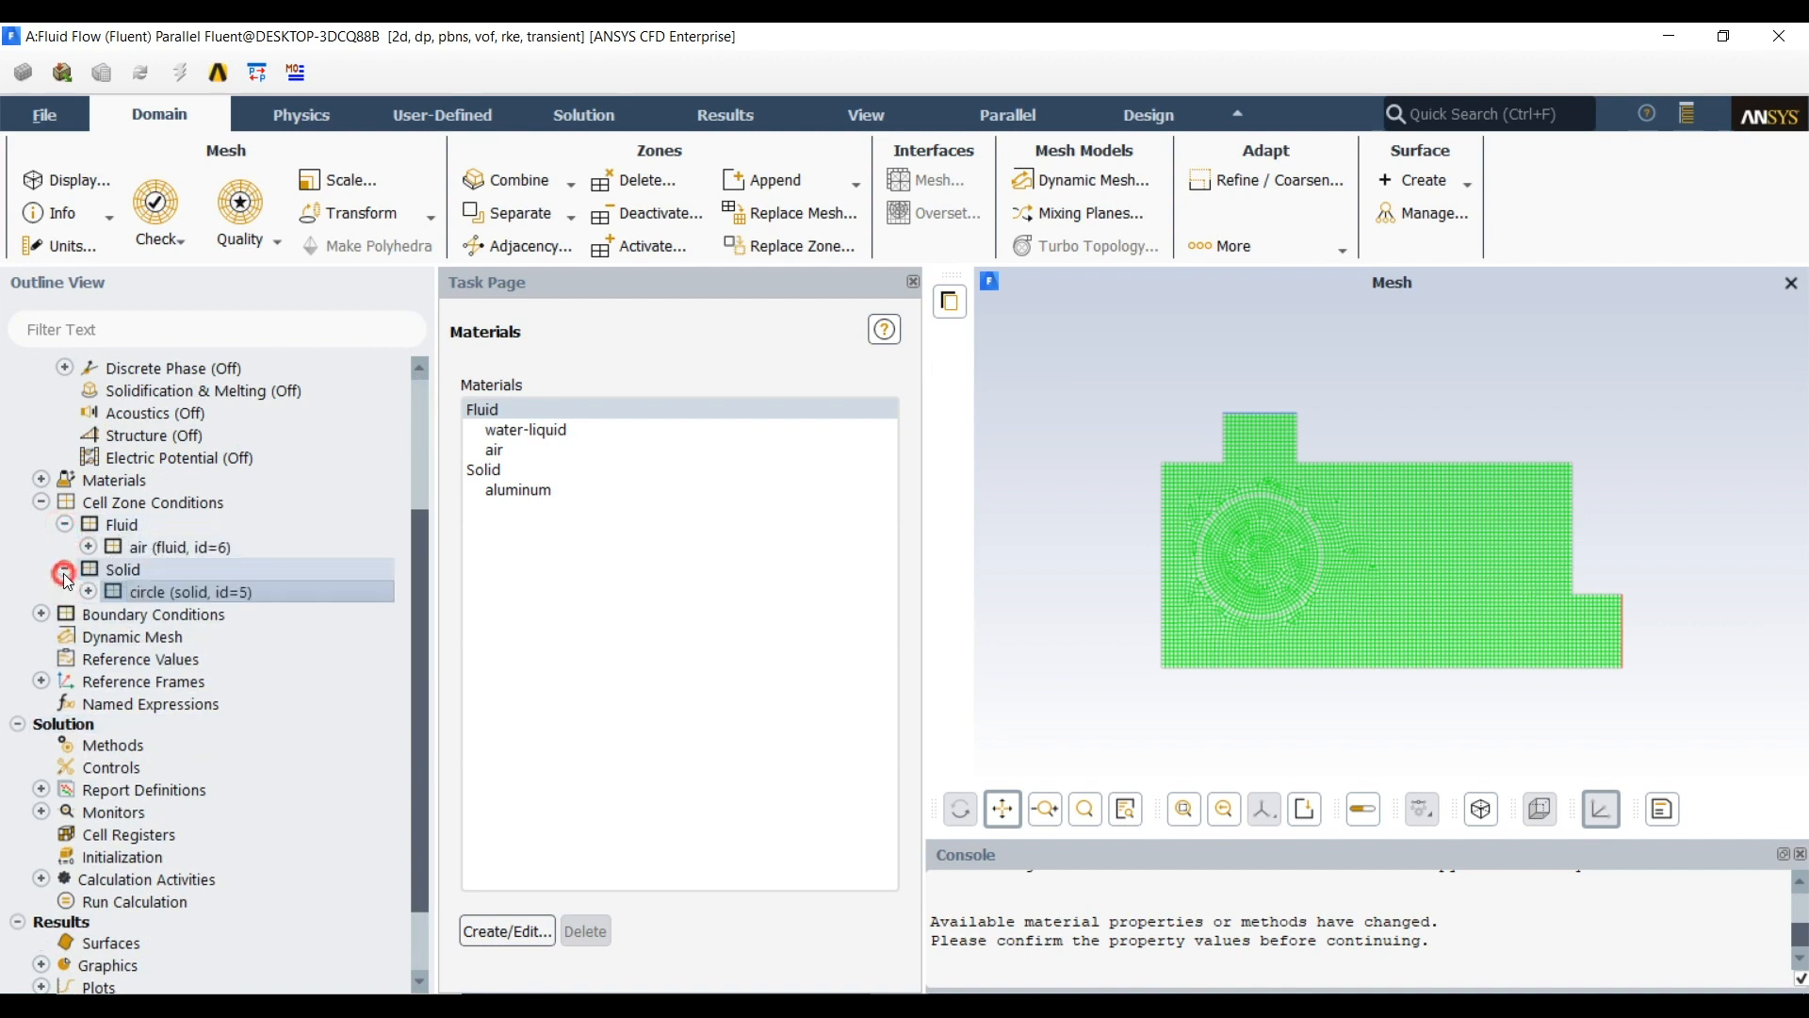
click(173, 592)
Display the mesh of the air cell zone alone, followed by the circle cell zone alone
right_click(149, 550)
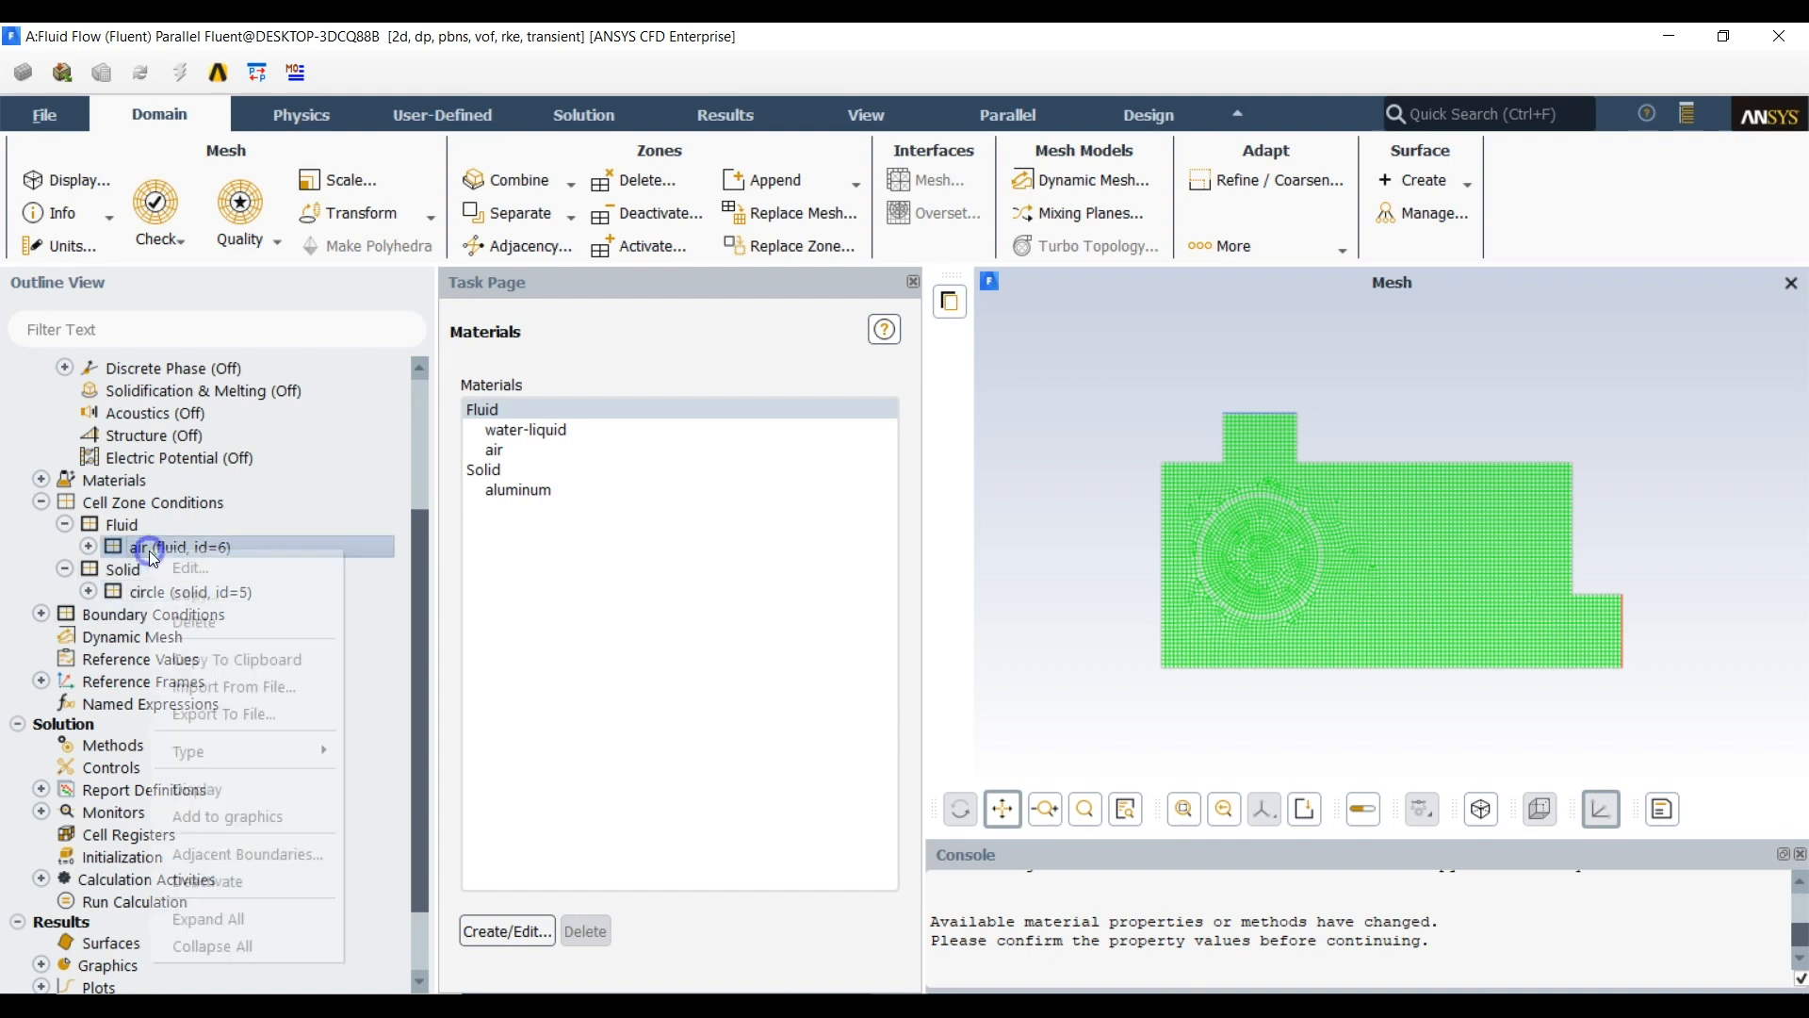
click(185, 789)
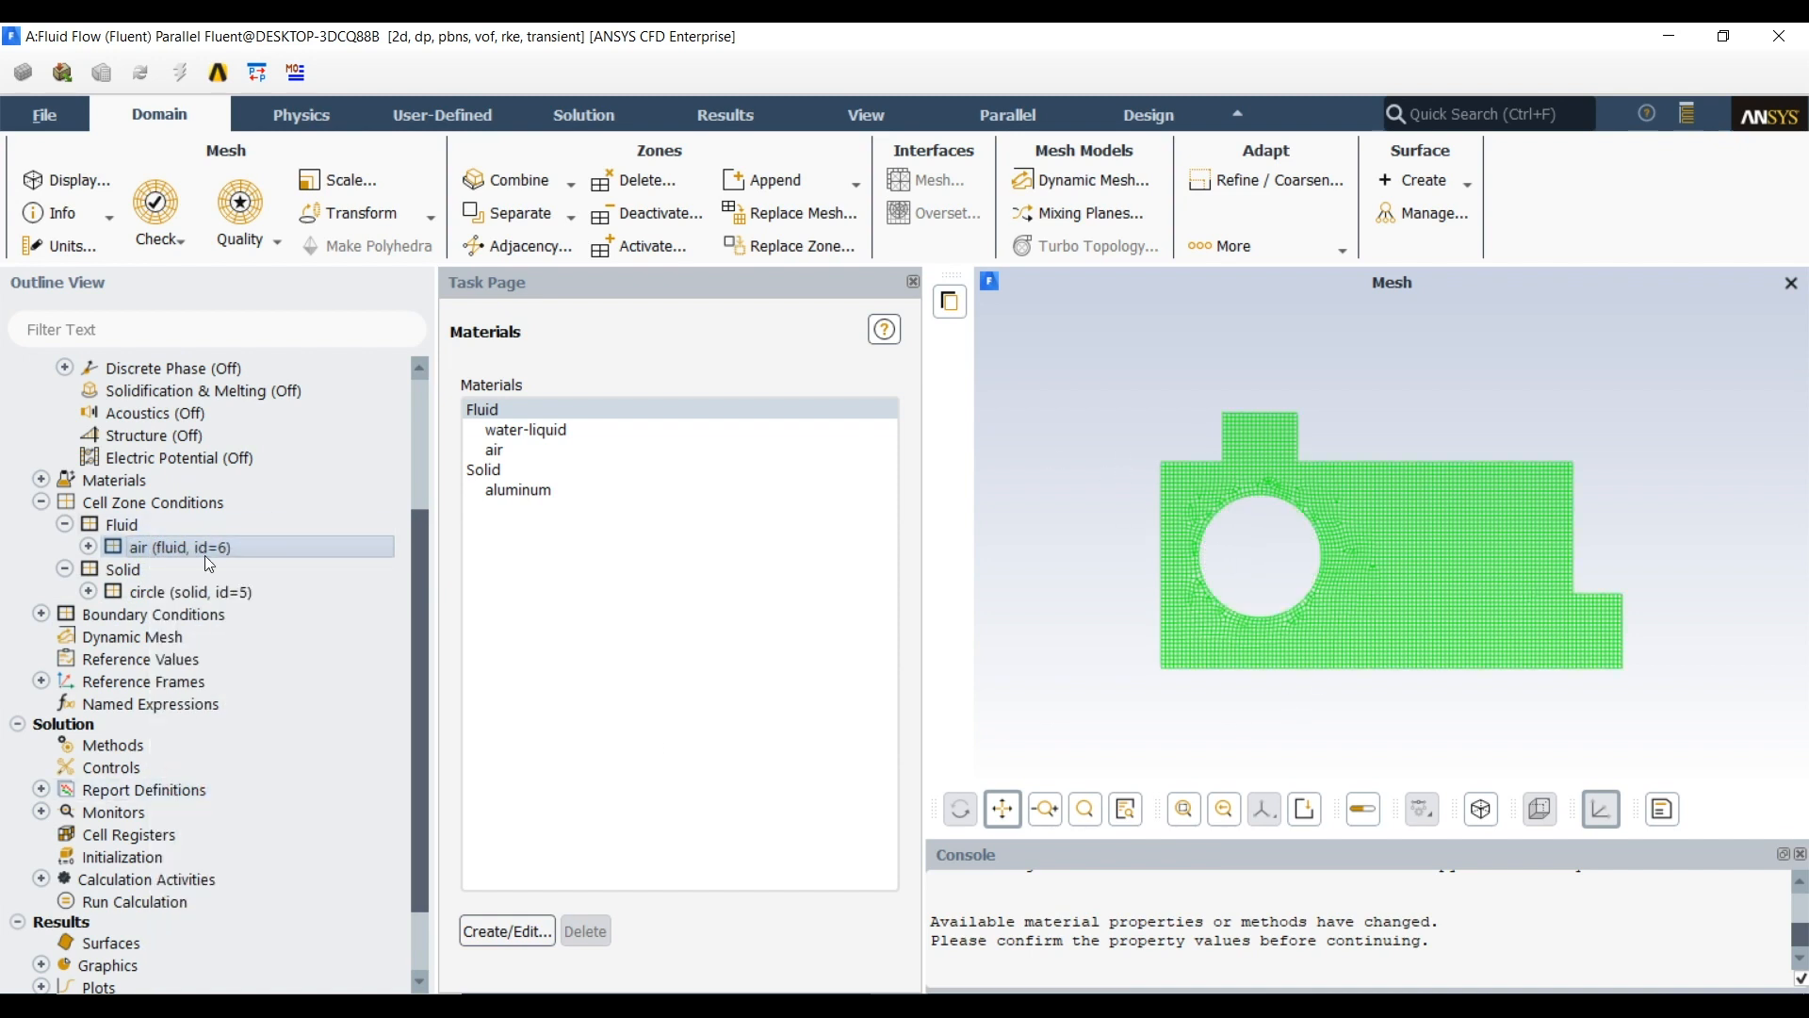
right_click(179, 590)
click(236, 821)
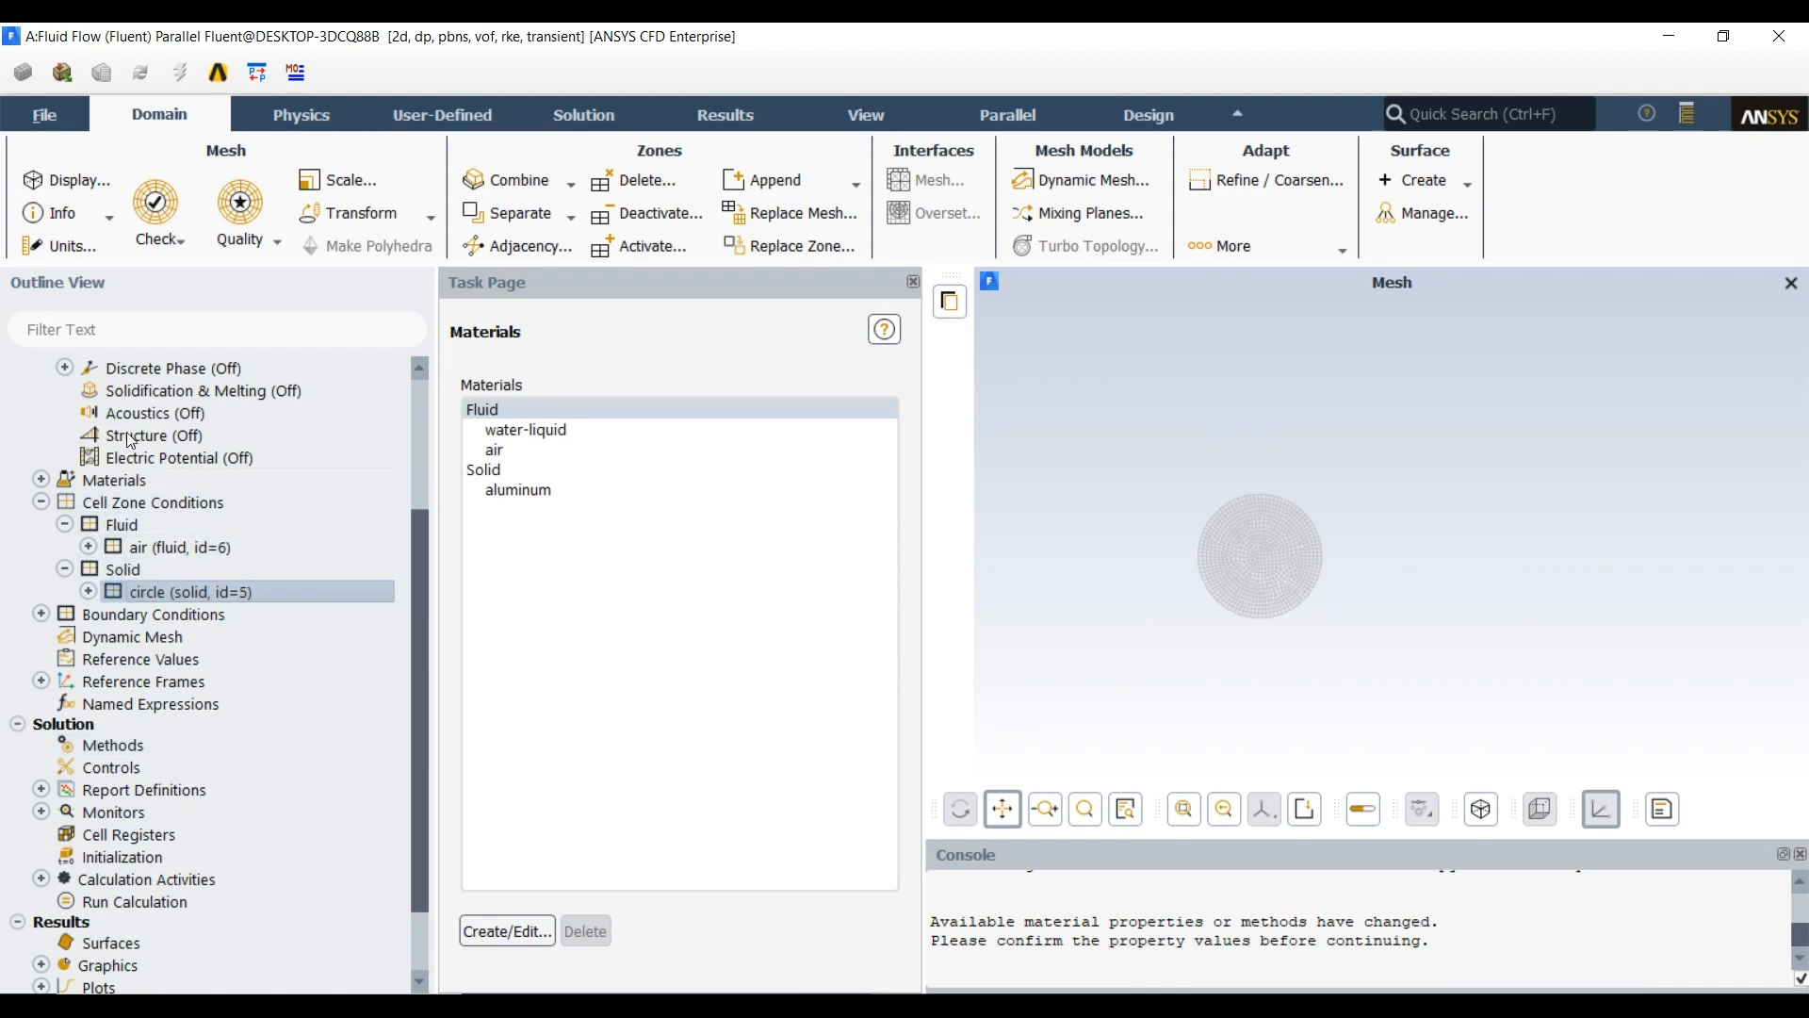
Redisplay the complete mesh with the inlet, outlet, interior and wall surfaces
click(64, 569)
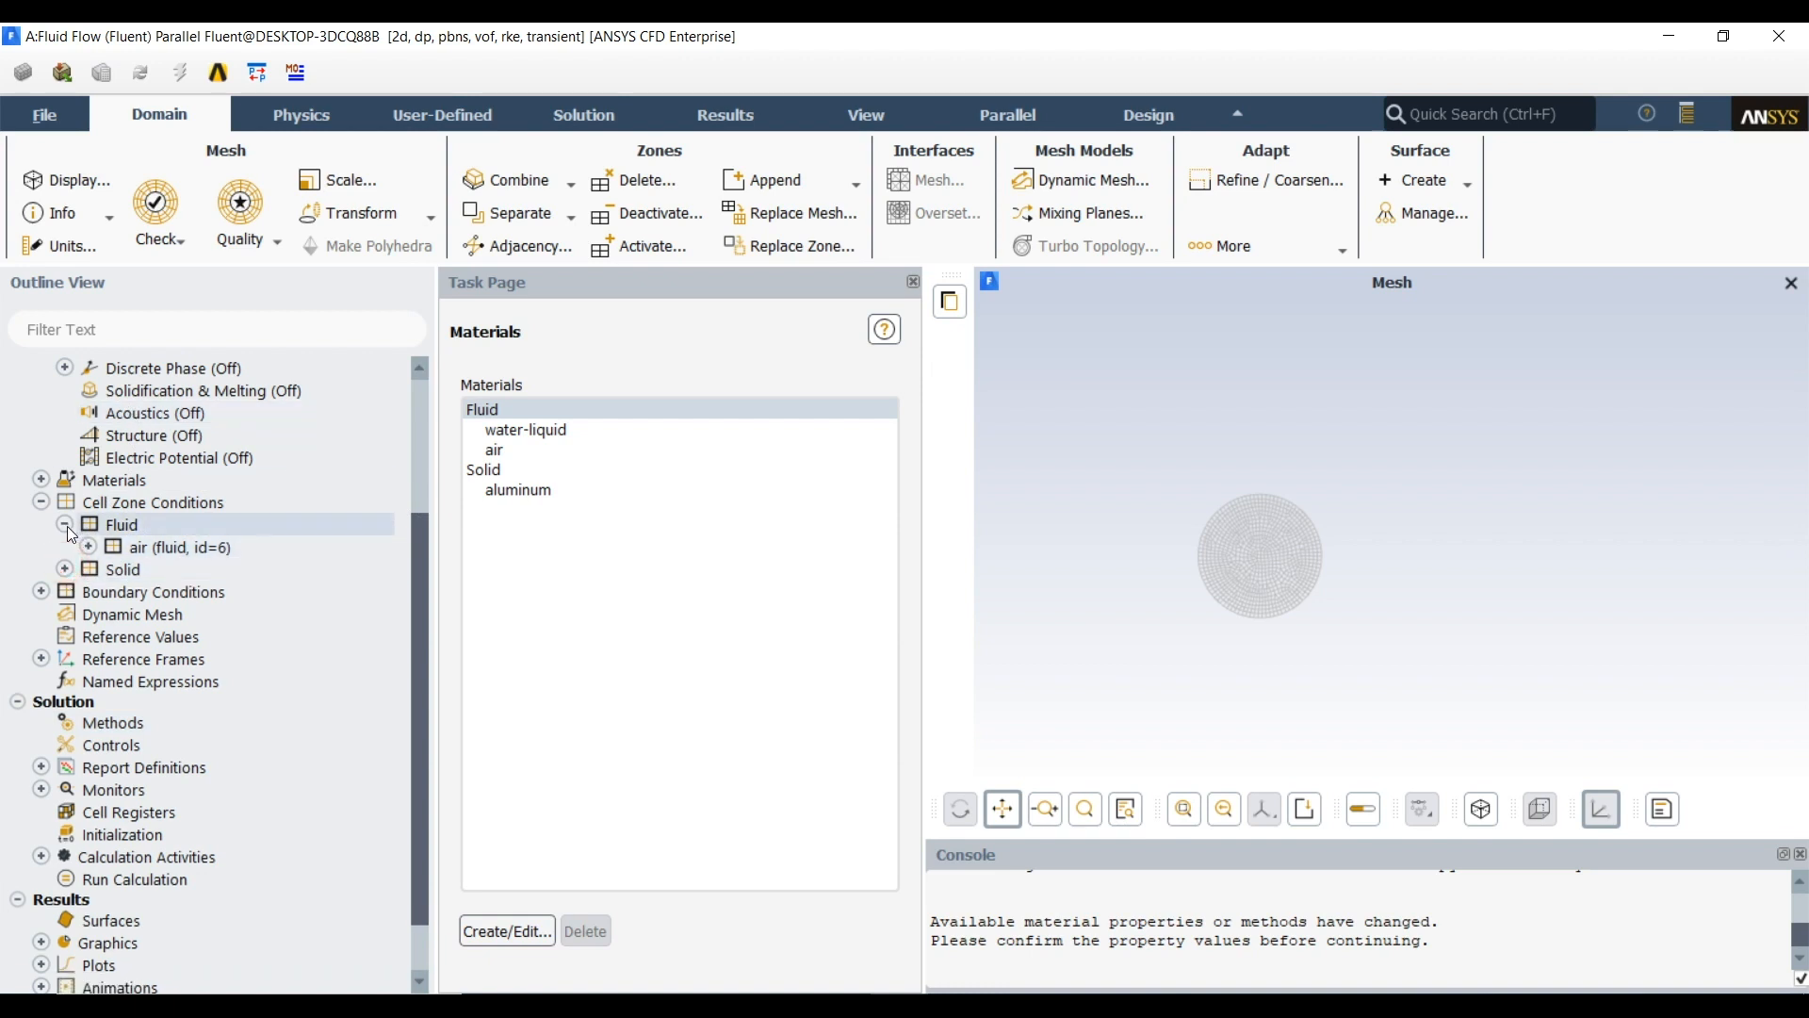
click(65, 525)
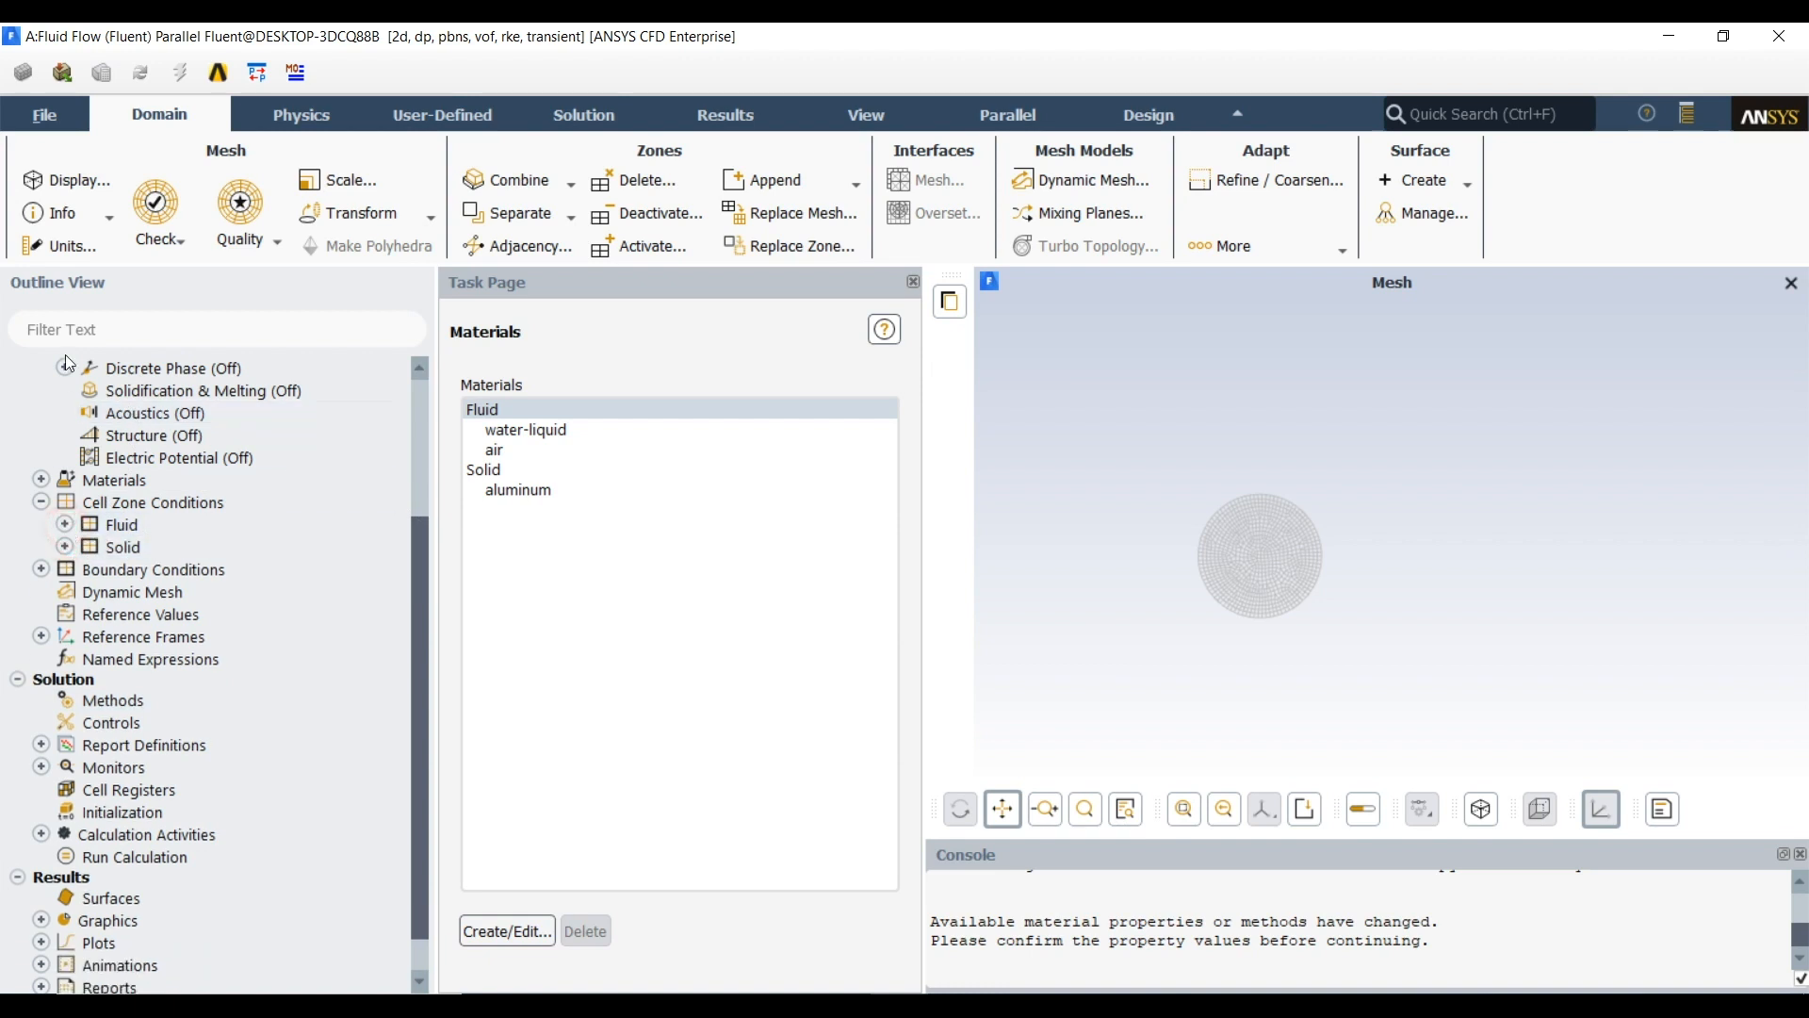
click(74, 193)
click(676, 895)
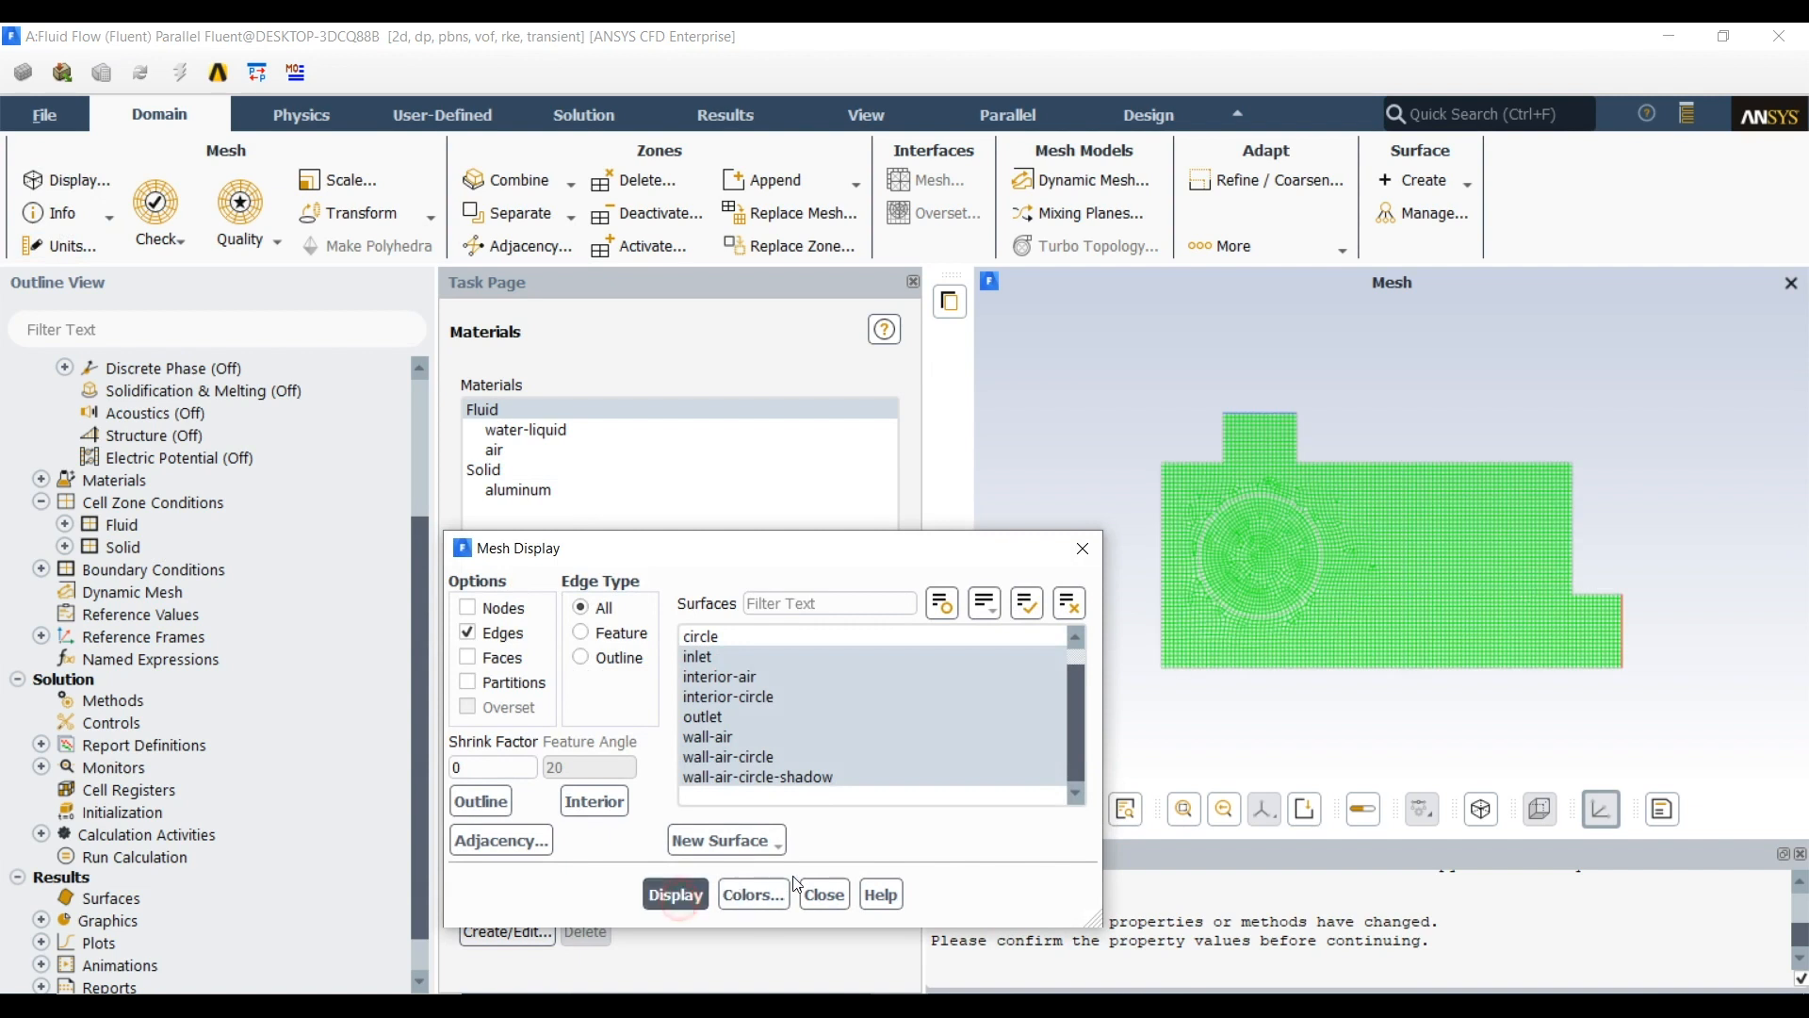
click(816, 892)
Set the velocity magnitude of the inlet boundary to 0.1 m/s for the mixture phase
scroll(172, 556, down, 1)
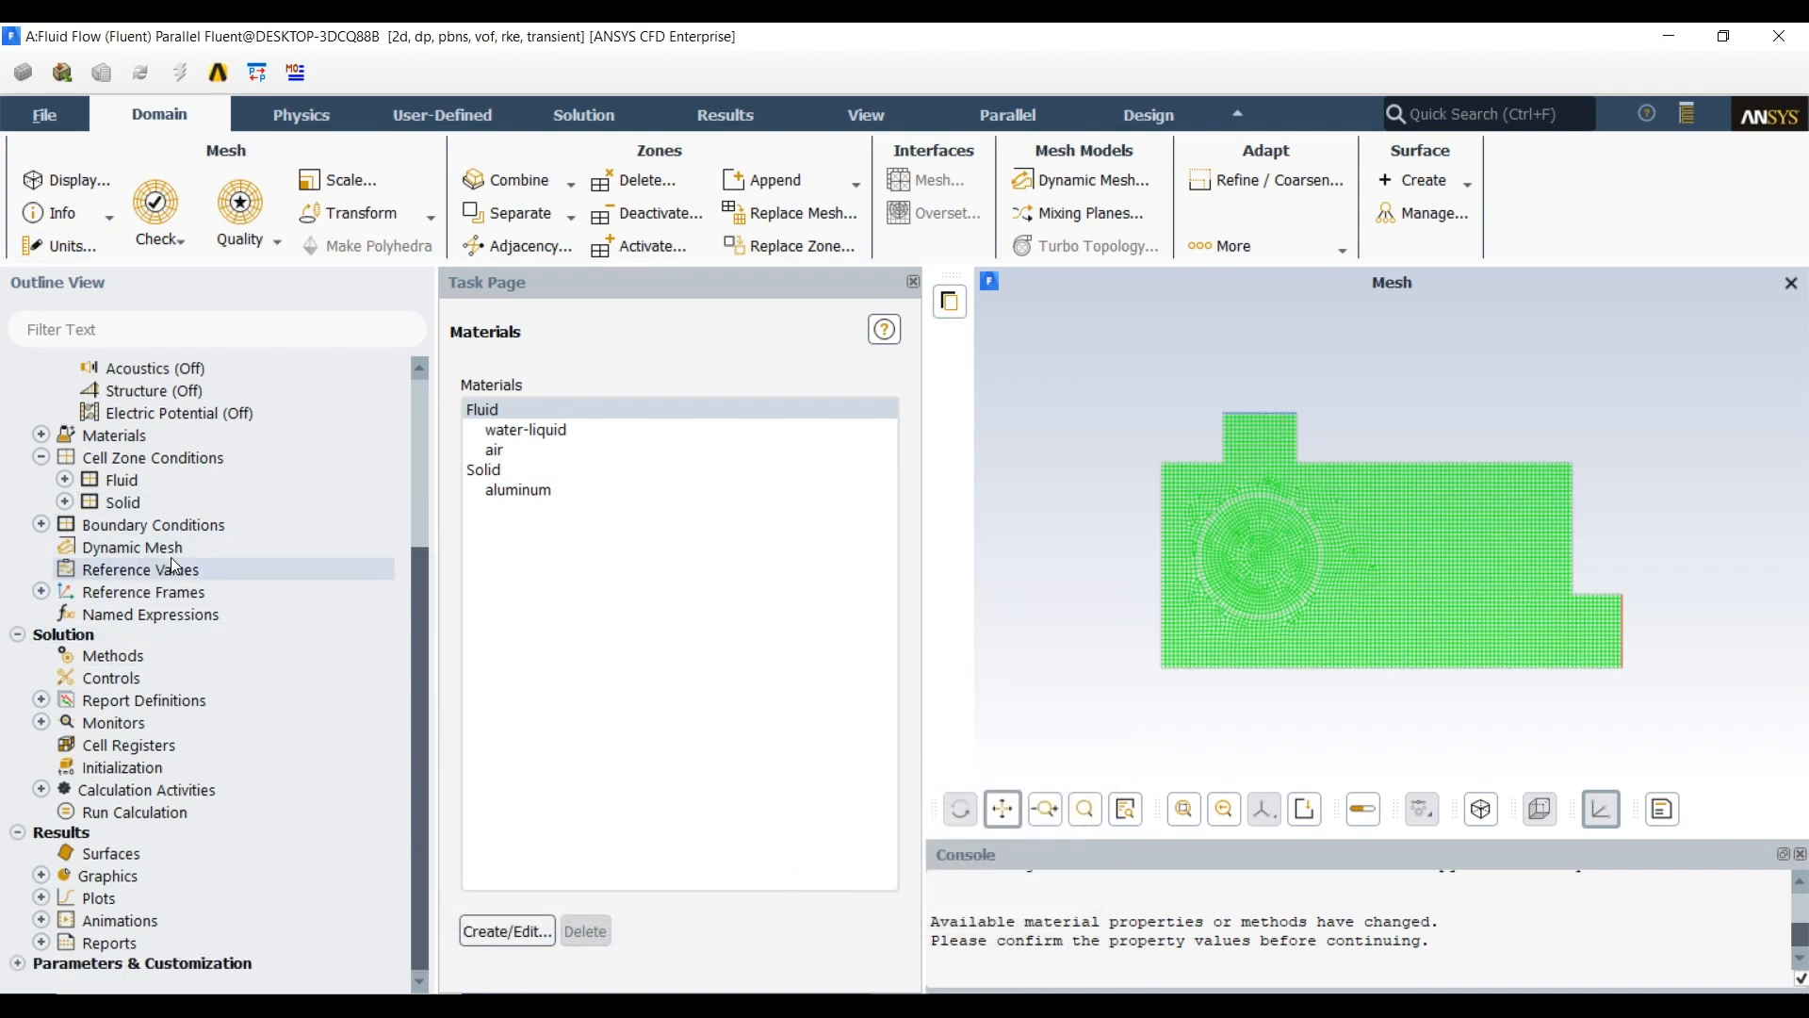
click(40, 525)
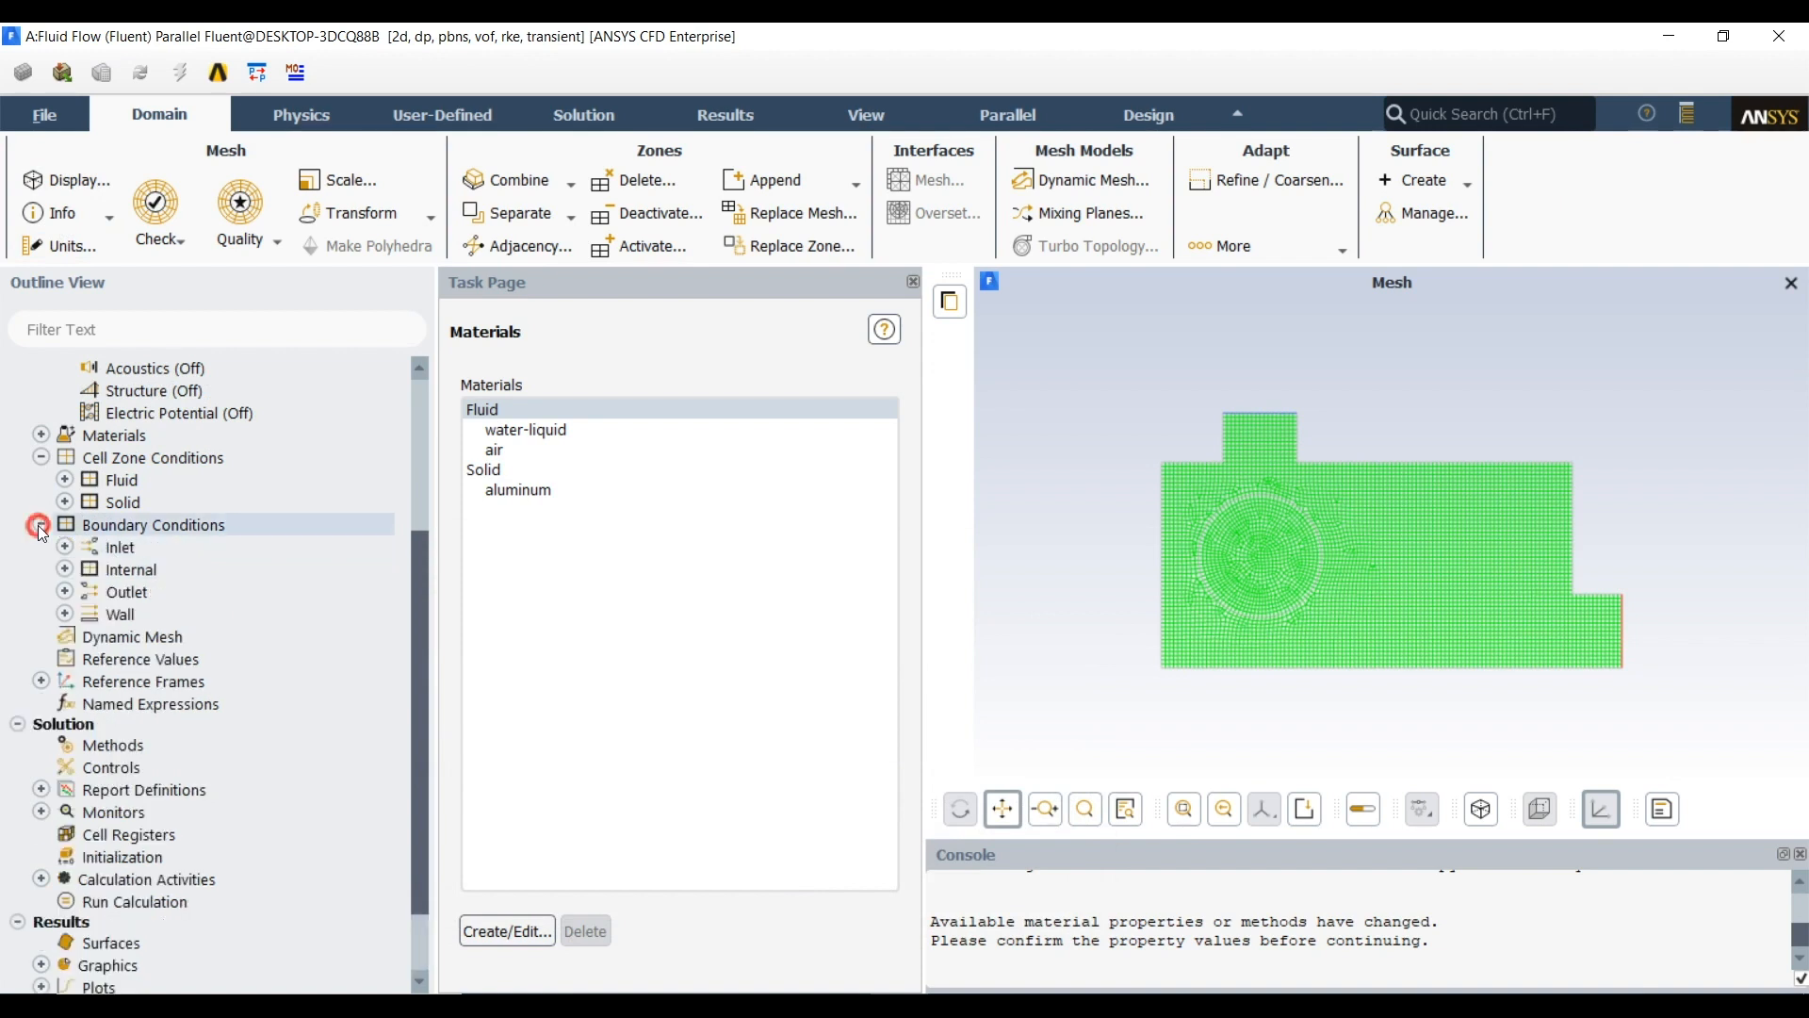
click(64, 548)
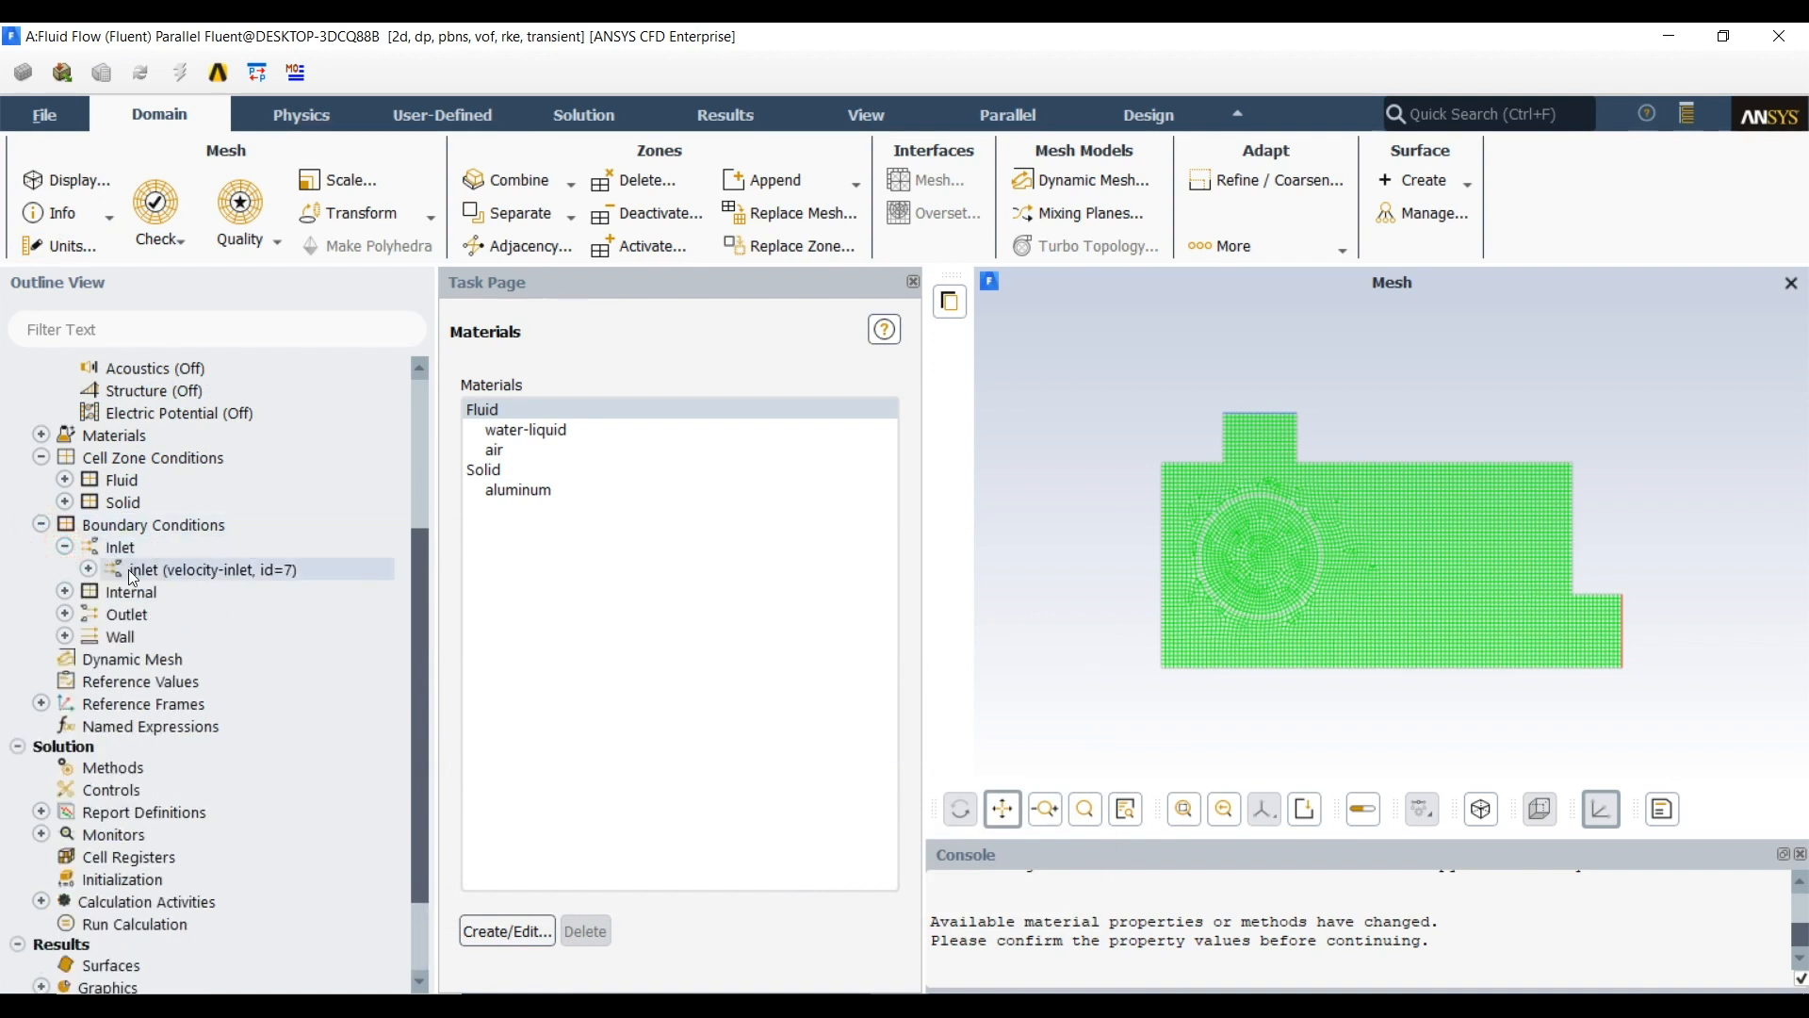
double_click(128, 569)
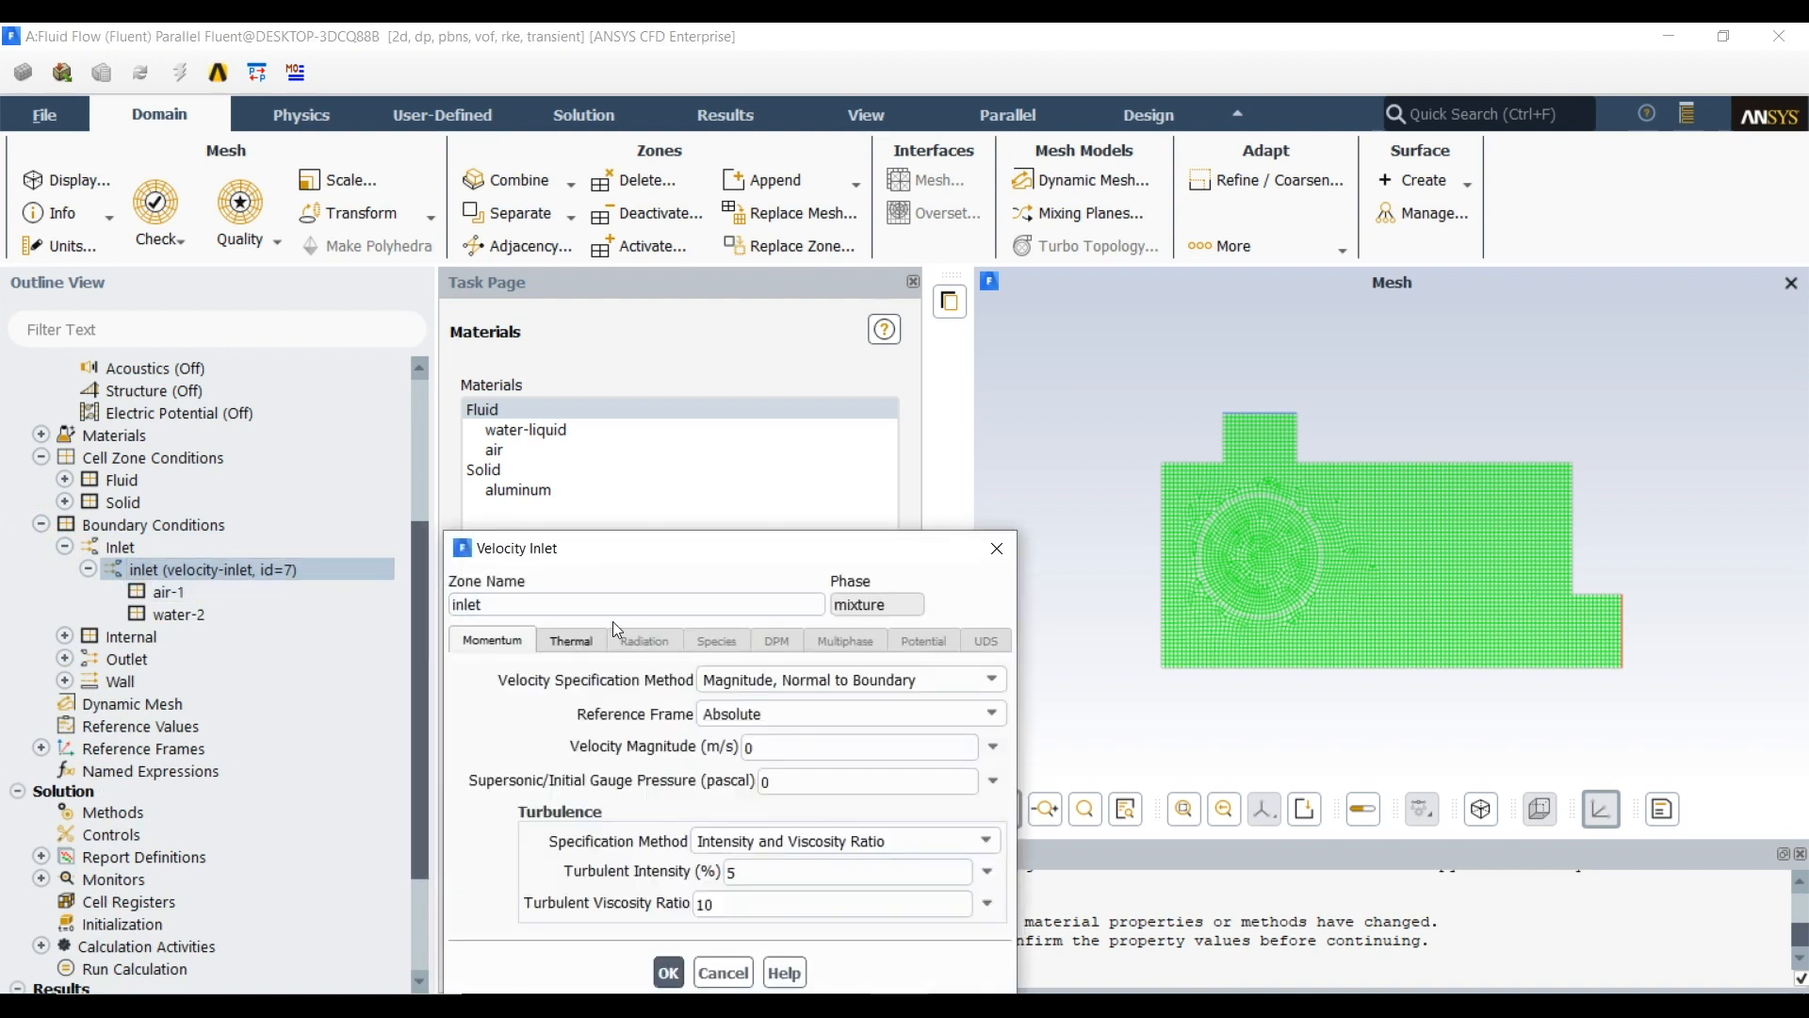
drag(603, 552, 587, 400)
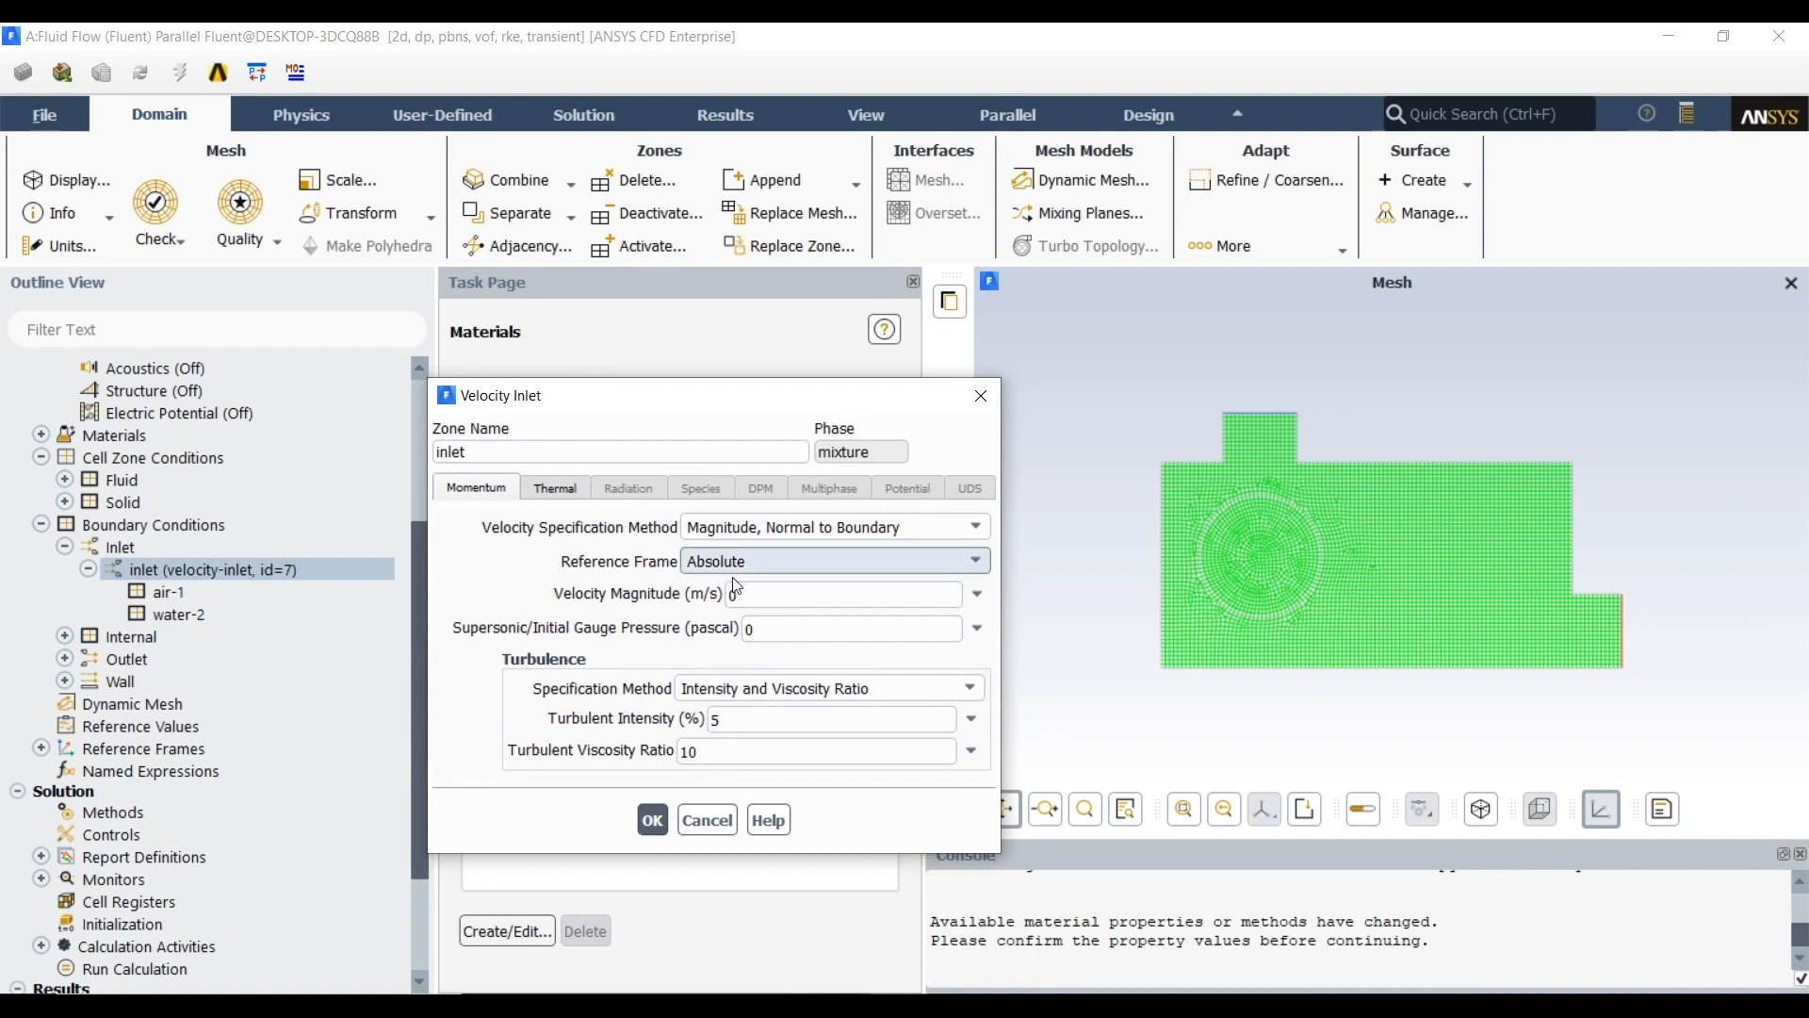
drag(765, 604, 679, 606)
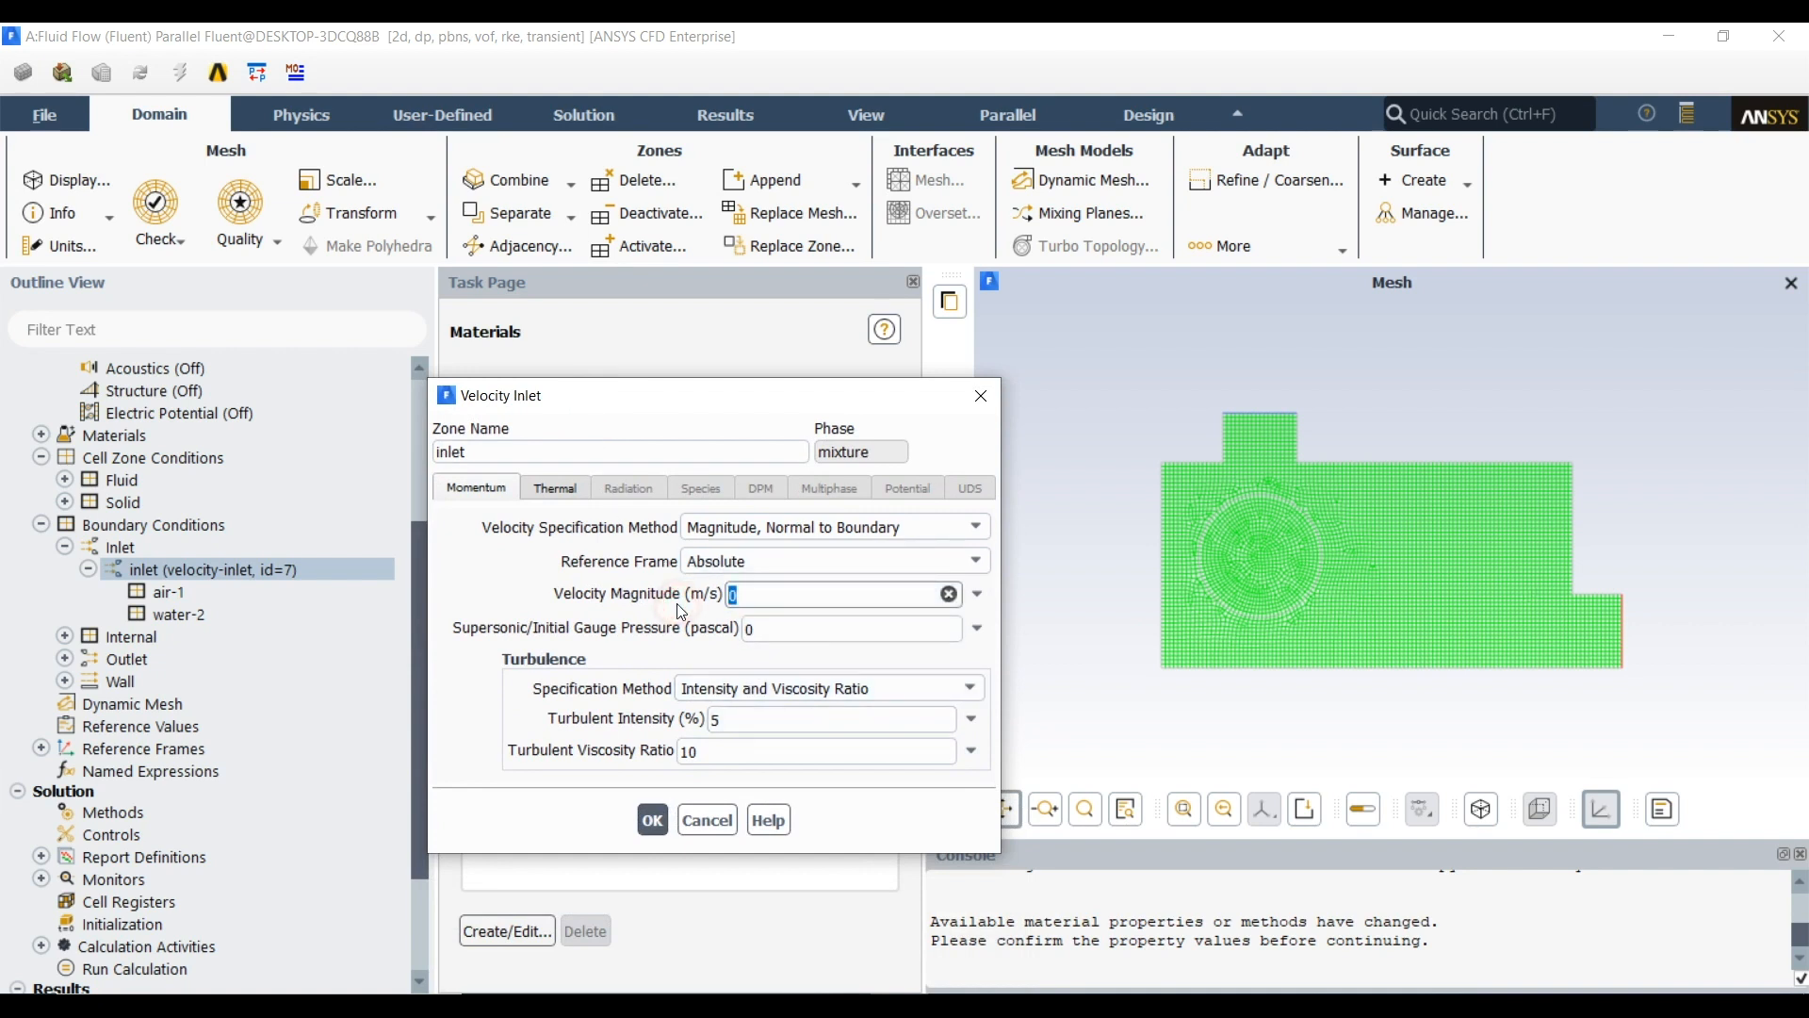
text(0.1)
Change the unit of the temperature quantity to Celsius (c)
click(556, 488)
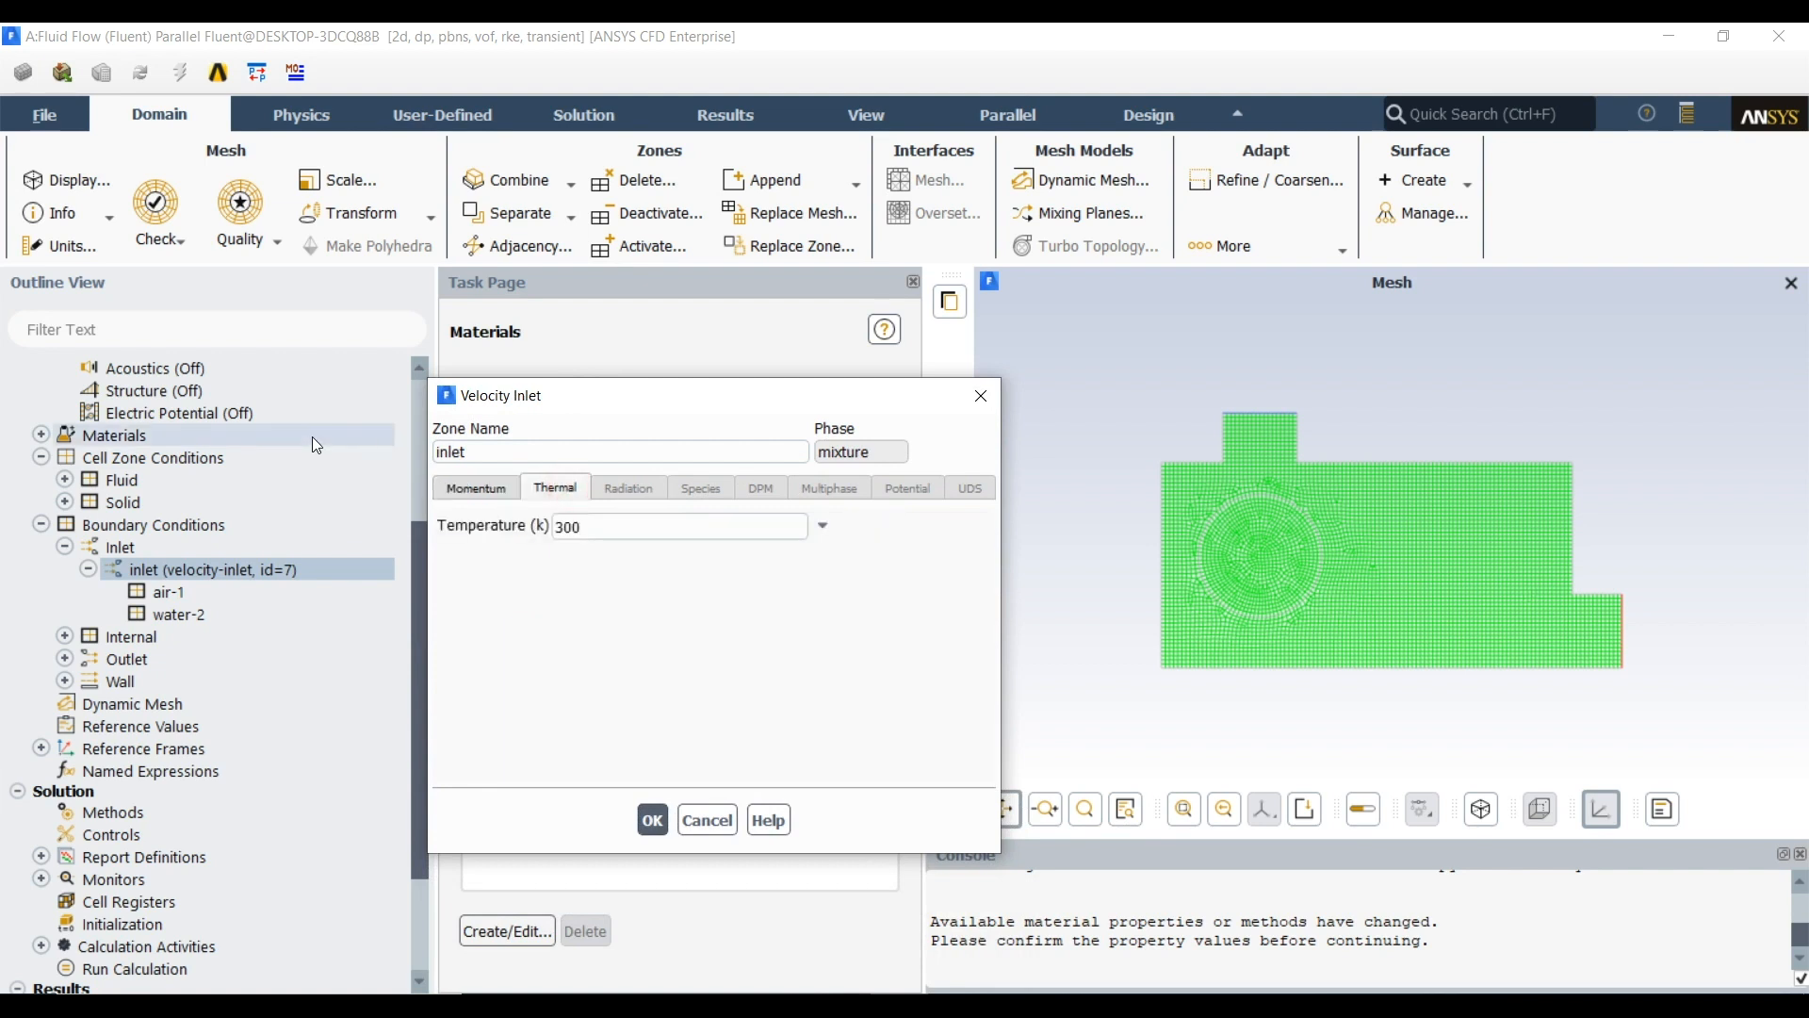
click(60, 249)
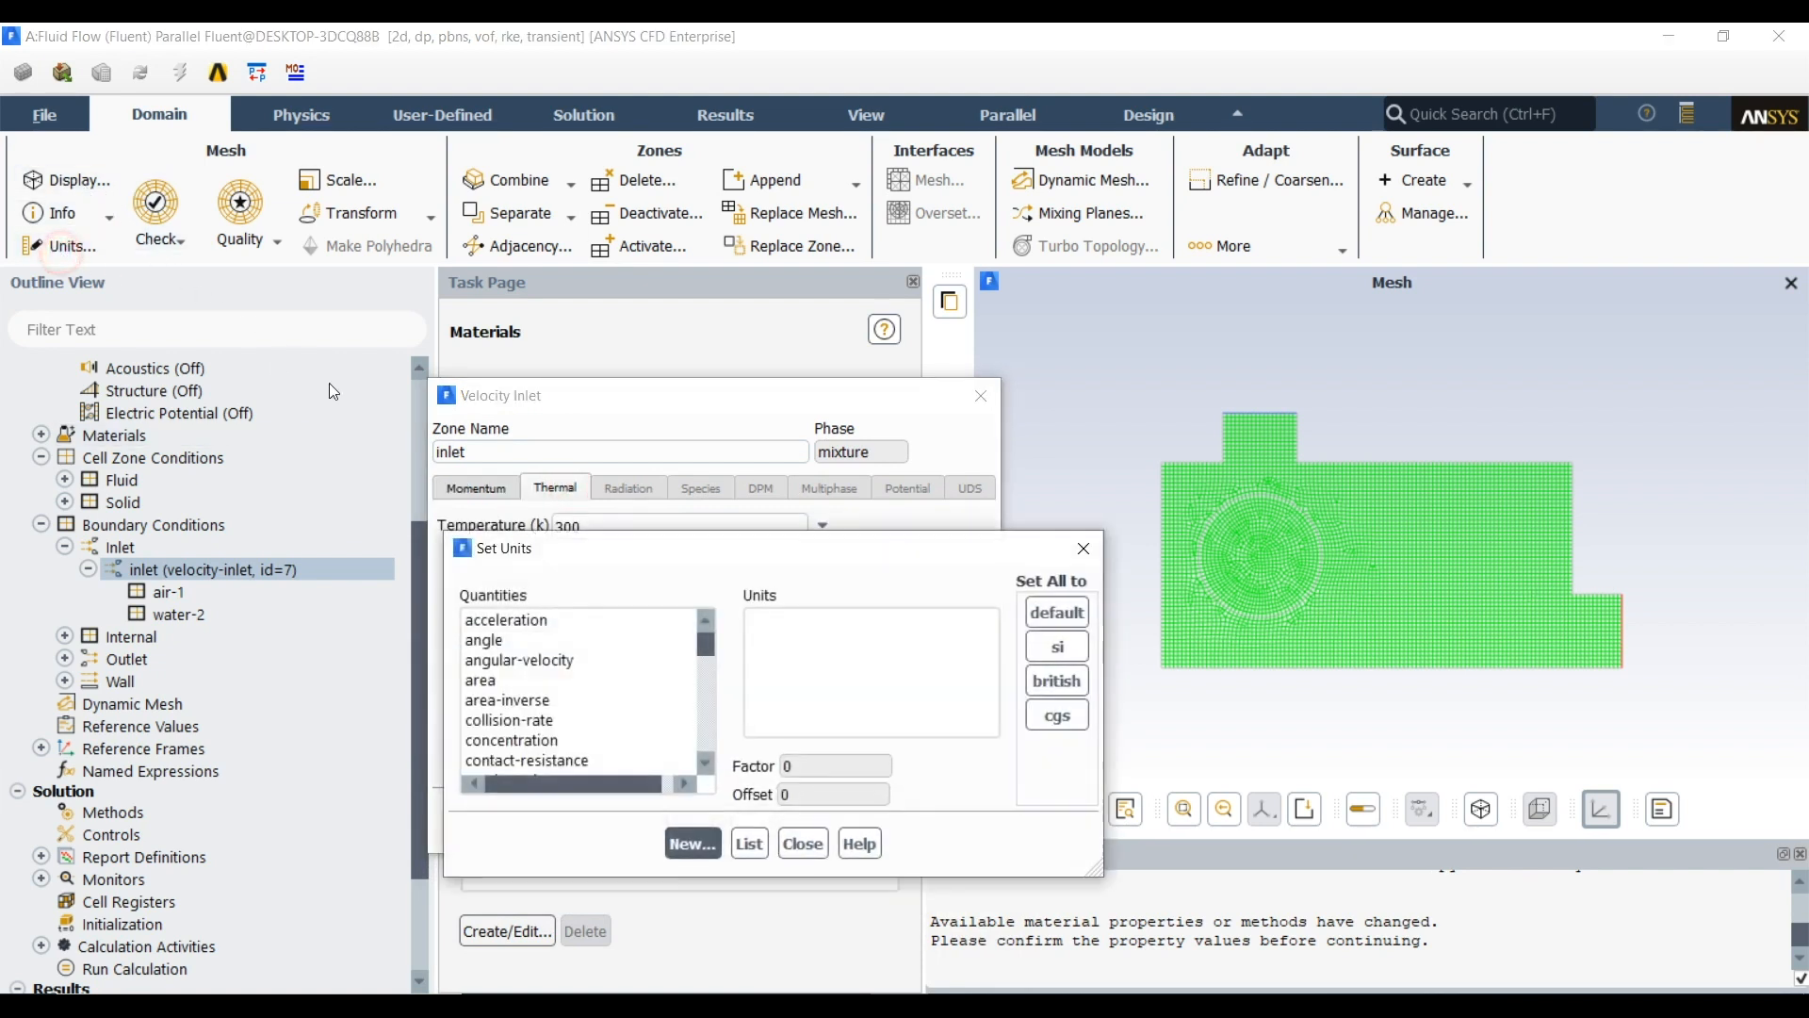
click(556, 680)
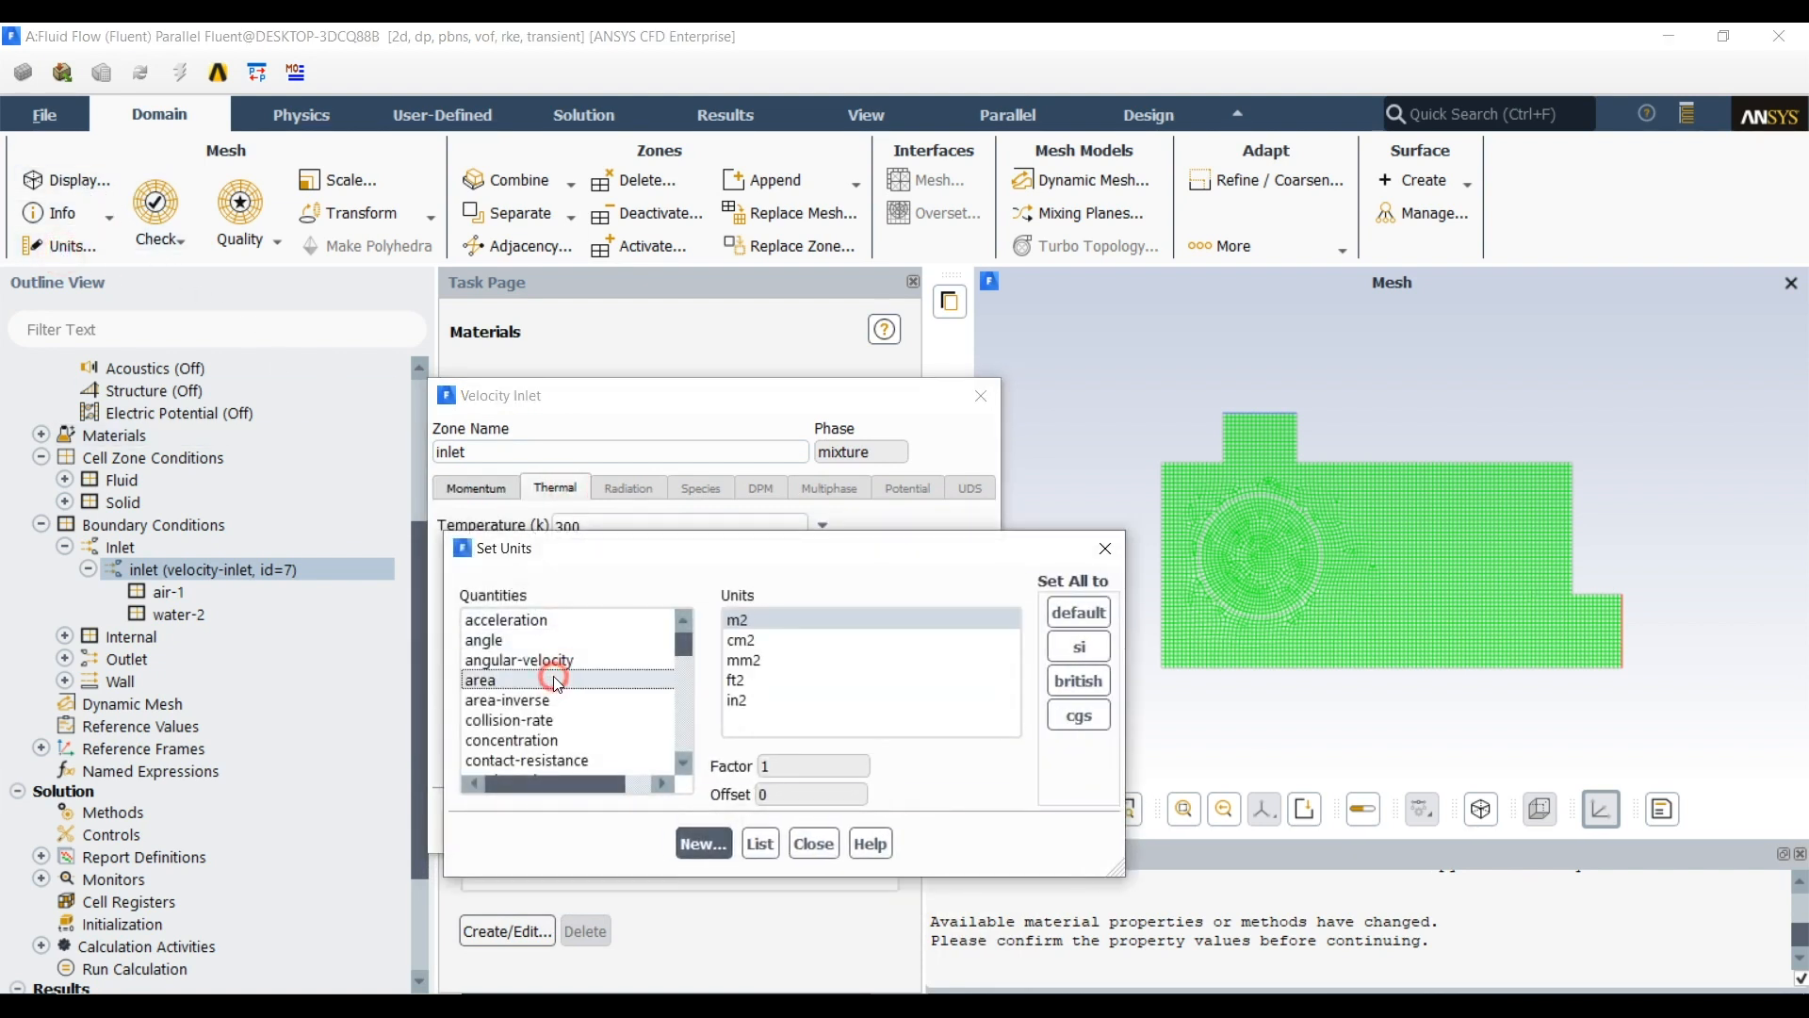
scroll(555, 678, down, 10)
click(517, 760)
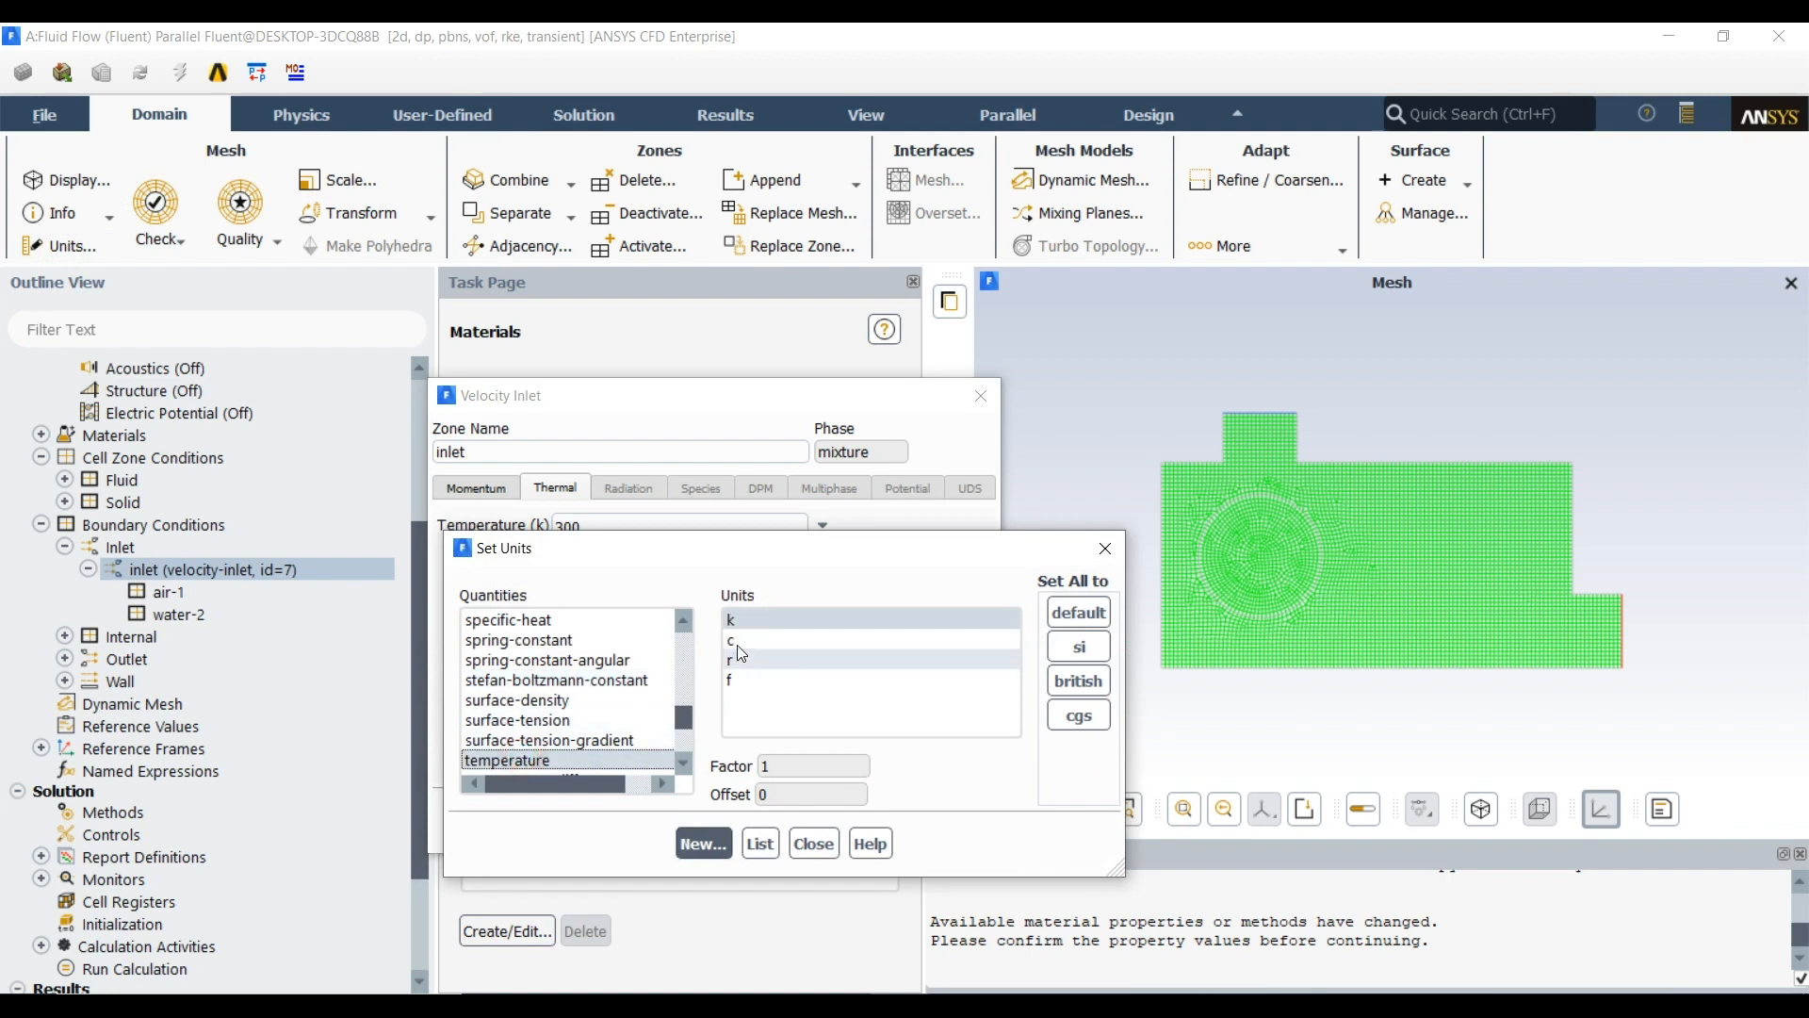
click(737, 644)
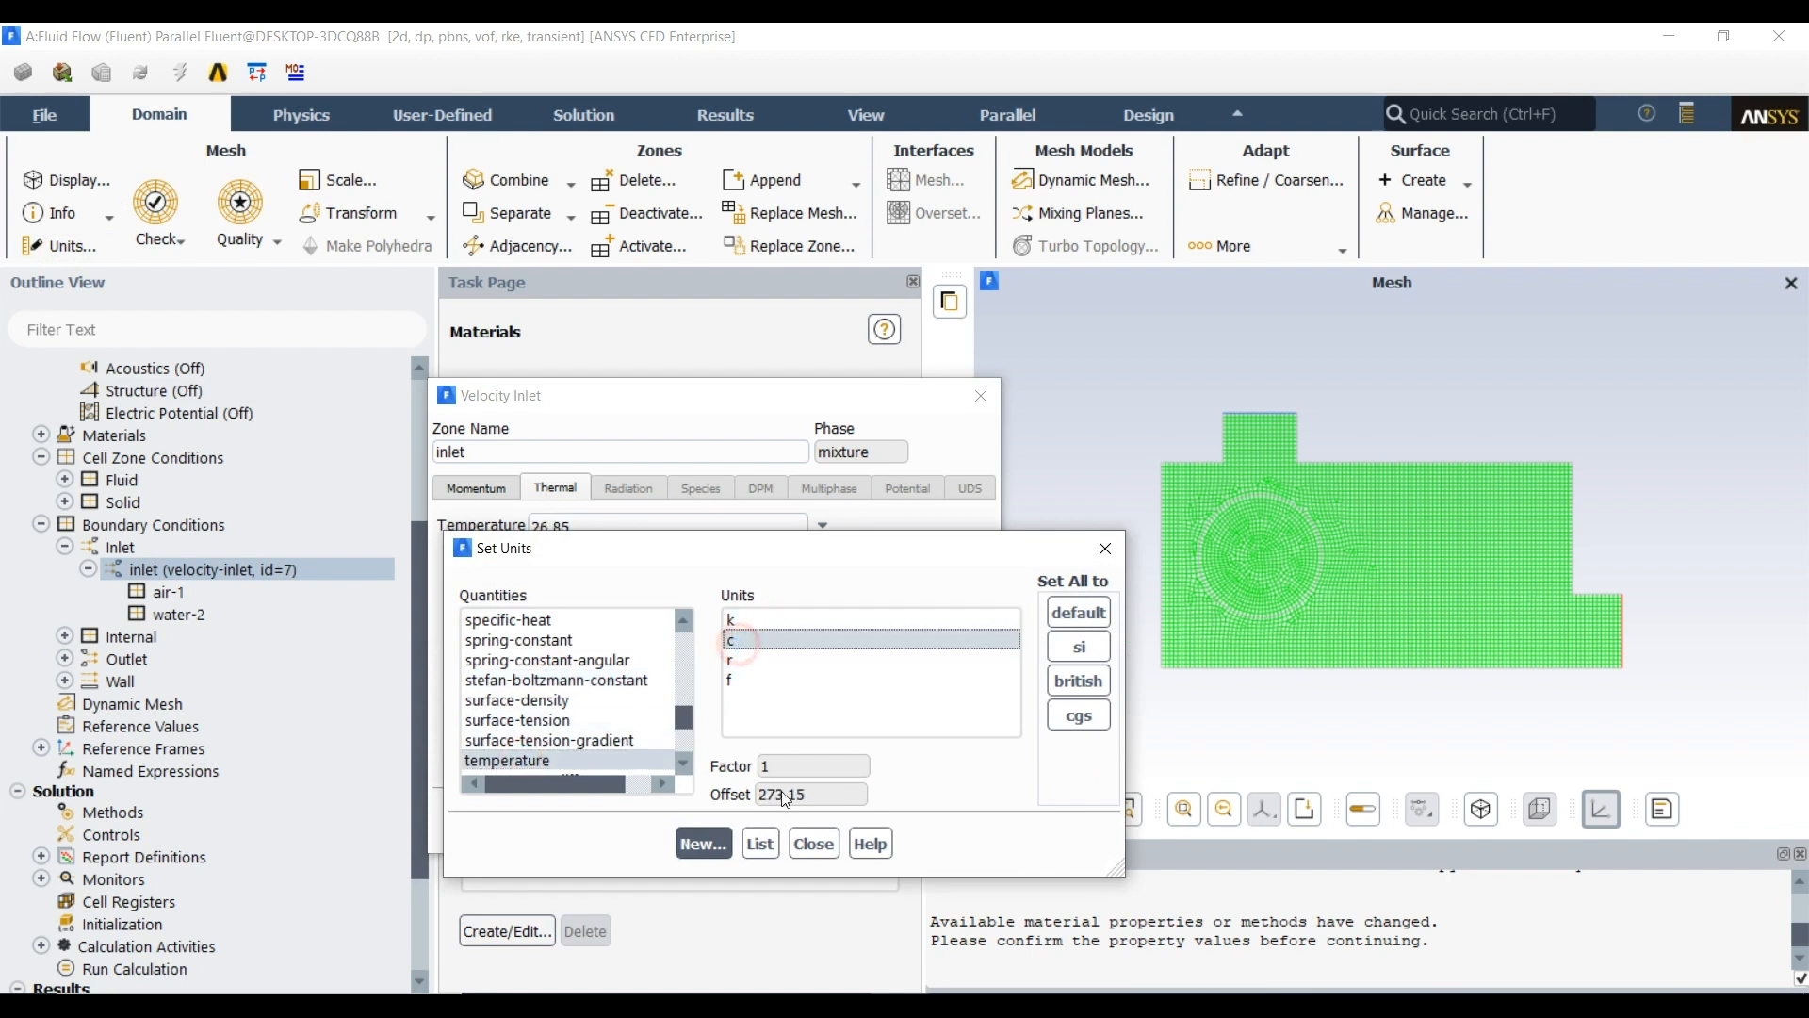
click(815, 844)
Set the inlet's mixture temperature to 20 °C and apply the velocity inlet settings
click(604, 532)
double_click(604, 532)
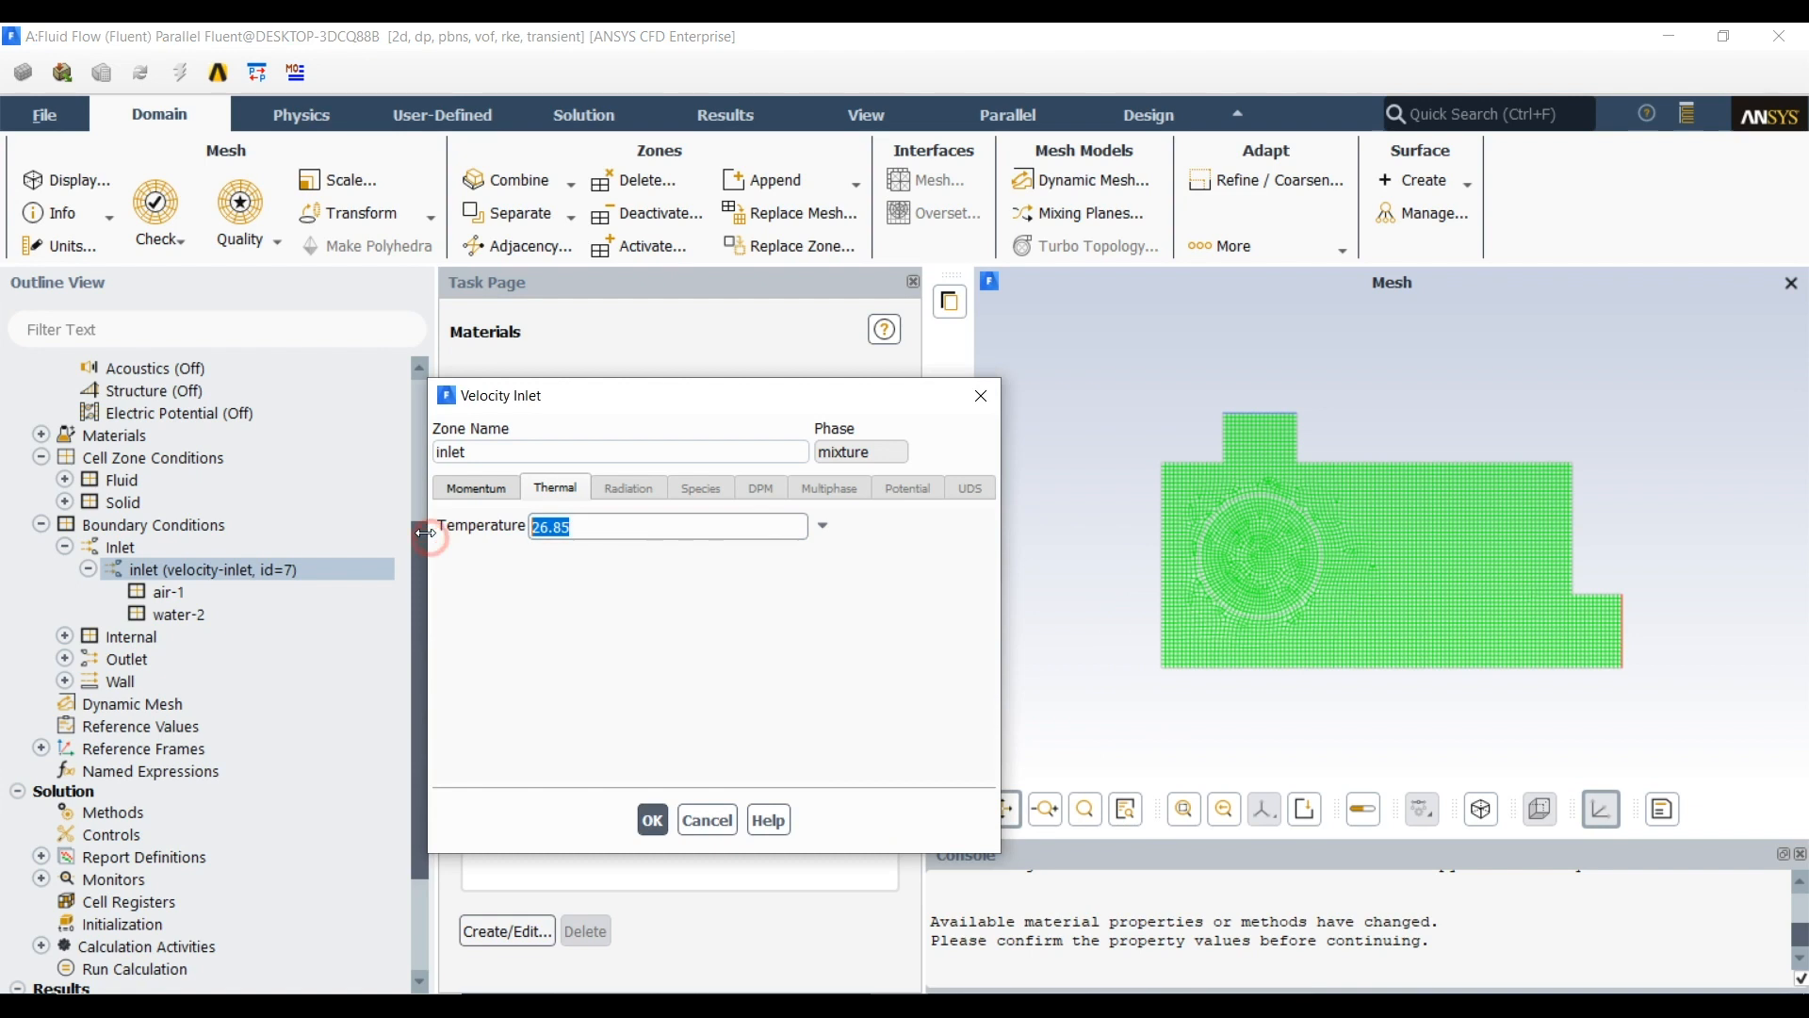
text(20)
click(456, 488)
click(655, 822)
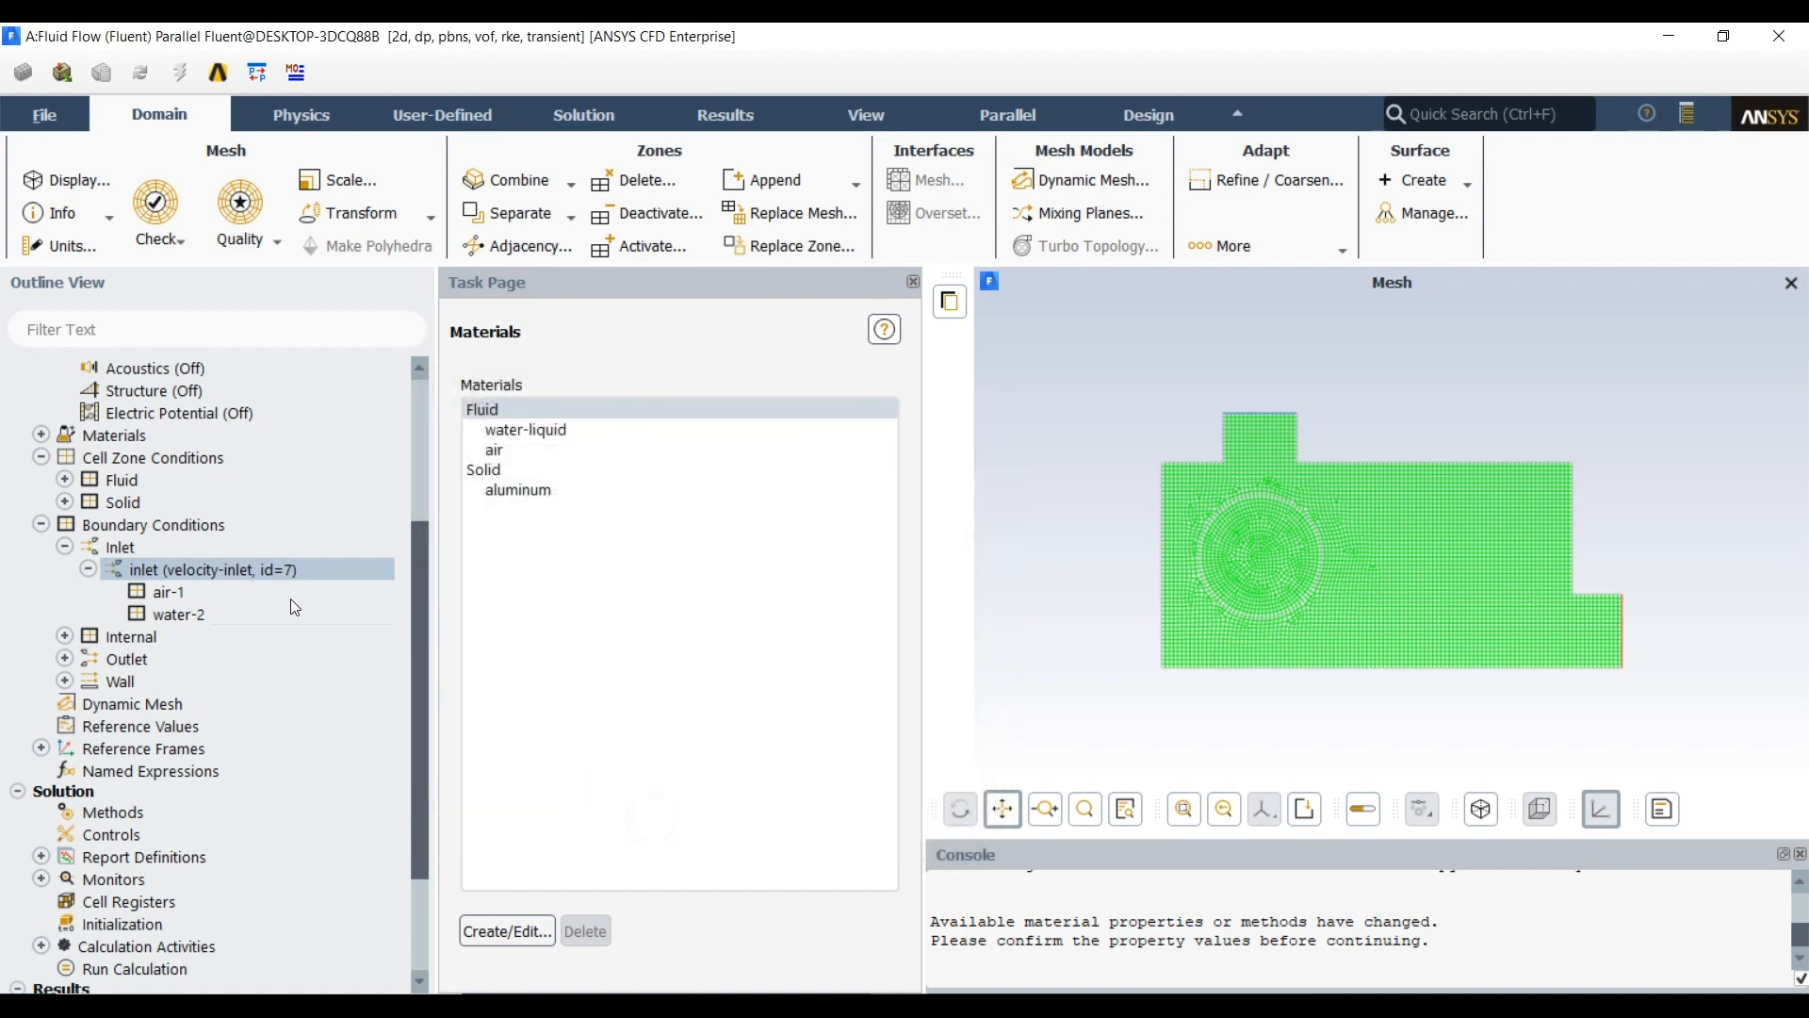
Set the volume fraction of the water-2 phase at the inlet to 1
click(186, 611)
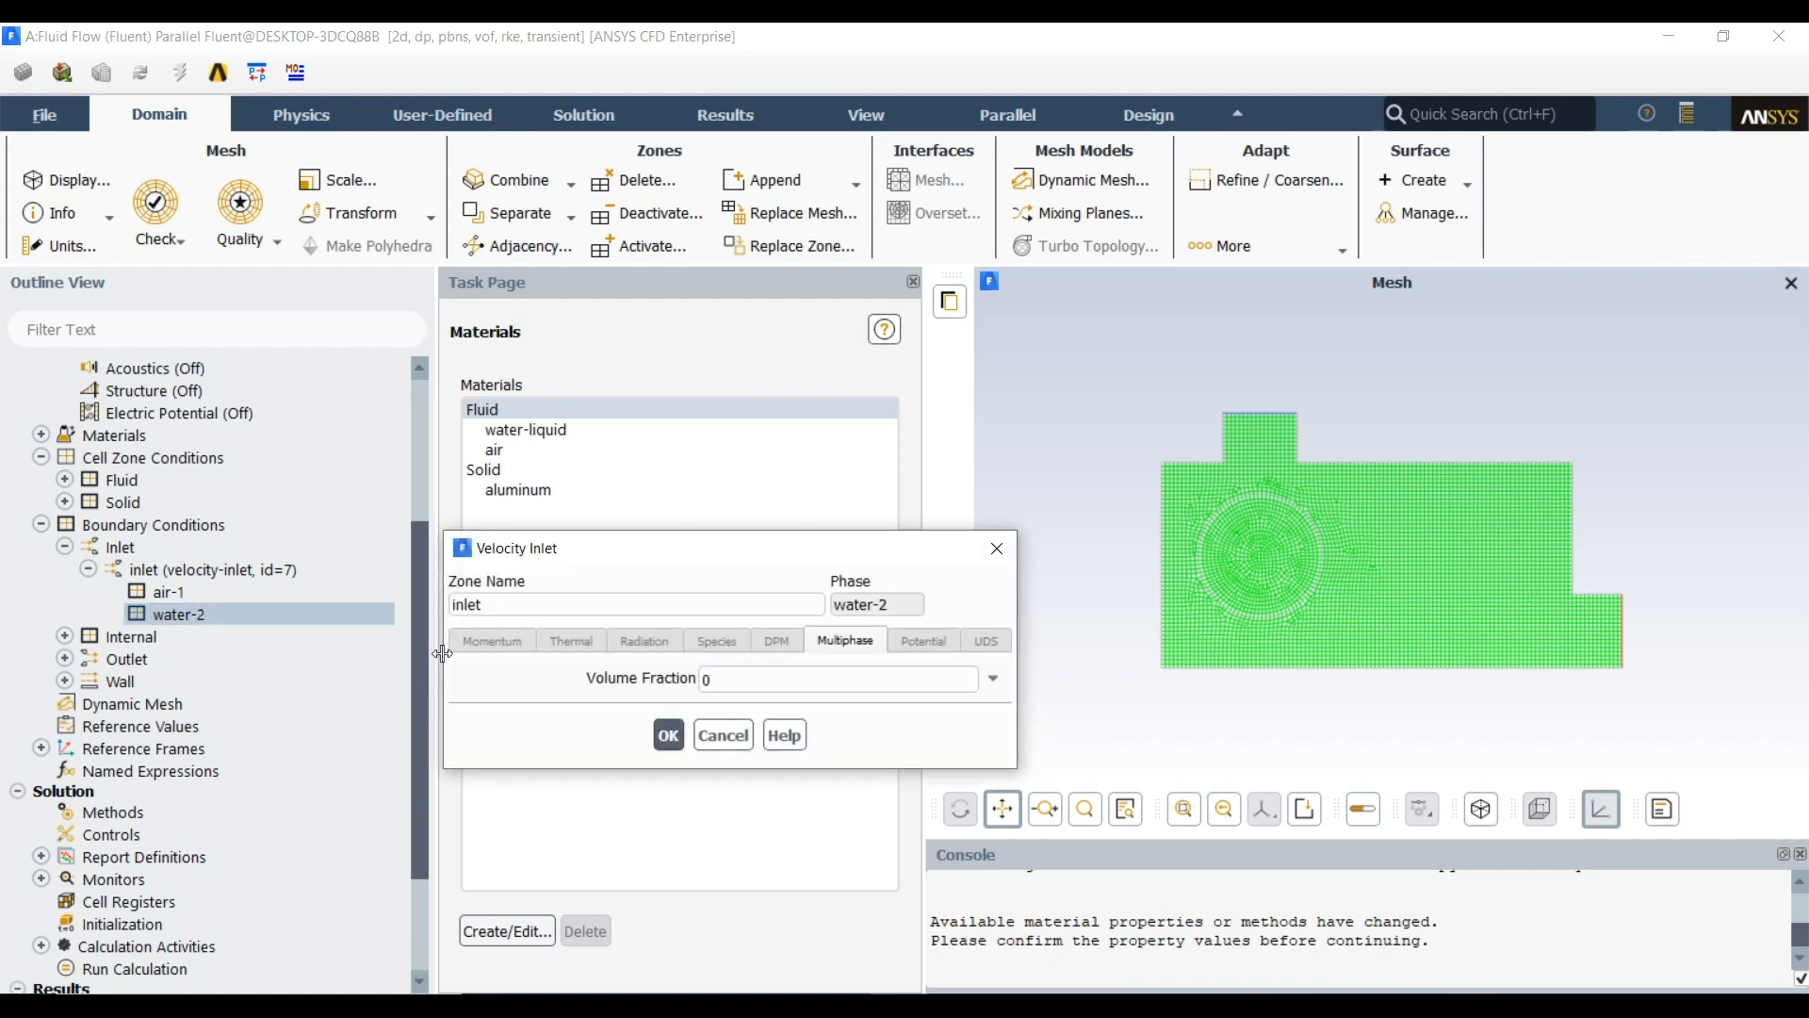
click(681, 677)
text(1)
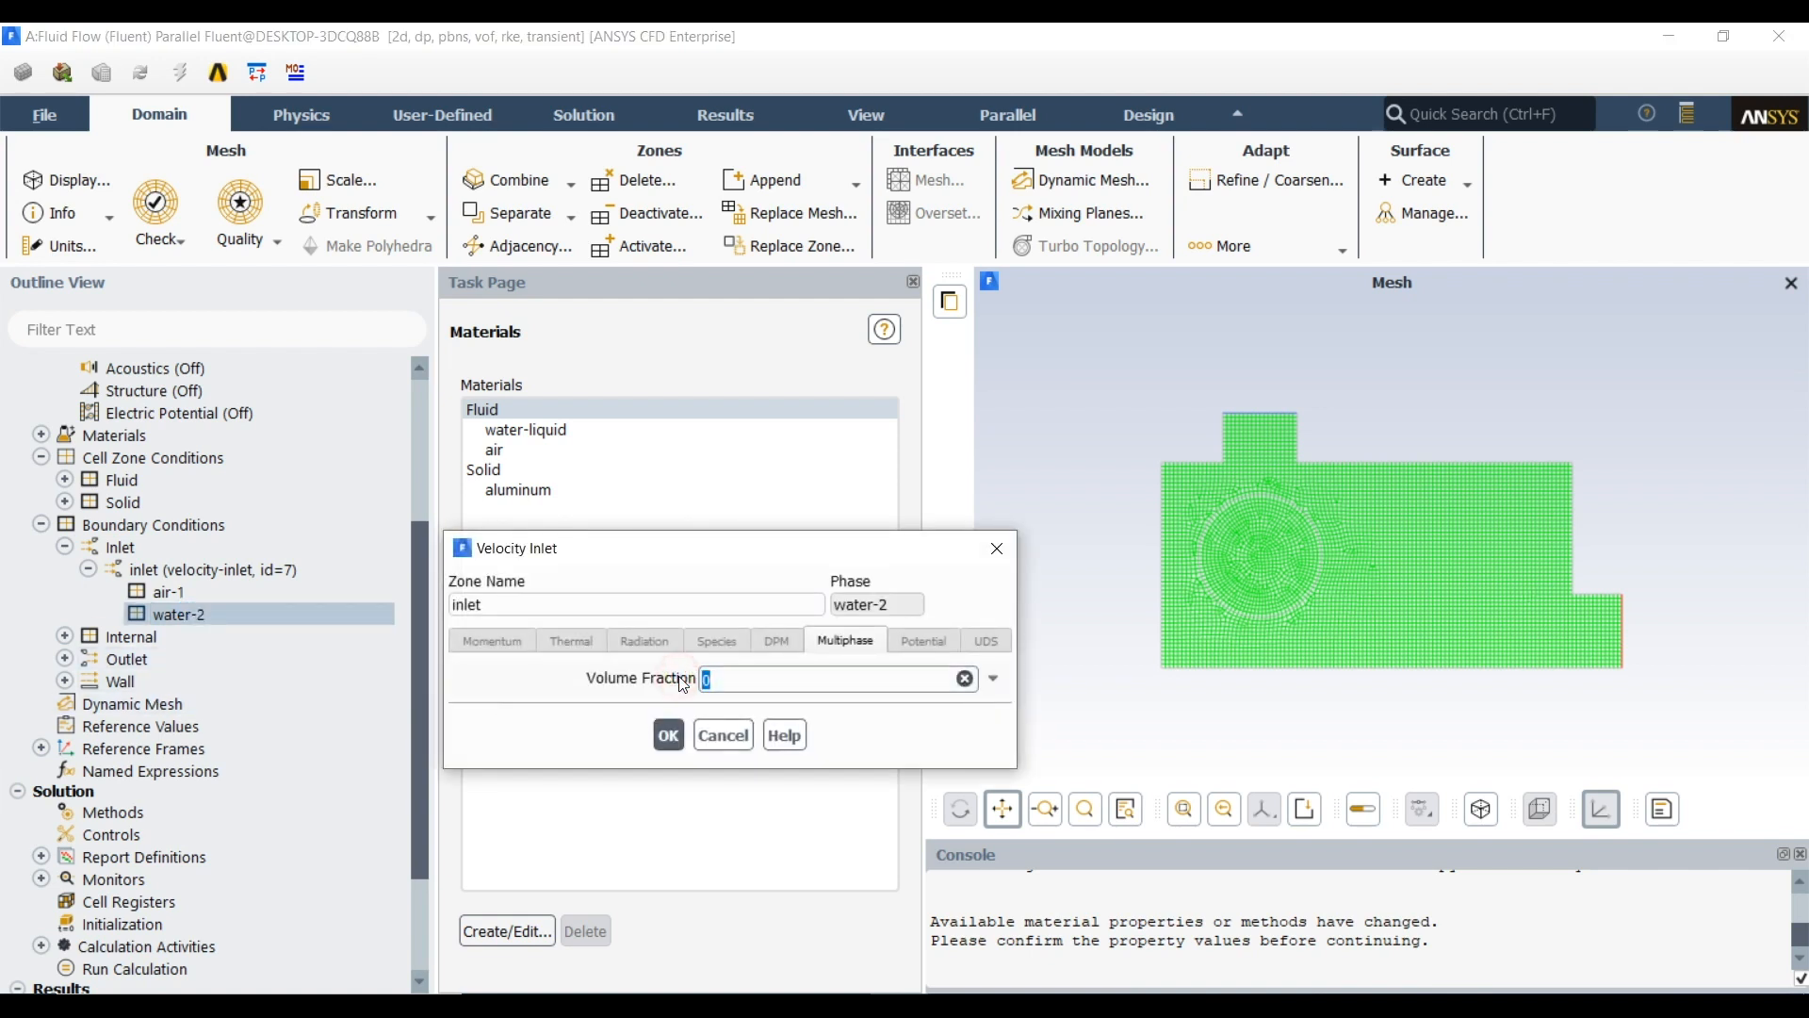
click(665, 737)
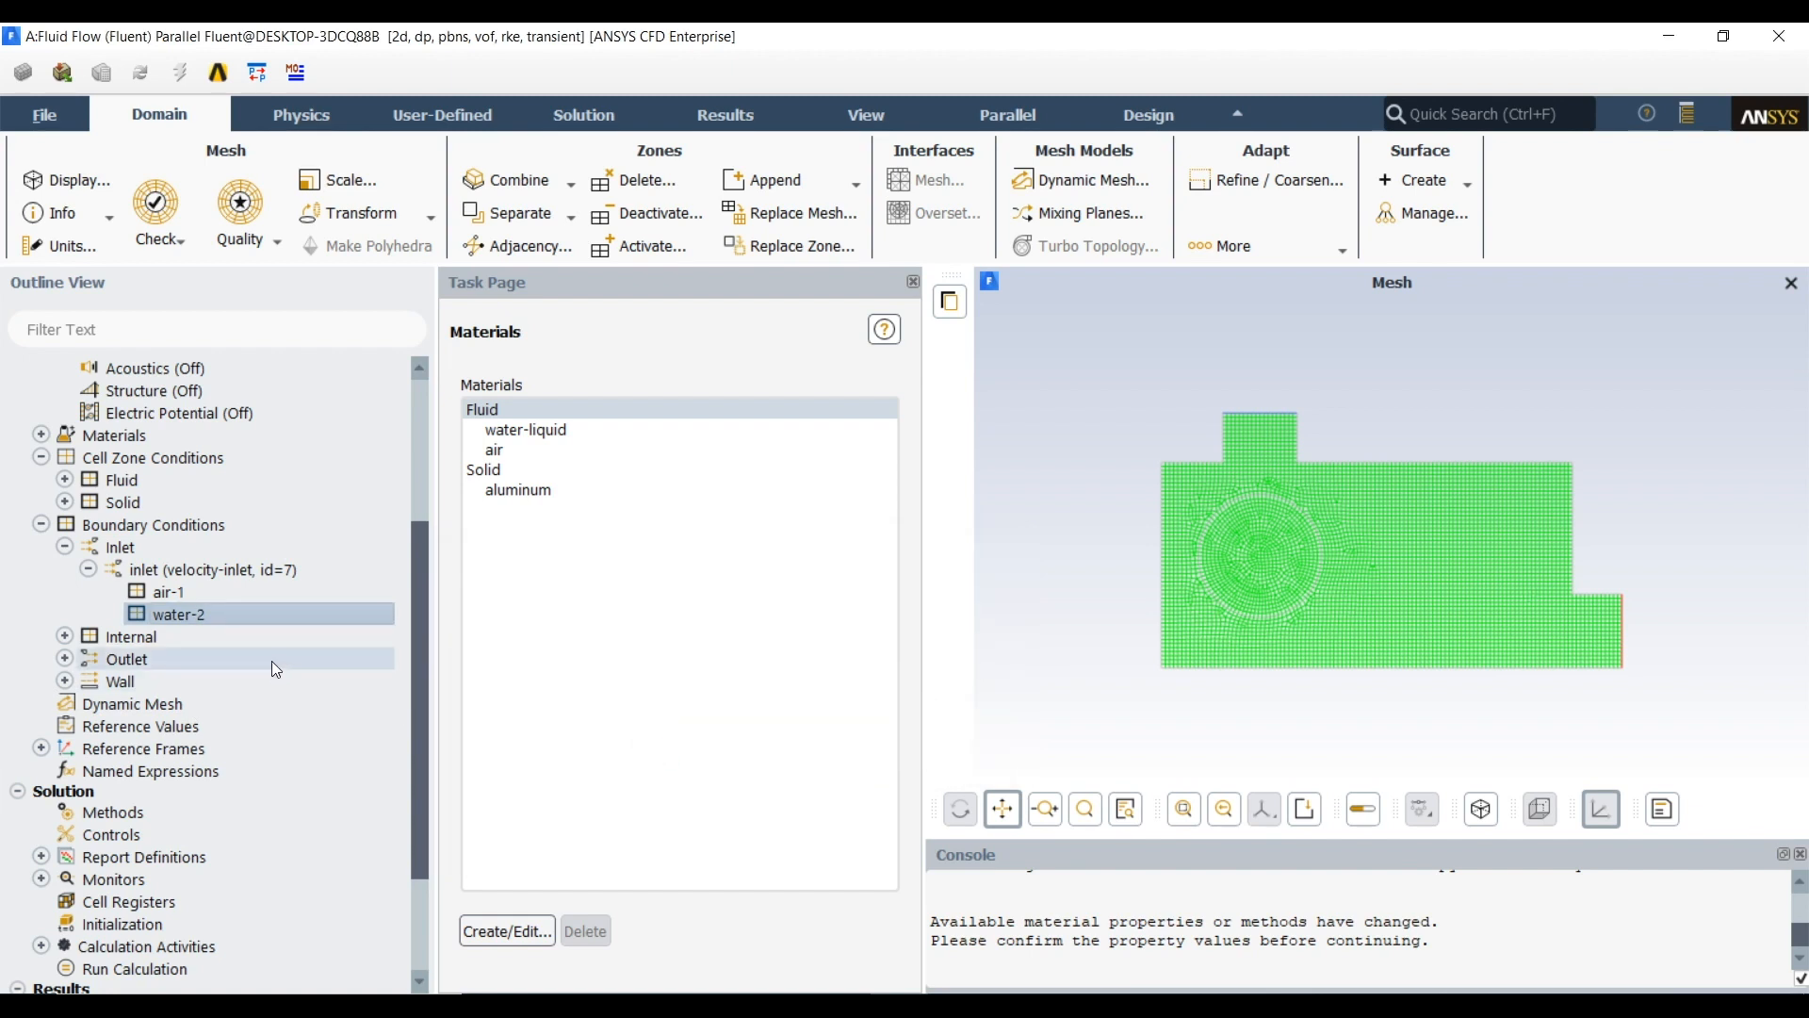
click(88, 570)
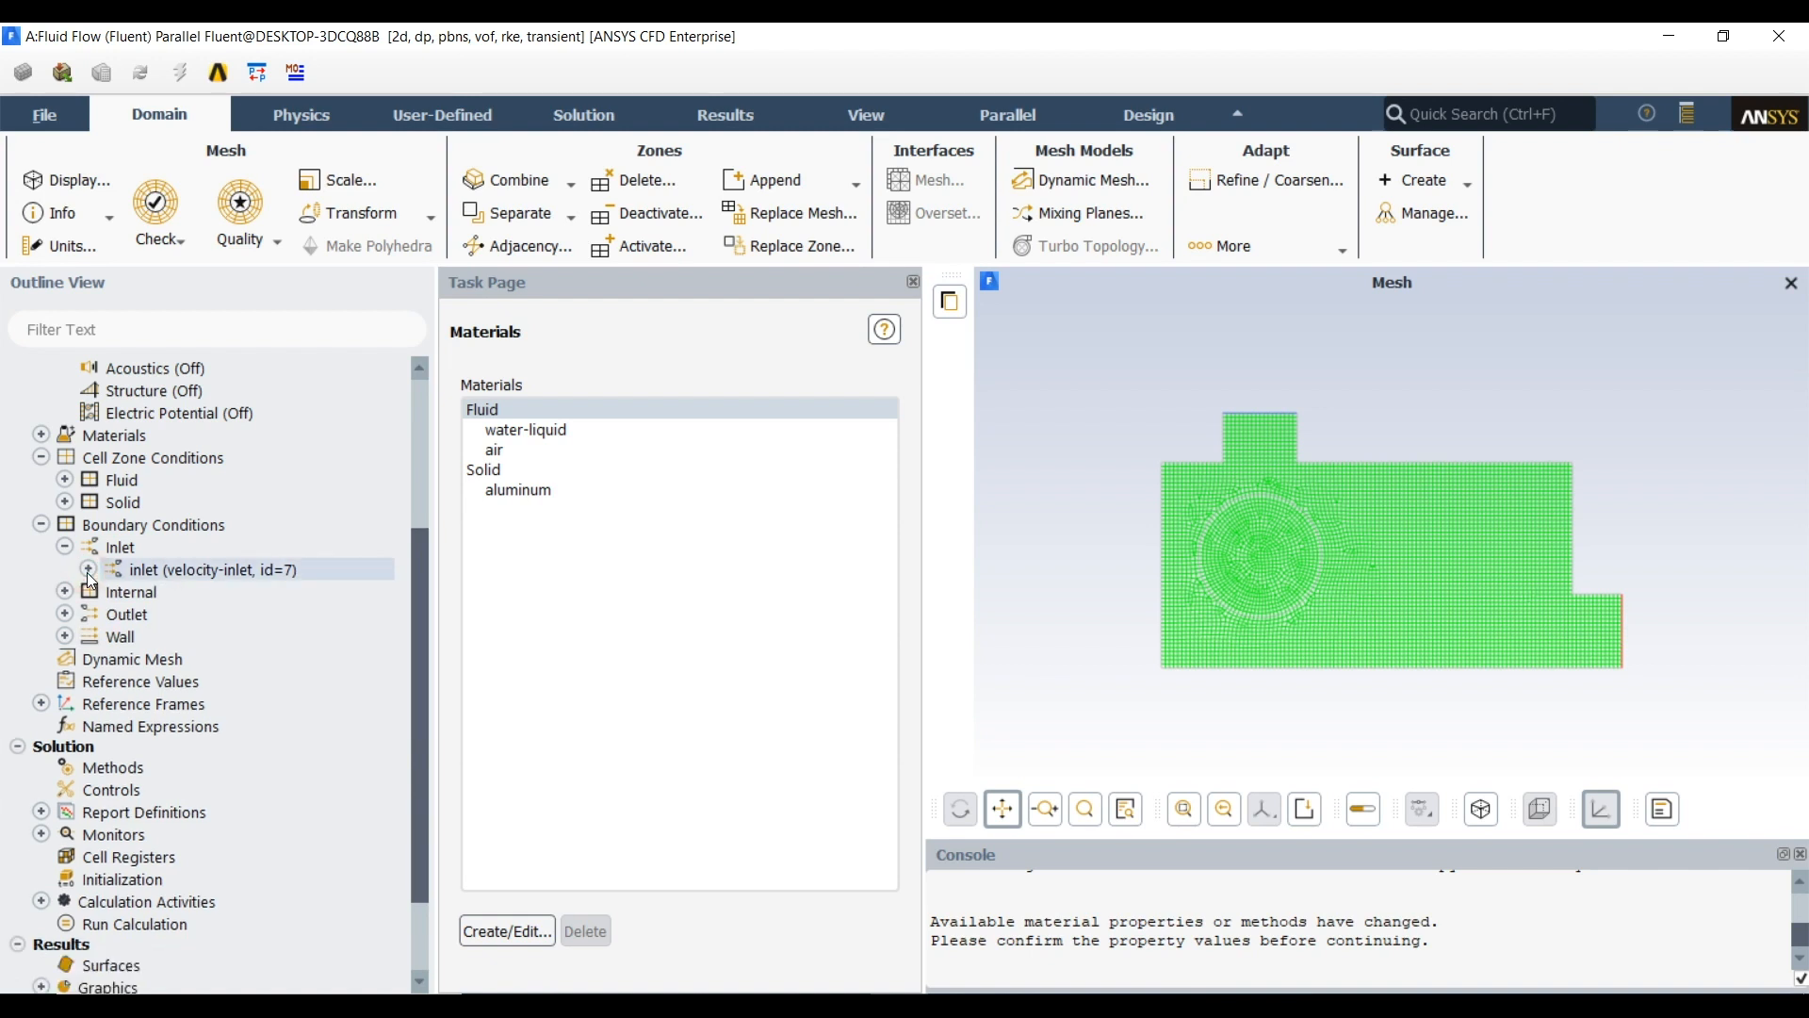
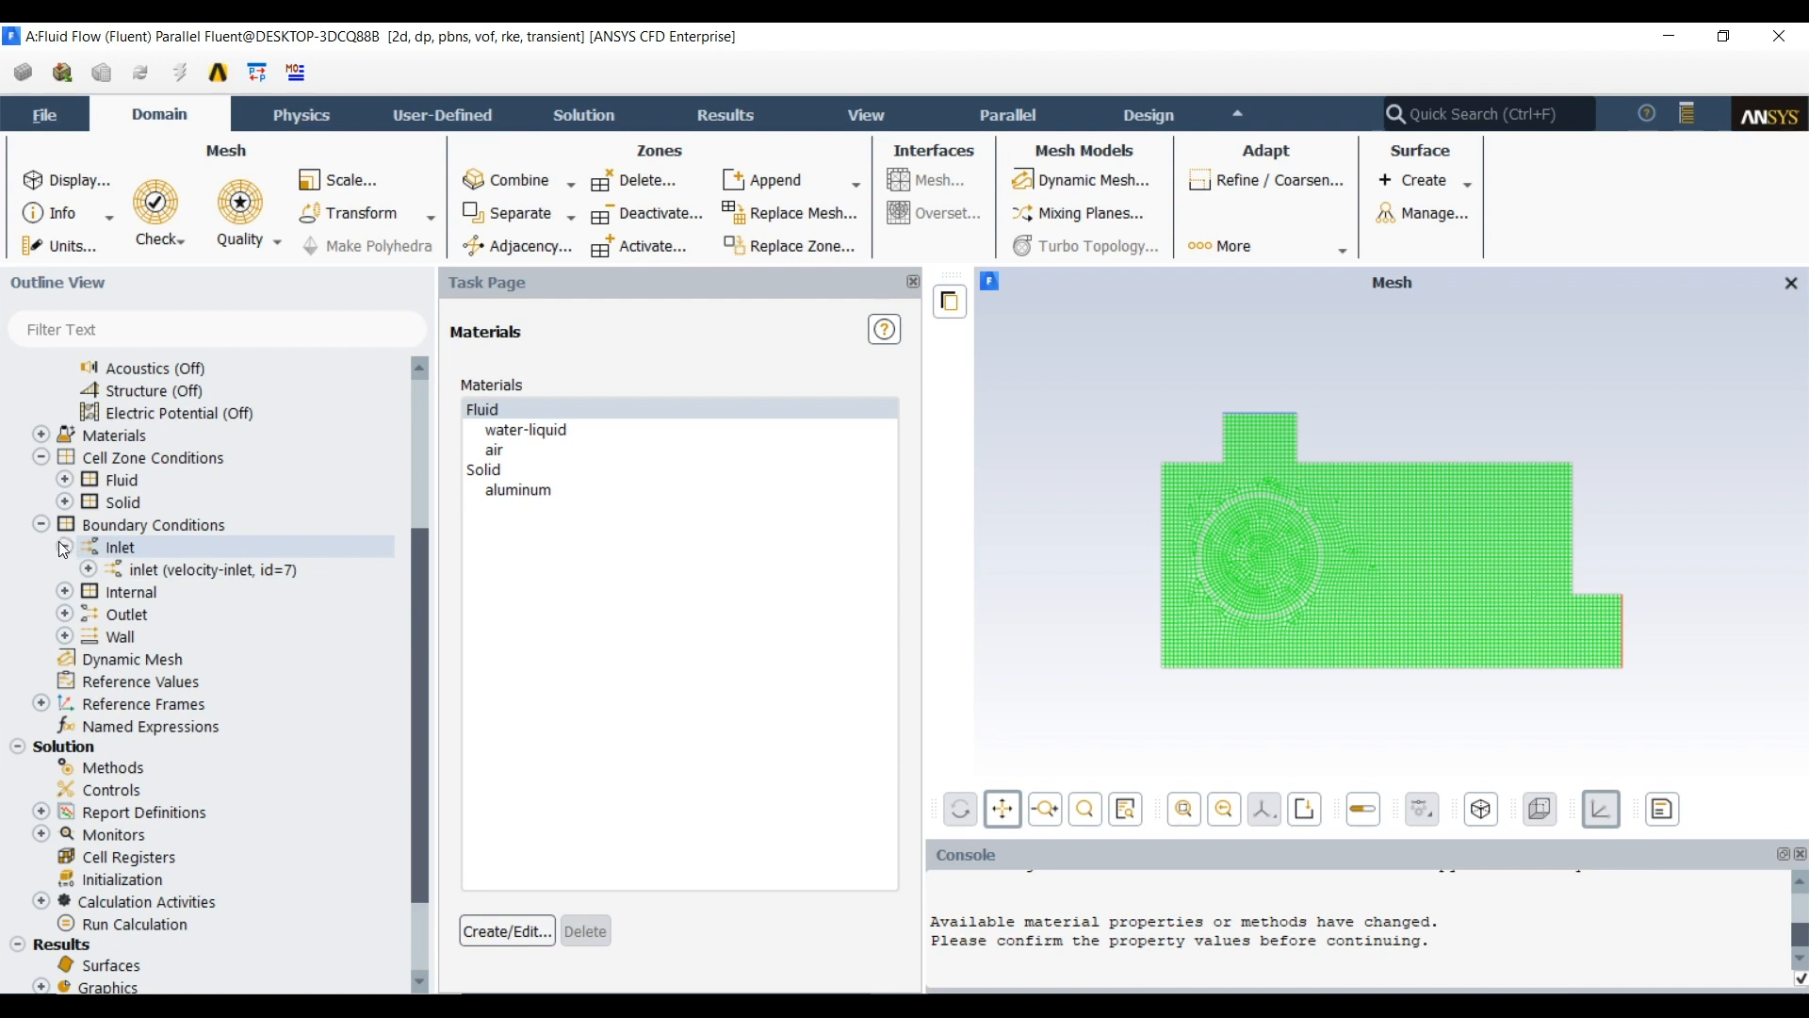
click(65, 546)
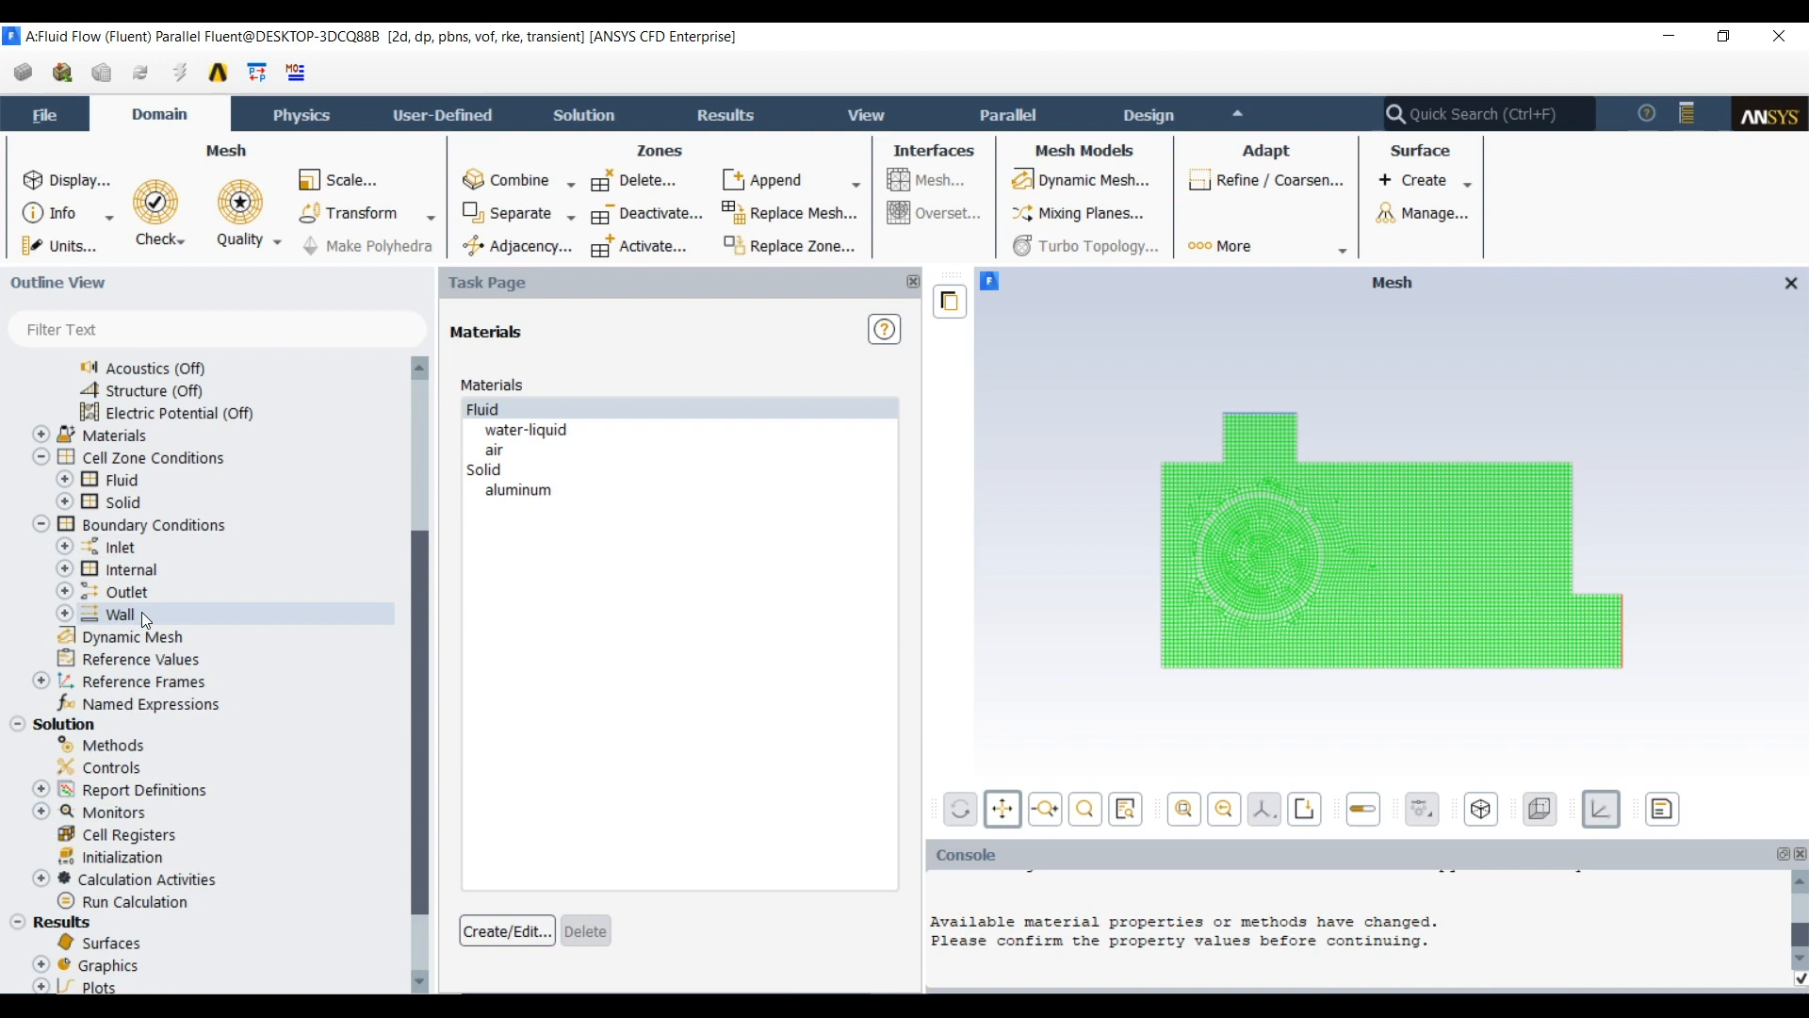
click(64, 591)
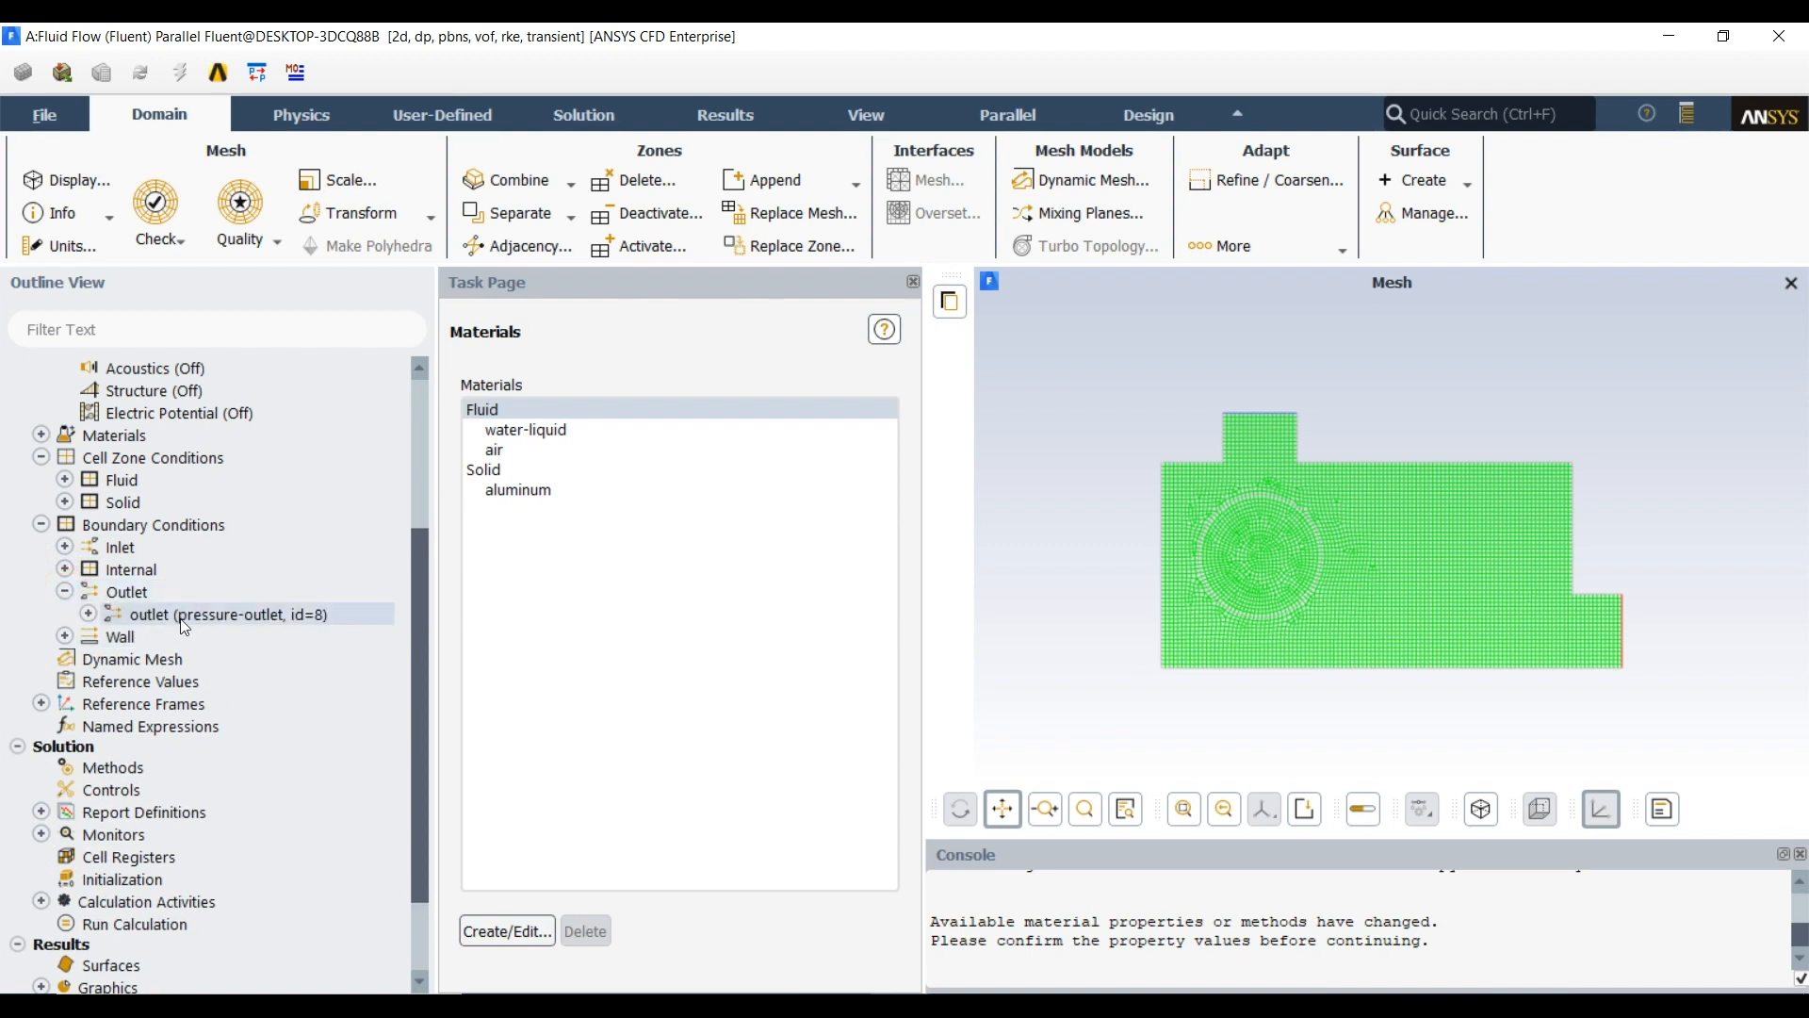
click(64, 592)
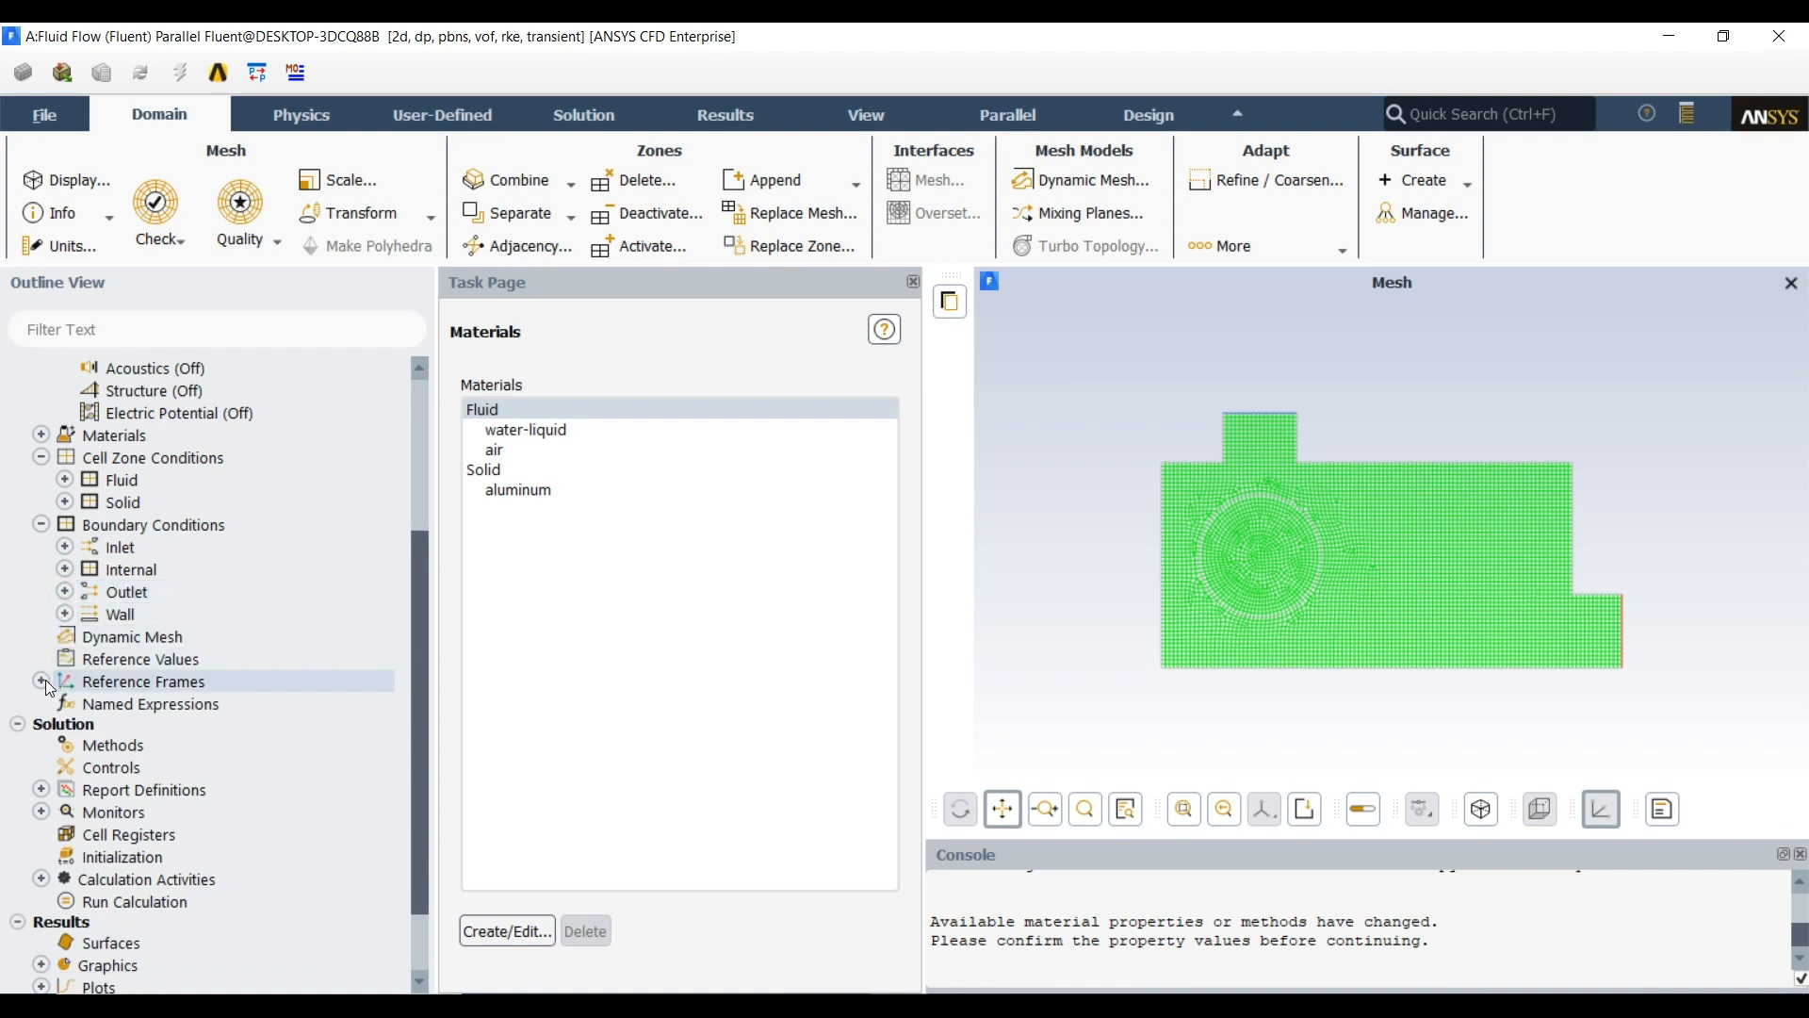
Enable non-iterative time advancement in the solution methods and set the transient formulation to Bounded Second Order Implicit
click(68, 743)
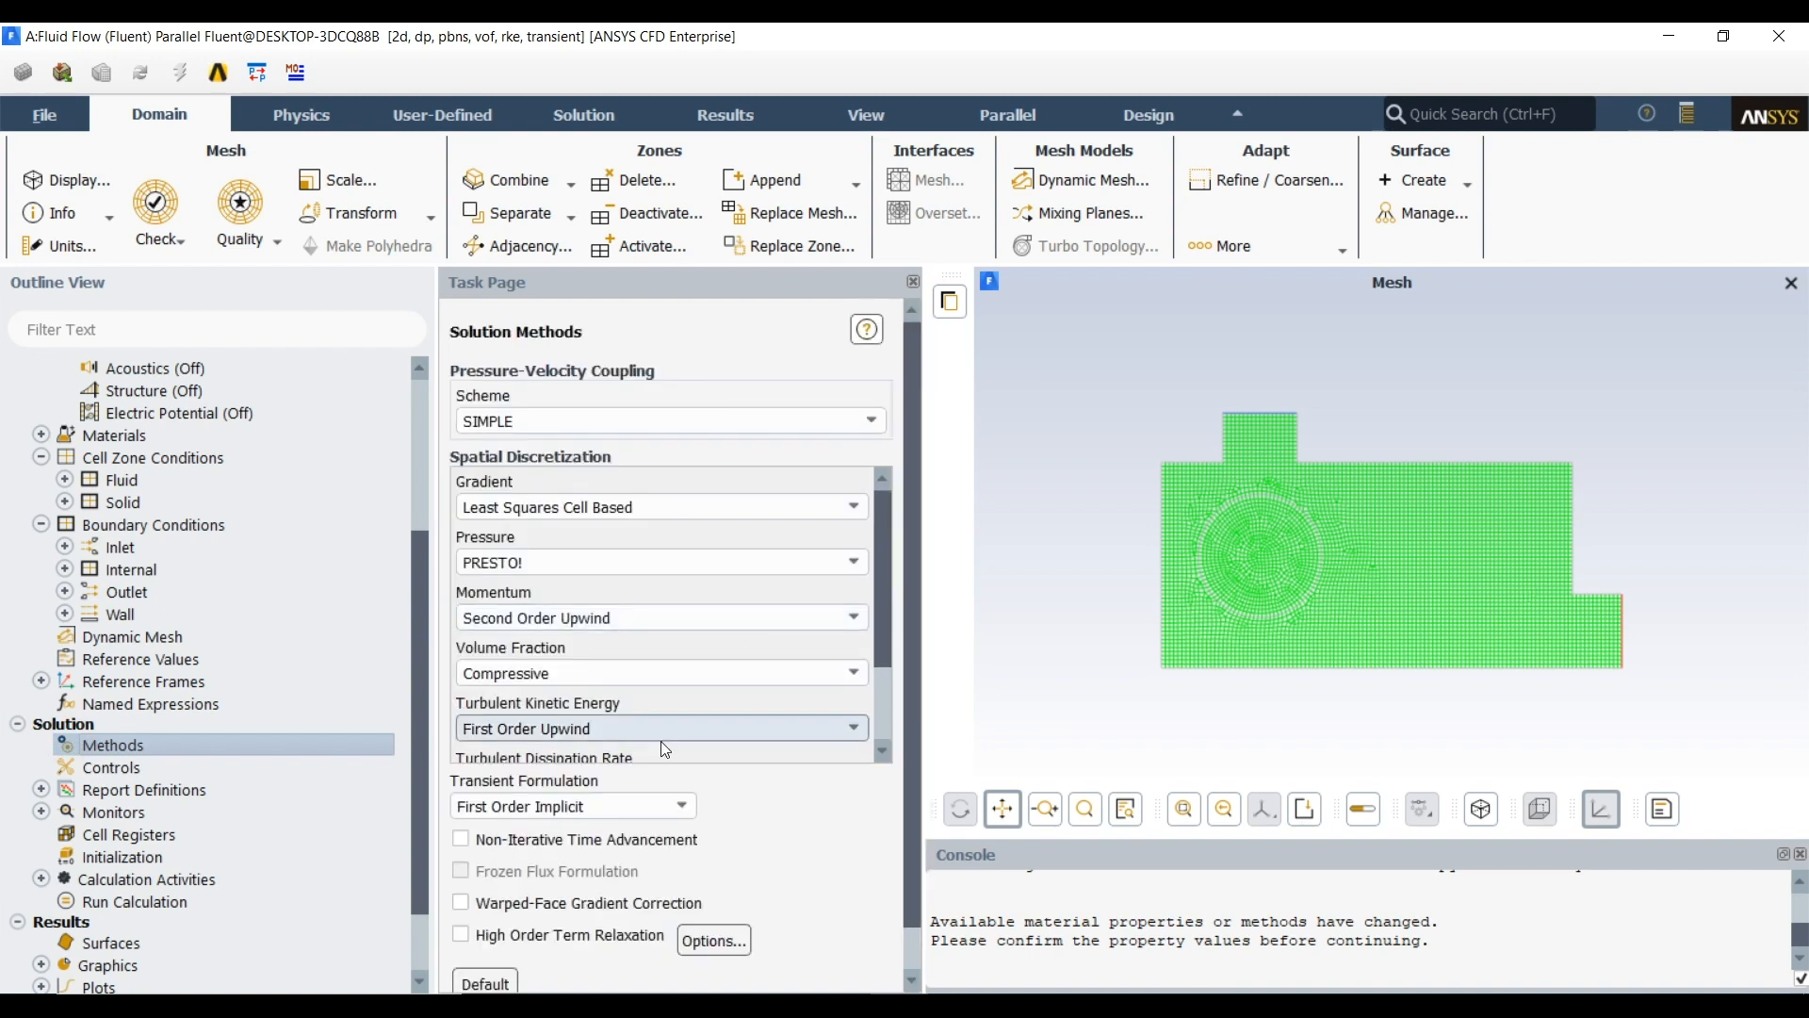
click(552, 841)
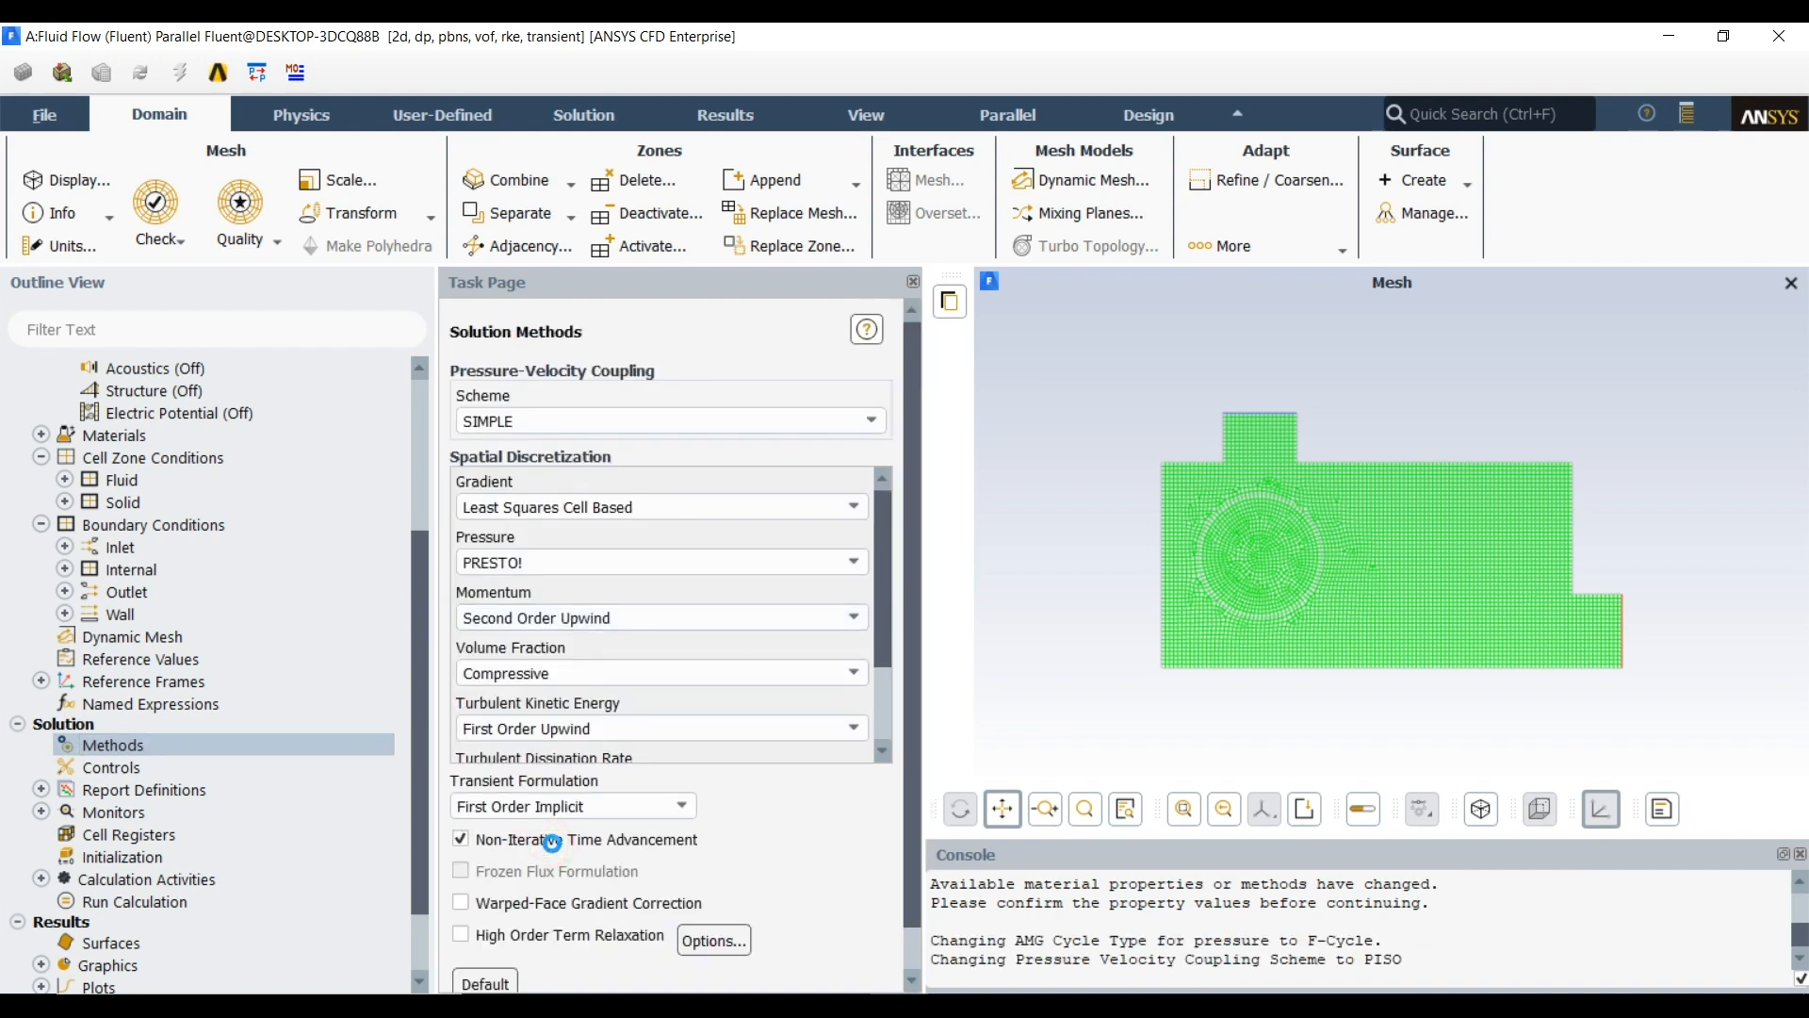
scroll(790, 845, down, 2)
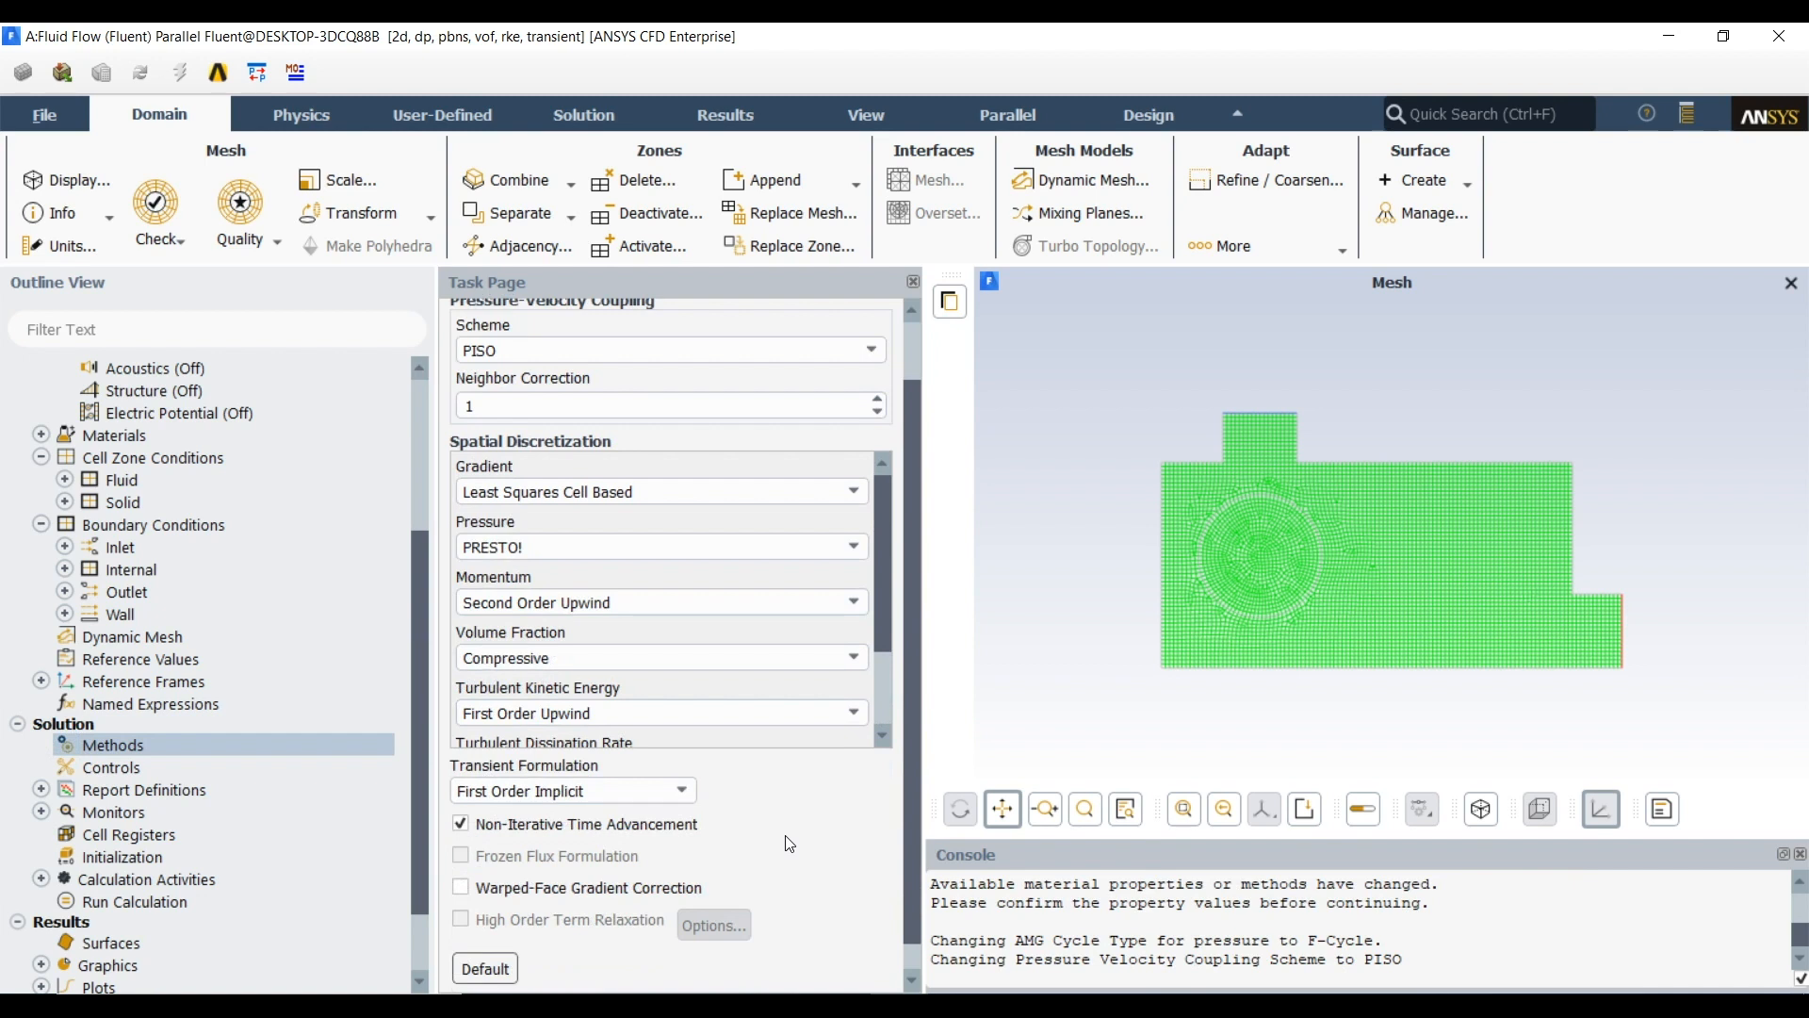
click(671, 761)
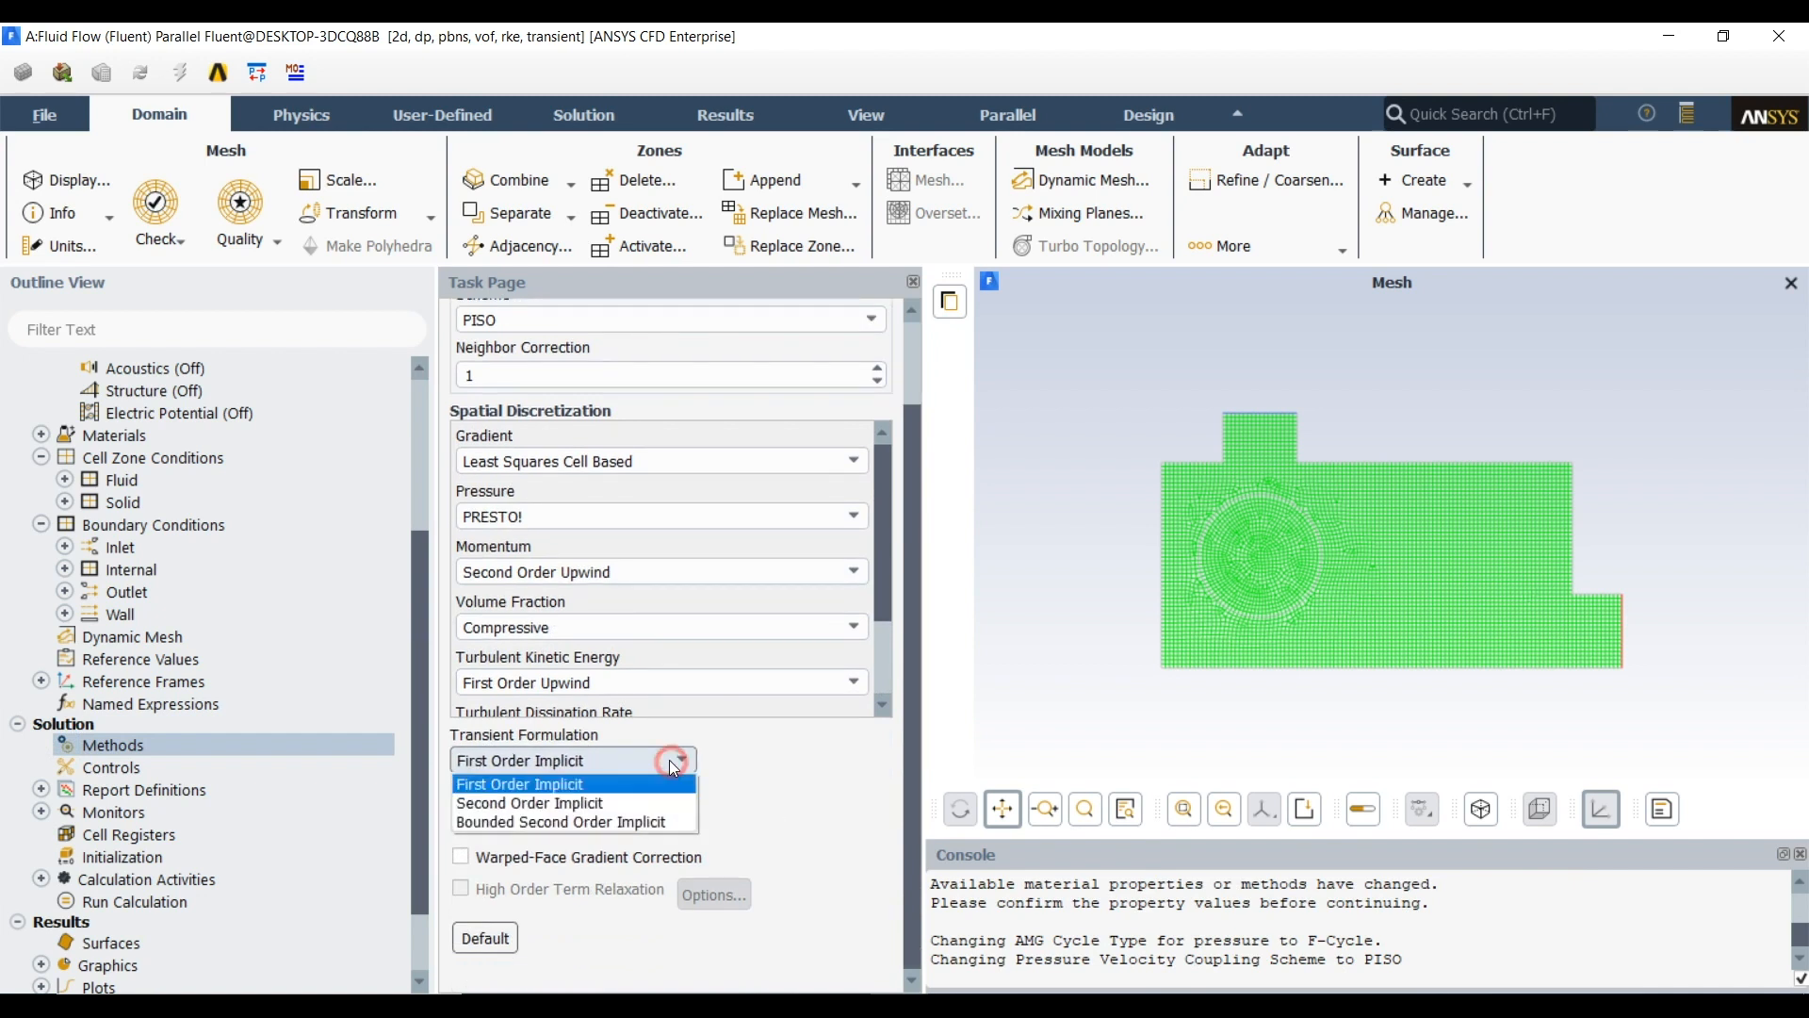
click(606, 823)
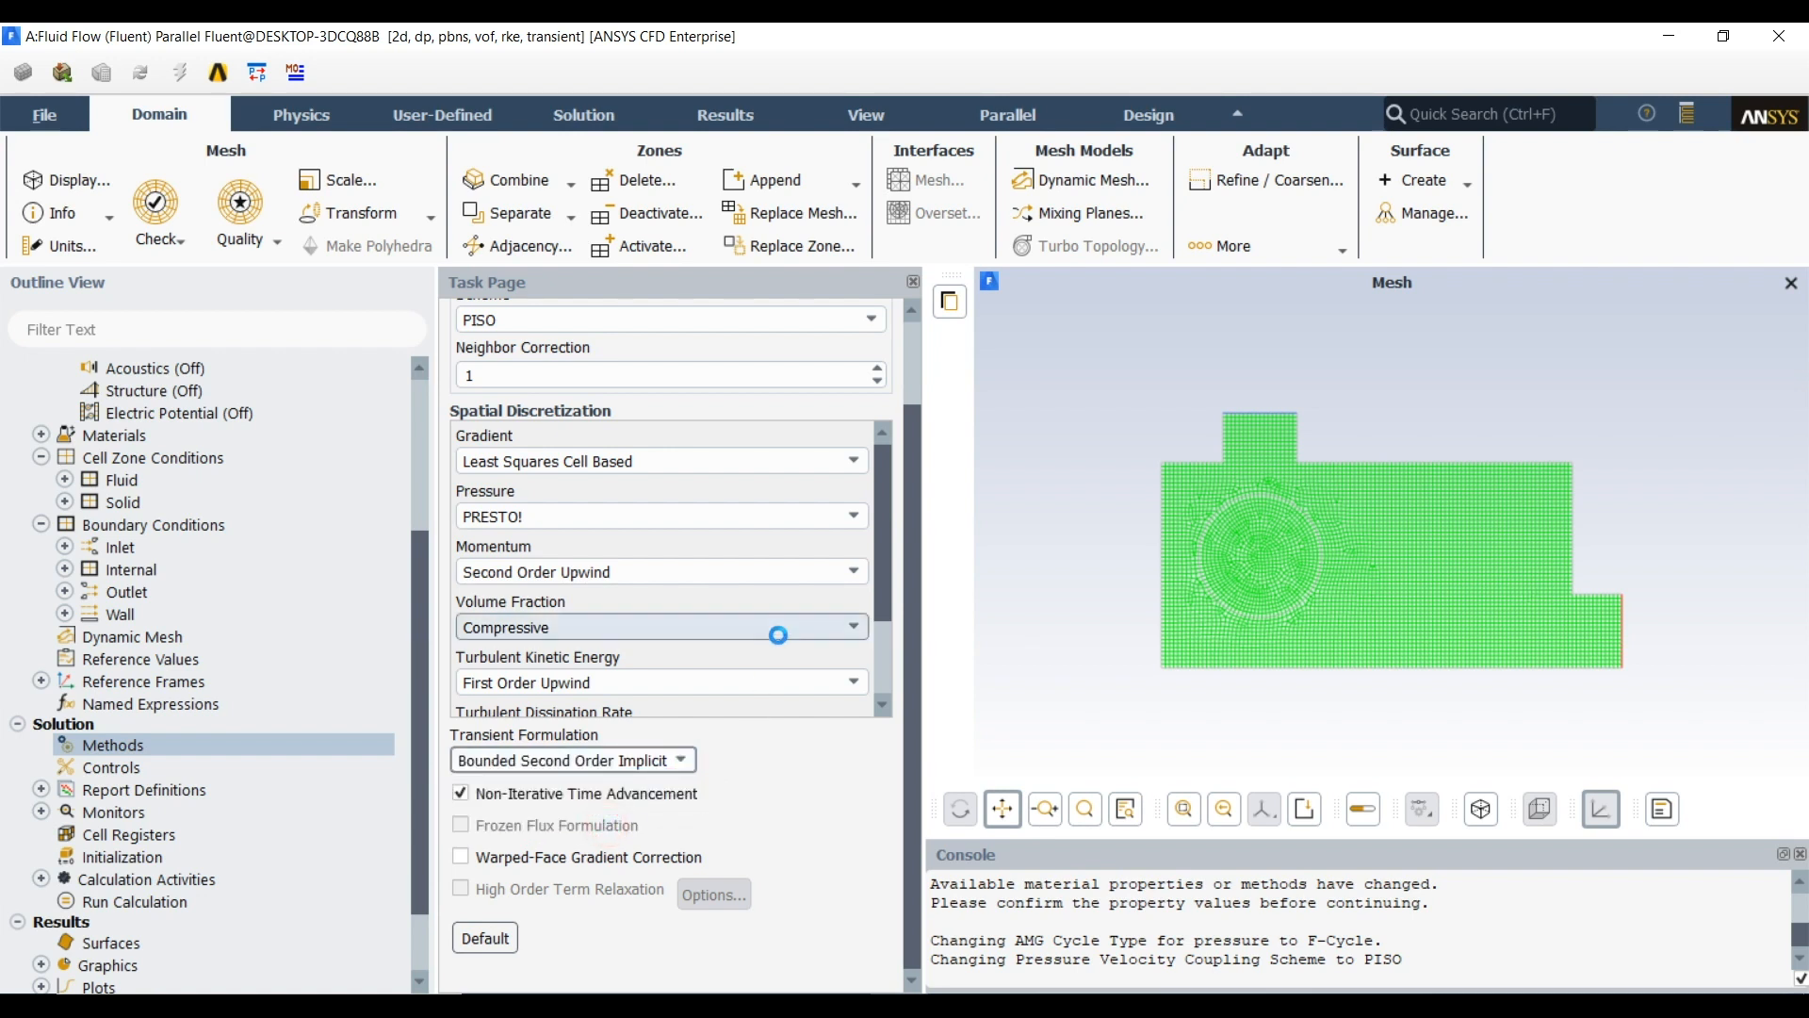
Set the spatial discretization of turbulent kinetic energy and turbulent dissipation rate to Second Order Upwind
scroll(779, 635, down, 3)
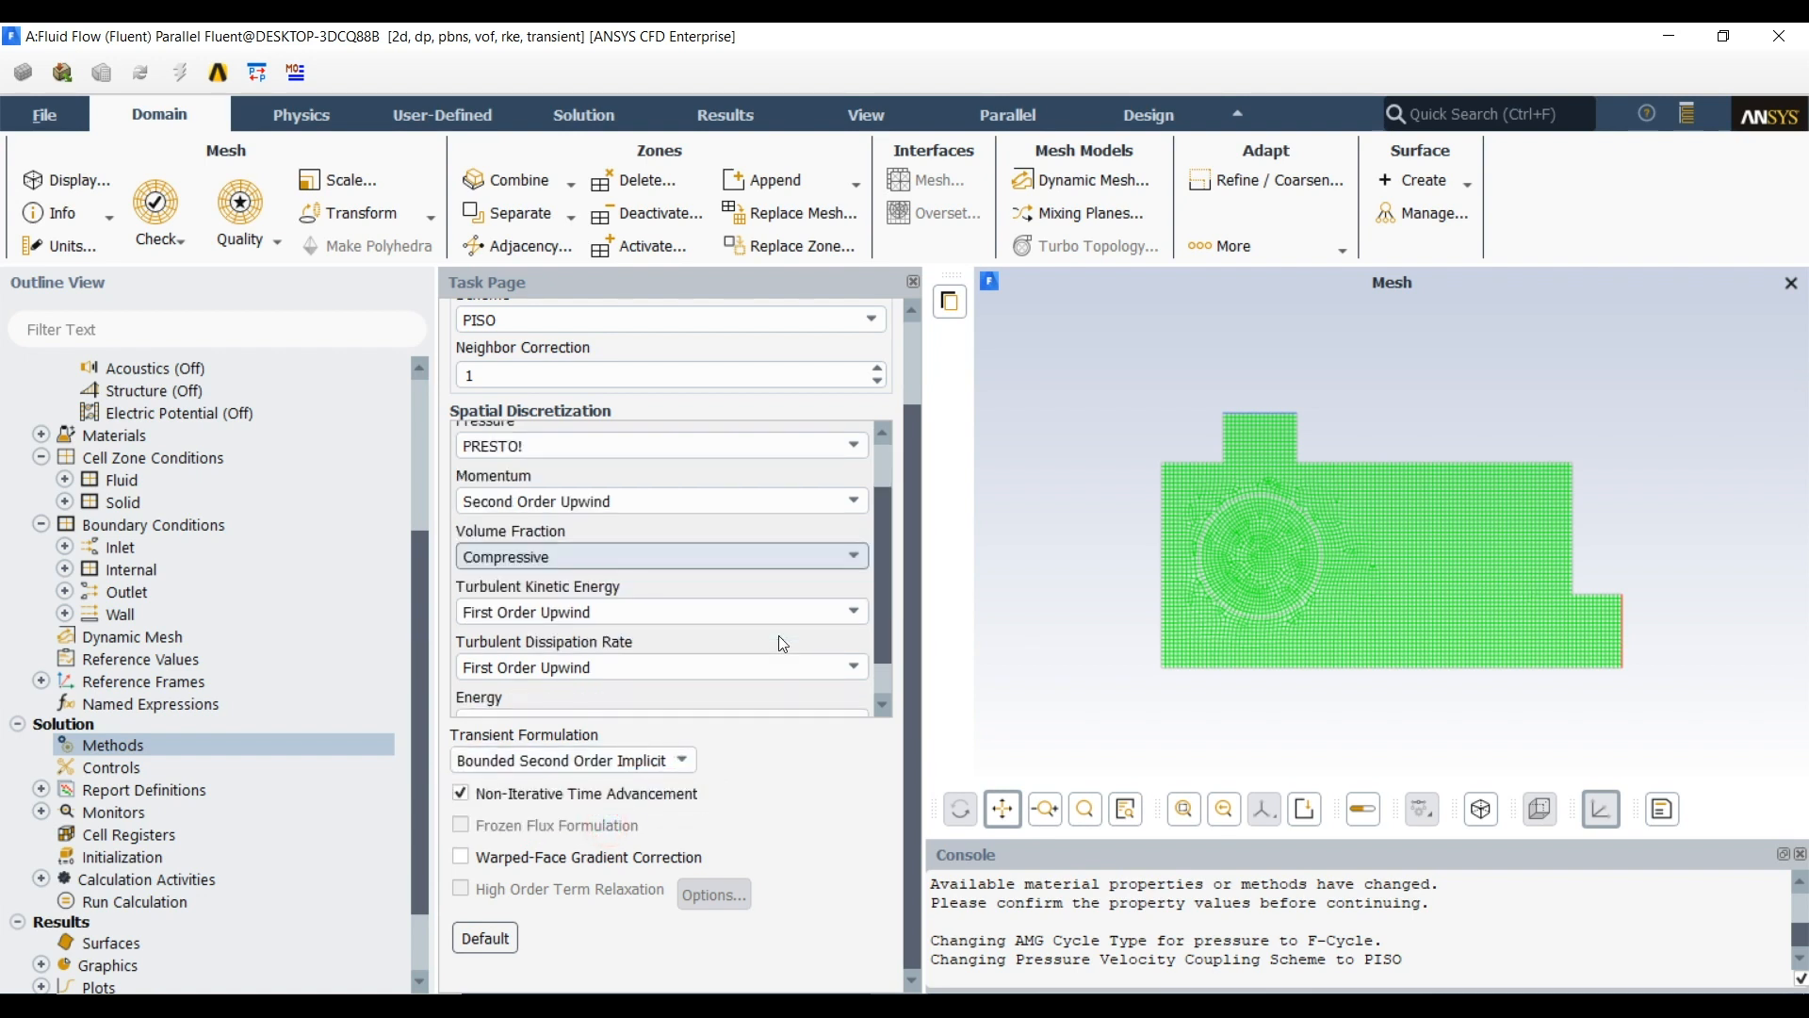
click(619, 565)
click(586, 613)
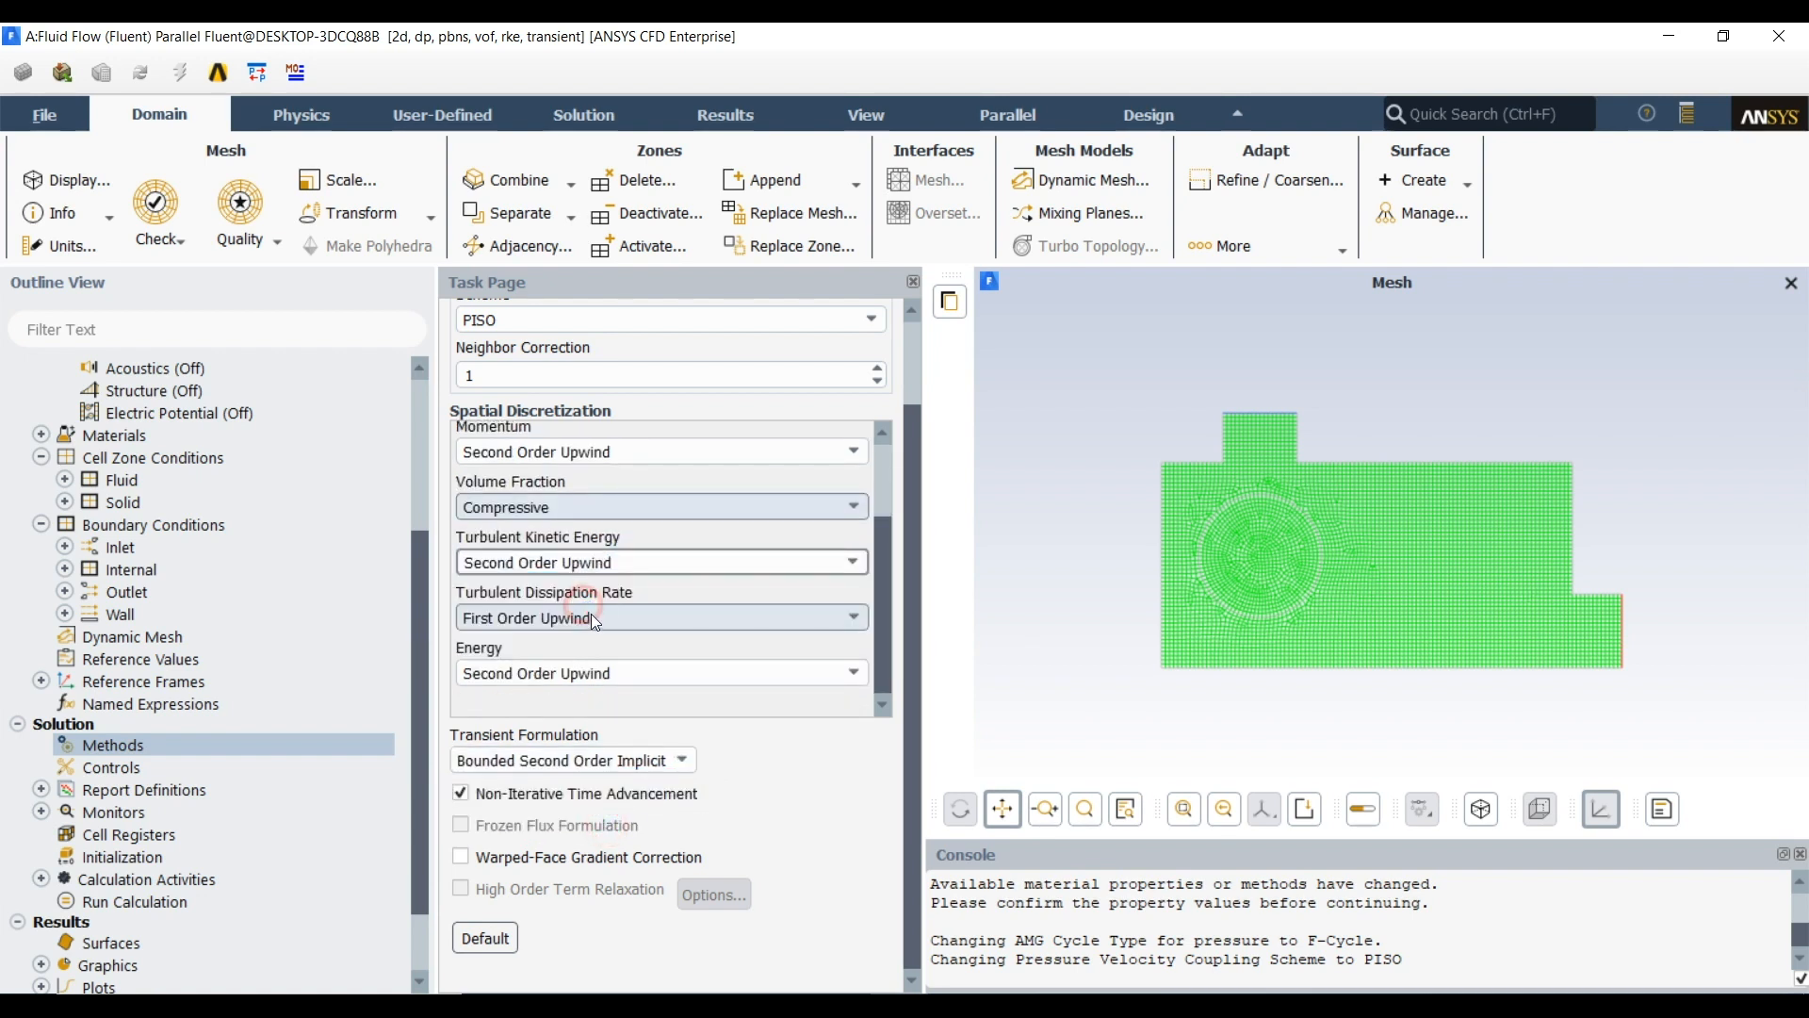
click(585, 616)
click(581, 647)
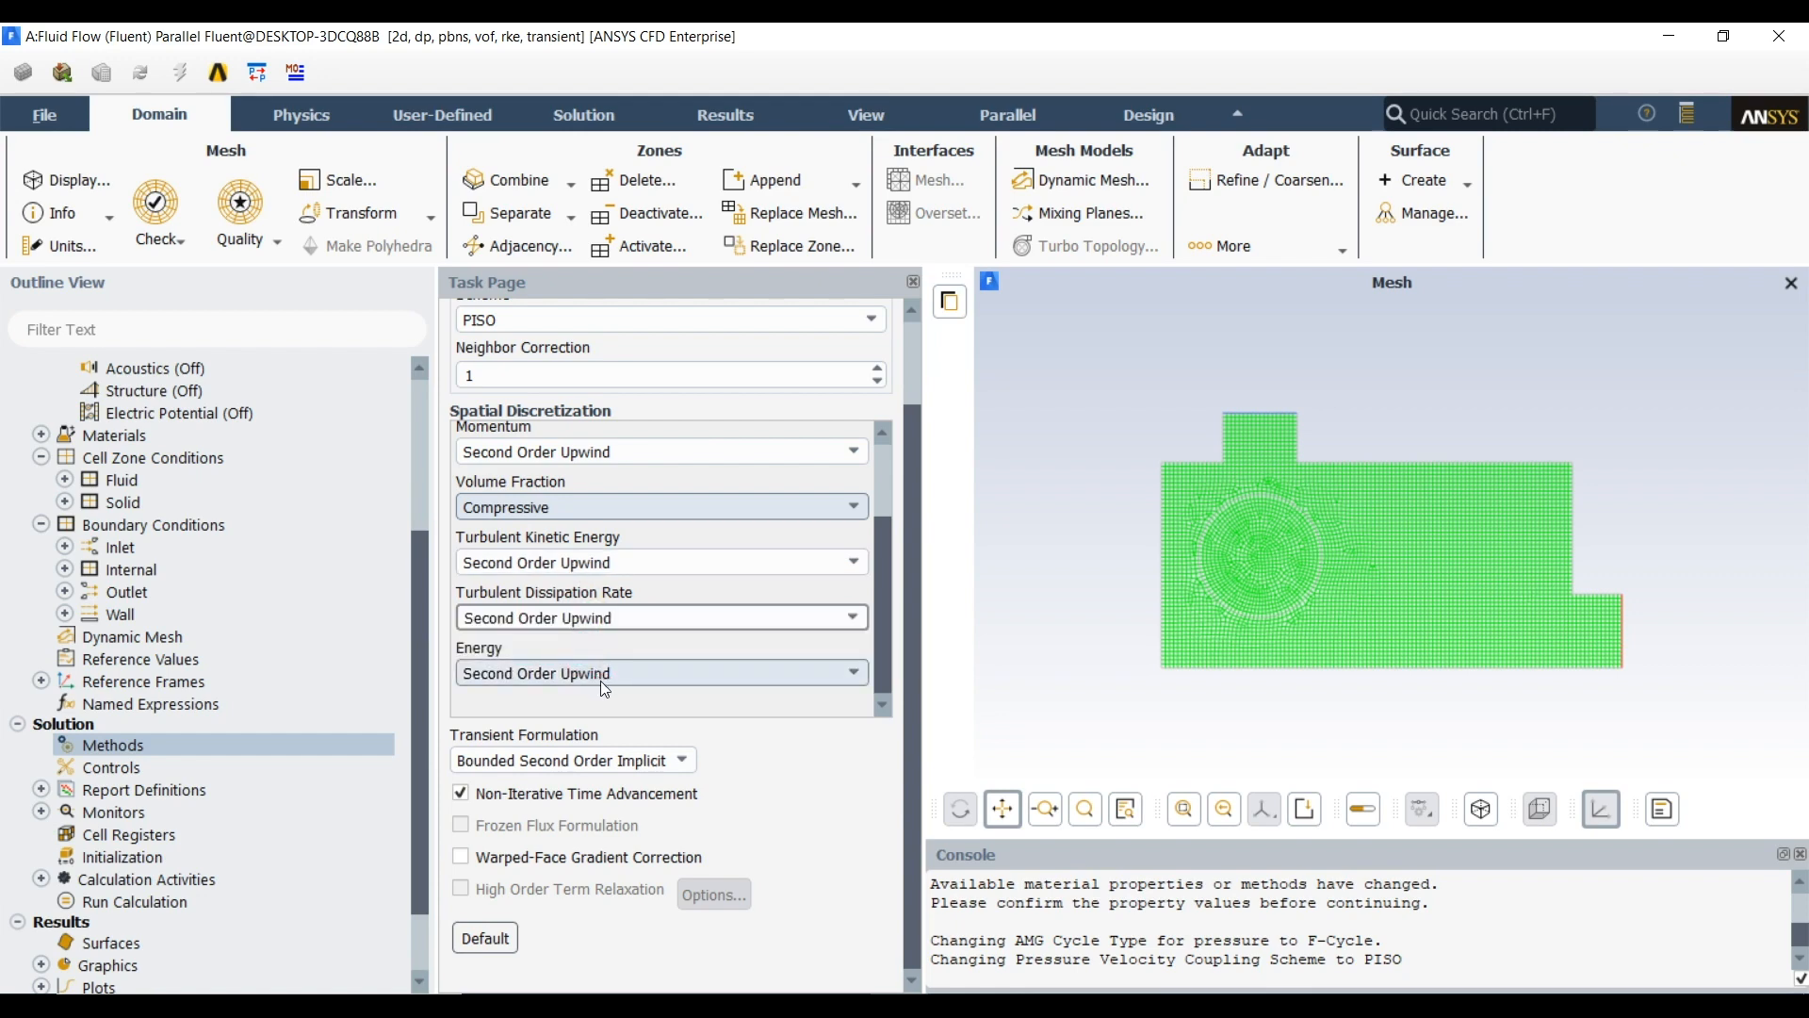
scroll(709, 608, up, 5)
scroll(708, 608, down, 5)
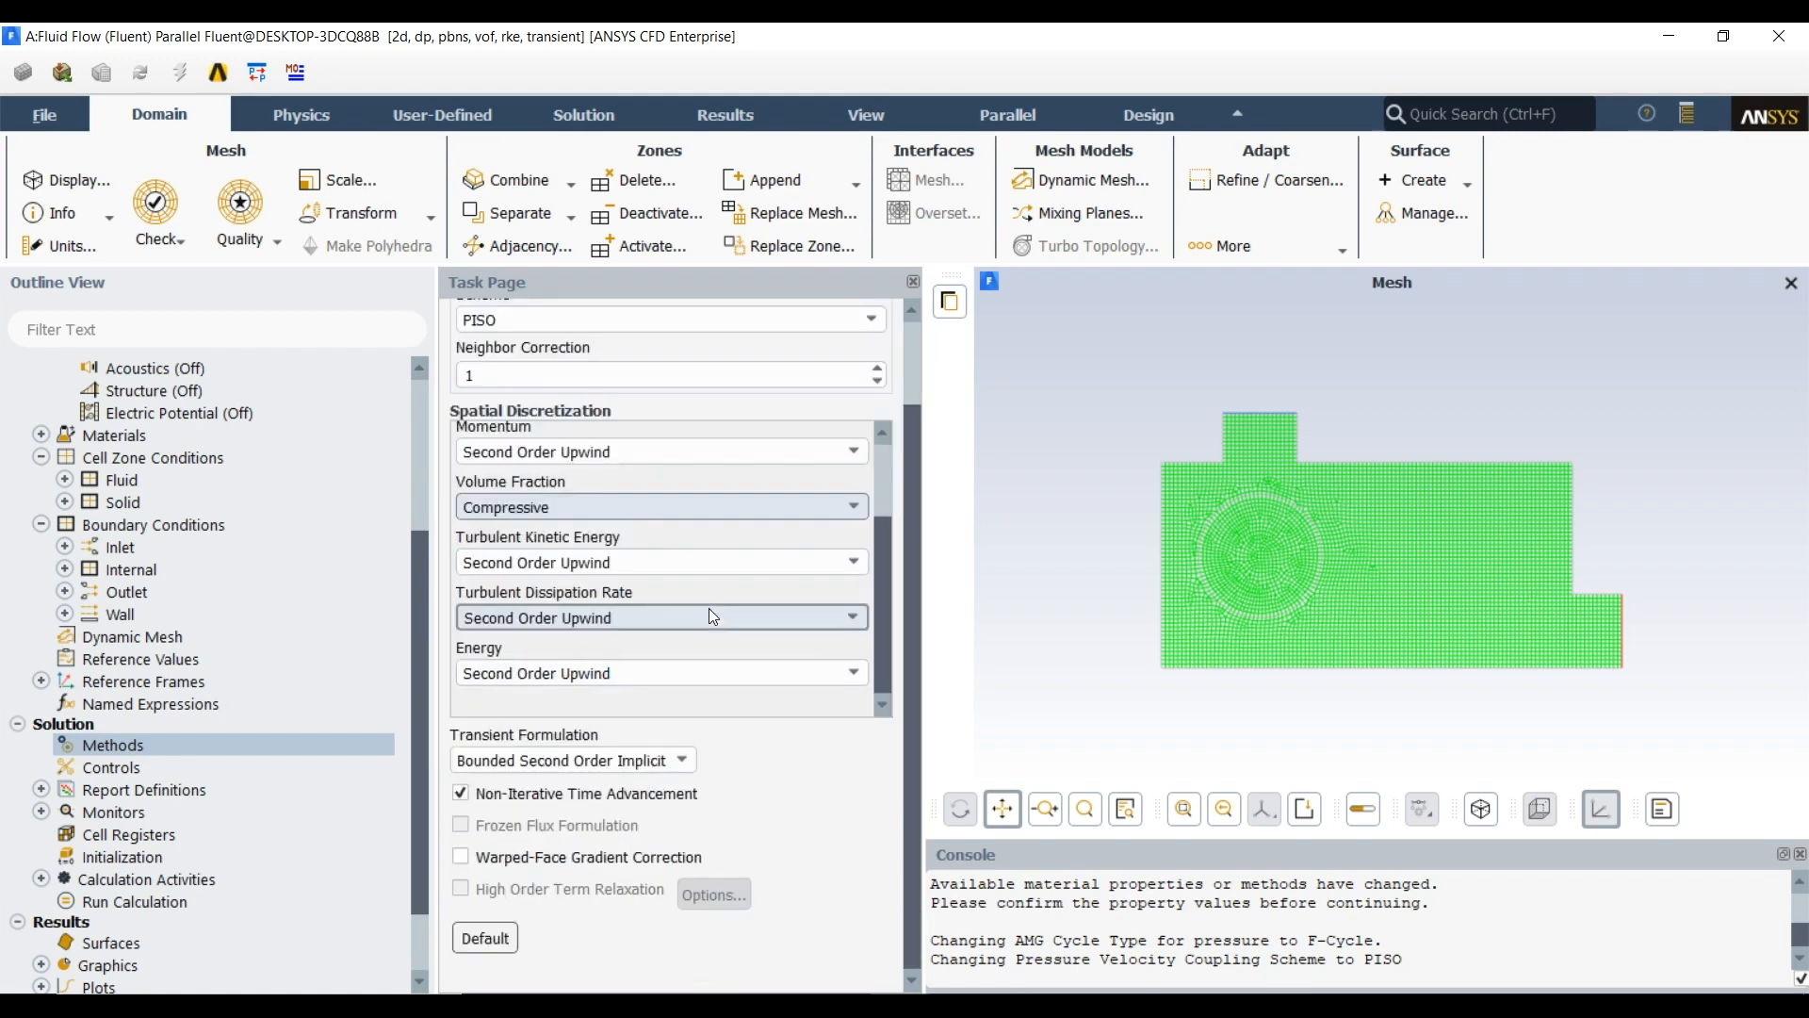
Set the non-iterative solver relaxation factors to 0.2 for pressure and 0.5 for momentum
click(142, 767)
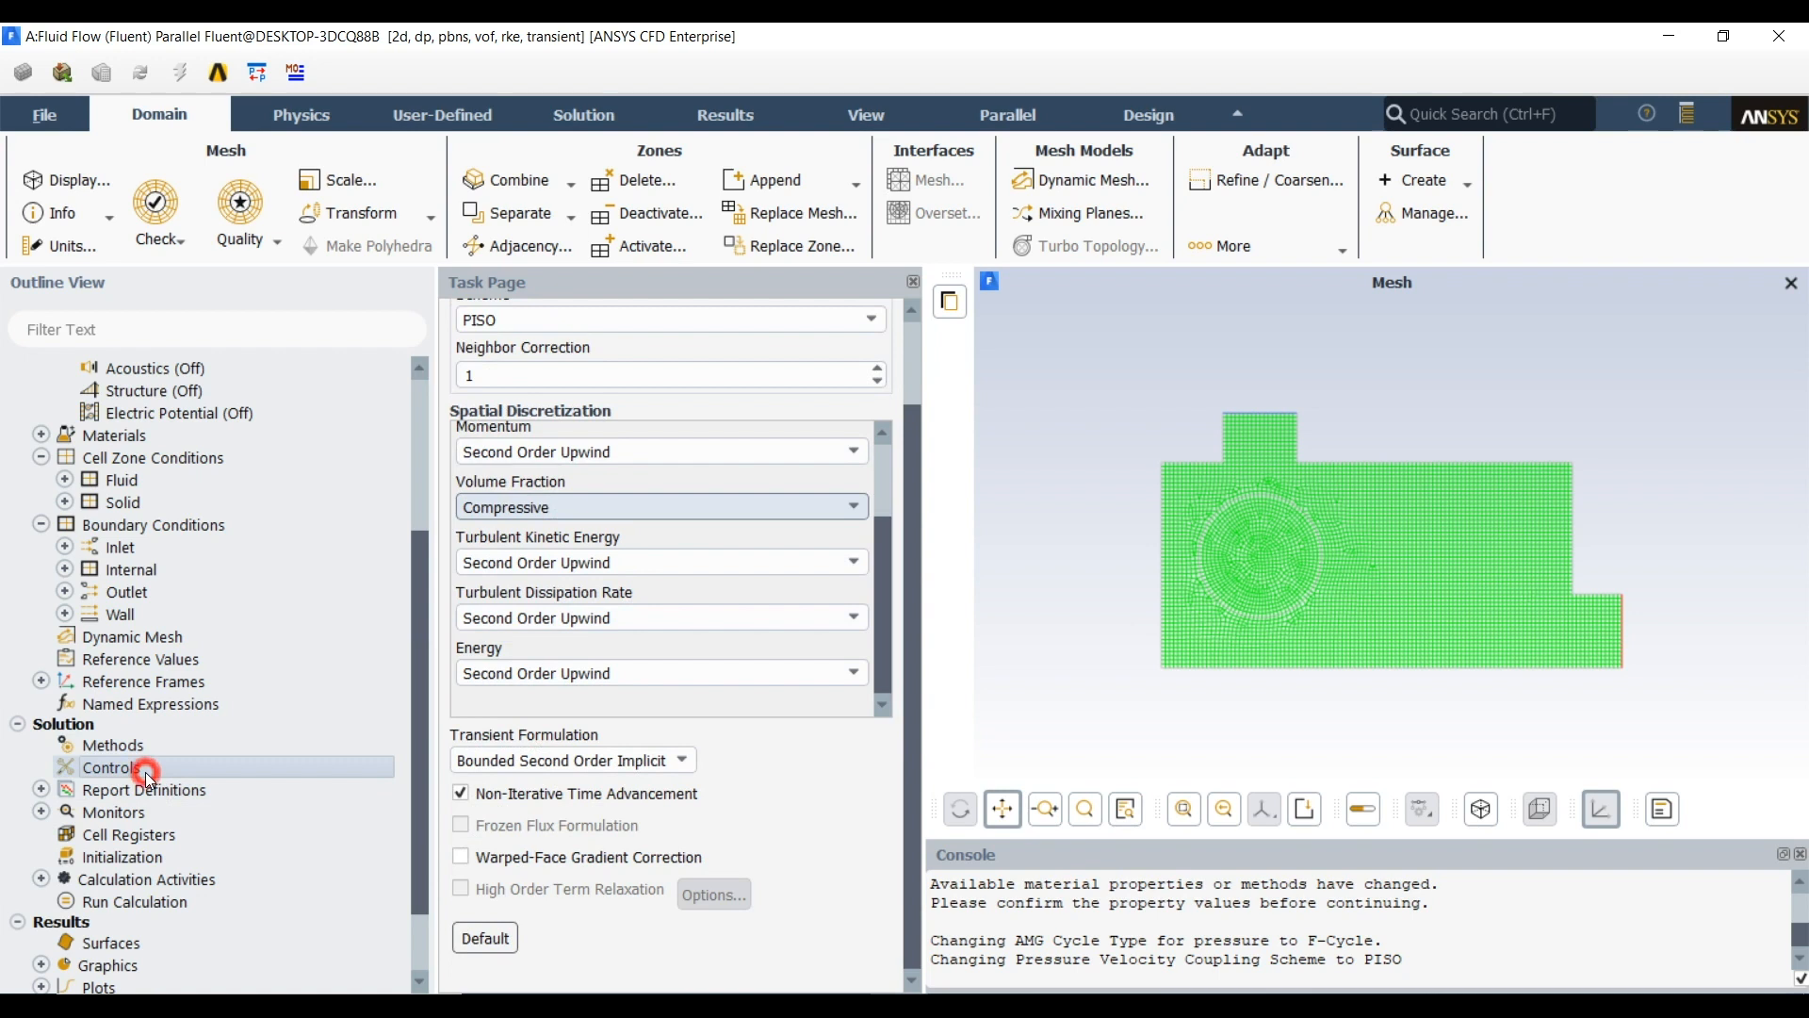
double_click(521, 426)
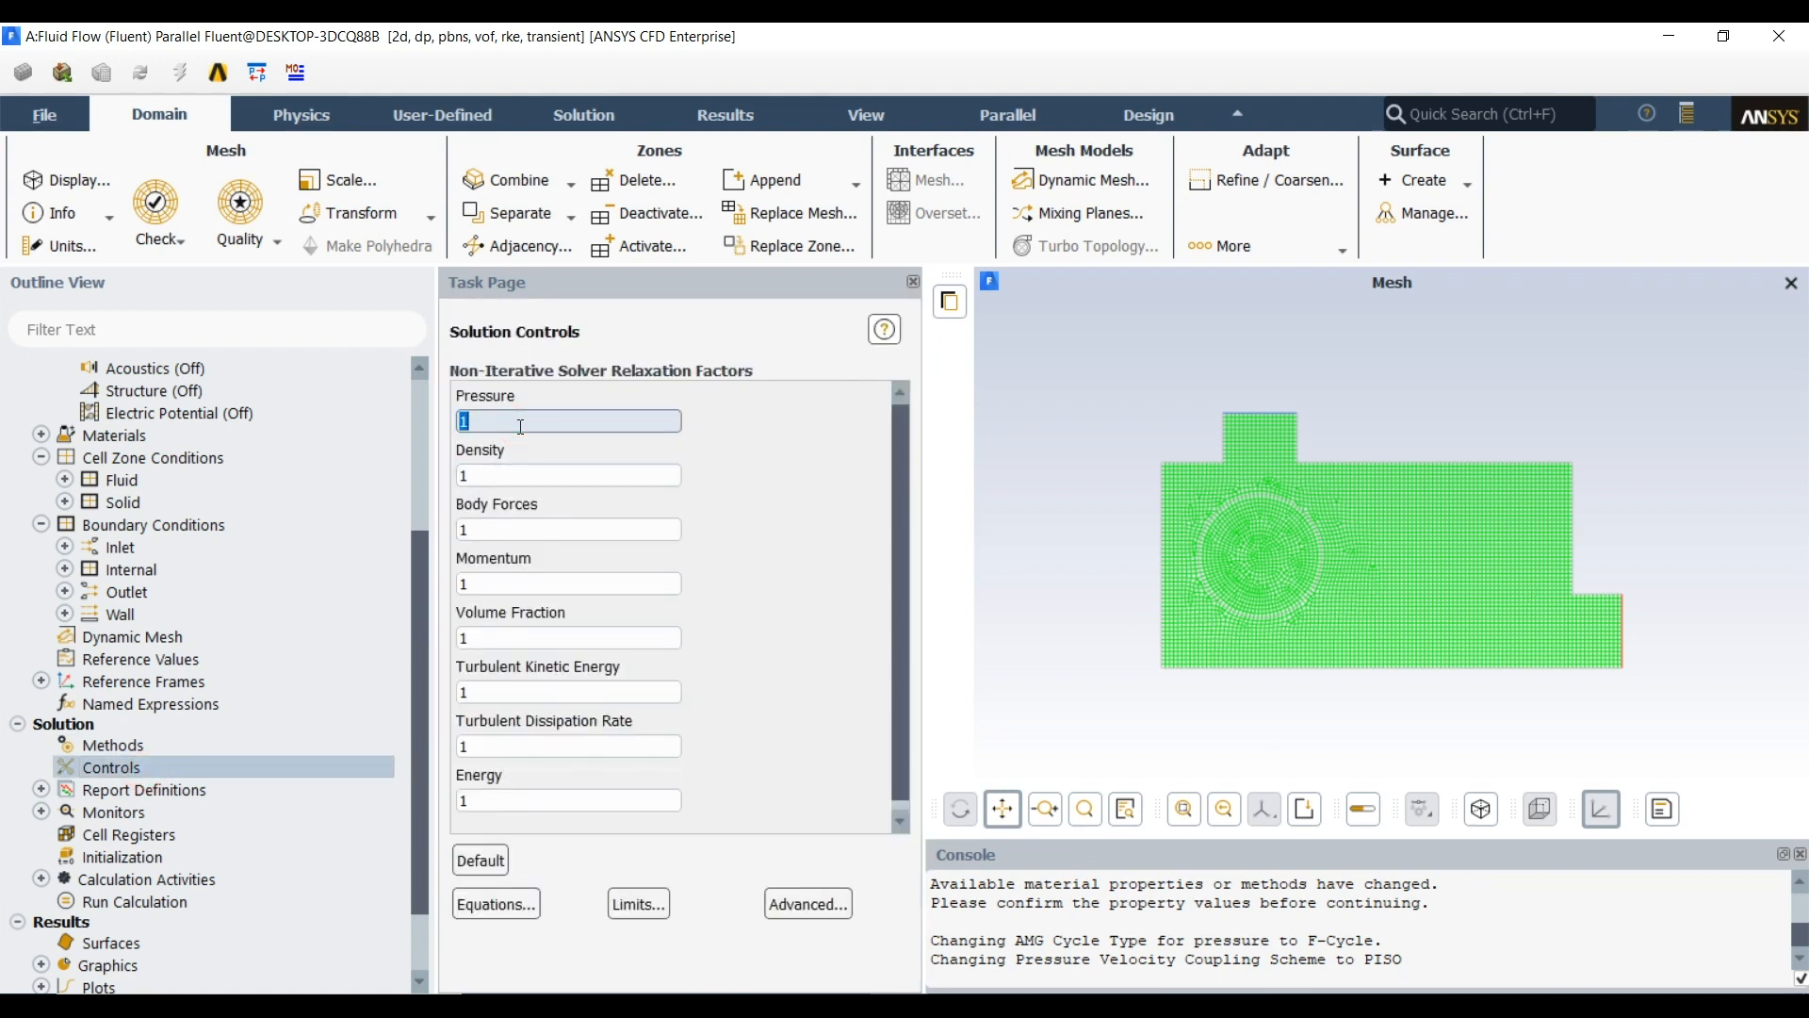
text(0.2)
double_click(549, 524)
double_click(500, 577)
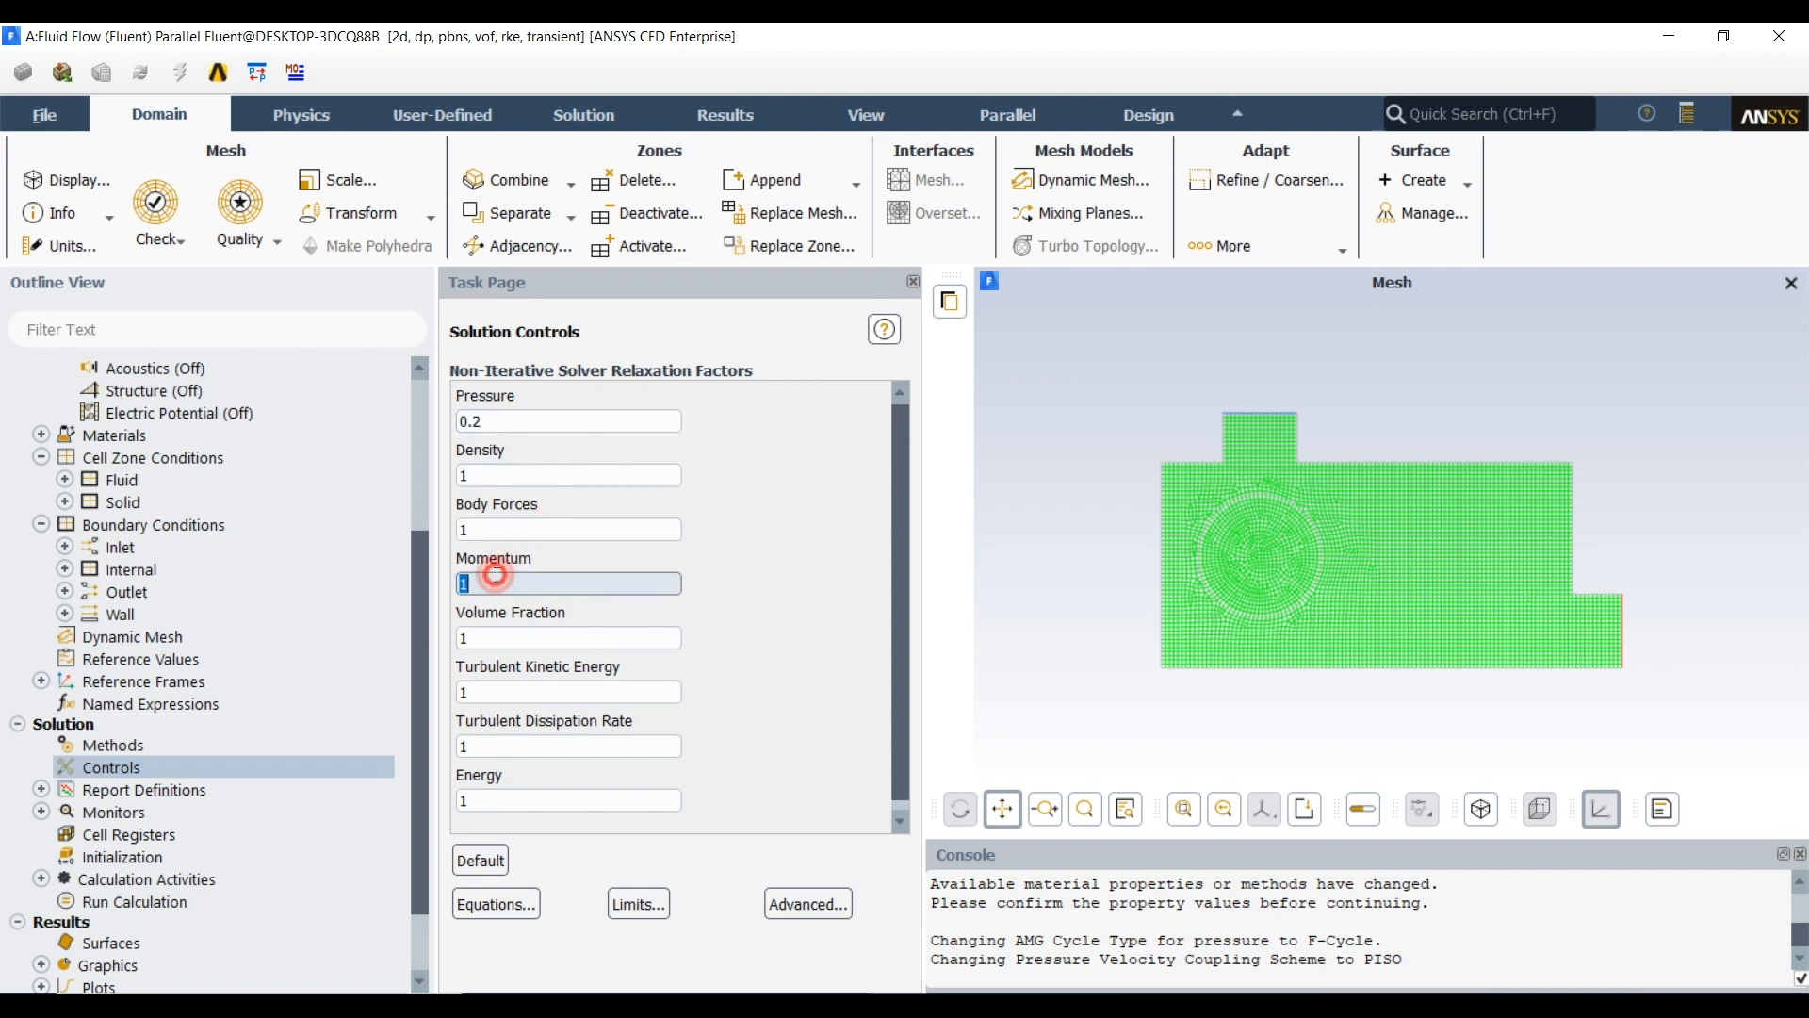
text(0.5)
Set the relaxation factors of turbulent kinetic energy and turbulent dissipation rate to 0.5
double_click(497, 692)
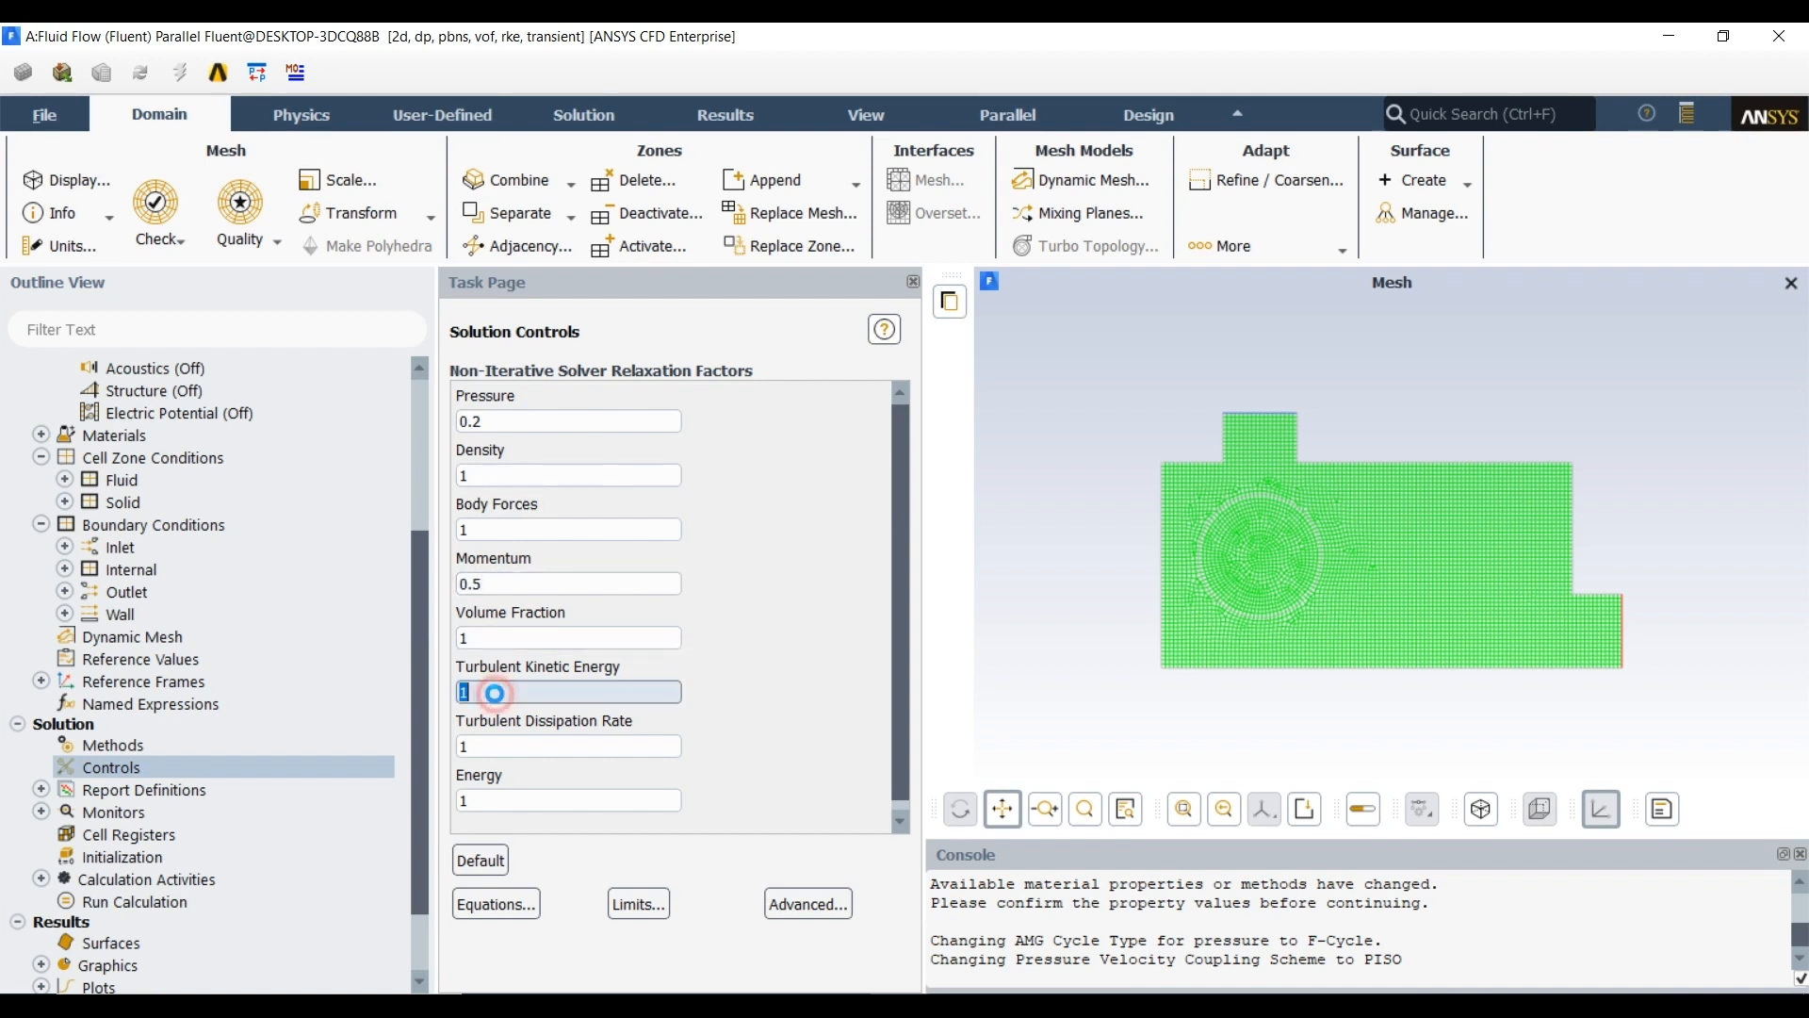
text(0.5)
click(506, 745)
key(BackSpace)
text(0.5)
click(669, 694)
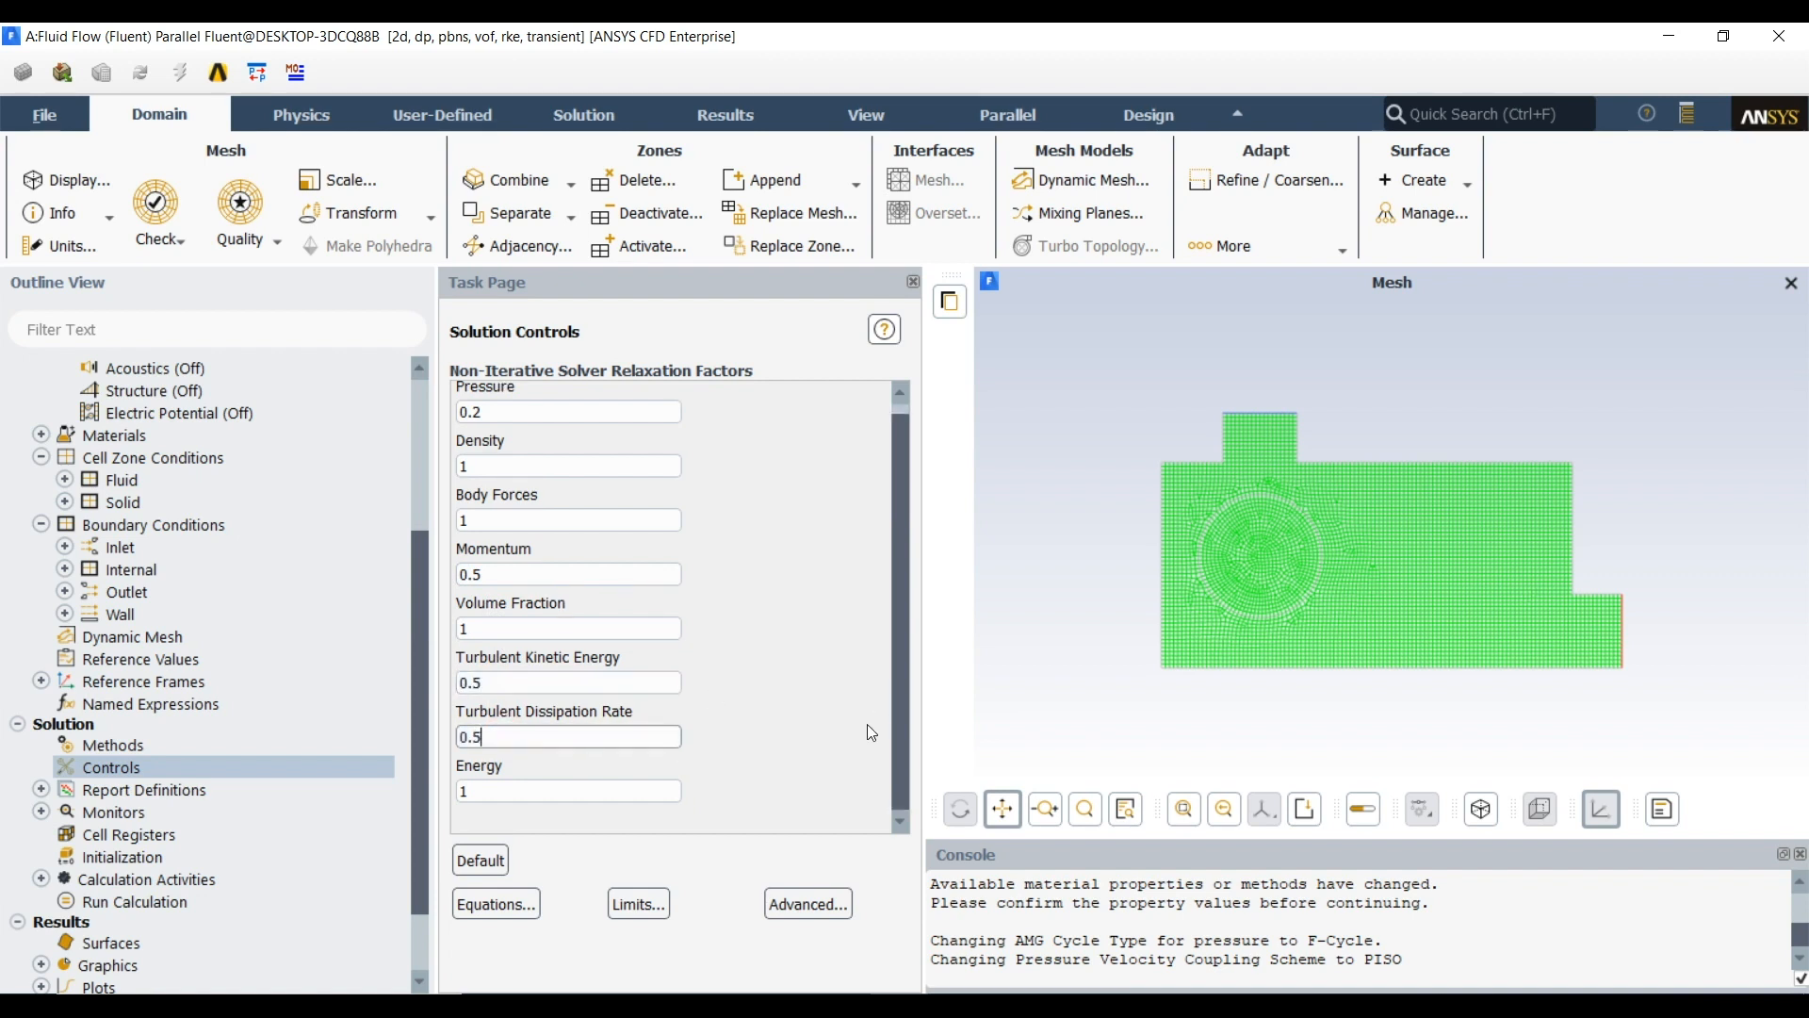
In the advanced expert solution controls, set the maximum corrections for momentum and volume fraction to 7
click(809, 904)
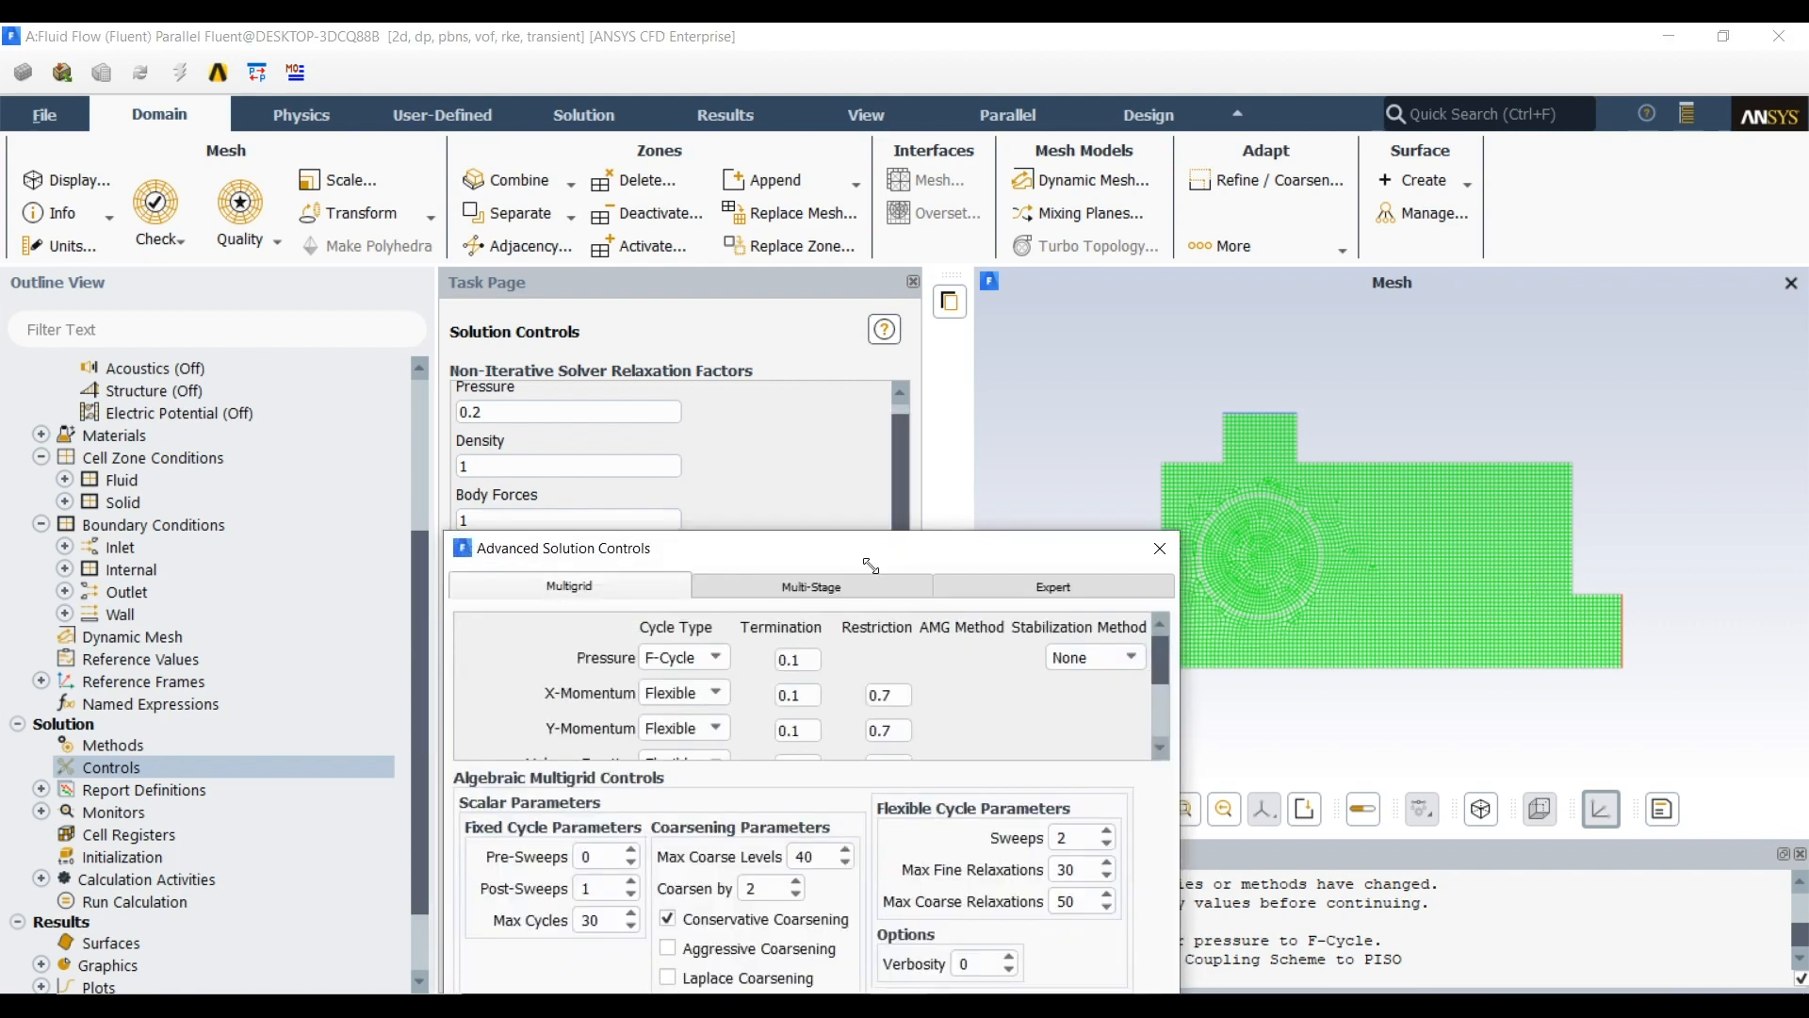
drag(874, 556, 821, 200)
click(998, 230)
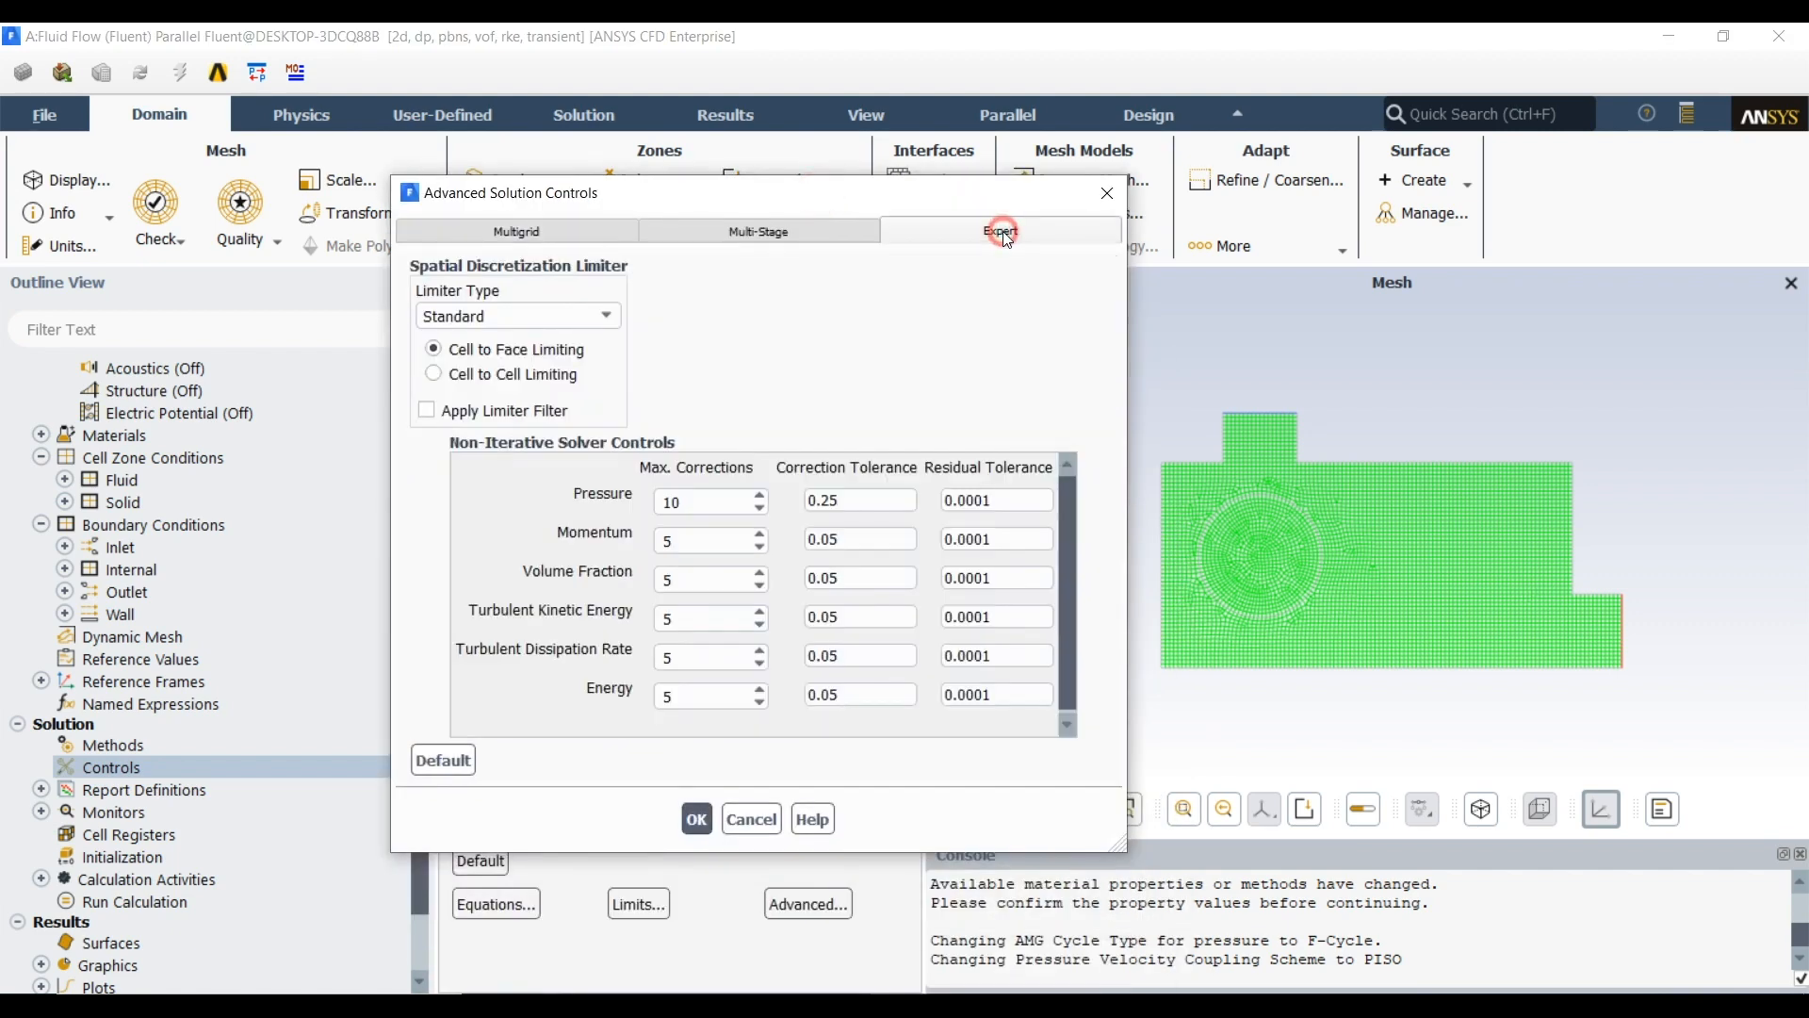
double_click(713, 538)
text(7)
double_click(688, 578)
text(7)
Set the maximum corrections for turbulent kinetic energy, turbulent dissipation rate and energy to 7 and apply the advanced solution controls
click(671, 622)
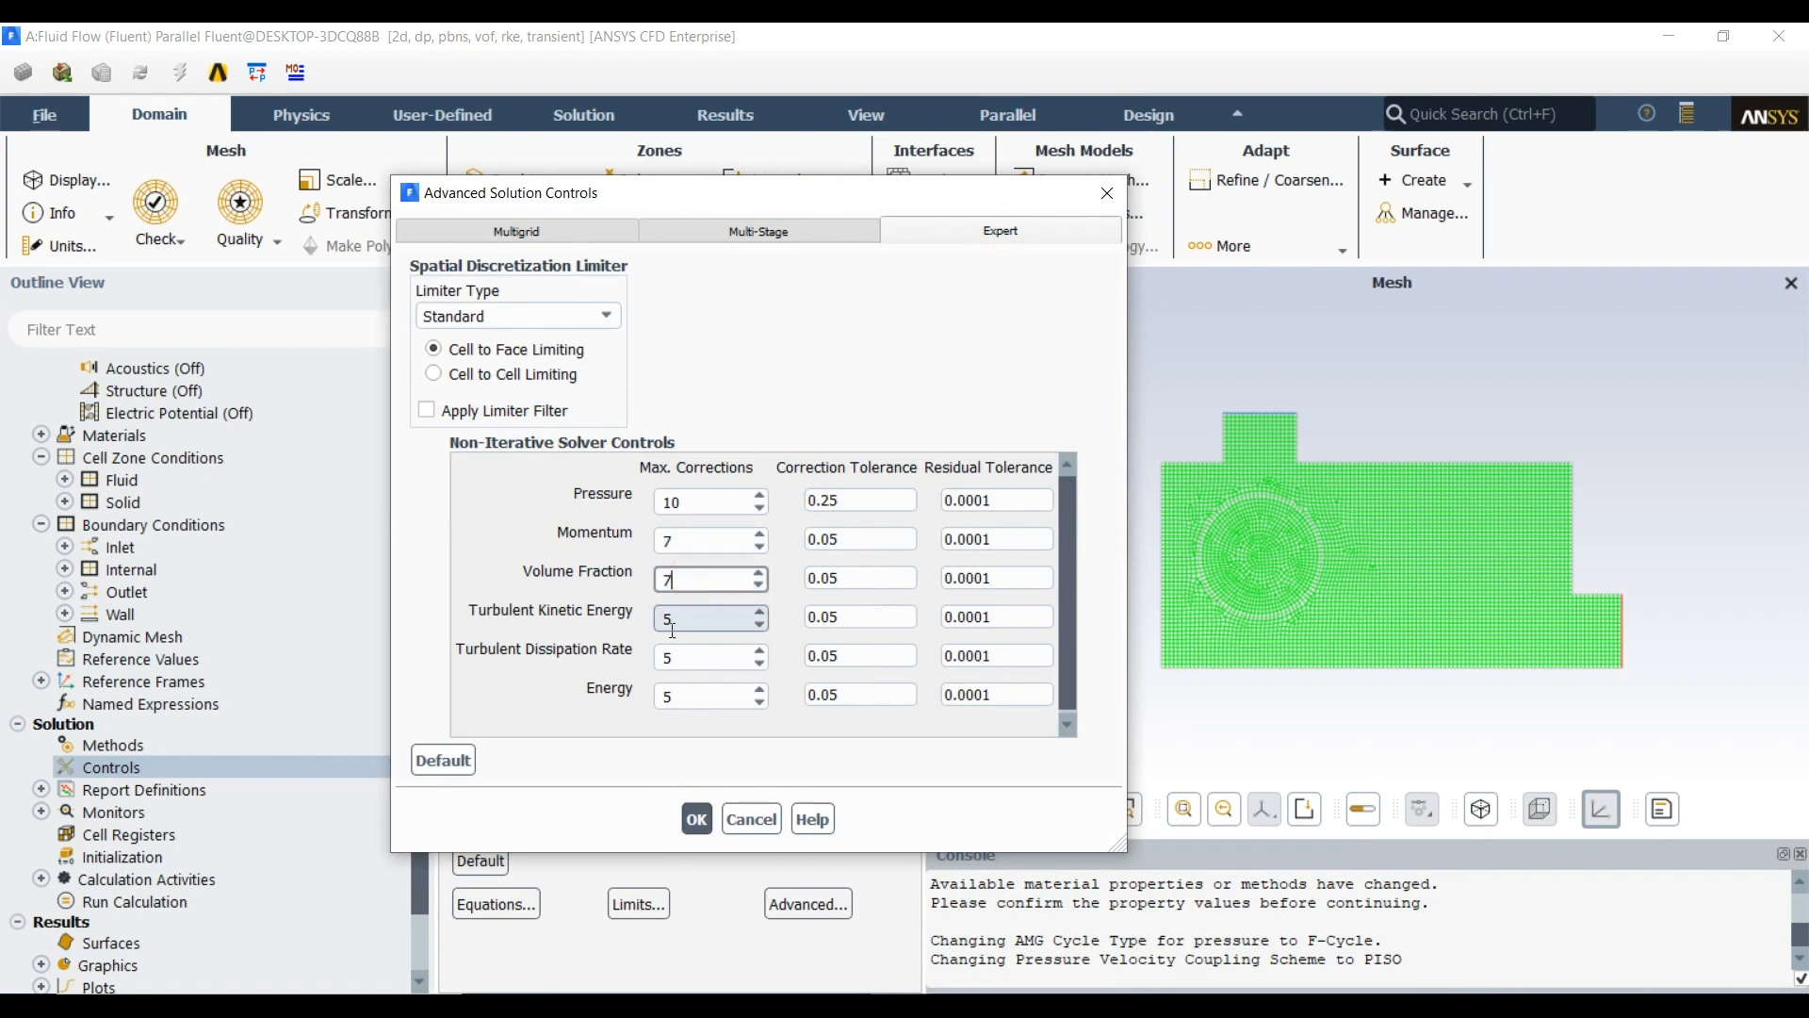
text(7)
double_click(673, 655)
text(7)
double_click(679, 697)
text(7)
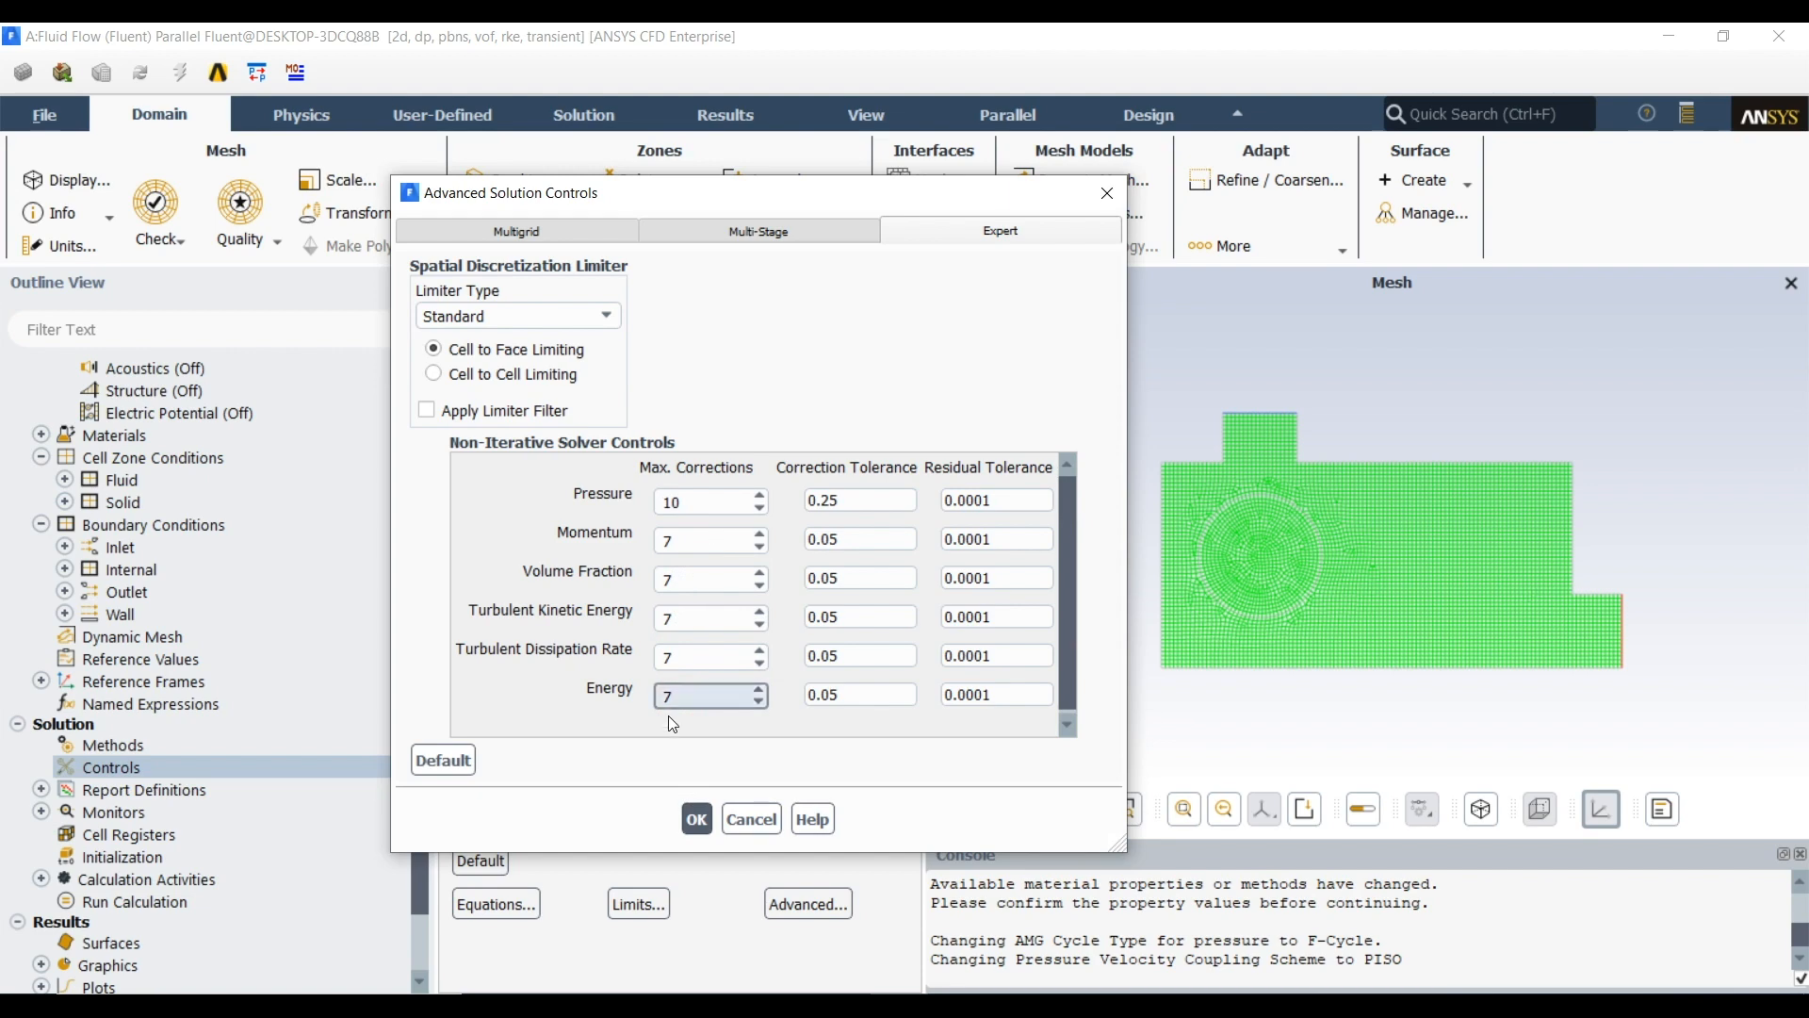
click(696, 818)
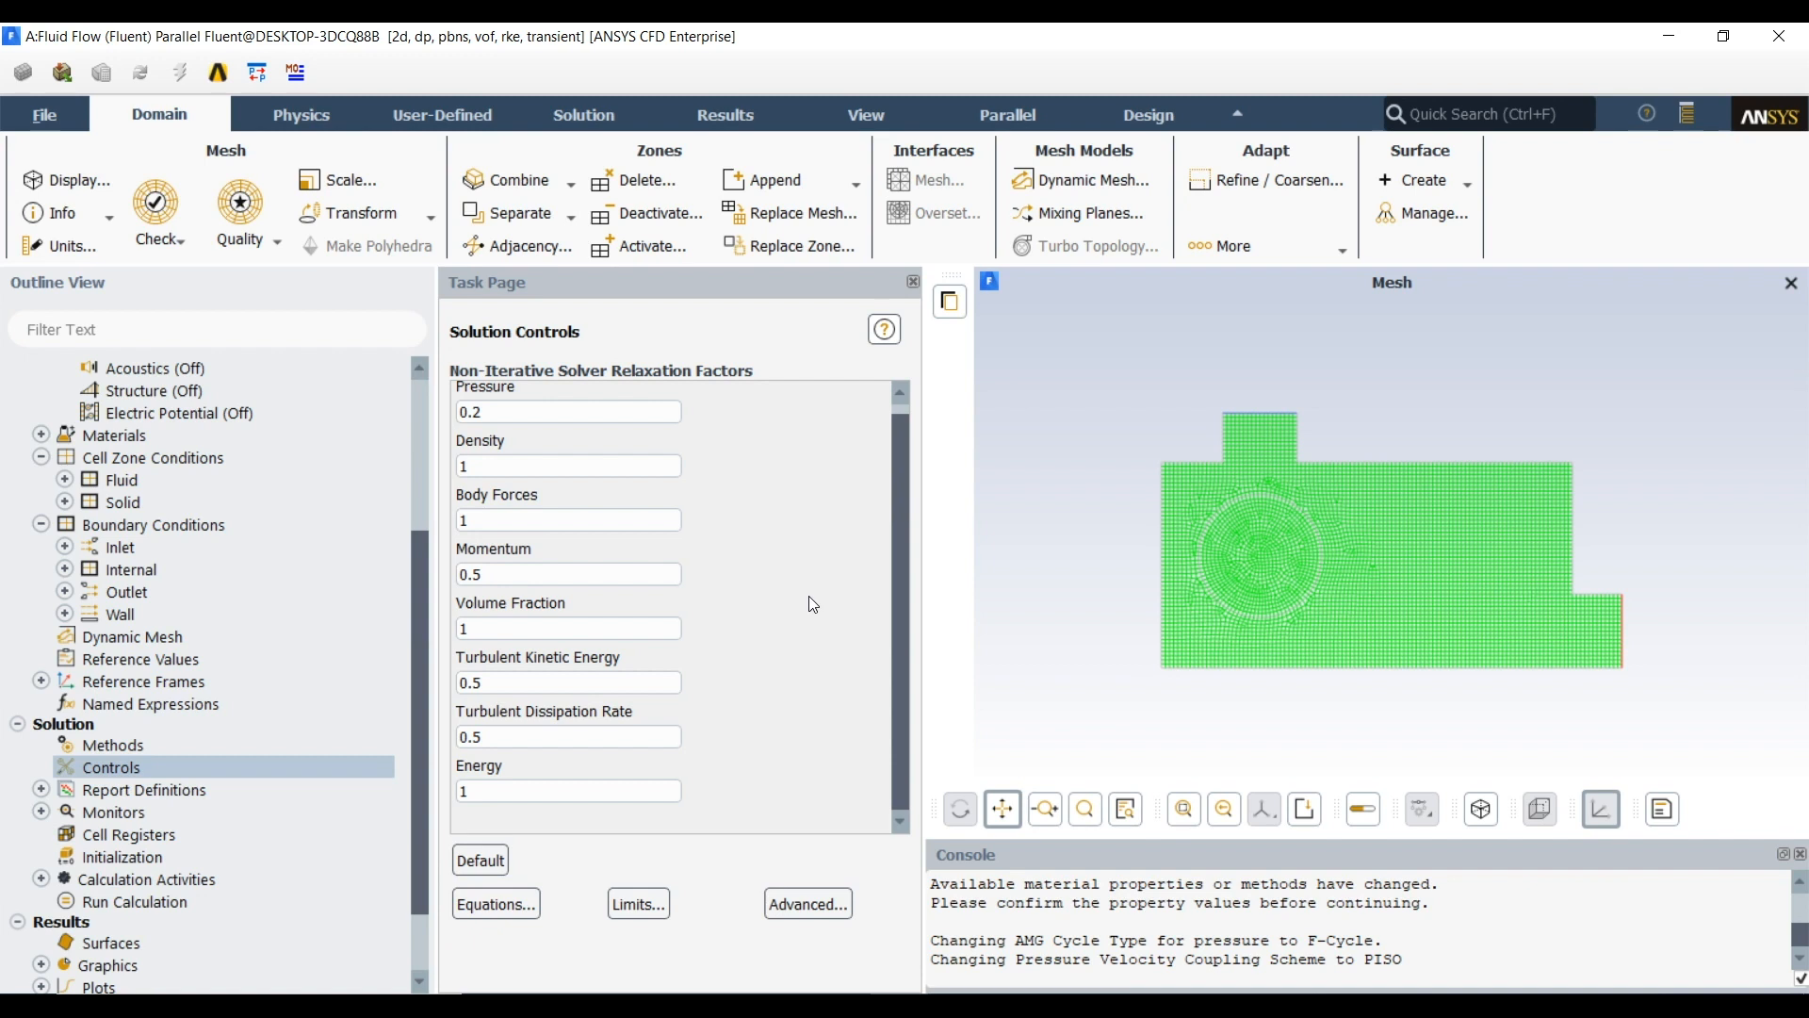
scroll(809, 596, up, 1)
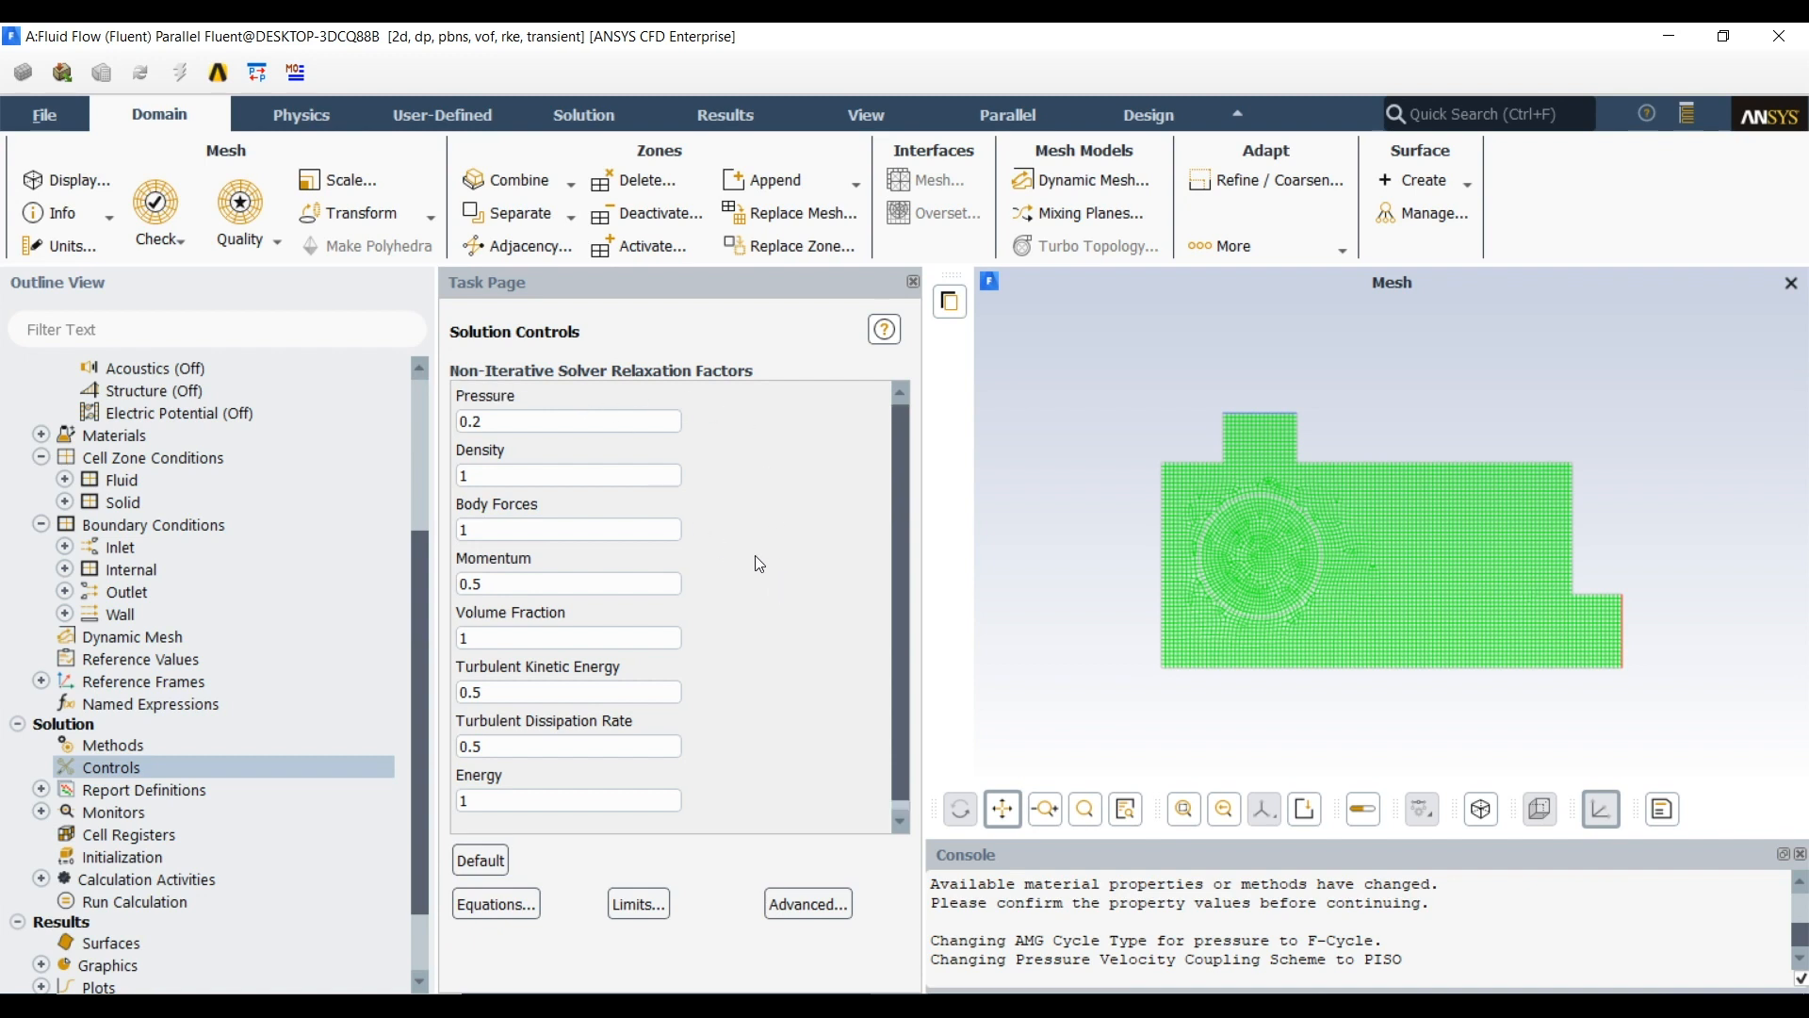
scroll(710, 570, down, 1)
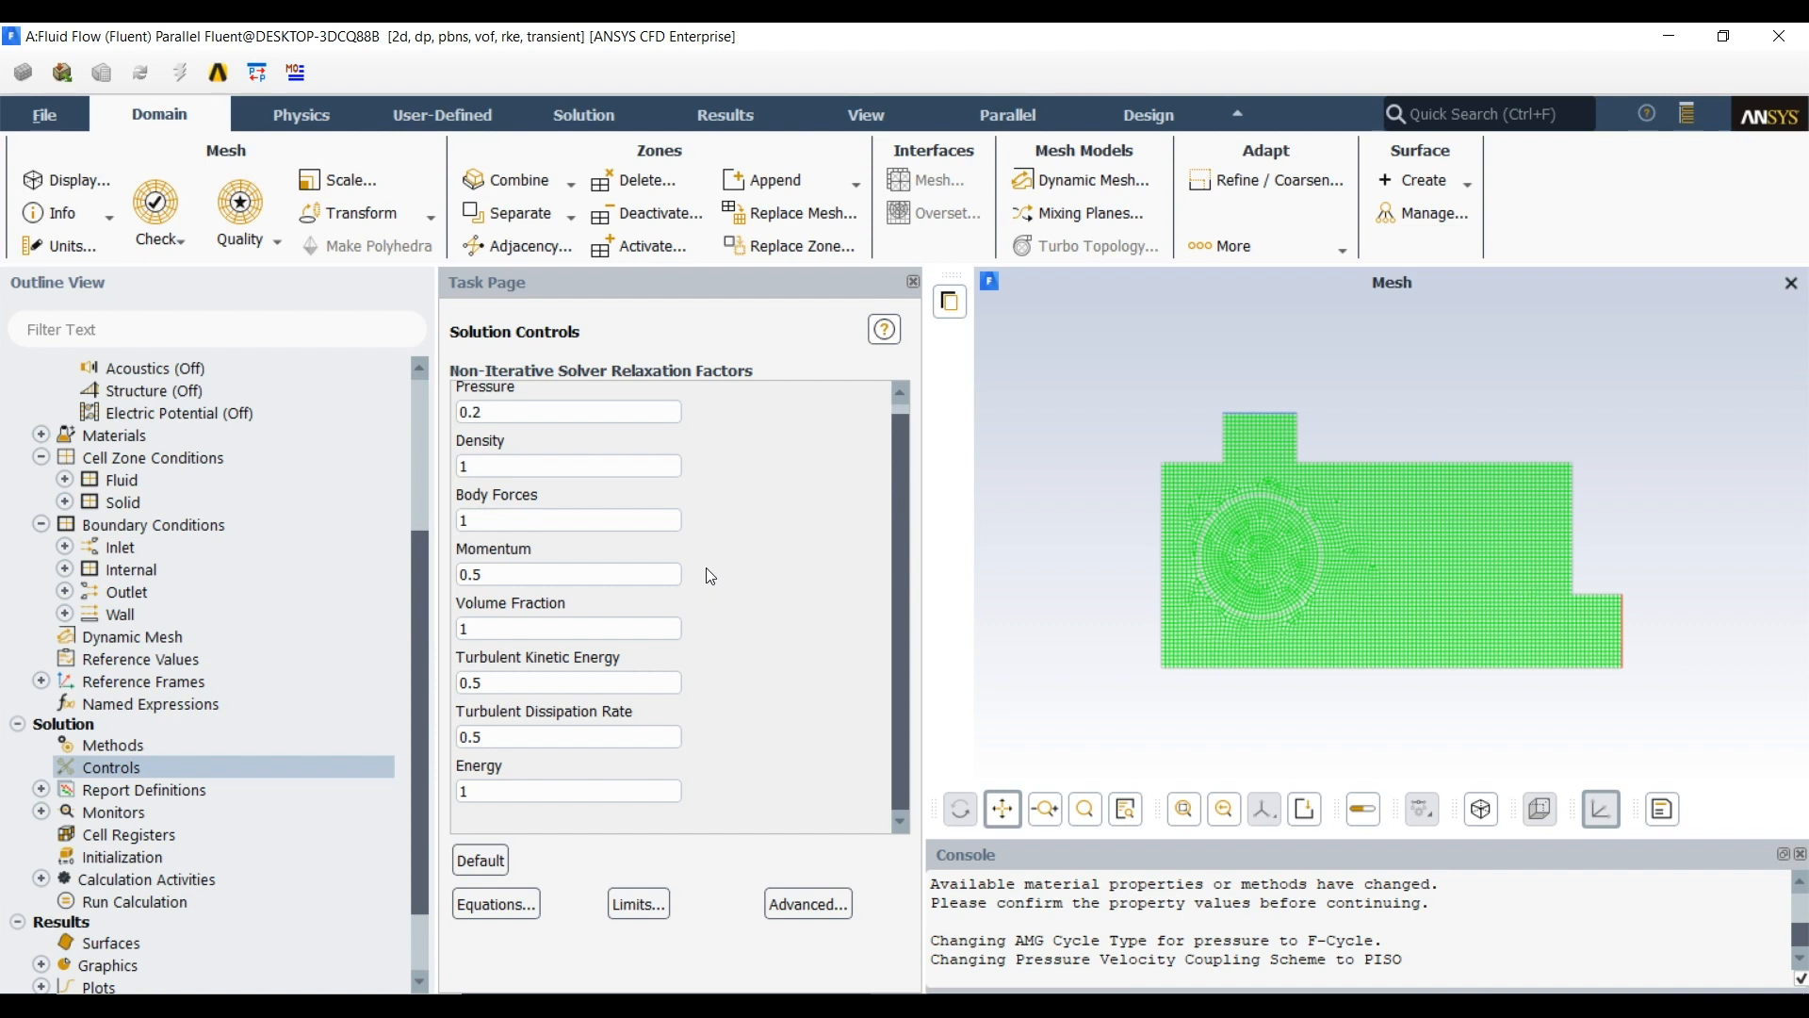
scroll(709, 582, up, 1)
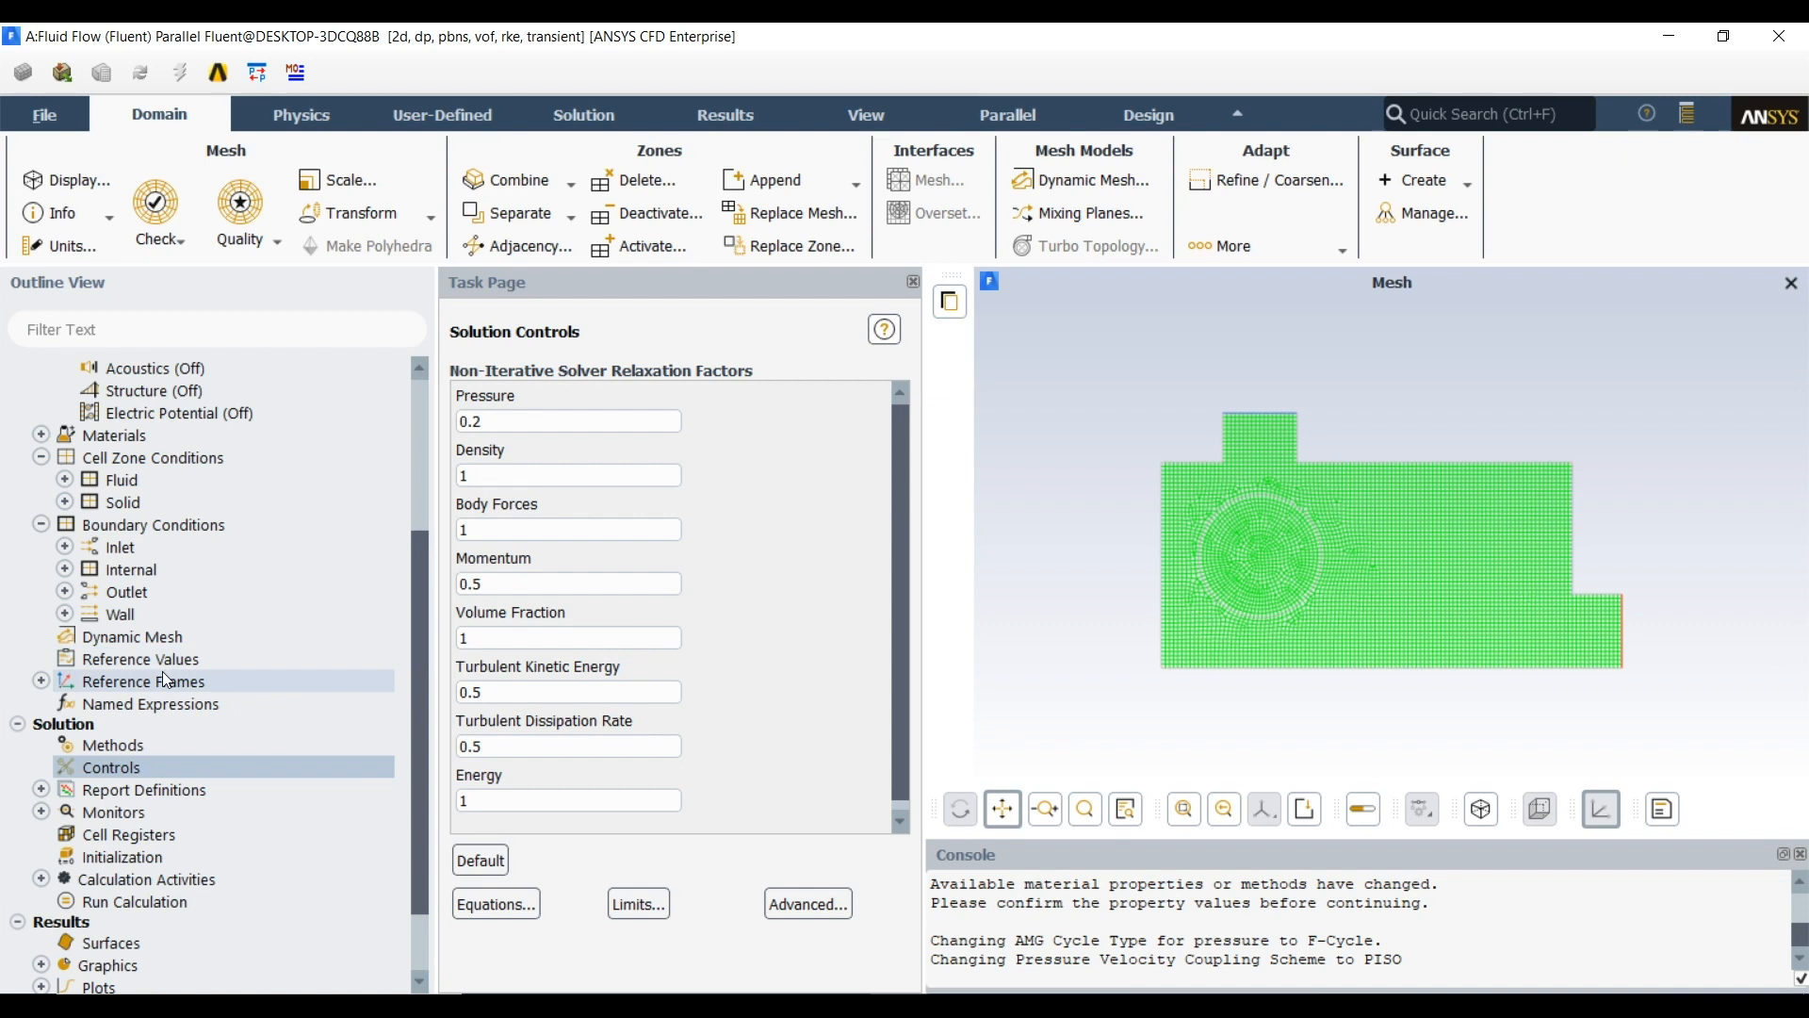
Start a new surface report definition of the area-weighted average type
click(40, 789)
scroll(207, 736, down, 3)
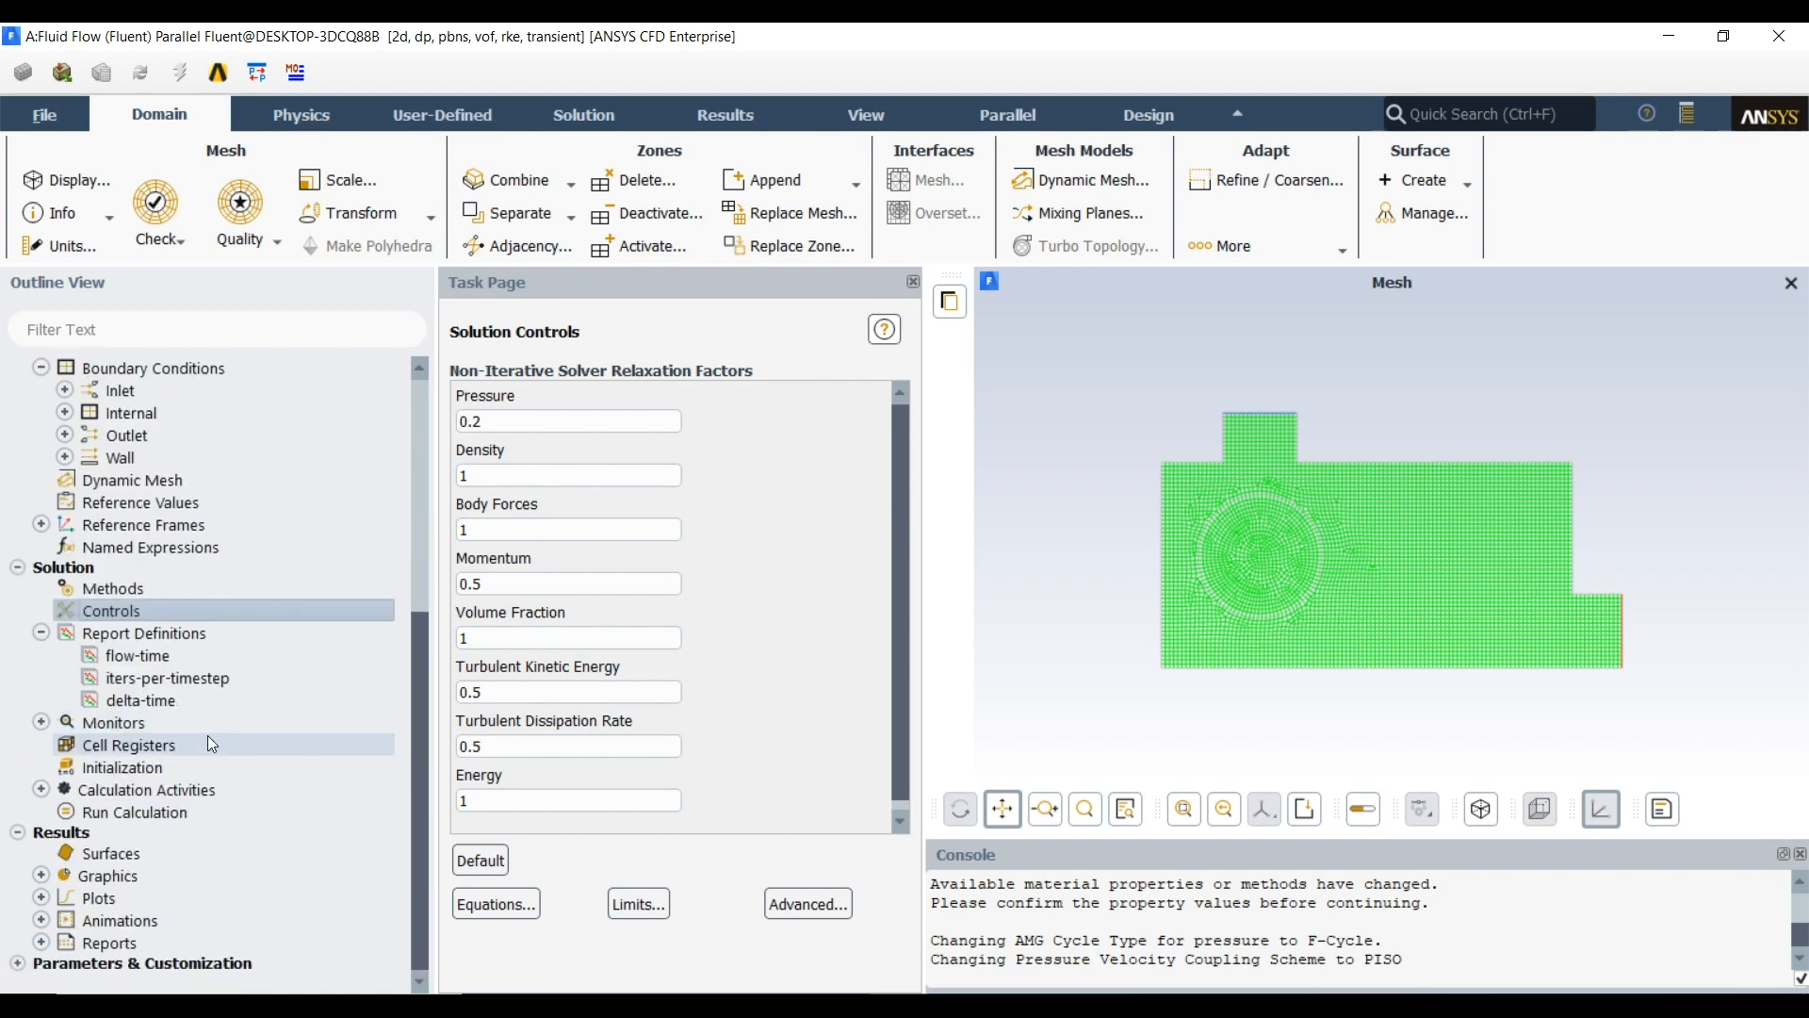
double_click(135, 641)
drag(546, 558, 357, 232)
click(310, 470)
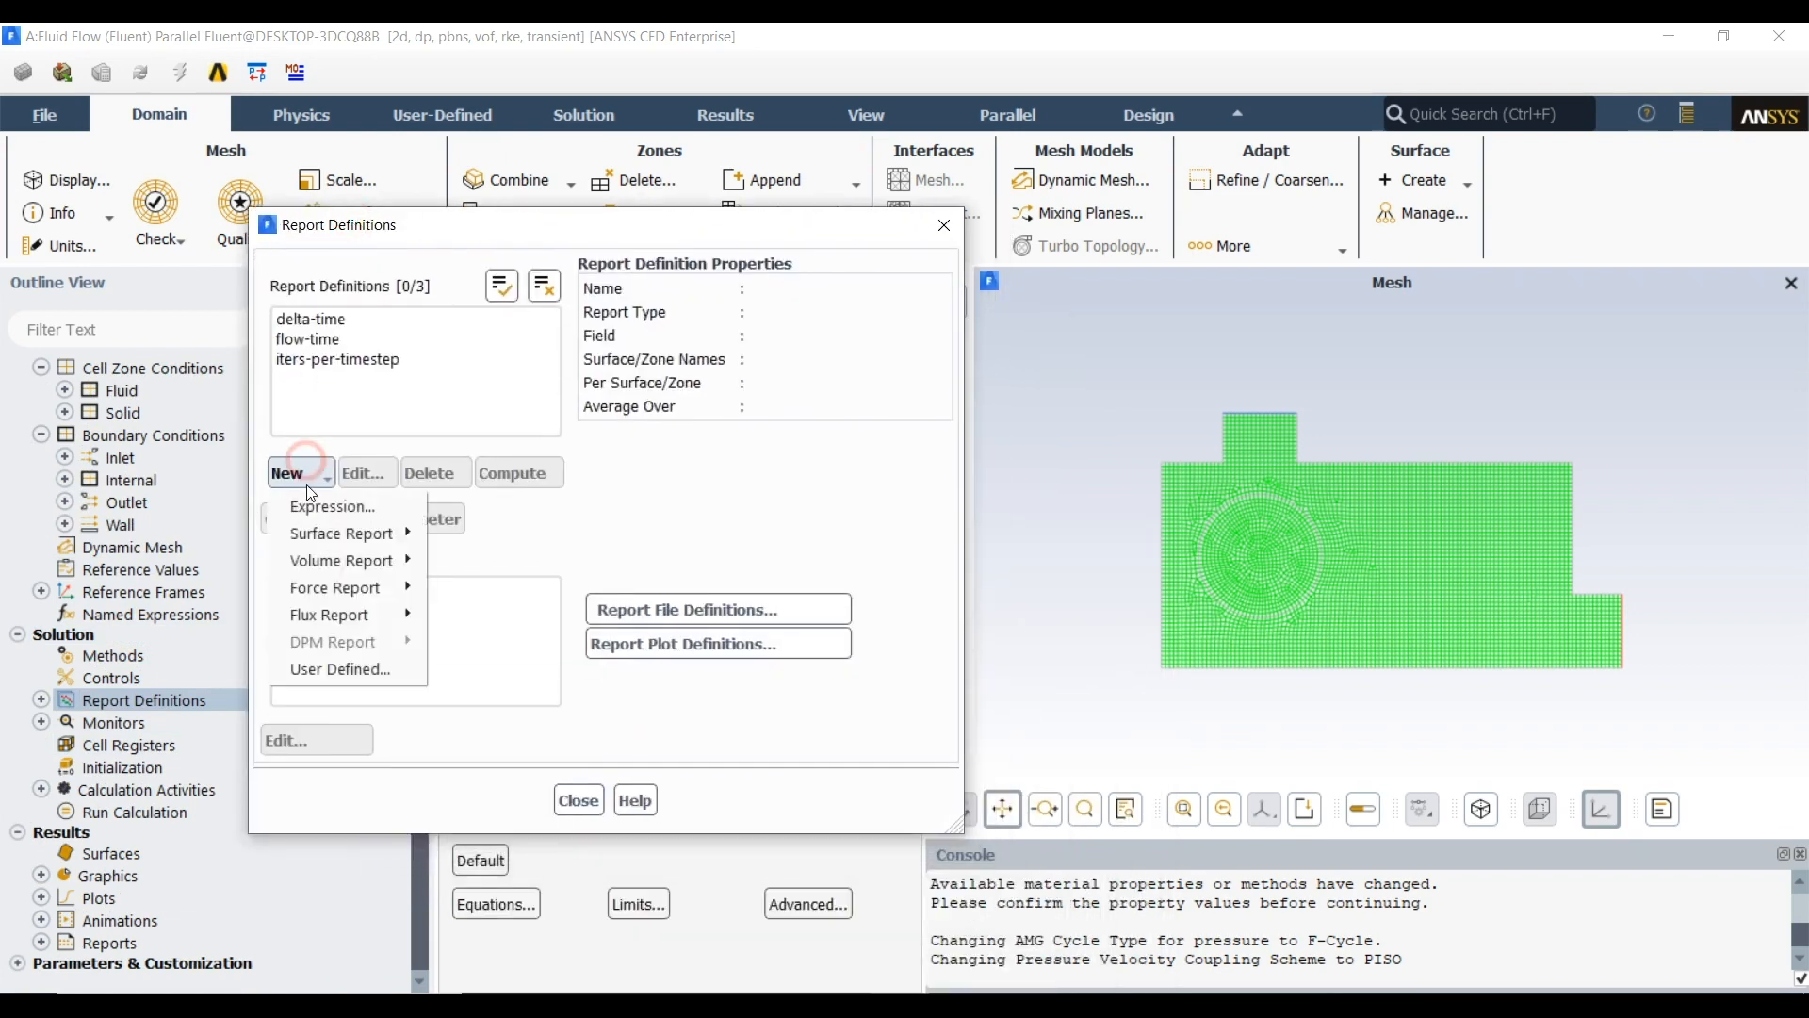
mouse_move(341, 533)
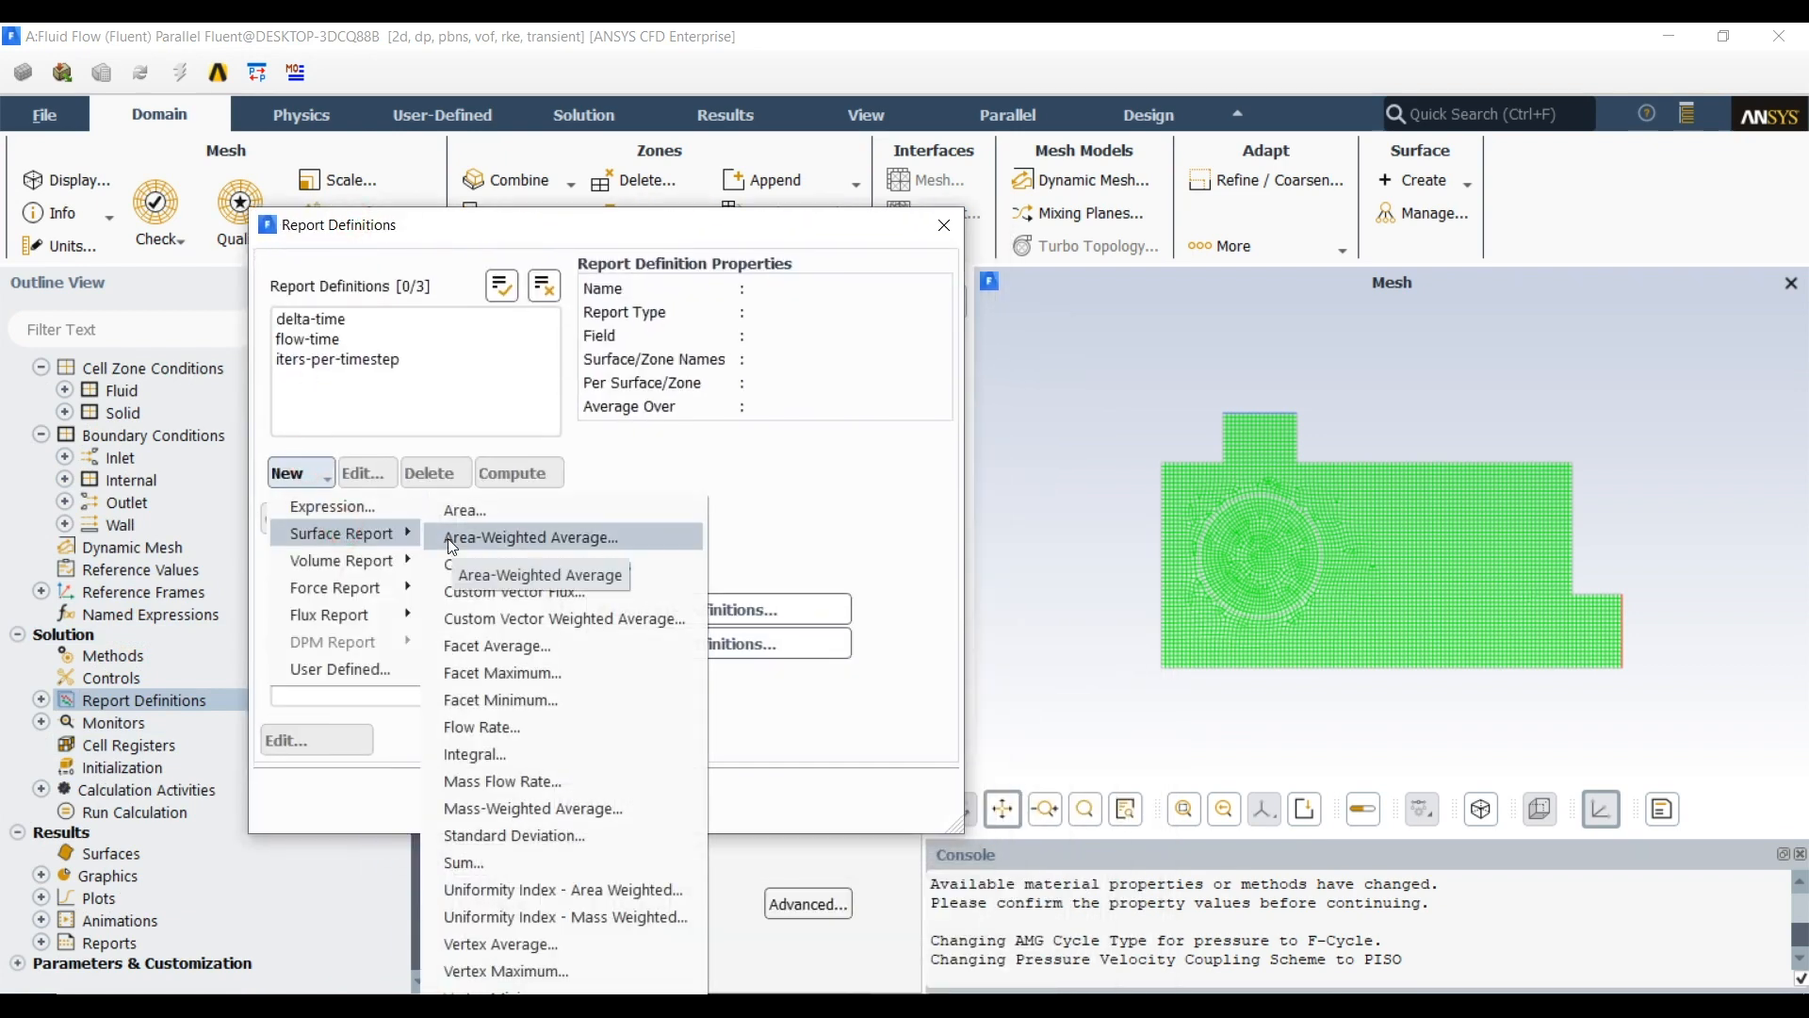
click(337, 561)
click(352, 546)
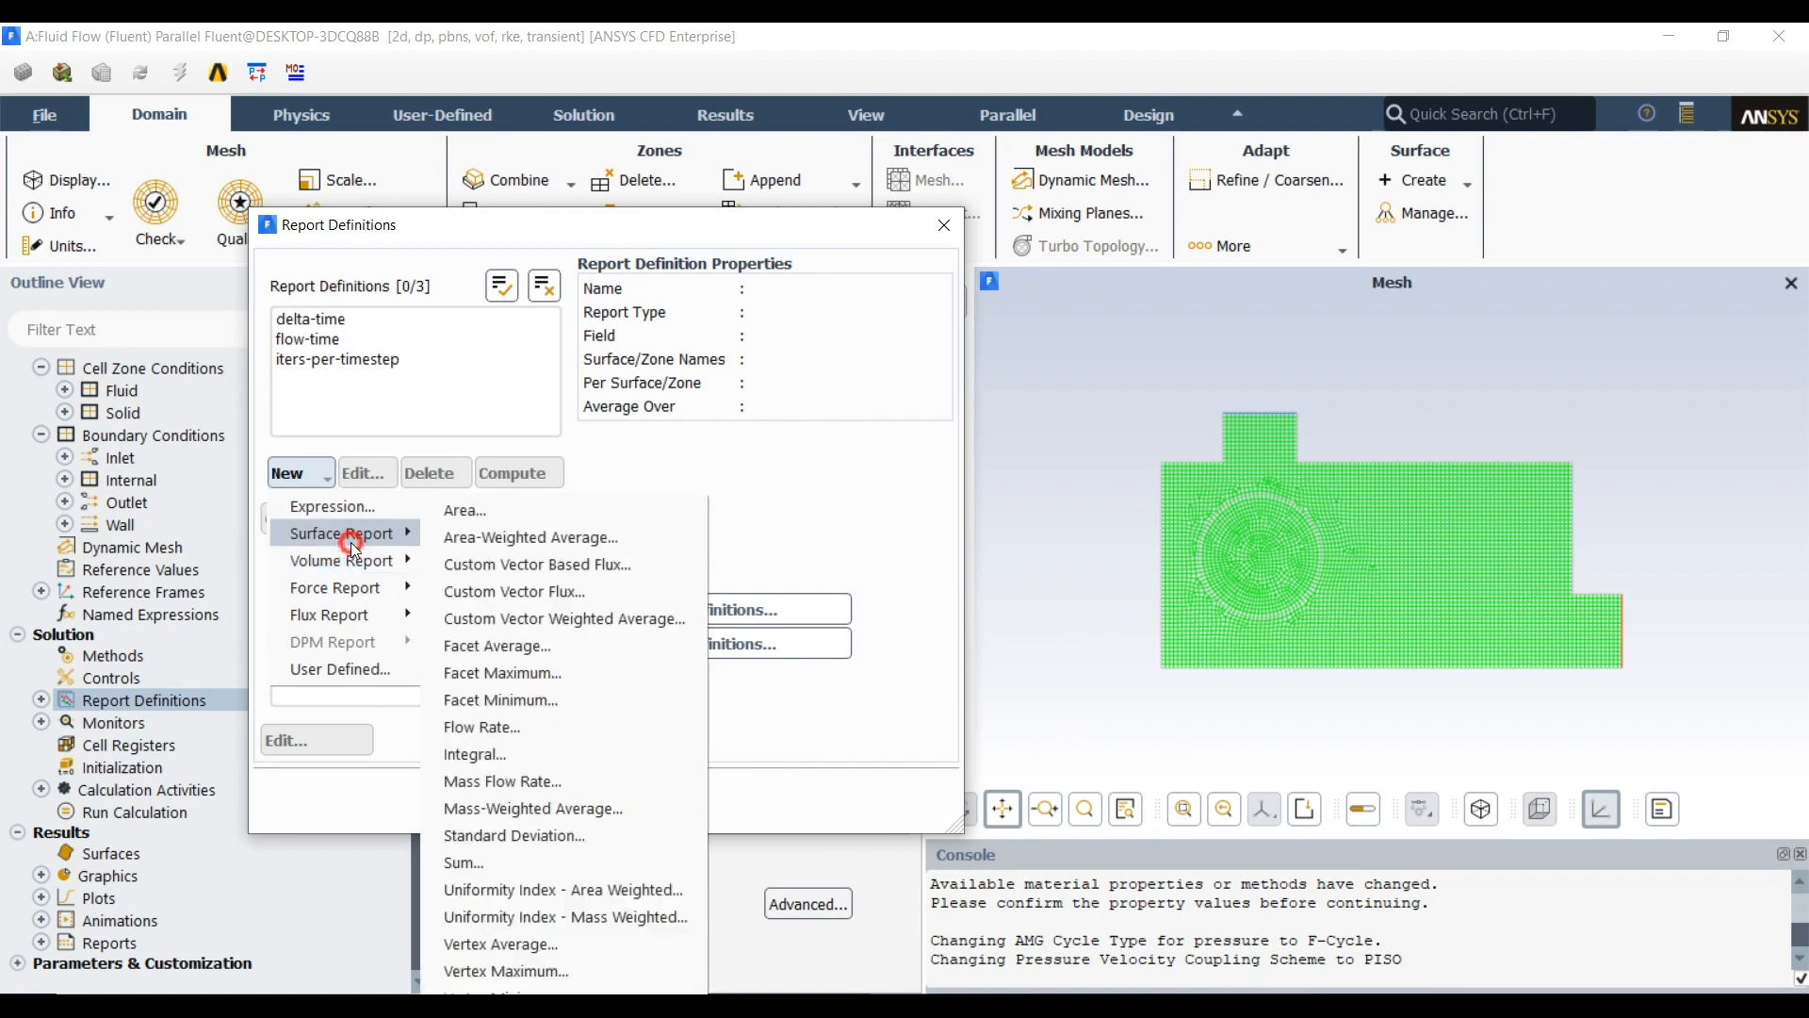
click(512, 540)
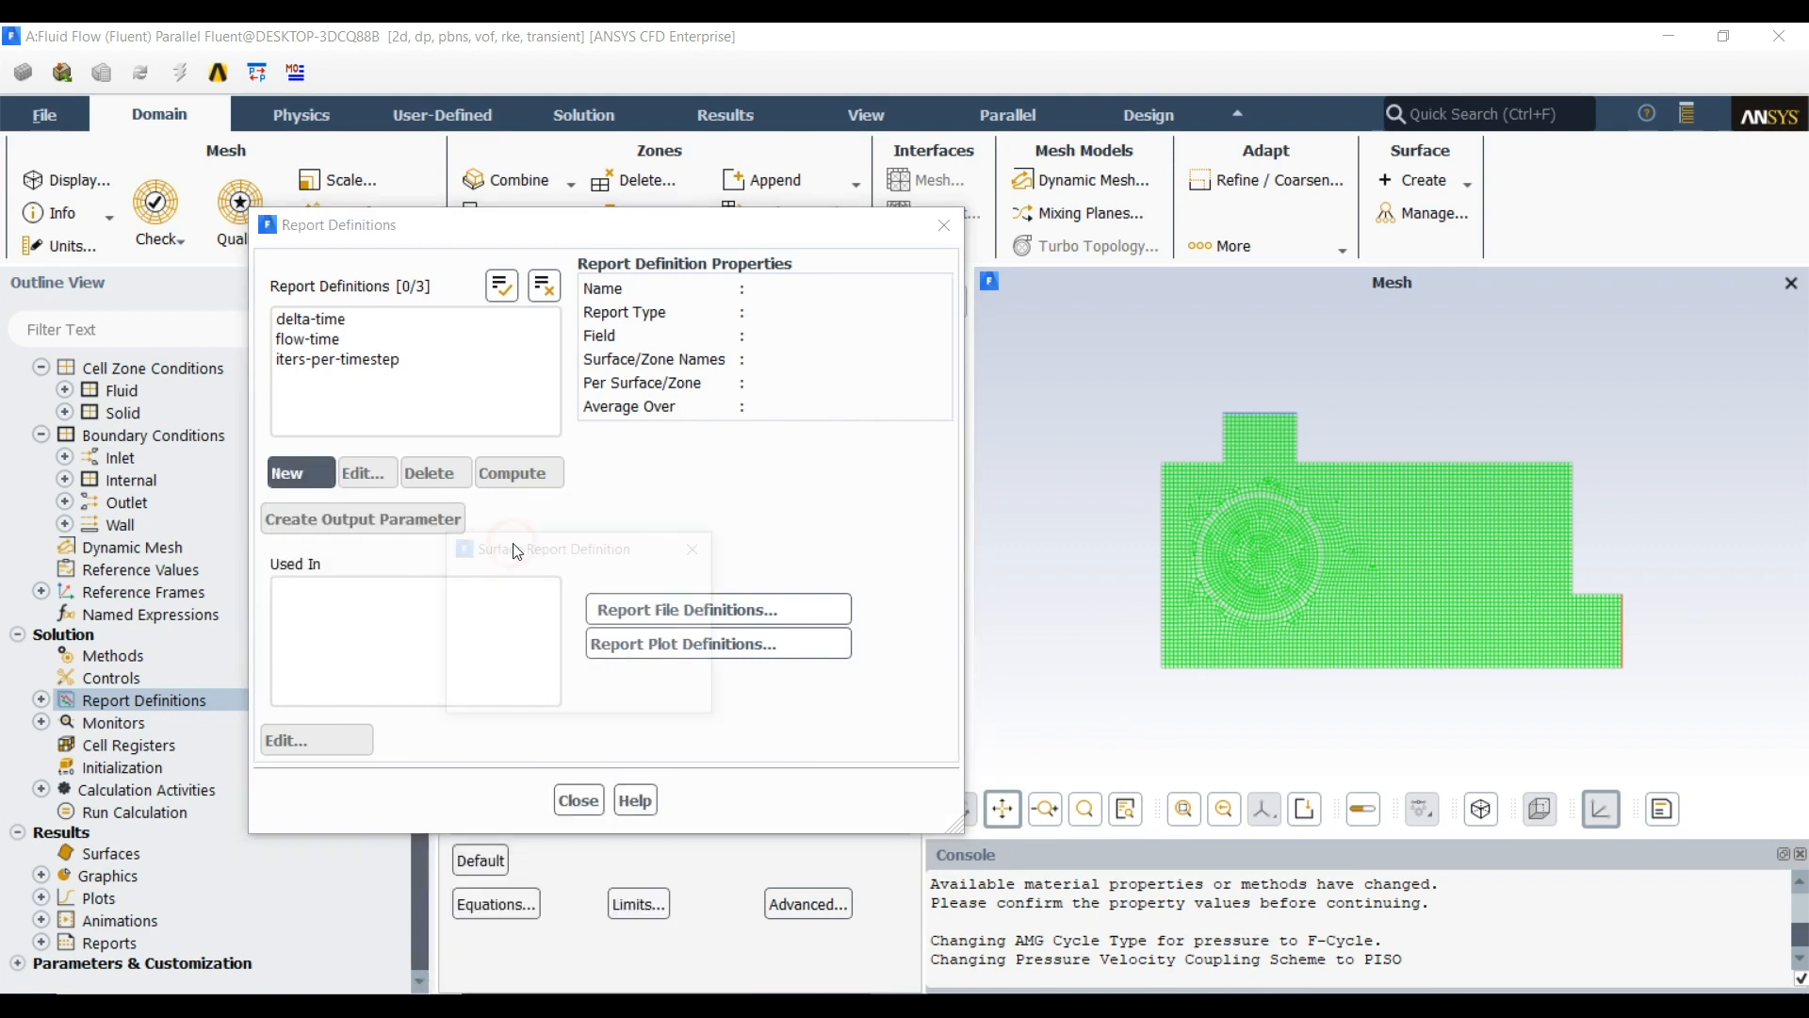
drag(582, 556, 444, 196)
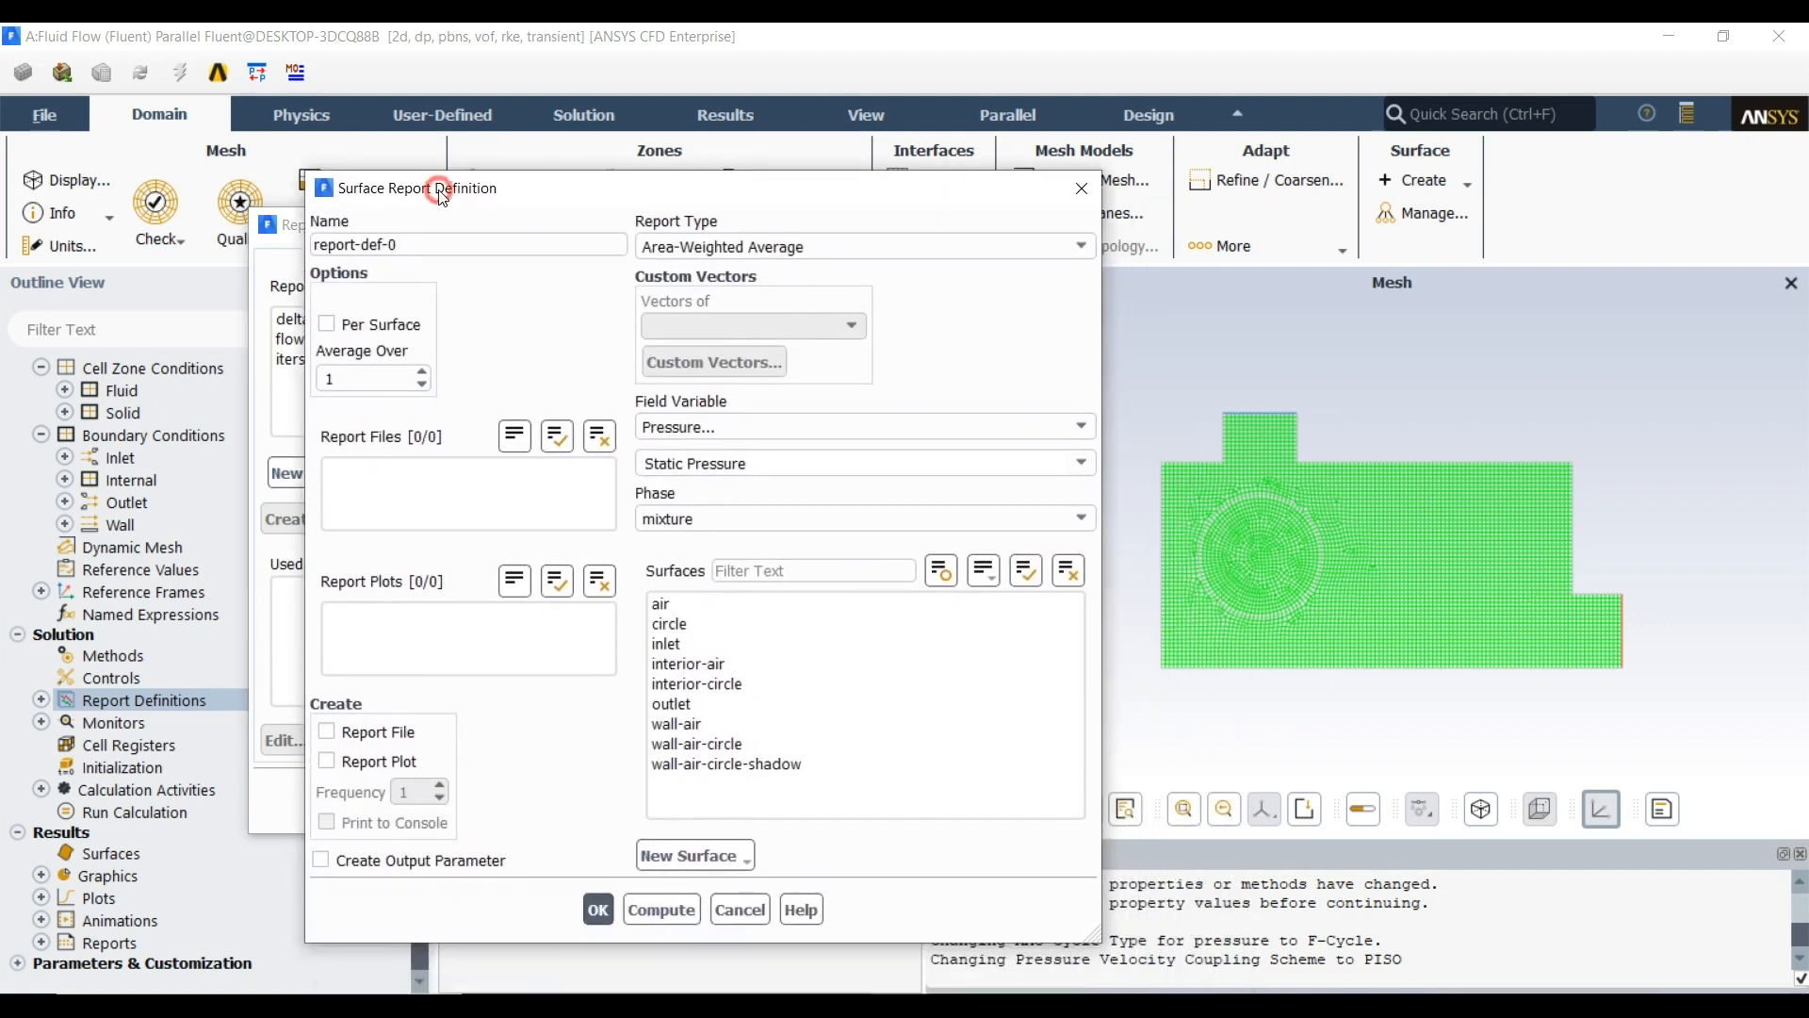
Set the surface report to static temperature on the circle surface and enable its report plot
click(714, 427)
click(717, 506)
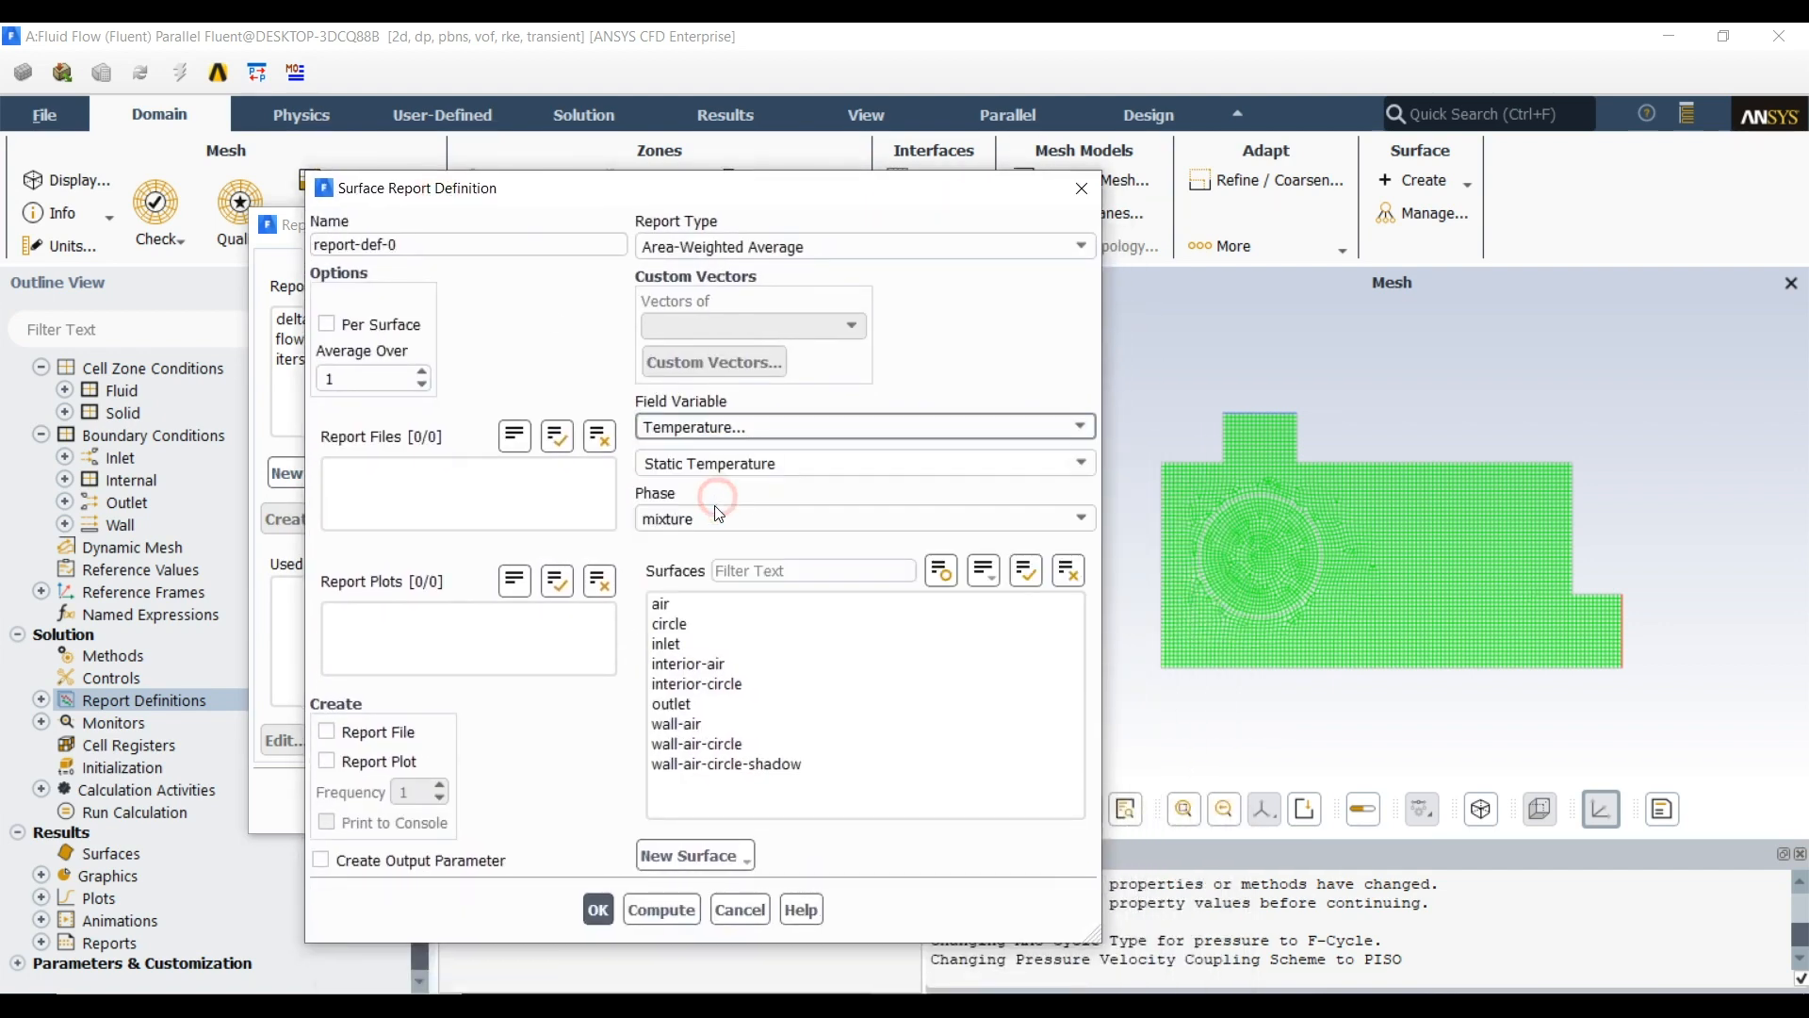
click(719, 622)
click(395, 760)
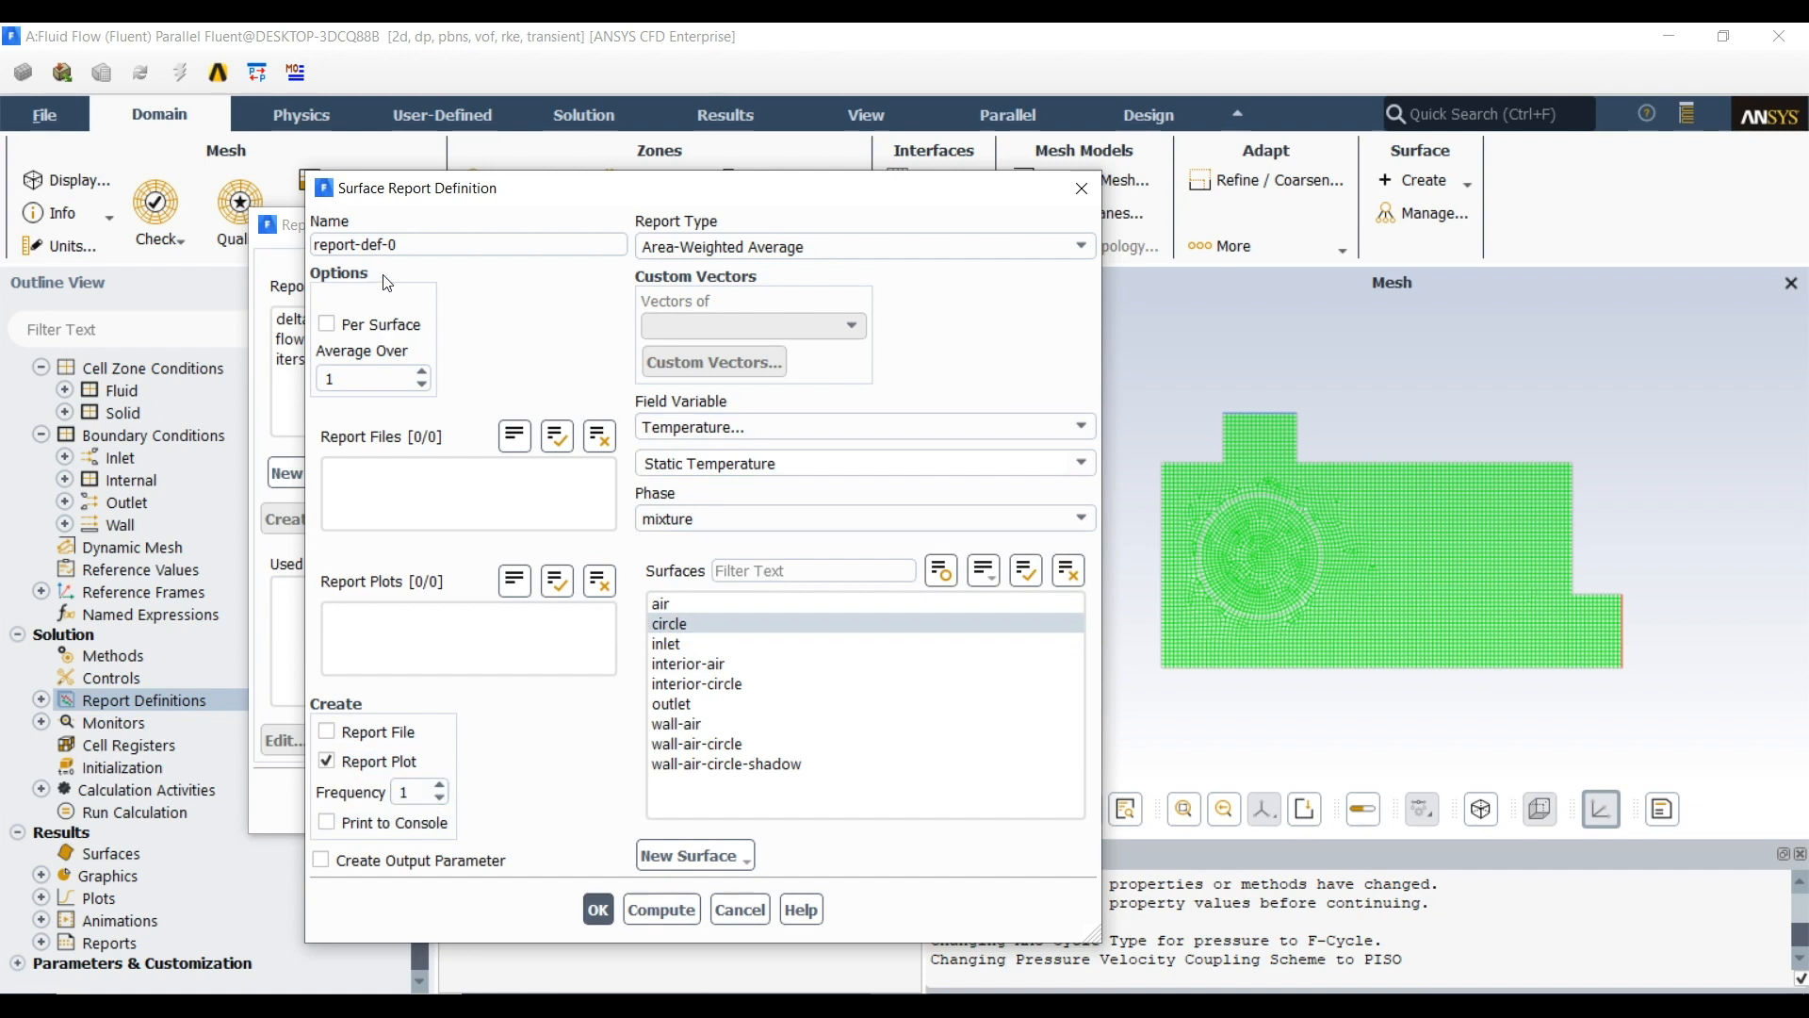
Rename the surface report definition as circle_temp
drag(389, 243, 296, 242)
text(circle)
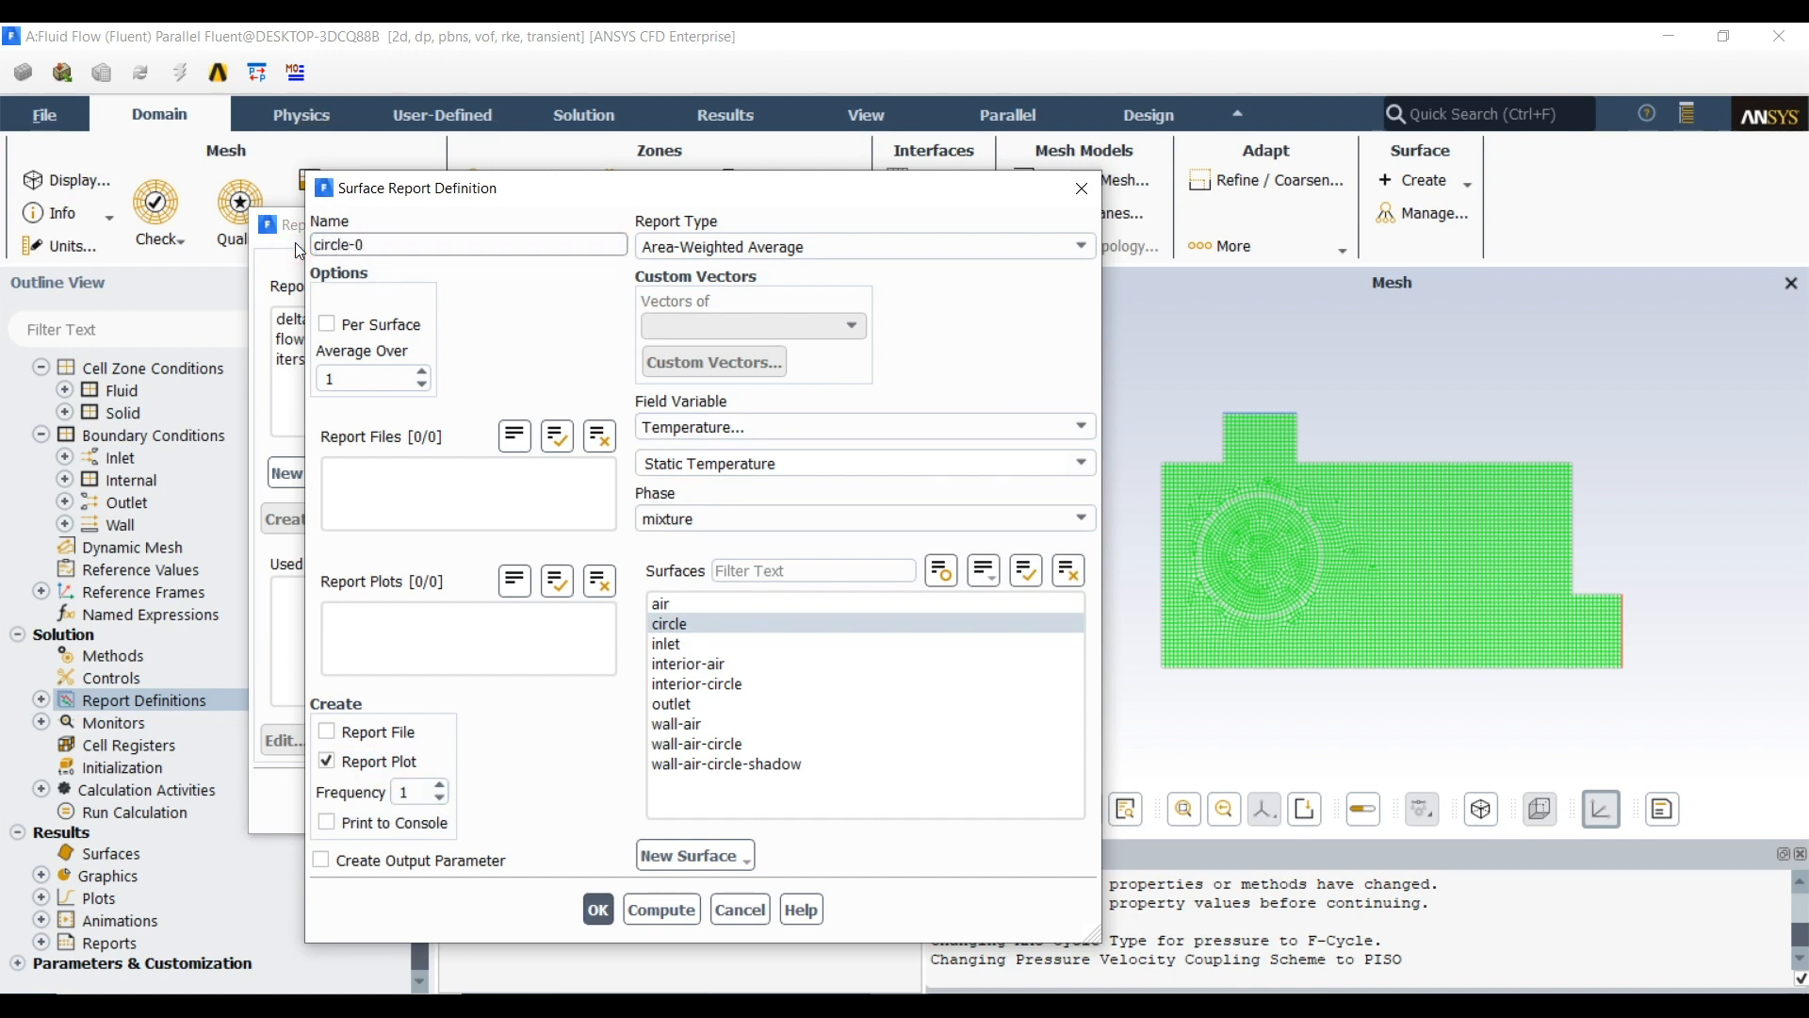
text(_temp)
key(Delete)
key(Delete)
click(380, 733)
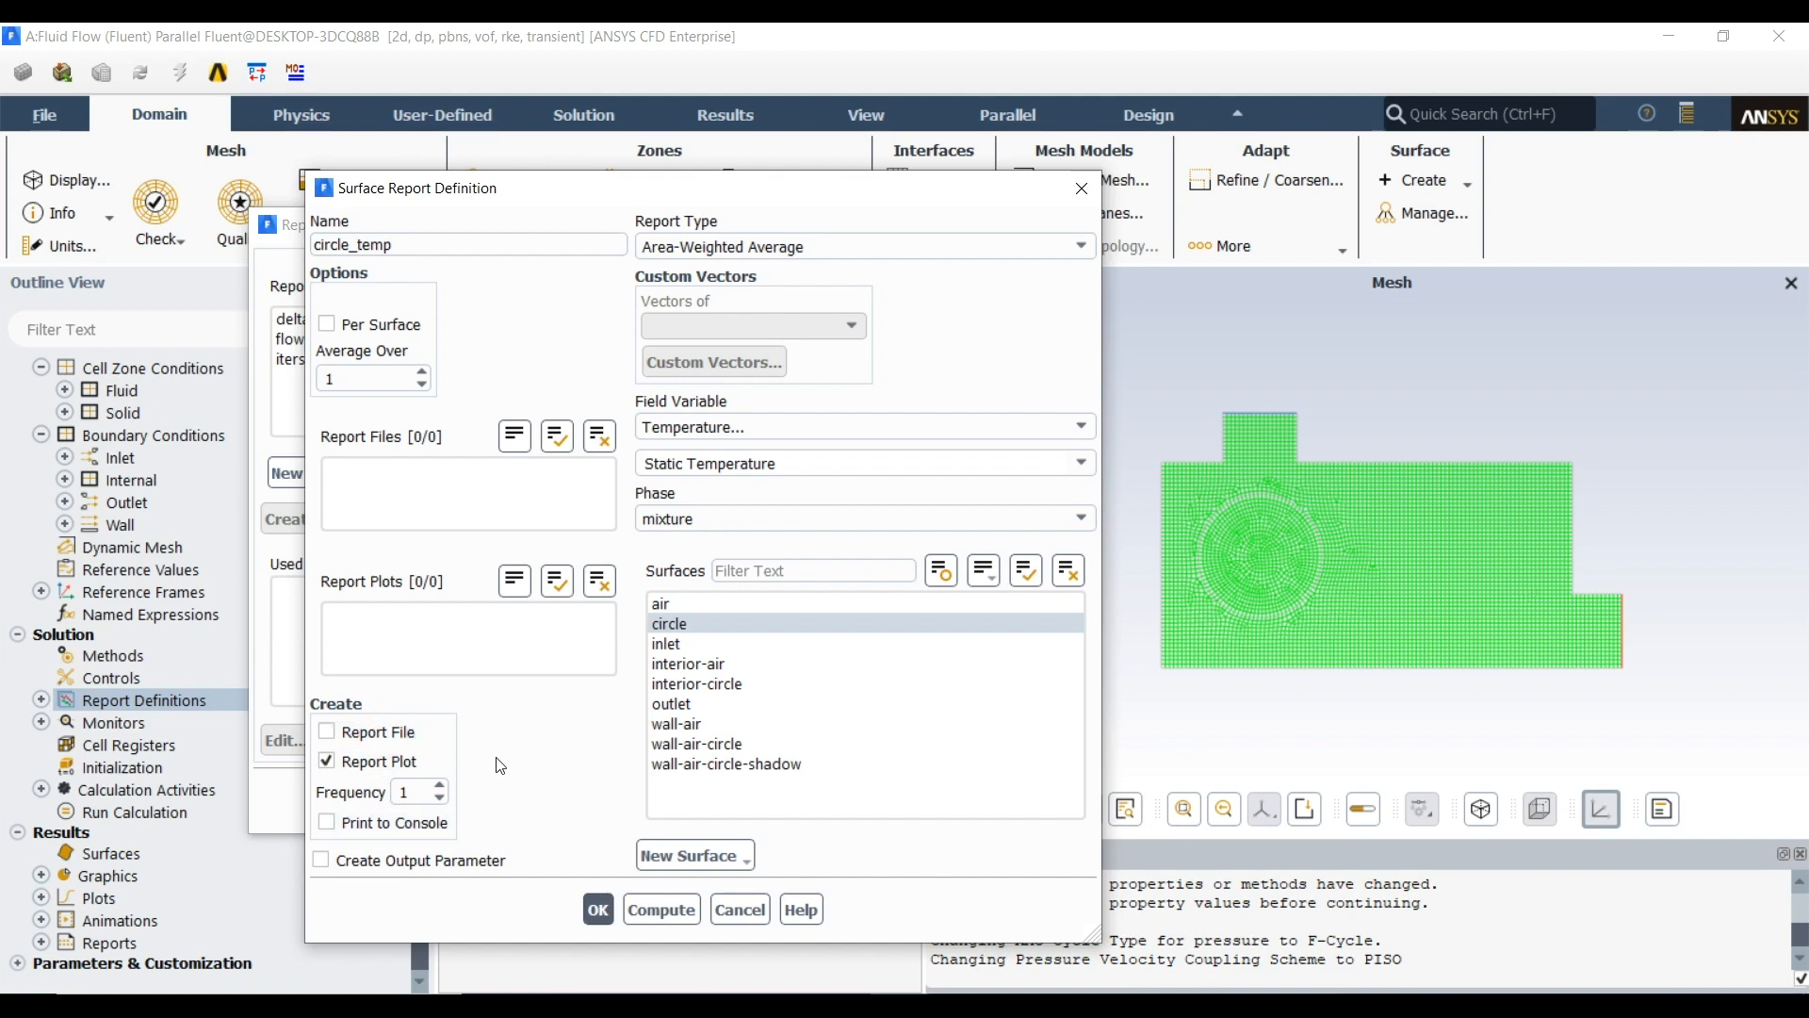
Save the circle_temp surface report definition and close the report definitions
click(599, 910)
click(579, 801)
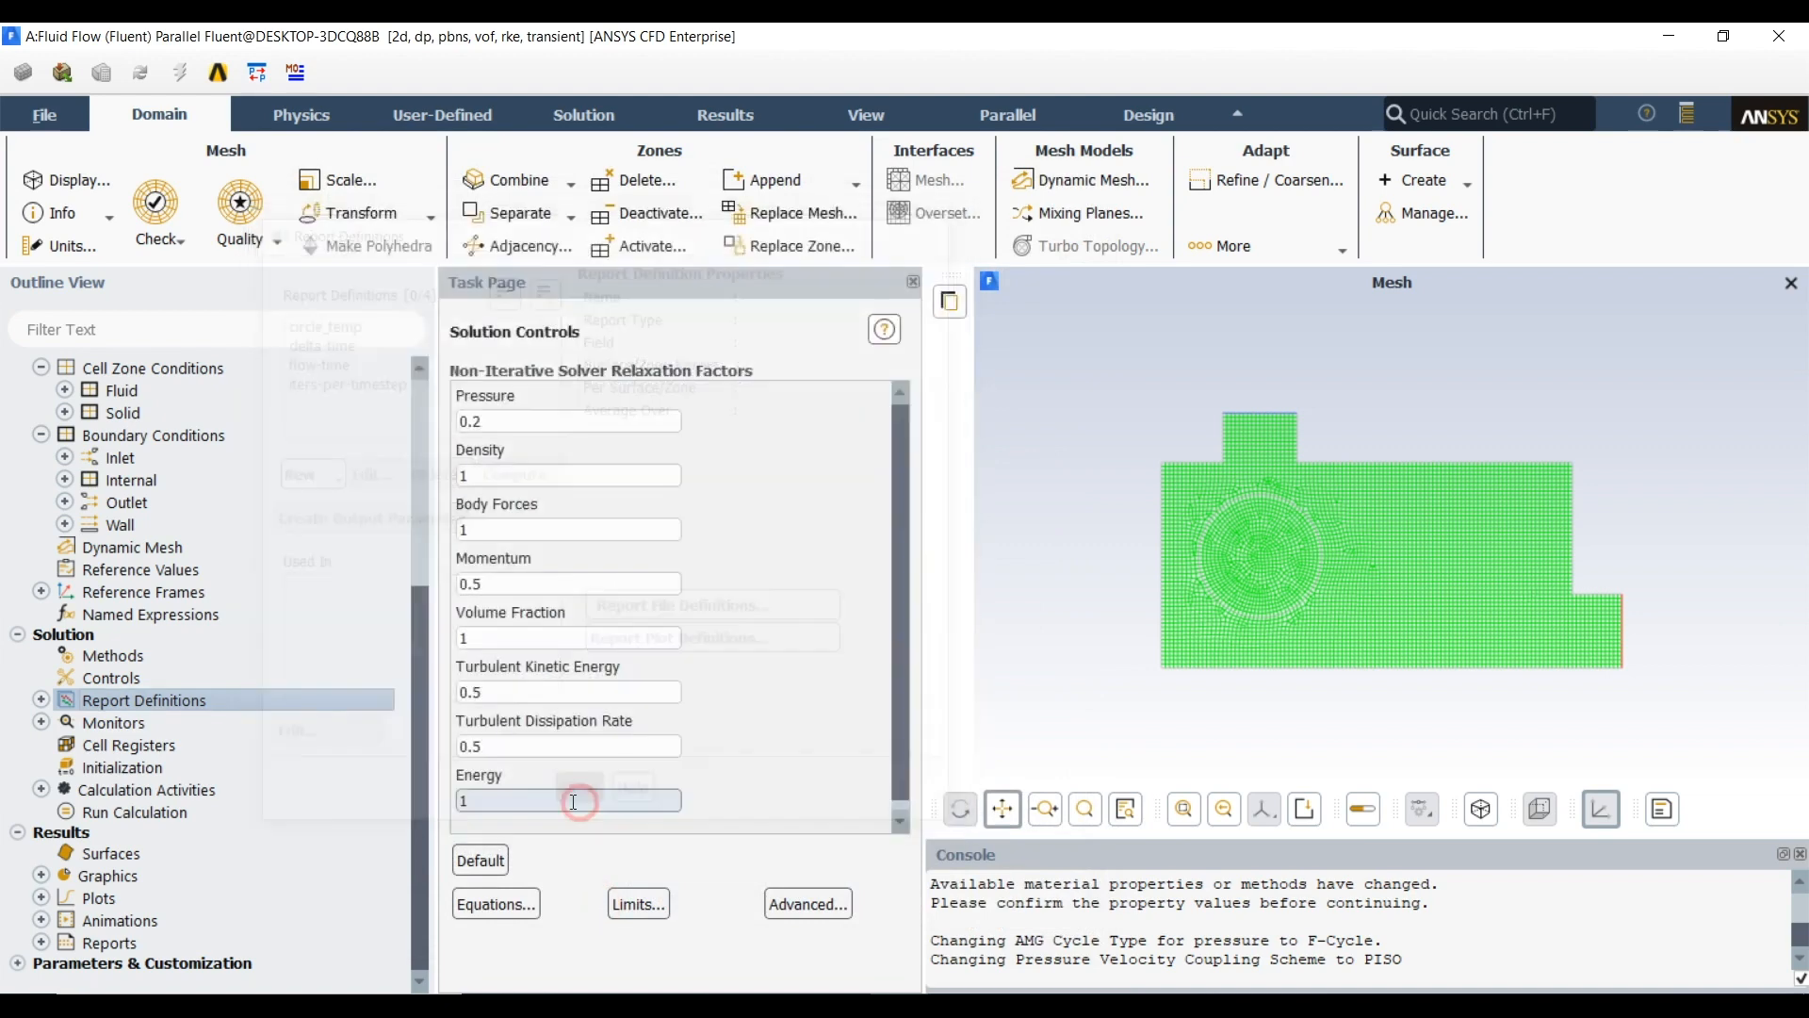
Initialize the solution with an initial temperature of 25 °C, discarding the current unsaved data
right_click(128, 765)
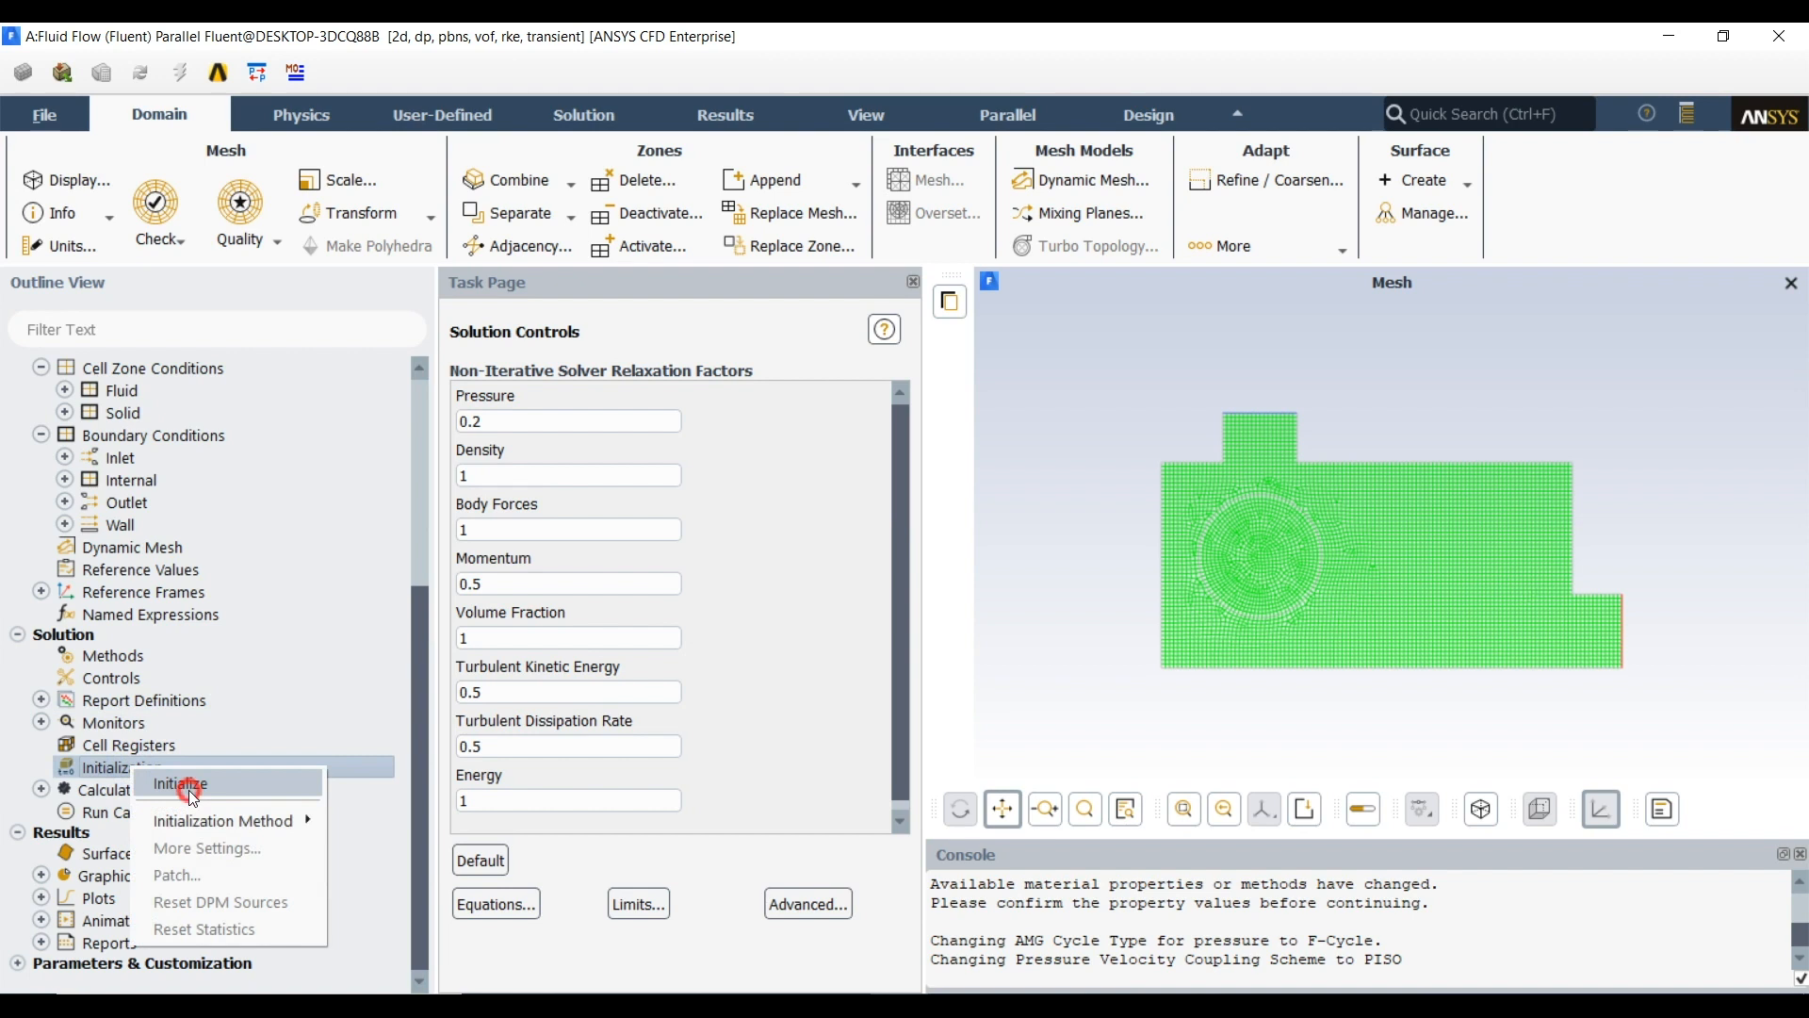
click(188, 790)
right_click(147, 765)
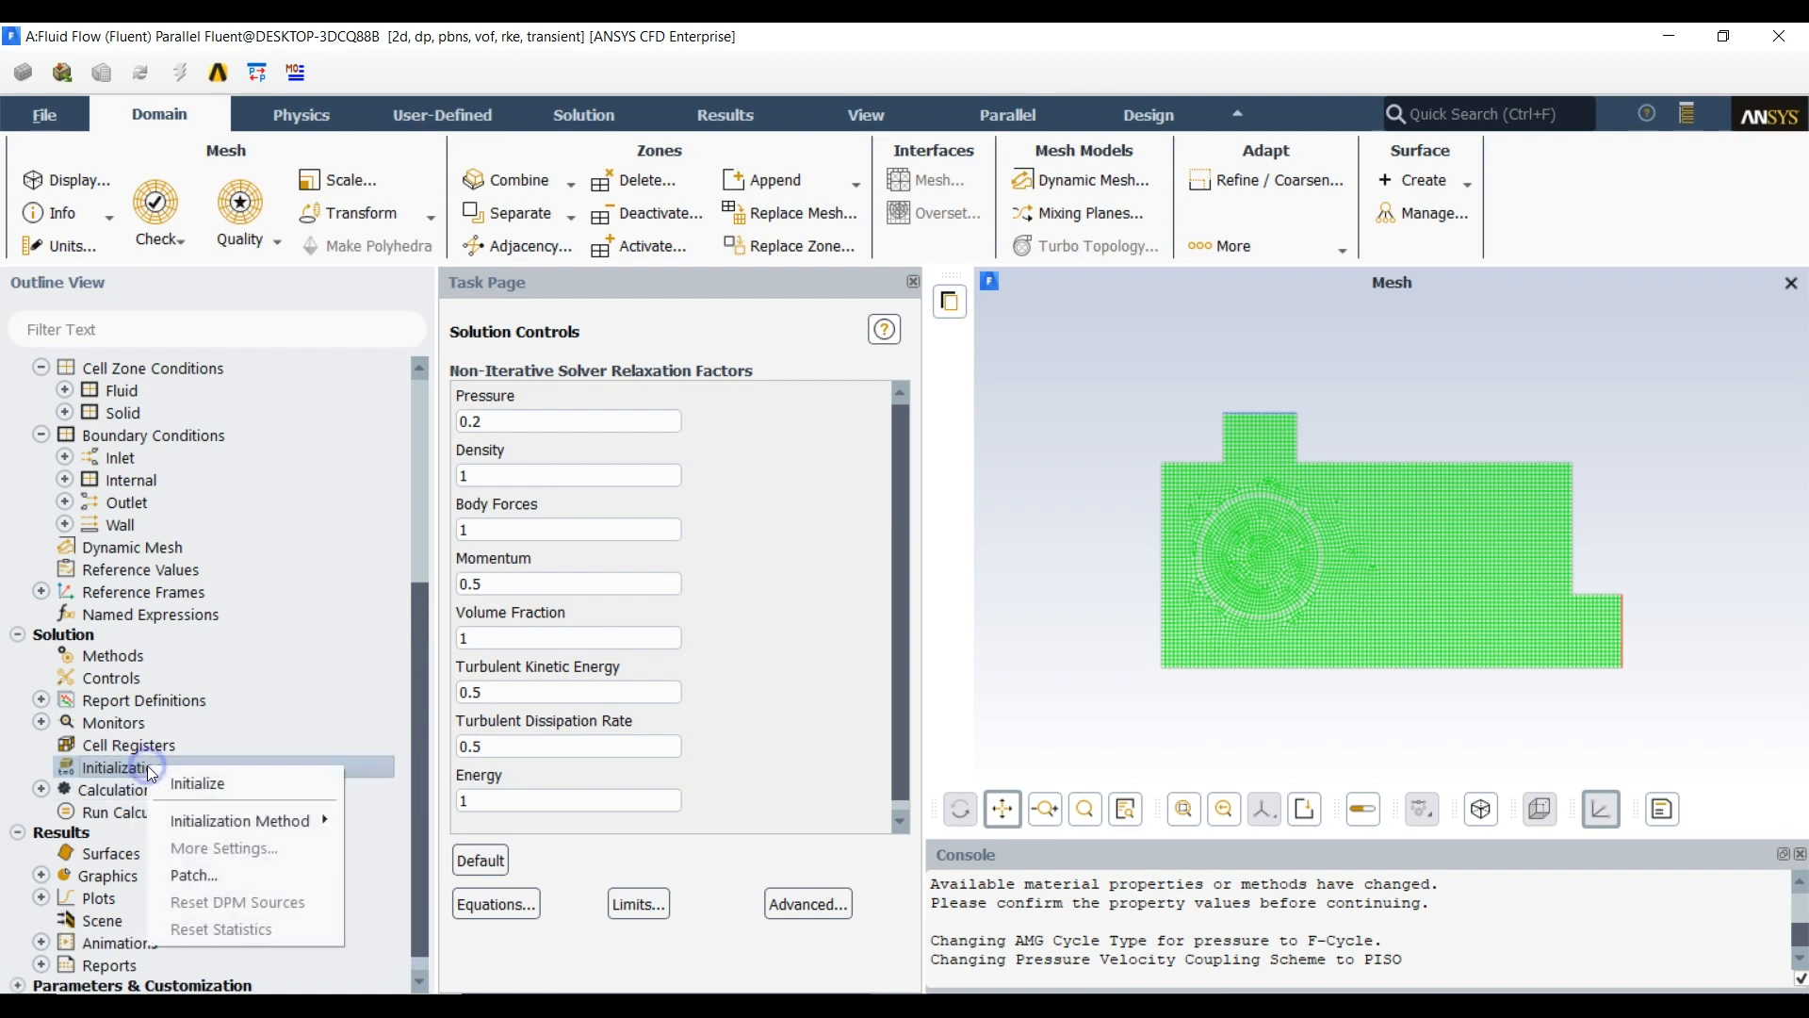
click(206, 786)
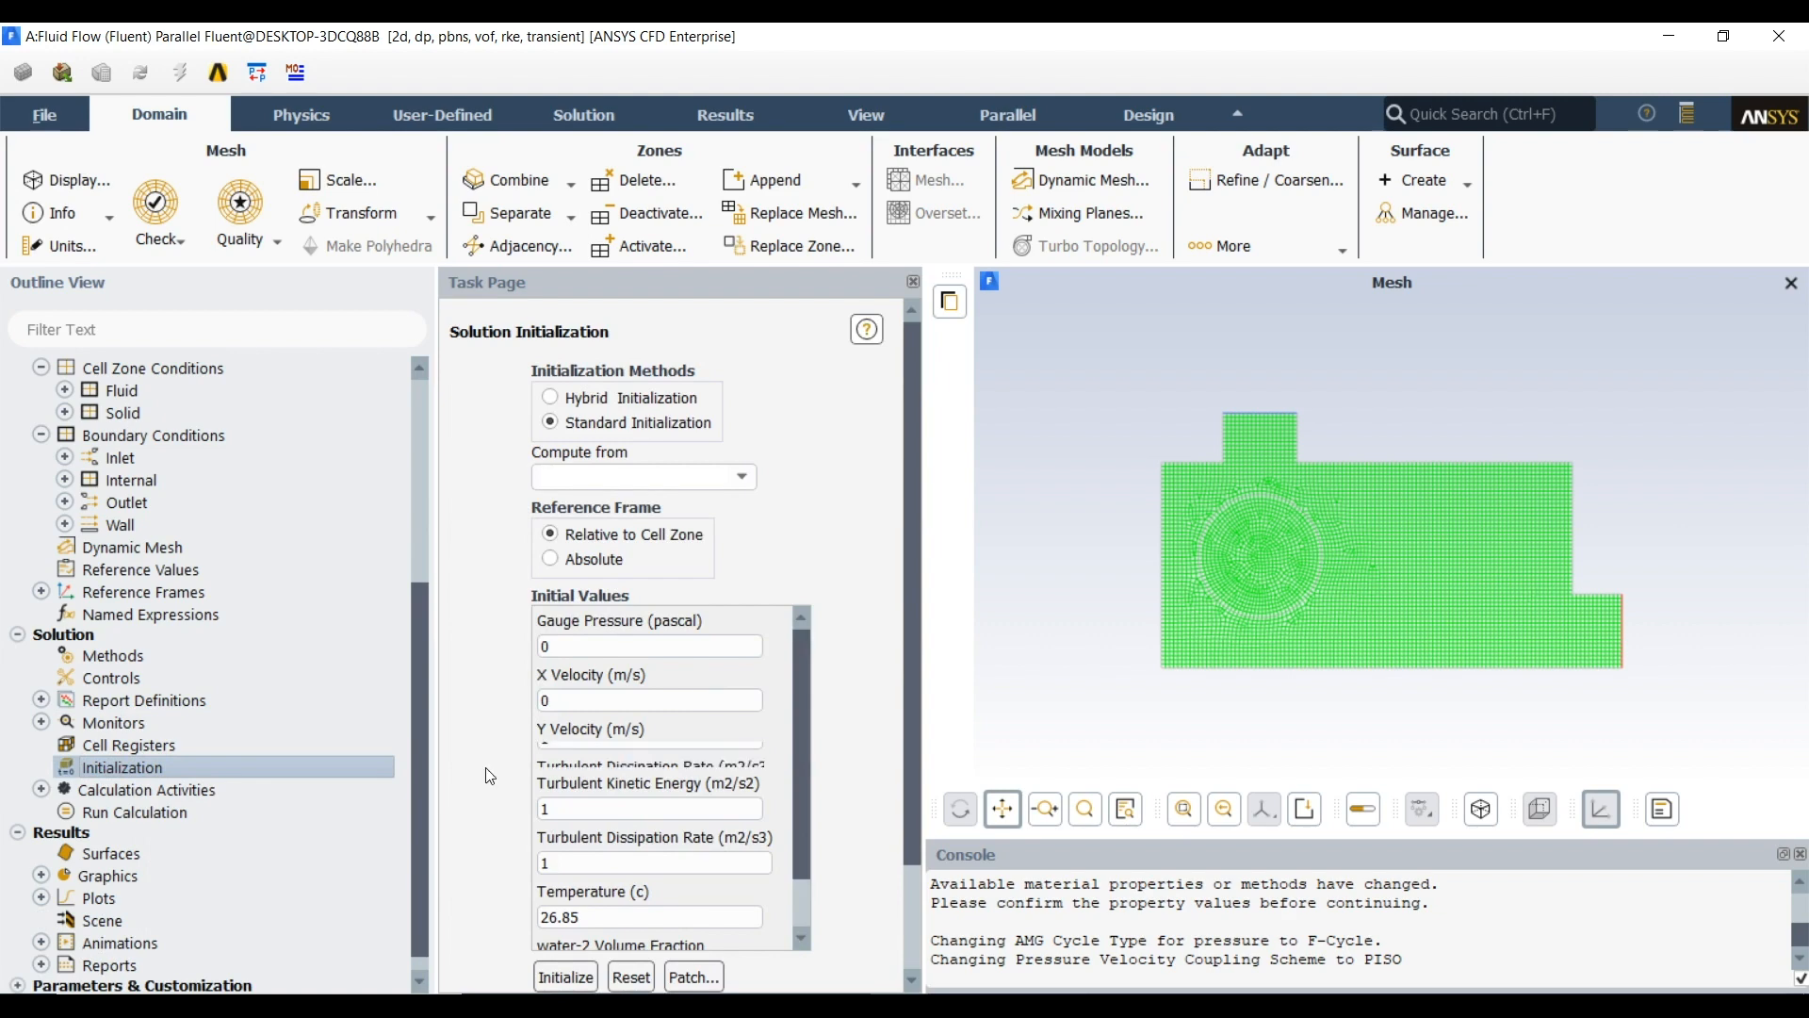
scroll(486, 775, down, 3)
drag(591, 789, 452, 790)
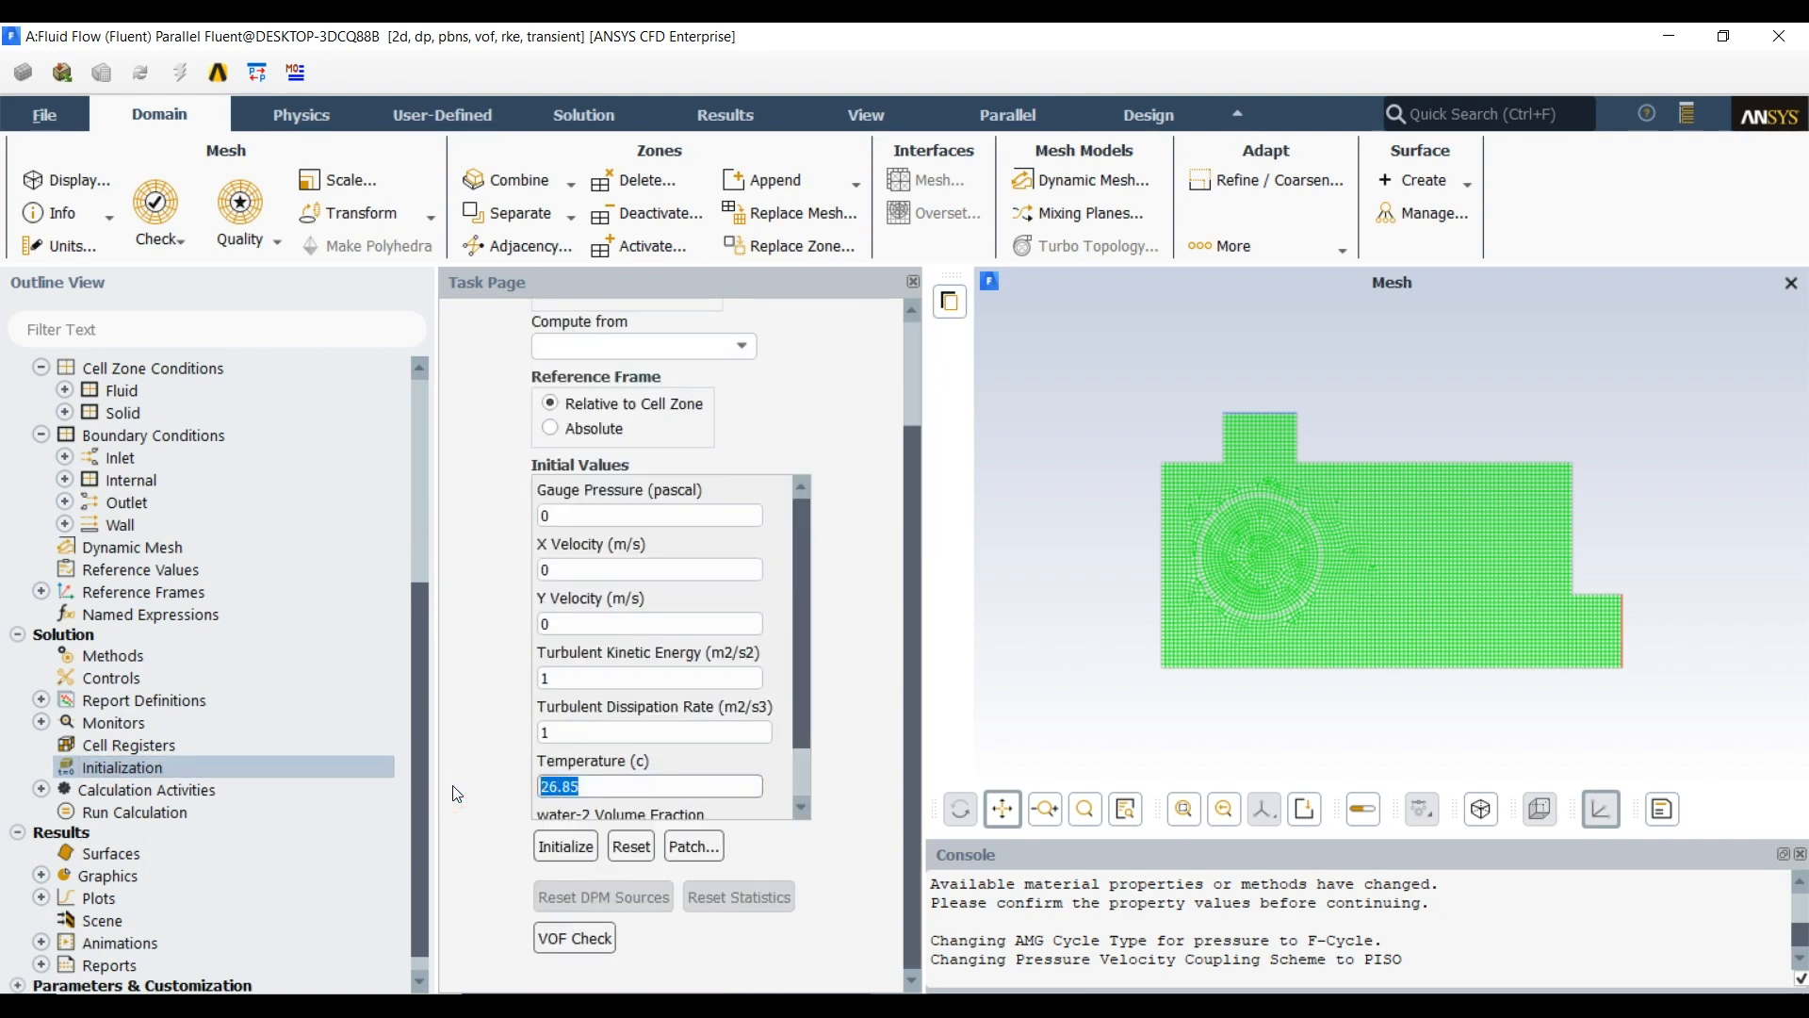
text(25)
click(565, 847)
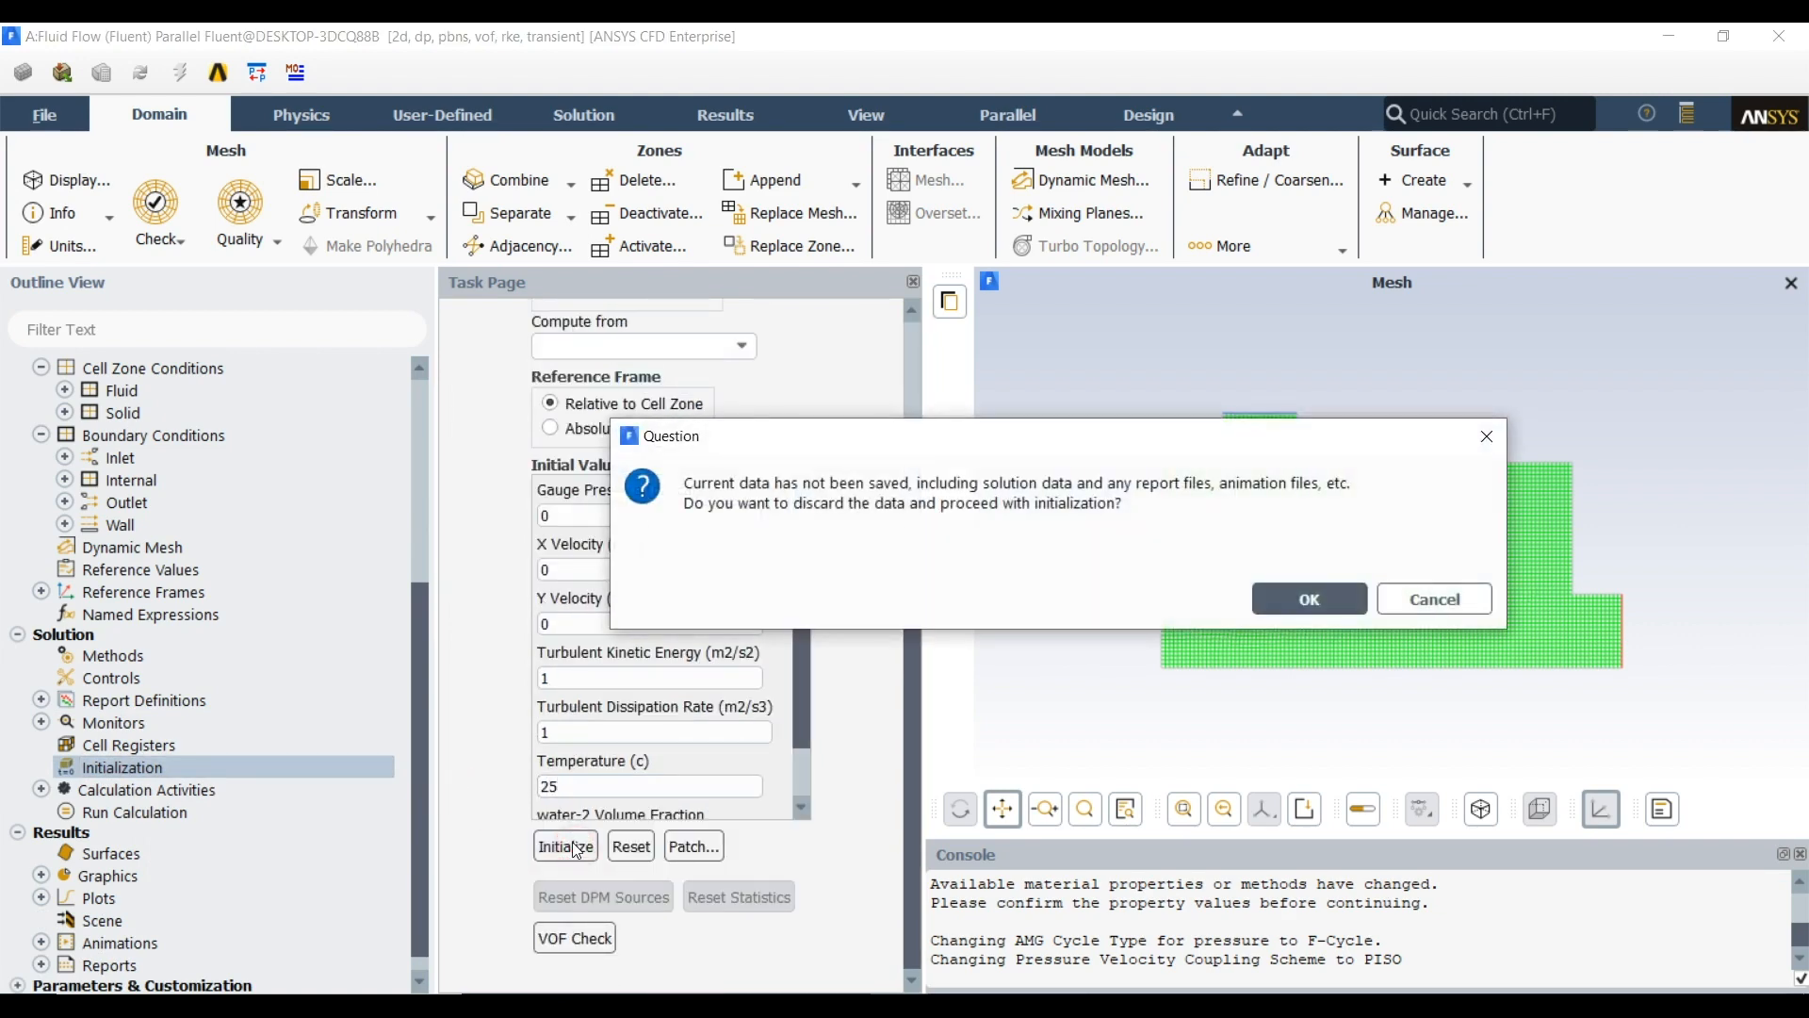
click(1310, 599)
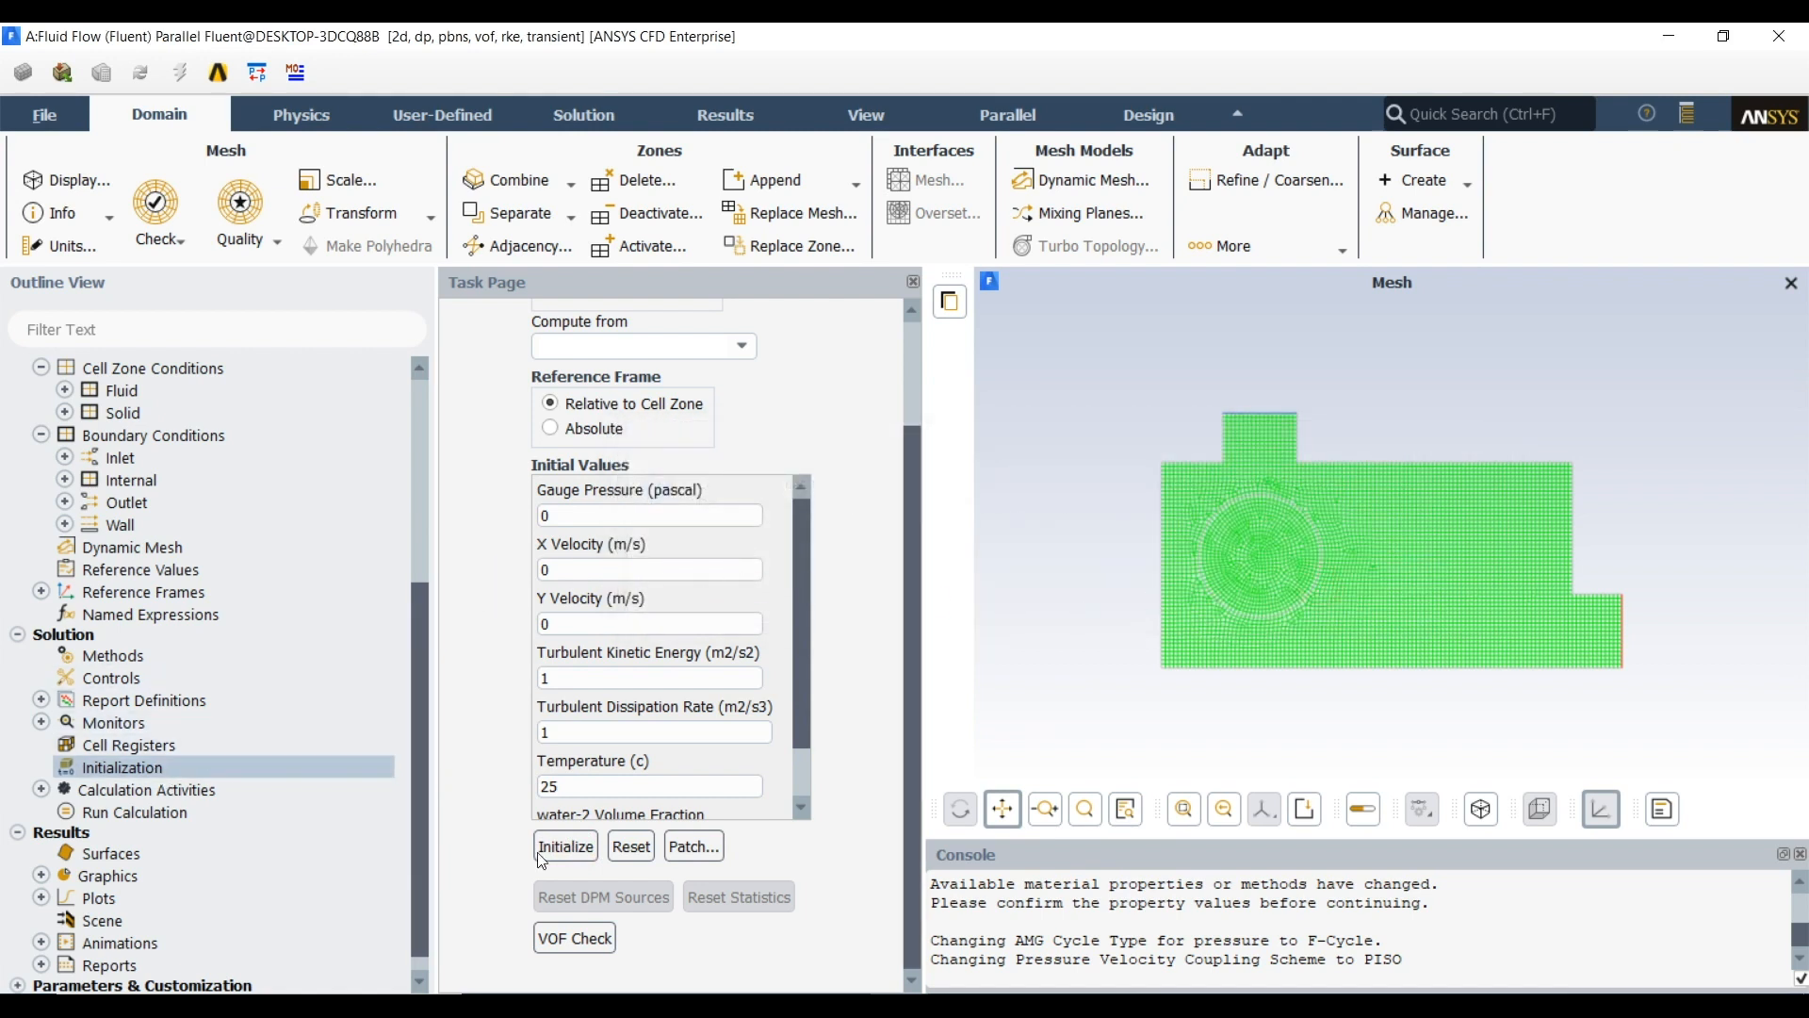
Patch the mixture temperature in the circle zone with a value of 100 °C
click(694, 846)
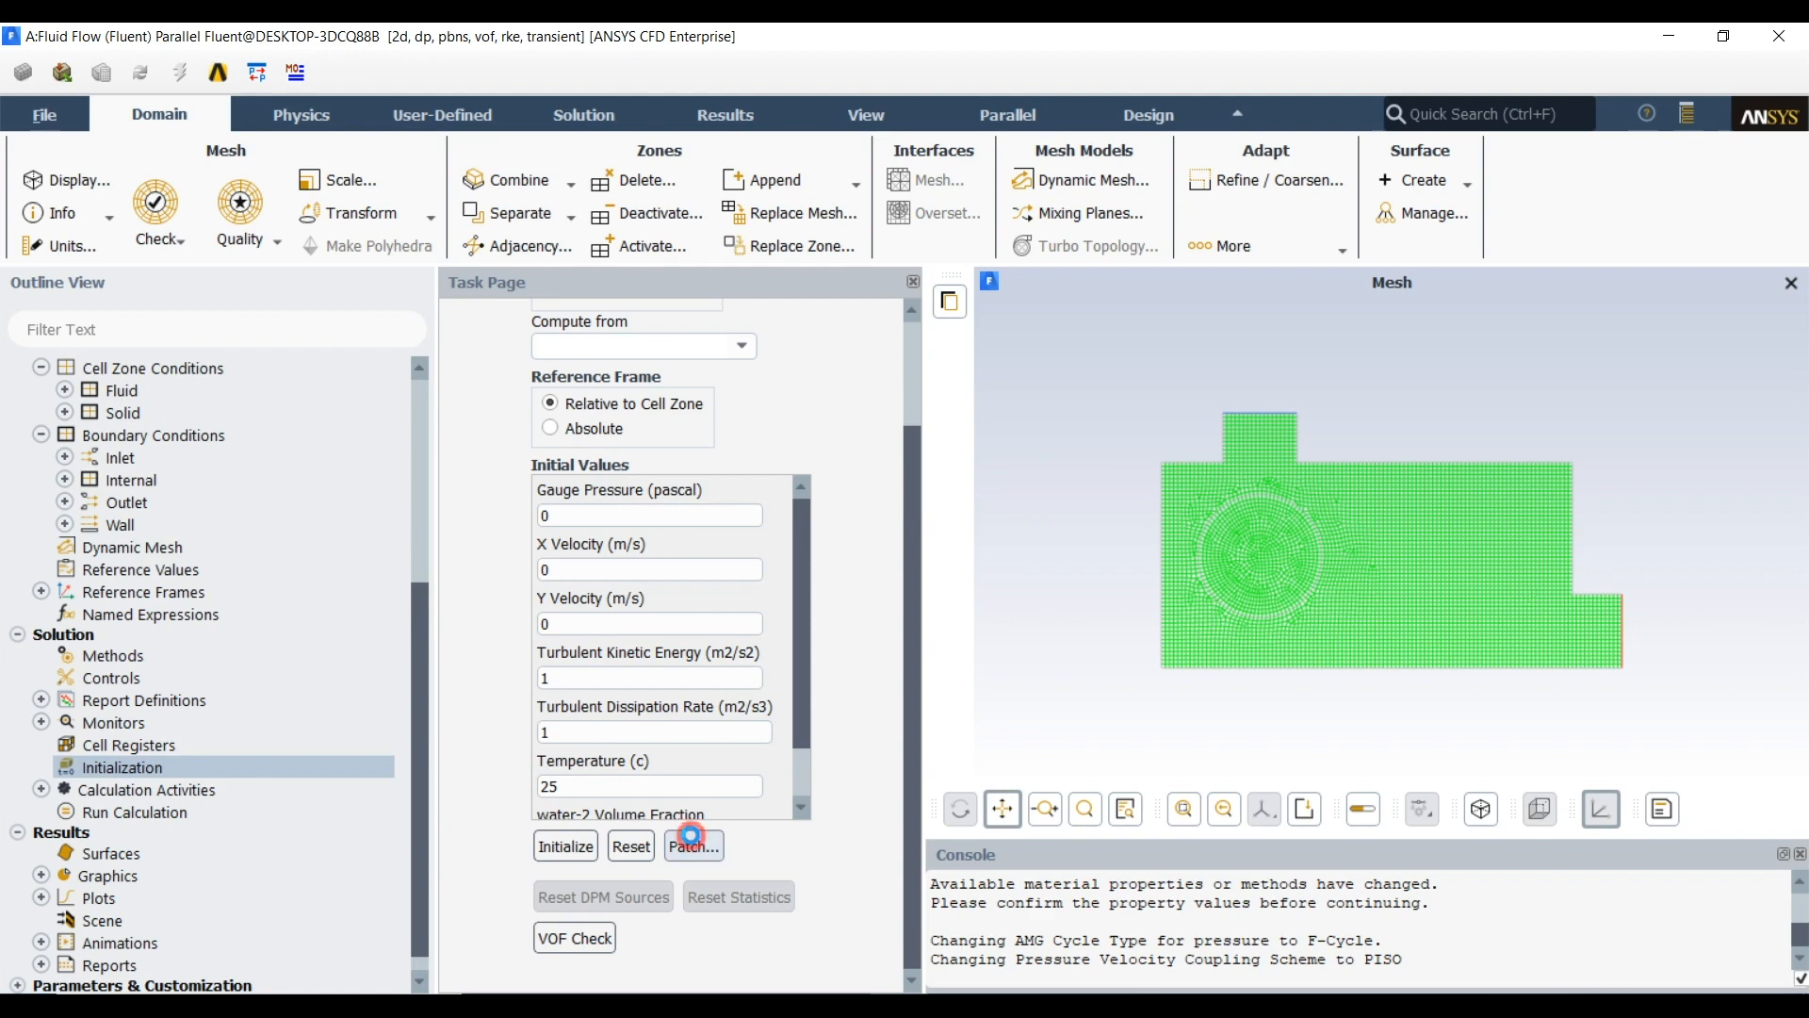
drag(578, 553, 444, 221)
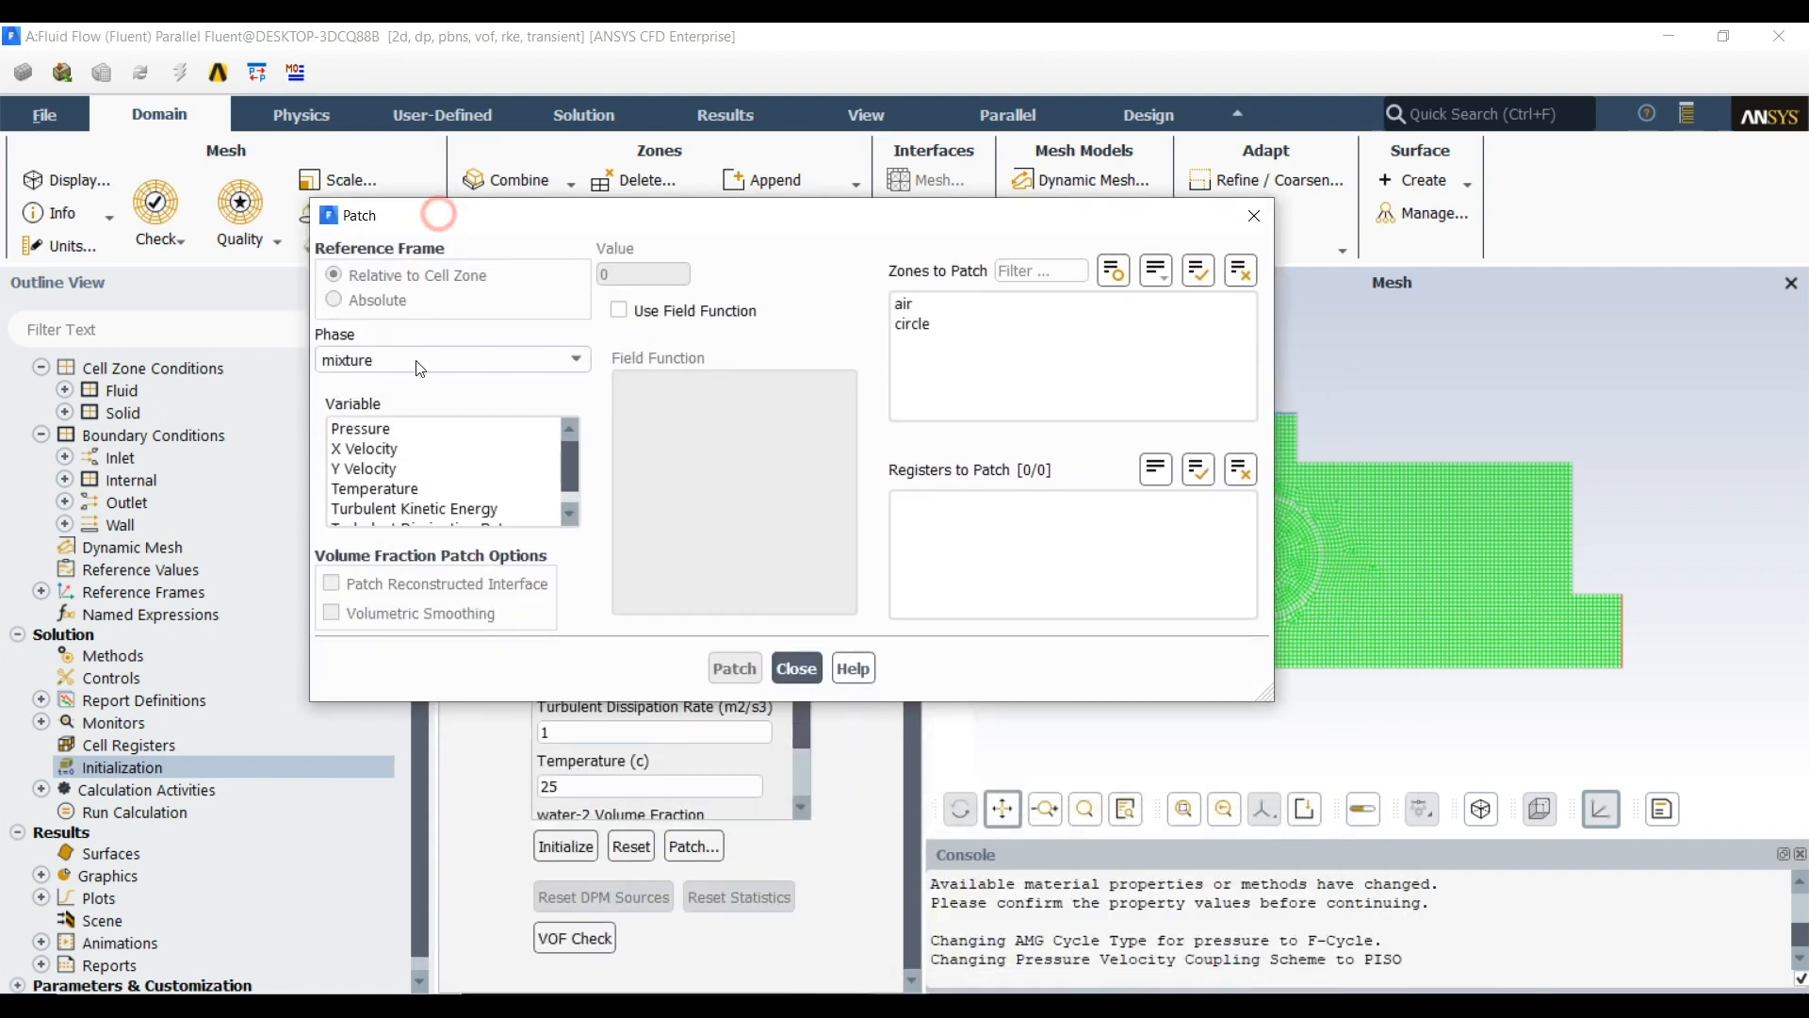
click(382, 449)
click(382, 488)
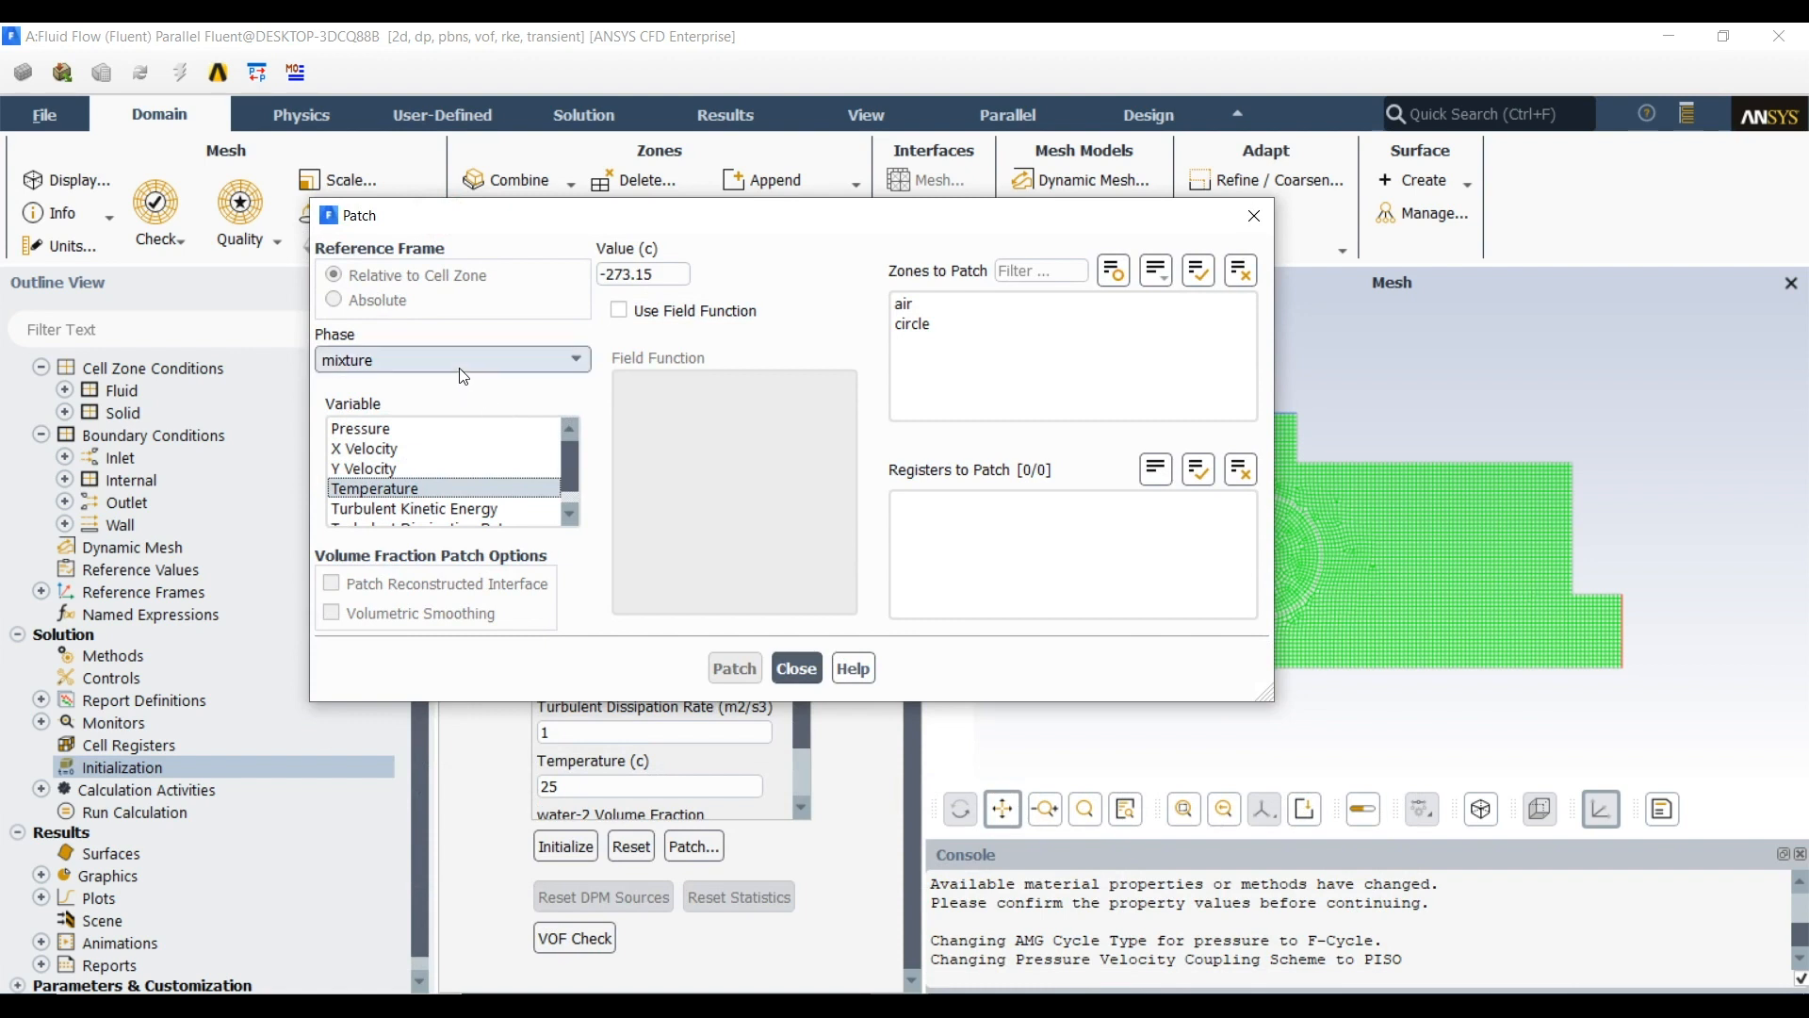
drag(671, 274, 556, 267)
text(100)
click(914, 323)
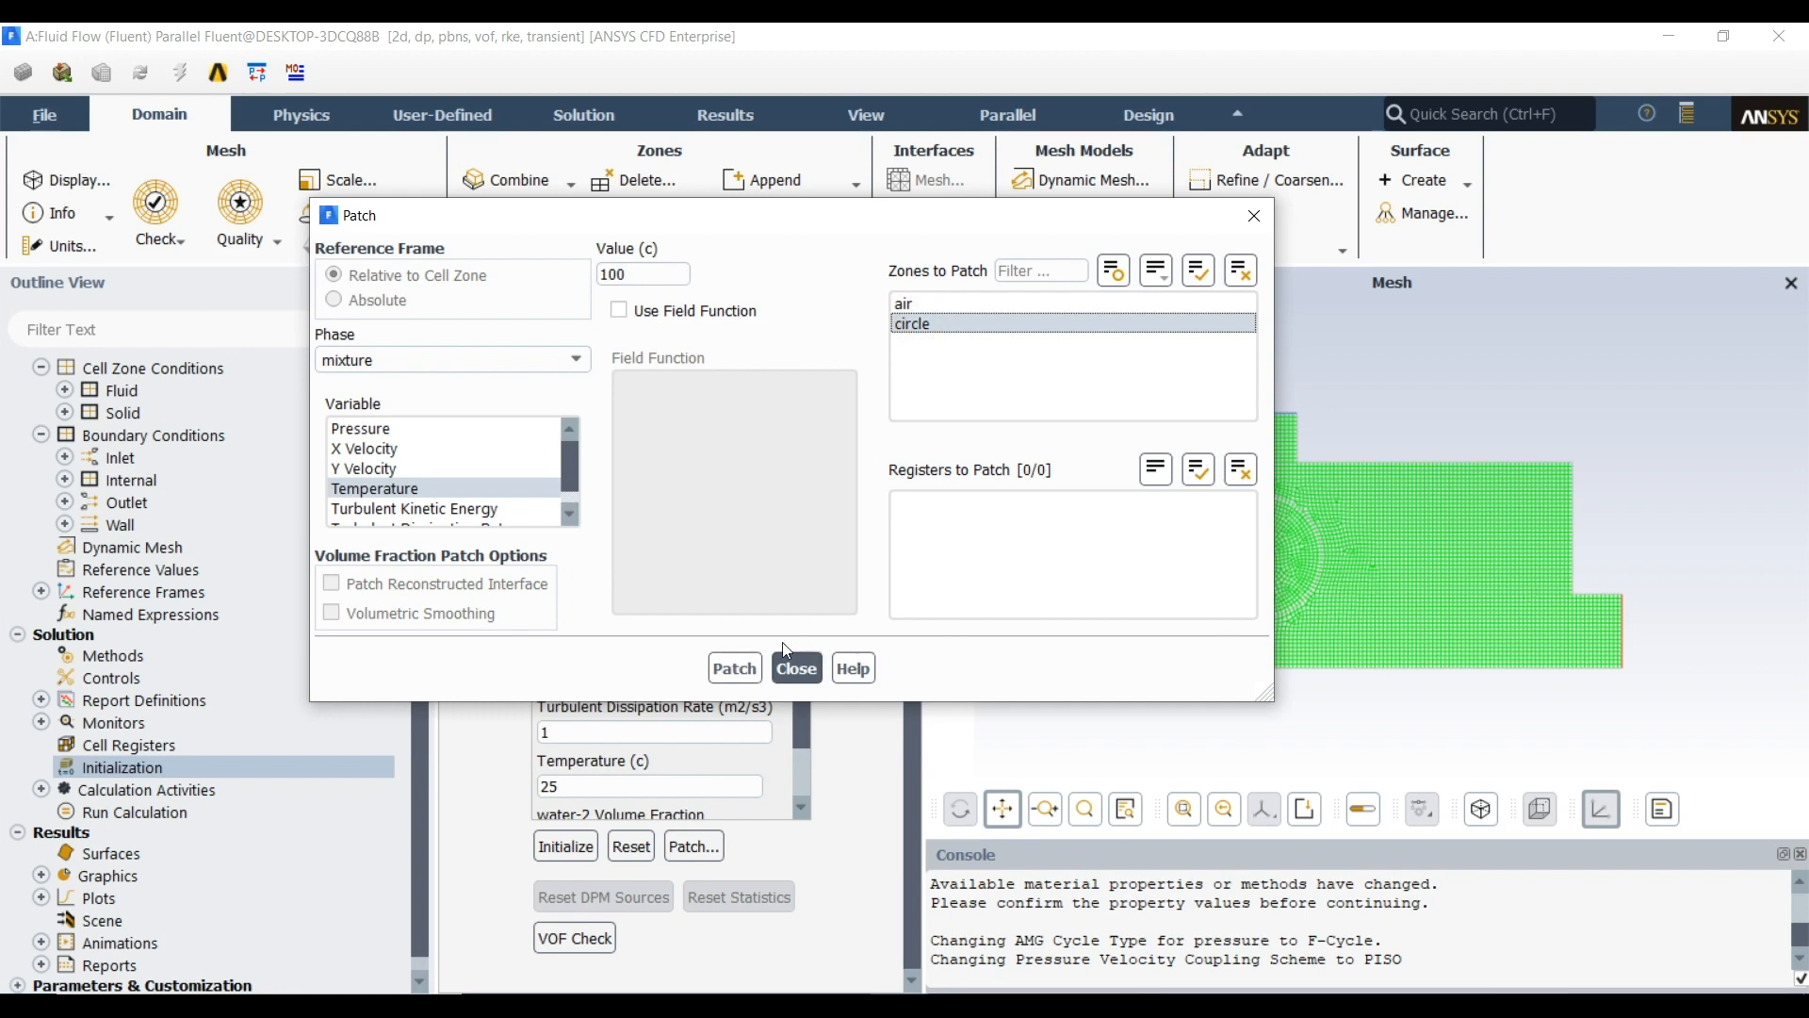
click(734, 667)
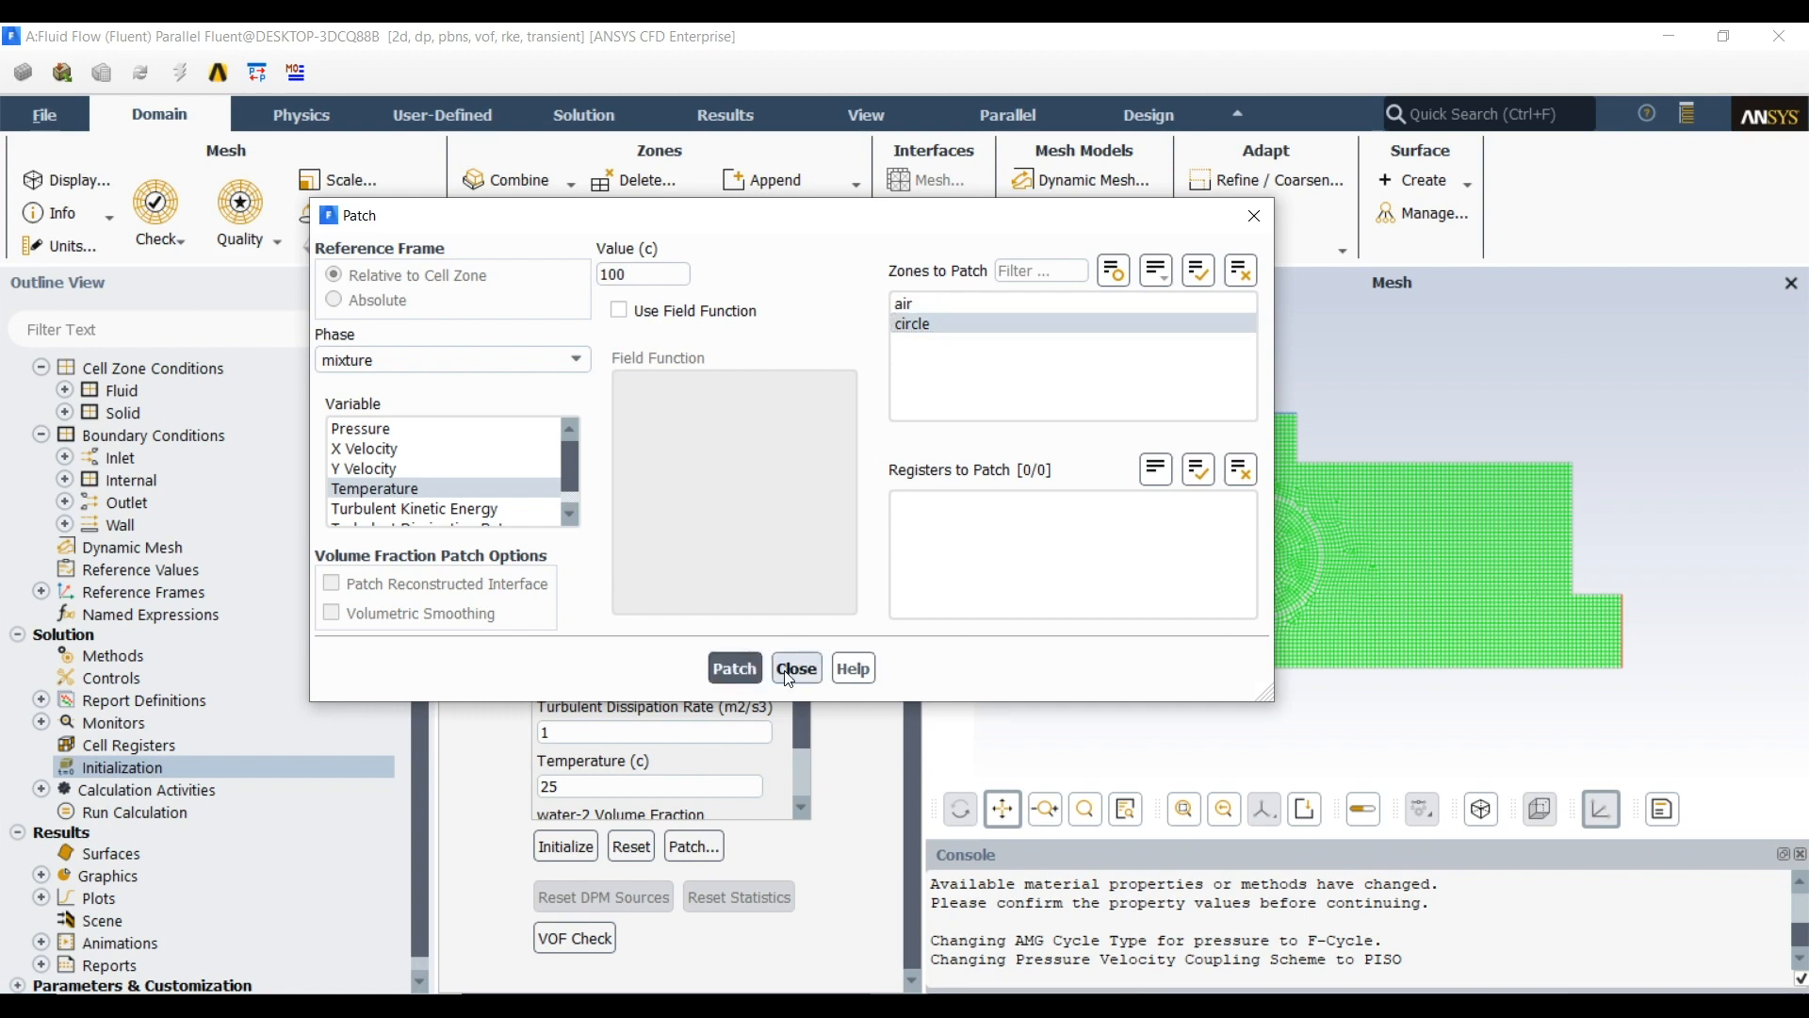
click(796, 668)
Create and display a filled contour of static temperature on the air and circle surfaces
scroll(203, 698, down, 1)
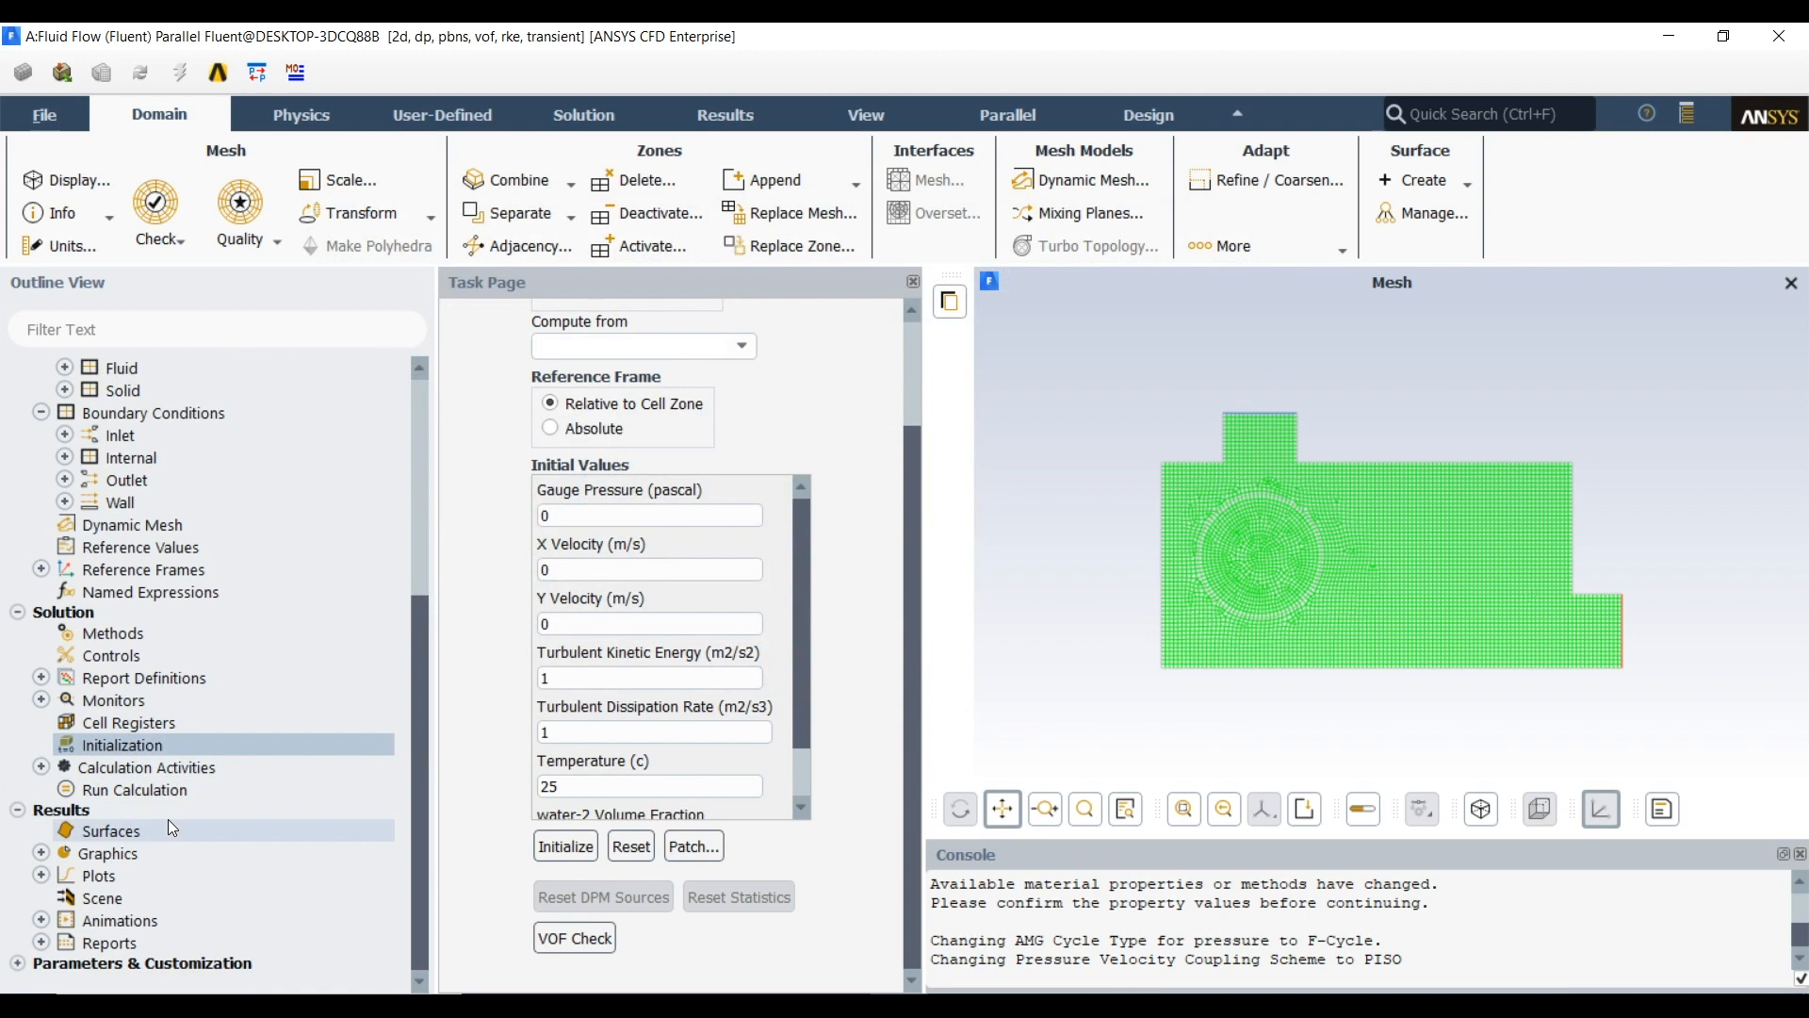
click(41, 852)
click(113, 898)
double_click(113, 898)
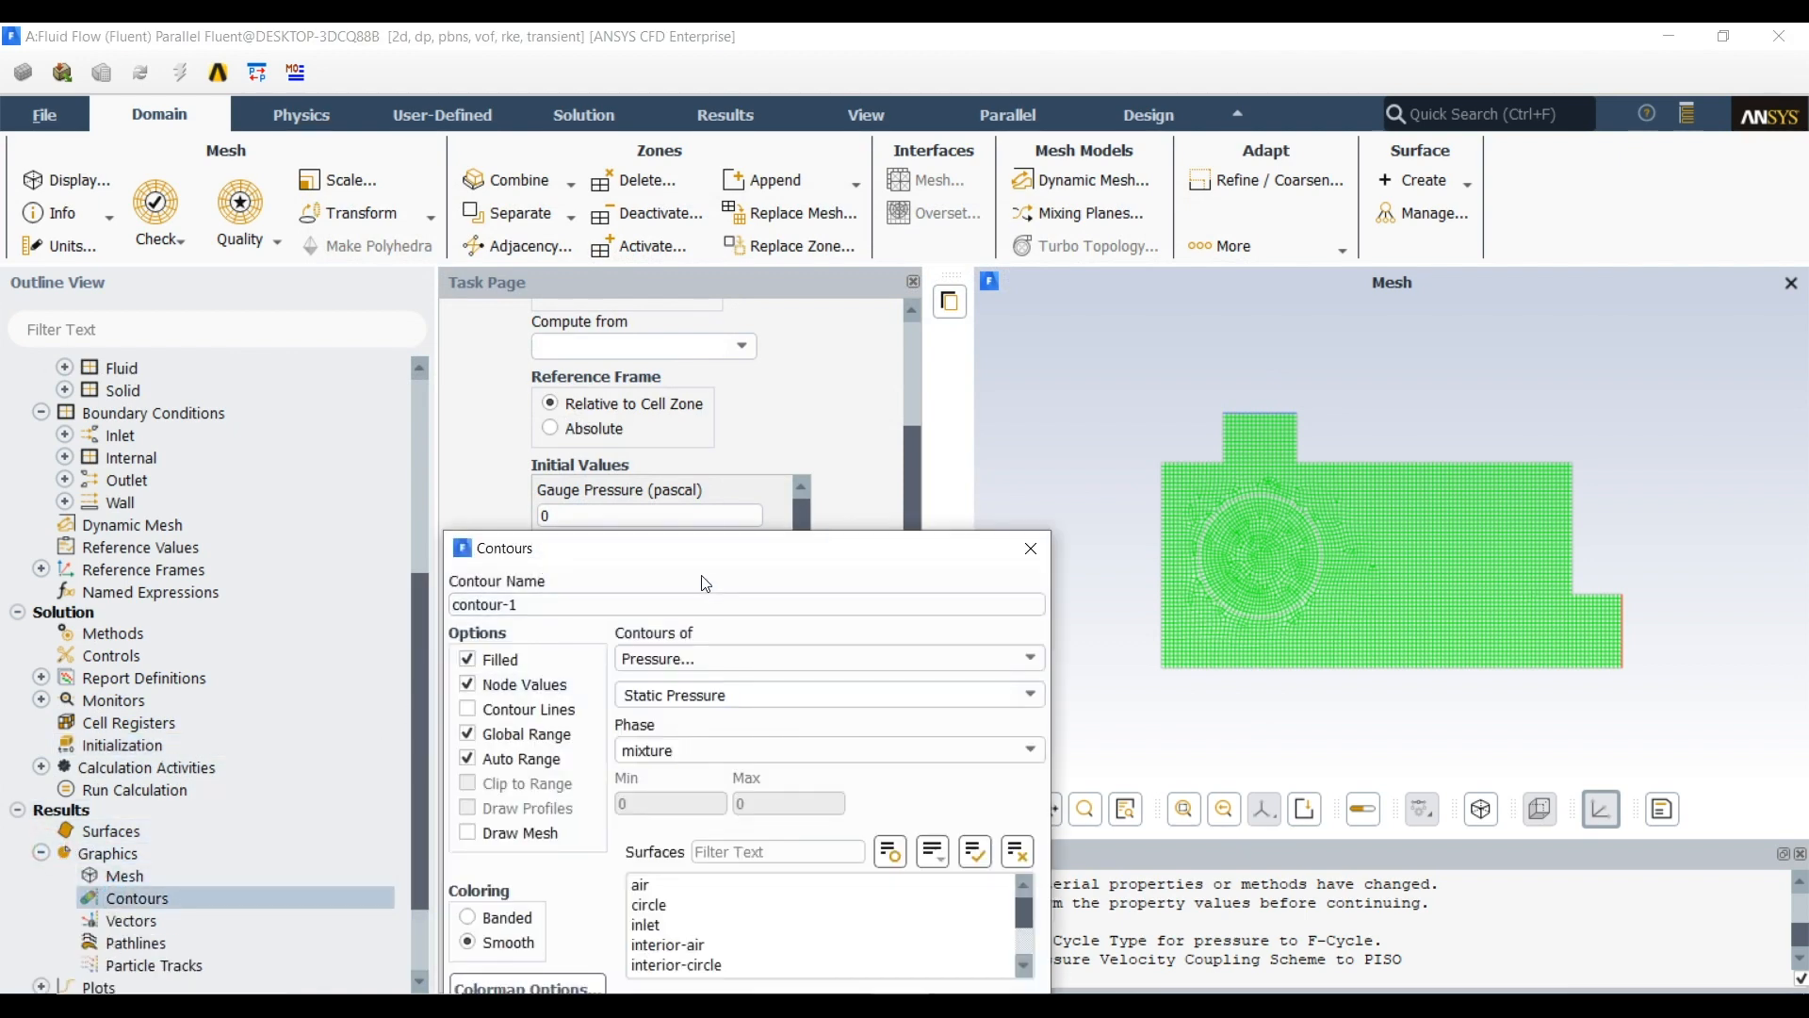
drag(698, 550, 647, 314)
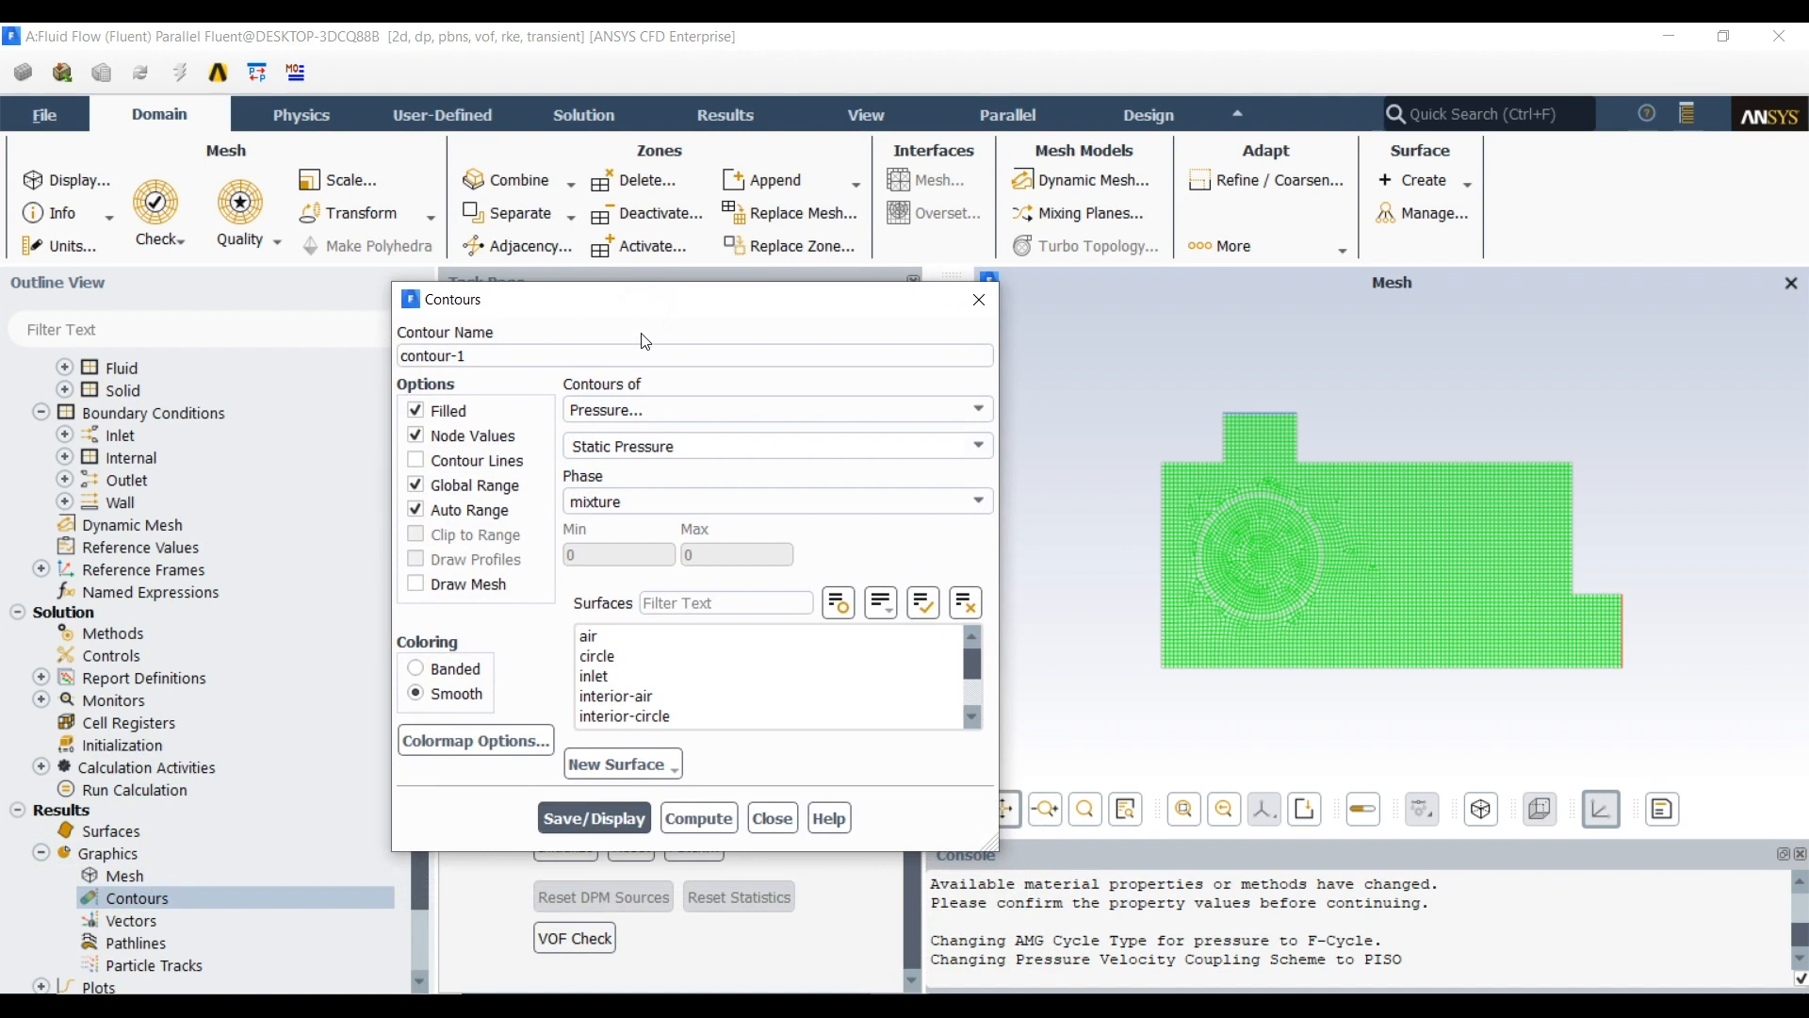
click(714, 415)
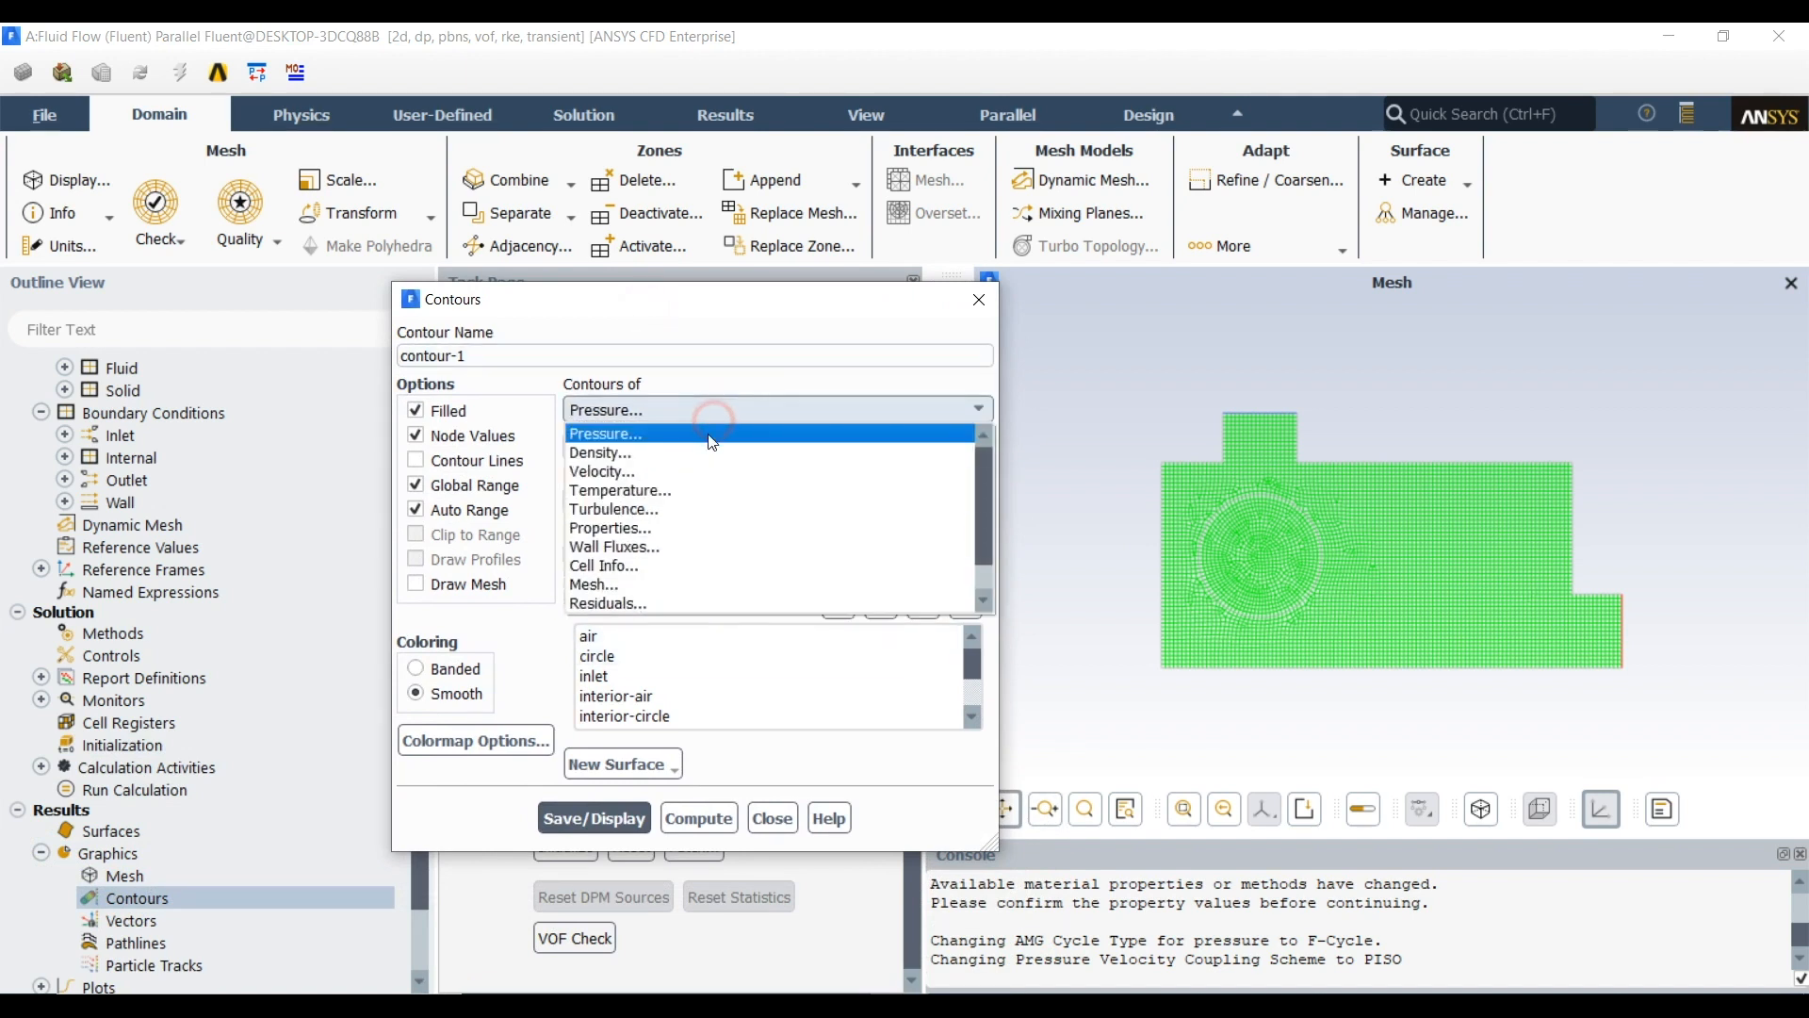
click(684, 490)
click(630, 637)
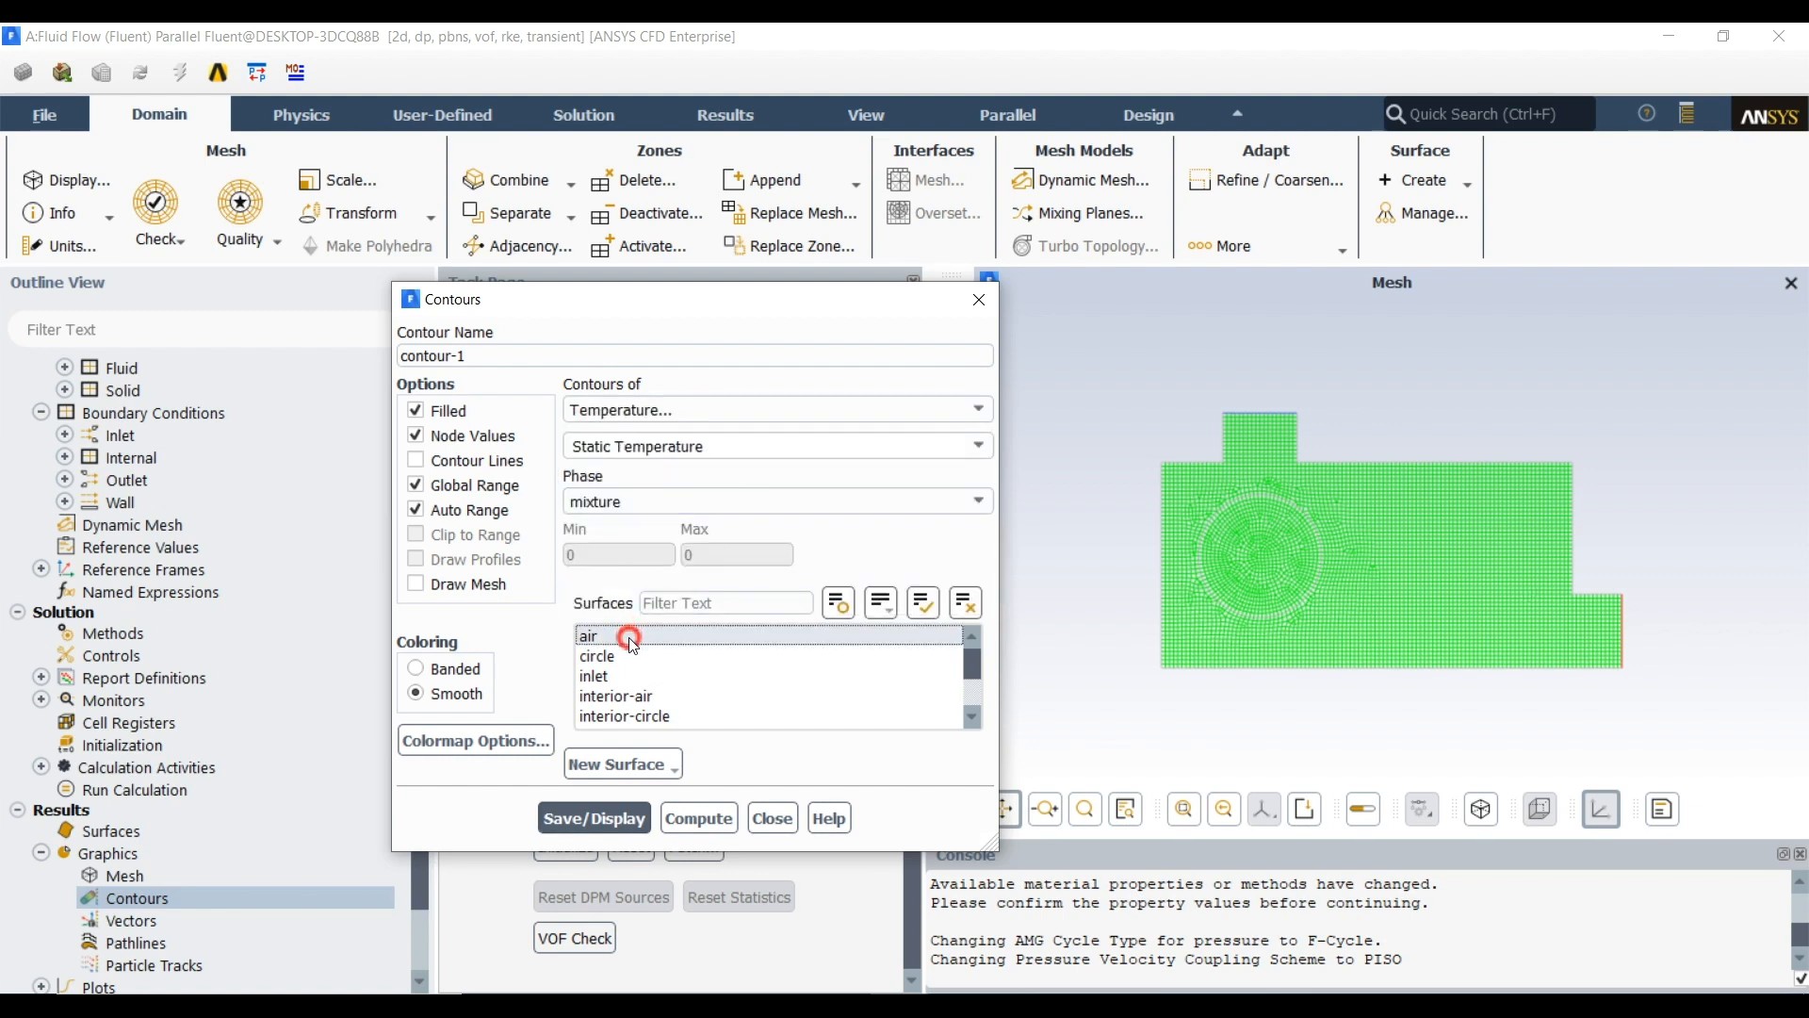
click(629, 652)
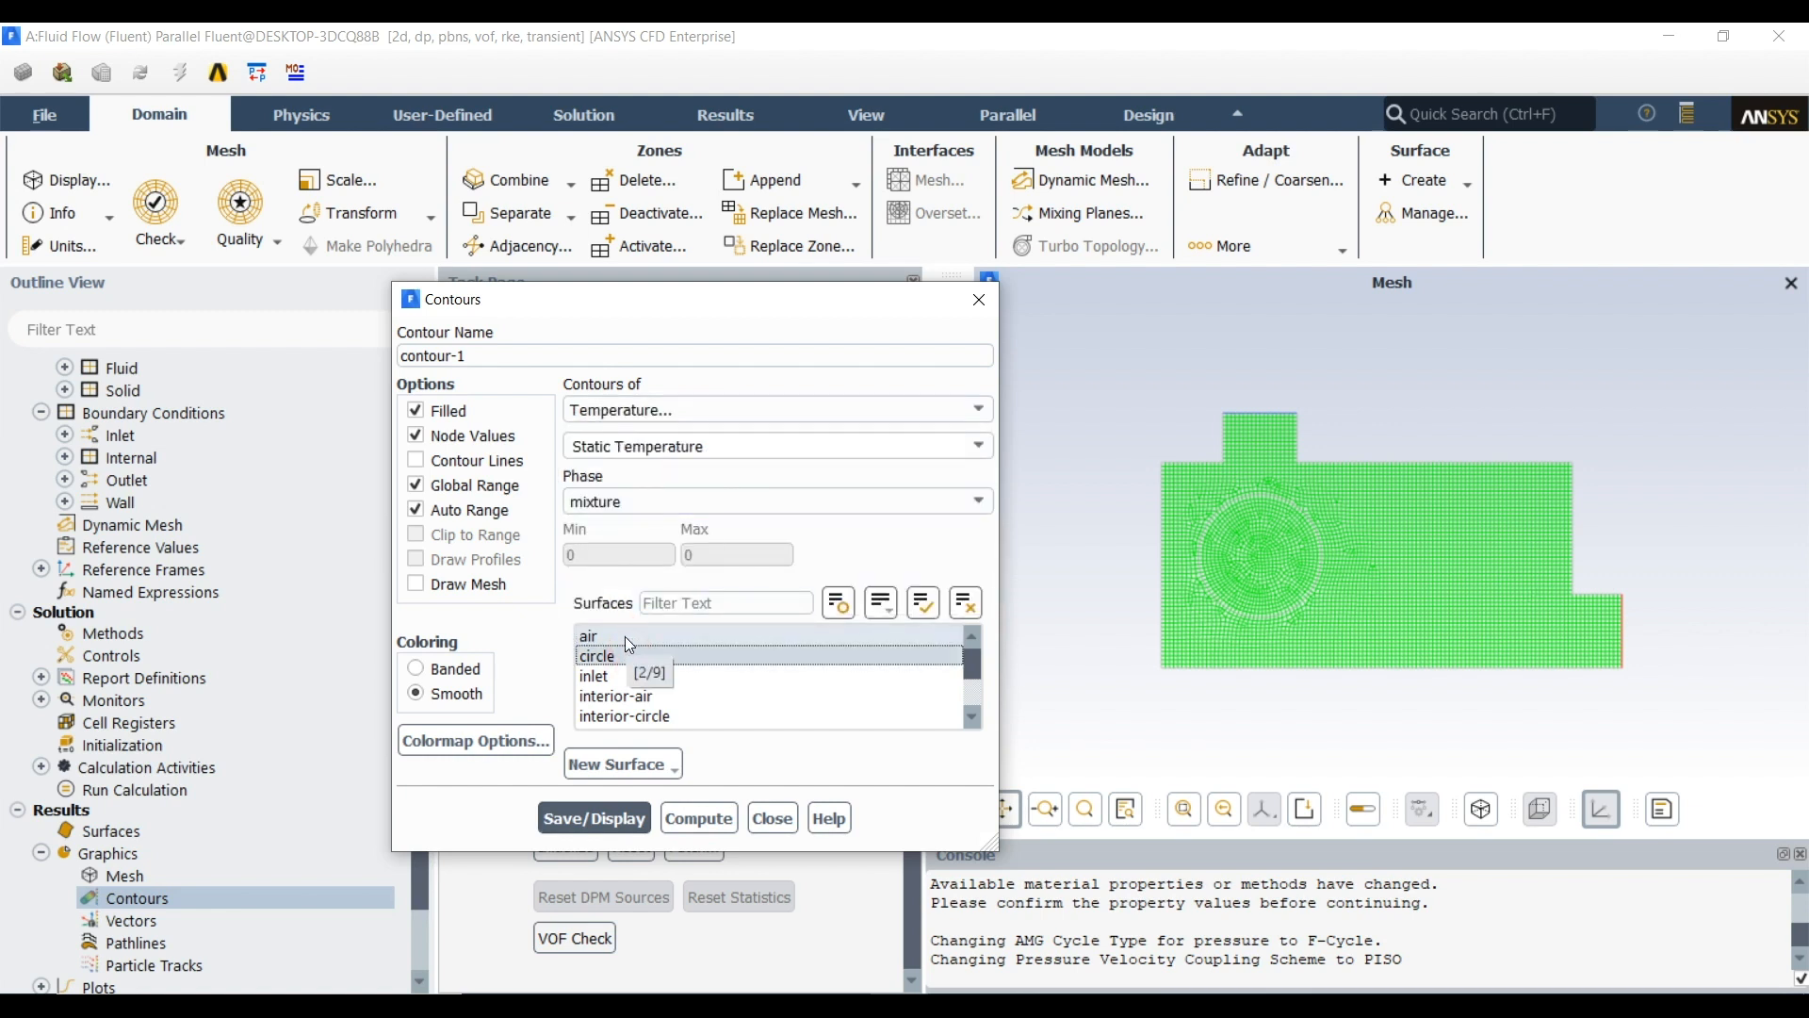
click(587, 810)
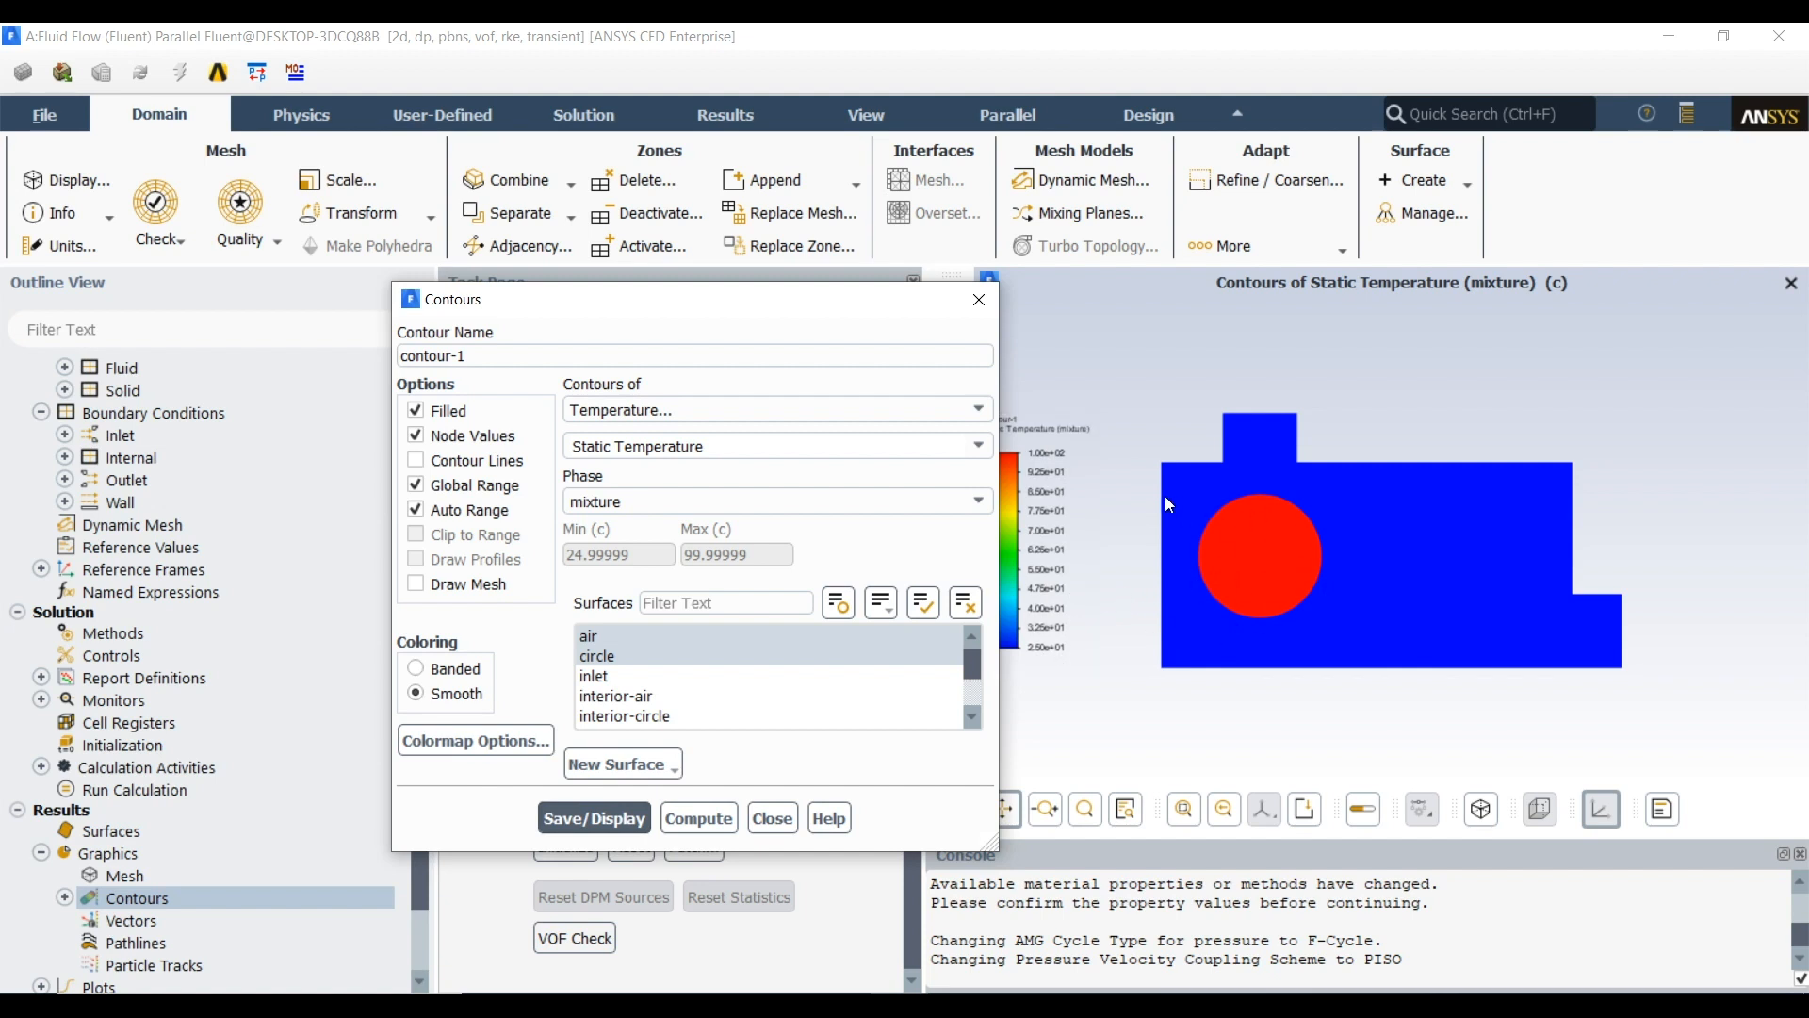
Set the temperature contour's colormap number format to float with a precision of 1, apply it and close the contour settings
click(476, 737)
drag(600, 551, 570, 365)
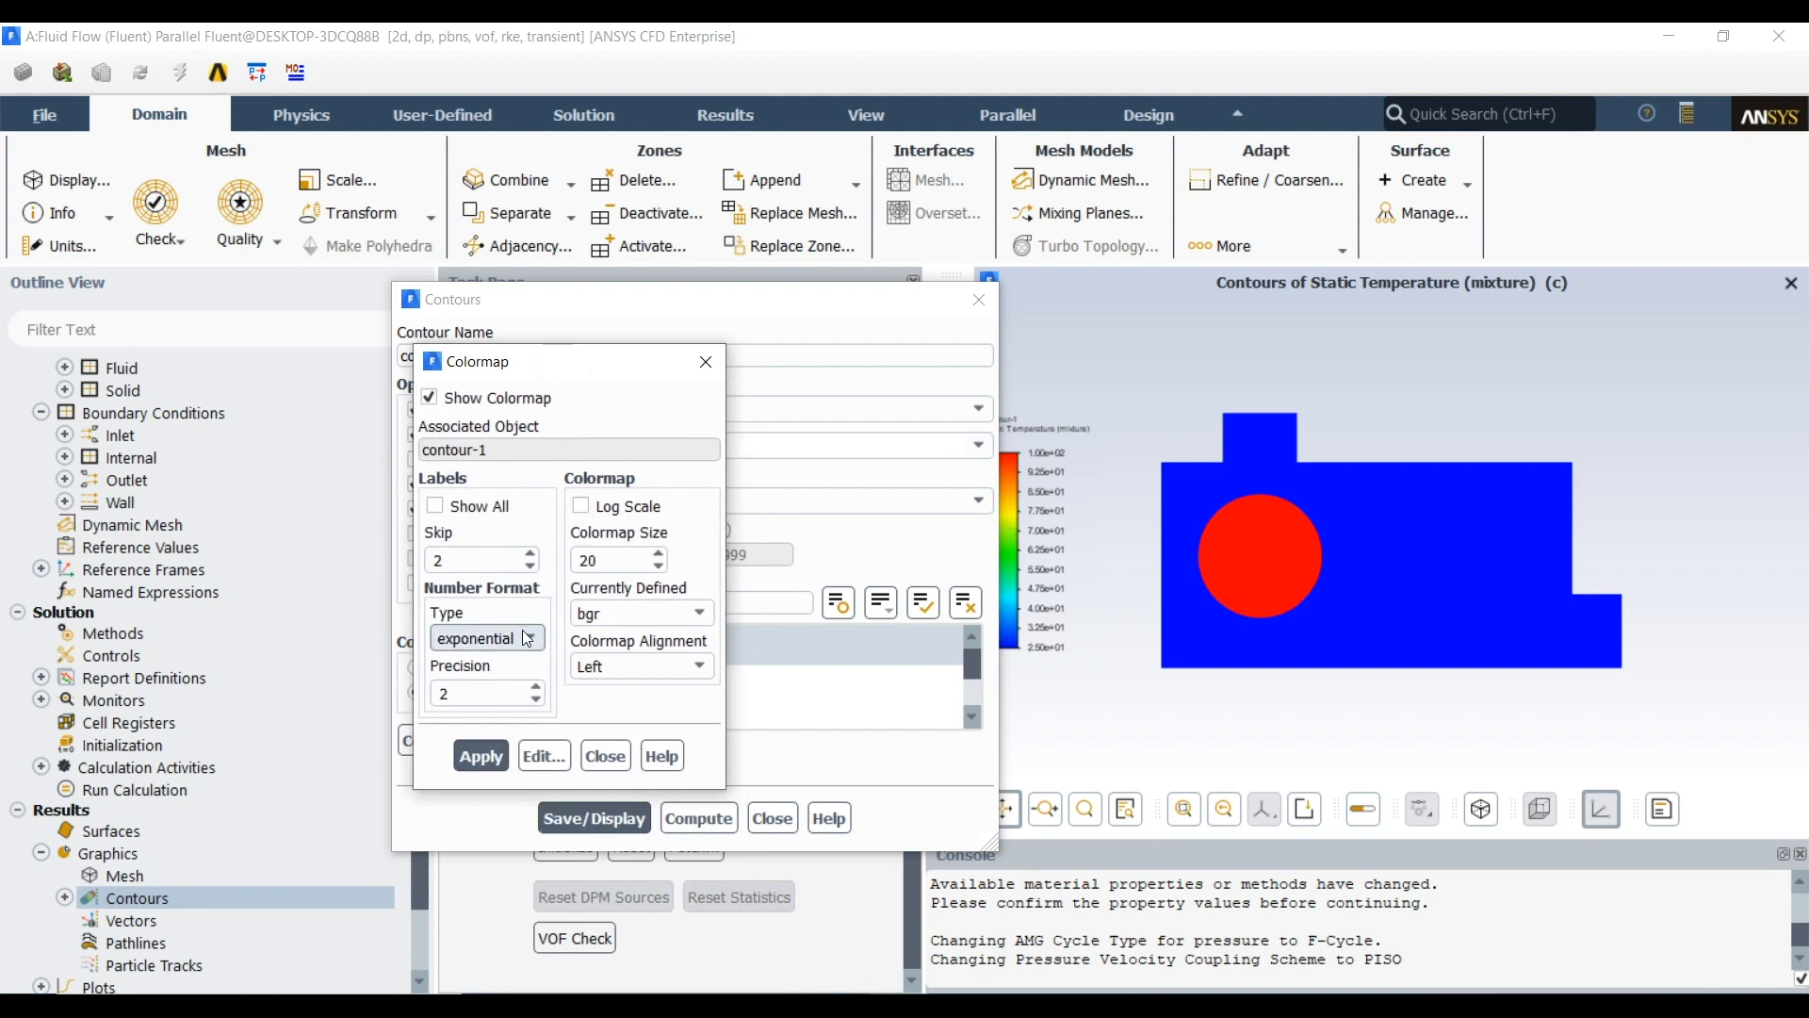
click(481, 638)
click(479, 679)
double_click(476, 695)
text(1)
click(482, 757)
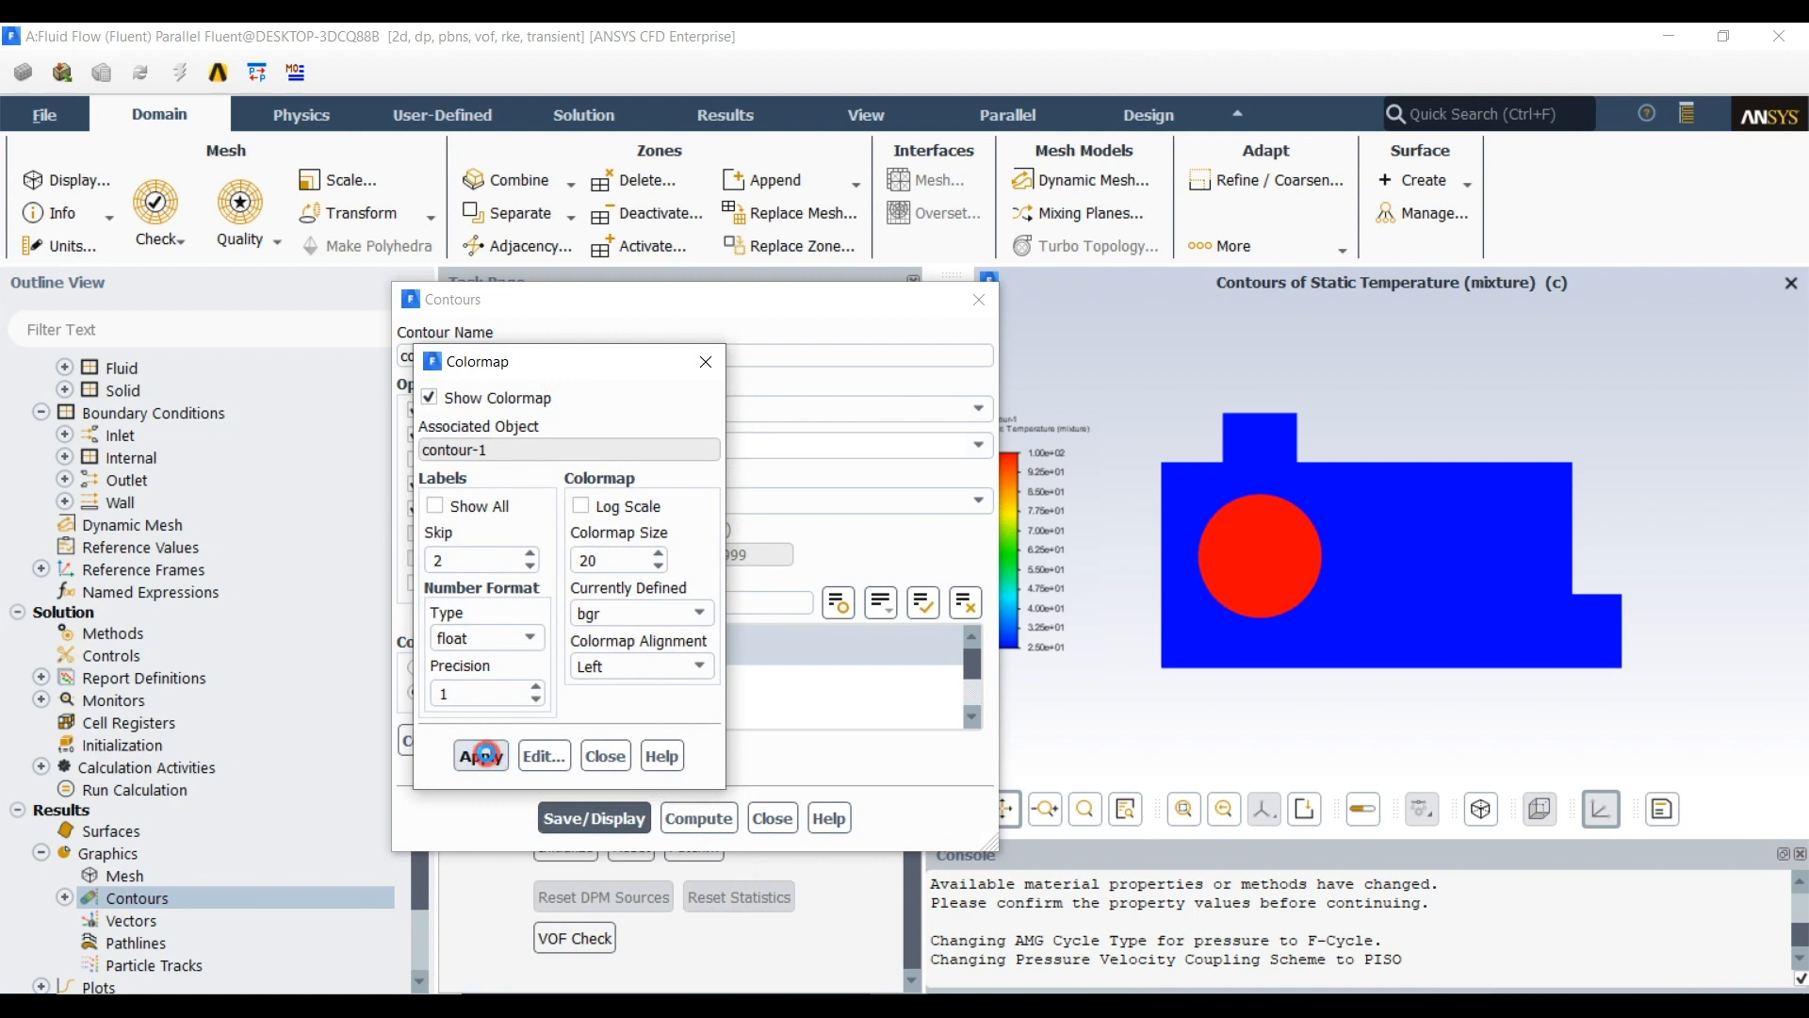
click(606, 756)
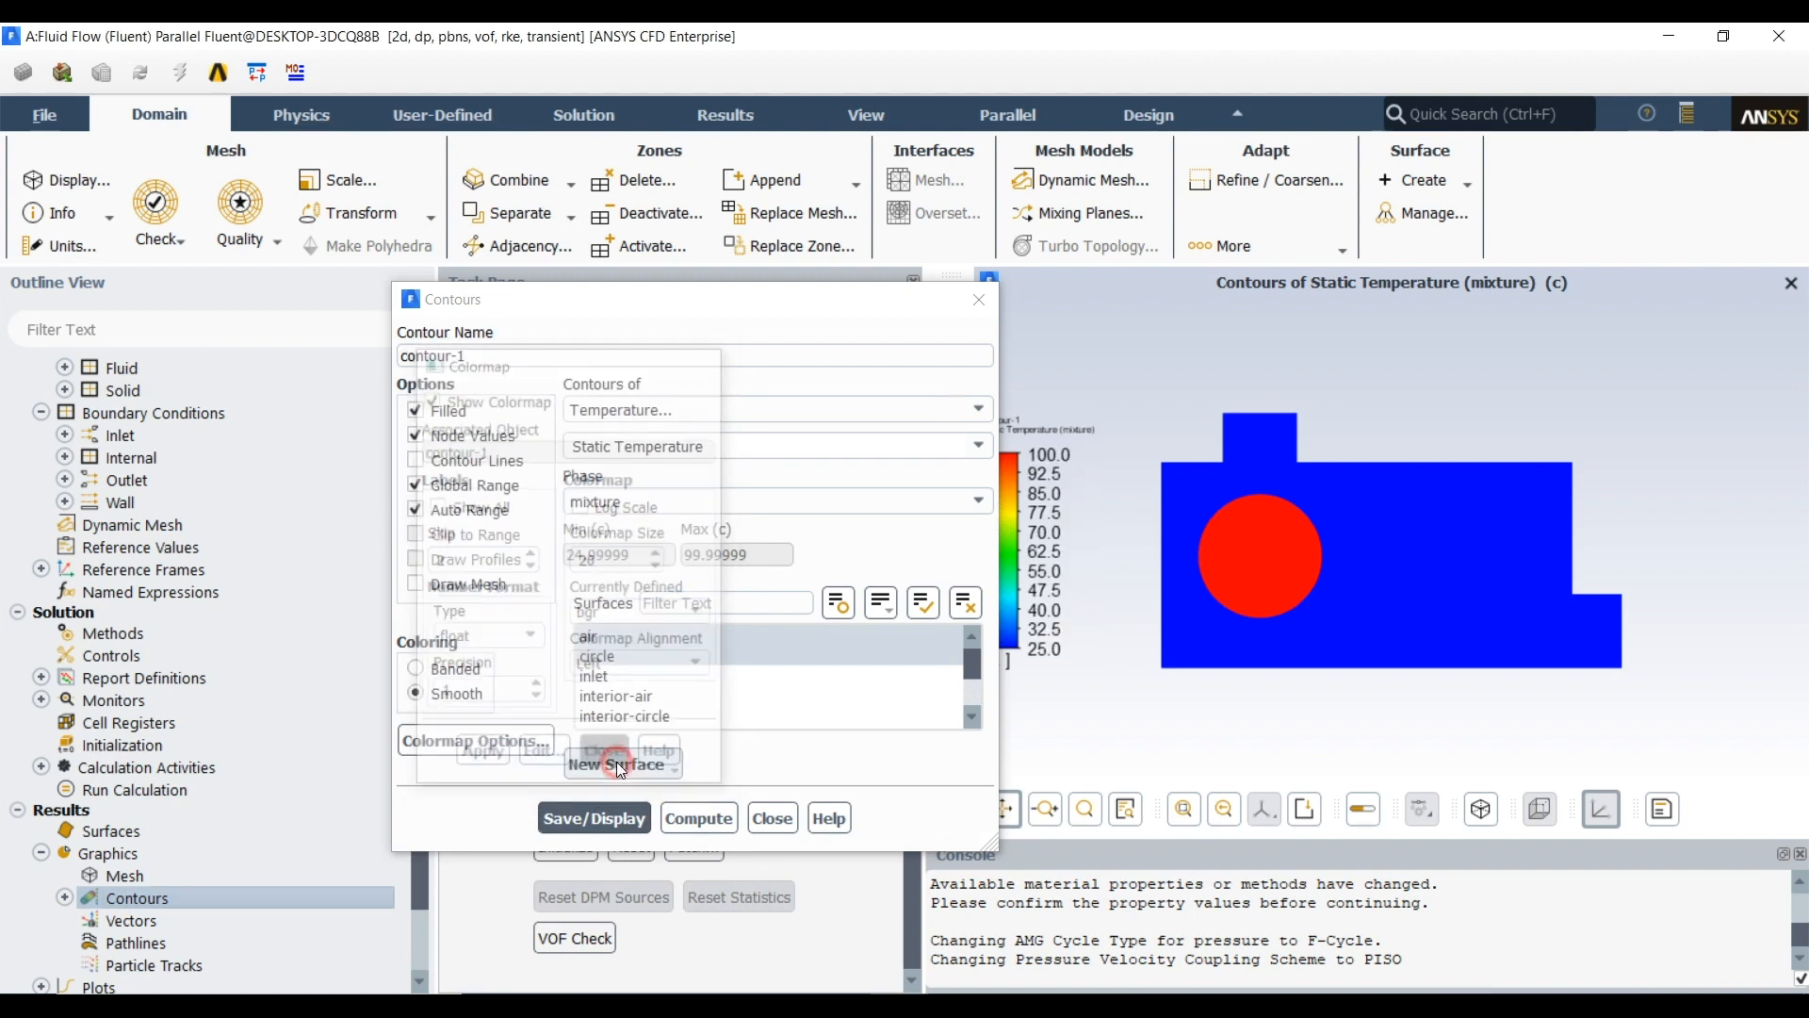
drag(863, 301, 735, 303)
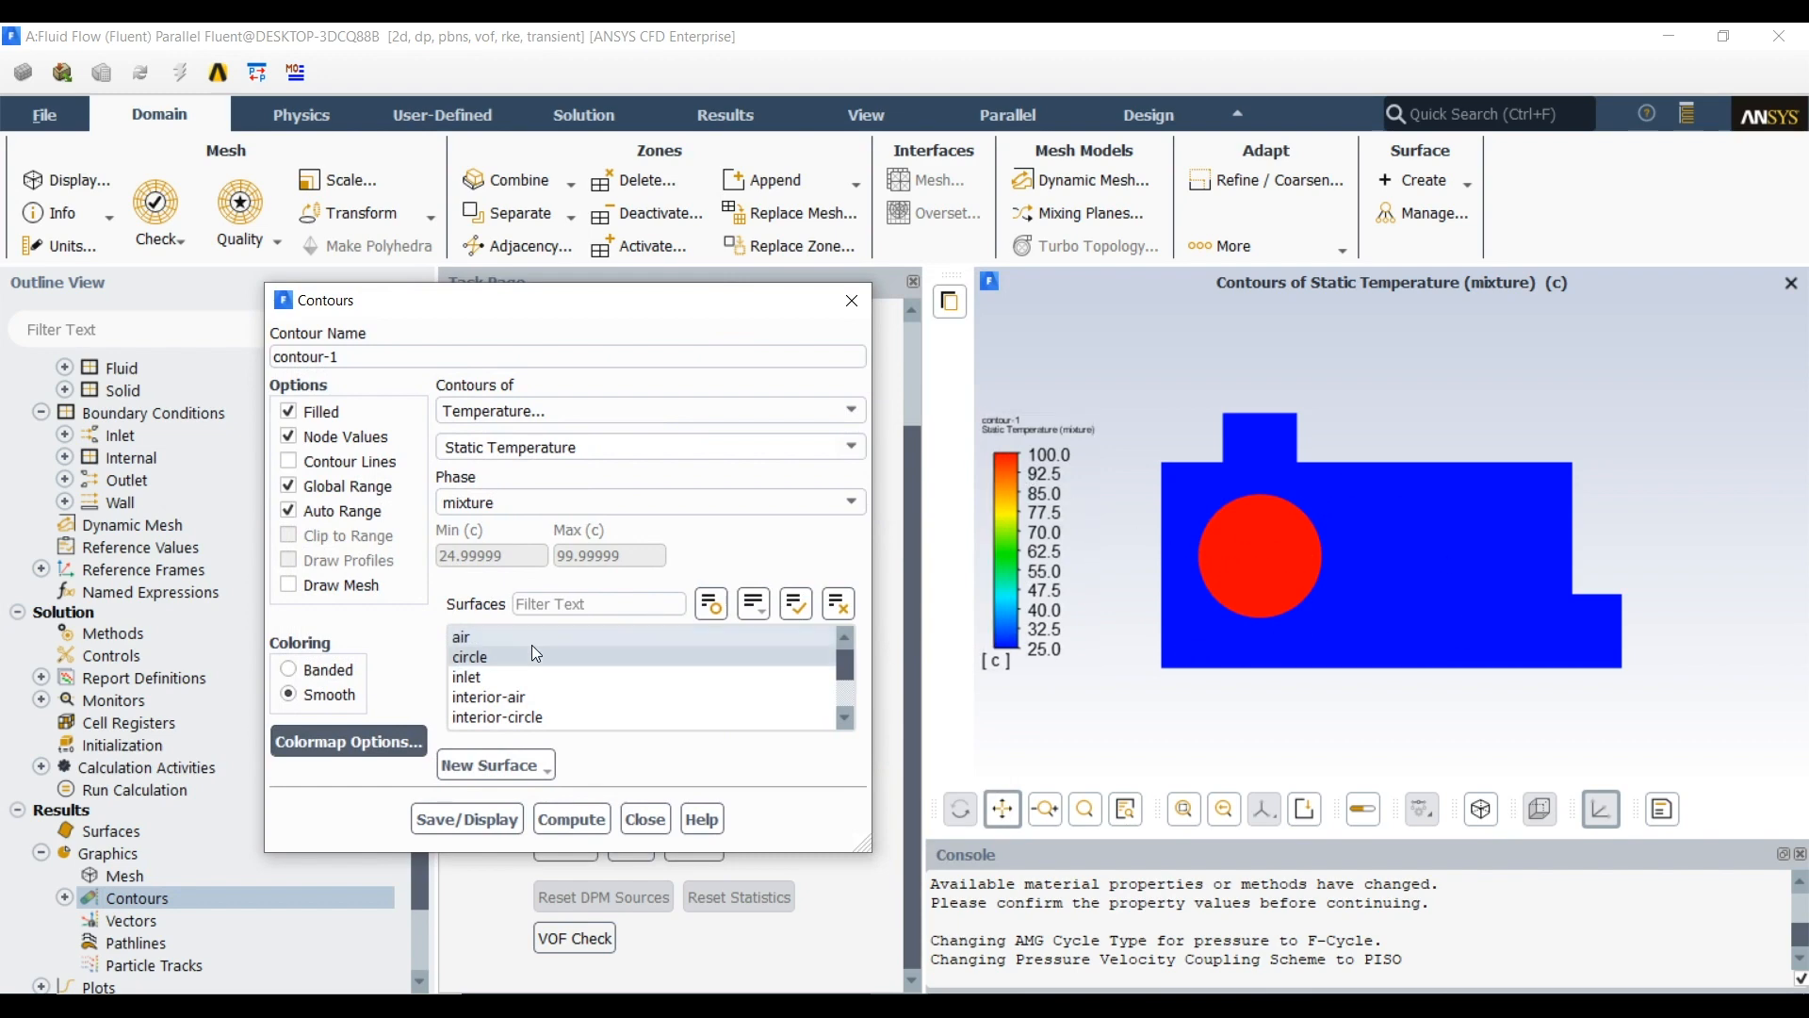
click(646, 818)
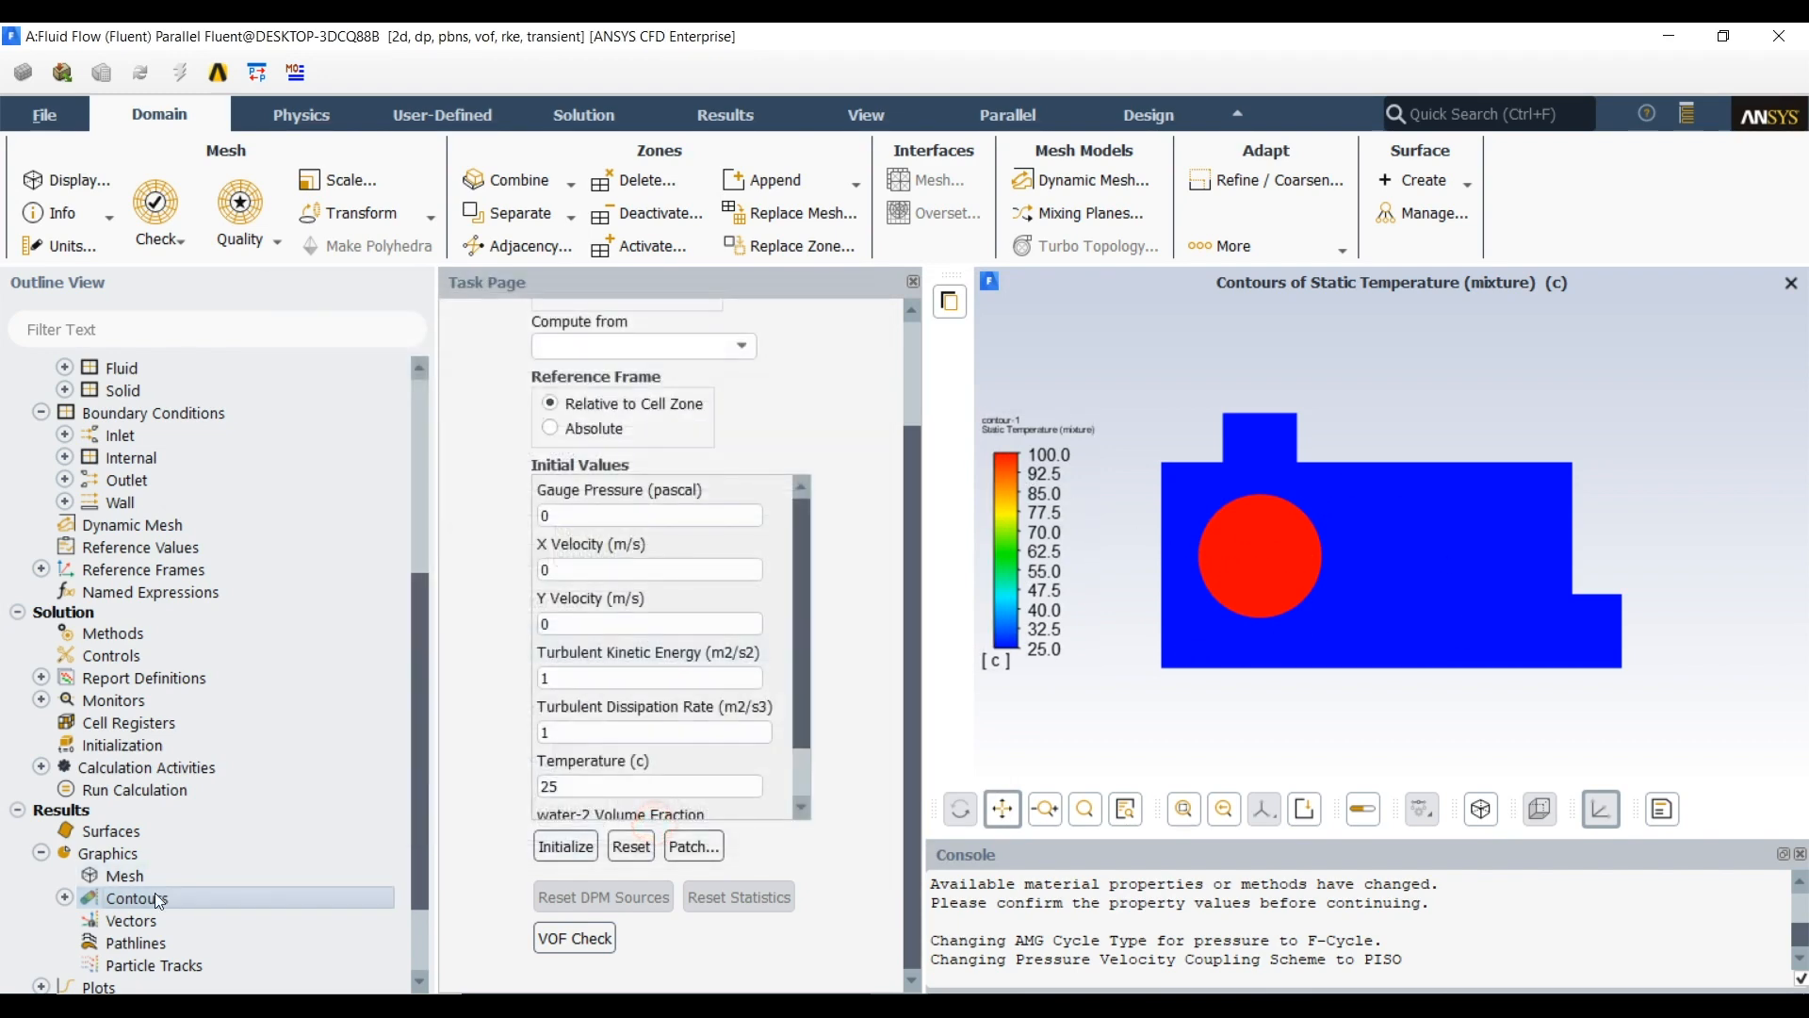
Create and display a second contour showing the volume fraction of the water-2 phase on the air and circle surfaces
click(66, 897)
scroll(194, 839, down, 2)
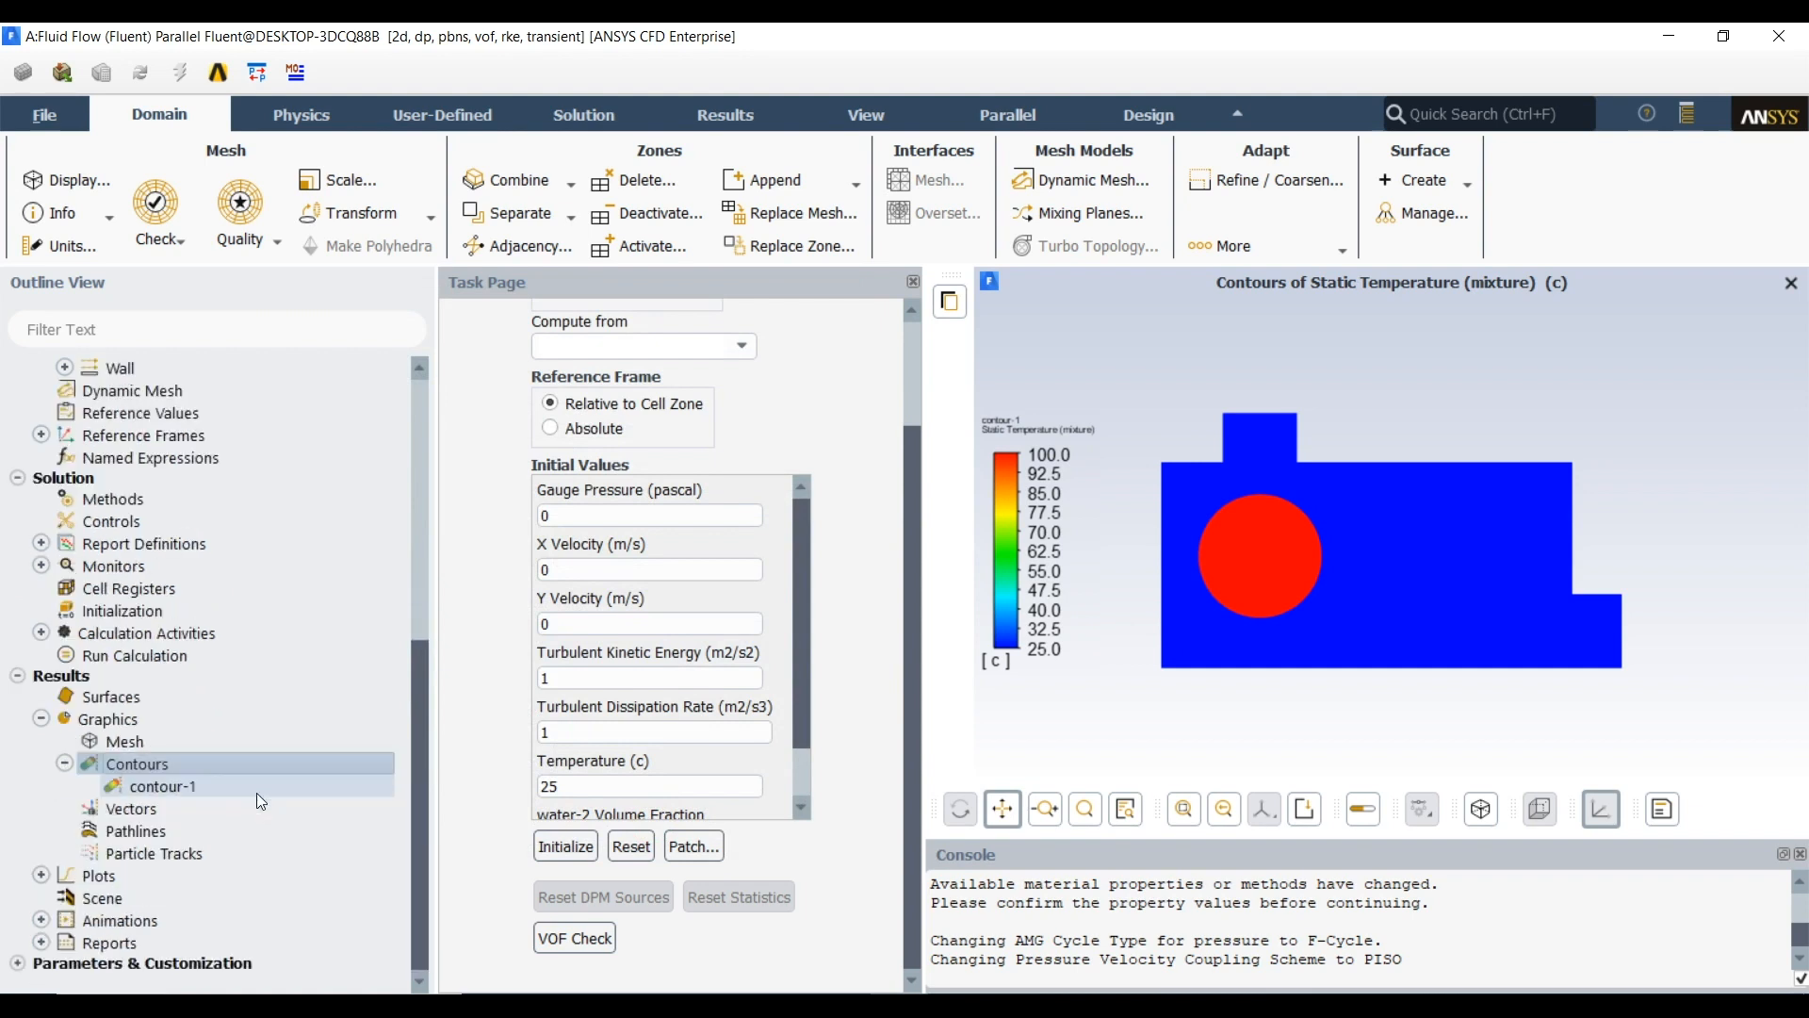
double_click(128, 762)
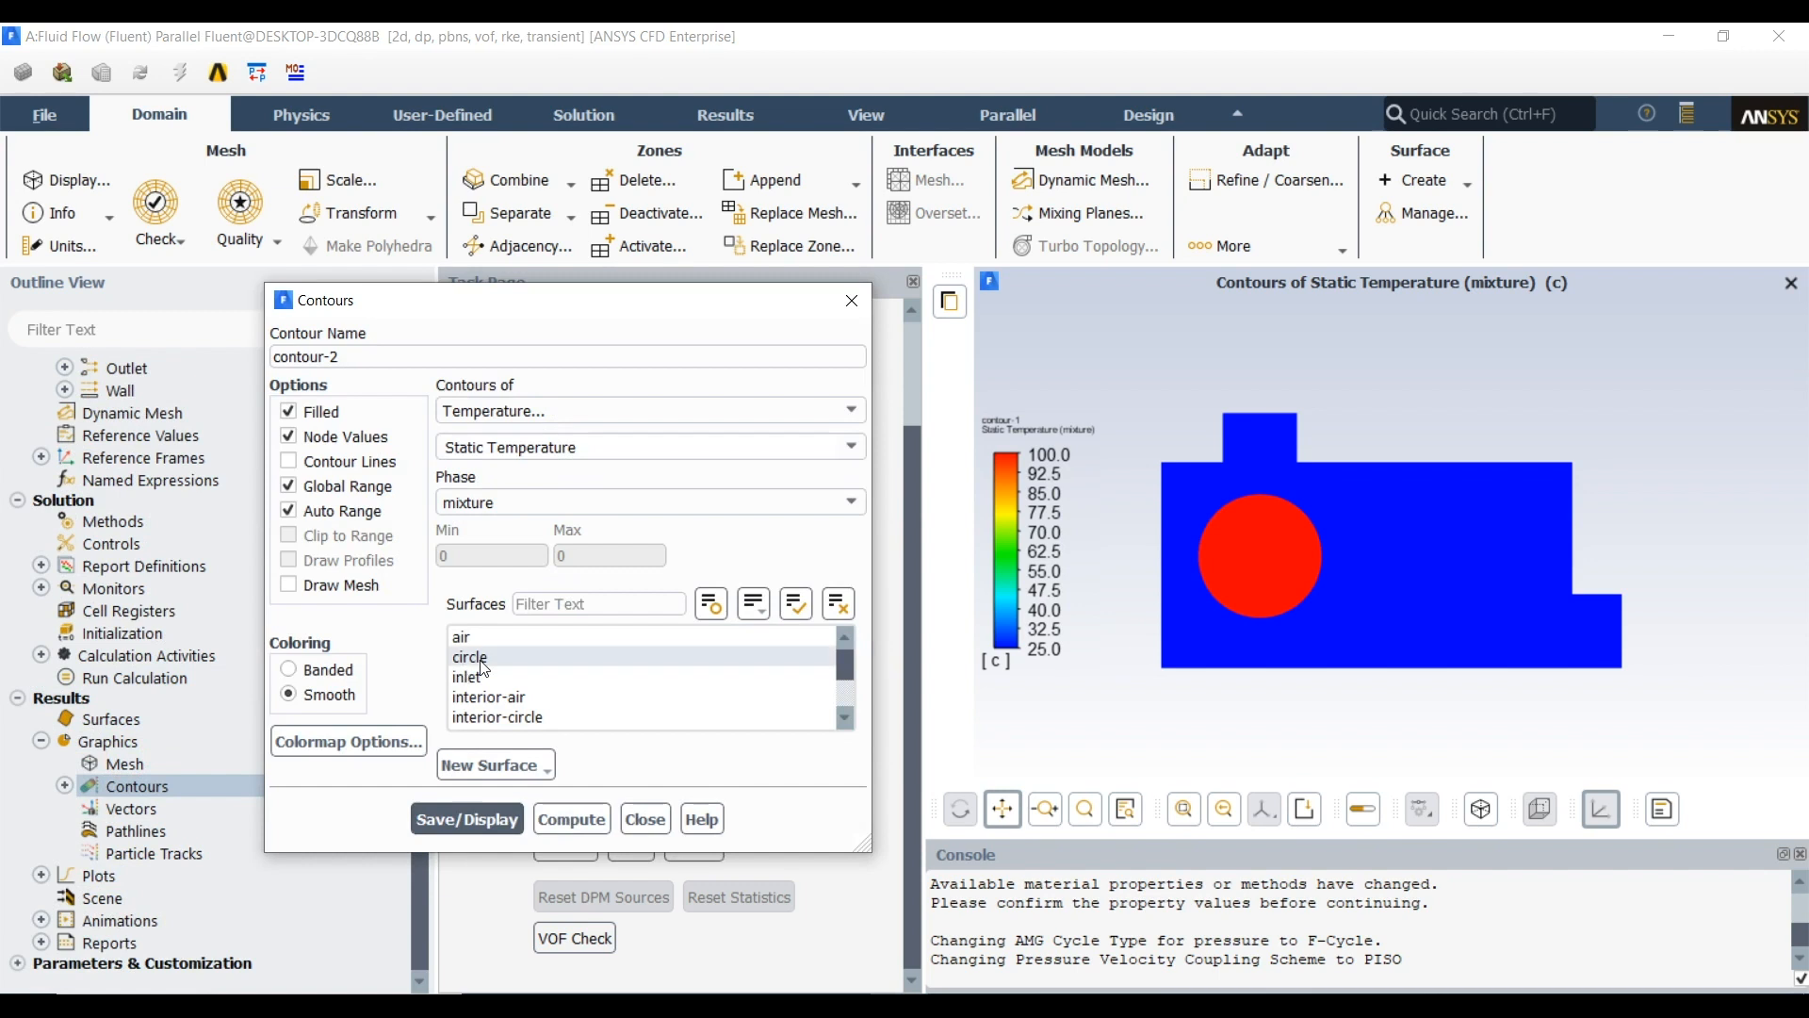
click(554, 411)
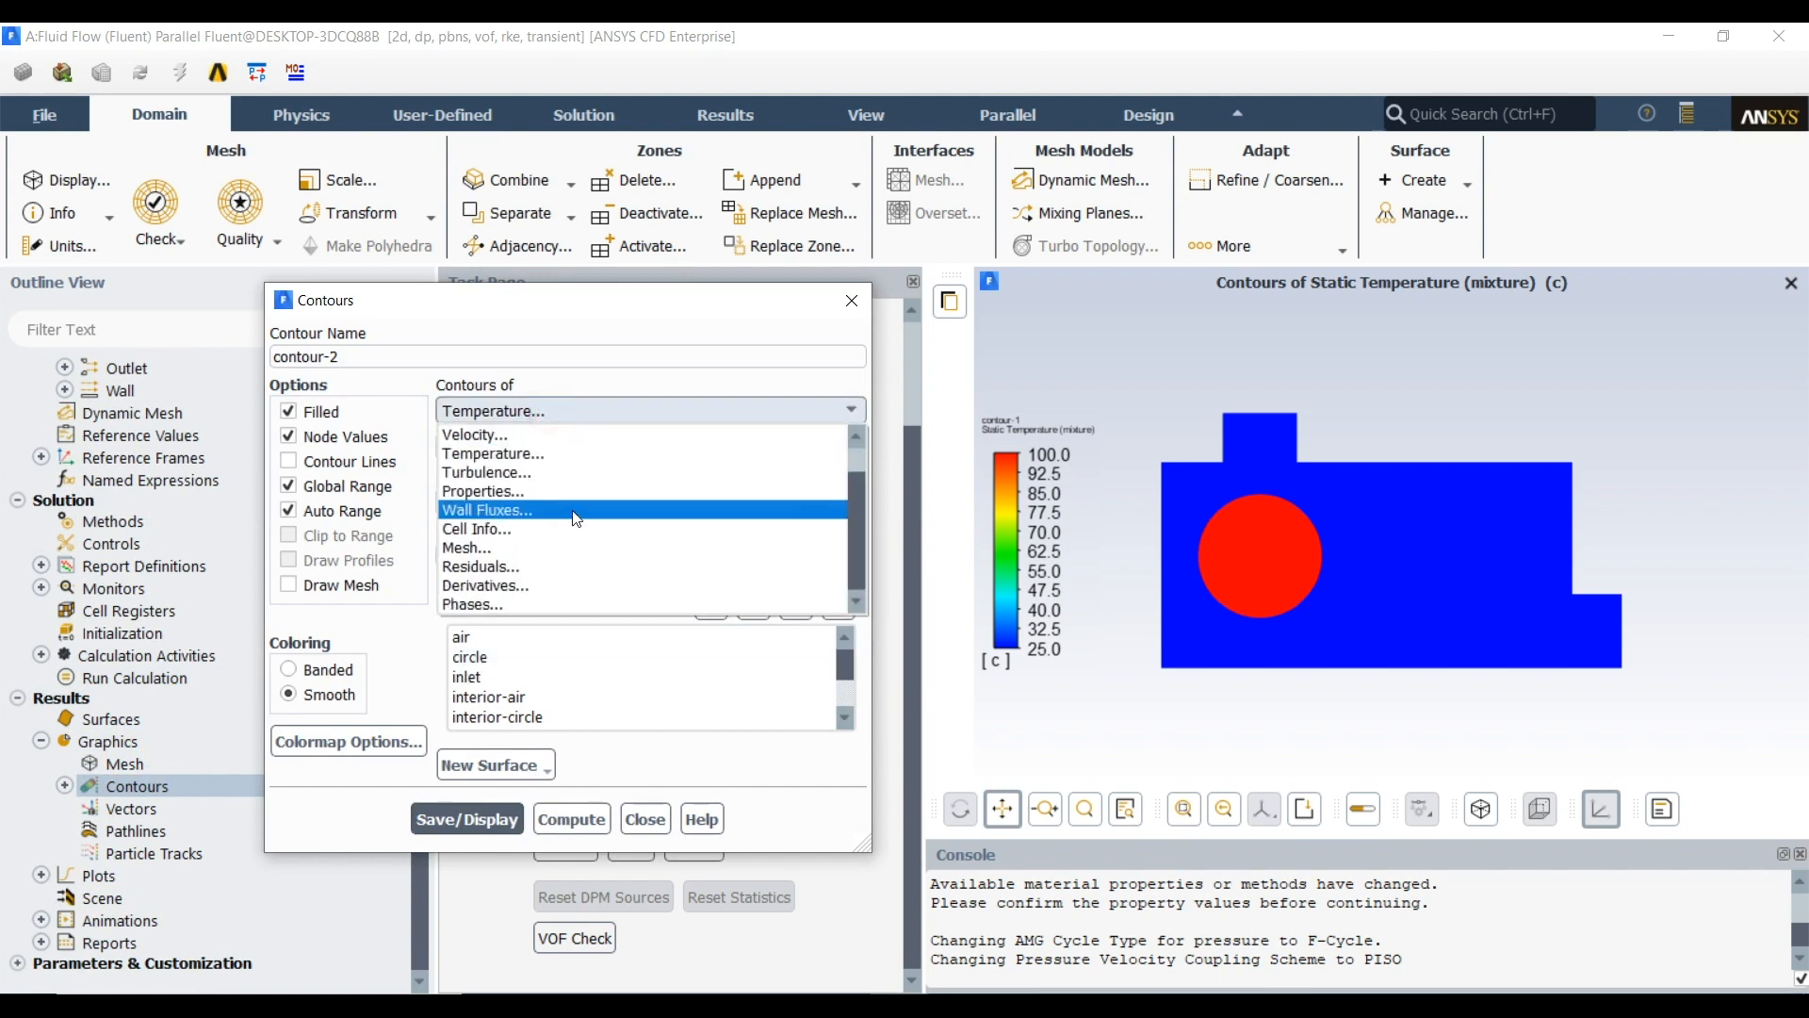
click(517, 604)
click(610, 506)
click(562, 532)
click(491, 657)
click(467, 819)
click(658, 822)
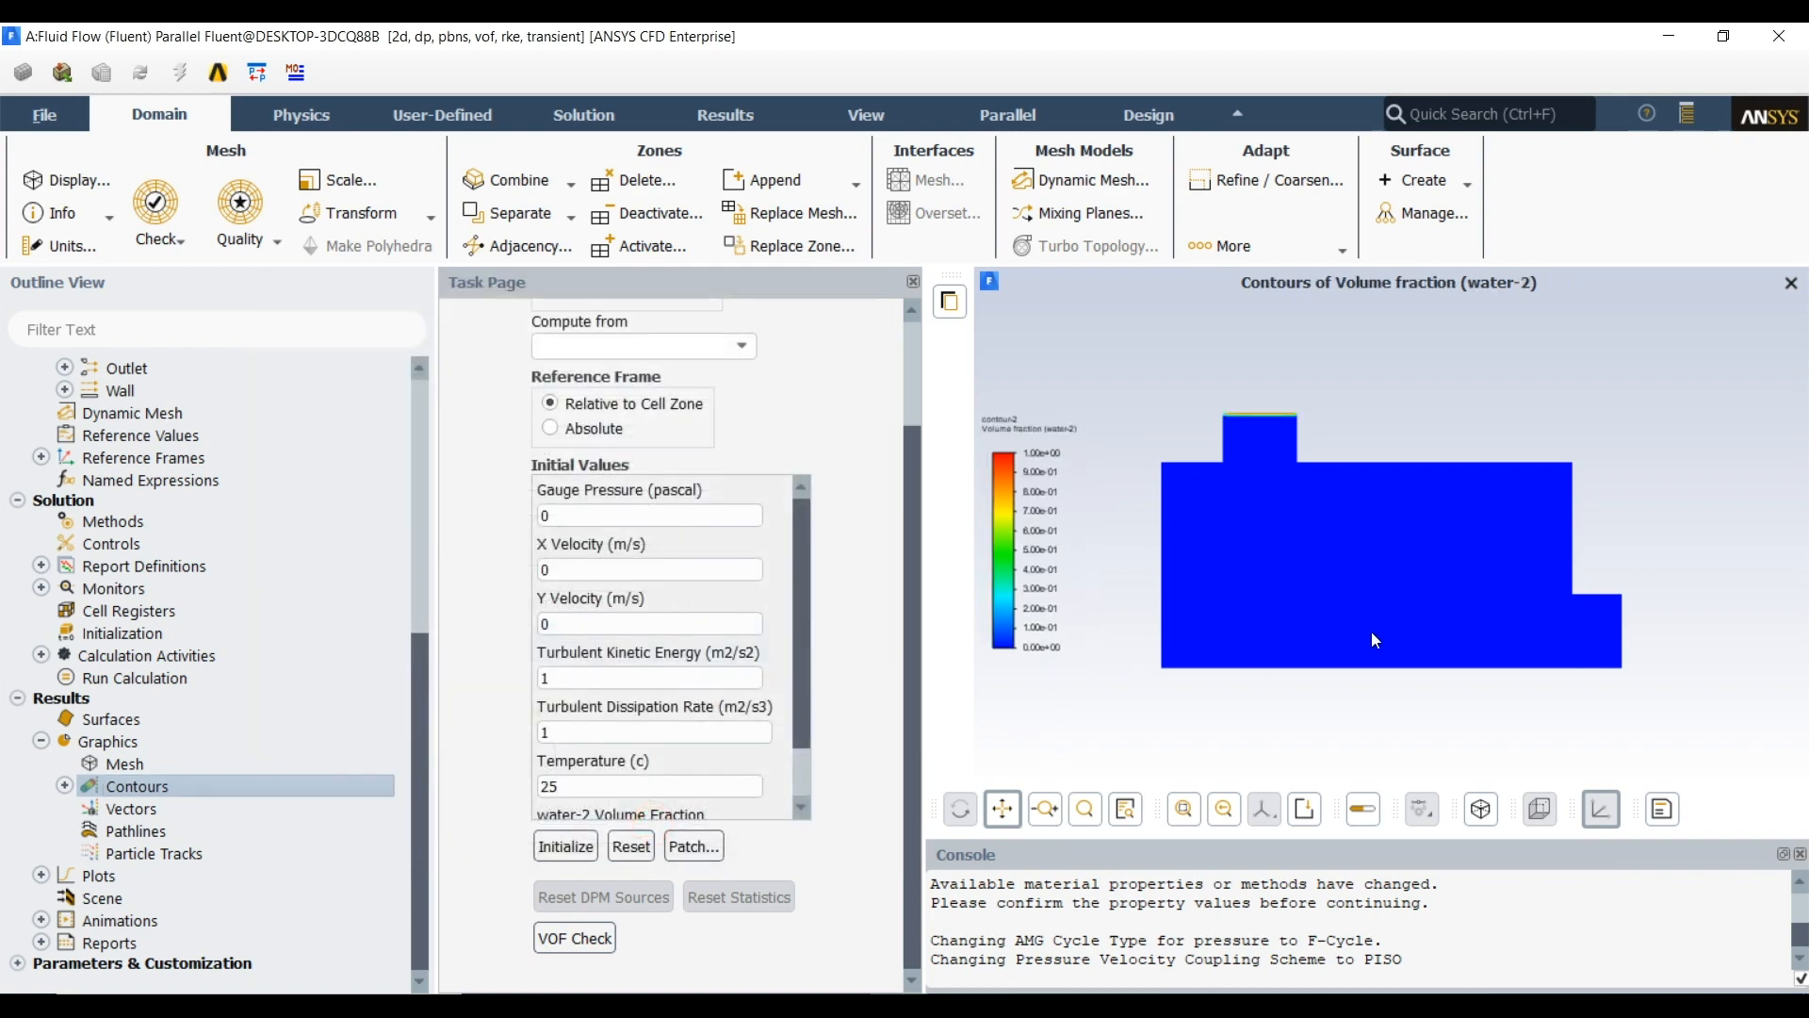
scroll(1258, 415, up, 5)
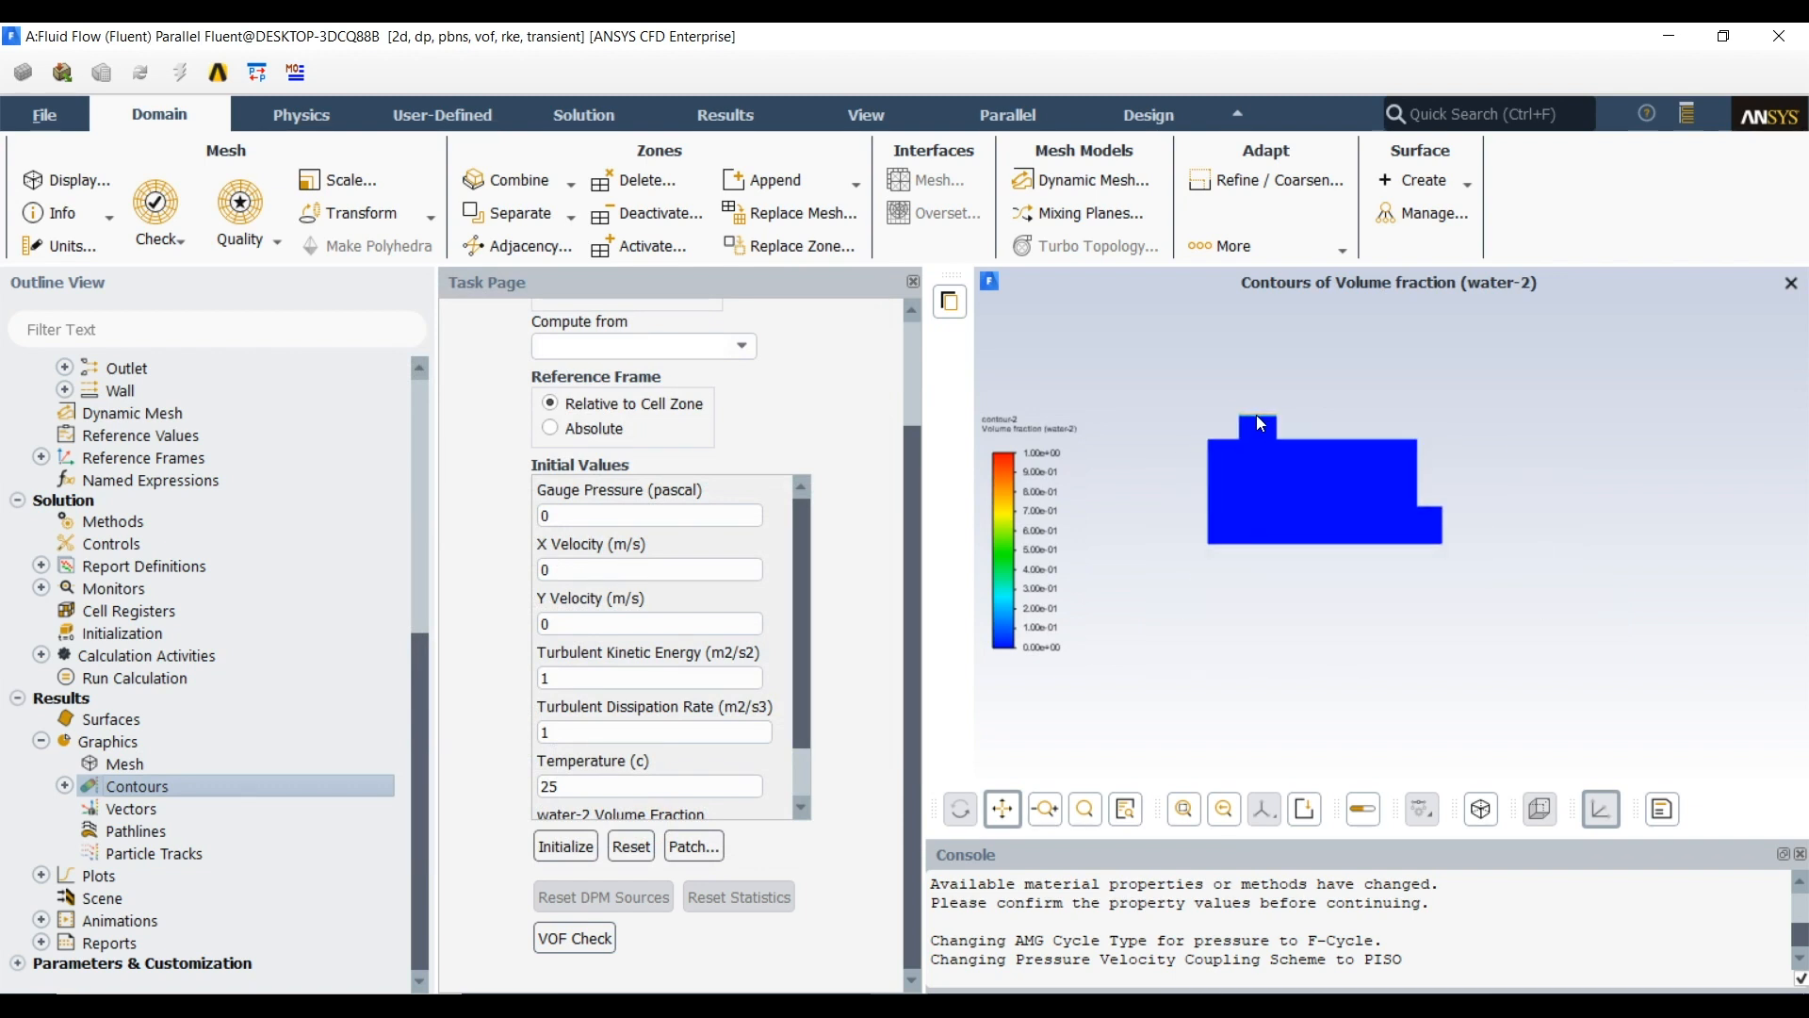
scroll(1257, 415, up, 4)
scroll(1387, 427, down, 4)
scroll(1298, 418, down, 2)
scroll(1293, 431, down, 2)
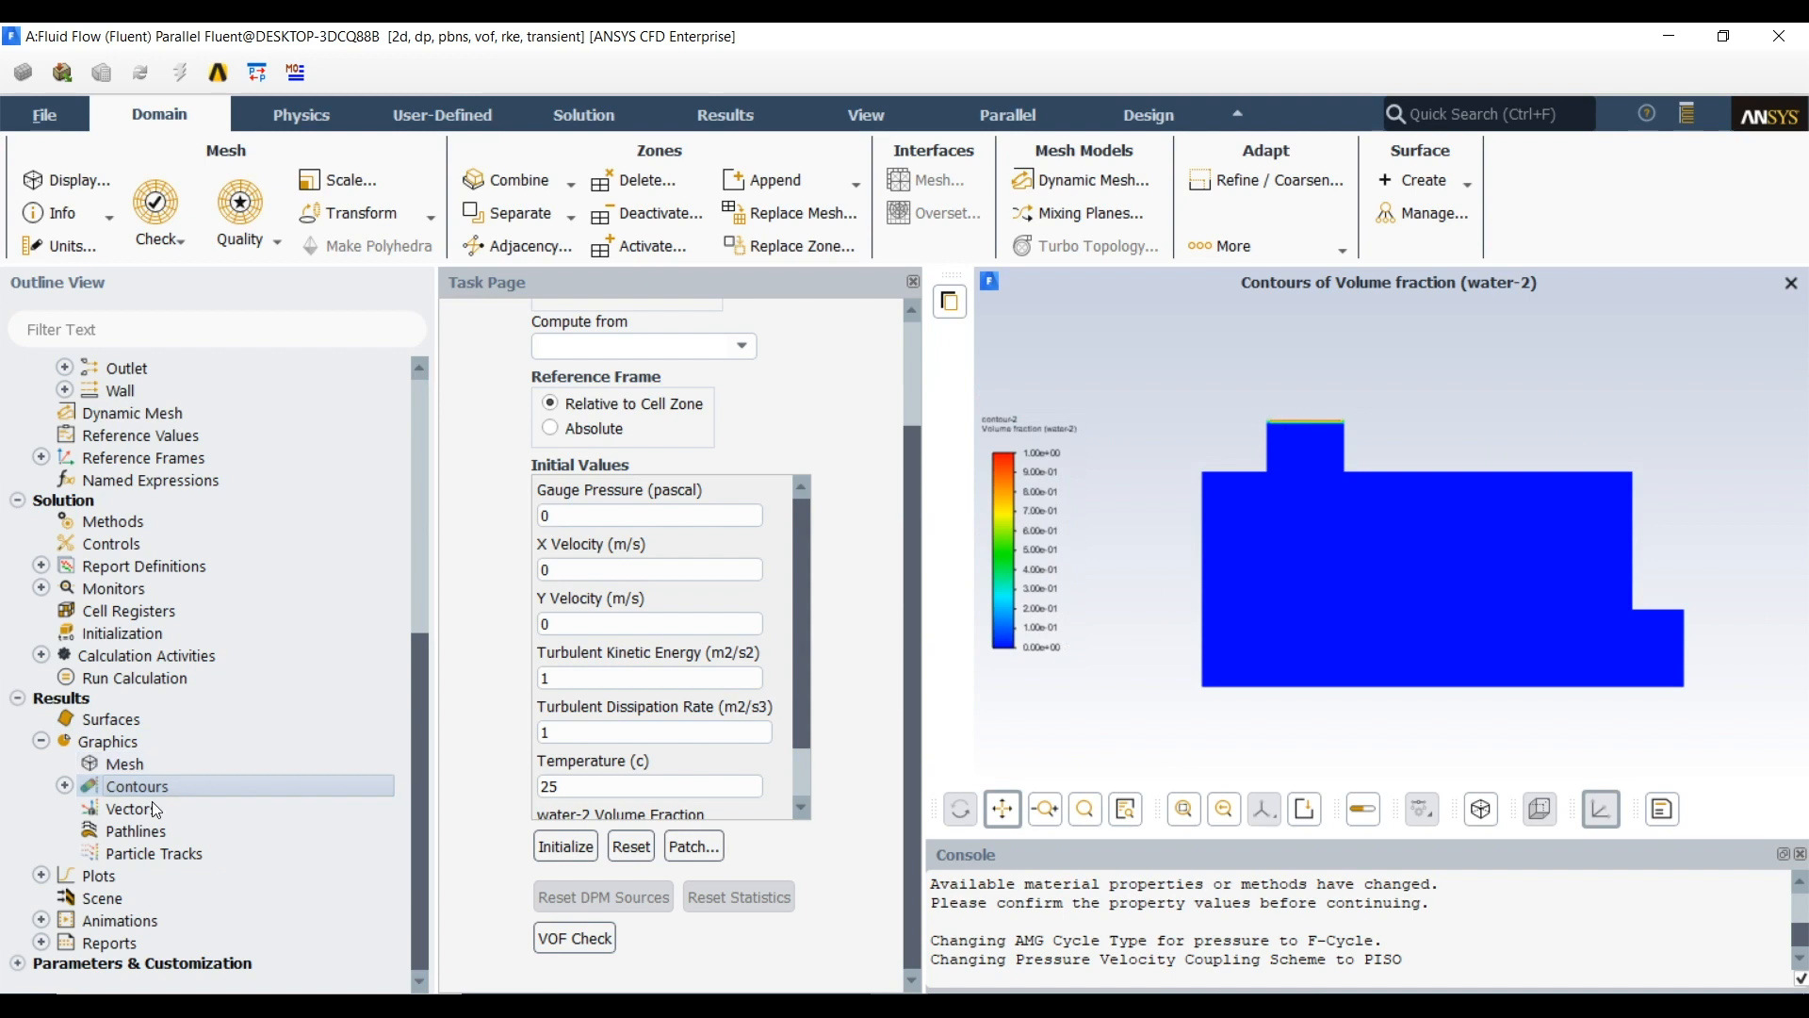
Start a new contour definition and name it t_circle
click(64, 786)
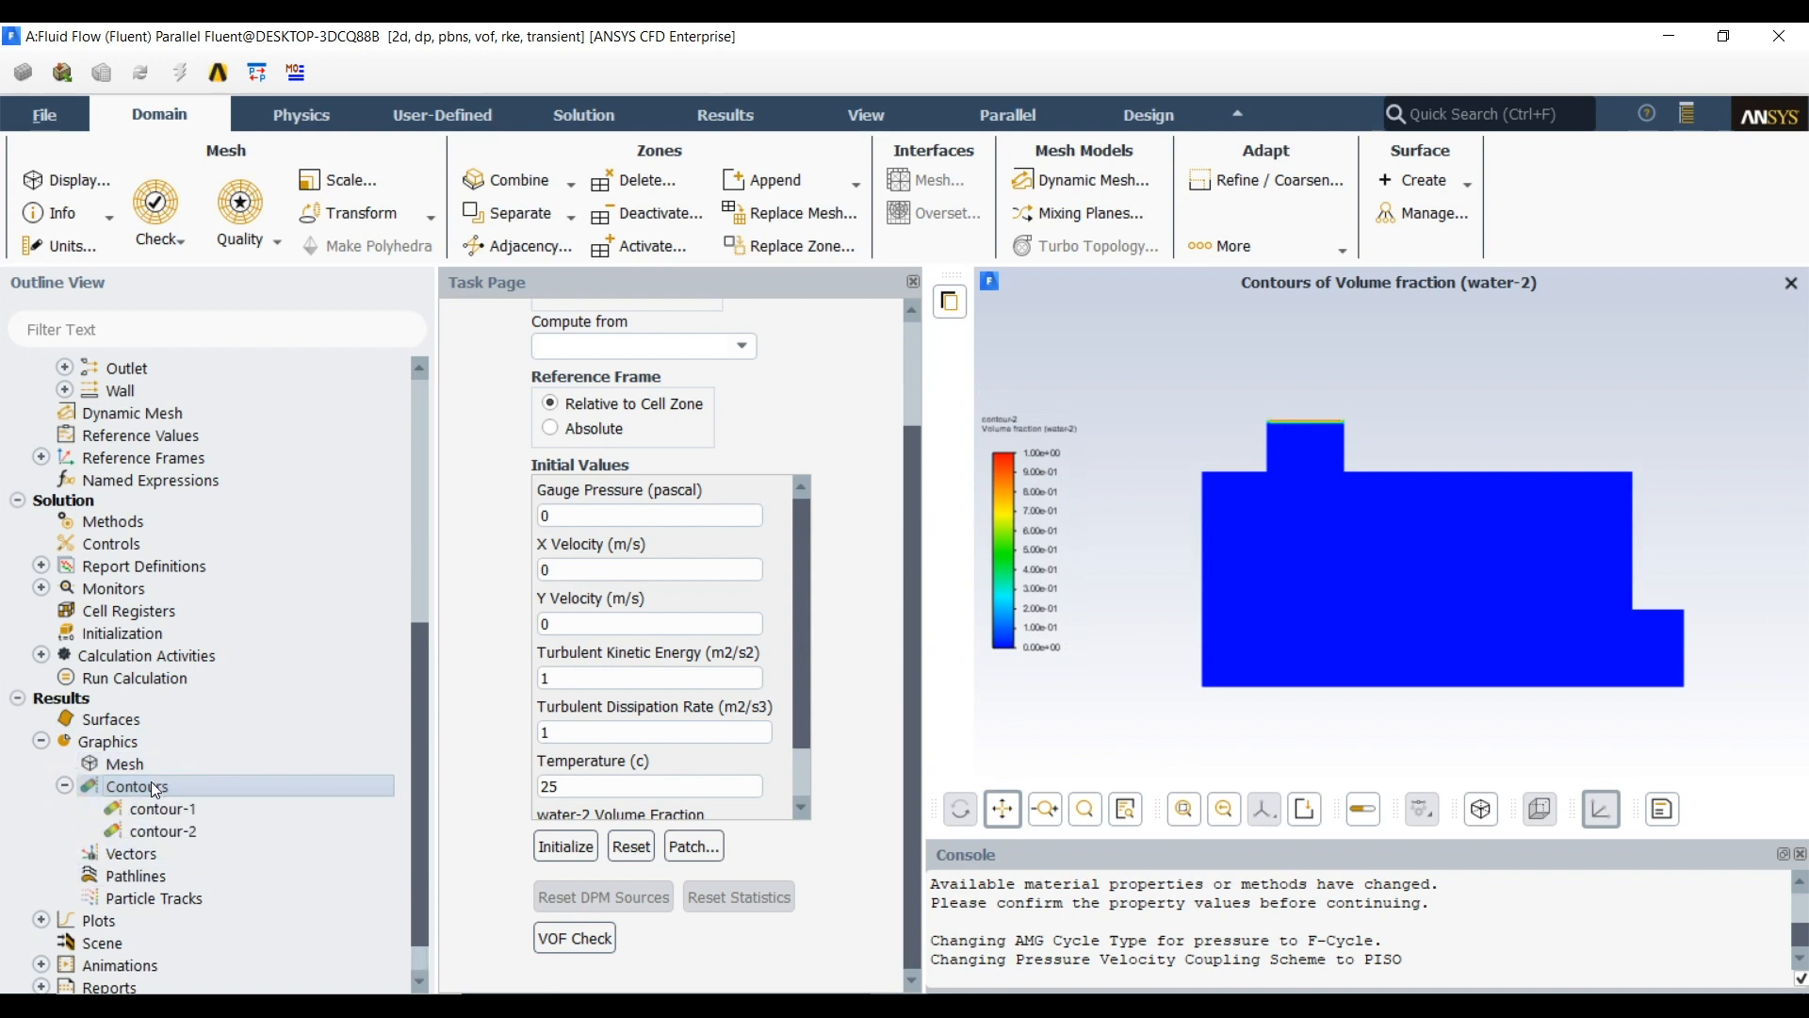
double_click(151, 783)
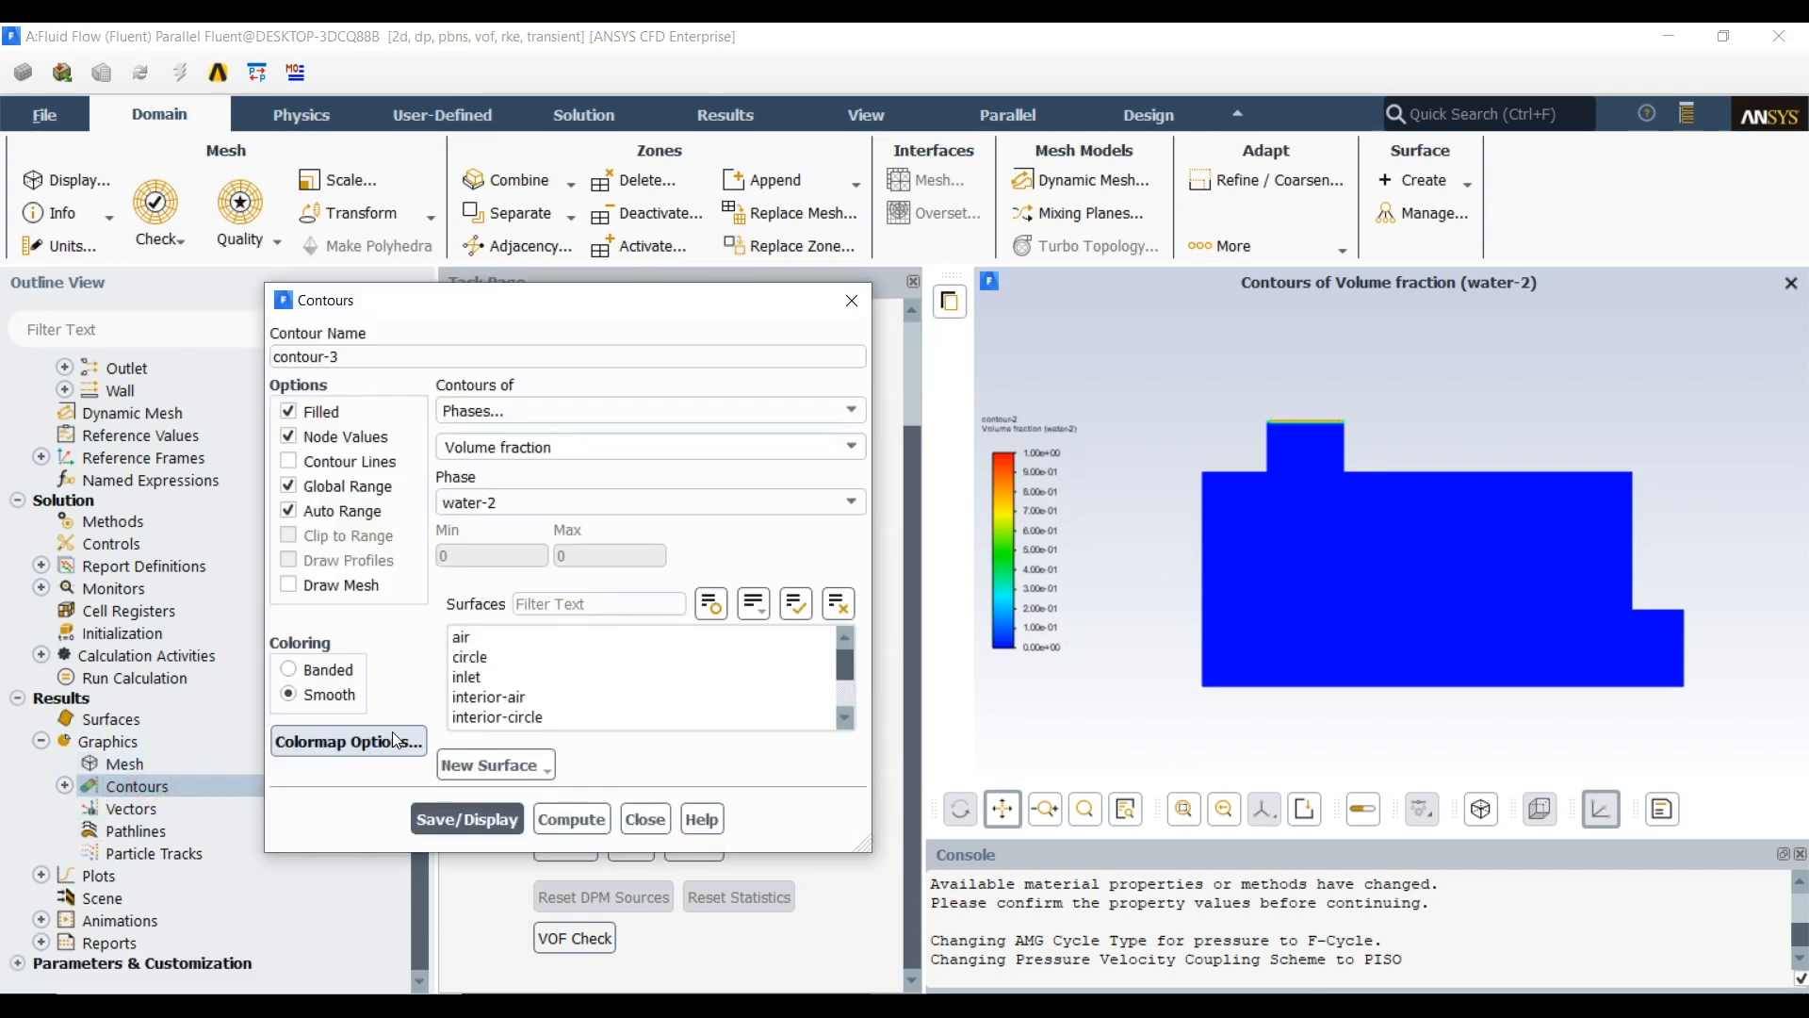
drag(375, 357, 67, 356)
text(t_circle)
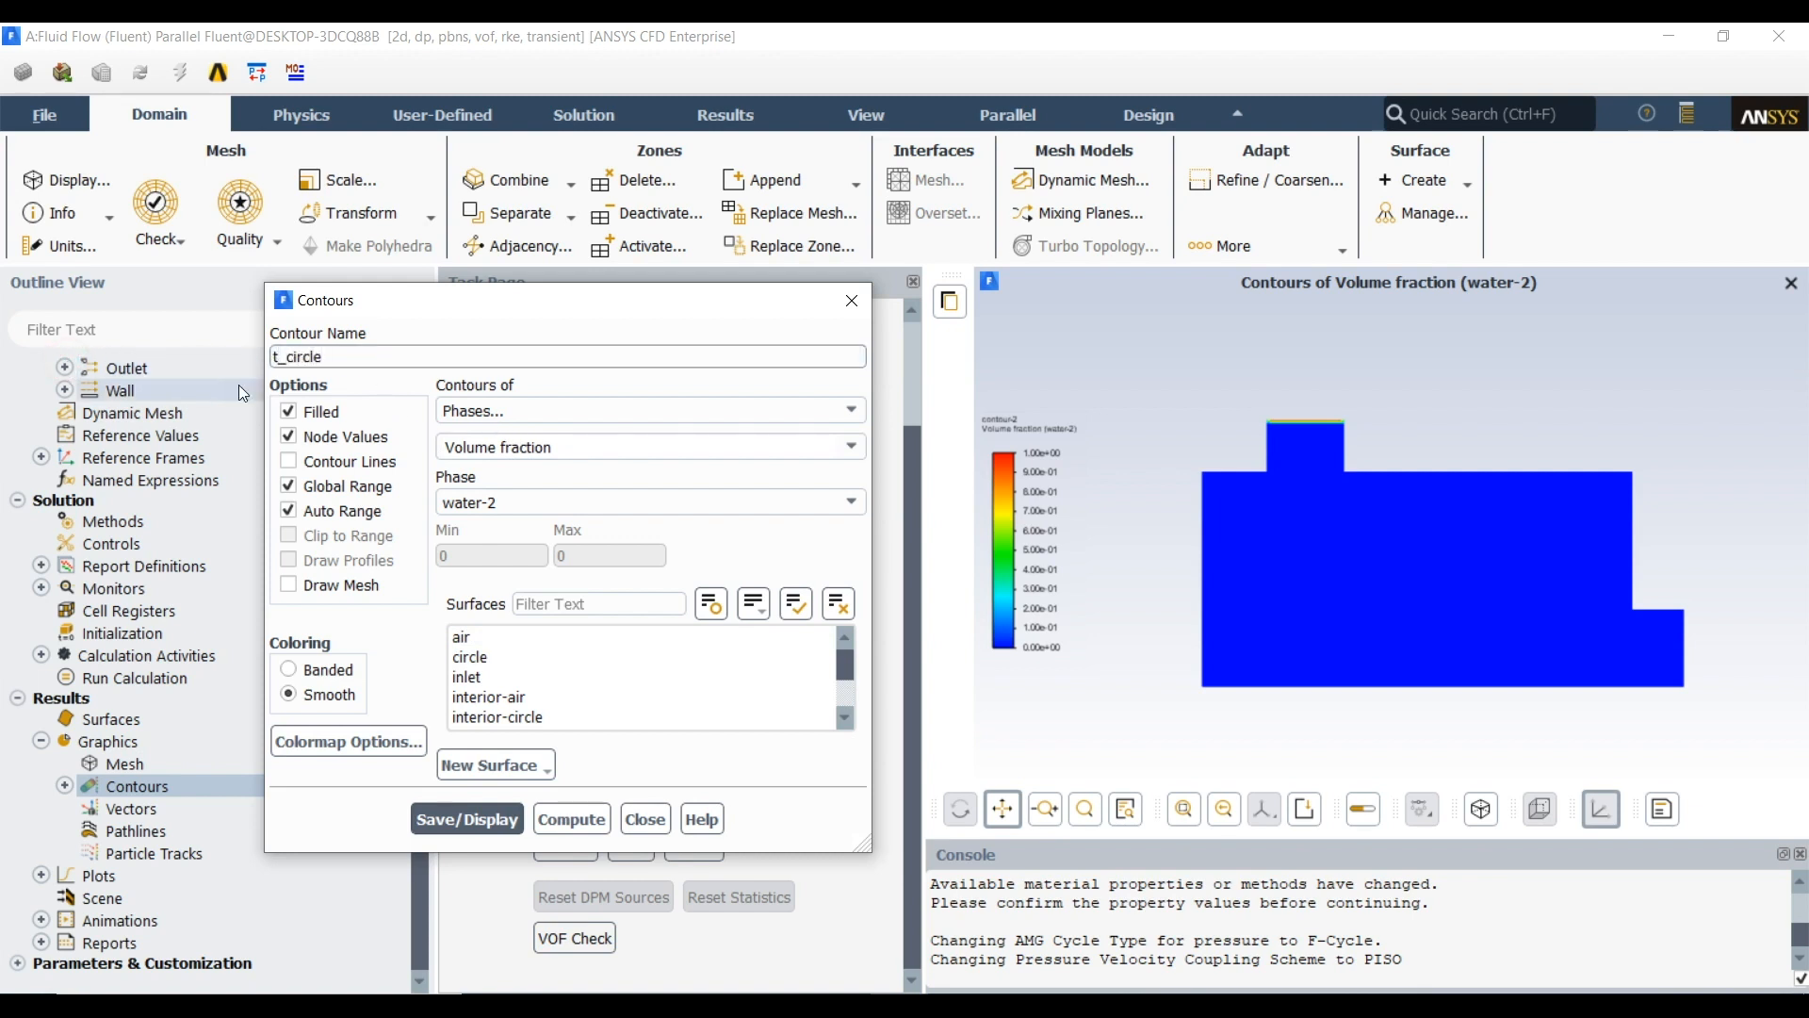
Set the t_circle contour to the mixture's Total Temperature on the circle surface, then save and display it
click(576, 415)
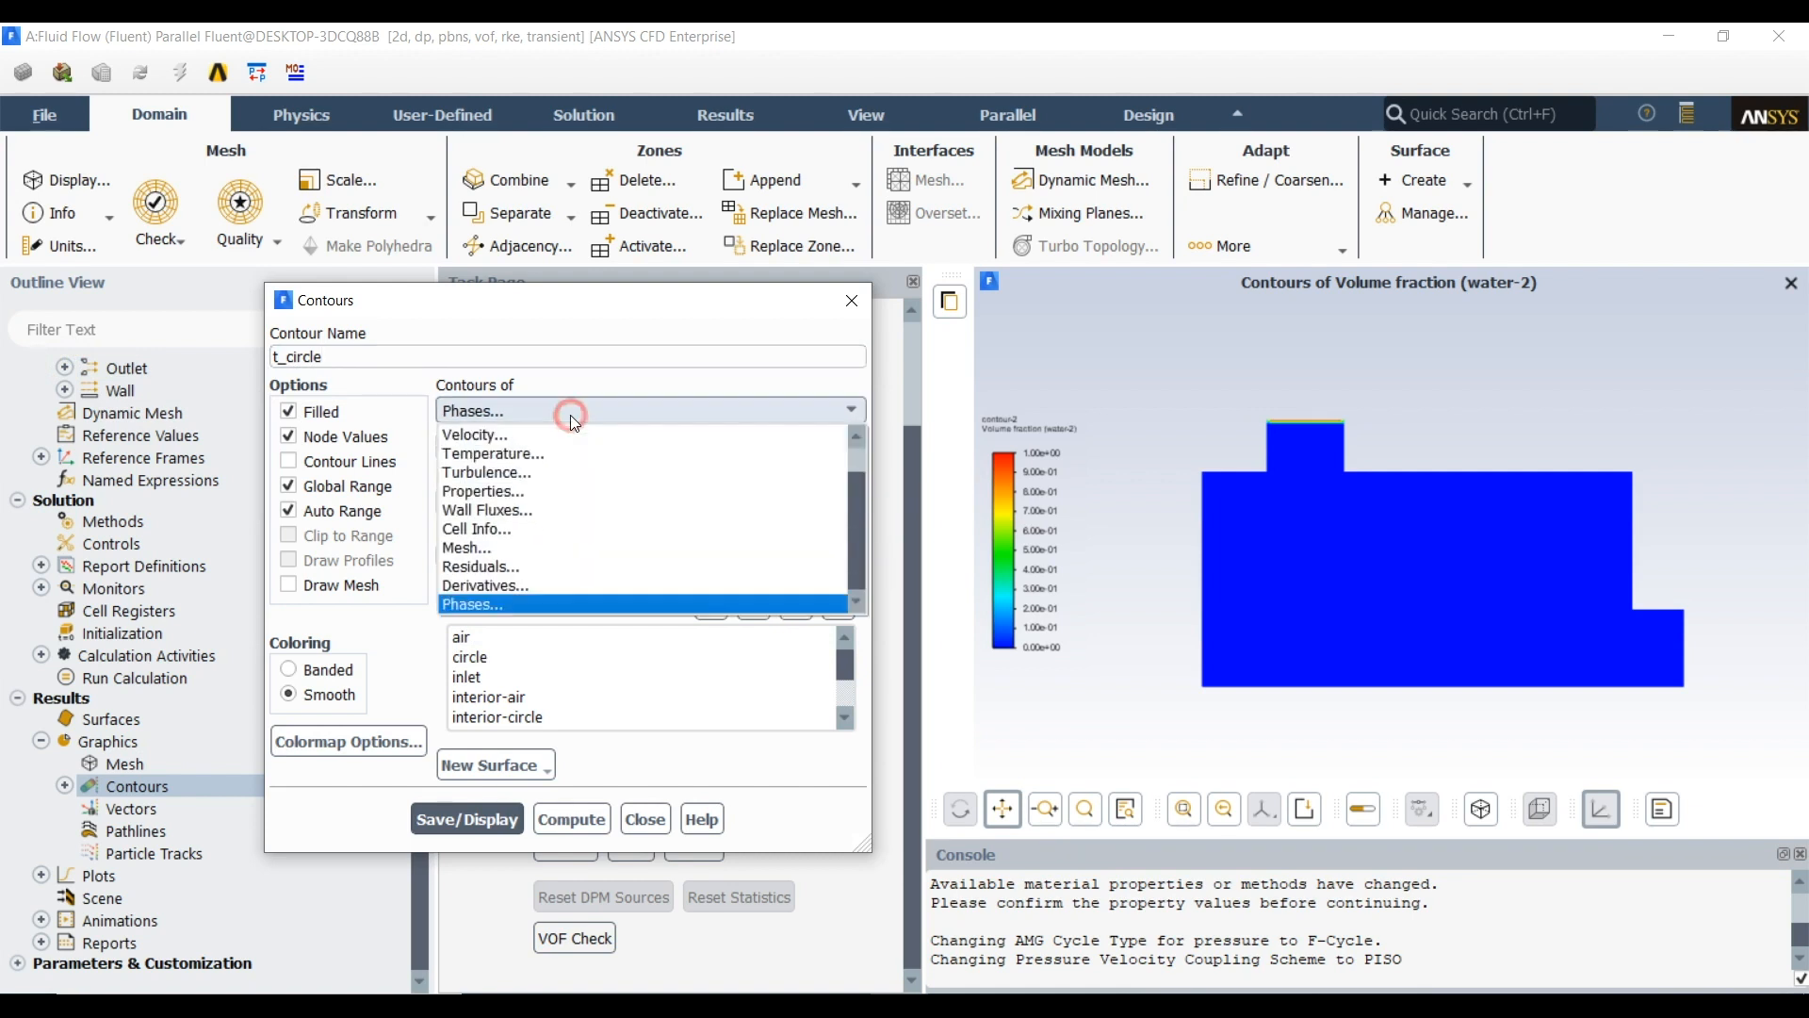
click(563, 454)
click(550, 492)
click(551, 492)
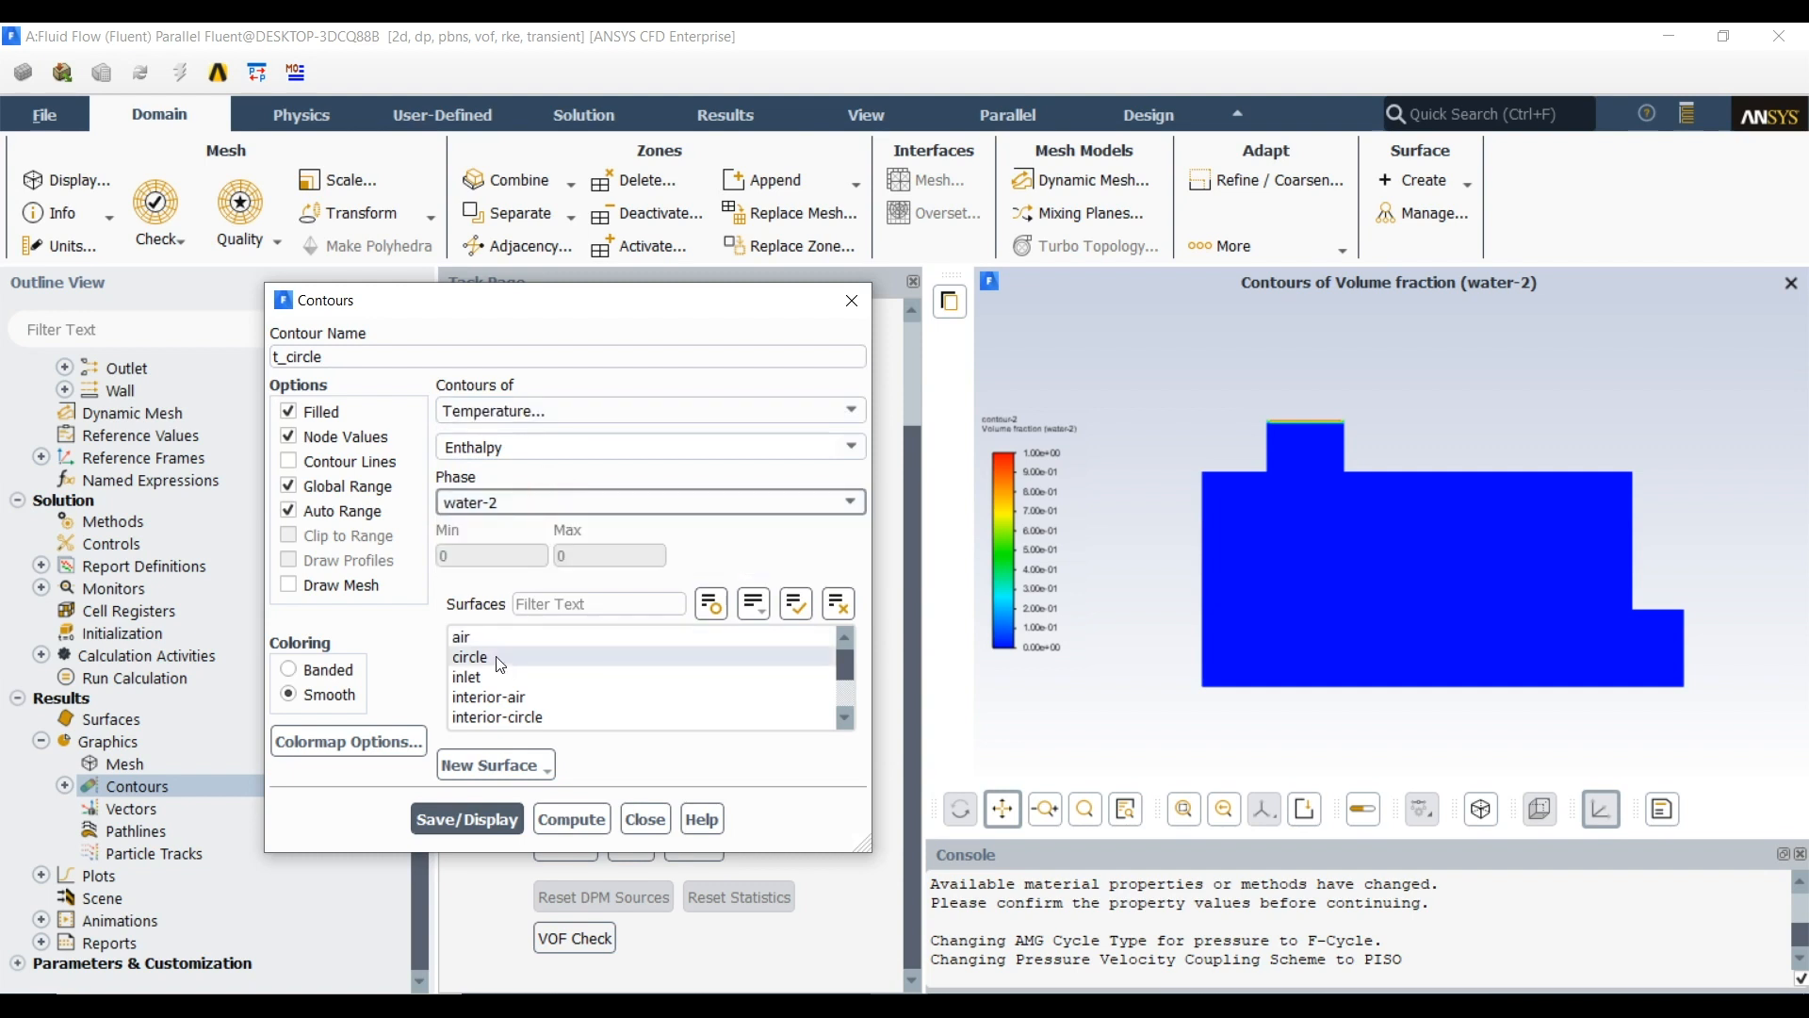
click(519, 495)
click(508, 524)
click(698, 445)
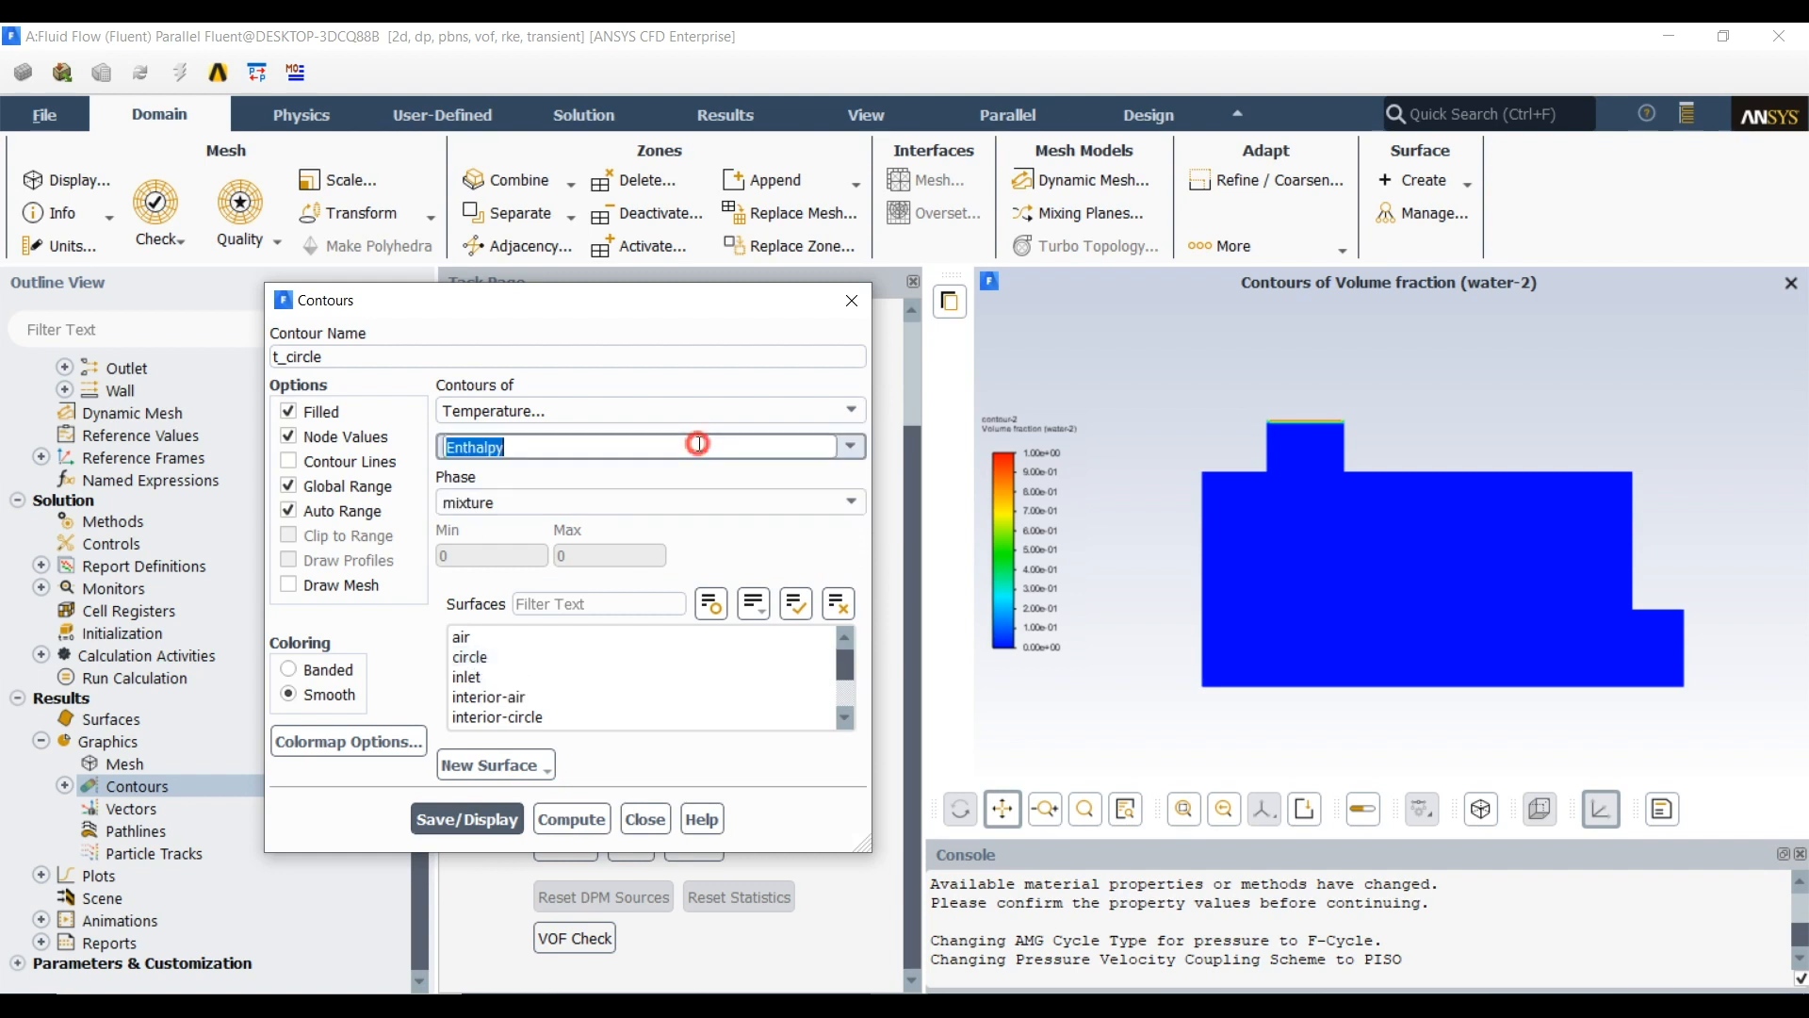
click(855, 447)
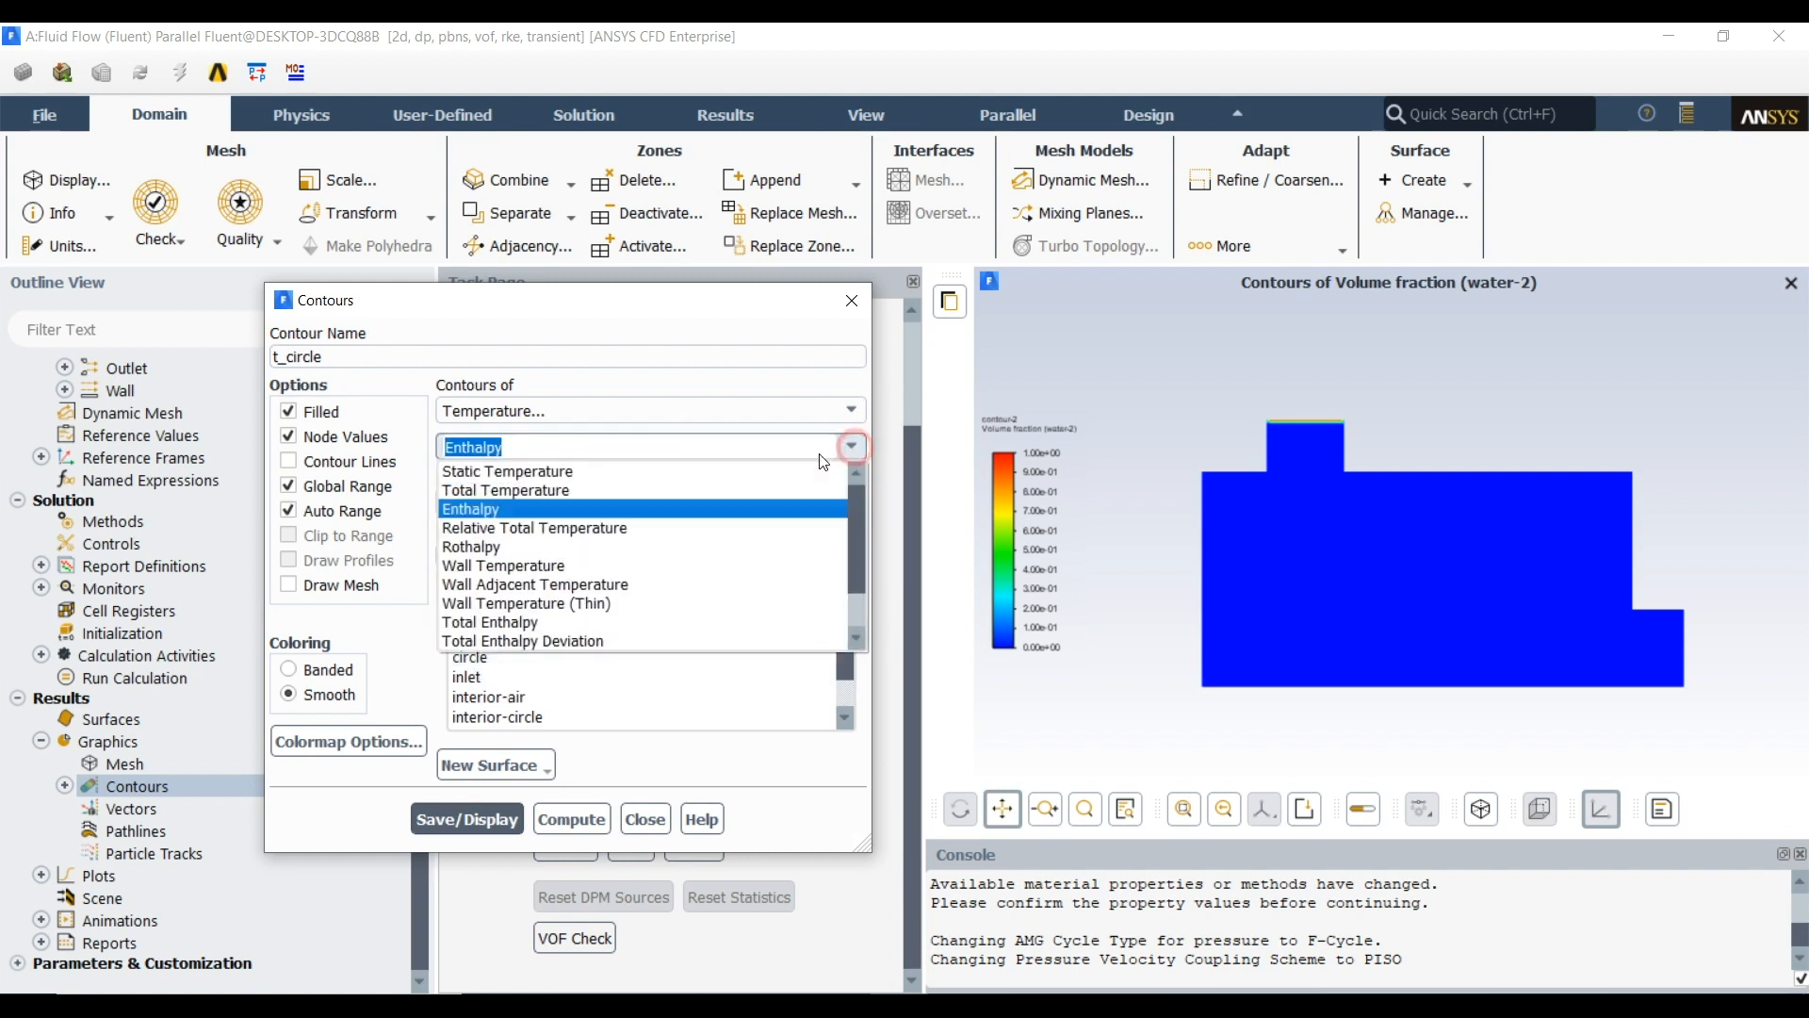
click(679, 491)
click(476, 658)
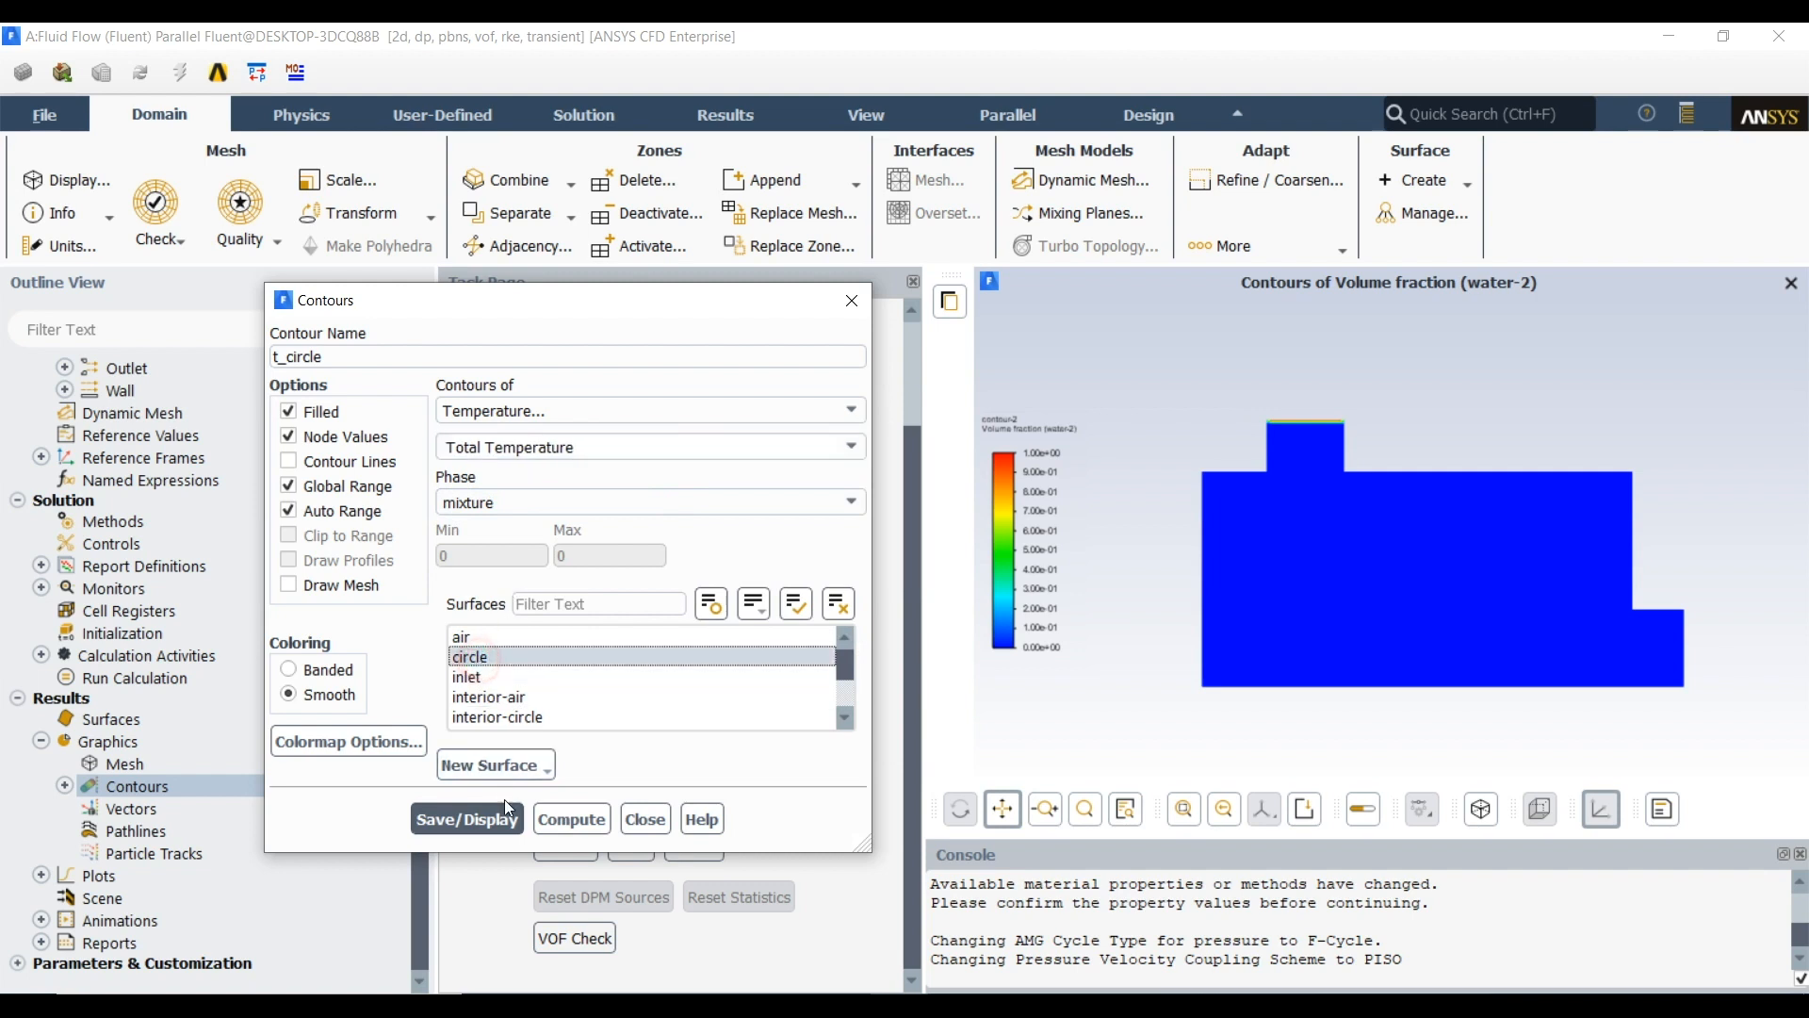
click(467, 819)
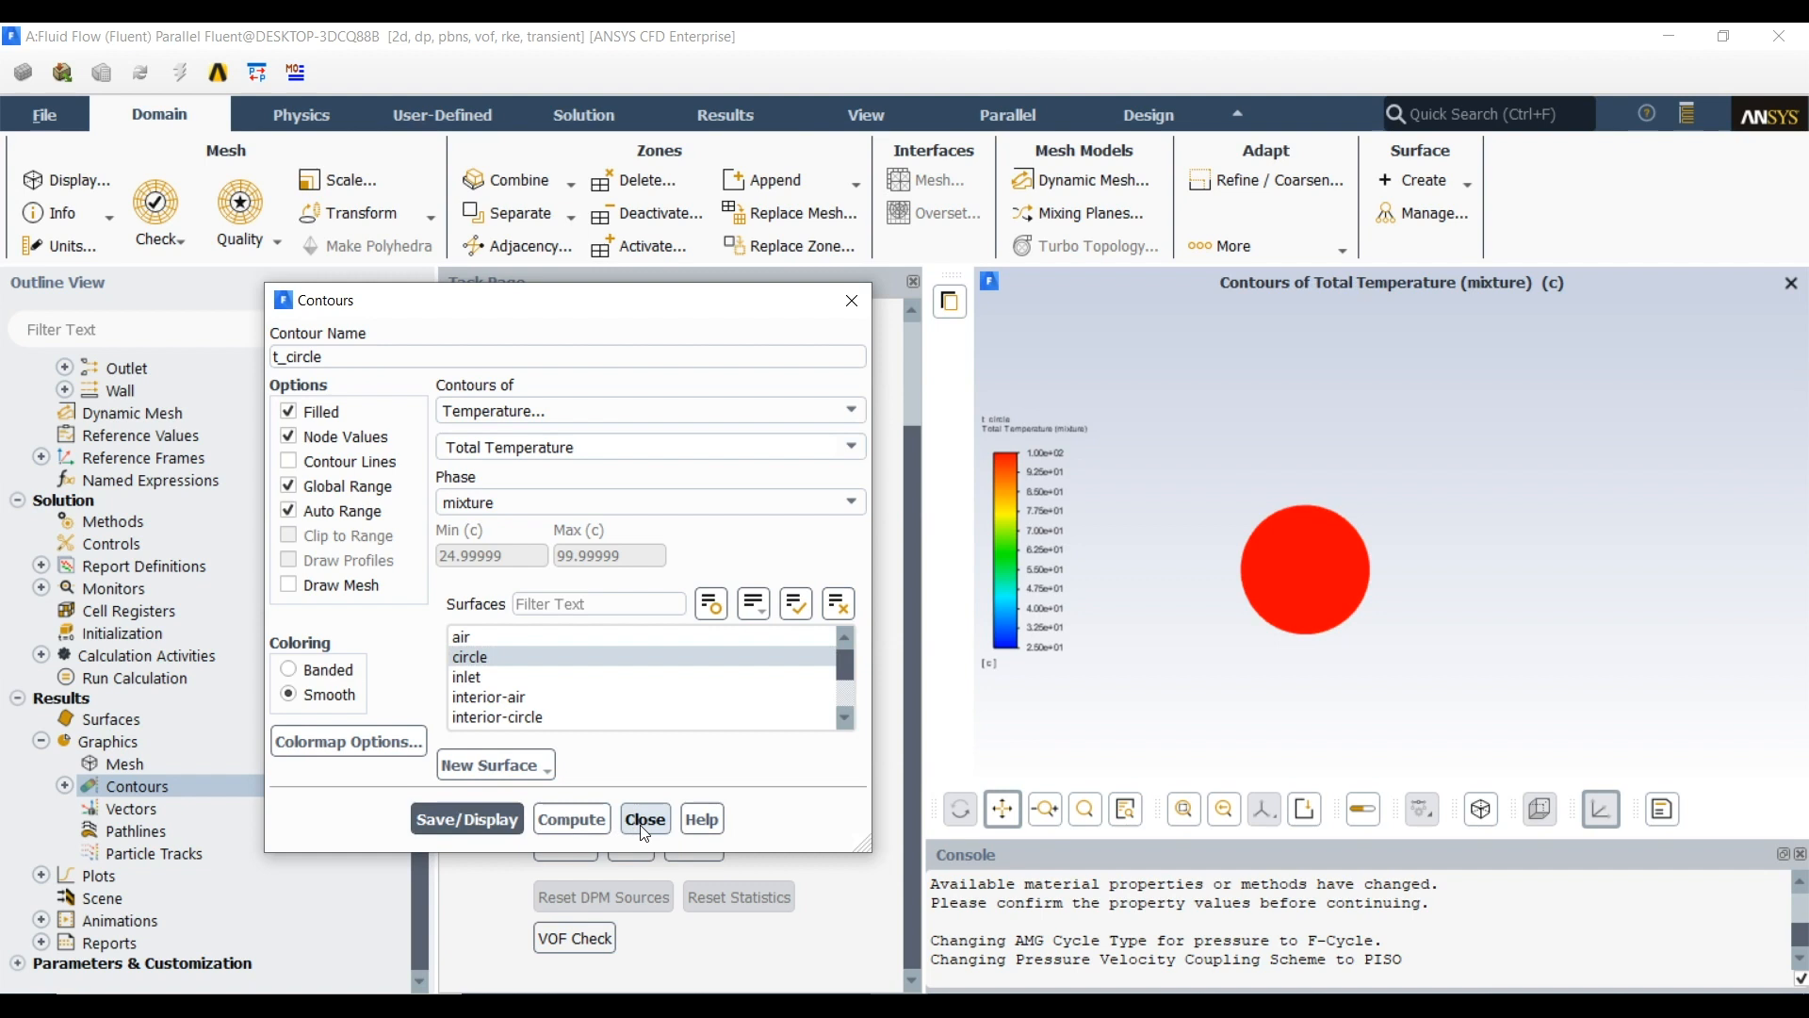
Set the t_circle colormap number format to float with a precision of 1, apply it and close the contour settings
click(348, 742)
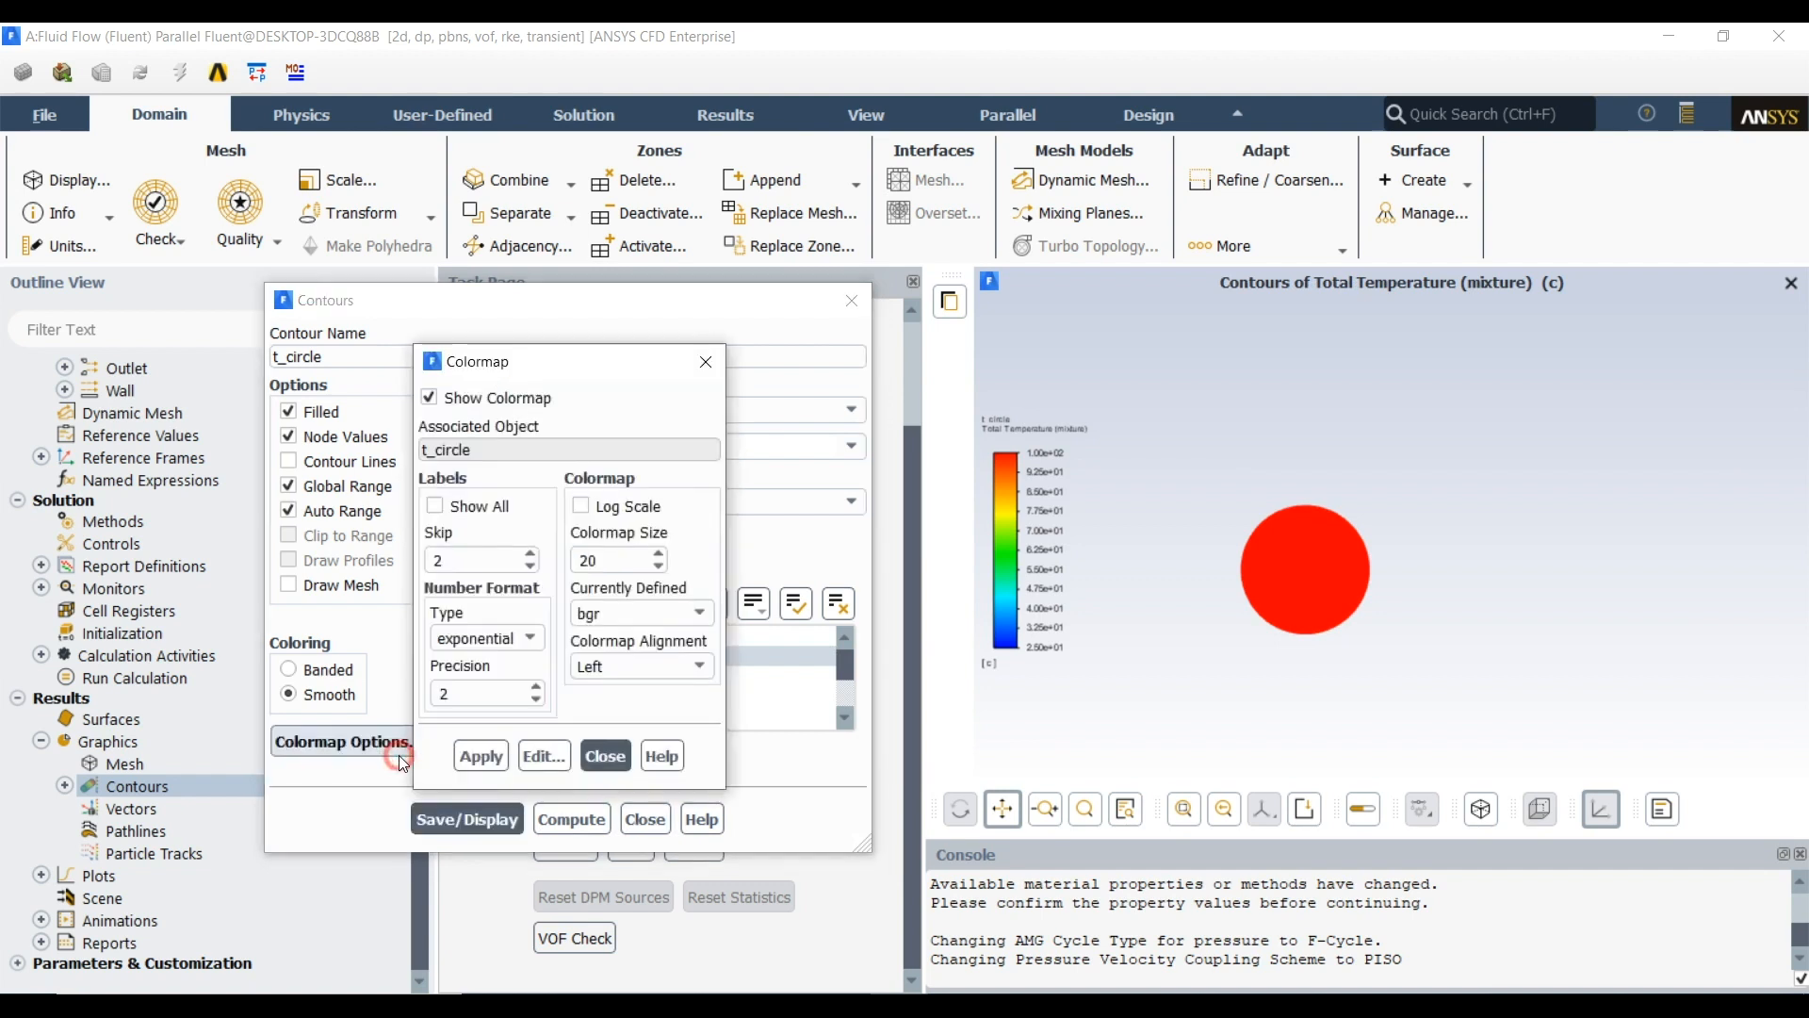
click(485, 638)
click(457, 678)
double_click(462, 688)
text(1)
click(481, 756)
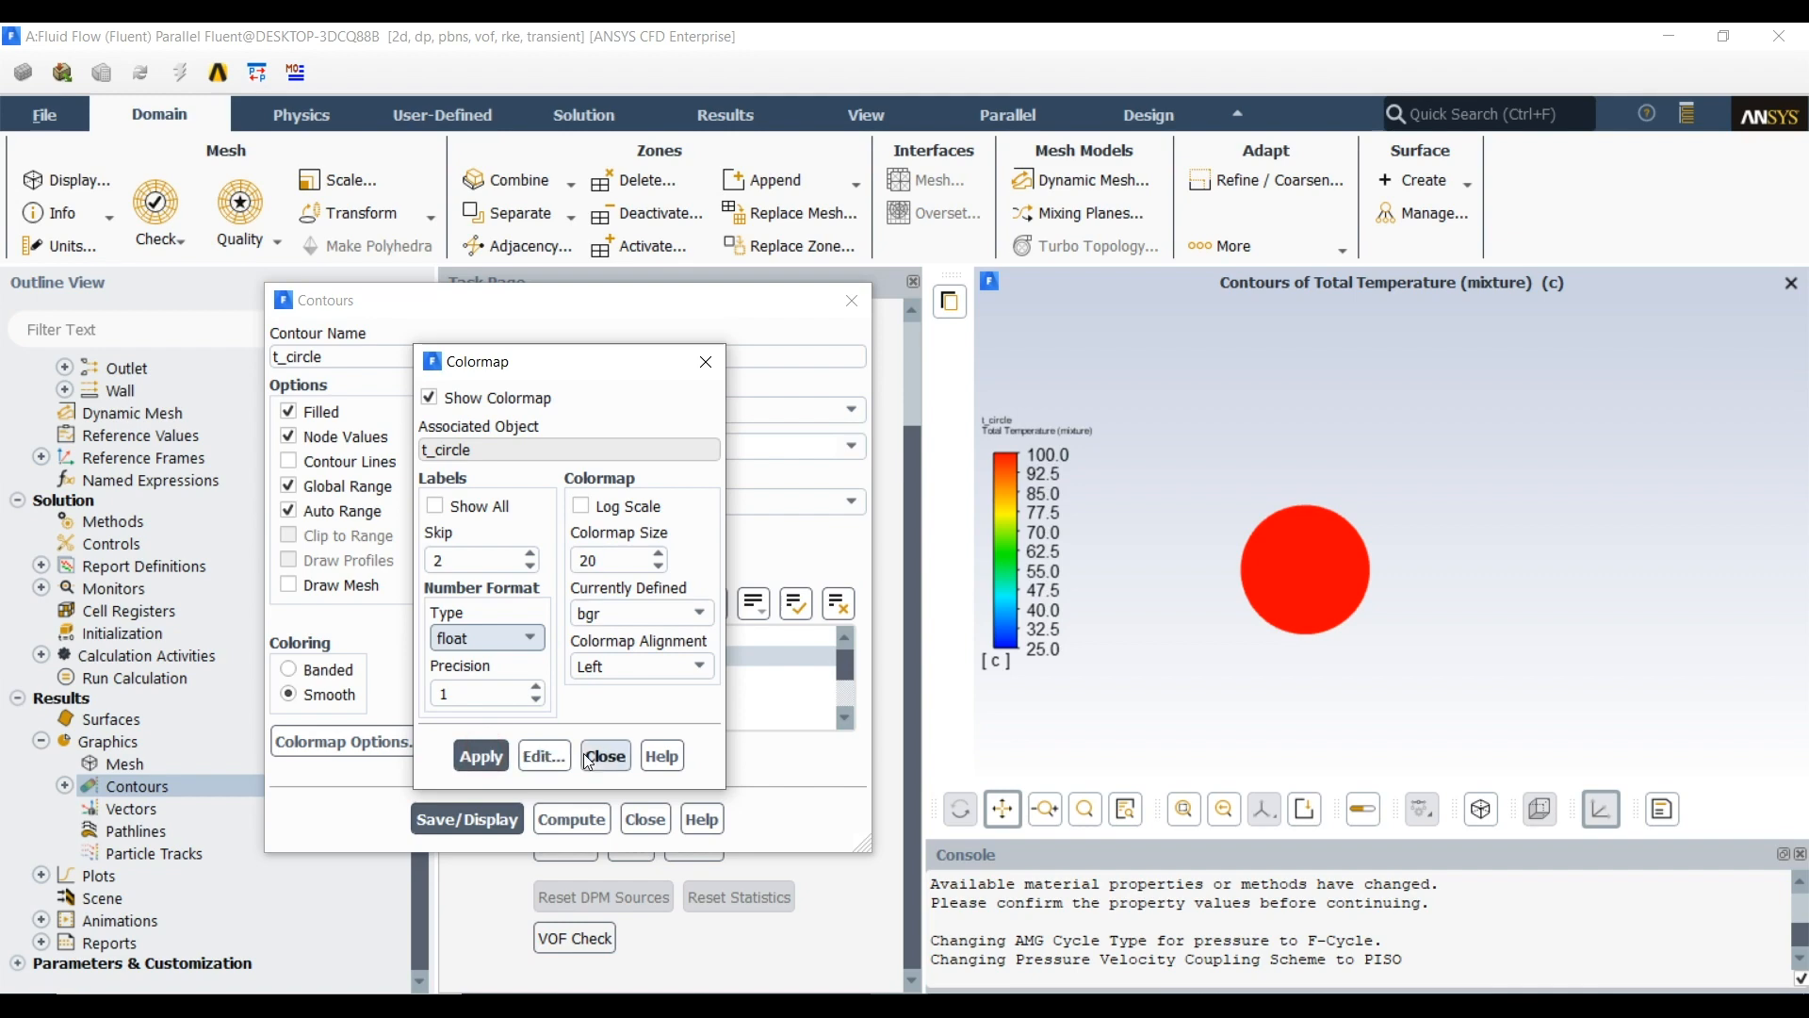
click(587, 756)
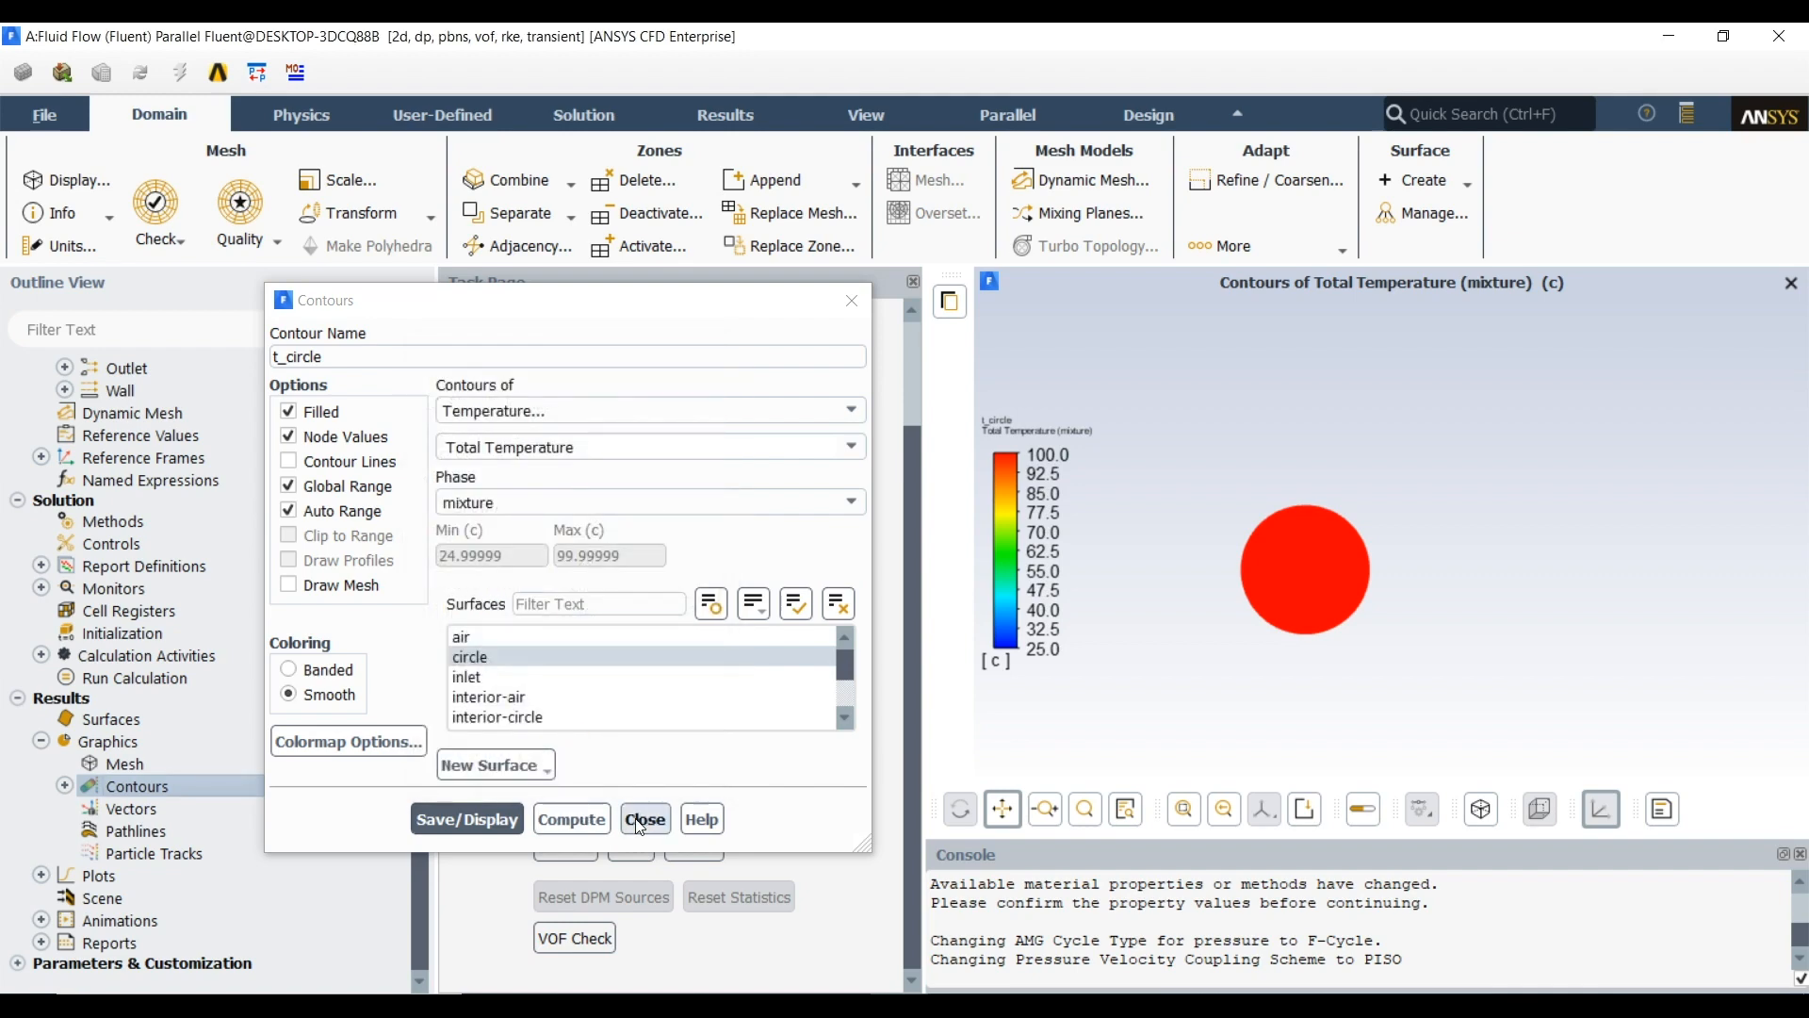
click(644, 819)
Start another new contour definition and name it vof_air
click(65, 785)
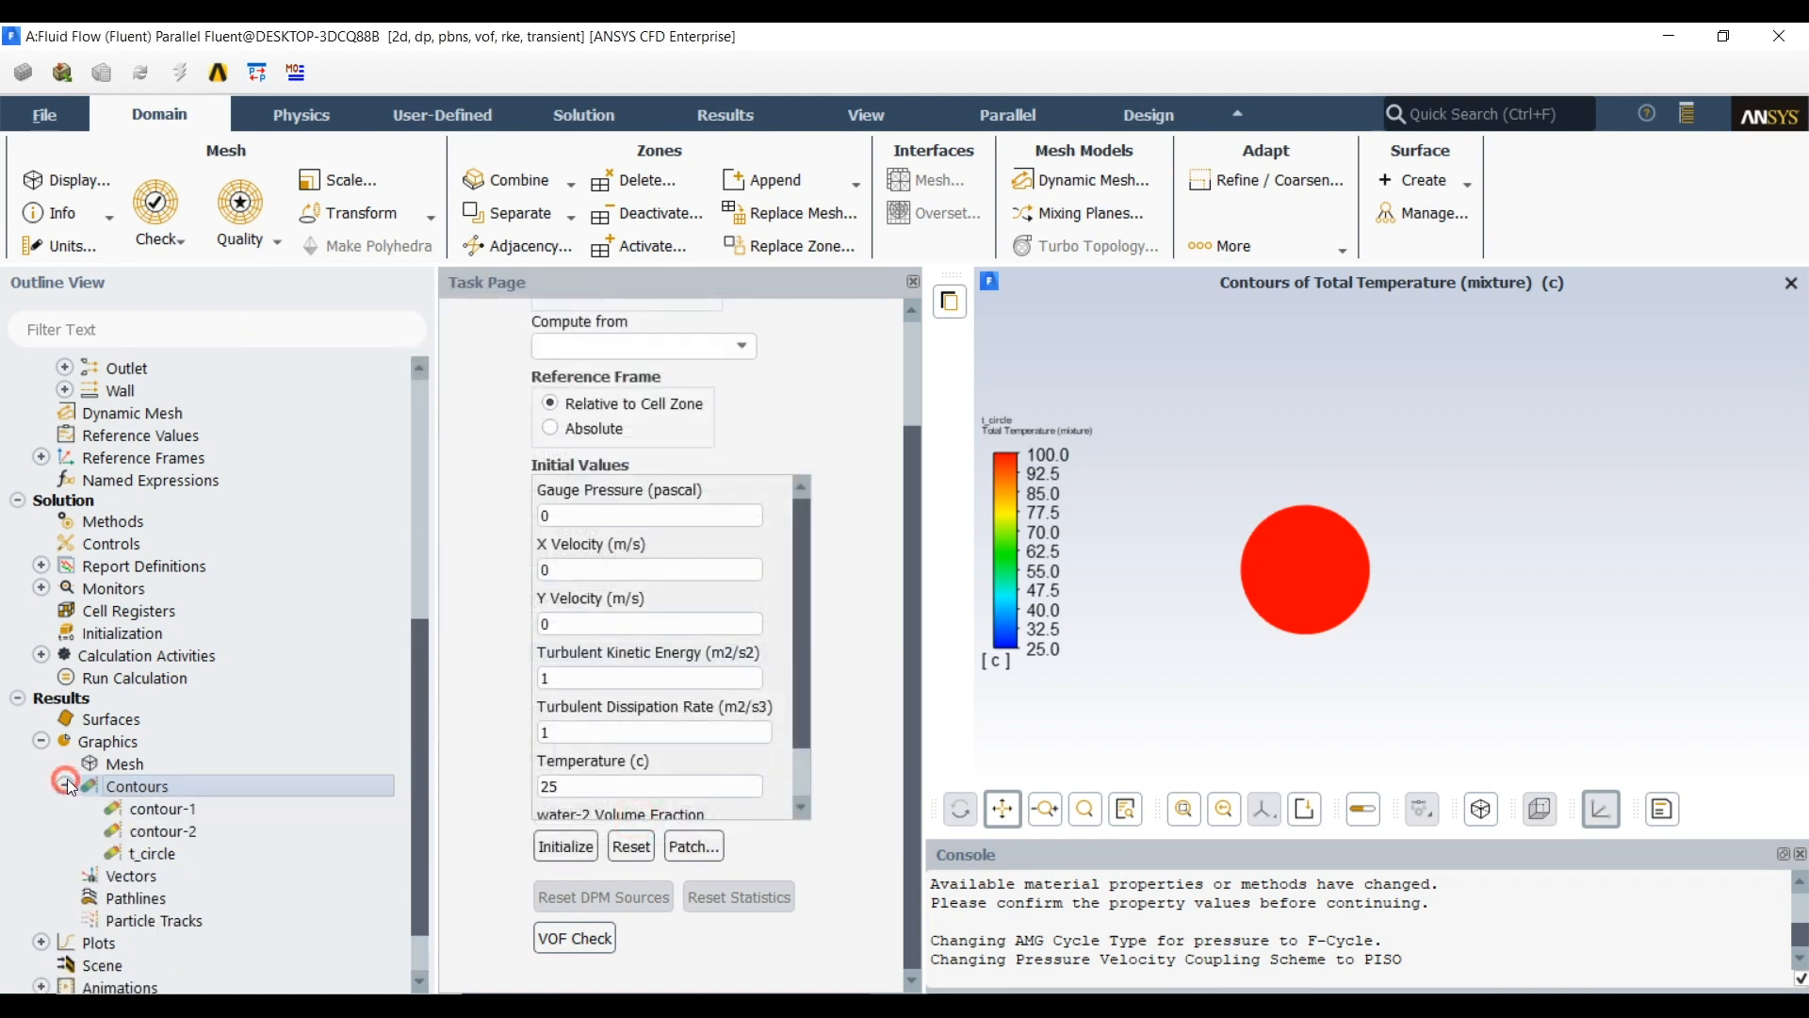
double_click(127, 786)
drag(387, 355, 196, 388)
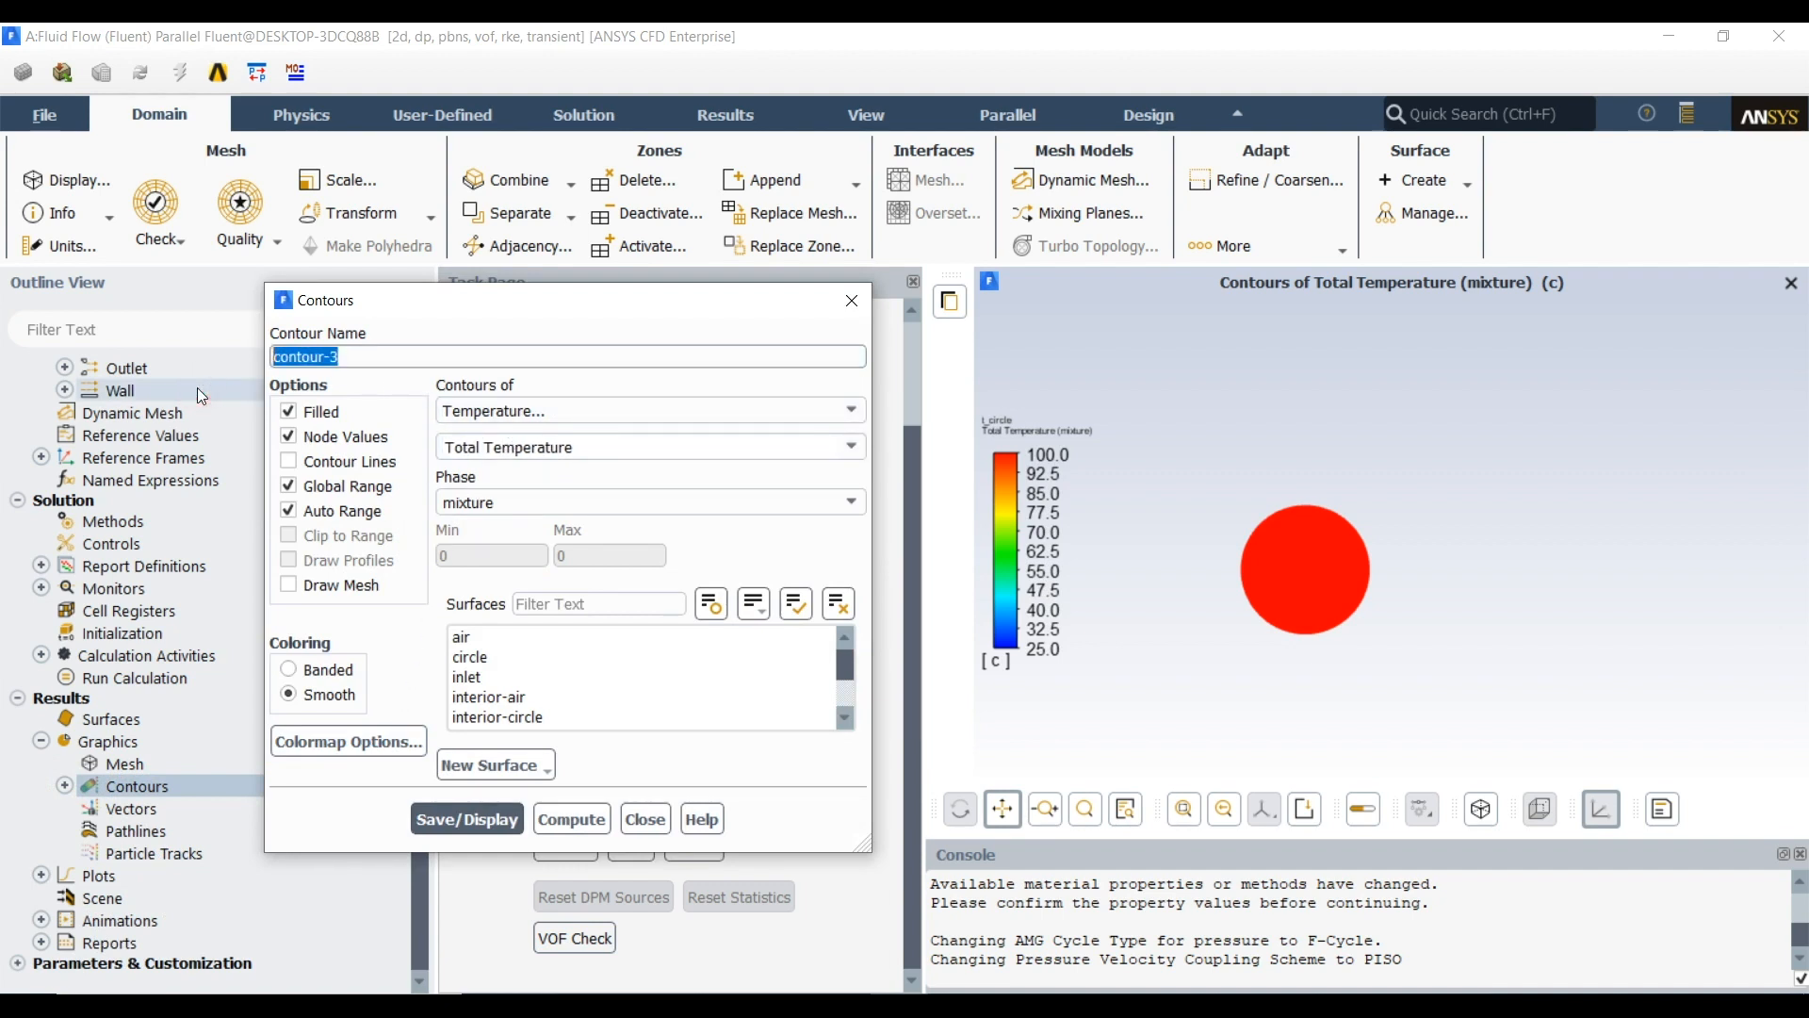
text(vof_air)
Set the vof_air contour to the water-2 phase's volume fraction on the air surface, display it and close the settings
click(556, 408)
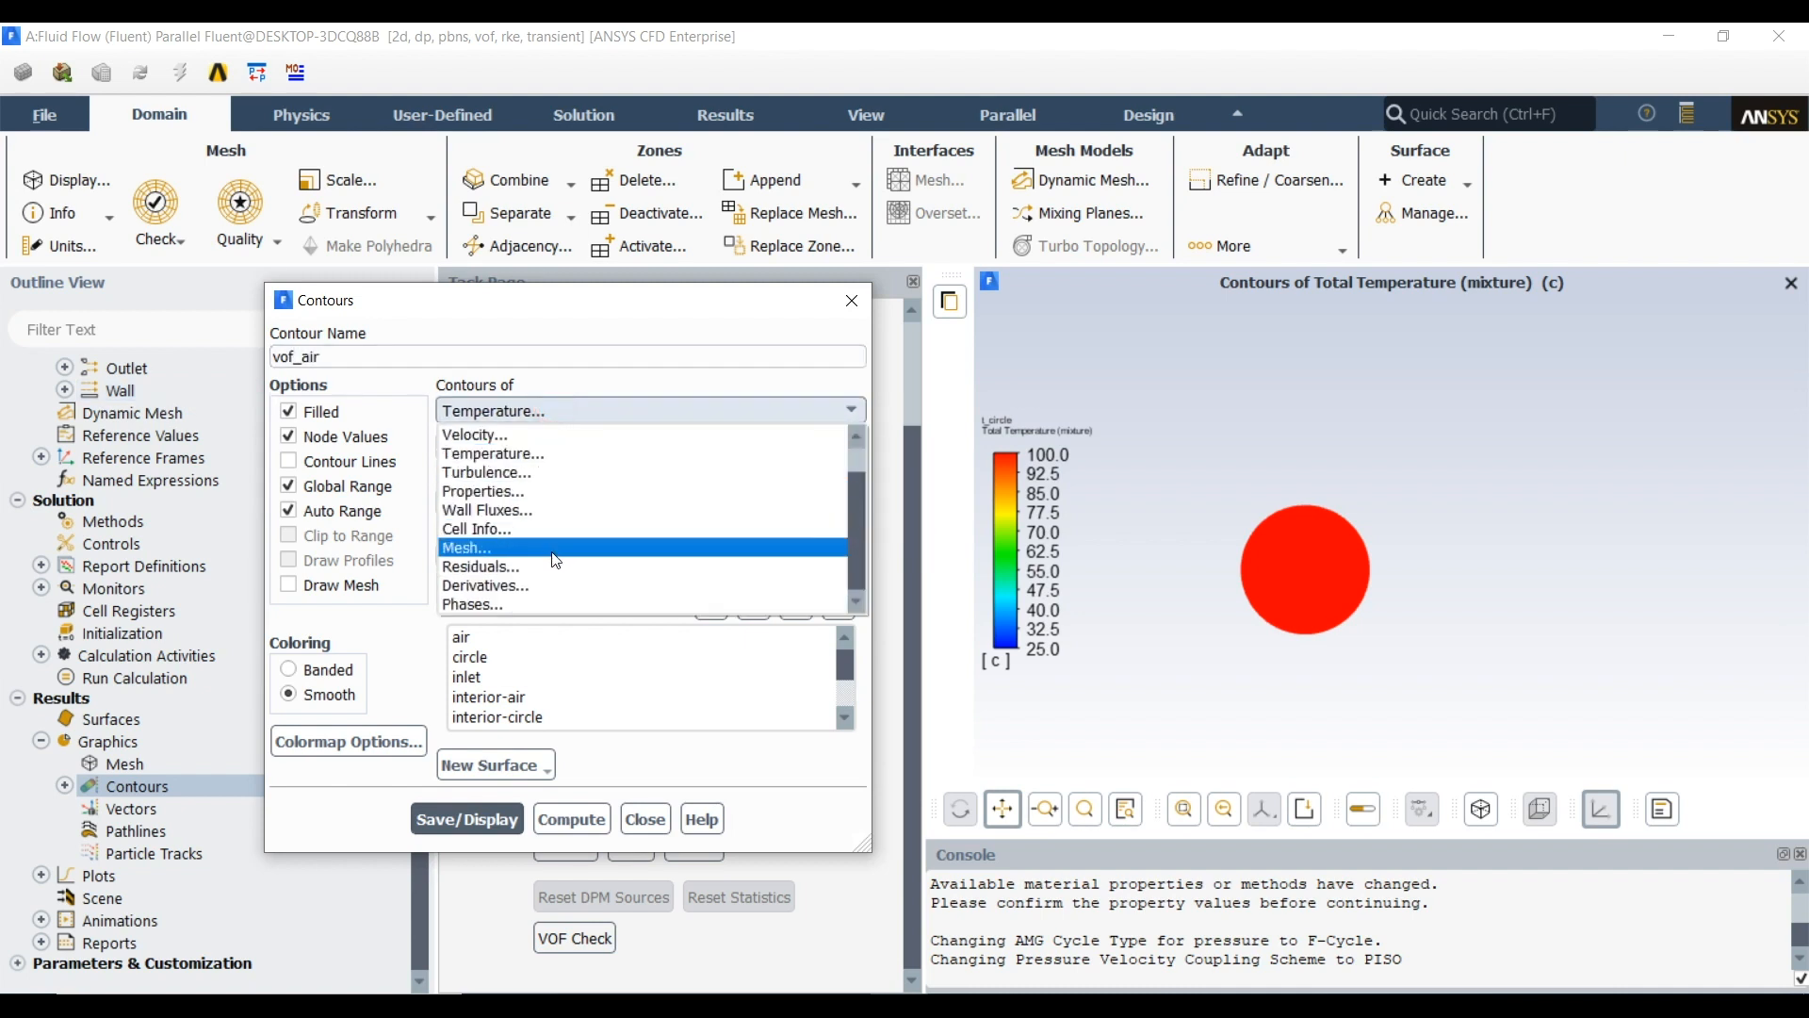
click(516, 604)
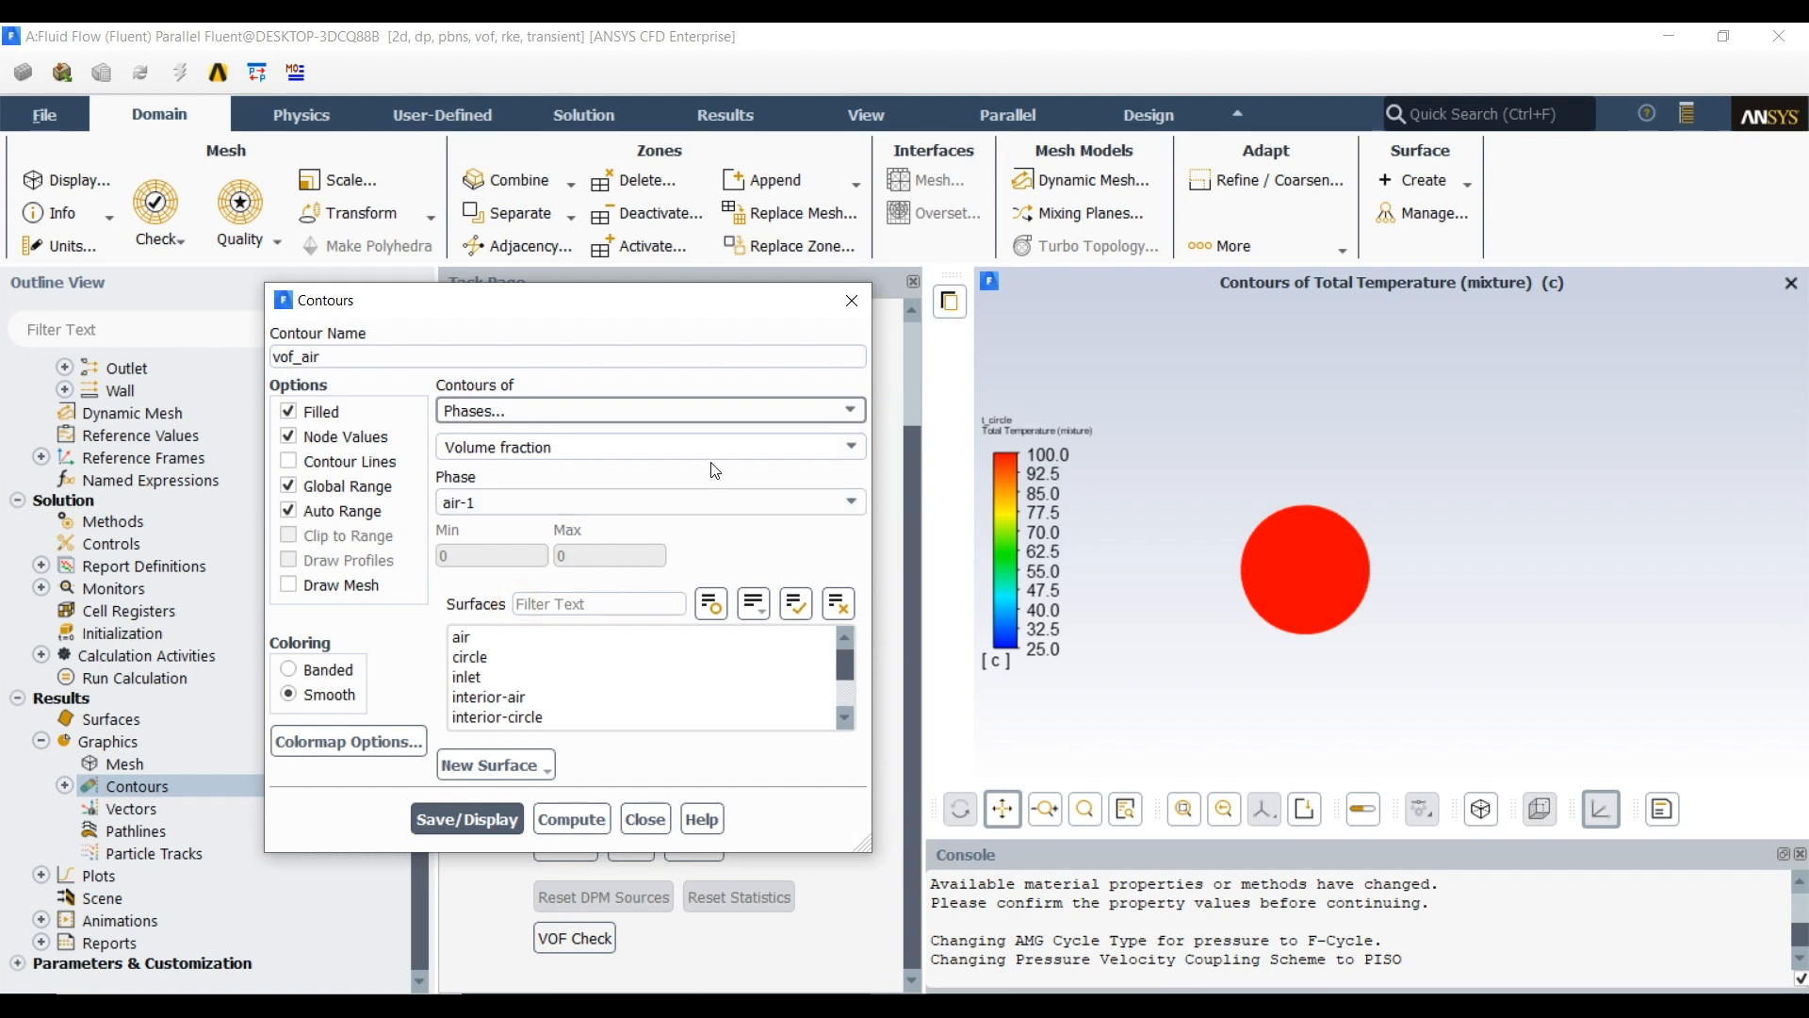
click(716, 493)
click(636, 534)
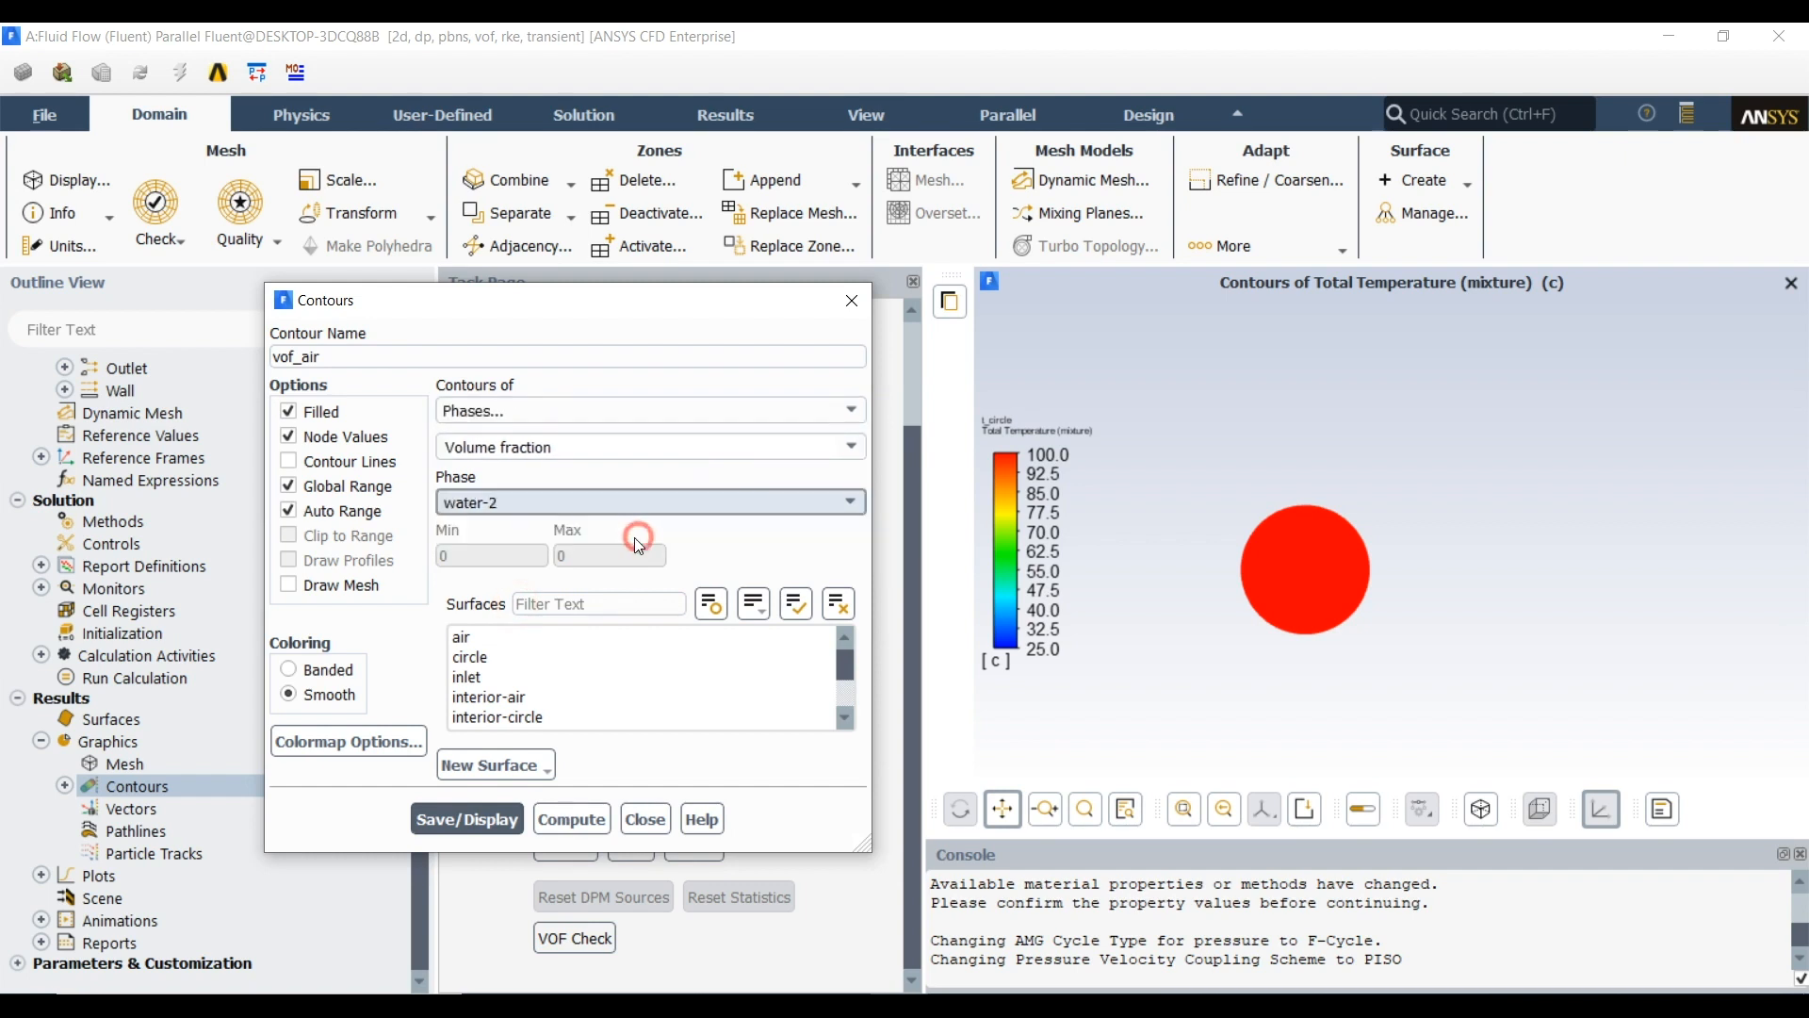
click(473, 638)
click(478, 809)
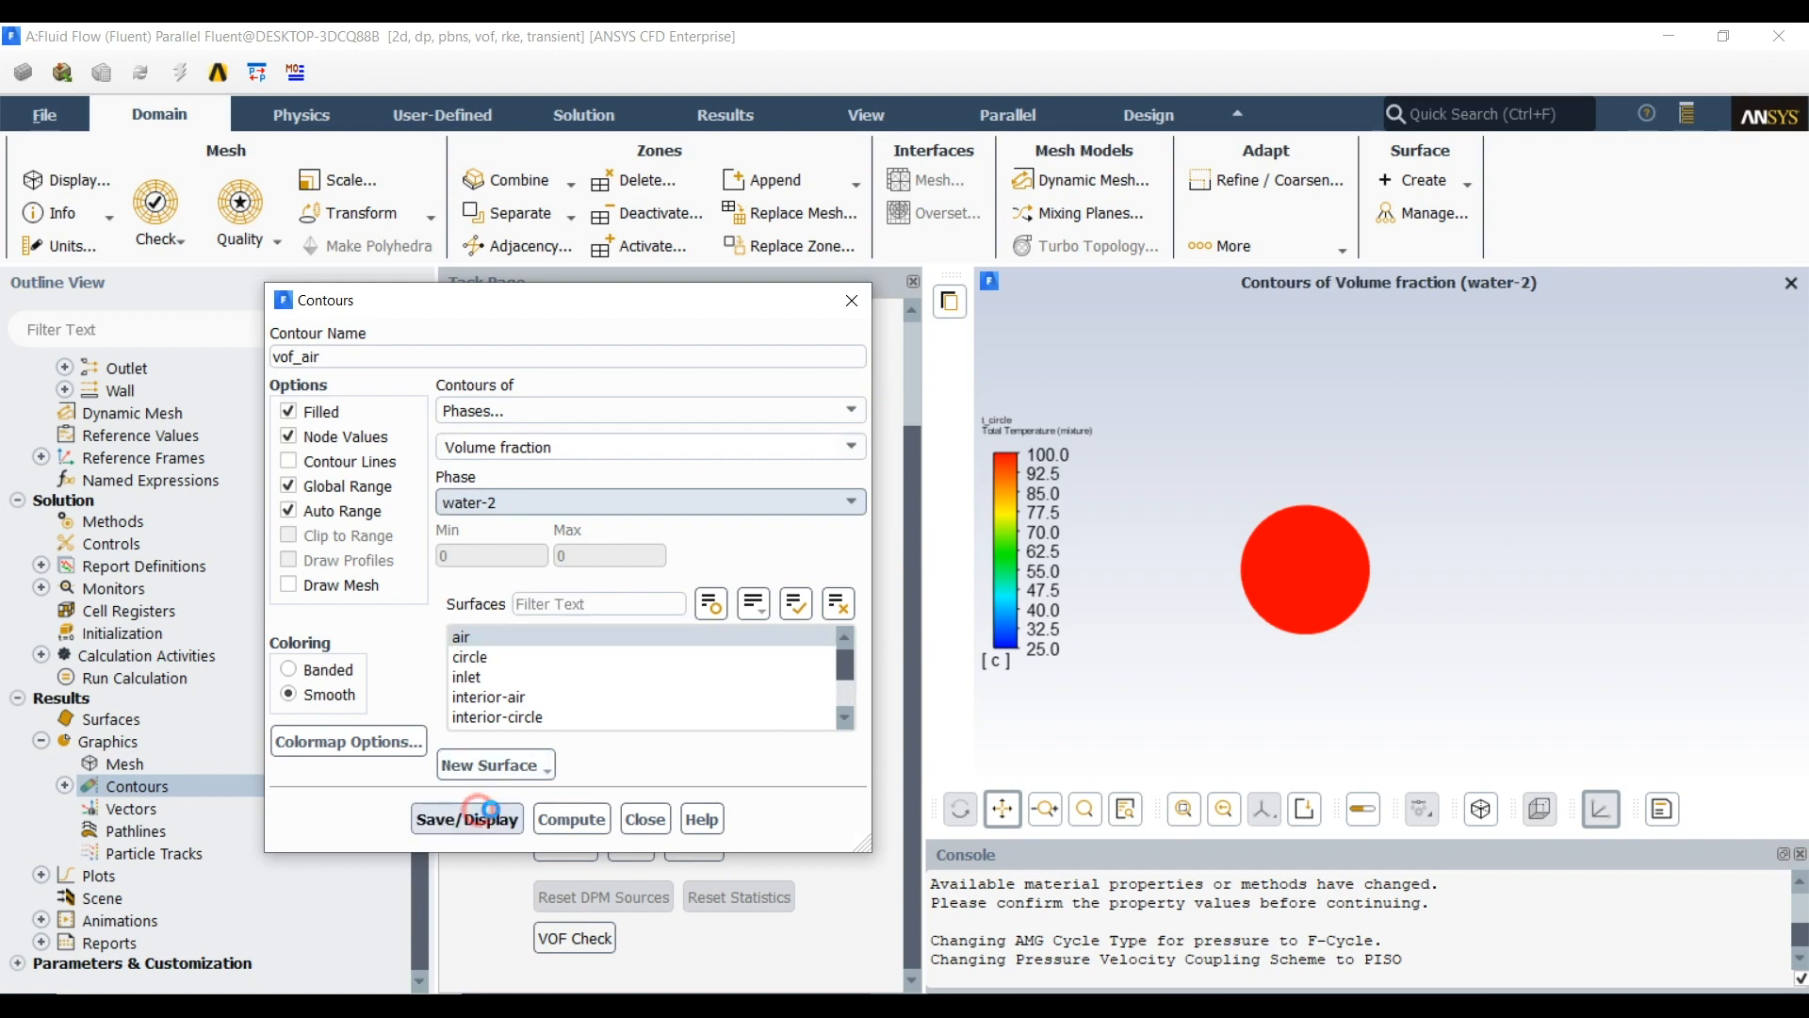
click(646, 818)
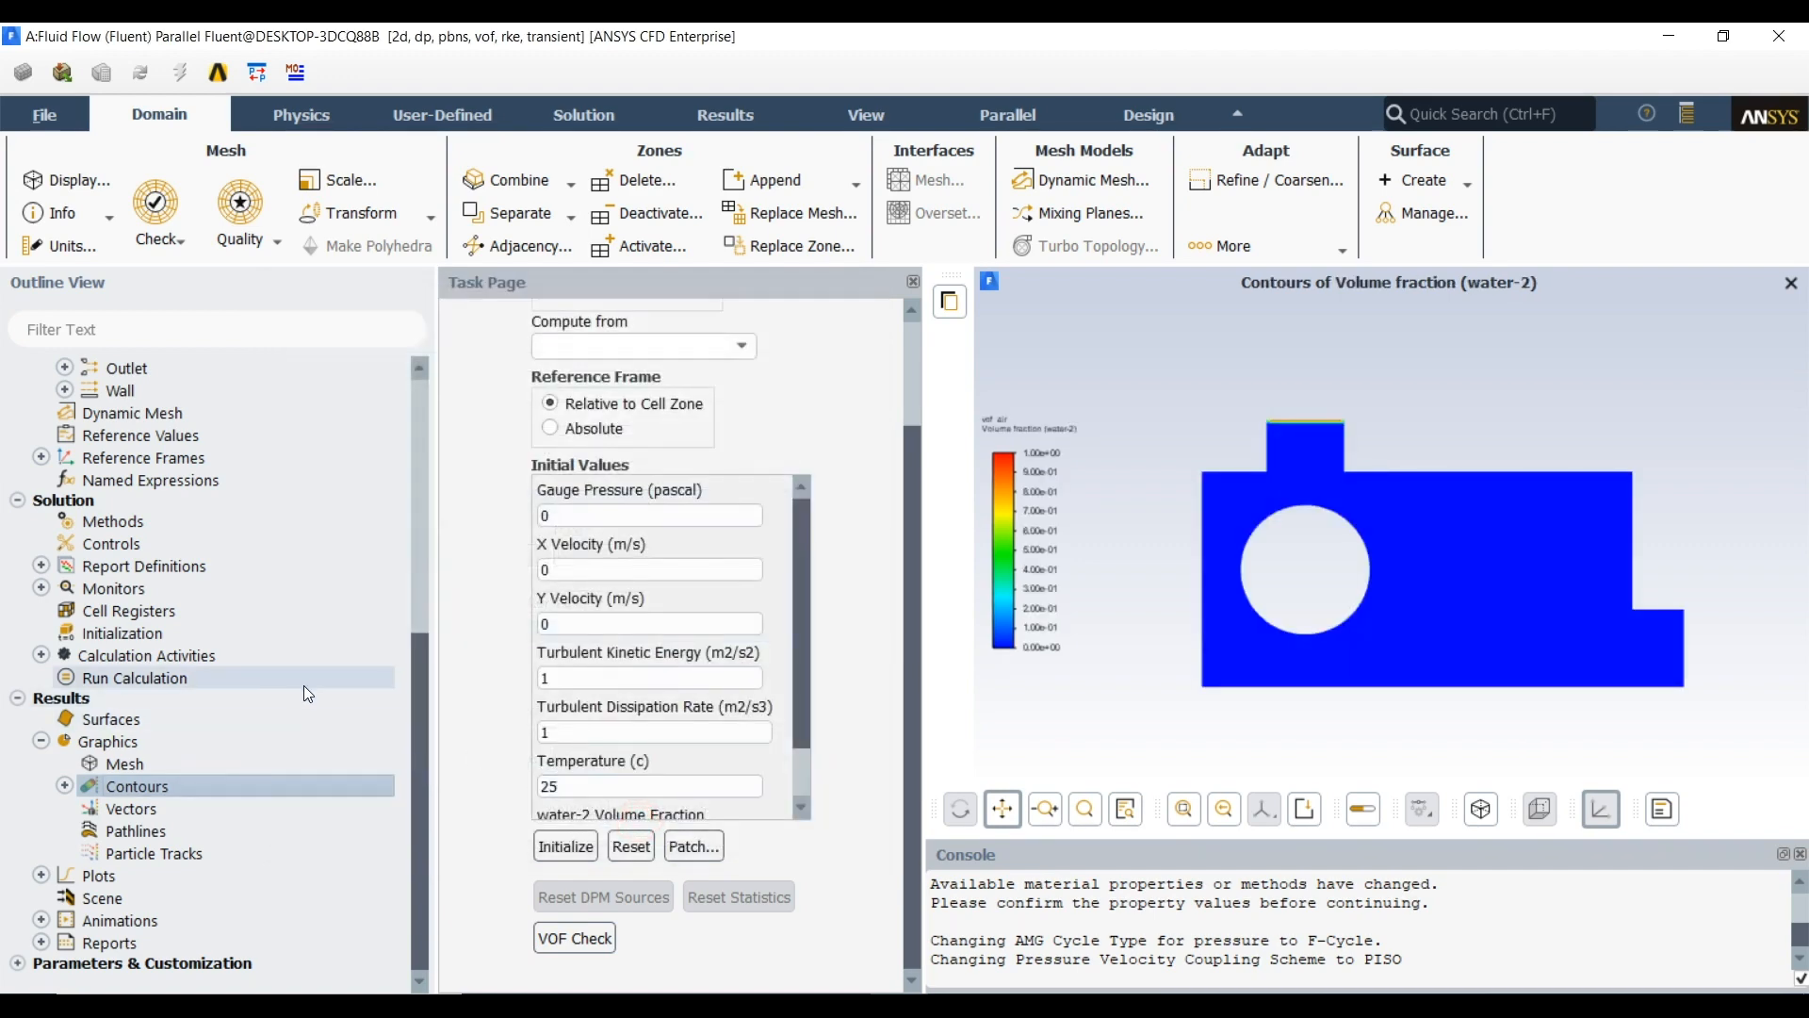
Create a scene combining the t_circle and vof_air contours, then save and display it
double_click(117, 900)
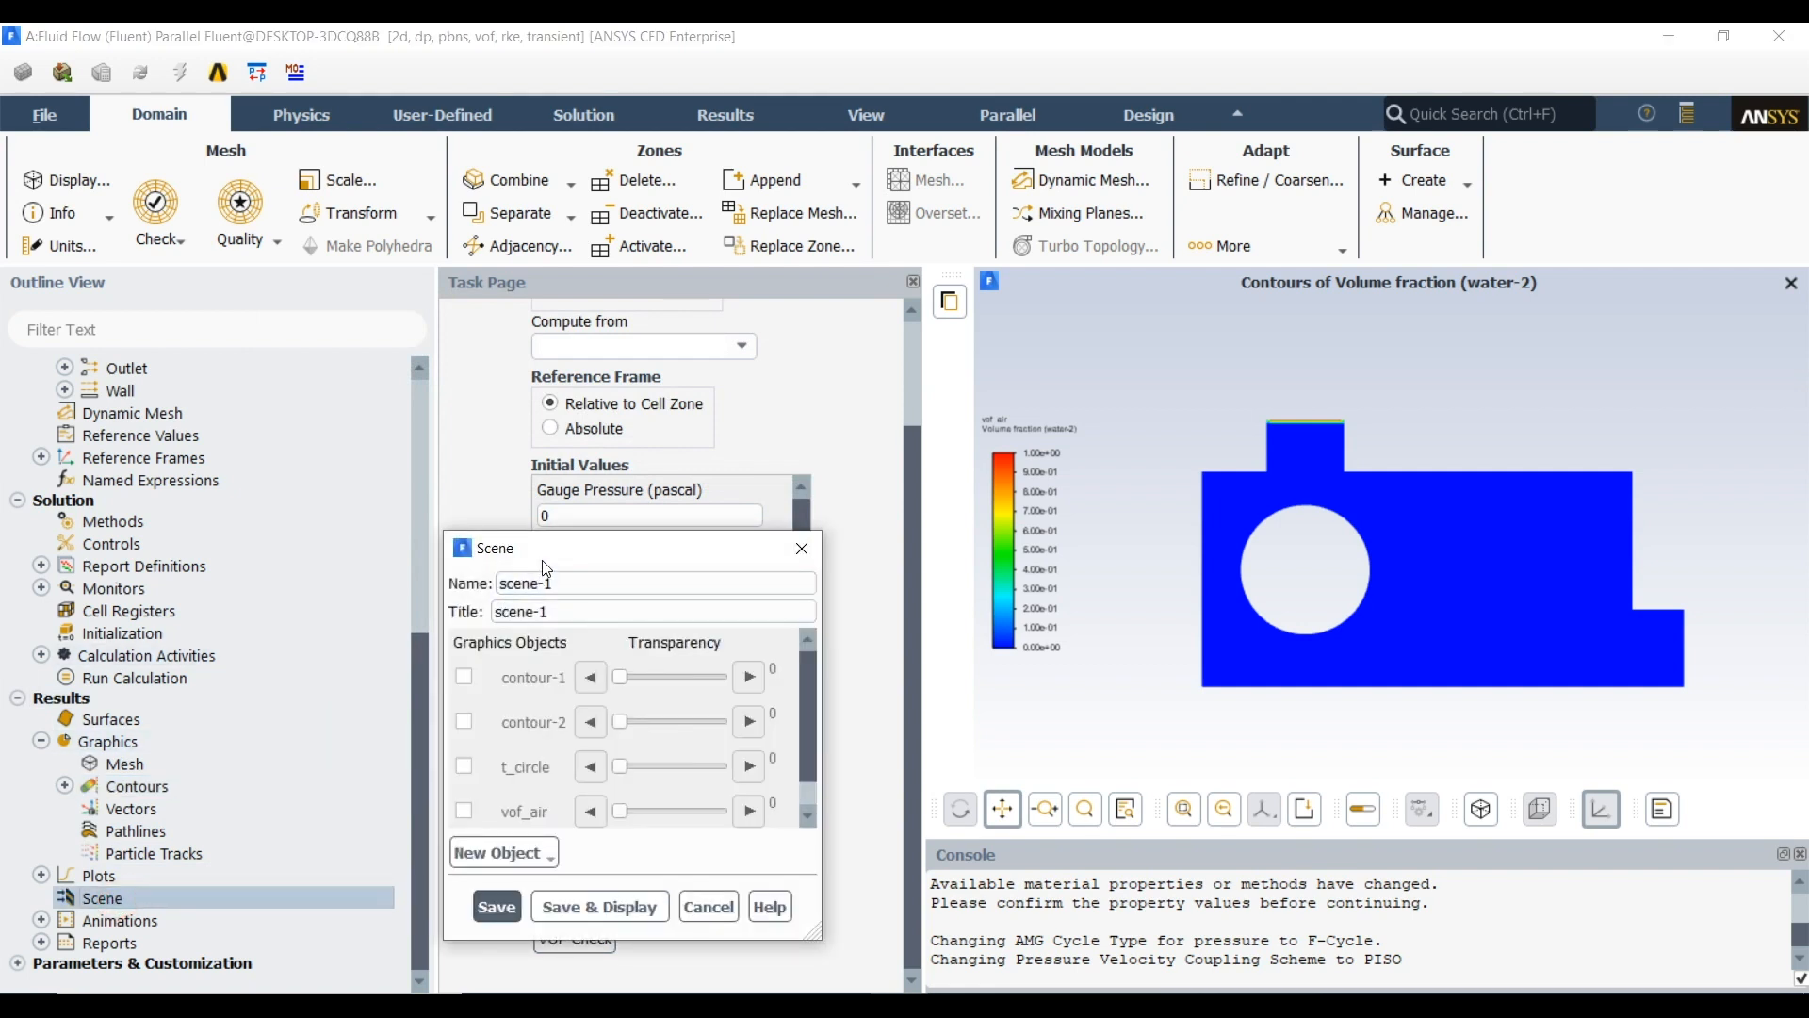
drag(543, 562, 515, 447)
click(430, 652)
click(437, 695)
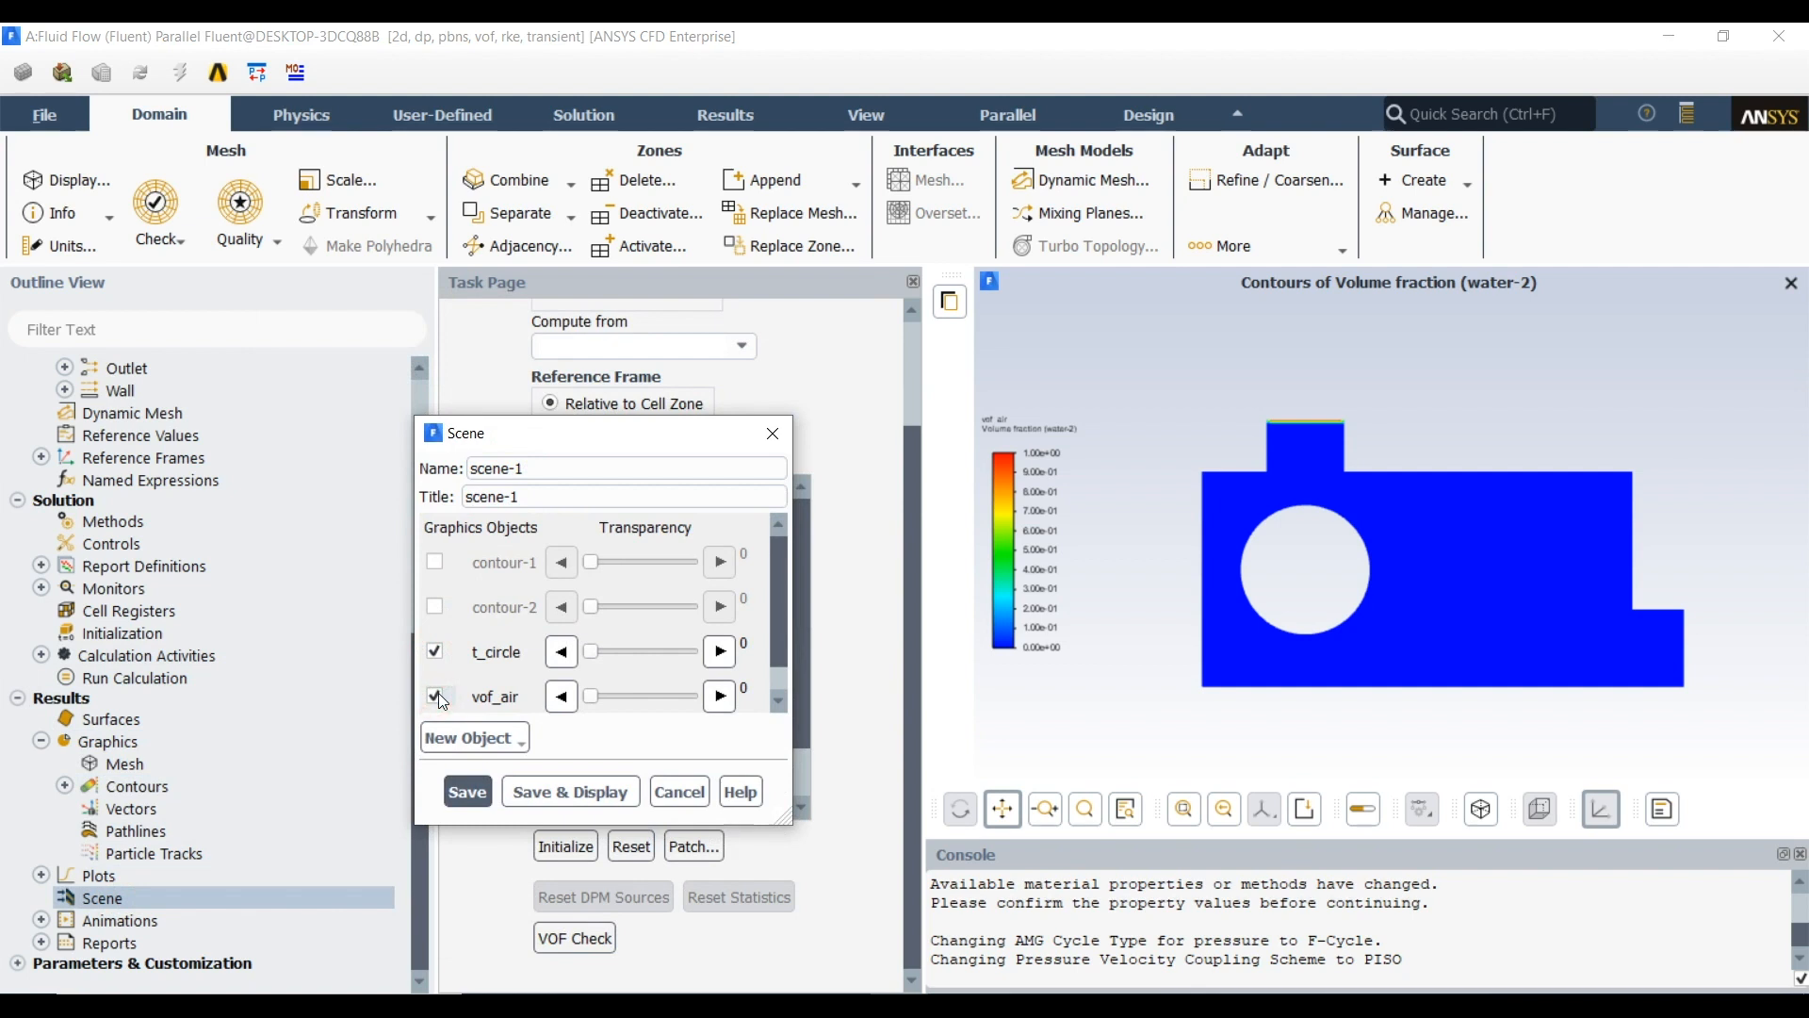
click(521, 792)
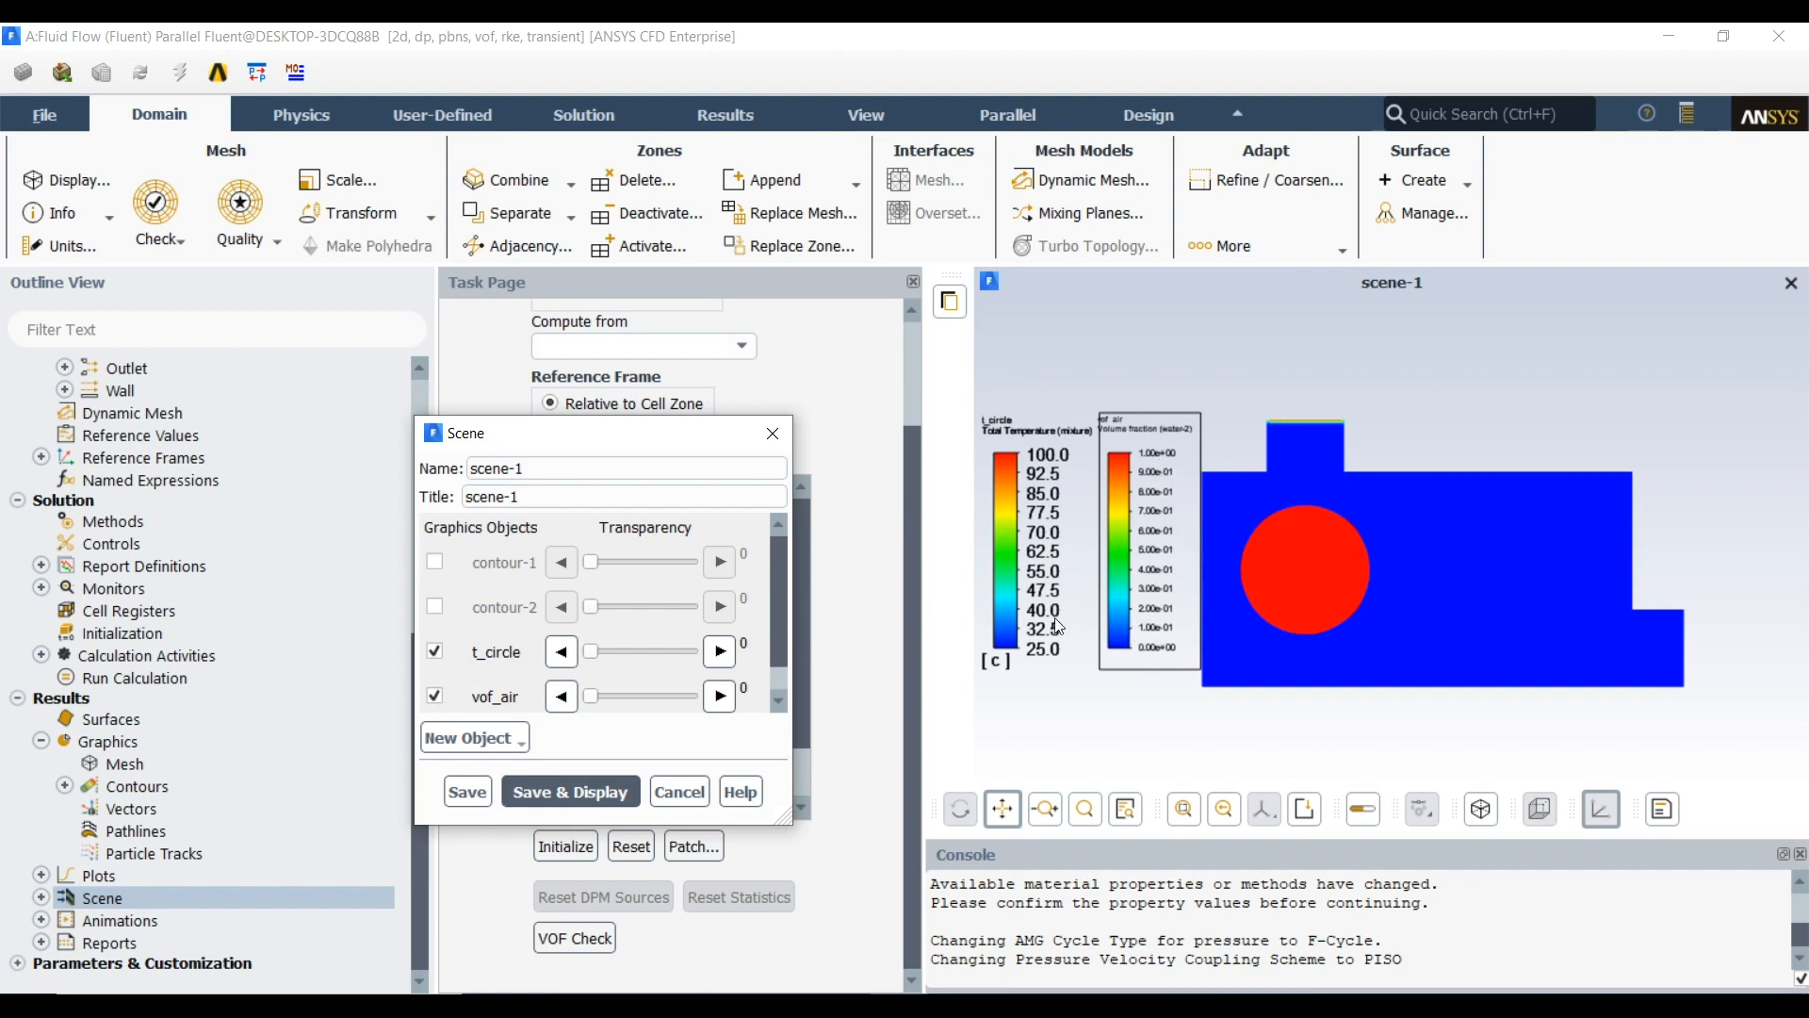
Set the vof_air colormap number format to float with a precision of 1, apply it and close the contour and scene settings
click(64, 785)
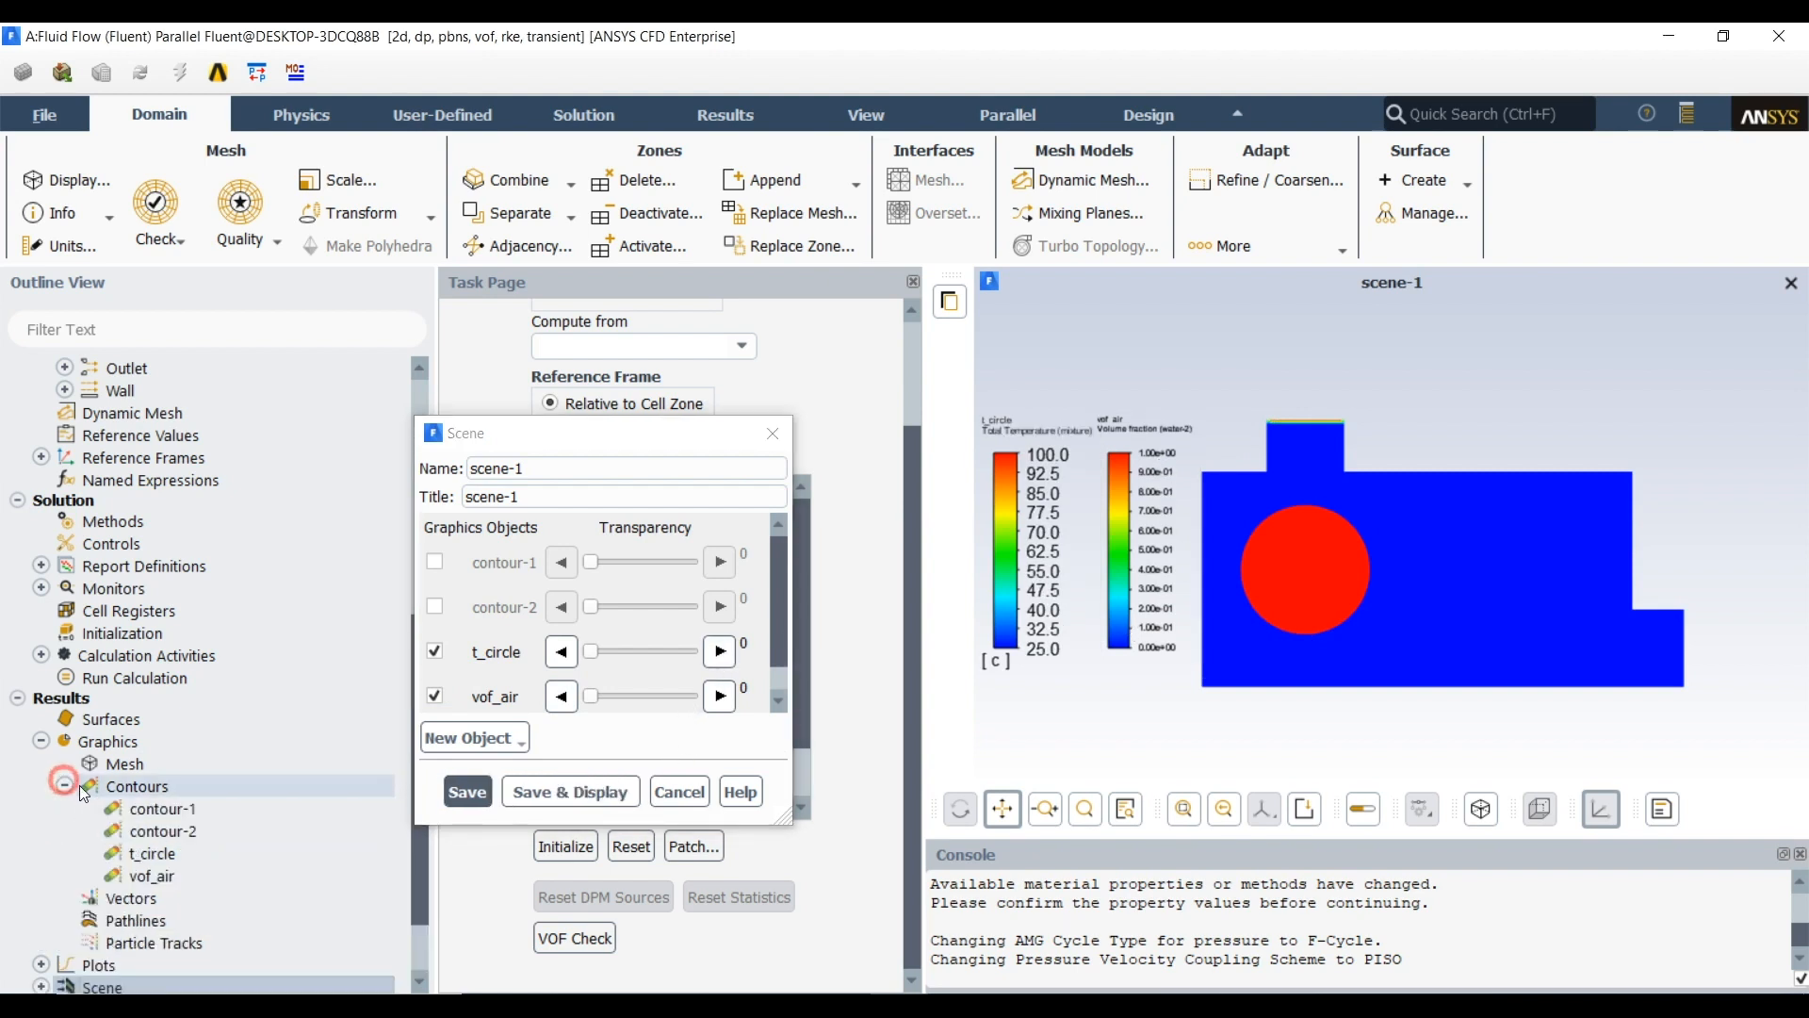
double_click(152, 874)
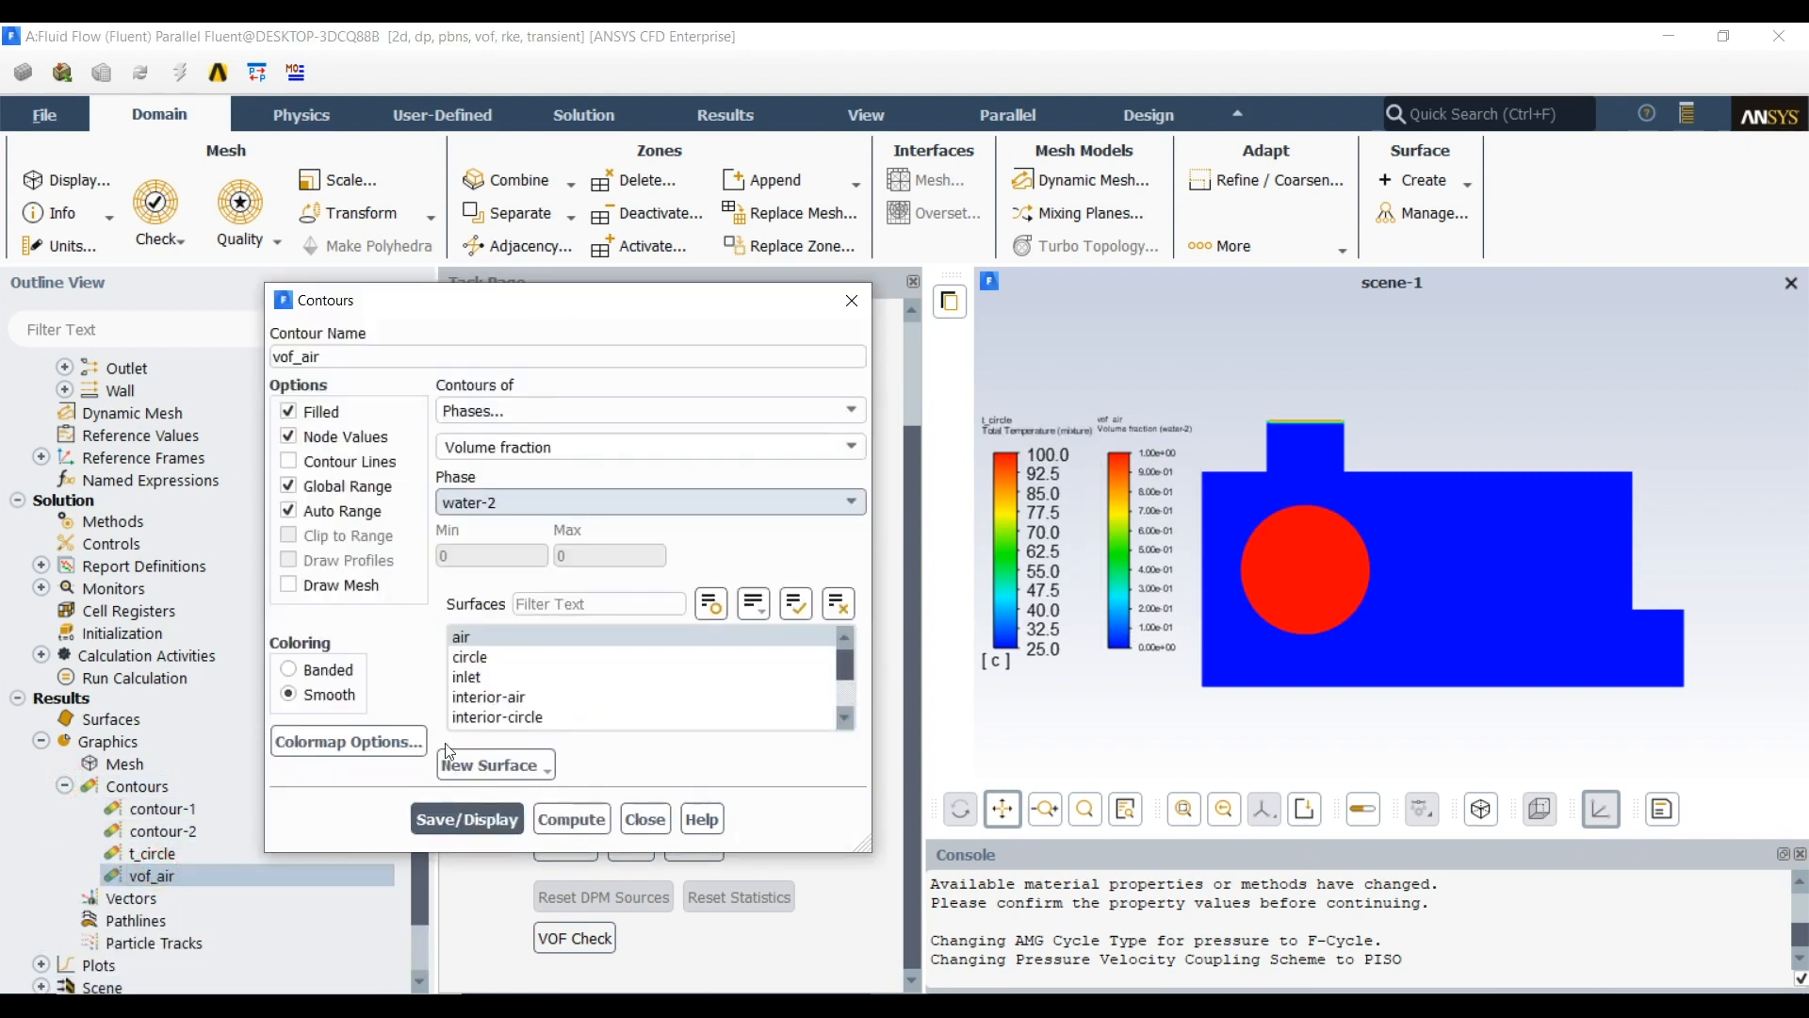
click(400, 743)
click(497, 639)
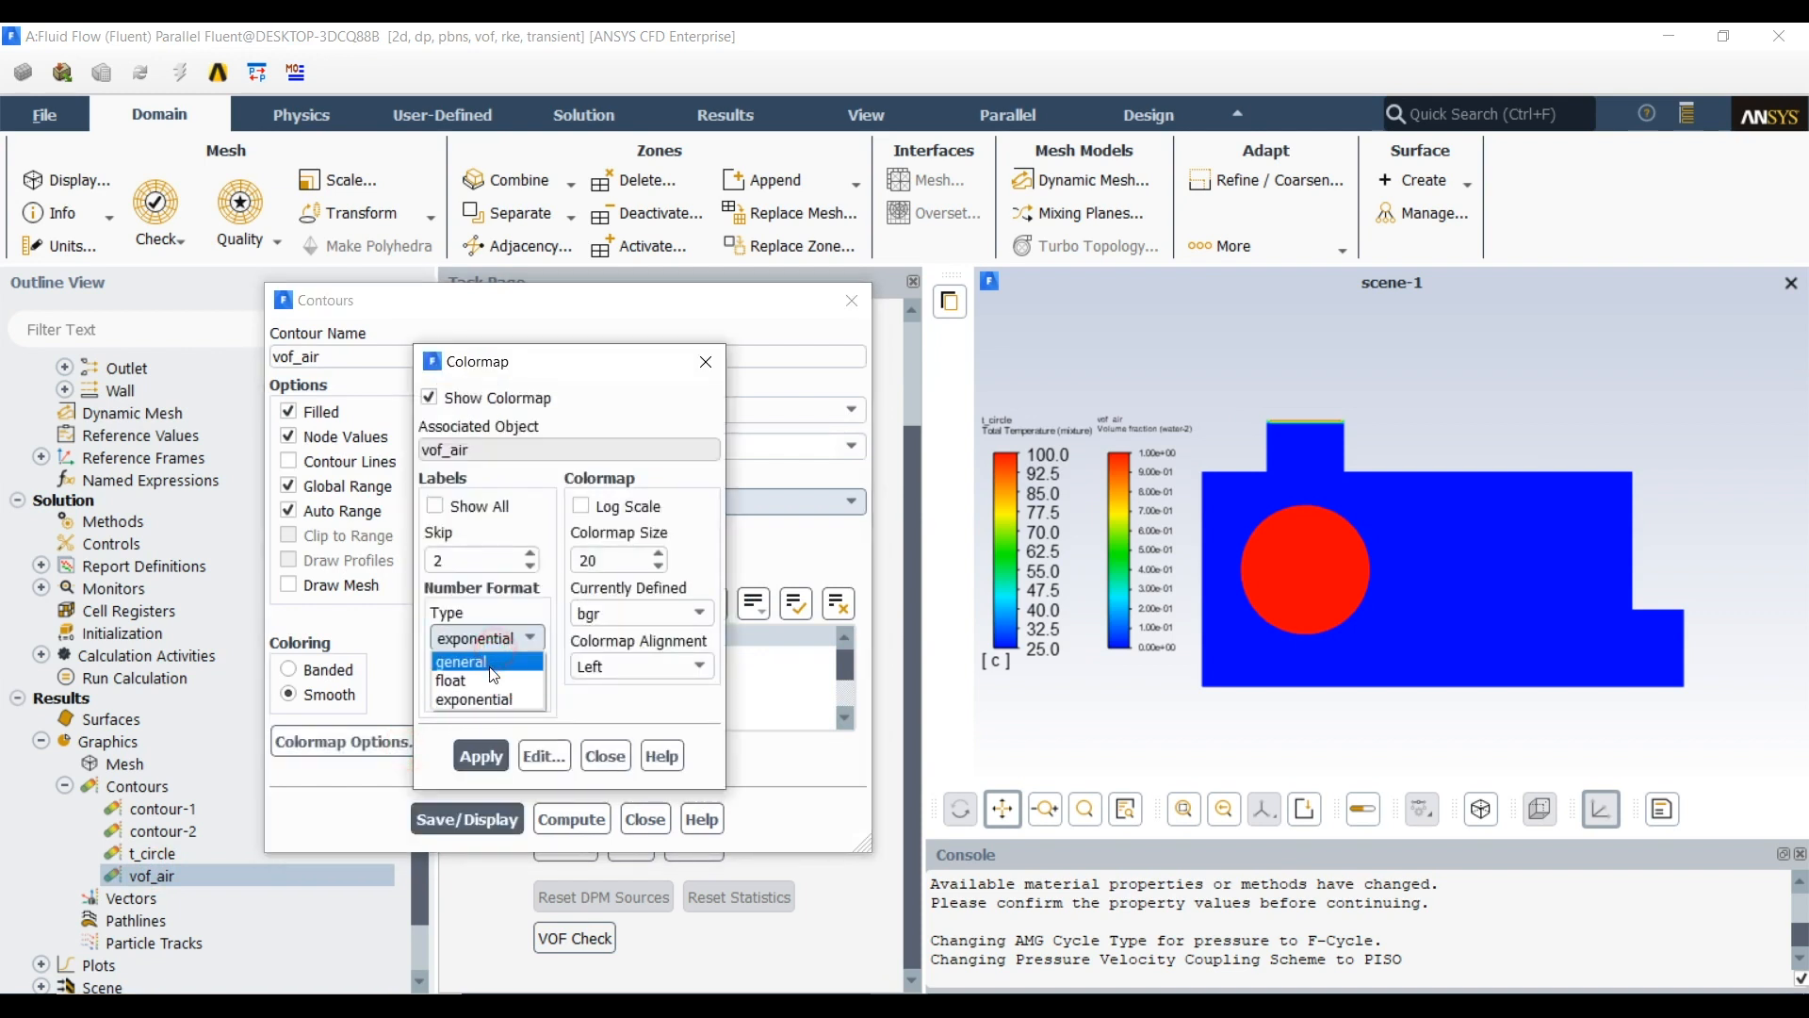
click(471, 678)
double_click(474, 692)
text(1)
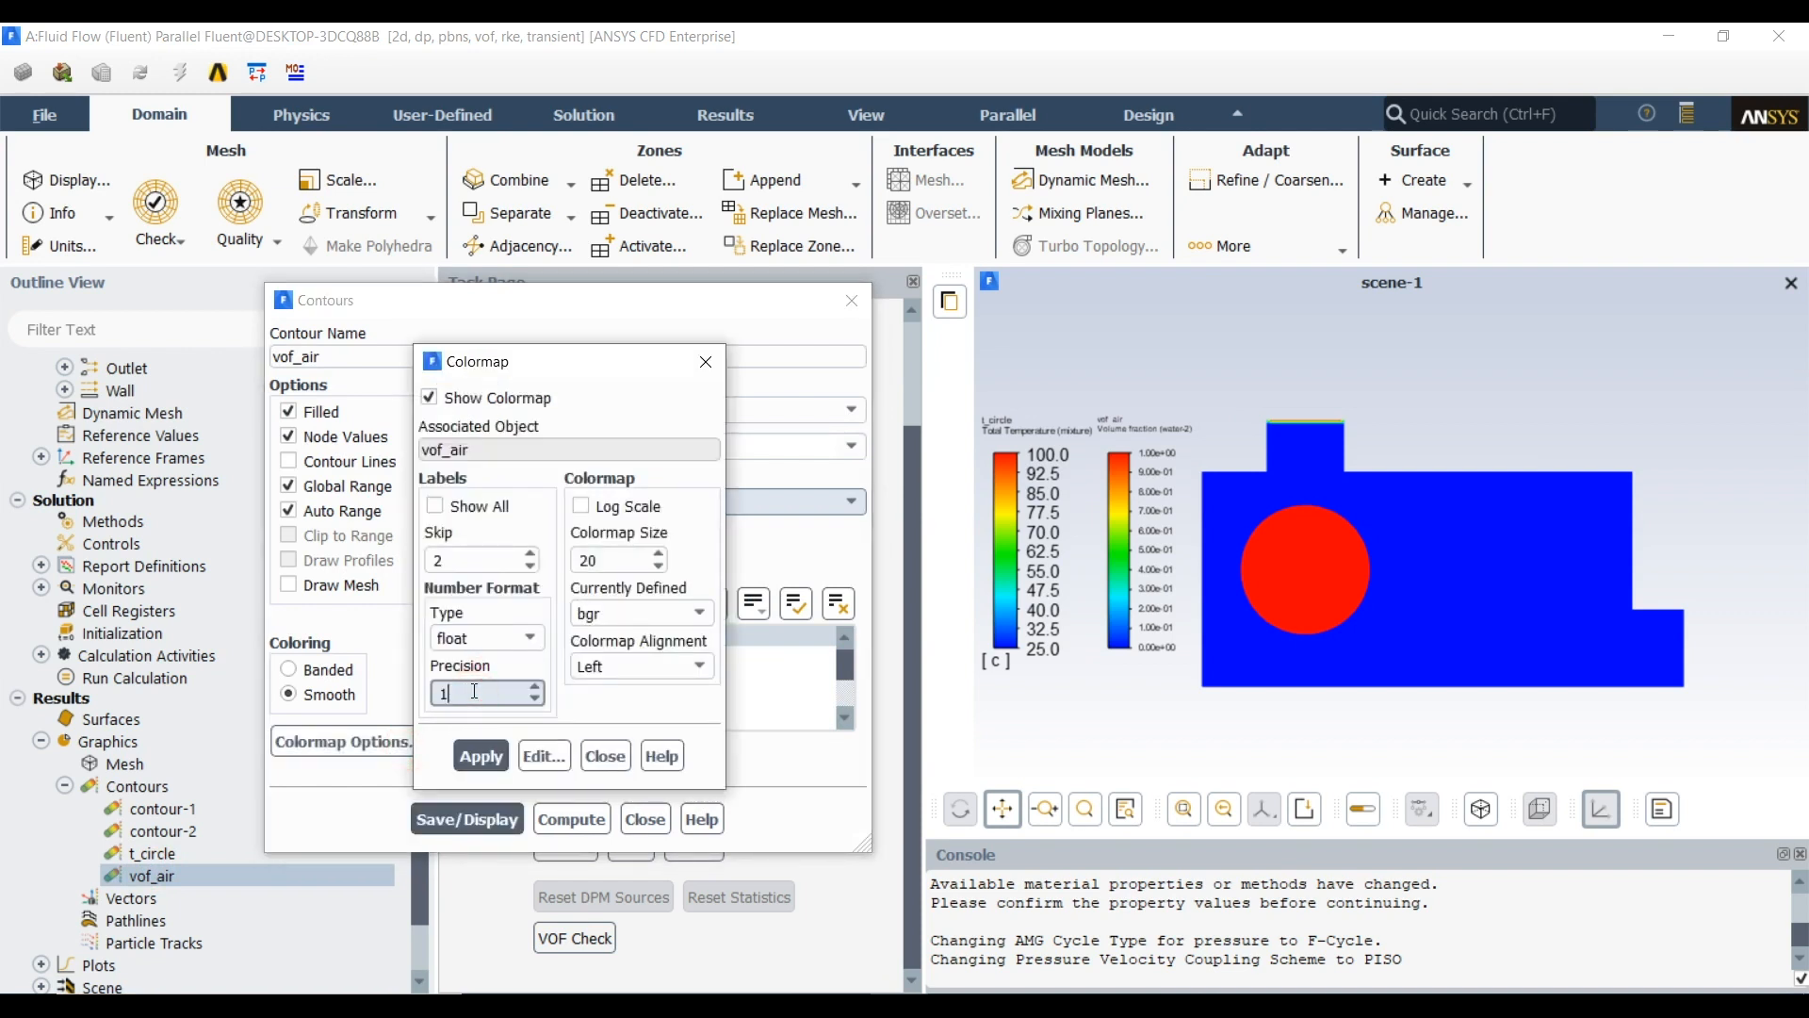
click(481, 756)
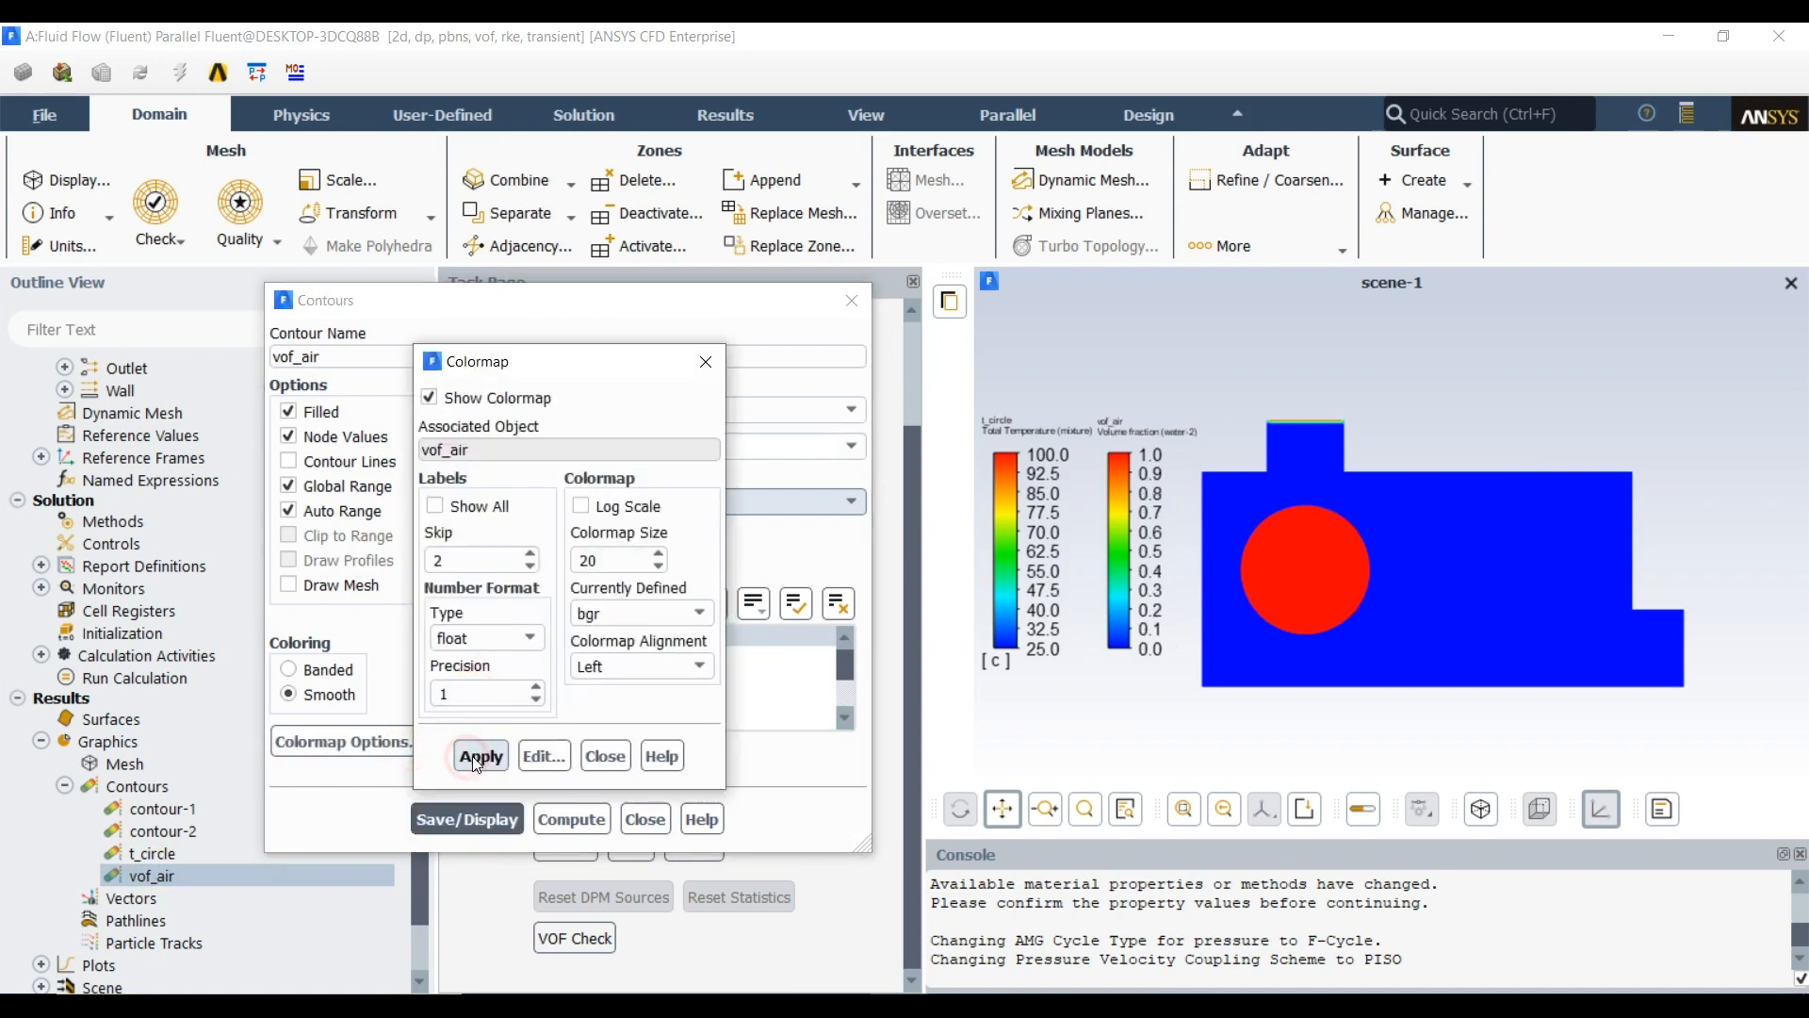
click(604, 754)
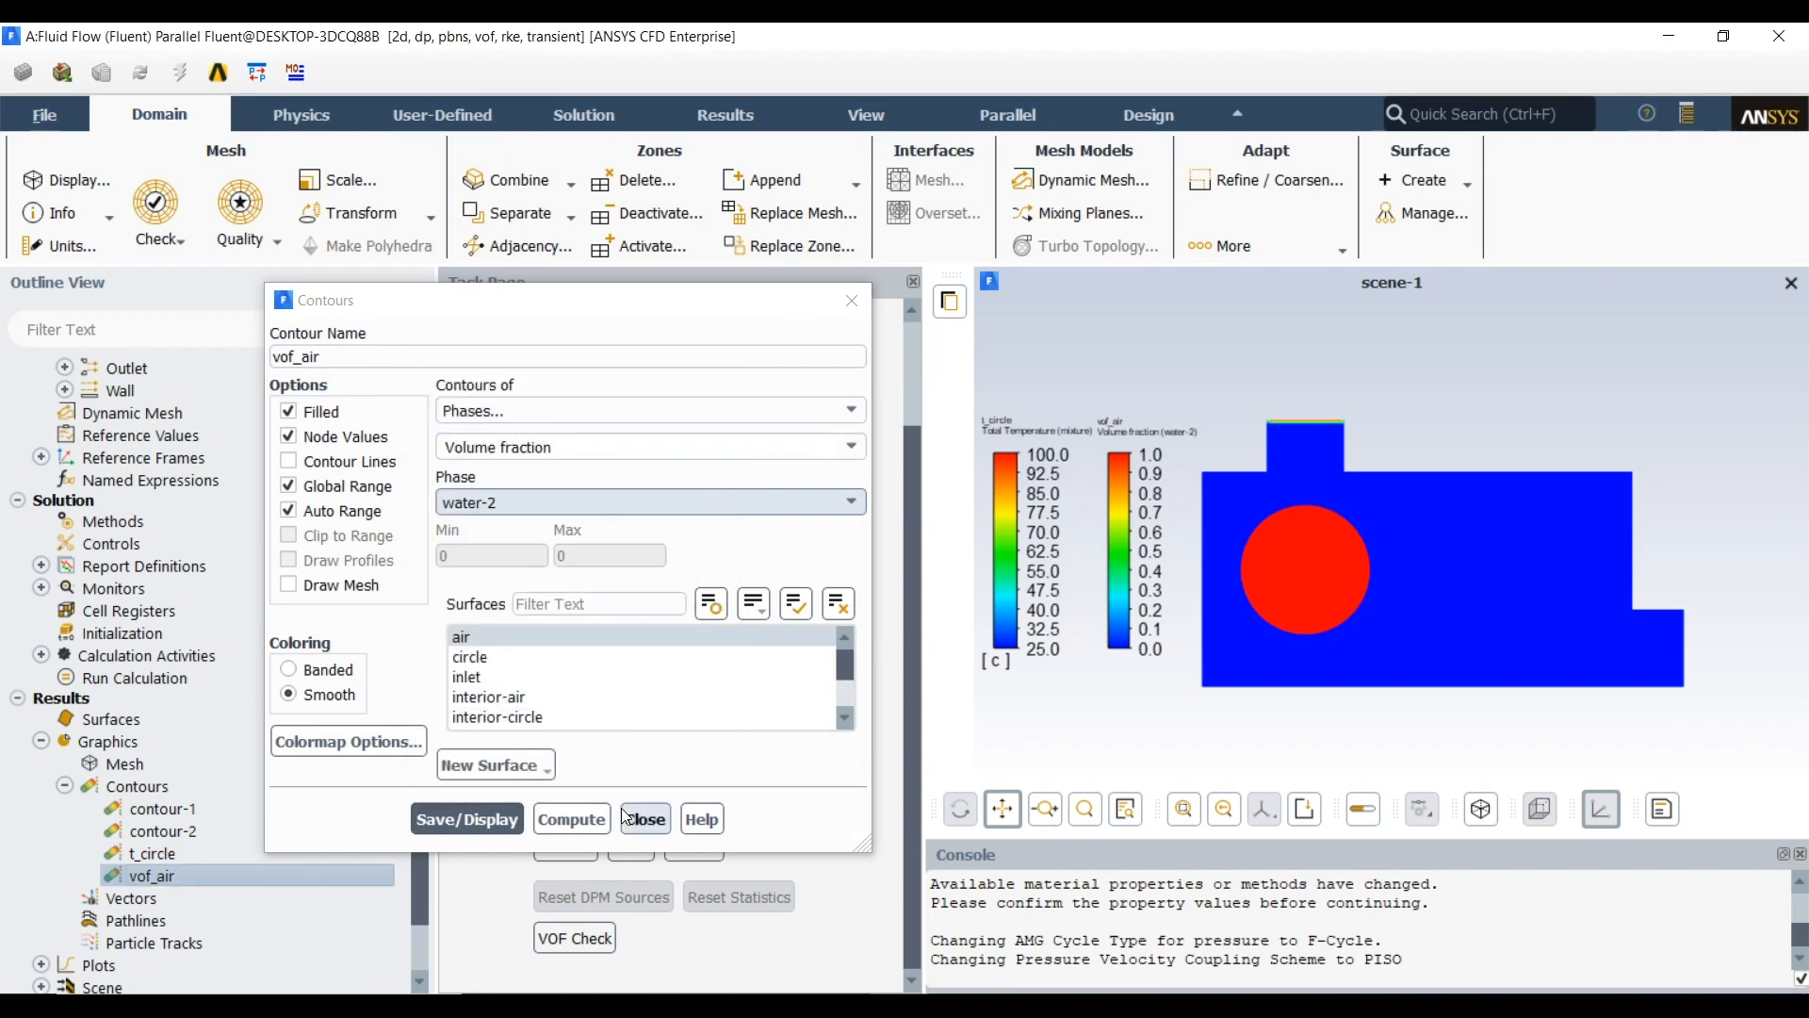
click(625, 816)
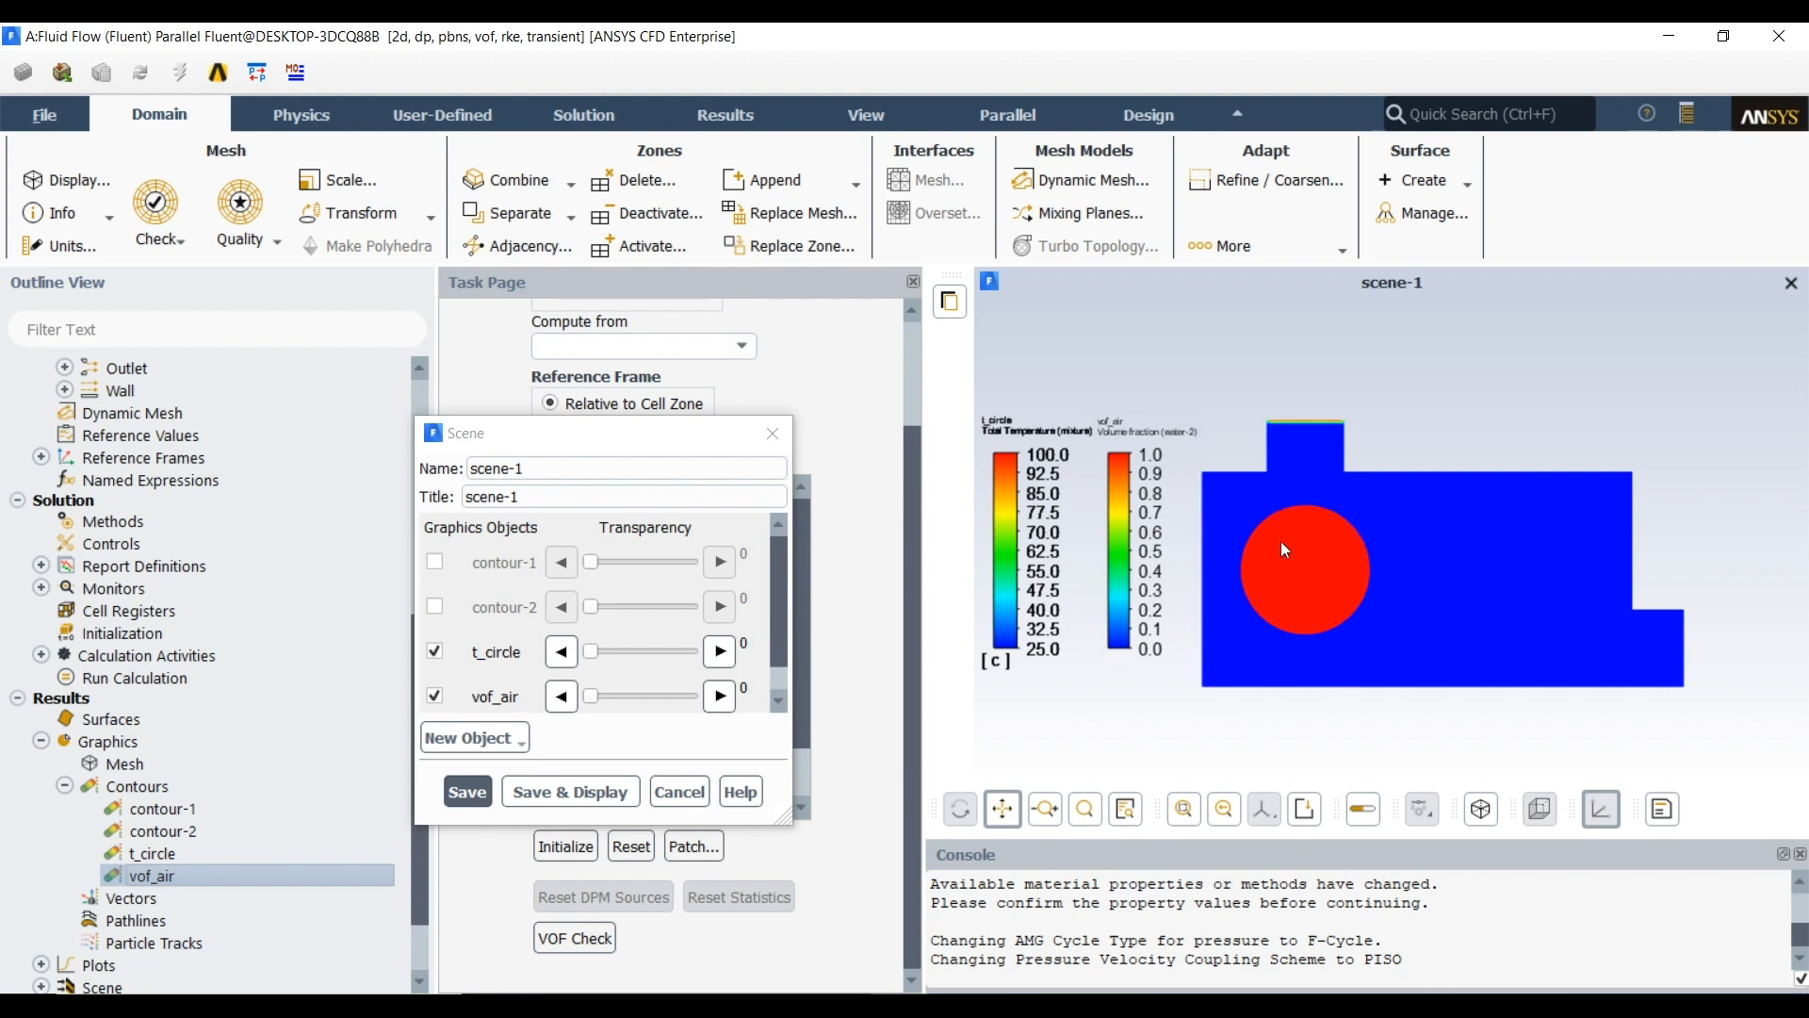
click(672, 795)
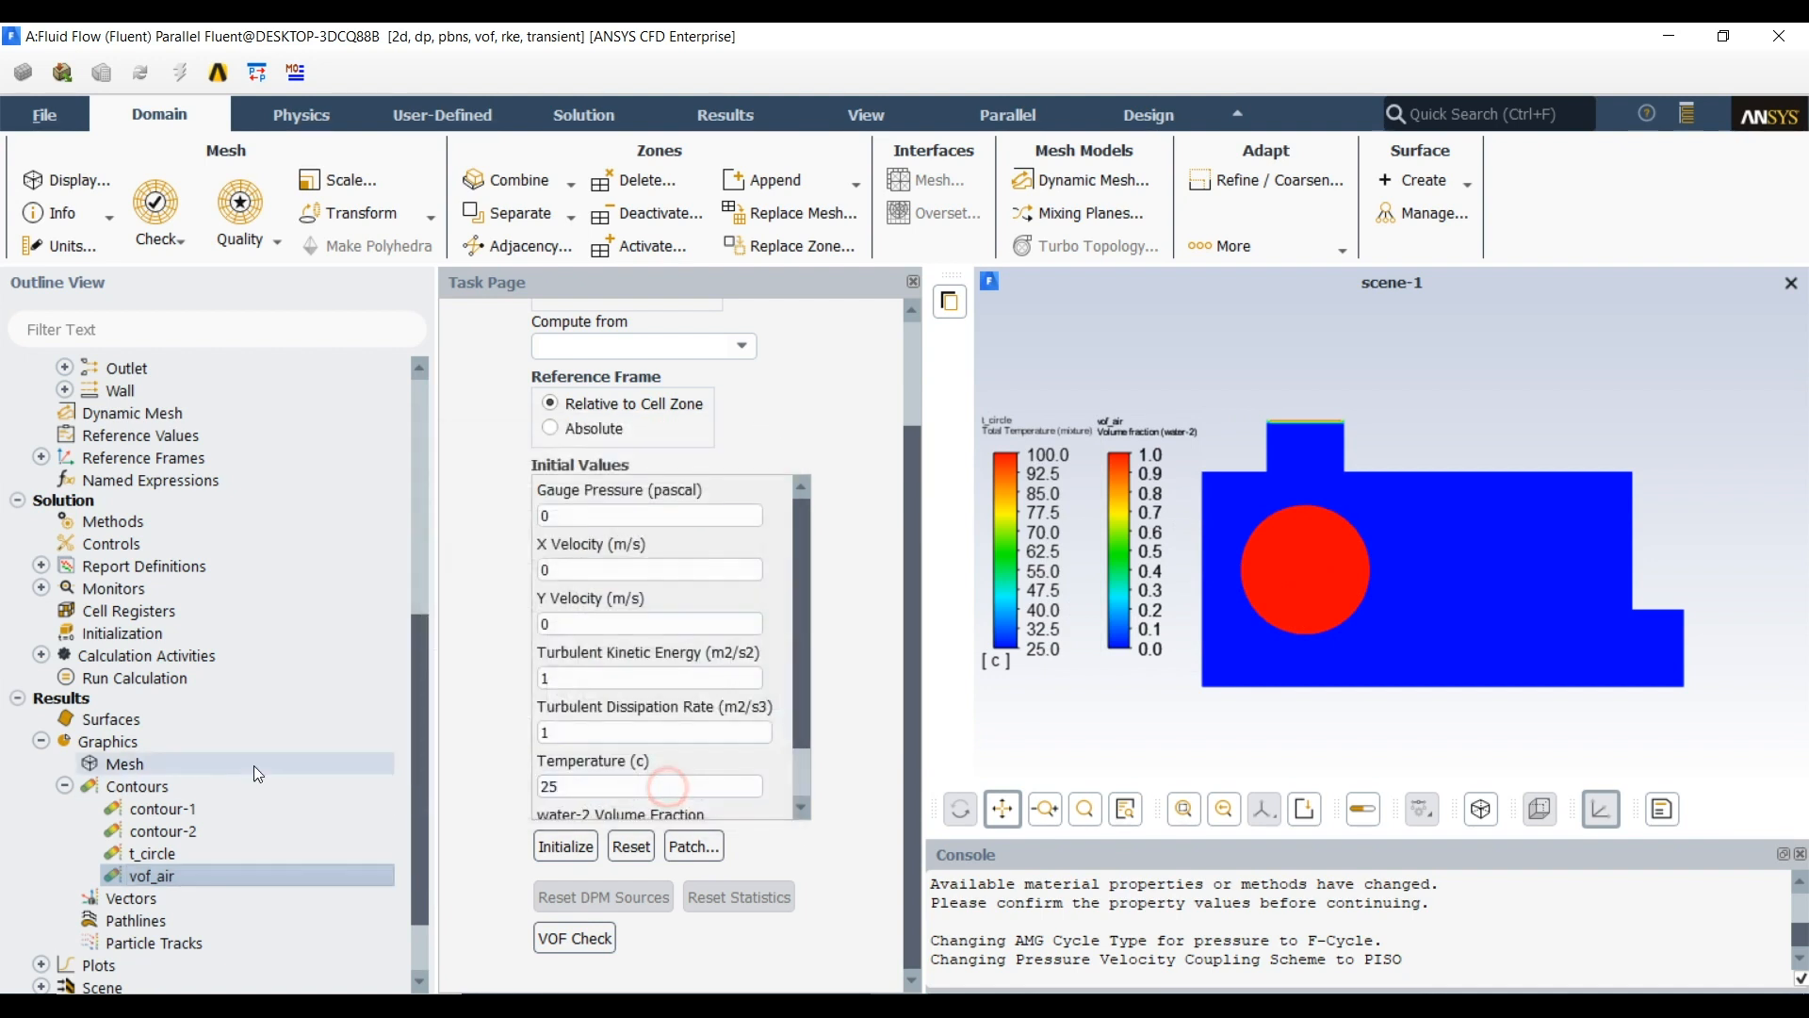
Define a solution animation of contour-1 that records every 10 time steps
click(40, 655)
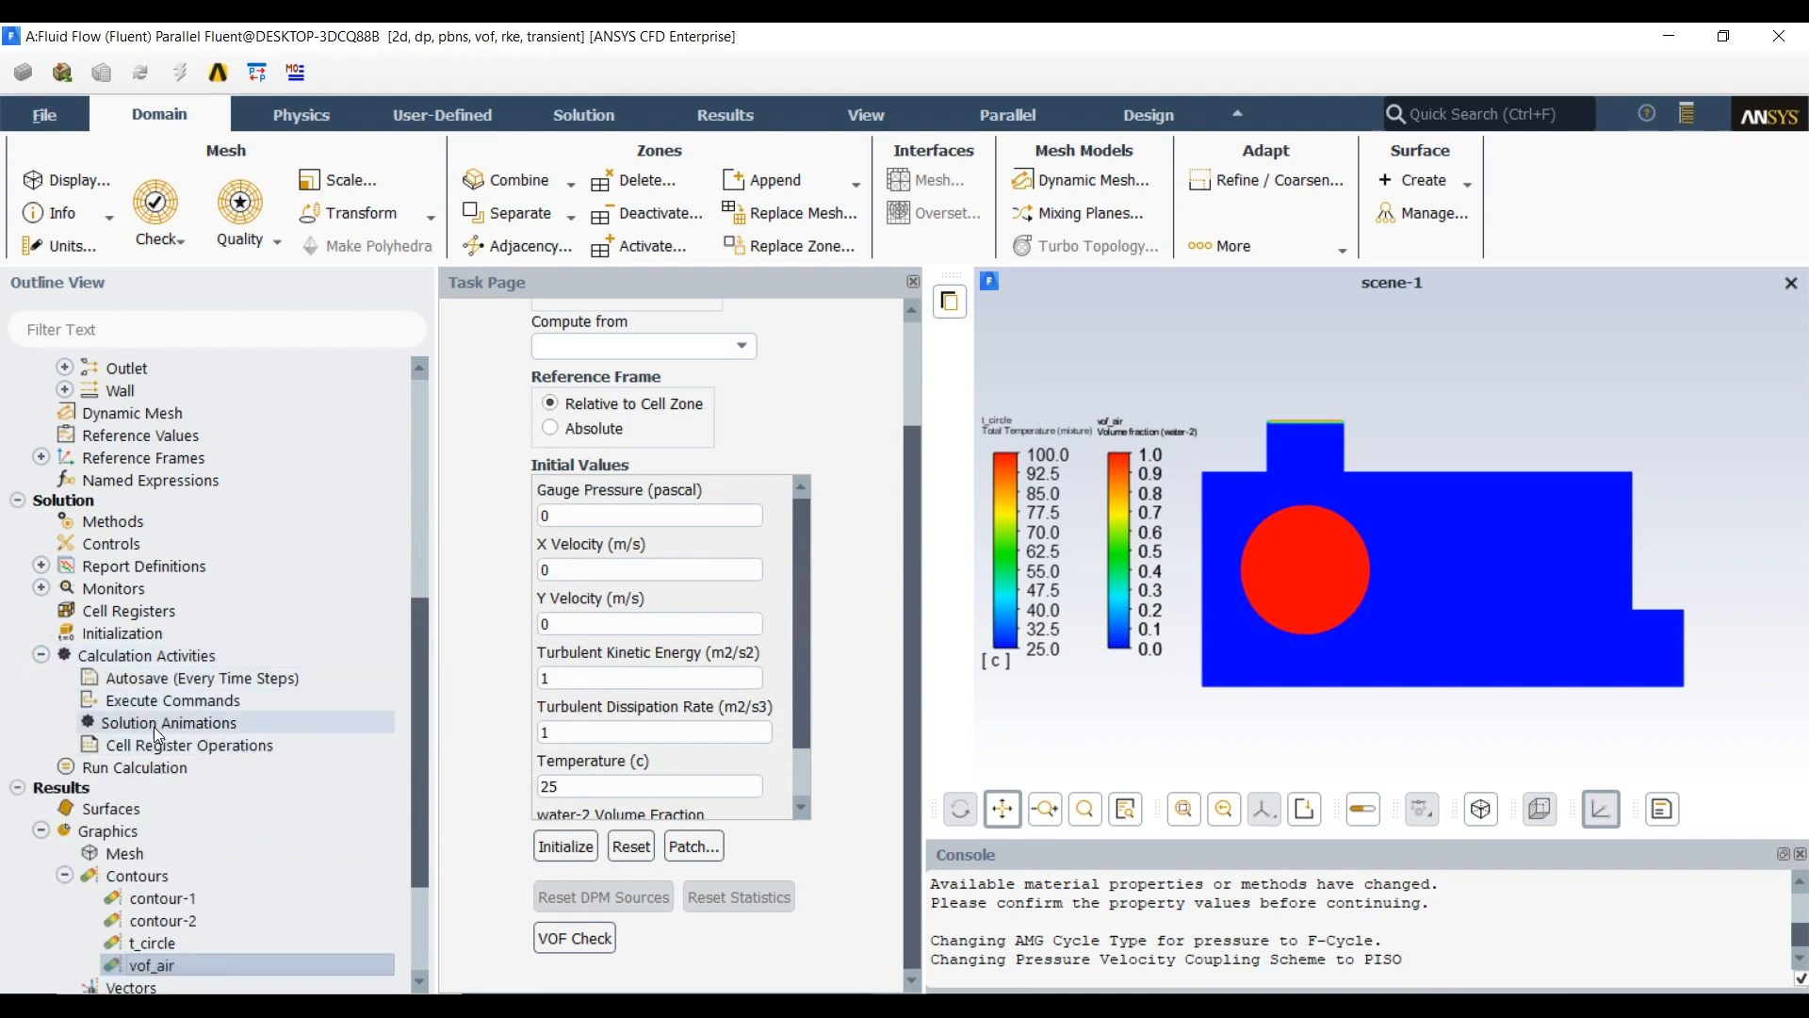
double_click(158, 723)
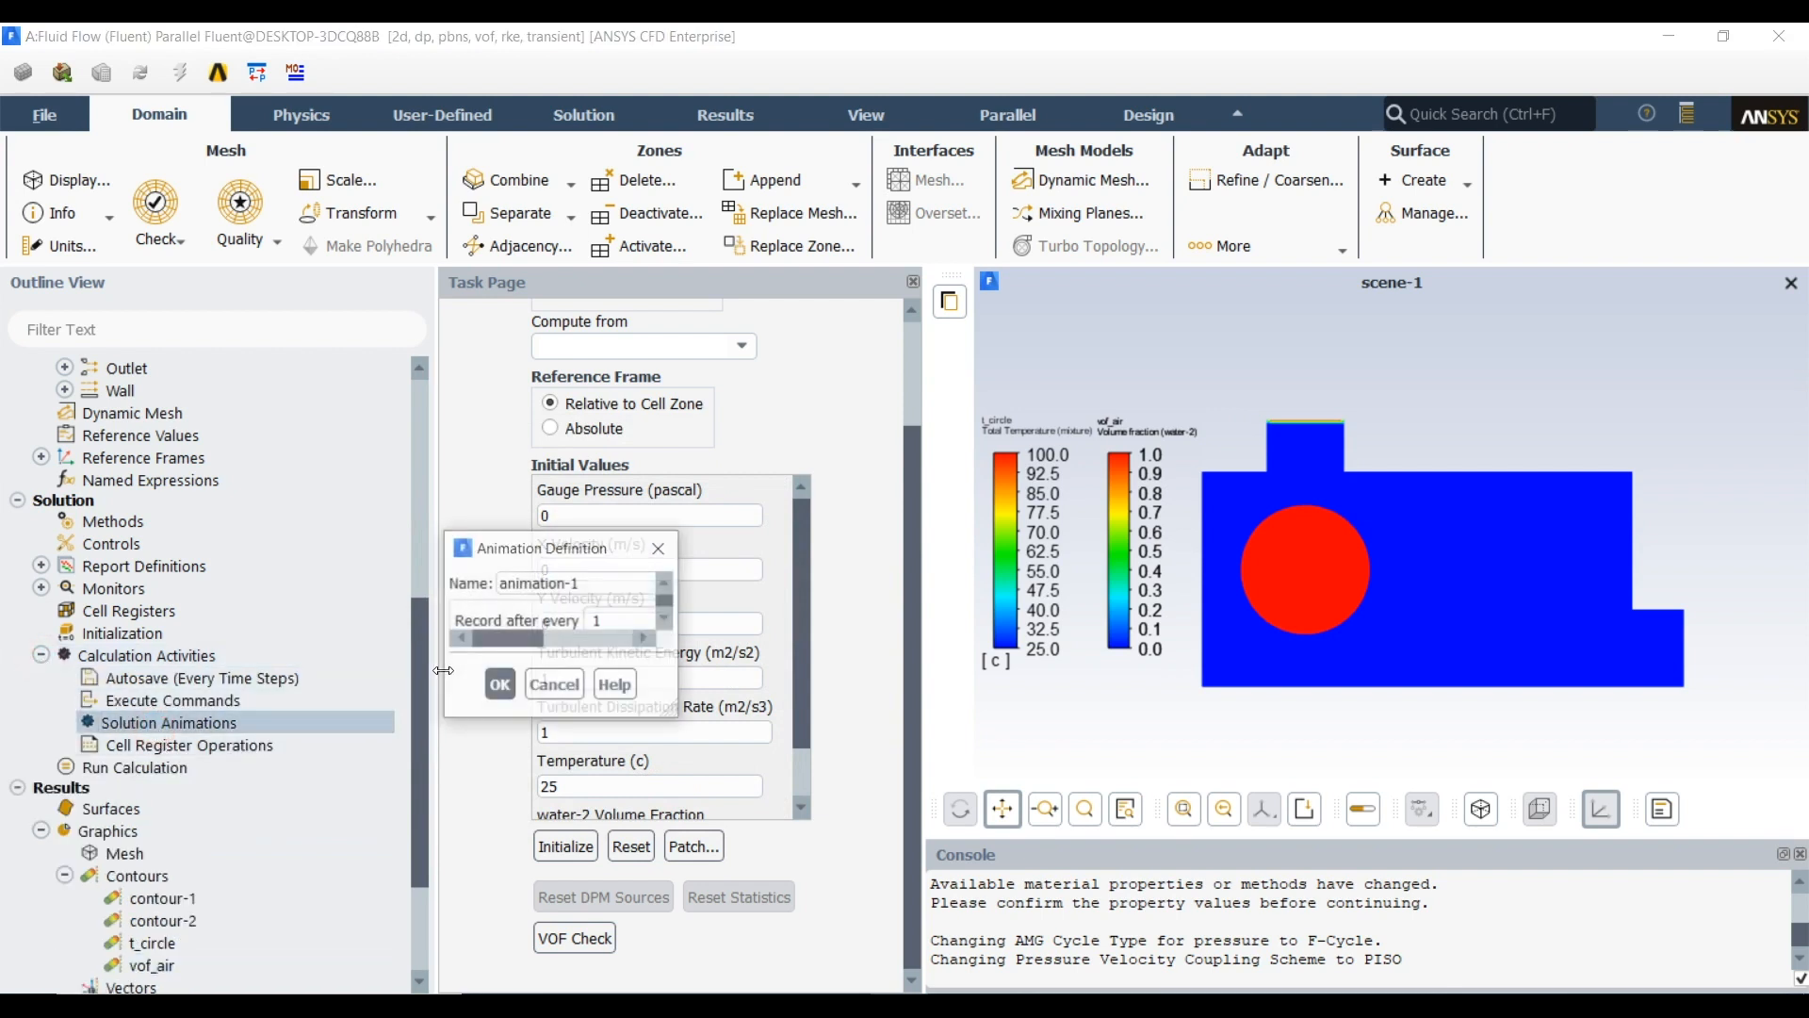
drag(581, 566, 526, 305)
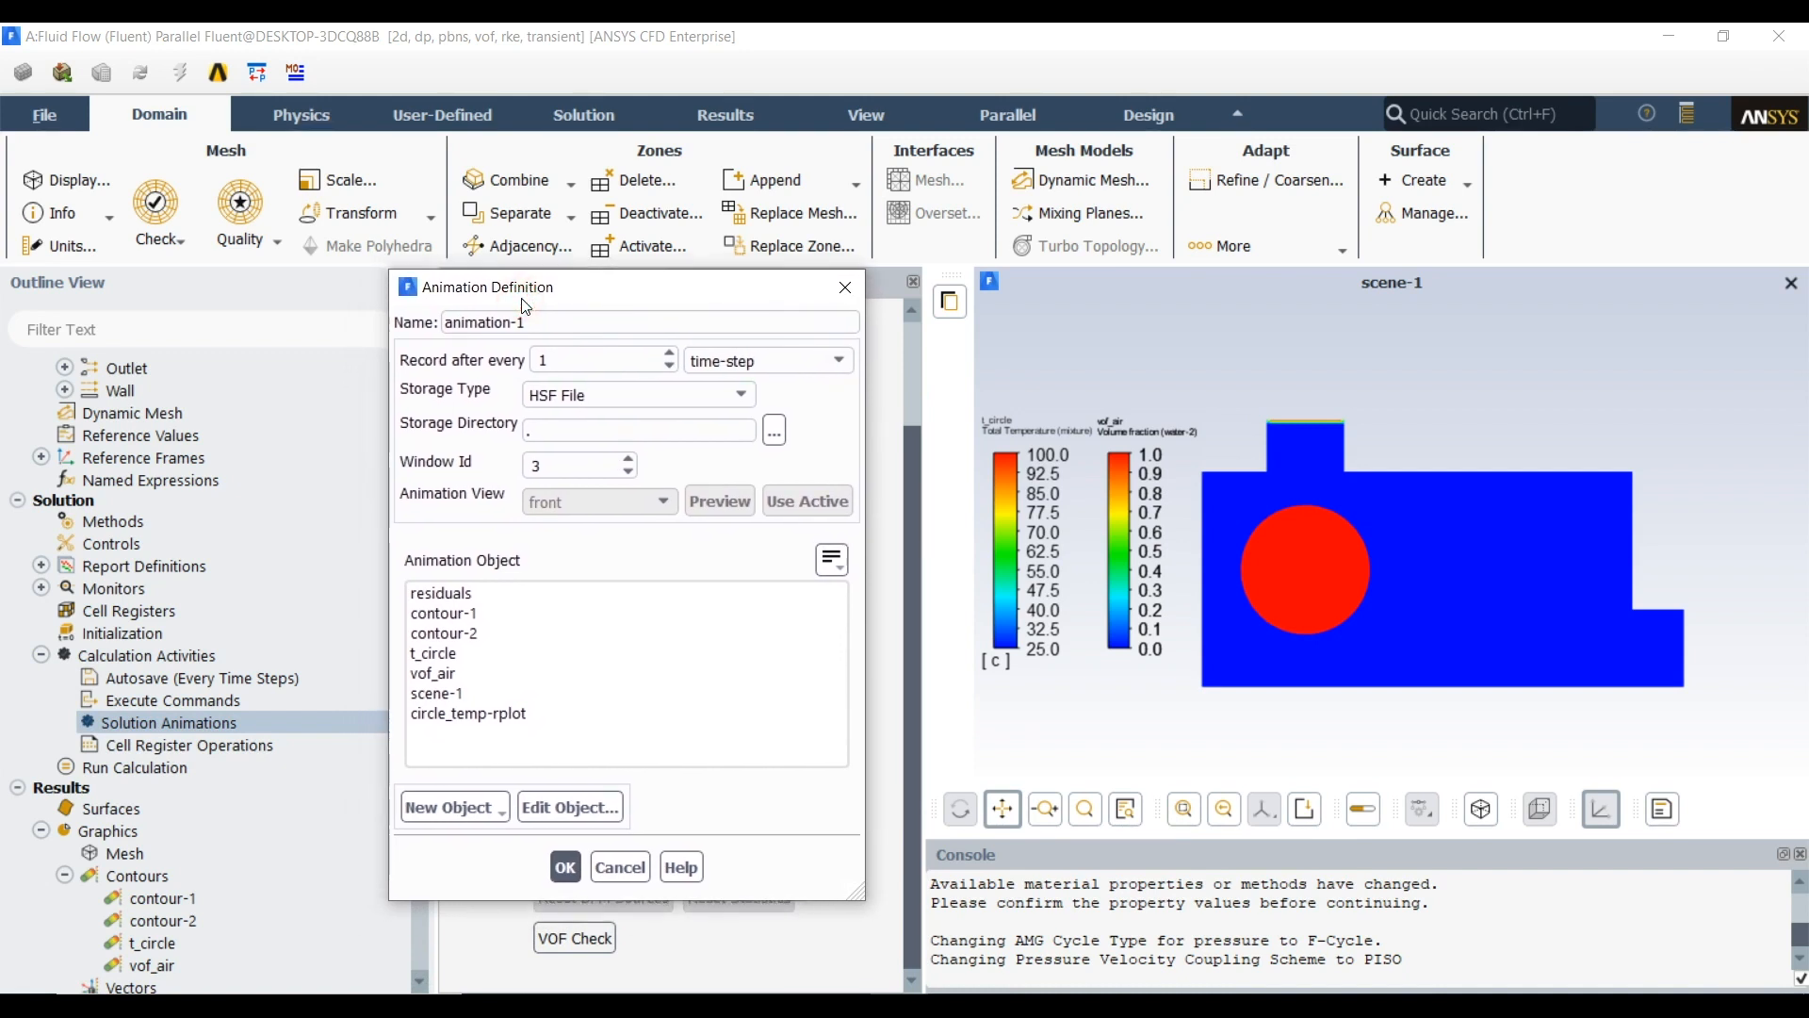
click(563, 366)
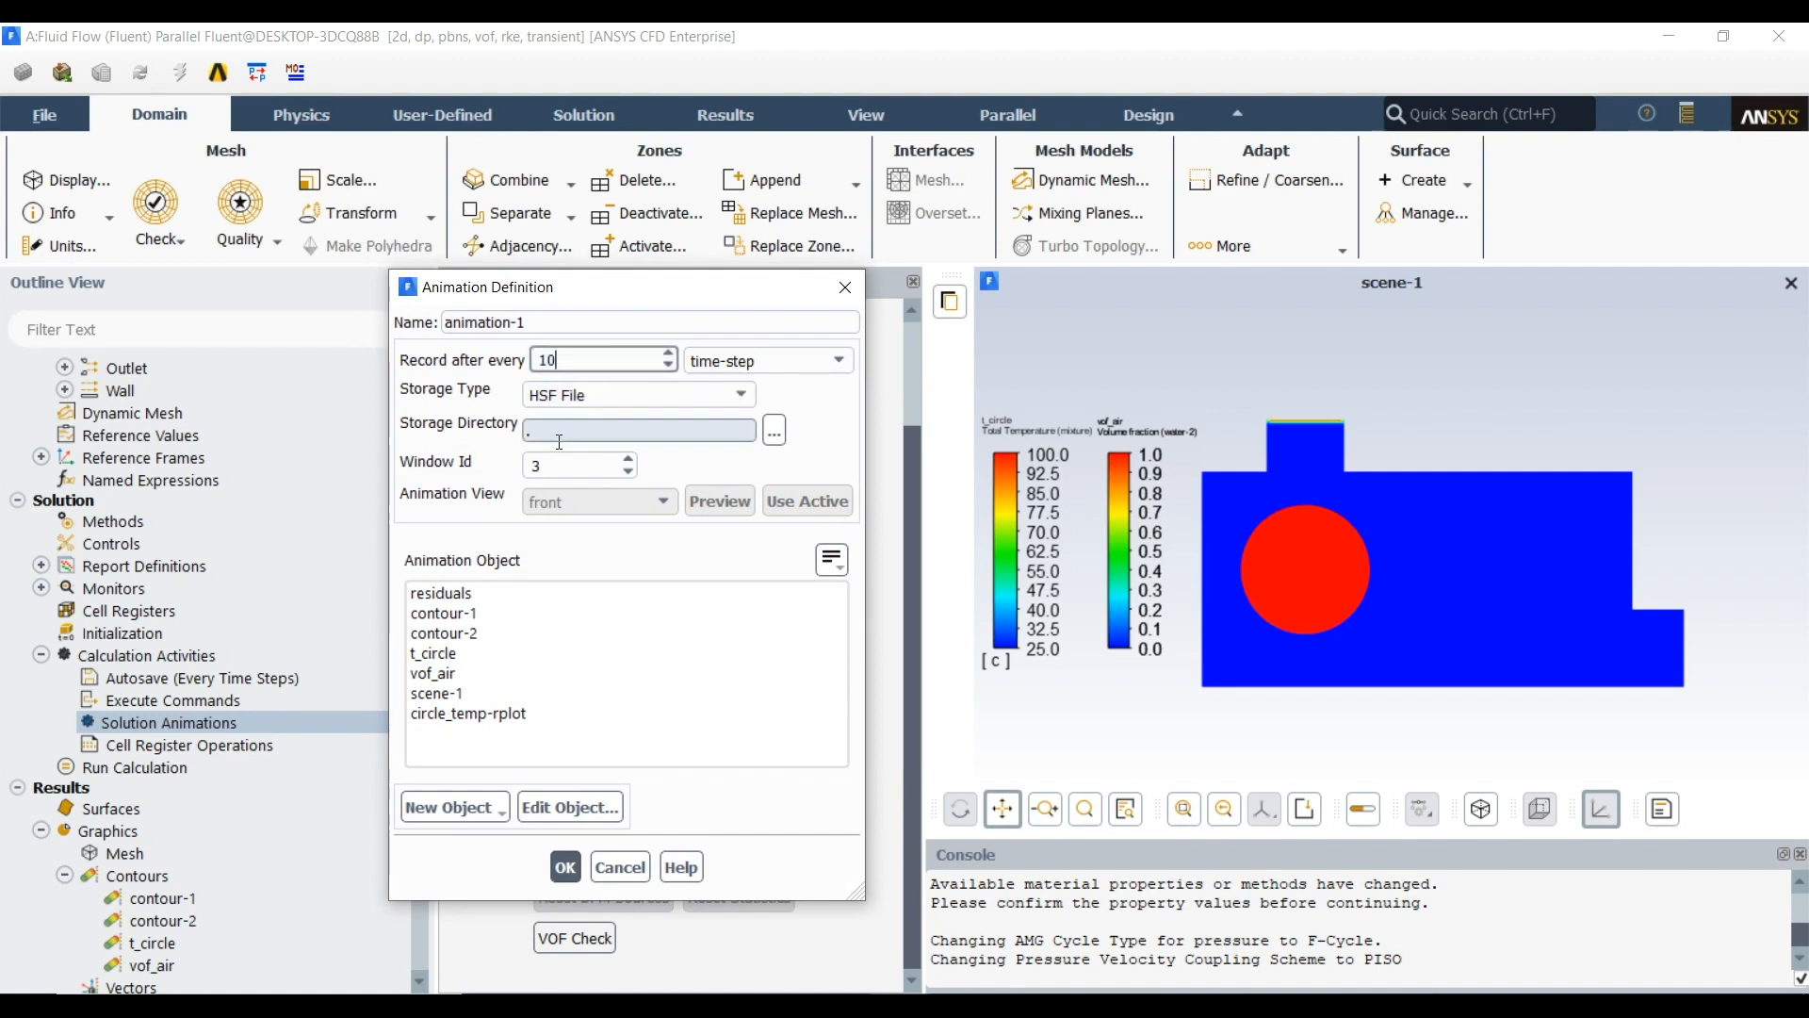
click(485, 613)
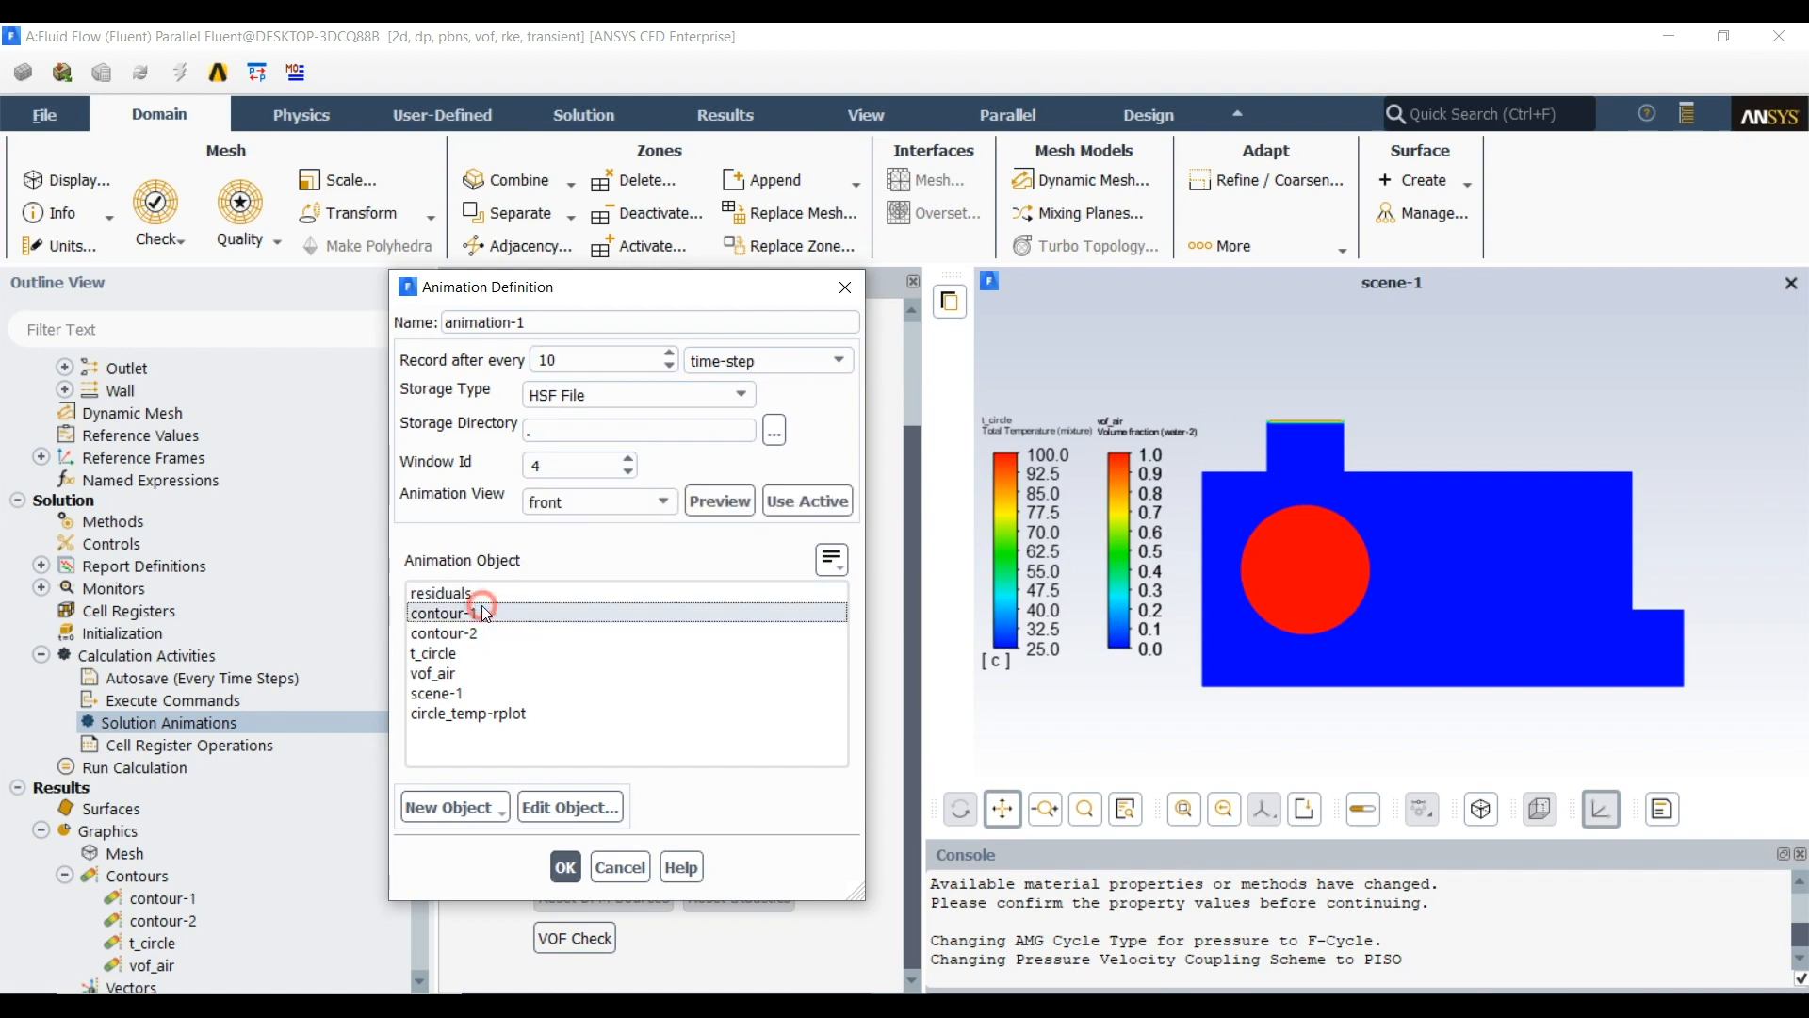
click(565, 867)
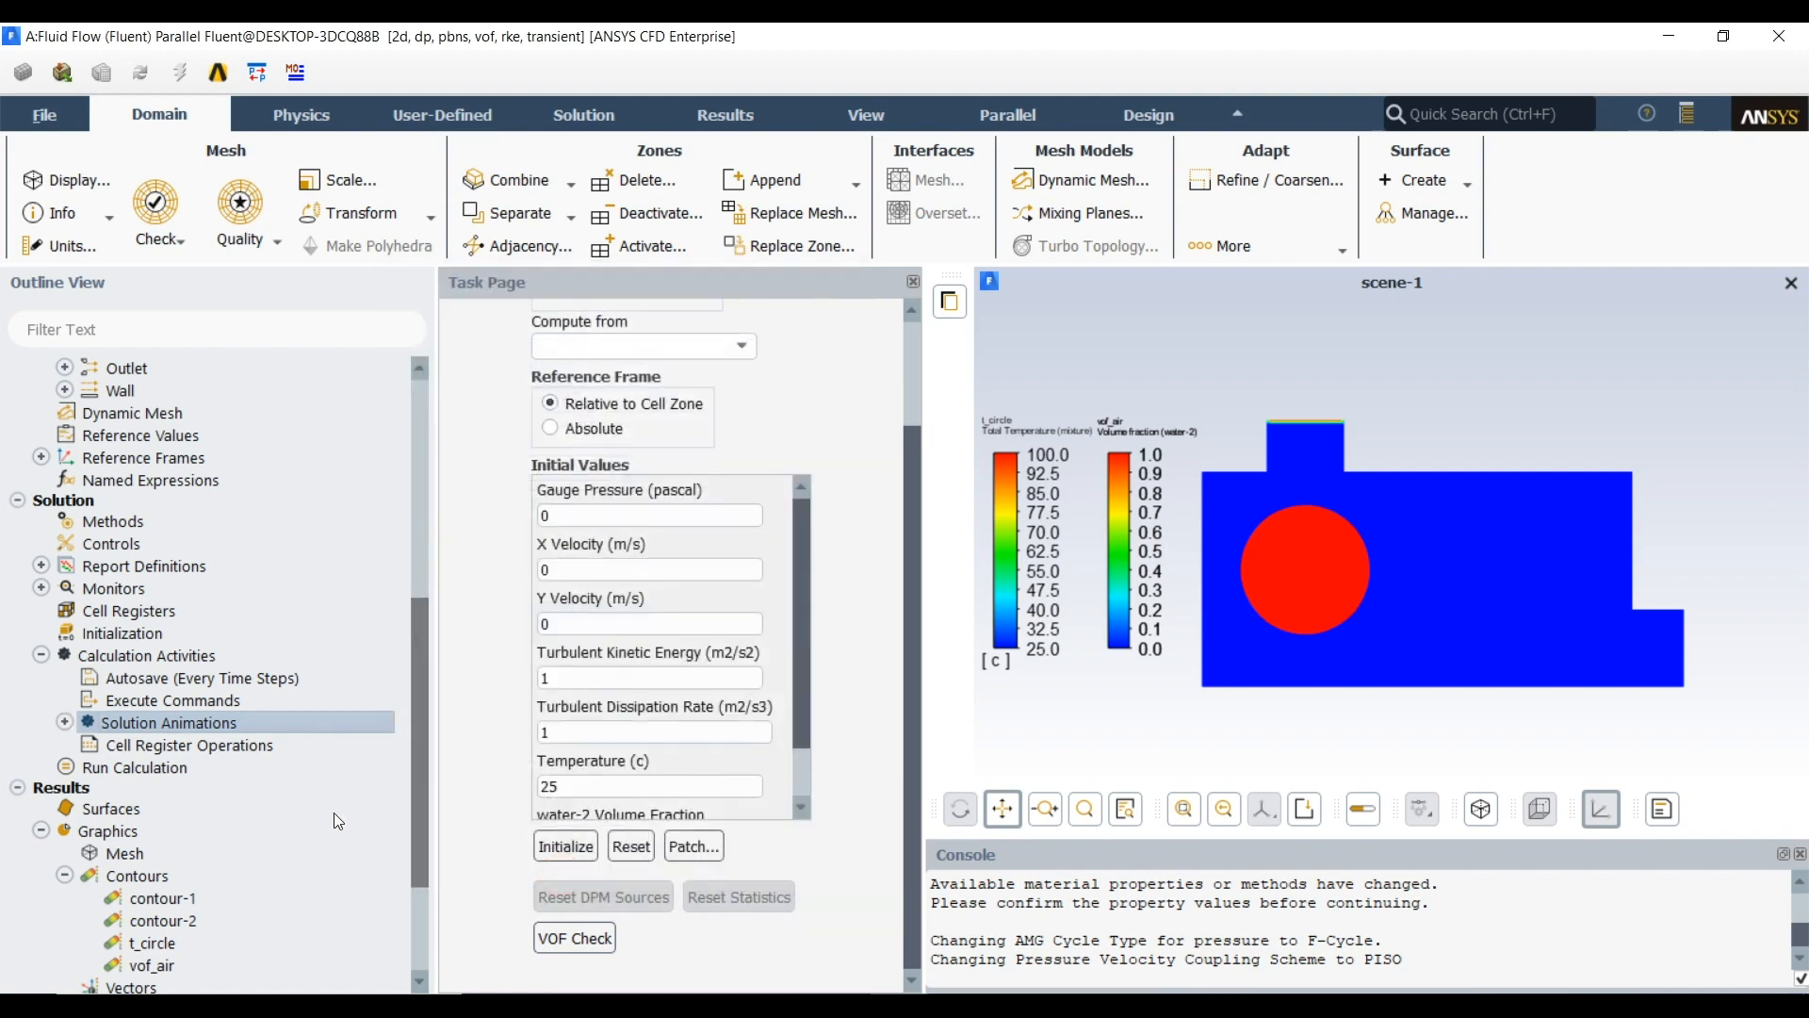
Define a second solution animation for contour-2, recorded every 10 time steps
click(190, 722)
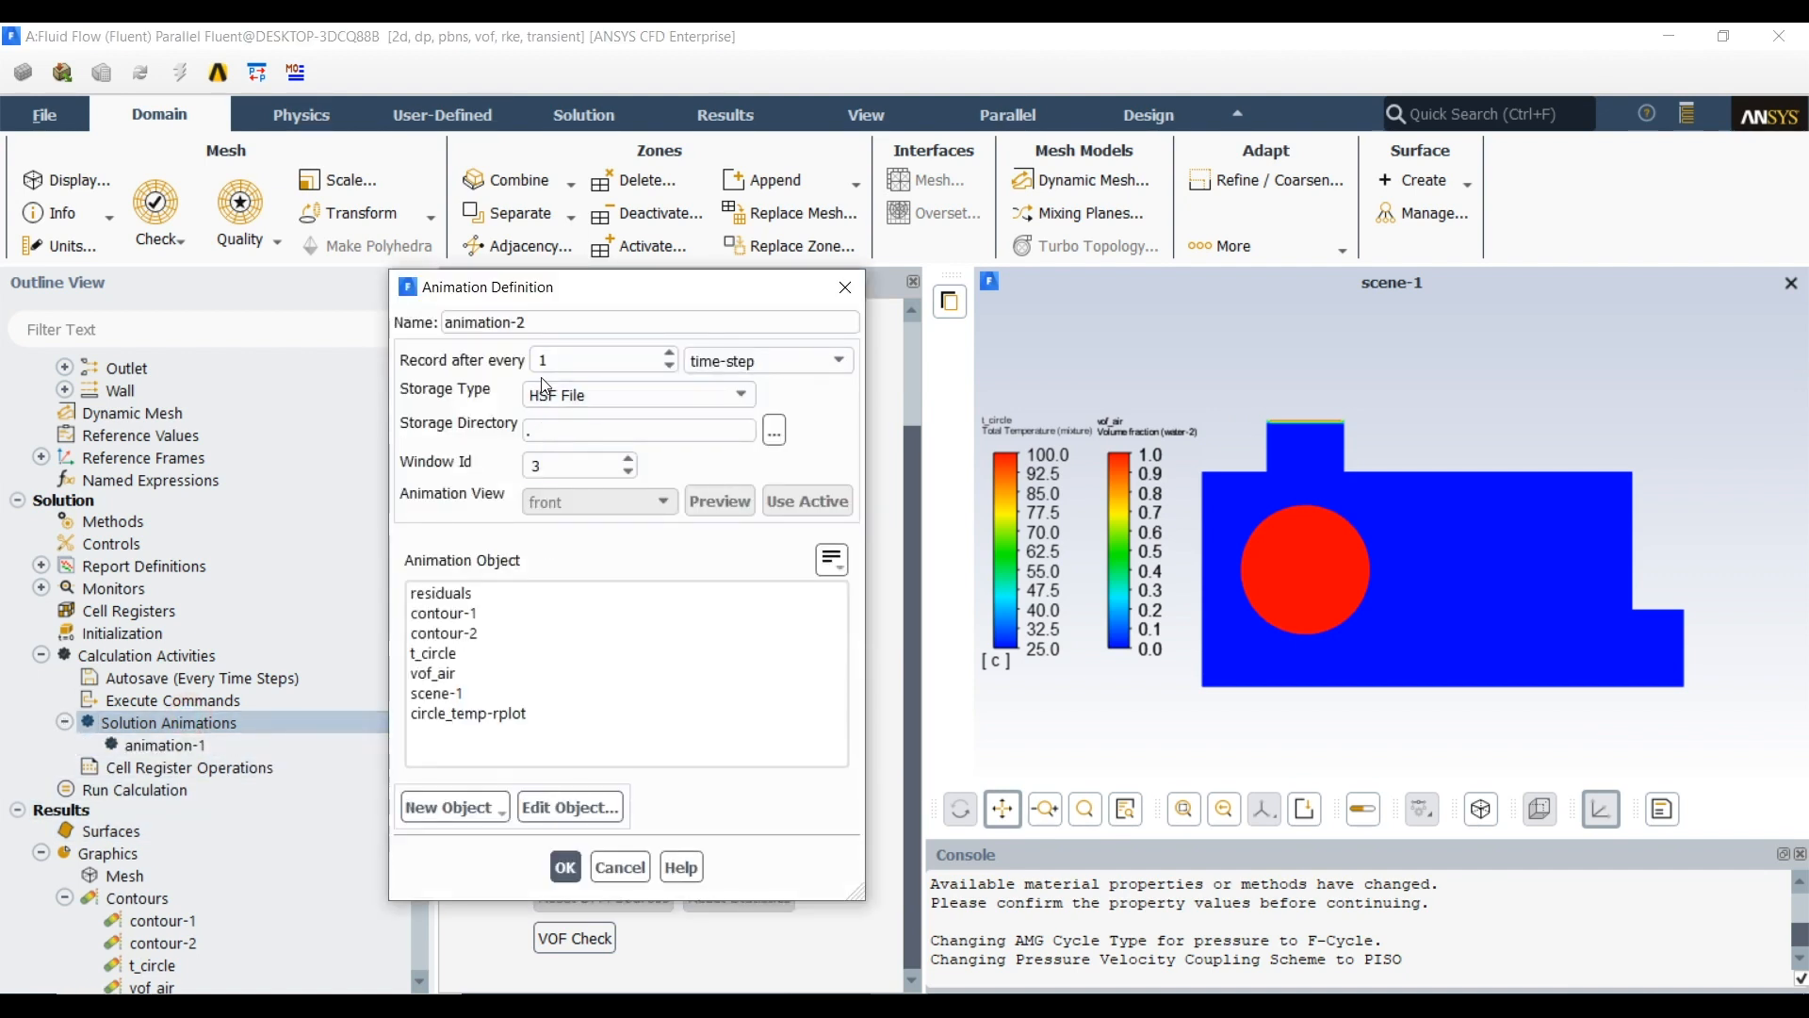
double_click(553, 359)
text(10)
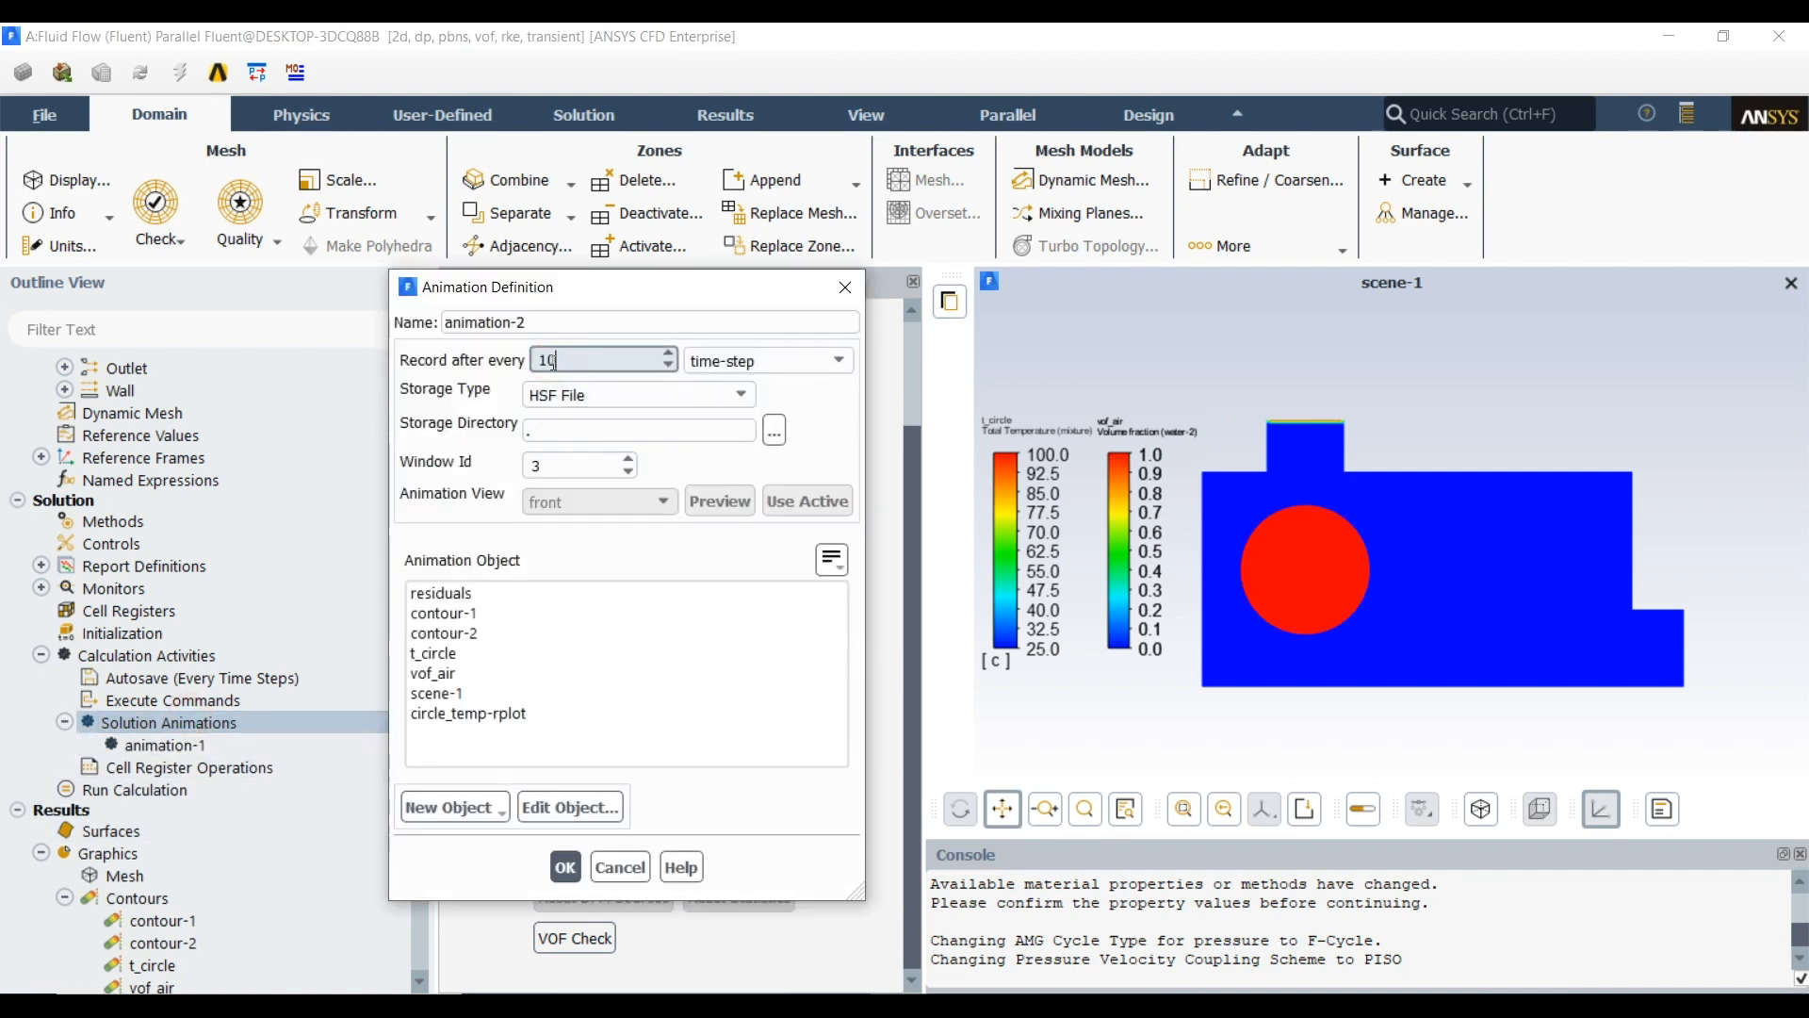
click(469, 633)
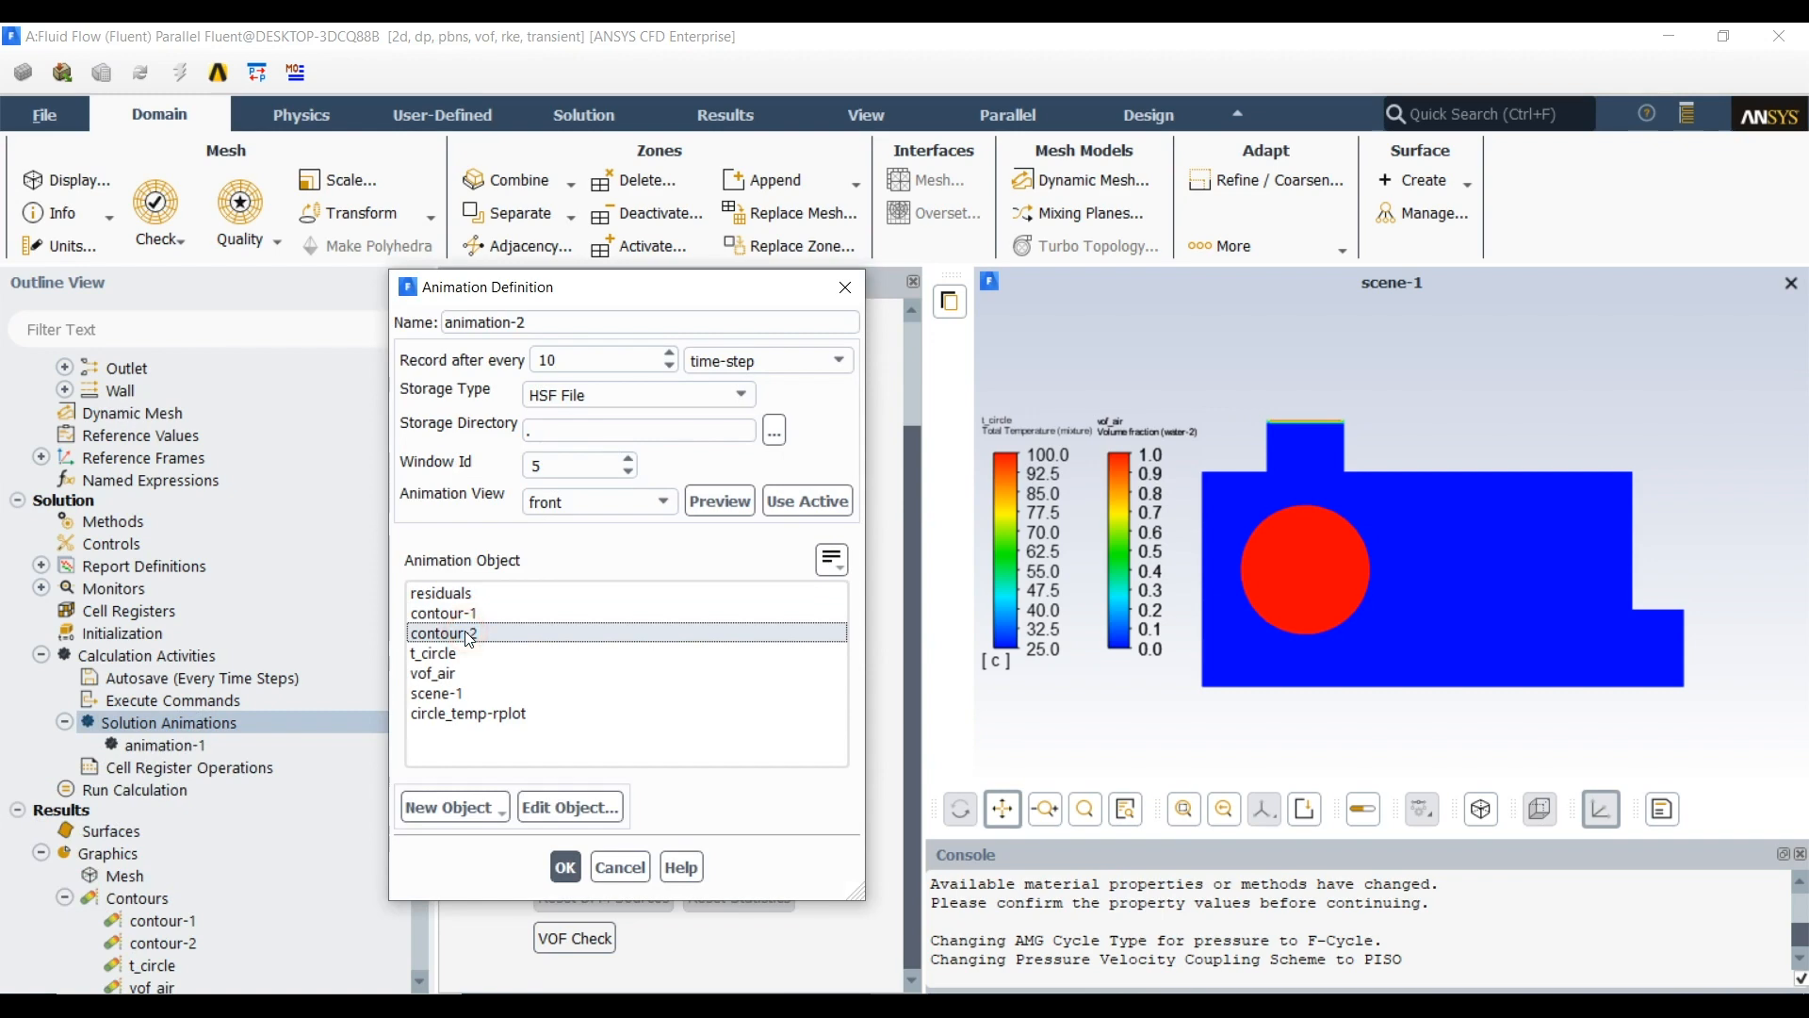
click(563, 868)
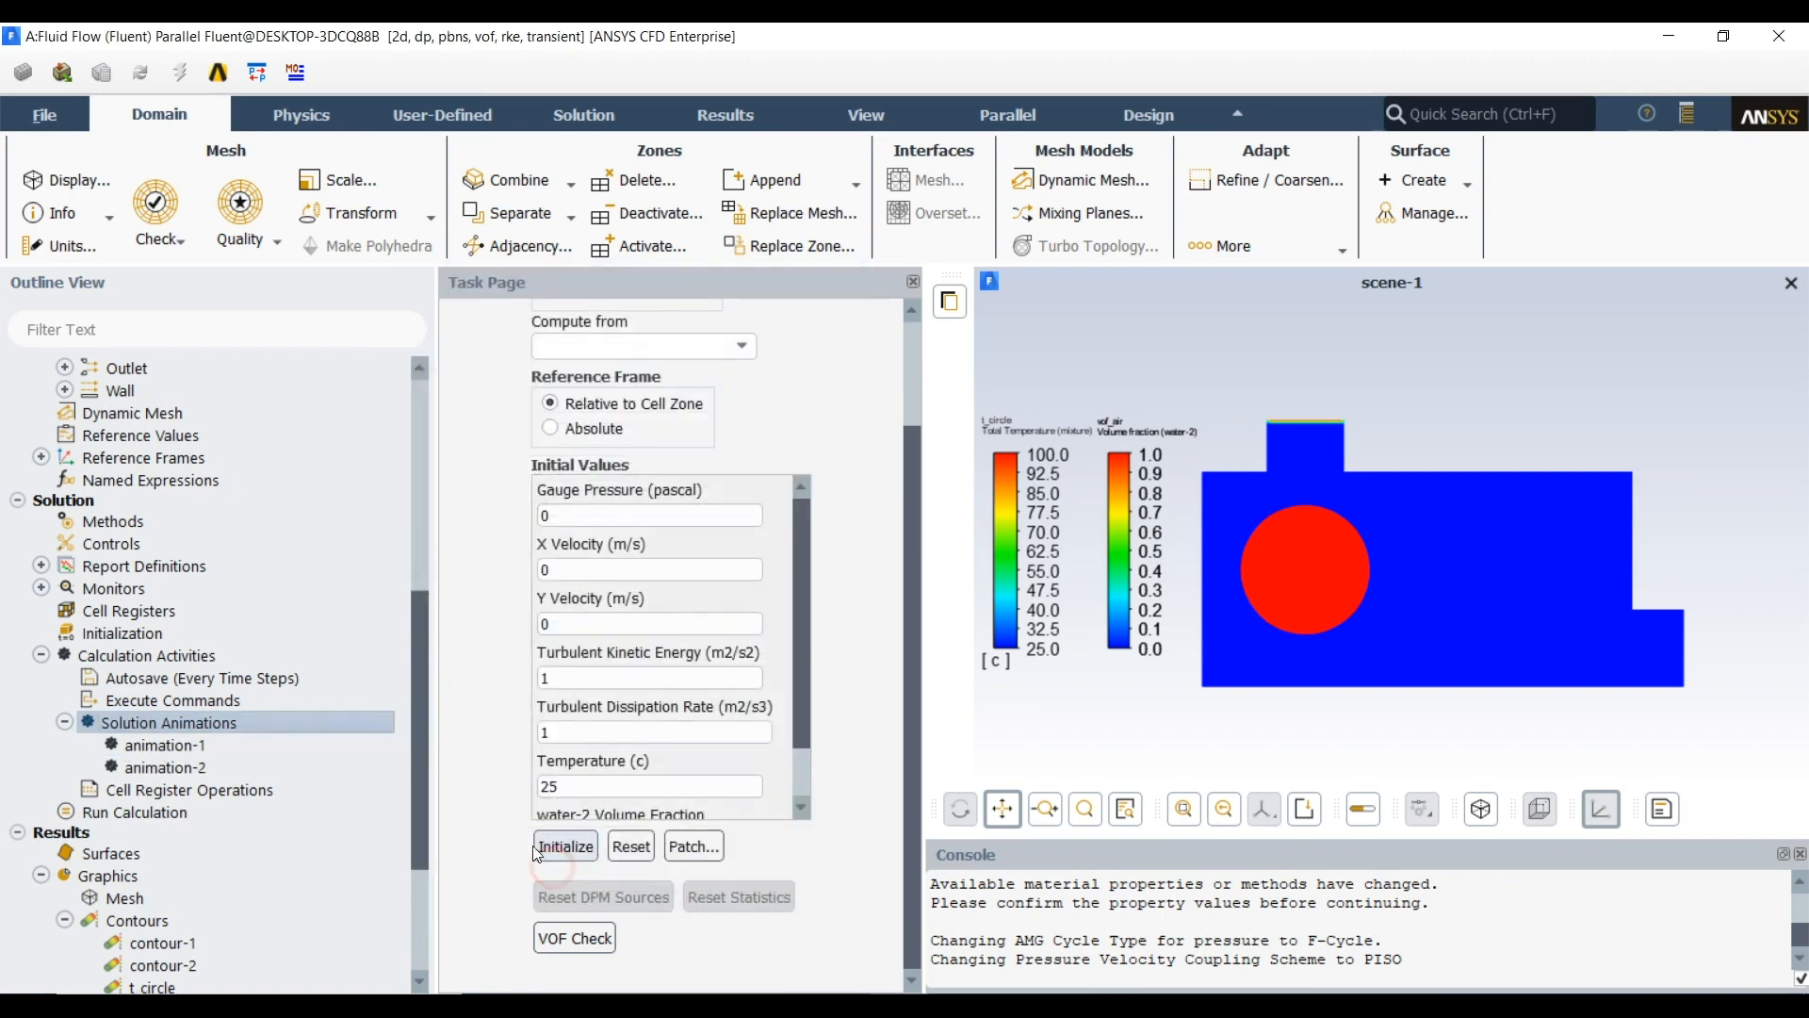
Define a third solution animation for scene-1, recorded every 10 time steps
double_click(184, 724)
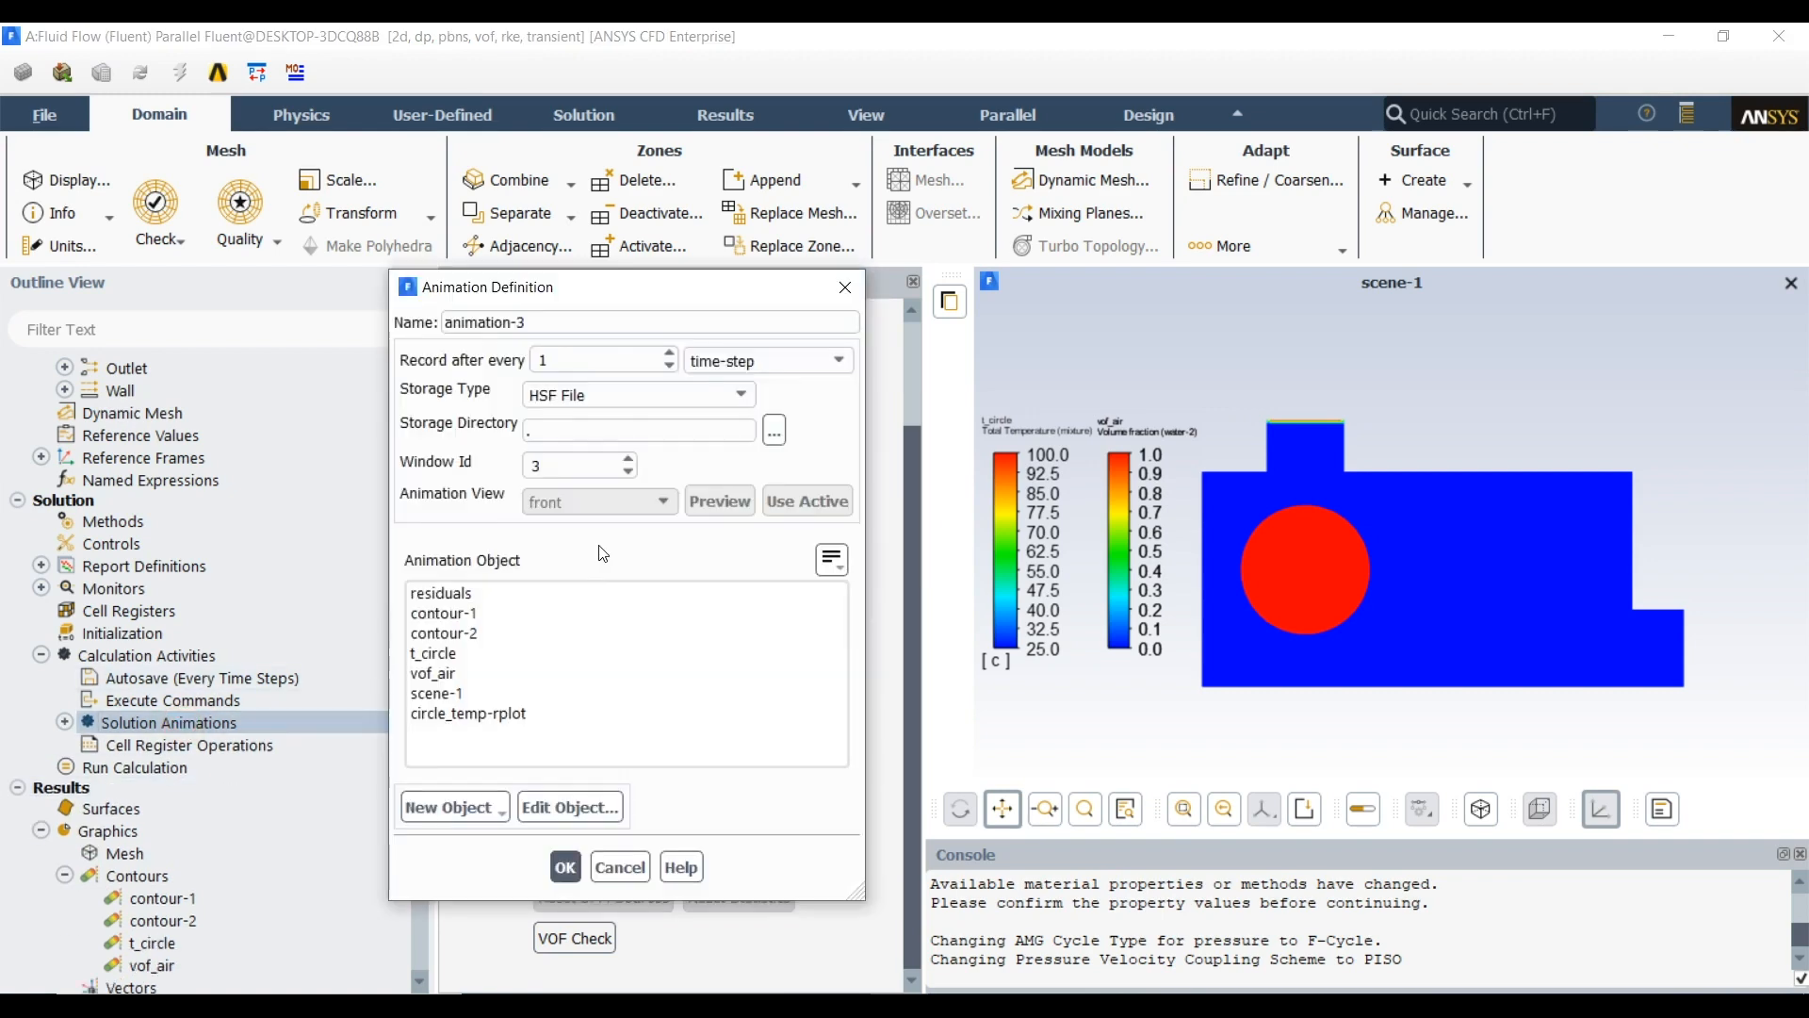
double_click(582, 361)
text(1)
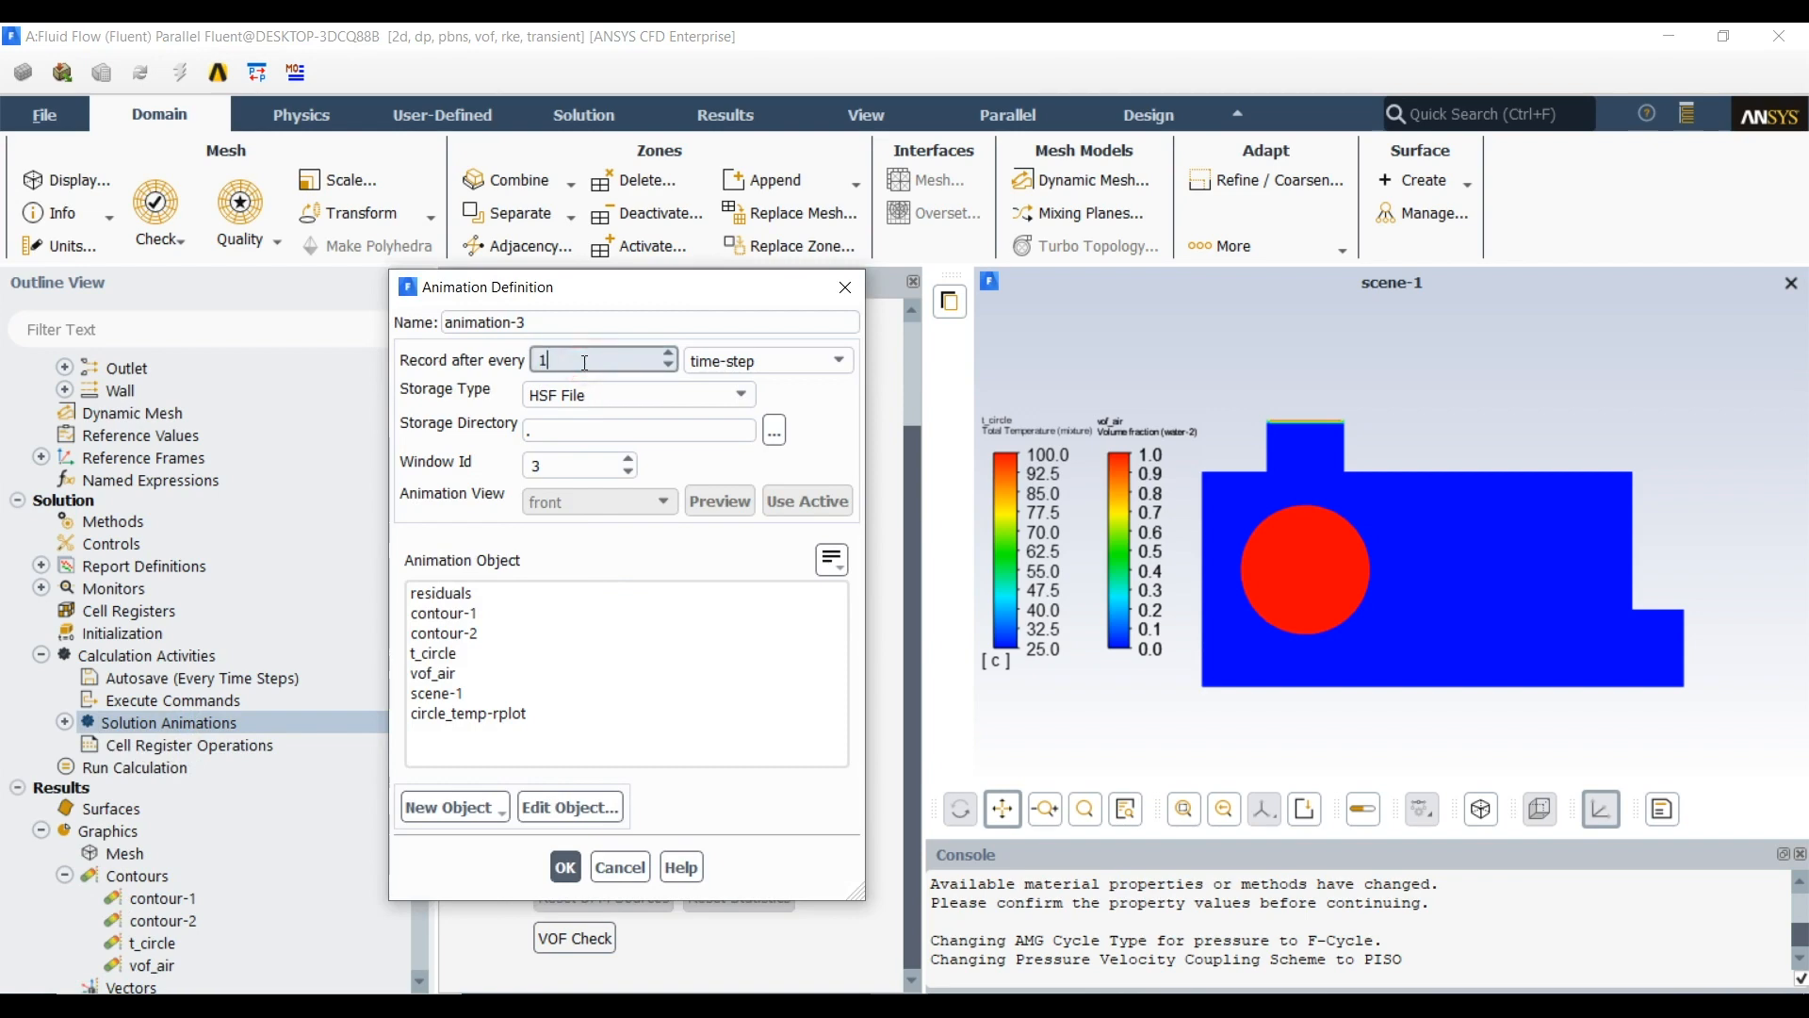
click(453, 694)
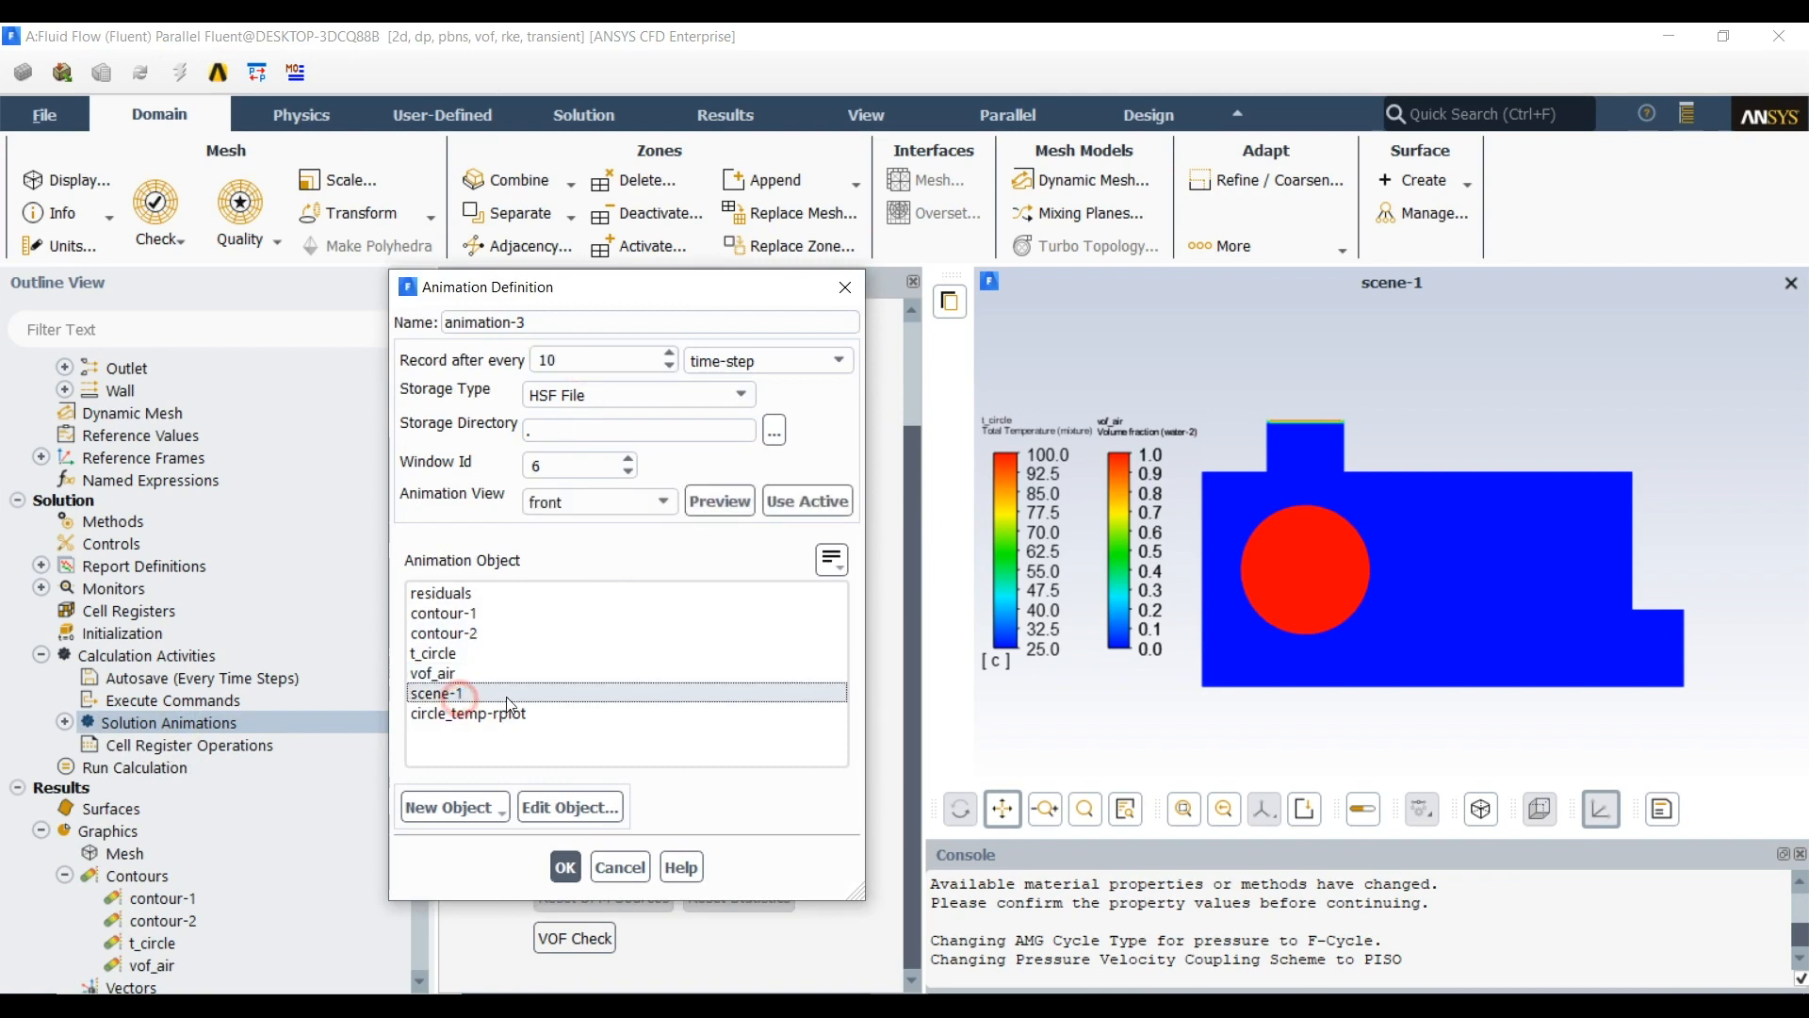
click(566, 867)
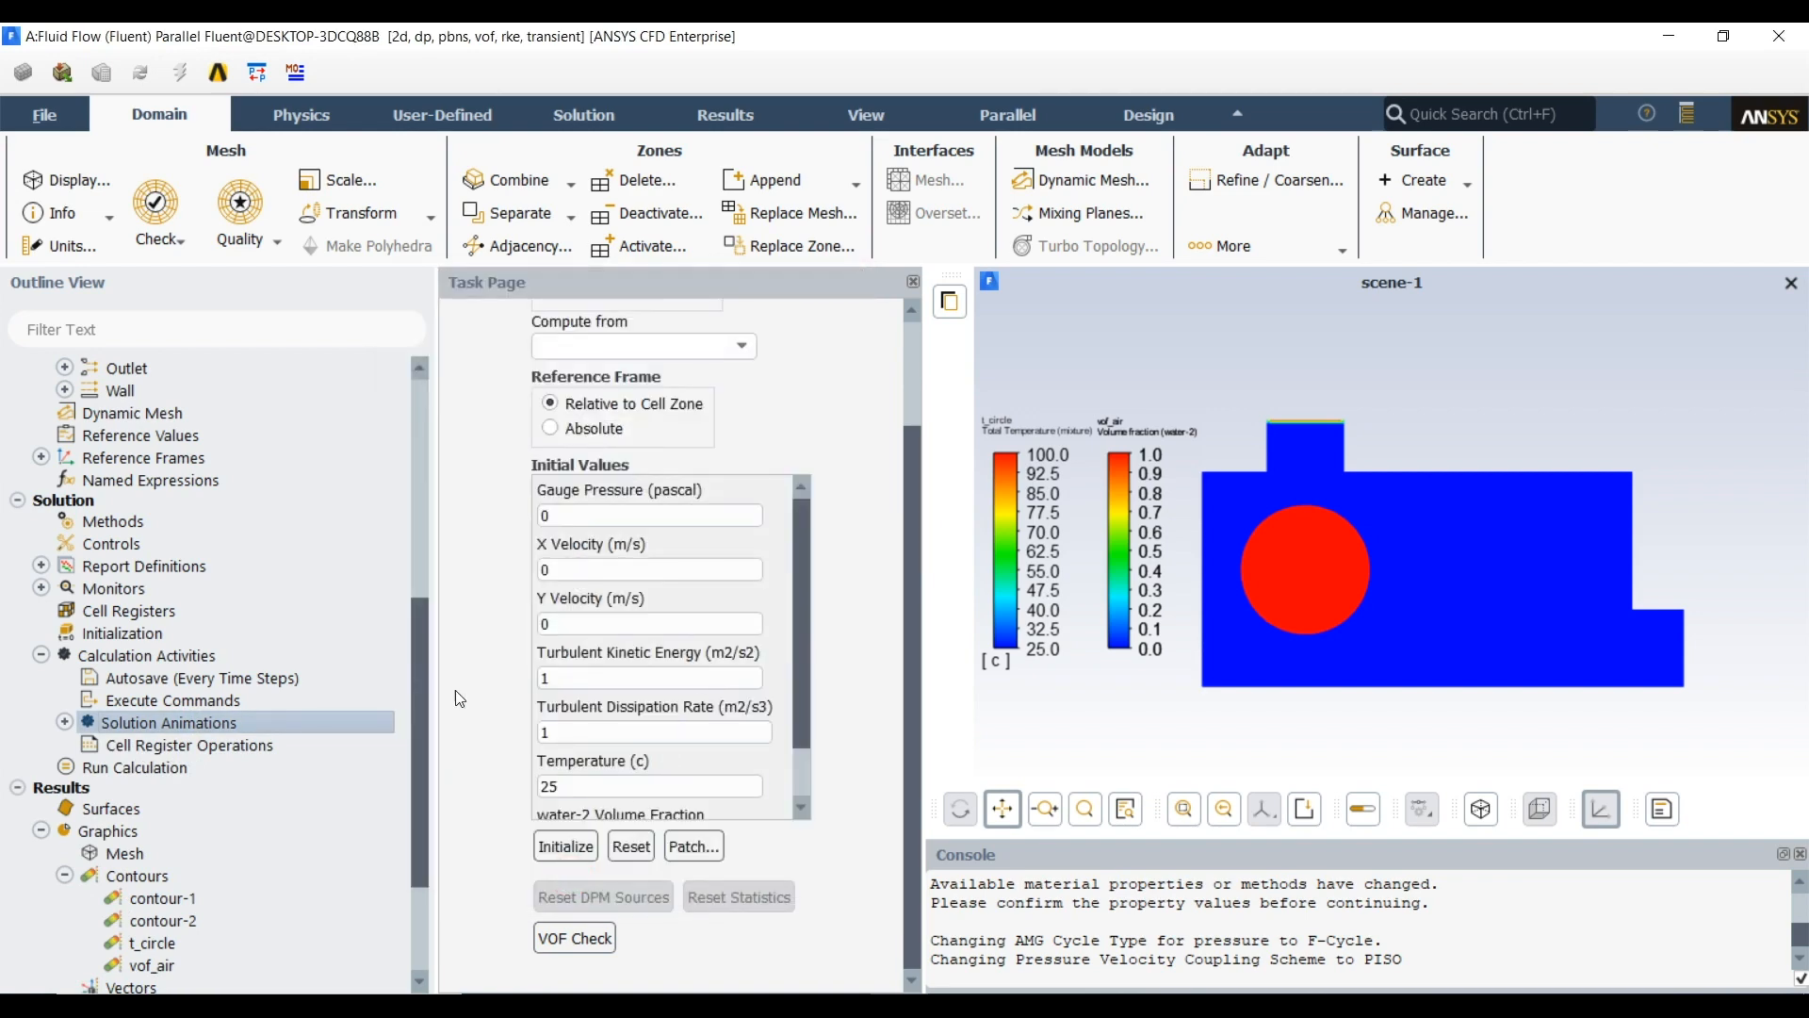
Set the run calculation's time advancement to Adaptive, with the duration specified as a total time of 15 s
click(130, 766)
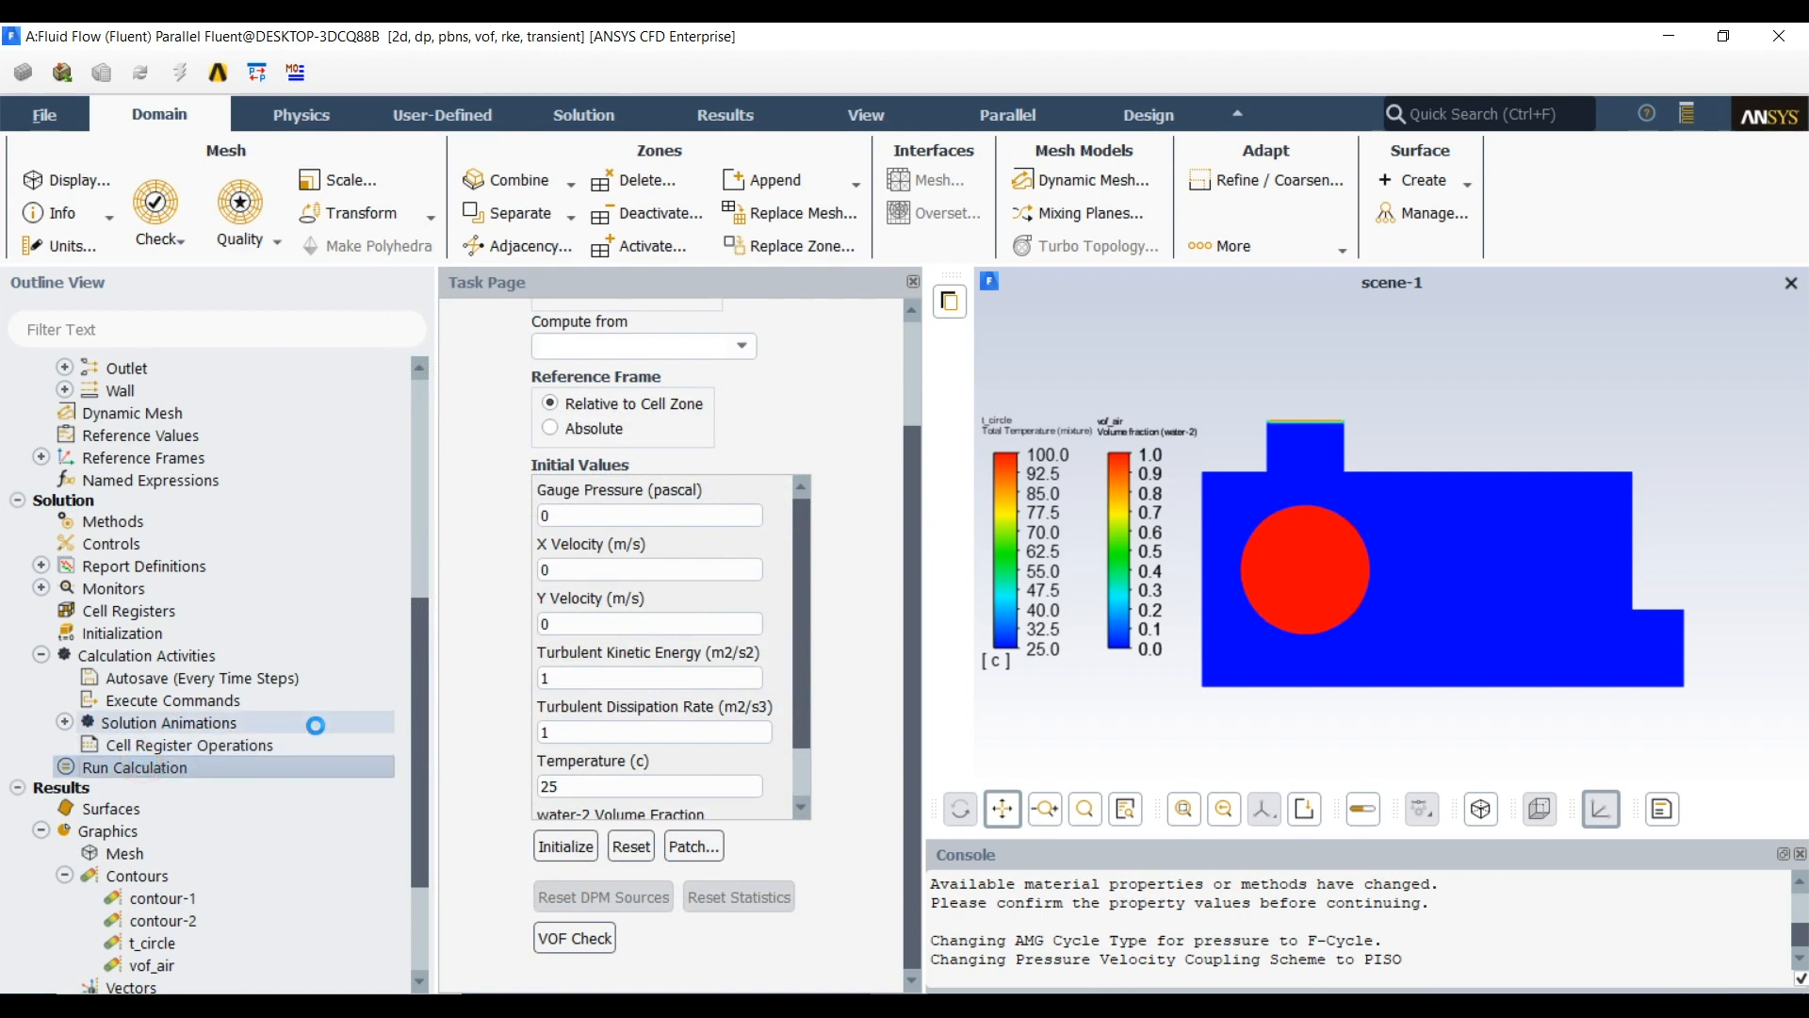
click(498, 478)
click(565, 518)
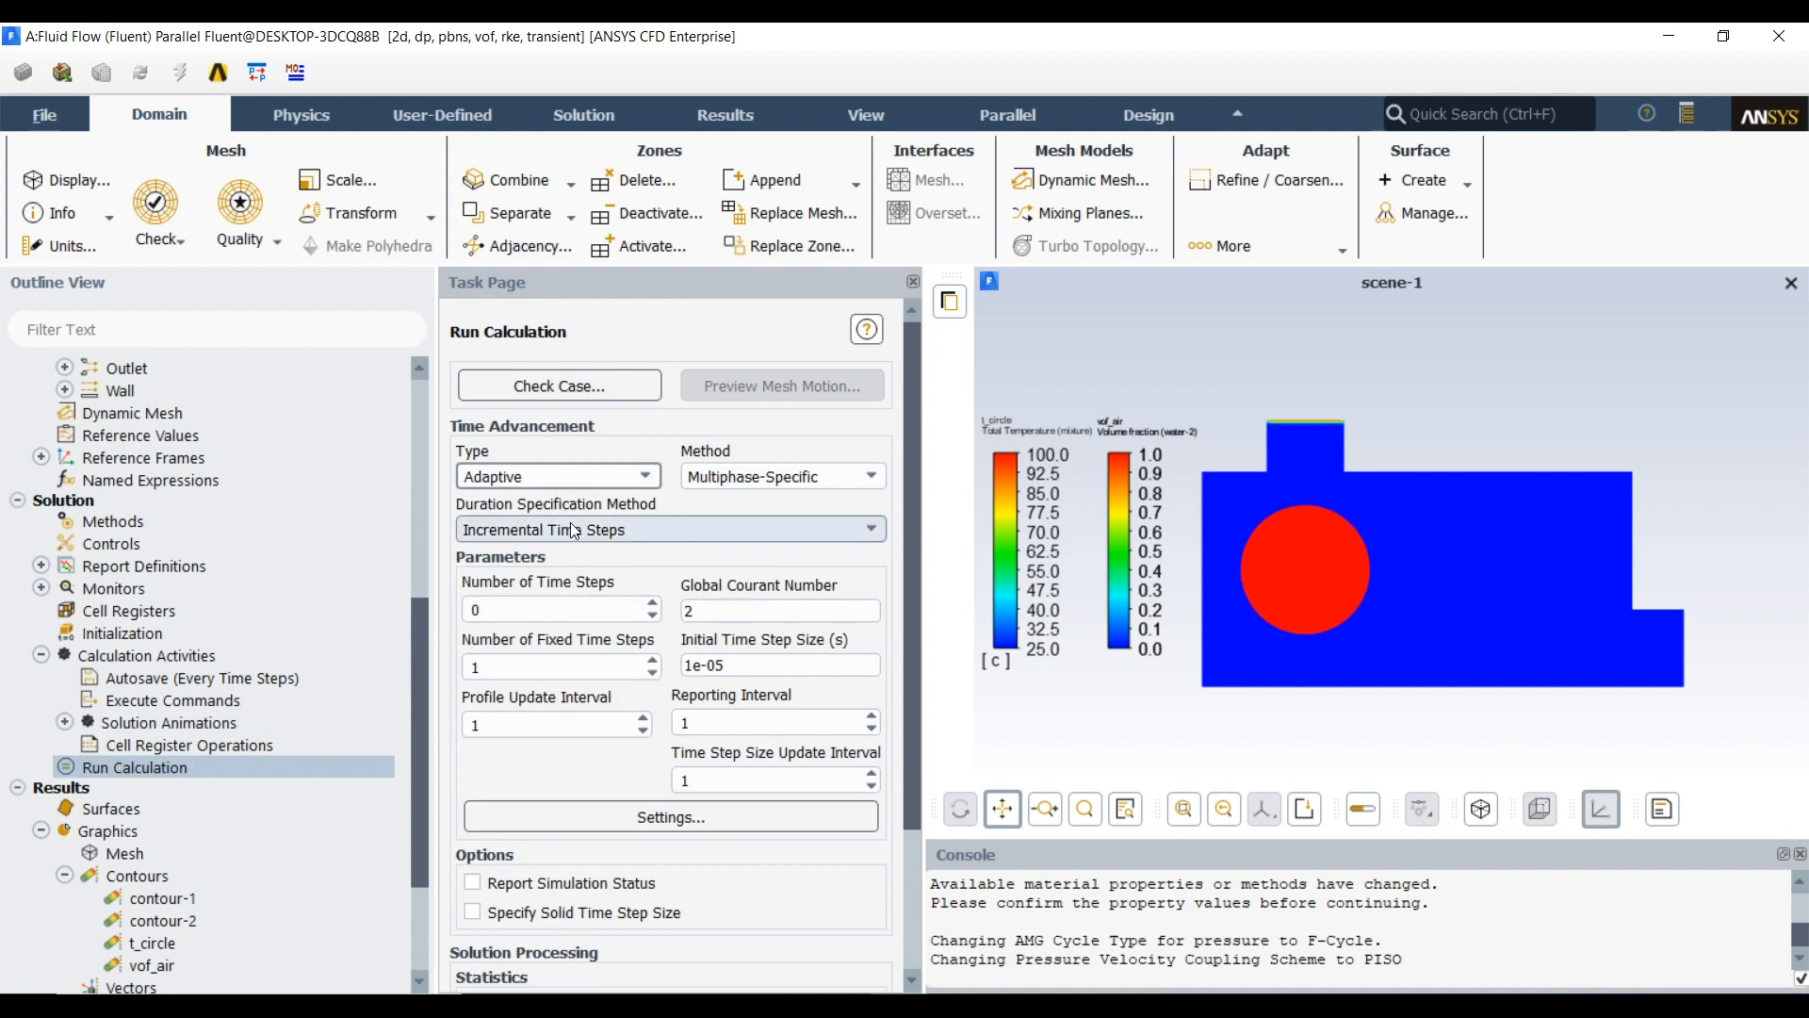
click(577, 530)
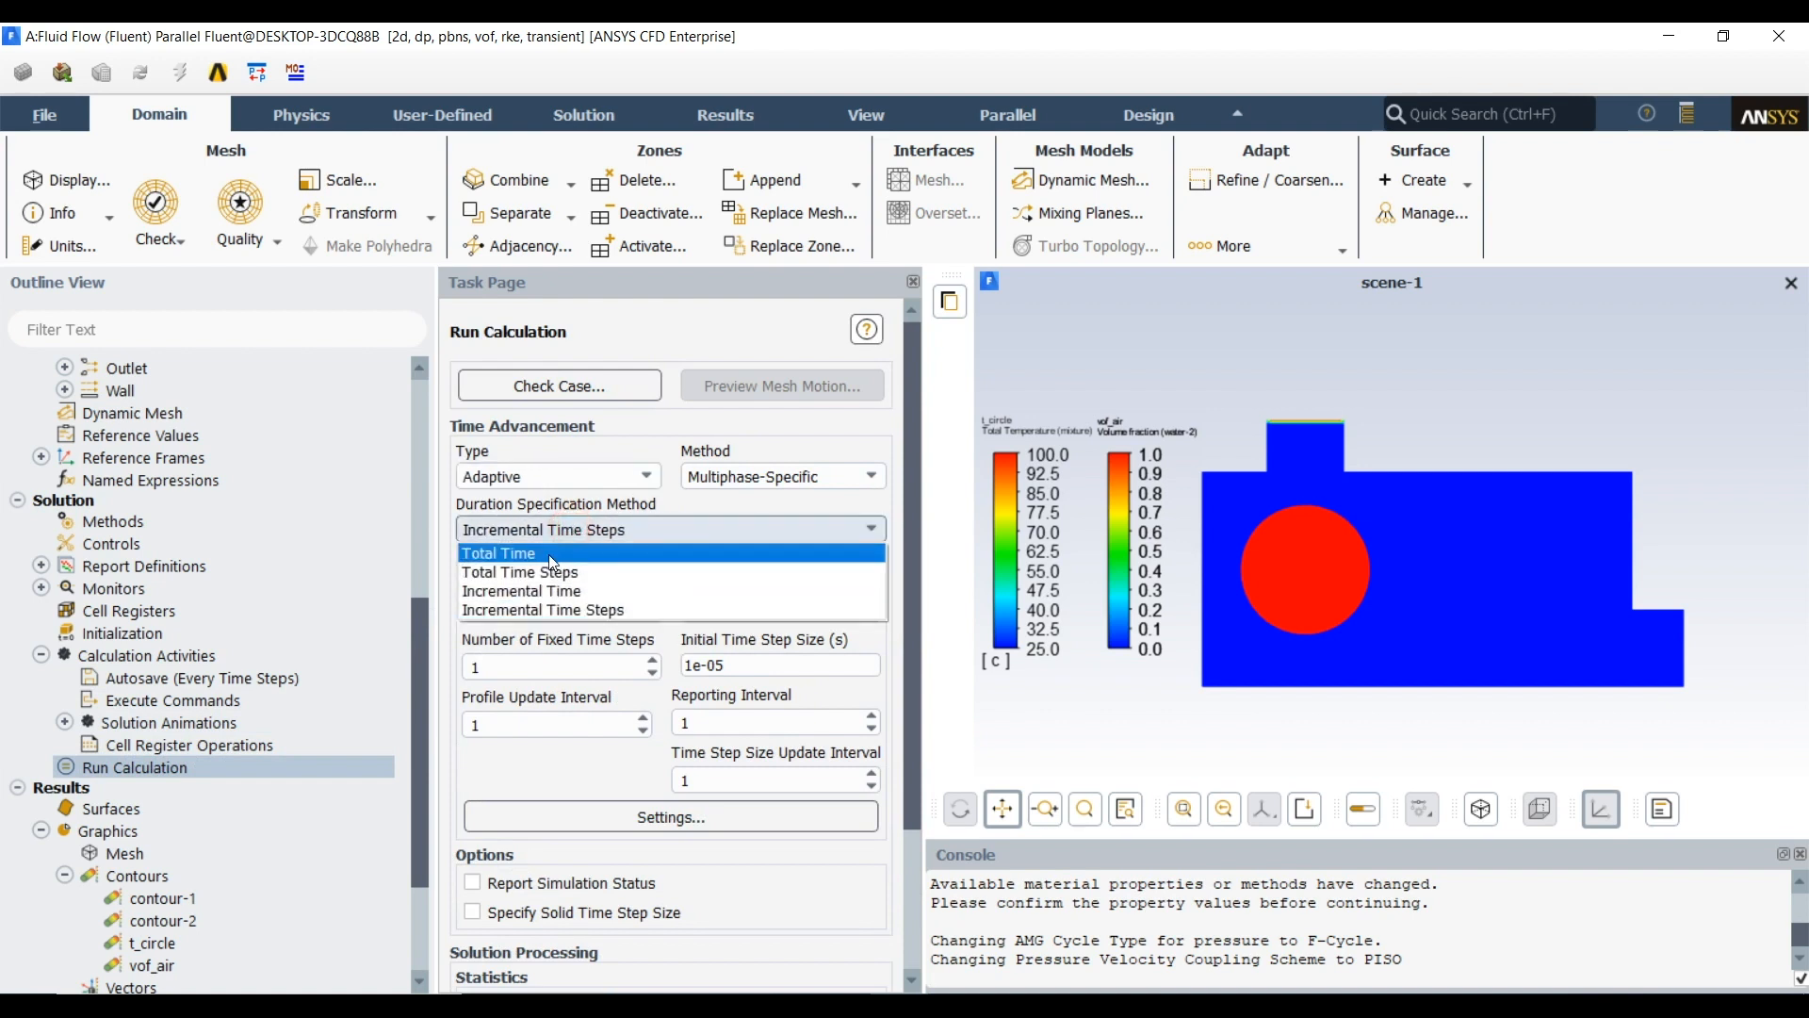
click(556, 556)
double_click(518, 613)
text(15)
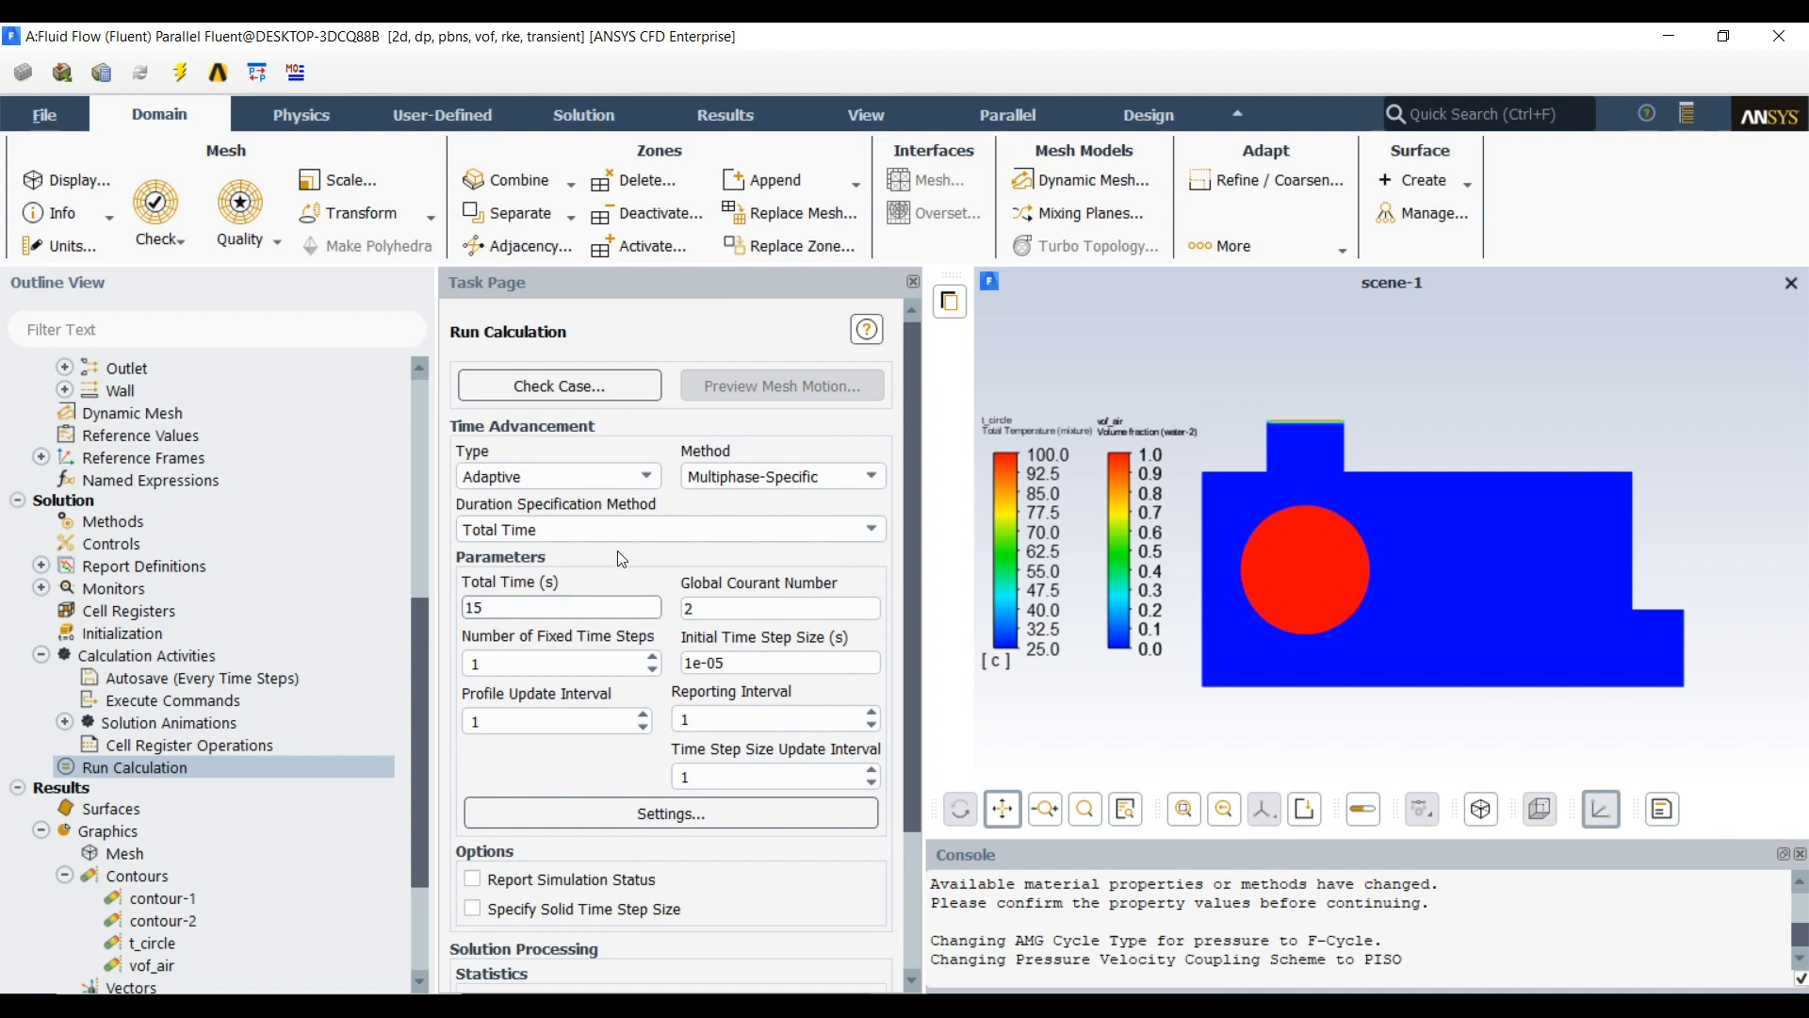
Set the maximum time step size for adaptive time stepping to 0.1 s and save the settings
click(663, 816)
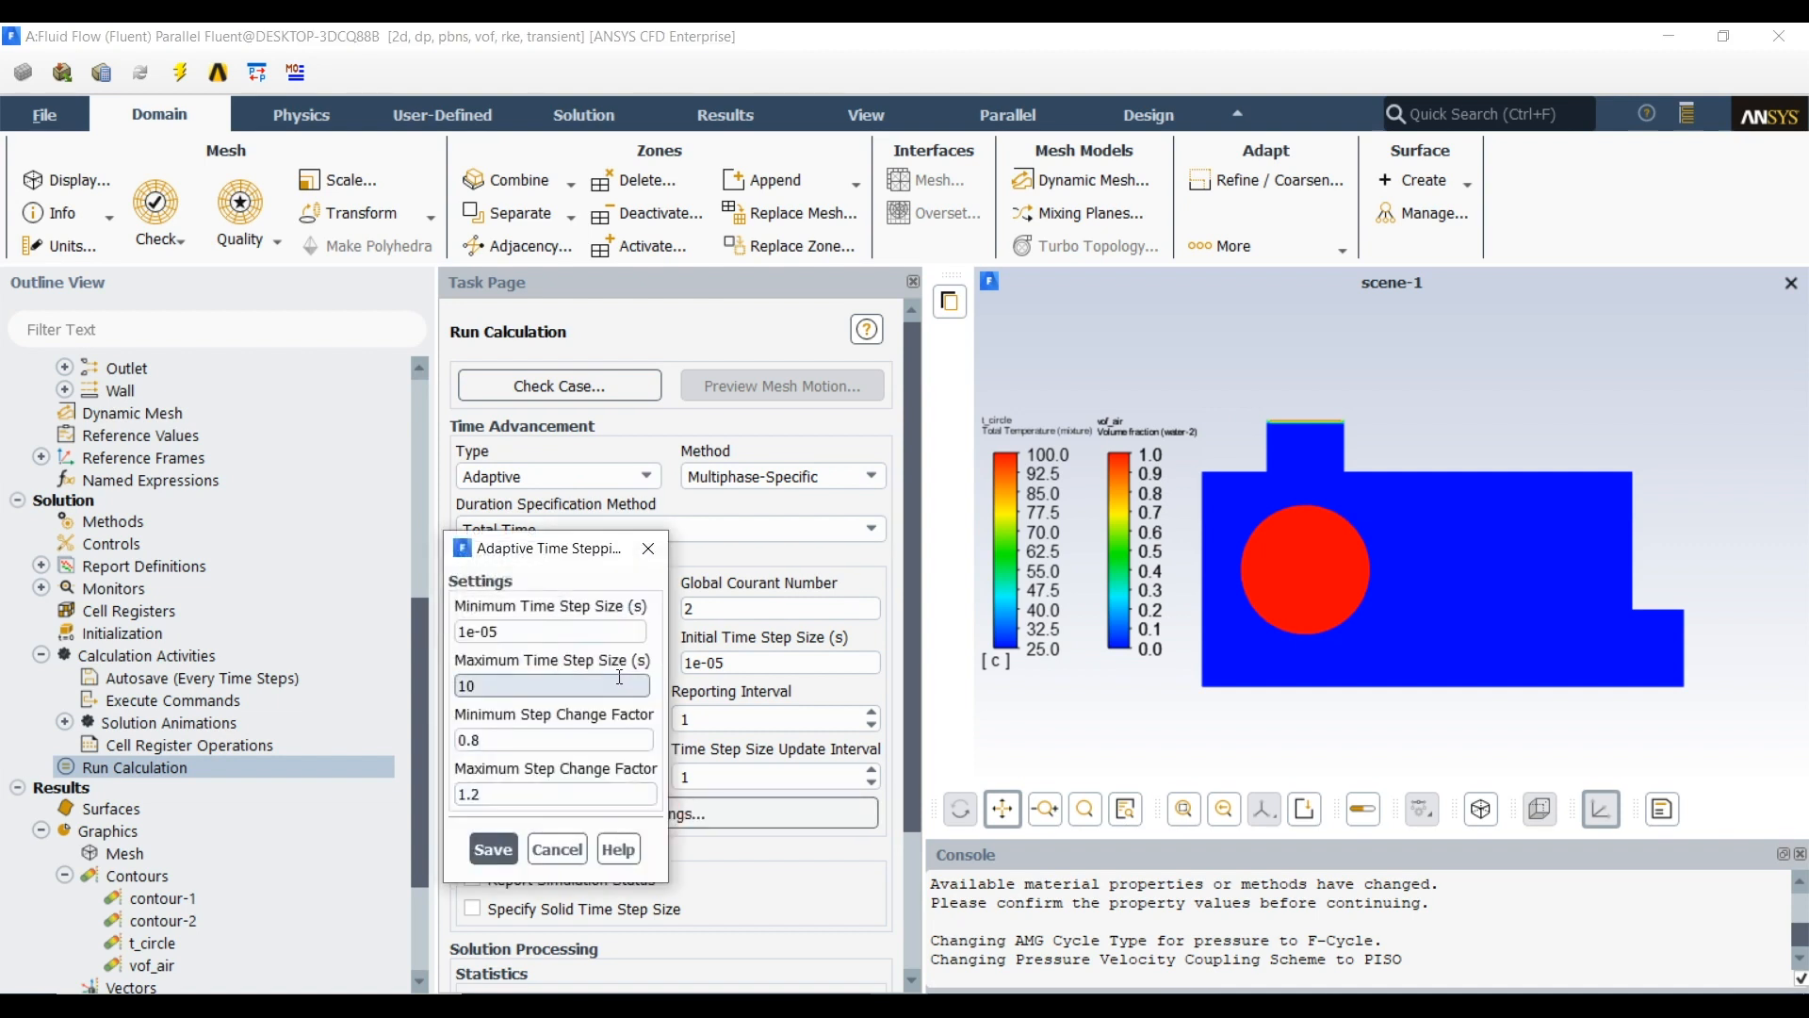
double_click(515, 676)
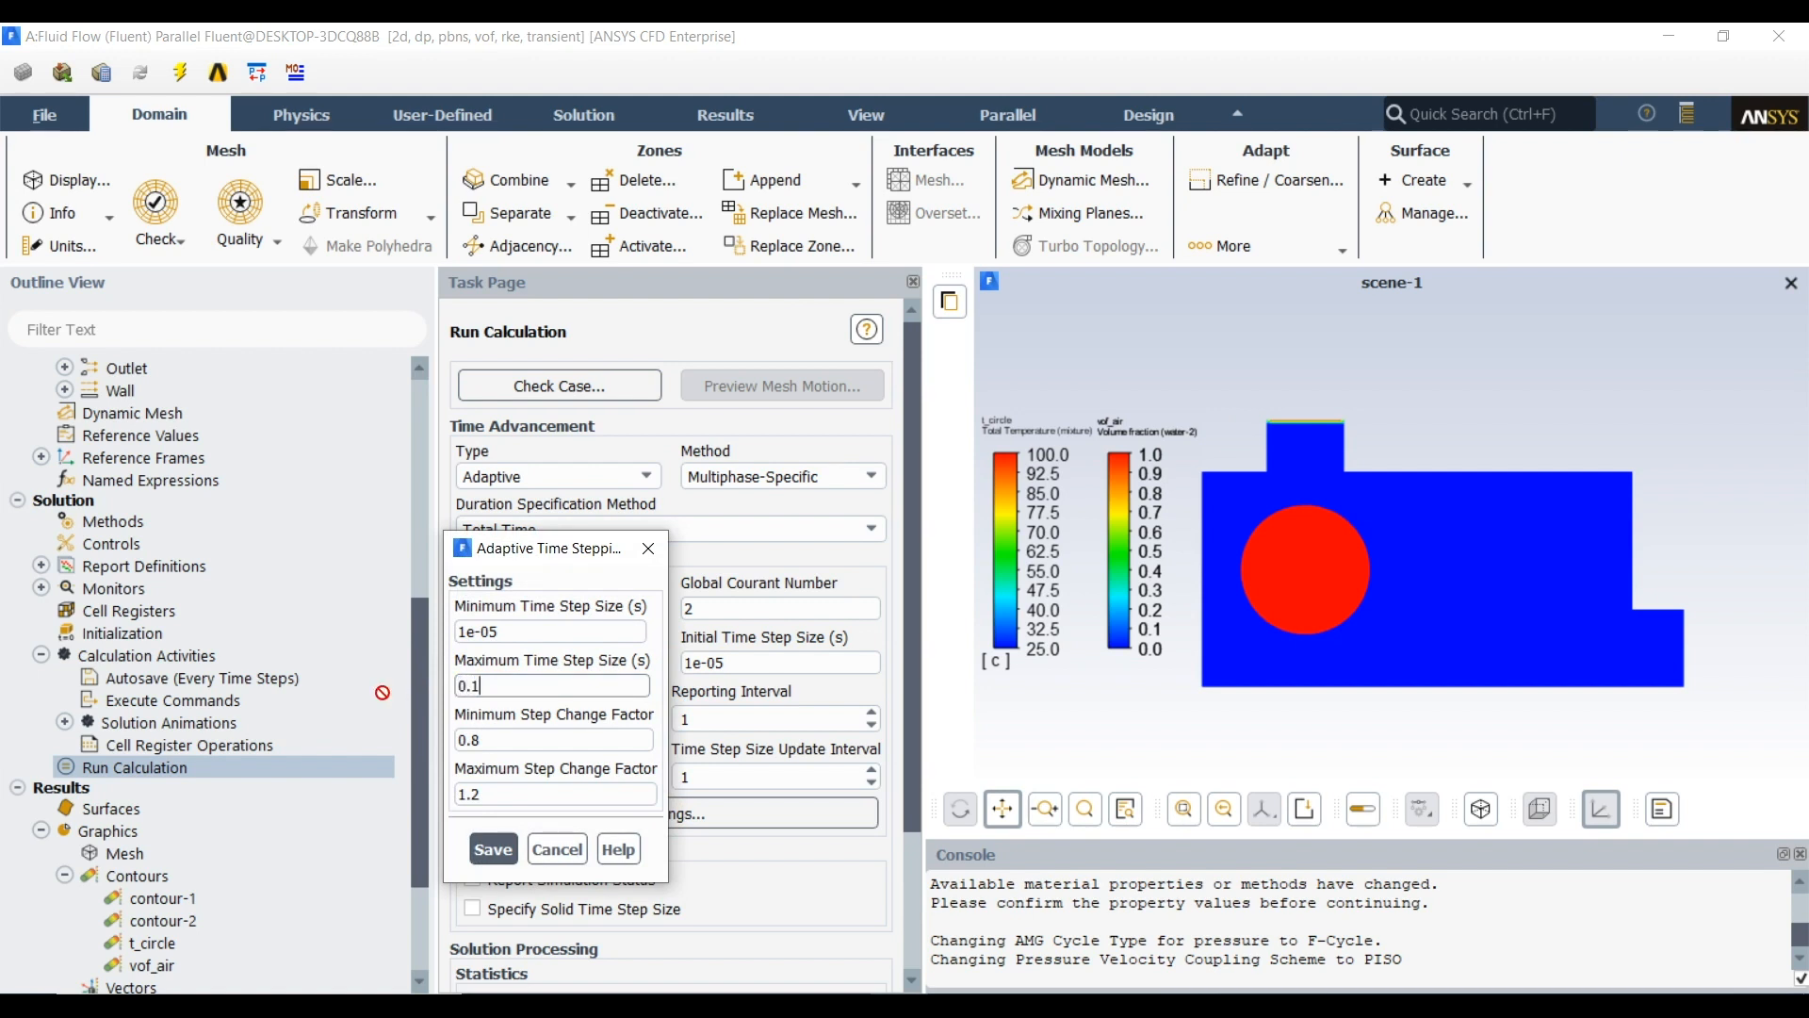
text(0.1)
click(493, 849)
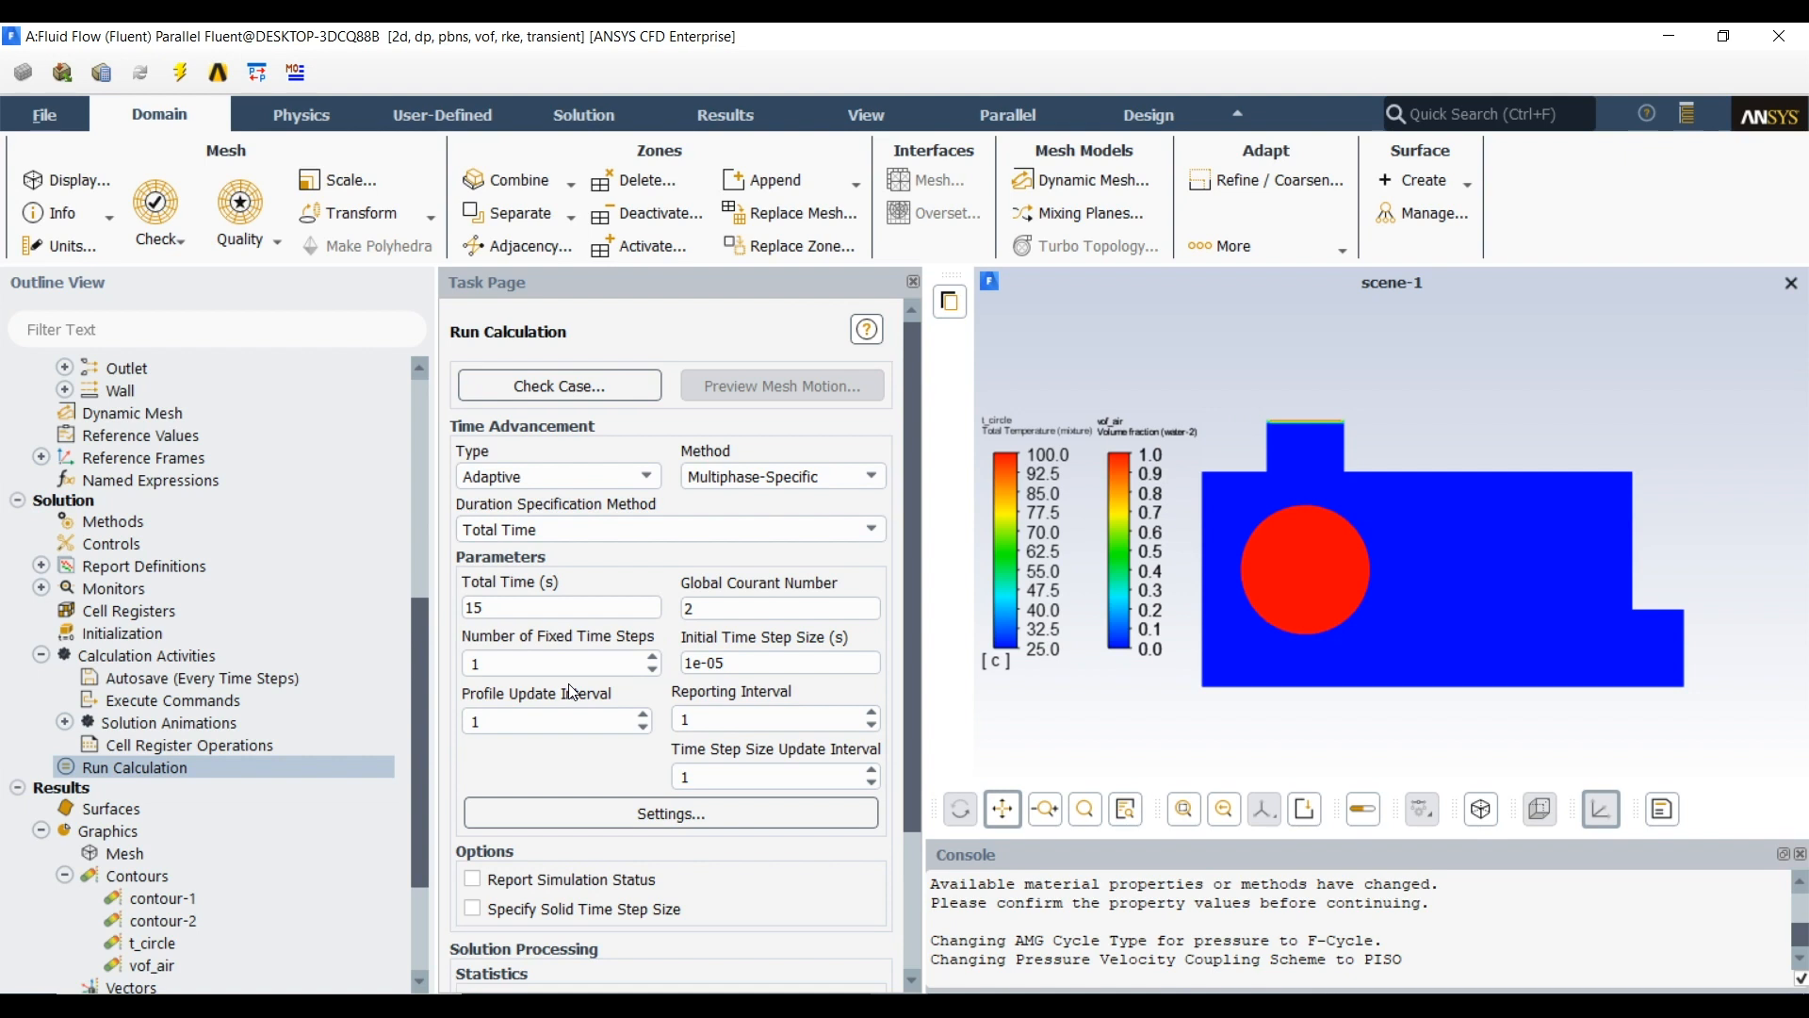
Set the calculation to autosave every 100 time steps
double_click(126, 658)
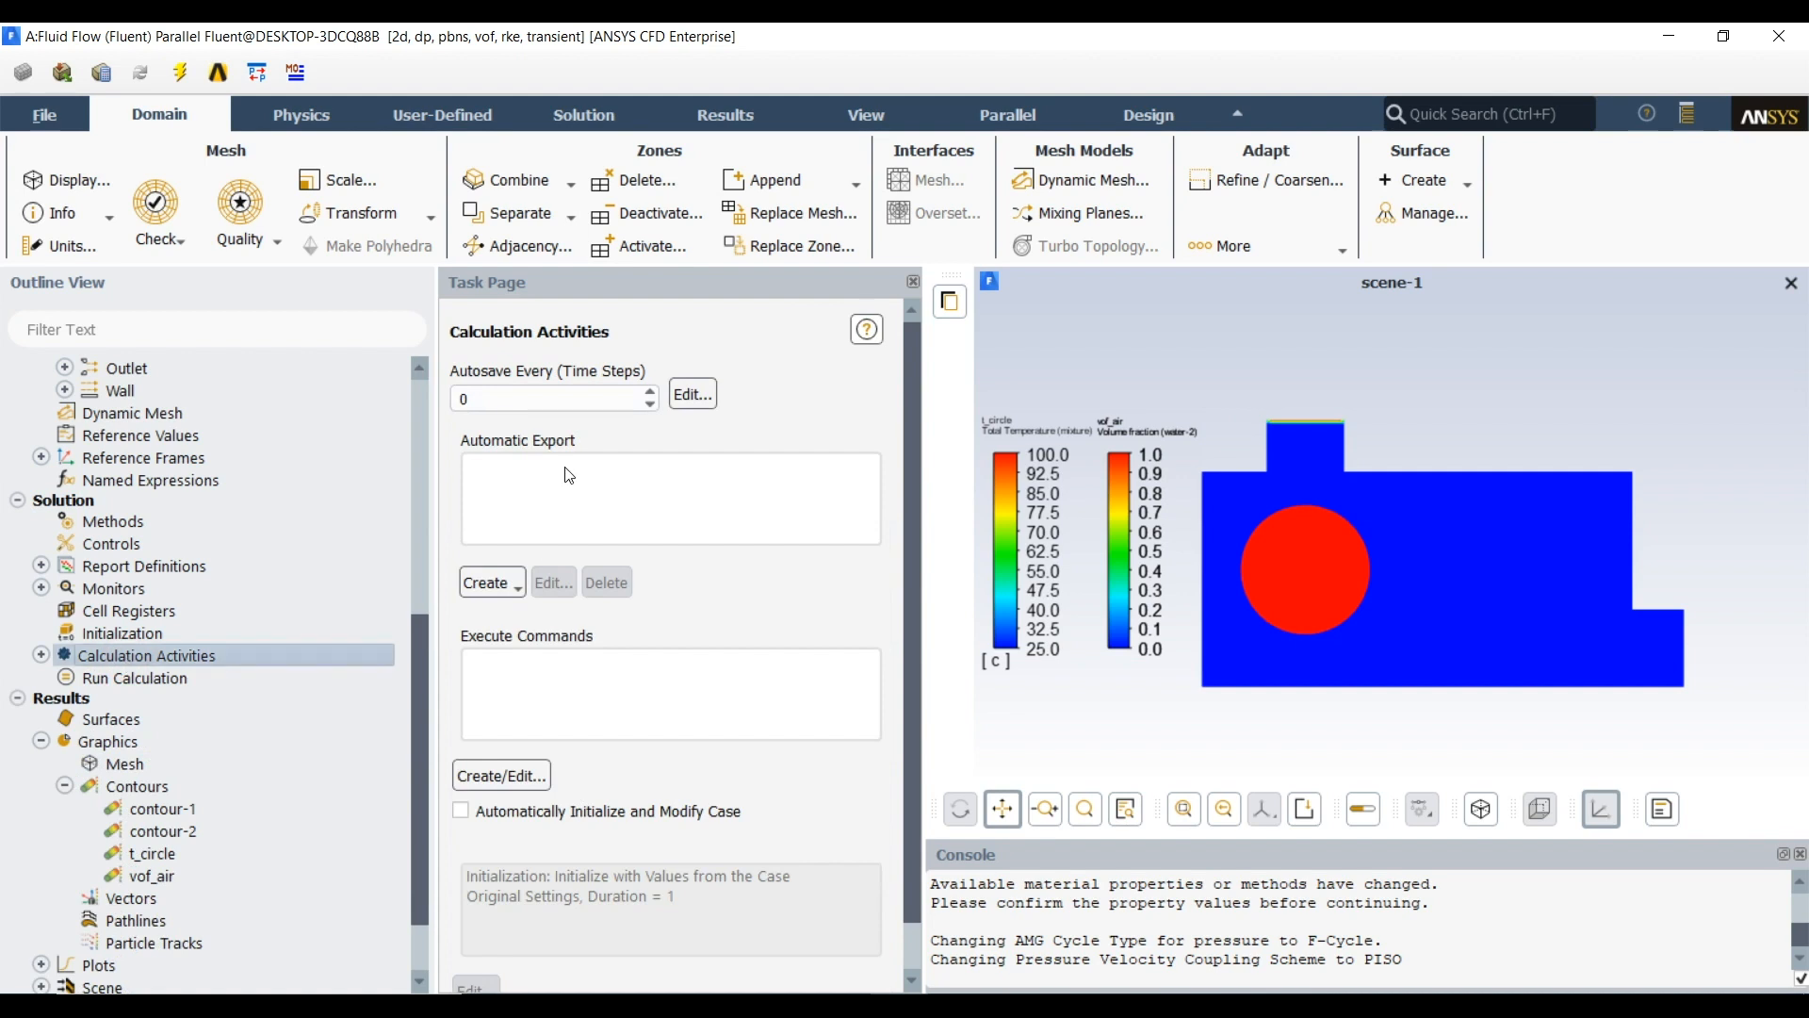
double_click(533, 401)
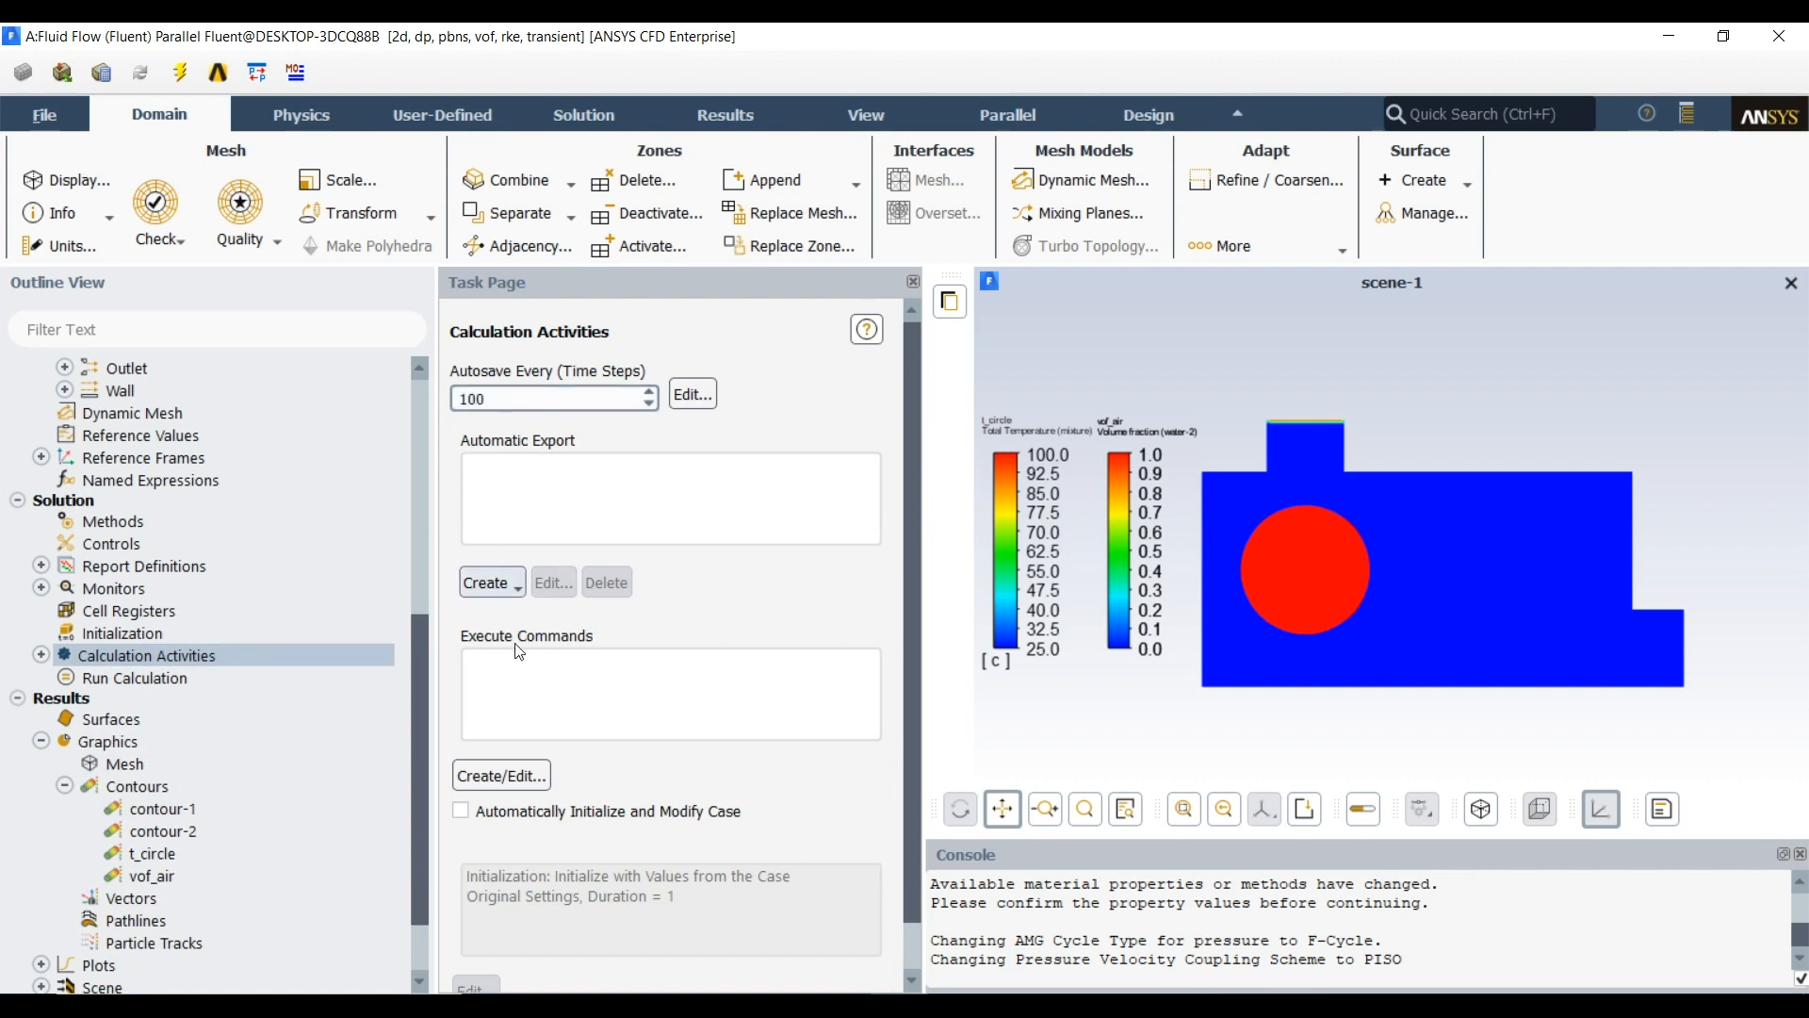
click(722, 468)
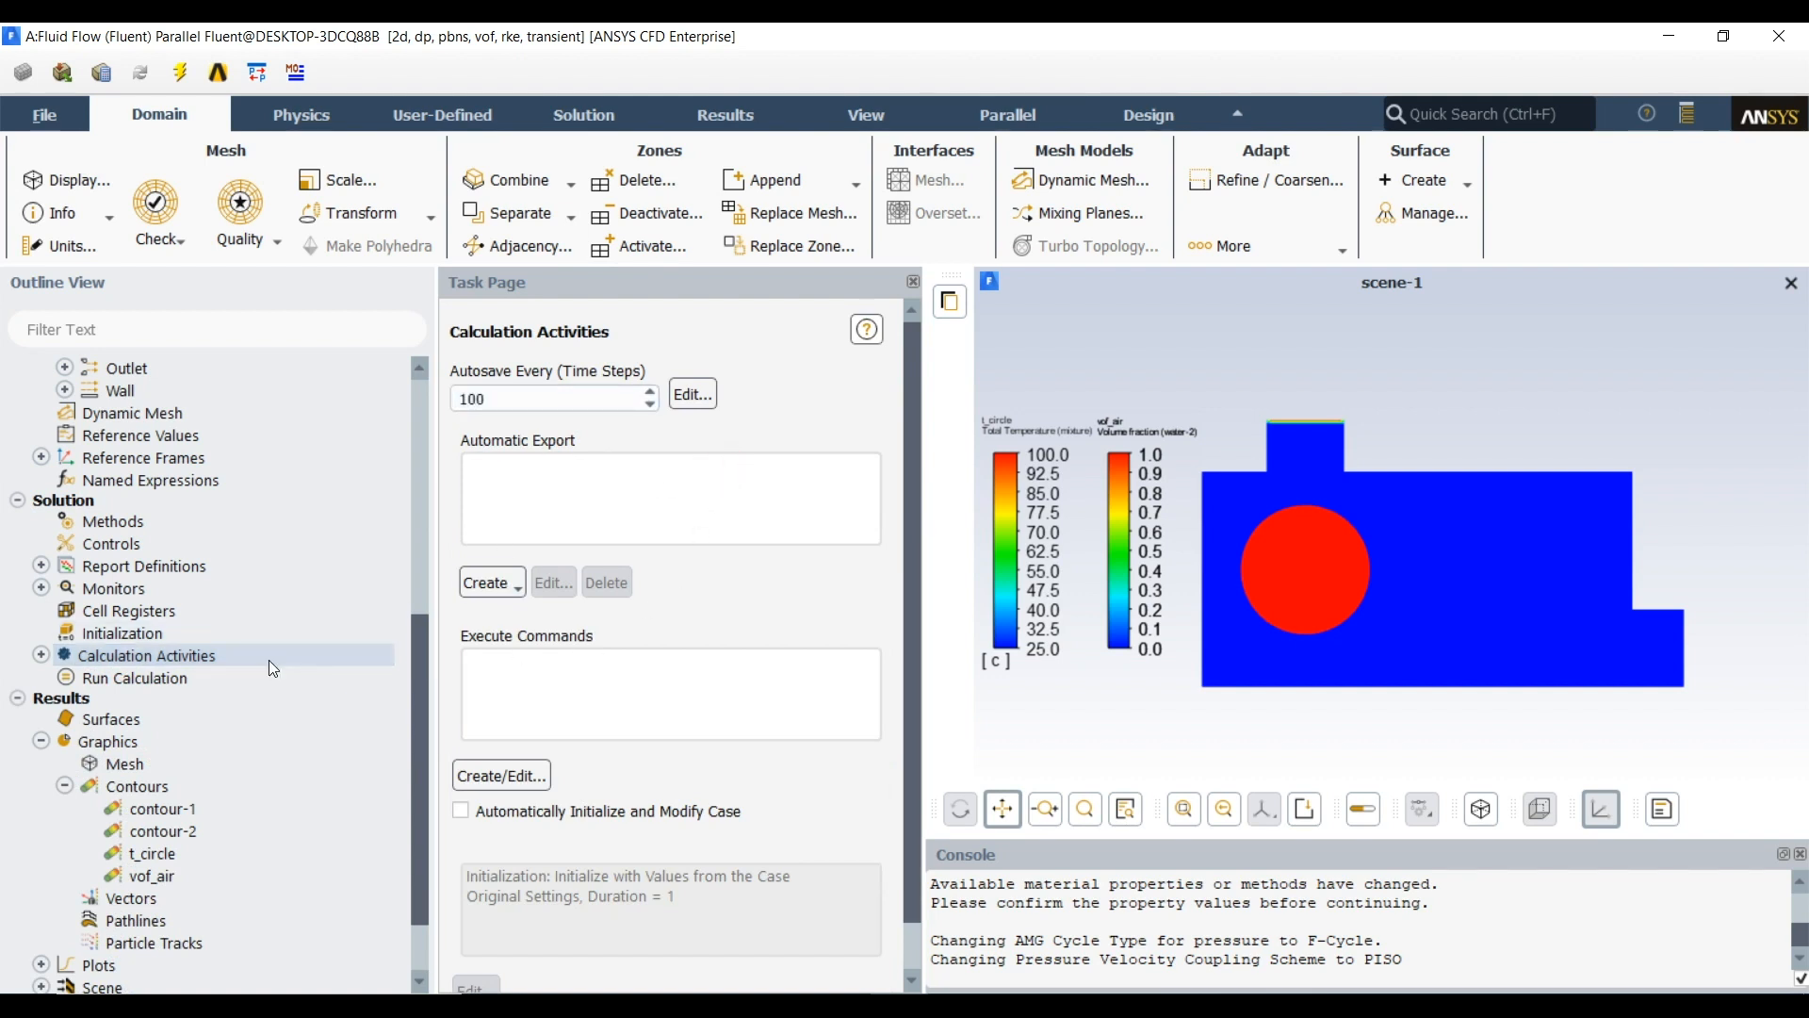
Turn on simulation status reporting, move the status window clear of the run settings, and start the calculation
click(188, 678)
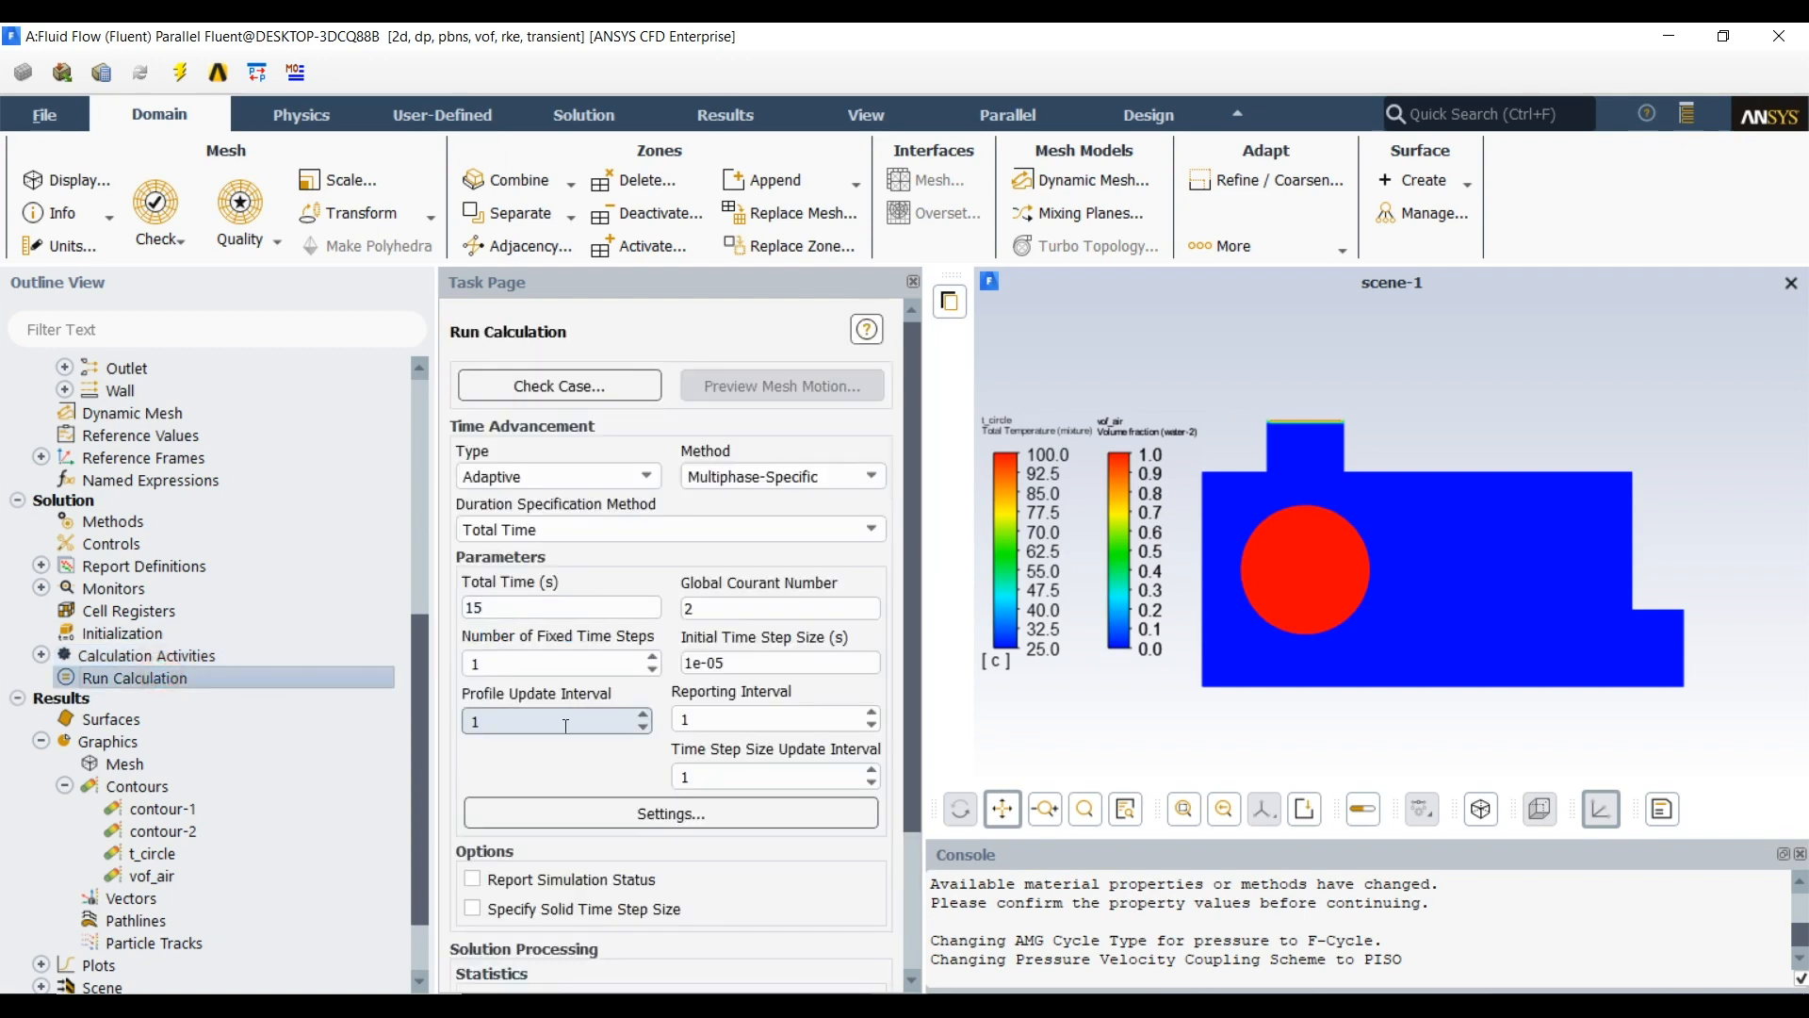
scroll(592, 707, down, 3)
click(535, 740)
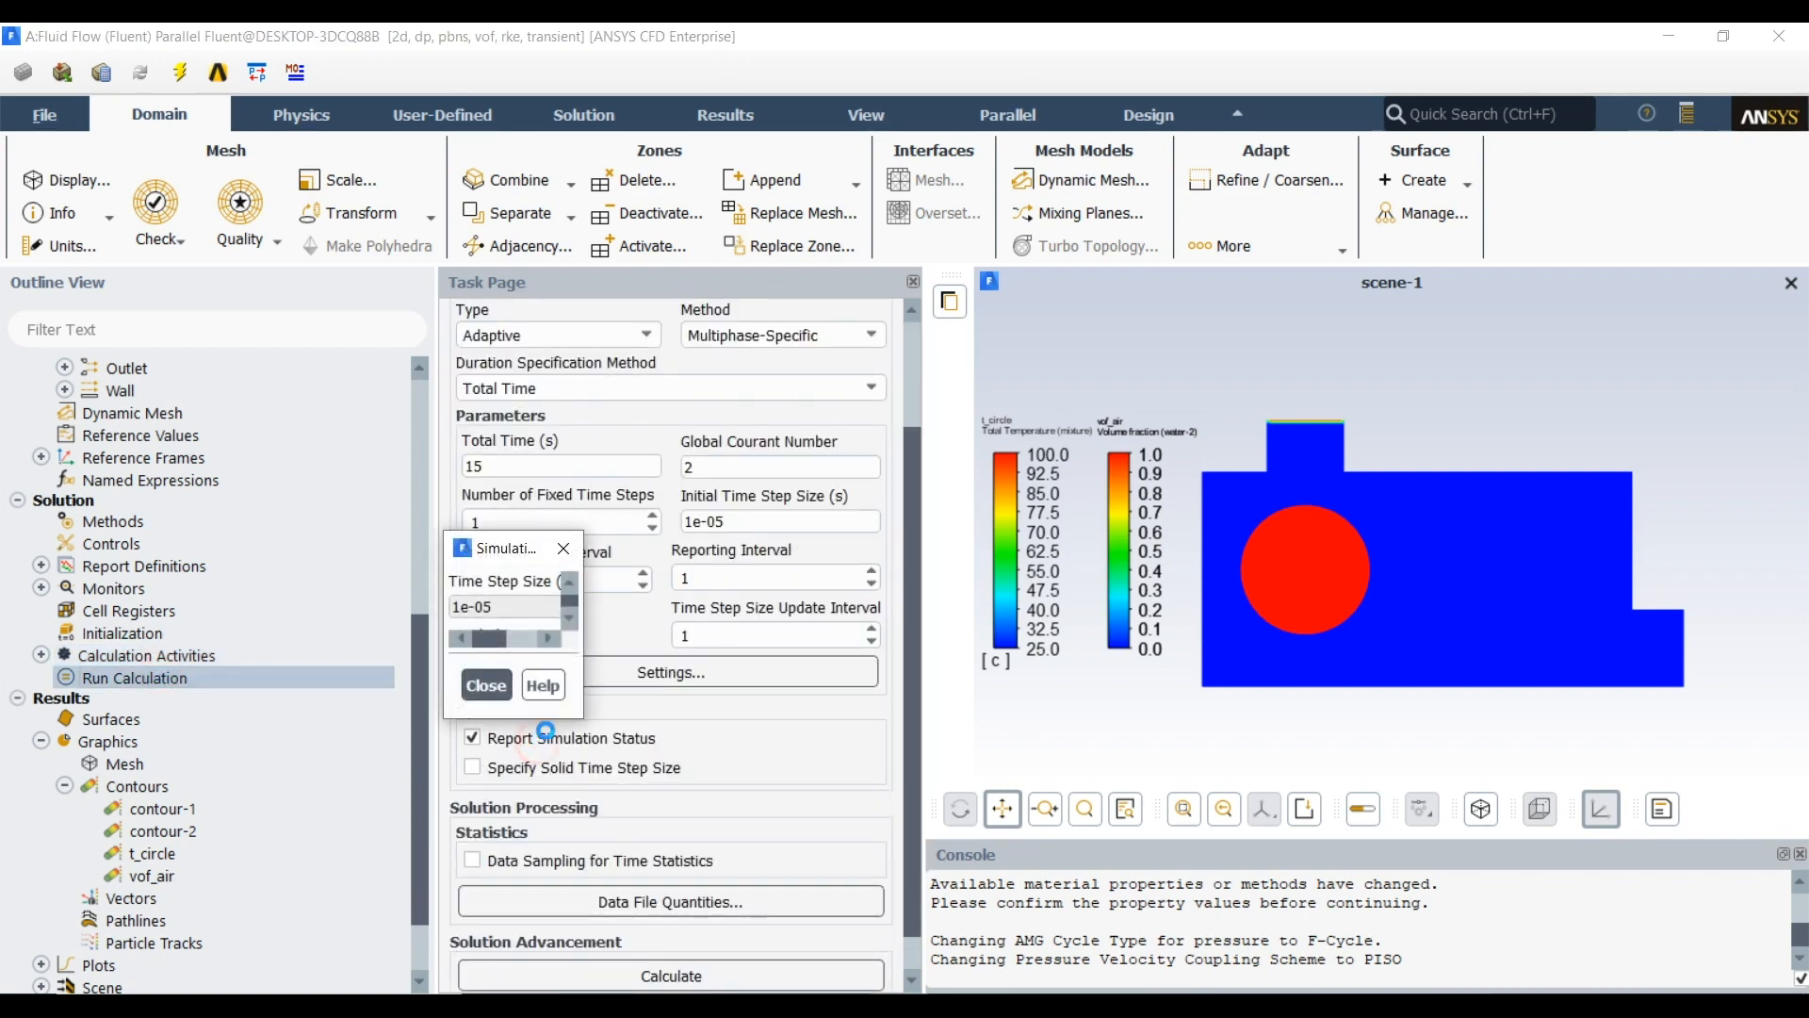
drag(532, 546, 298, 292)
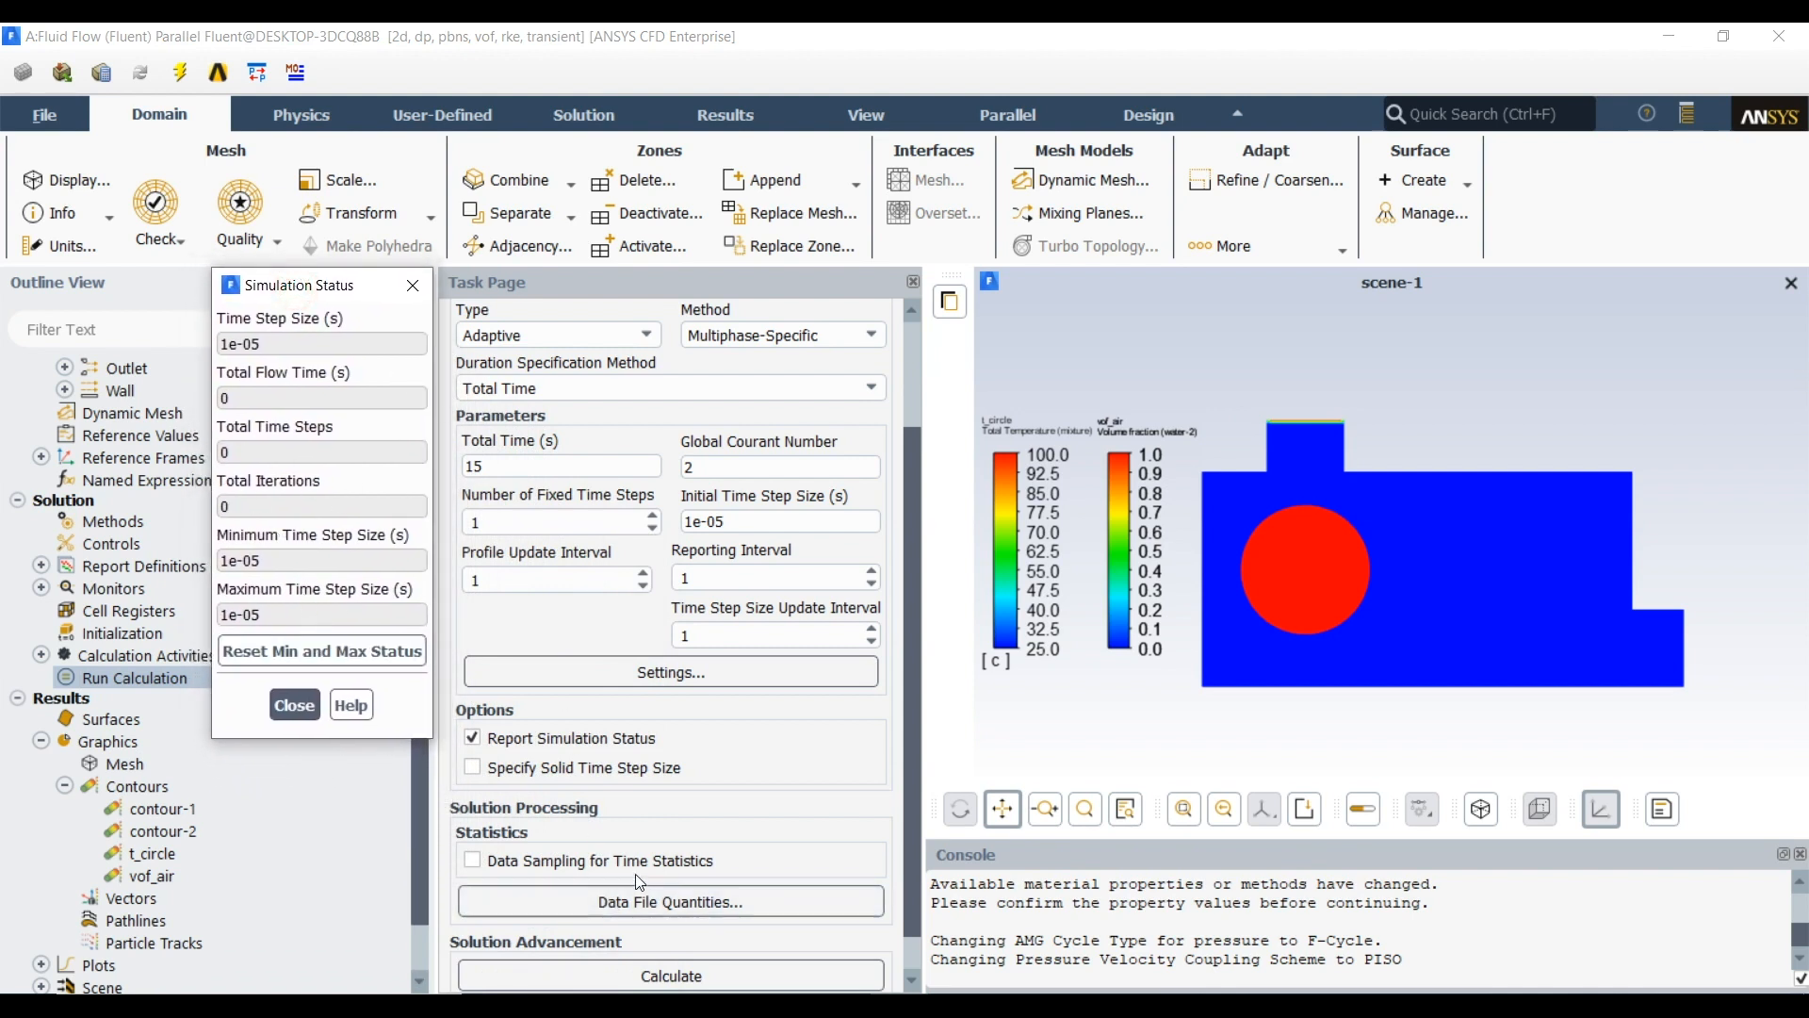
click(663, 988)
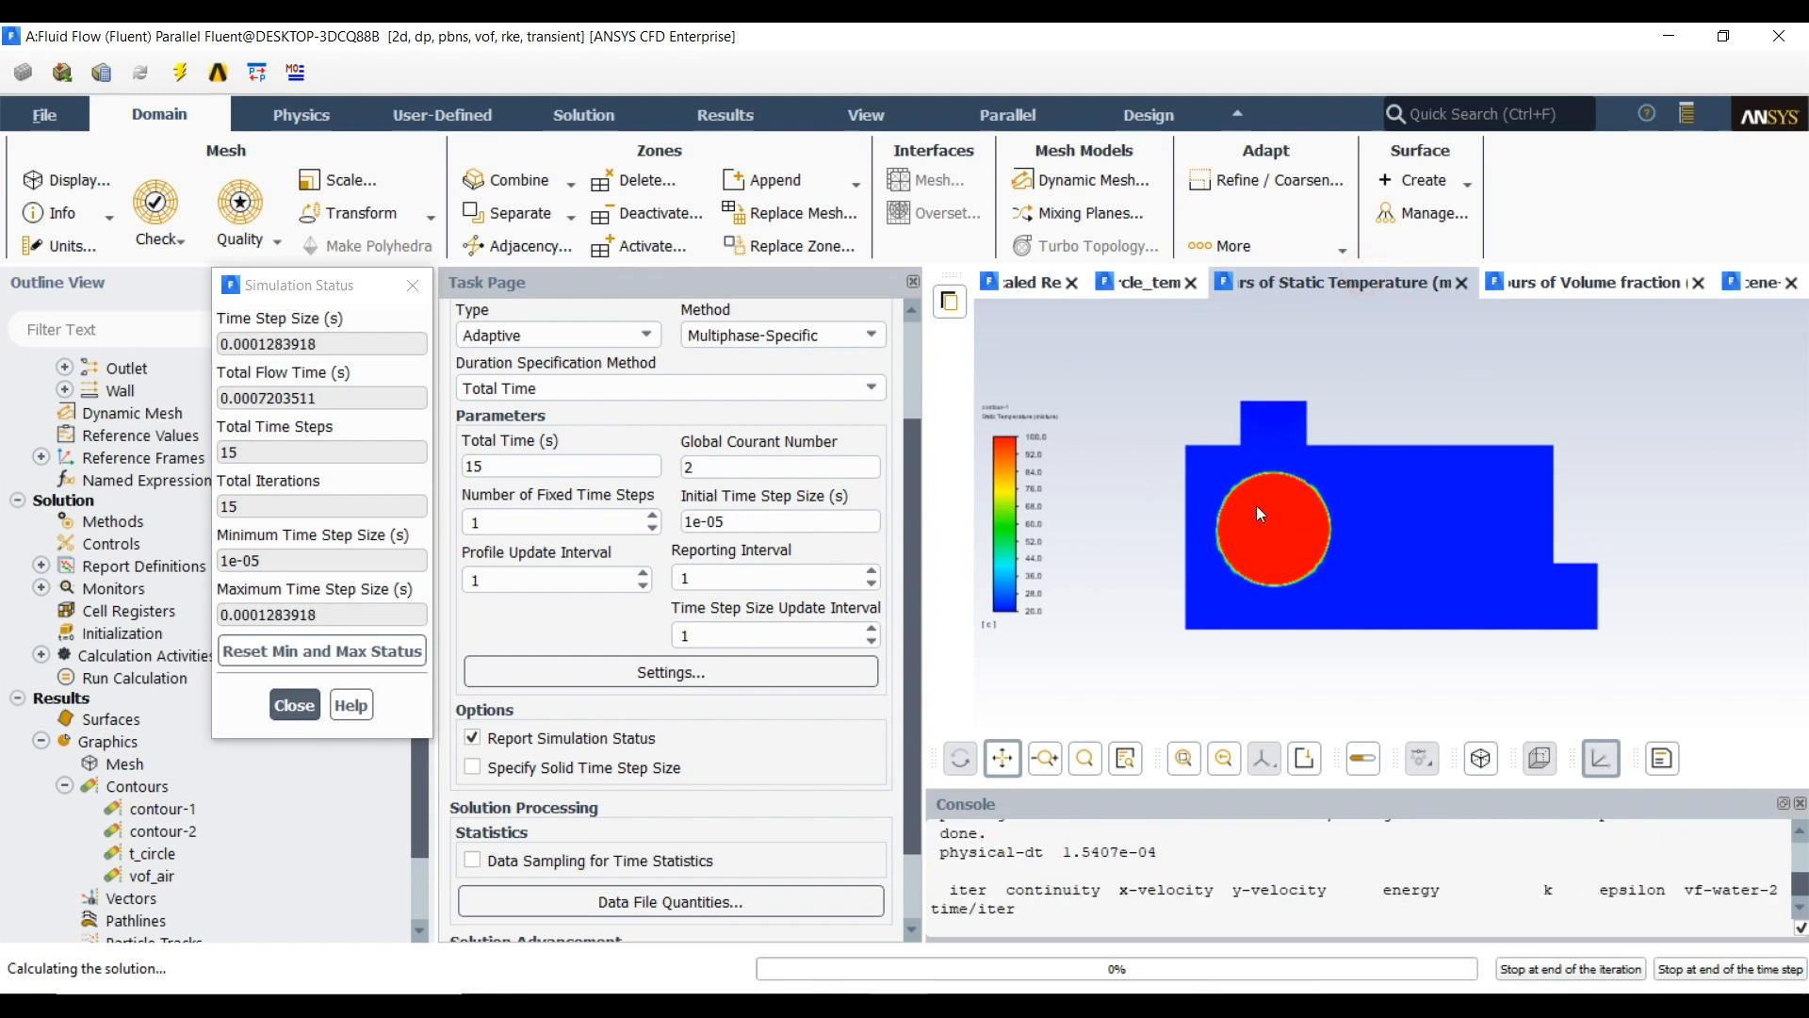
Examine the static temperature contour, the volume fraction contour and the circle temperature plot while the solution is calculating
scroll(1257, 495, up, 5)
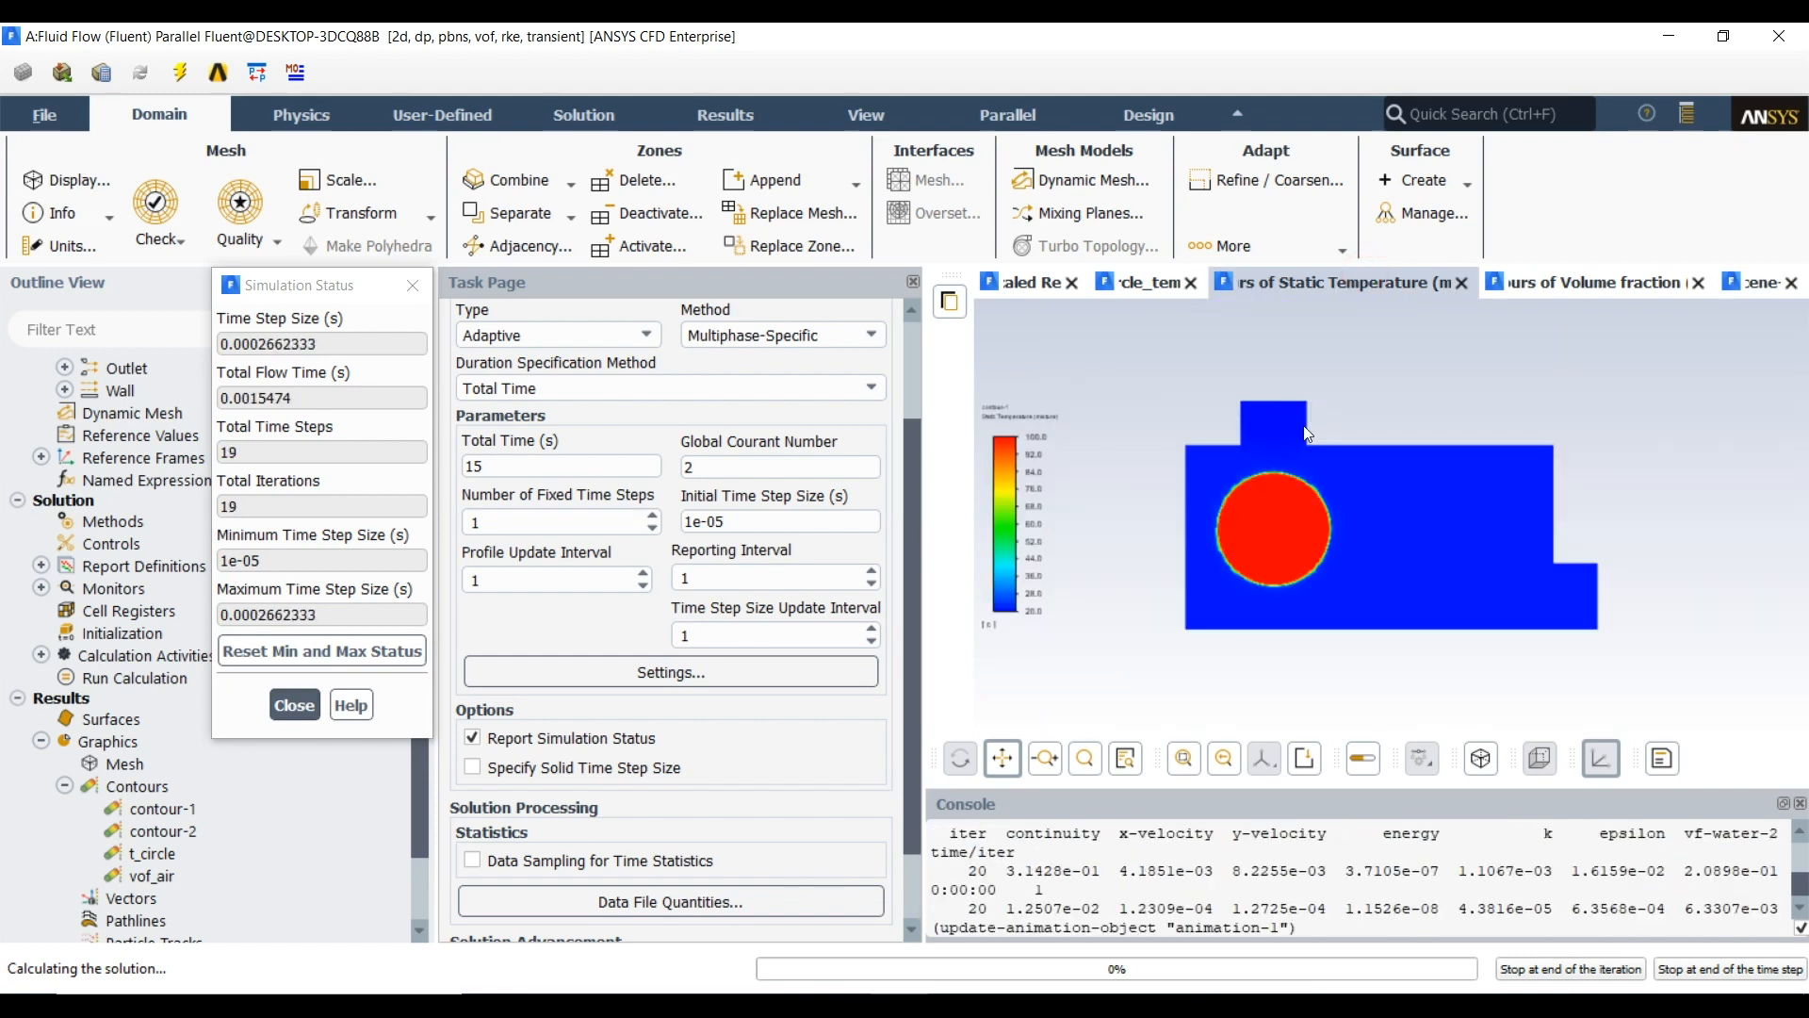
scroll(1271, 463, up, 3)
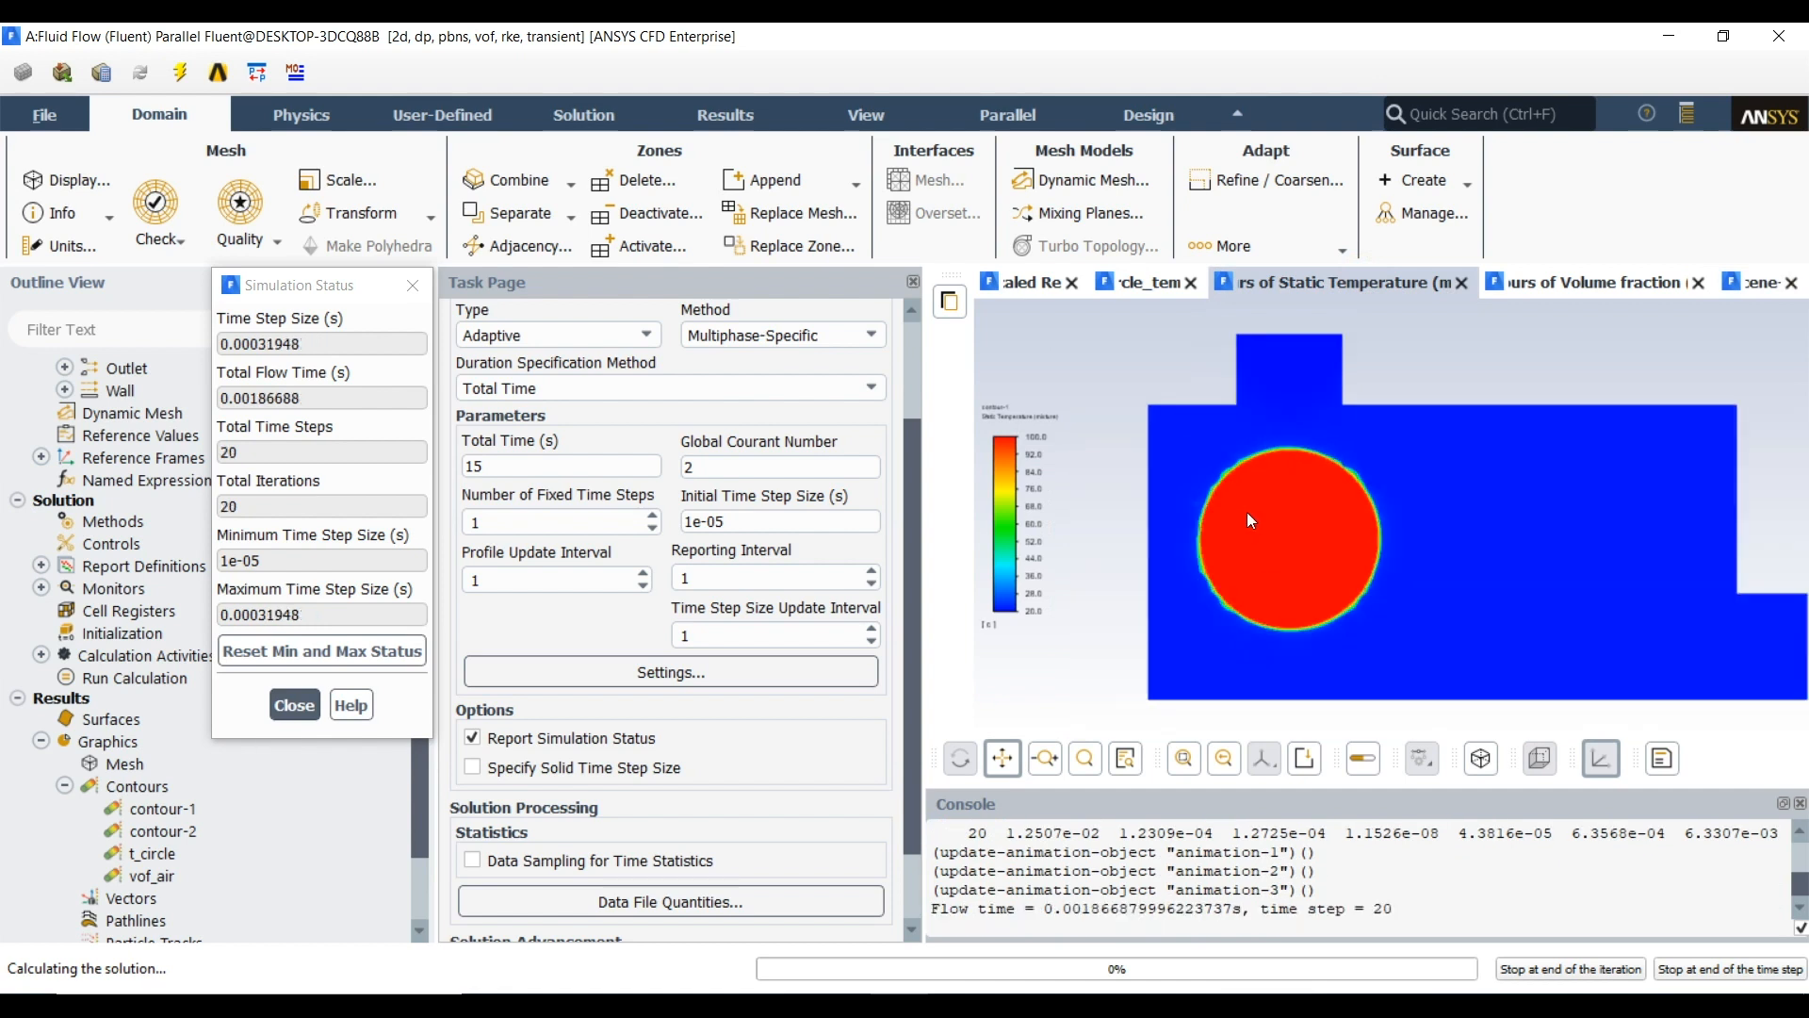
scroll(1247, 512, up, 3)
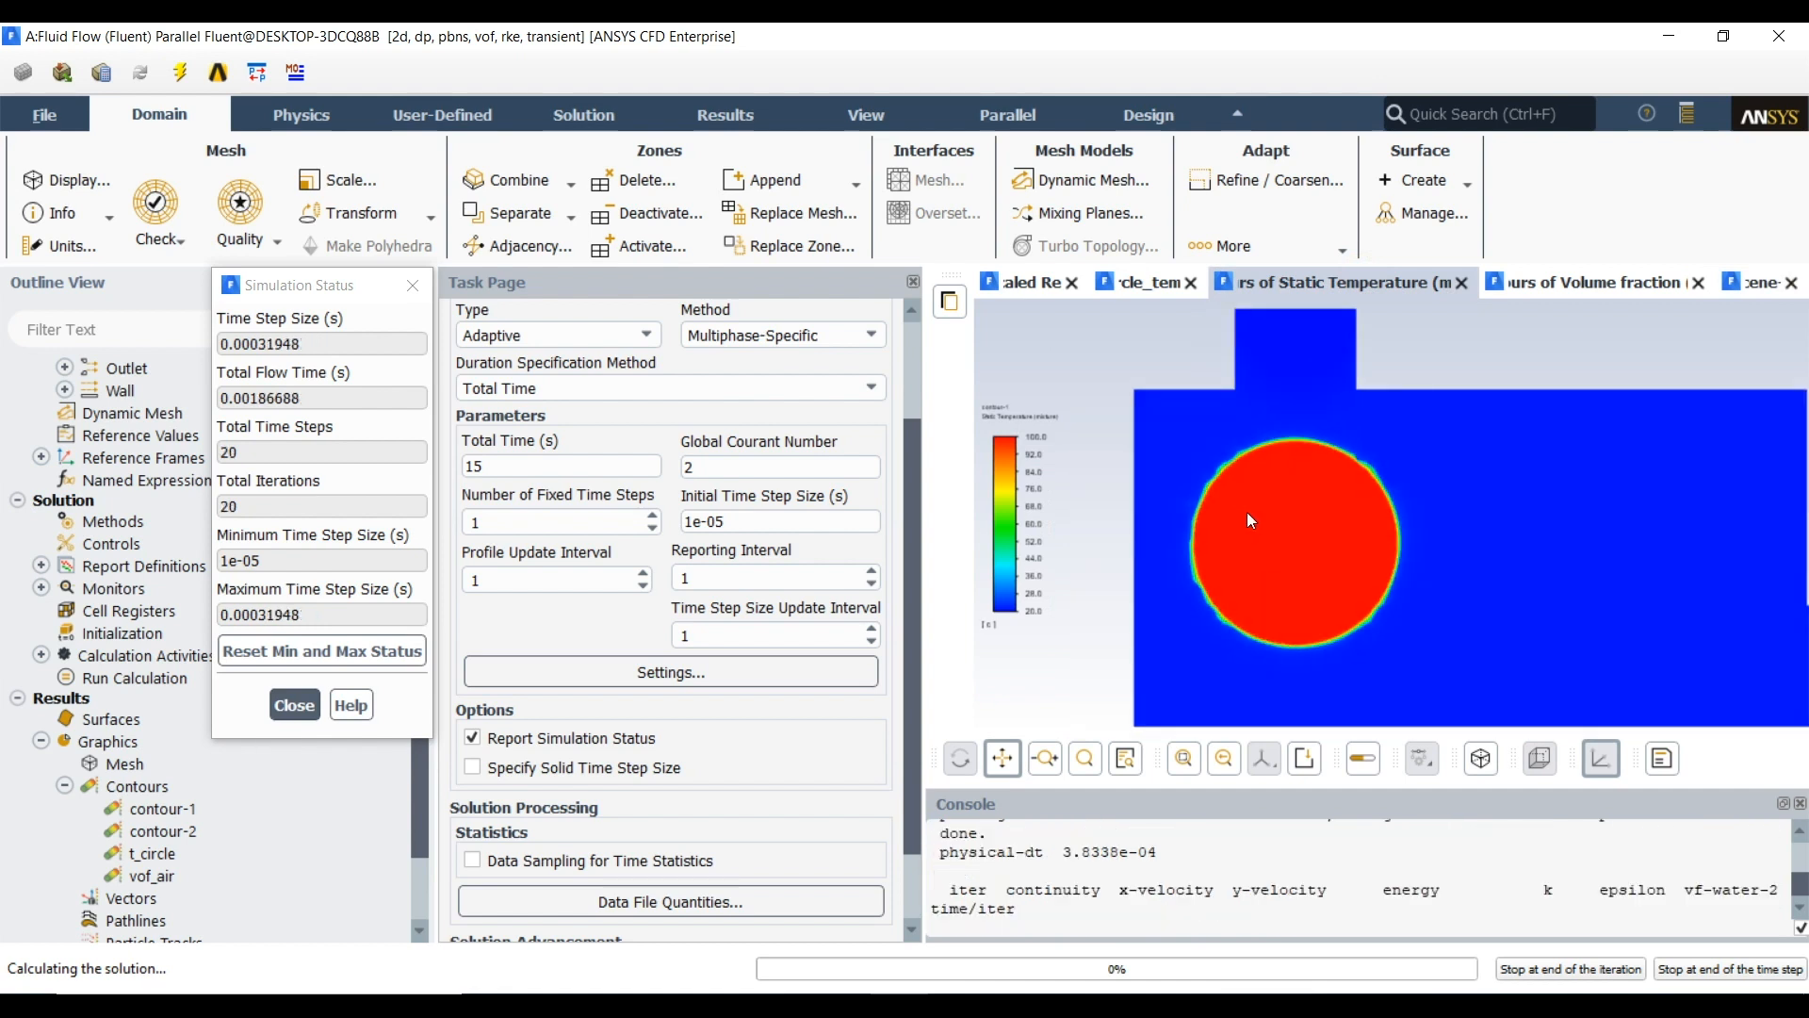
click(1573, 291)
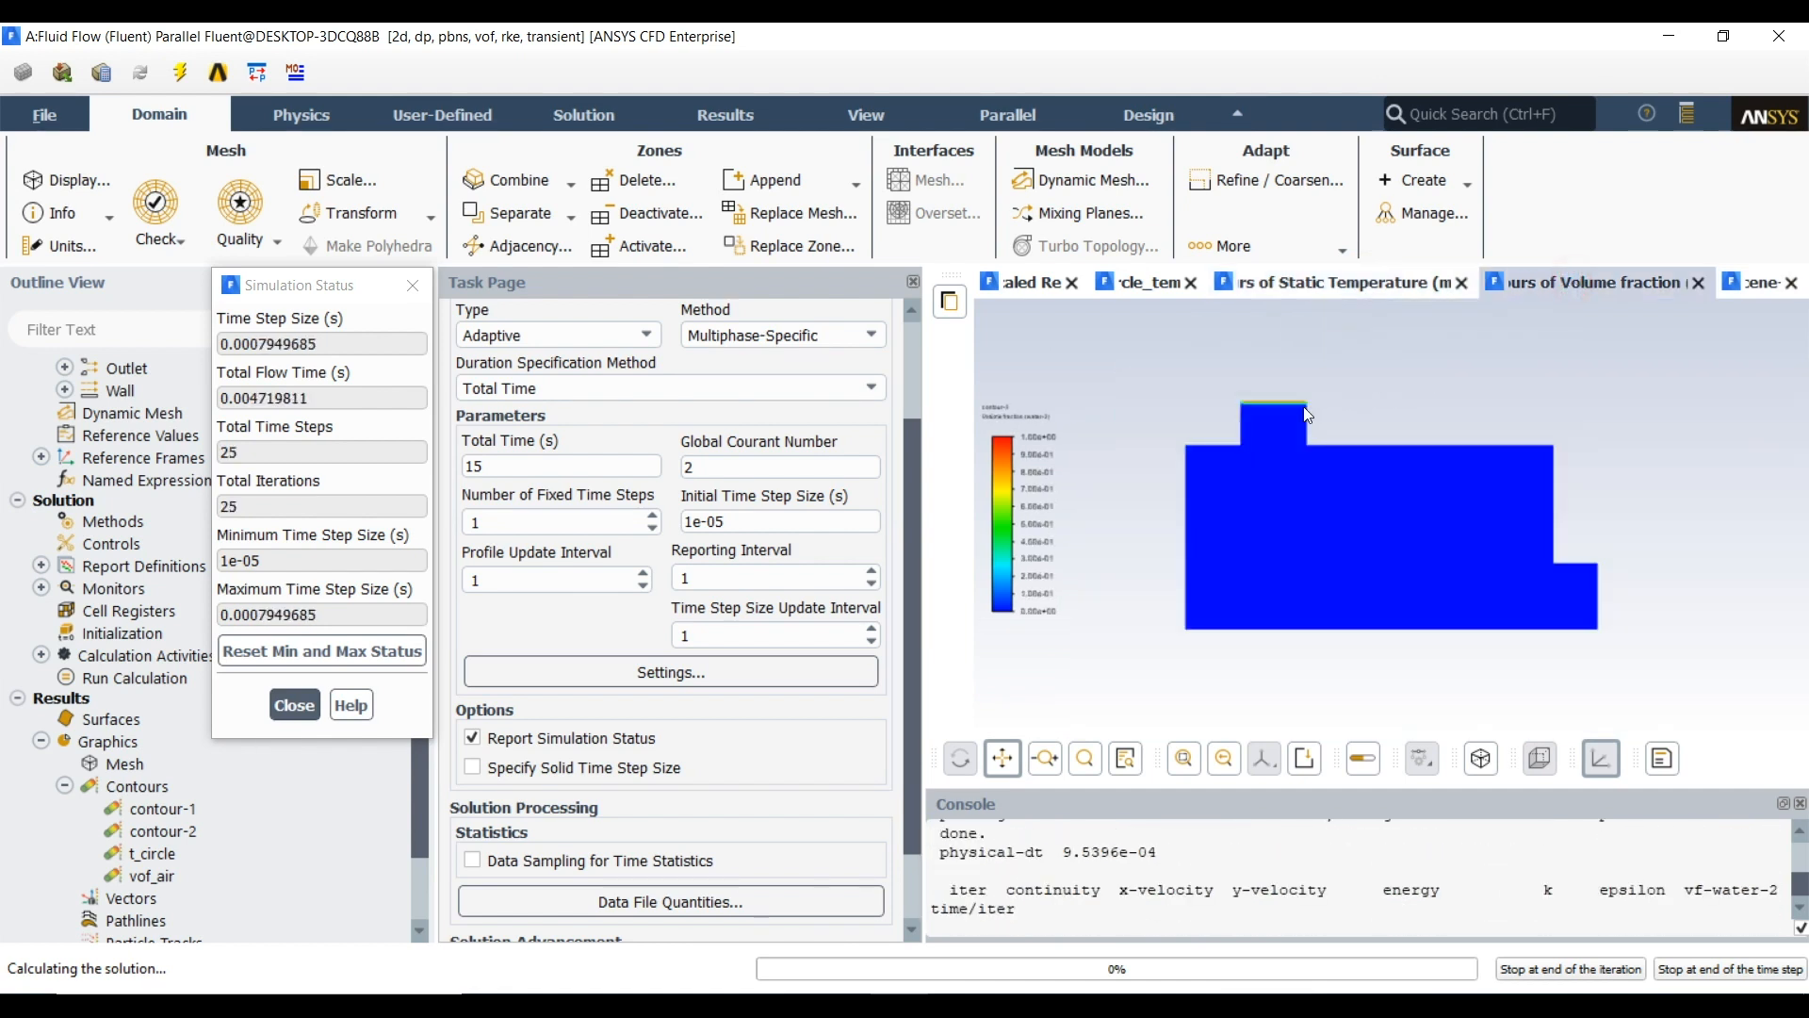
scroll(1298, 410, up, 3)
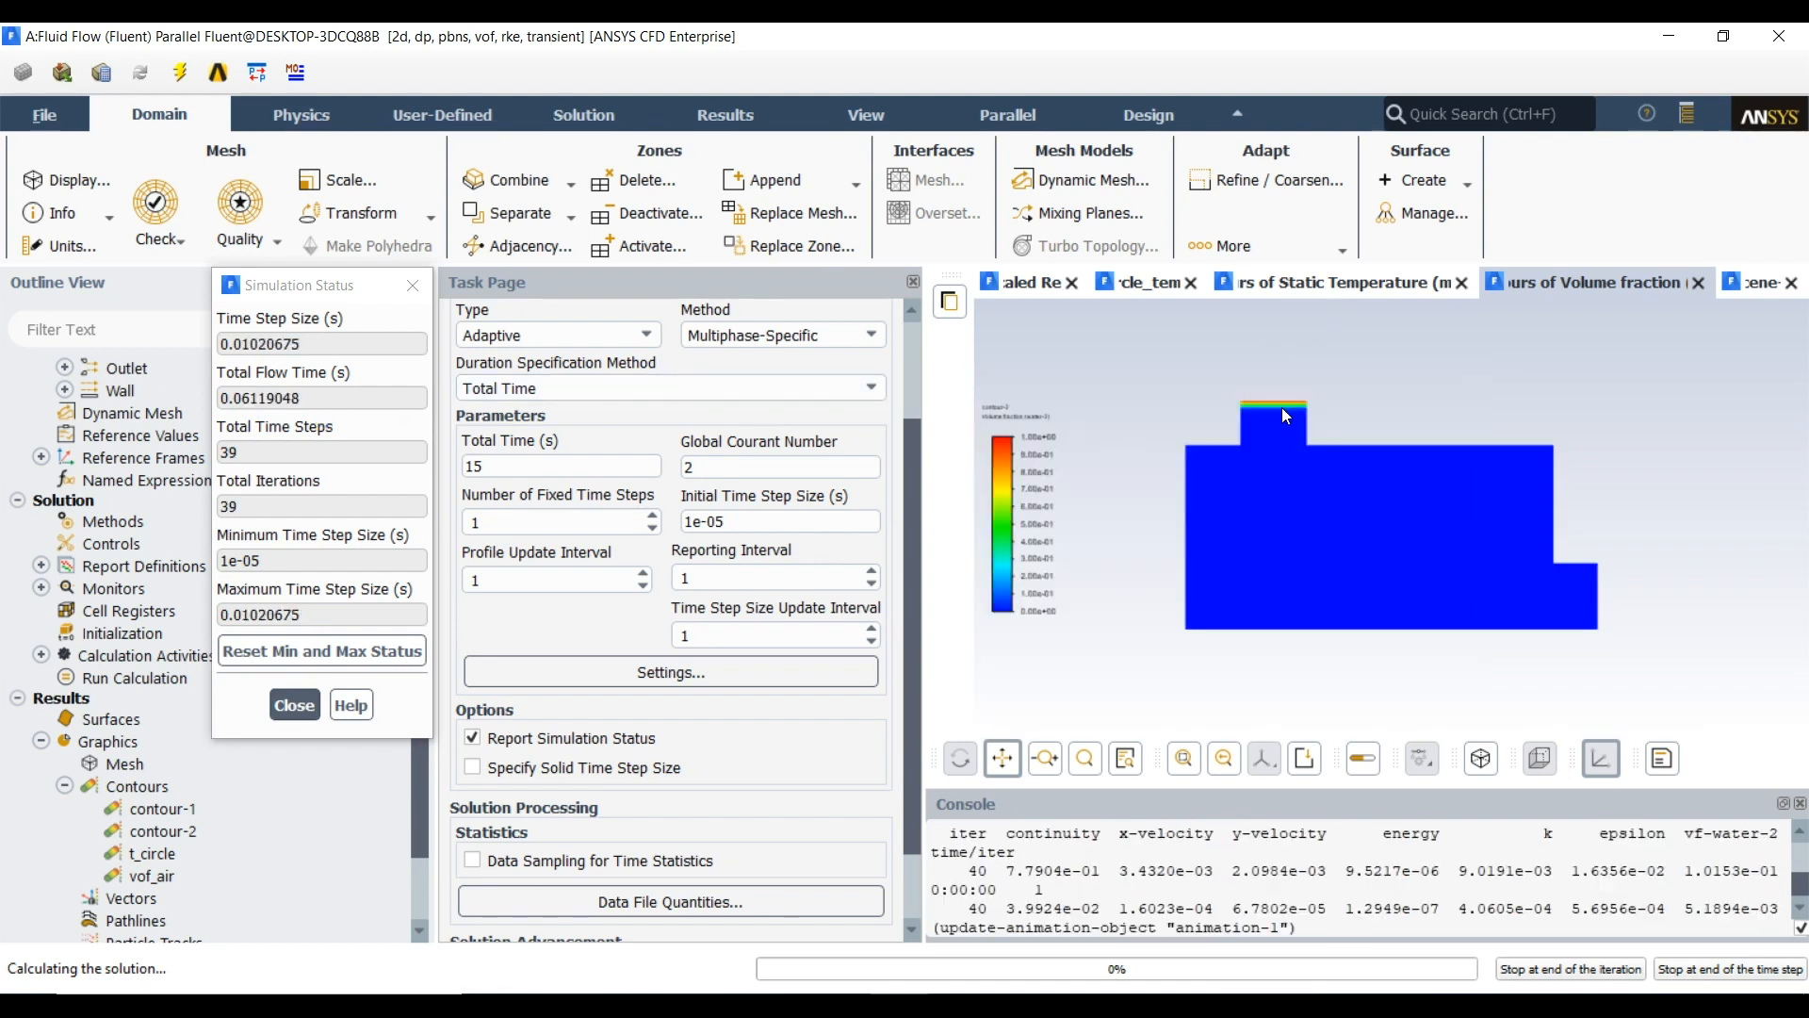
click(1425, 282)
scroll(1253, 505, up, 1)
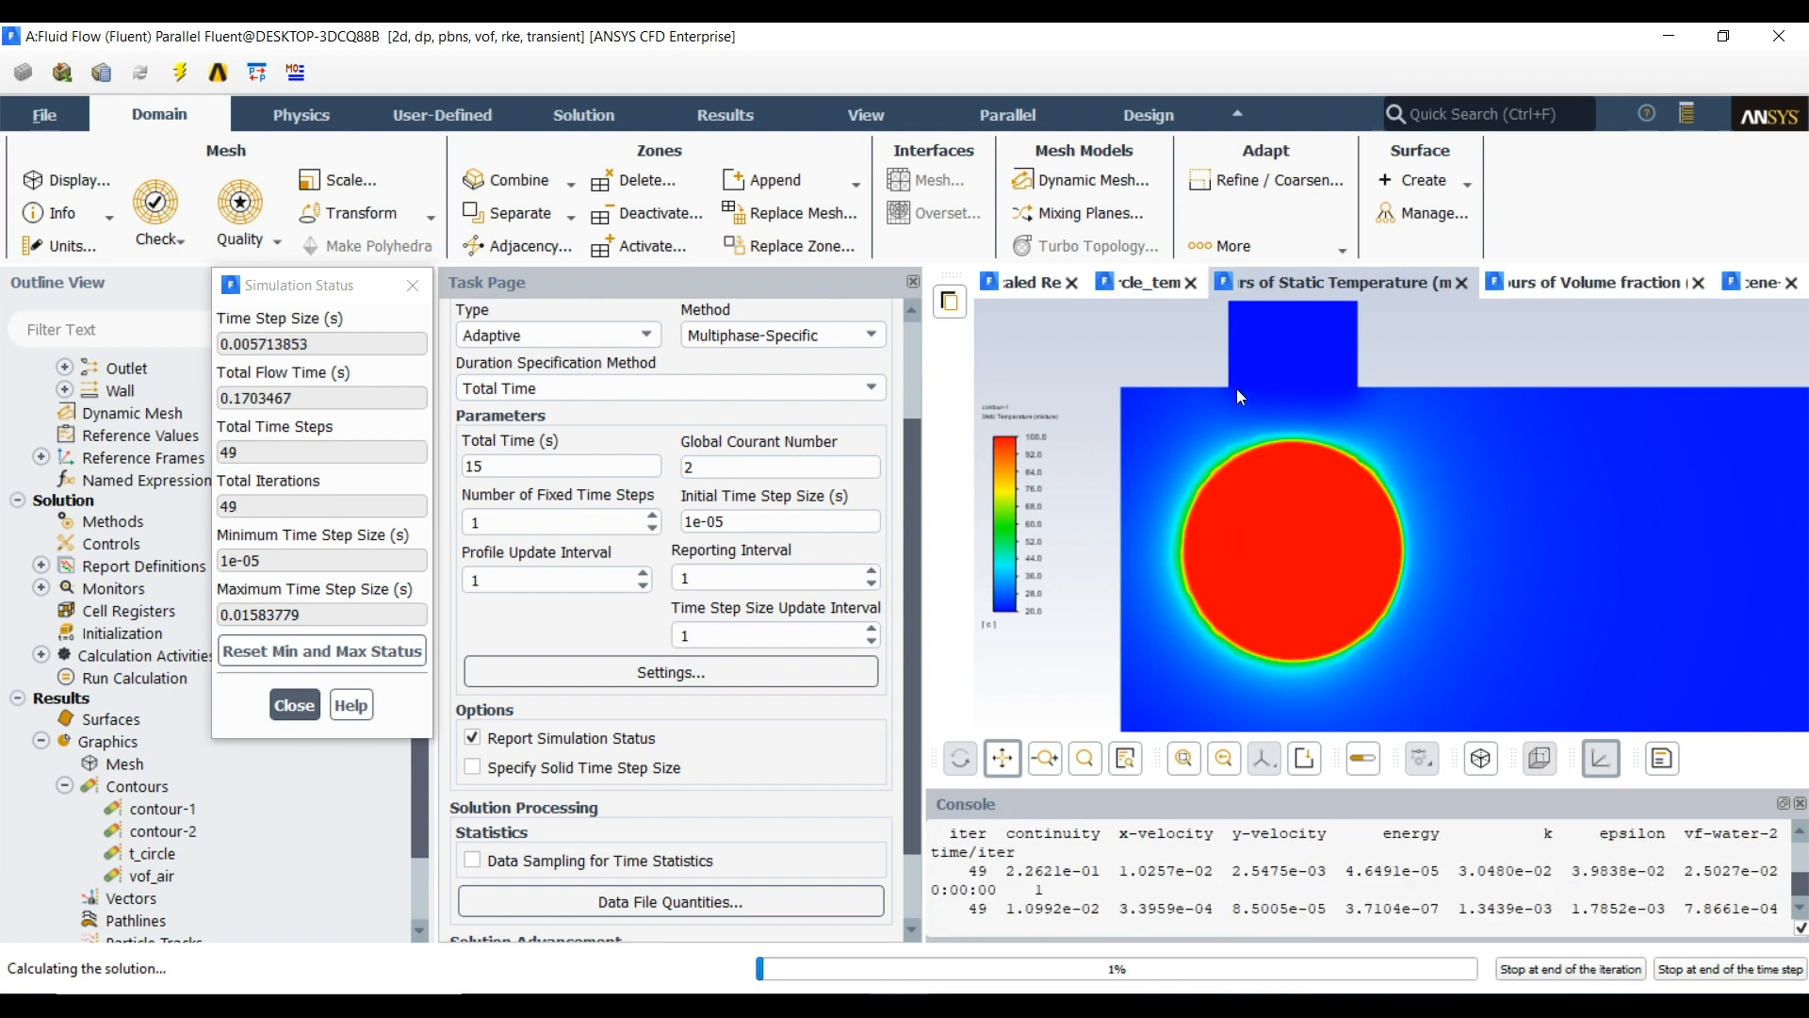
click(1142, 286)
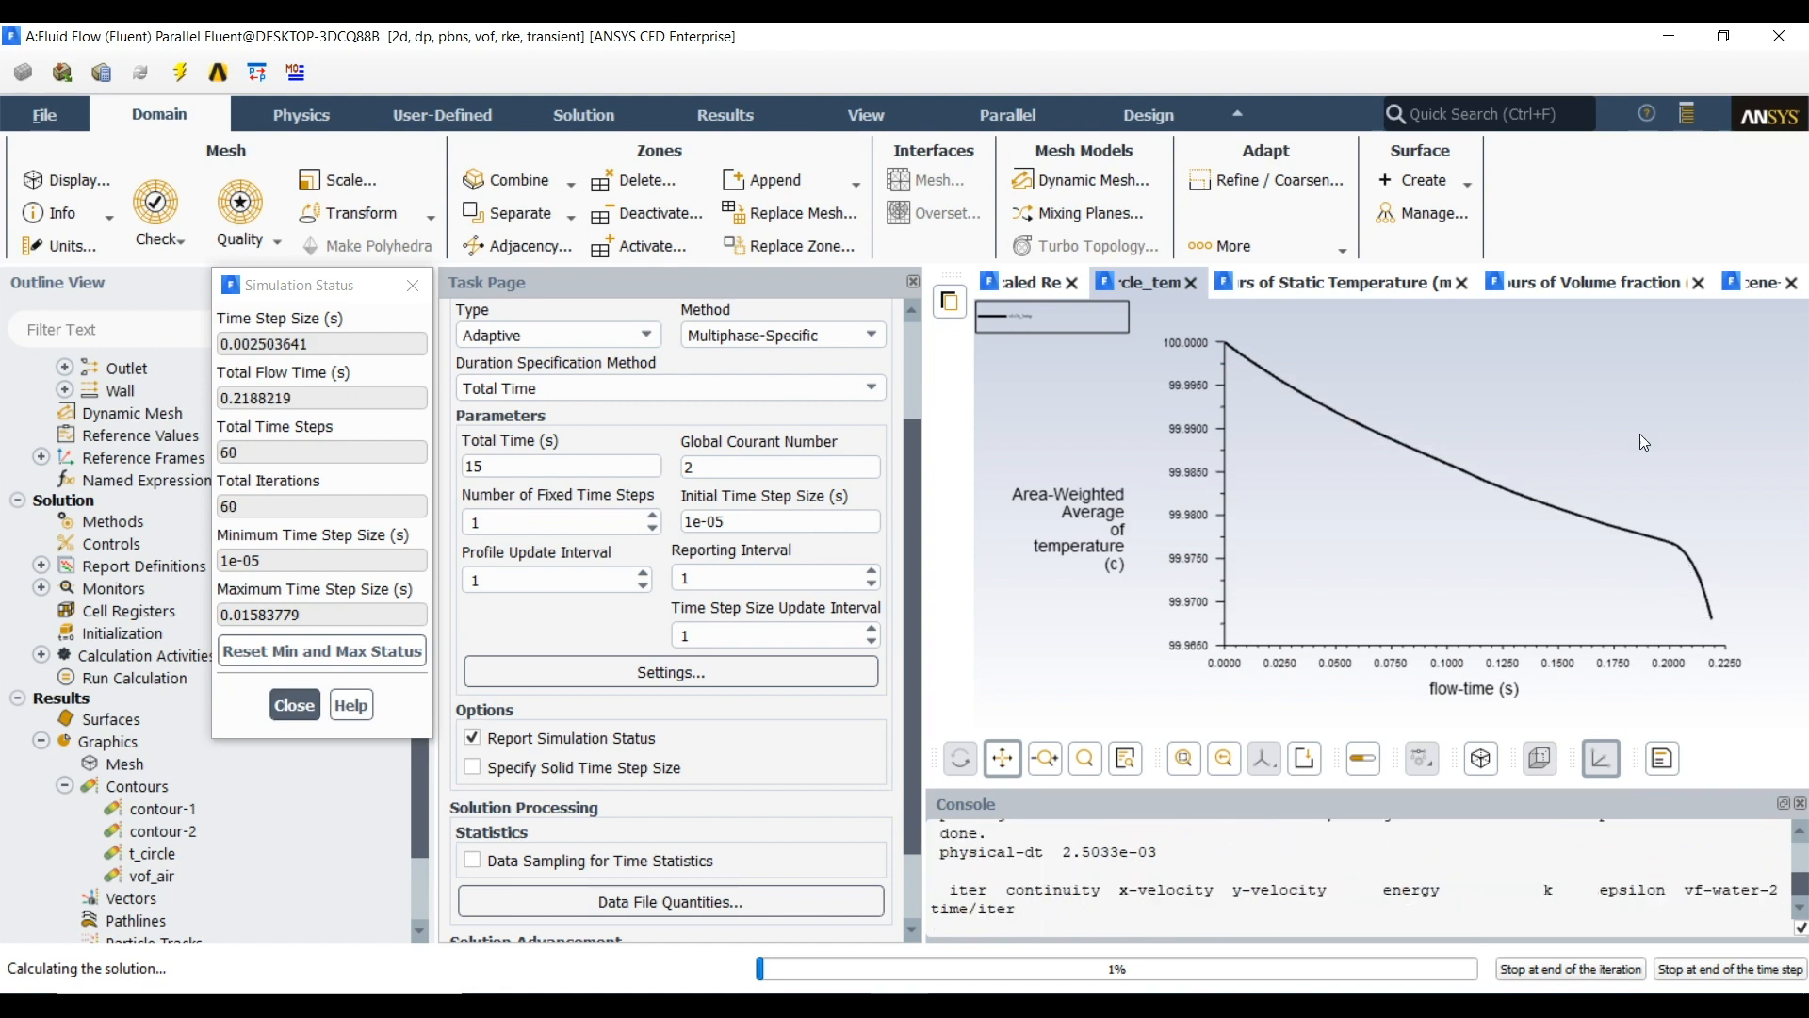
Examine the volume fraction contour, the combined temperature and volume fraction scene, and the static temperature contour during the calculation
click(1554, 282)
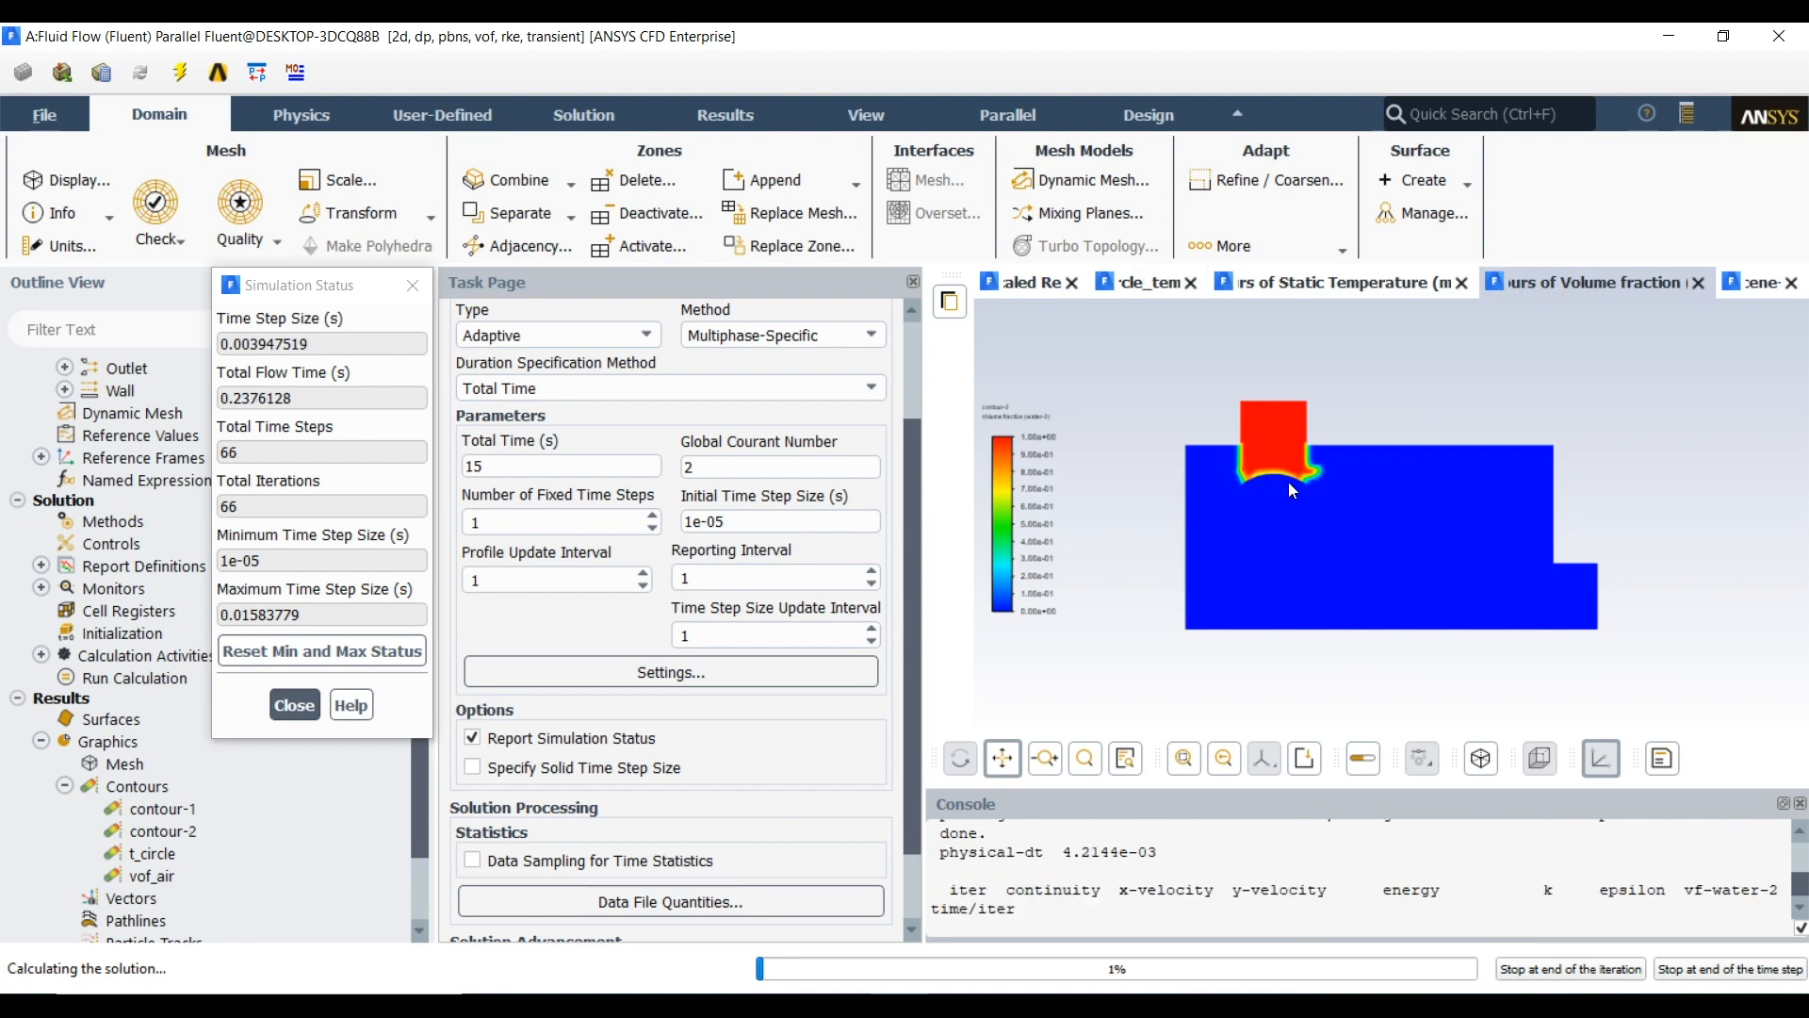
click(1756, 291)
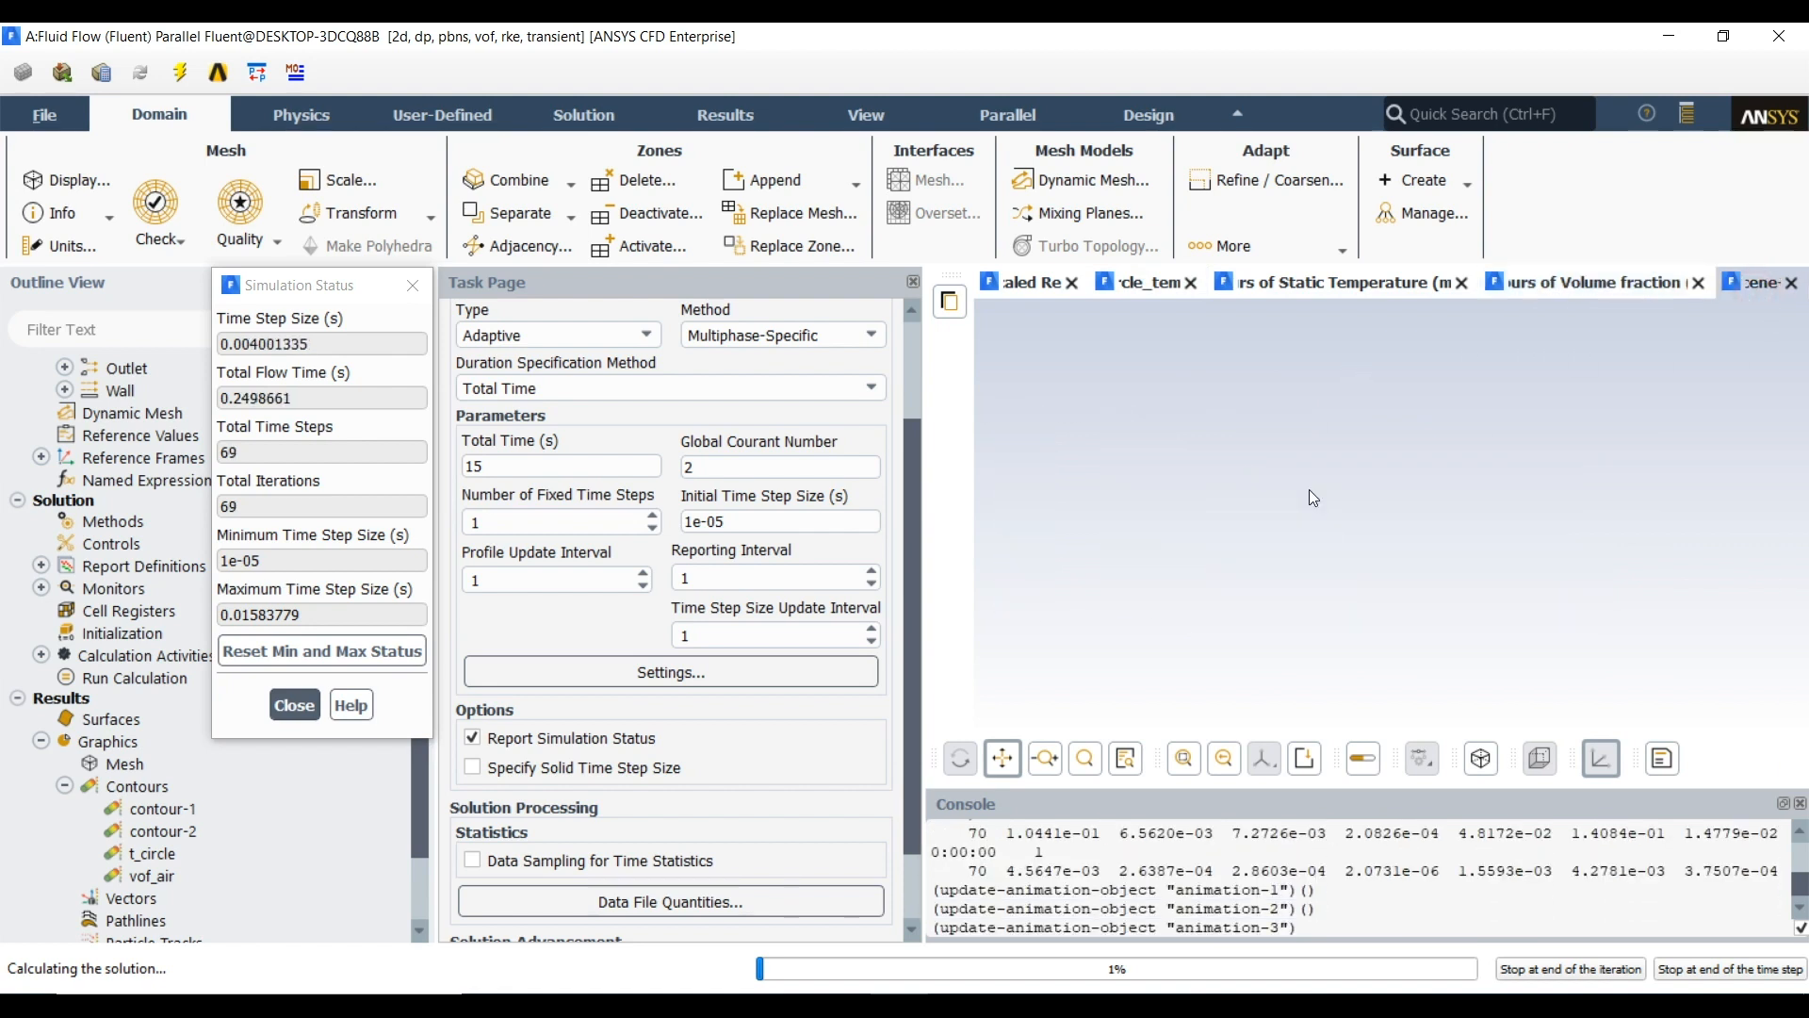
scroll(1308, 489, up, 3)
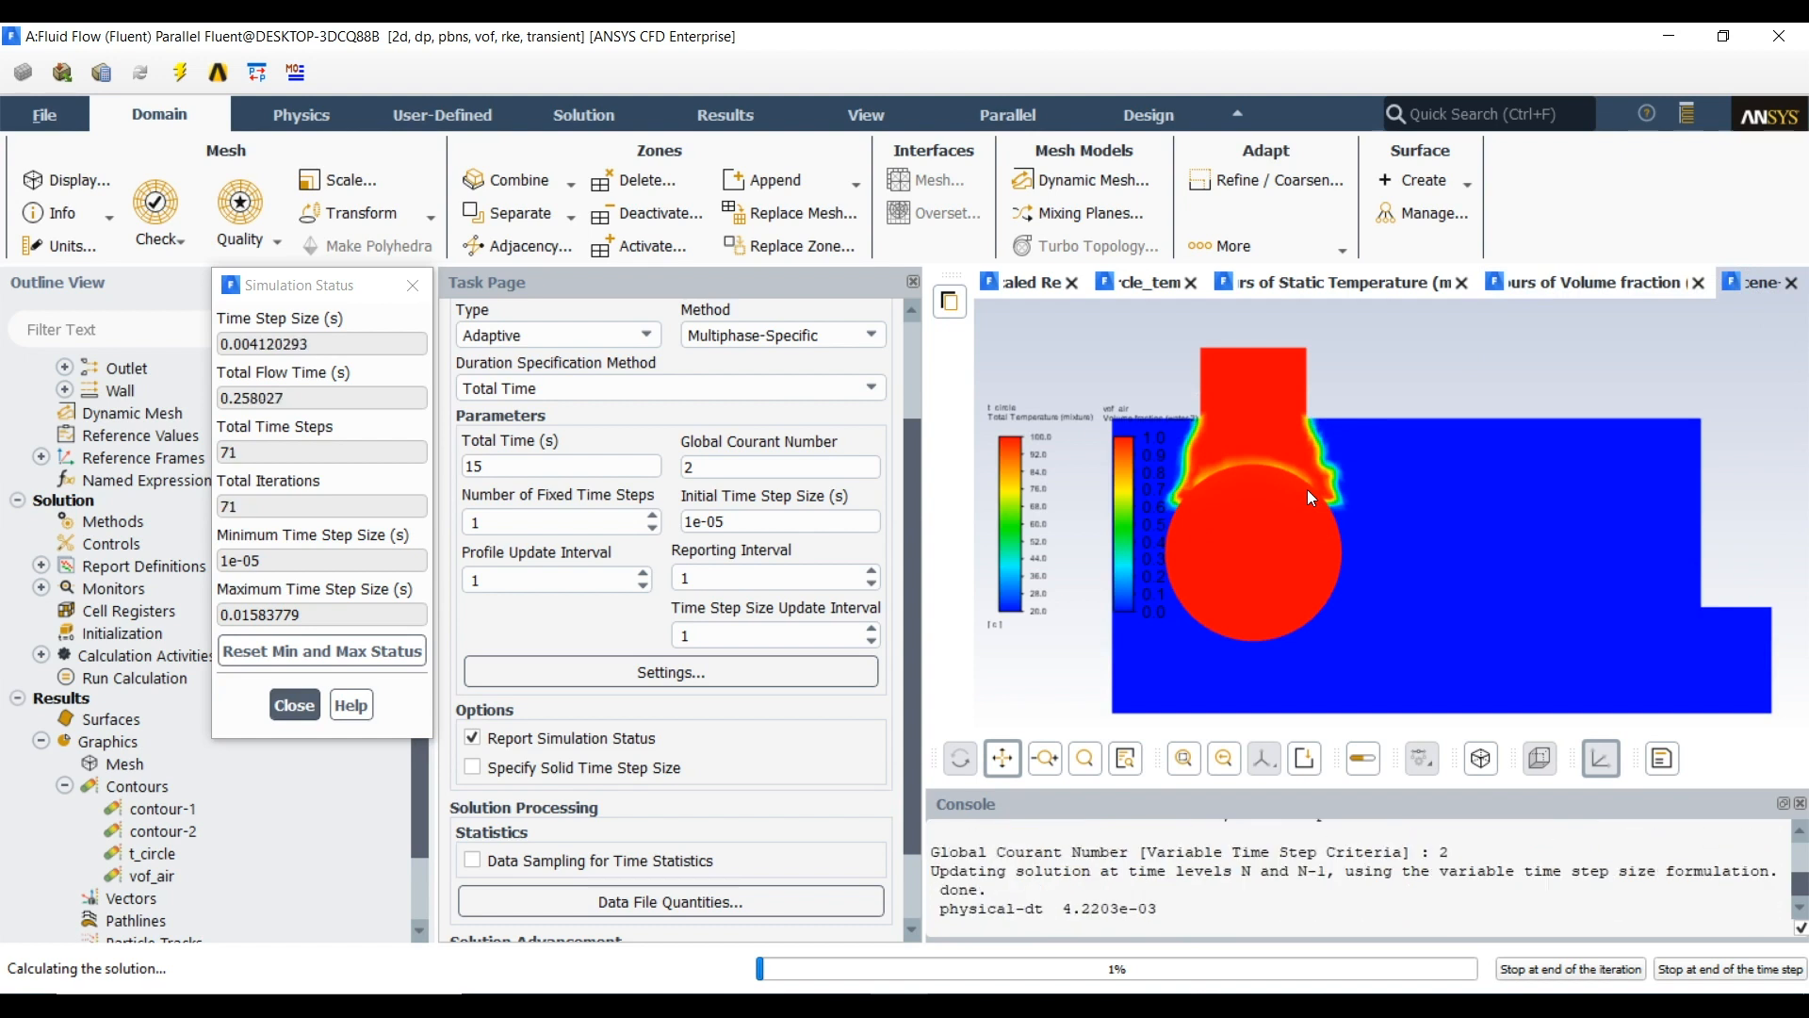
scroll(1315, 494, down, 3)
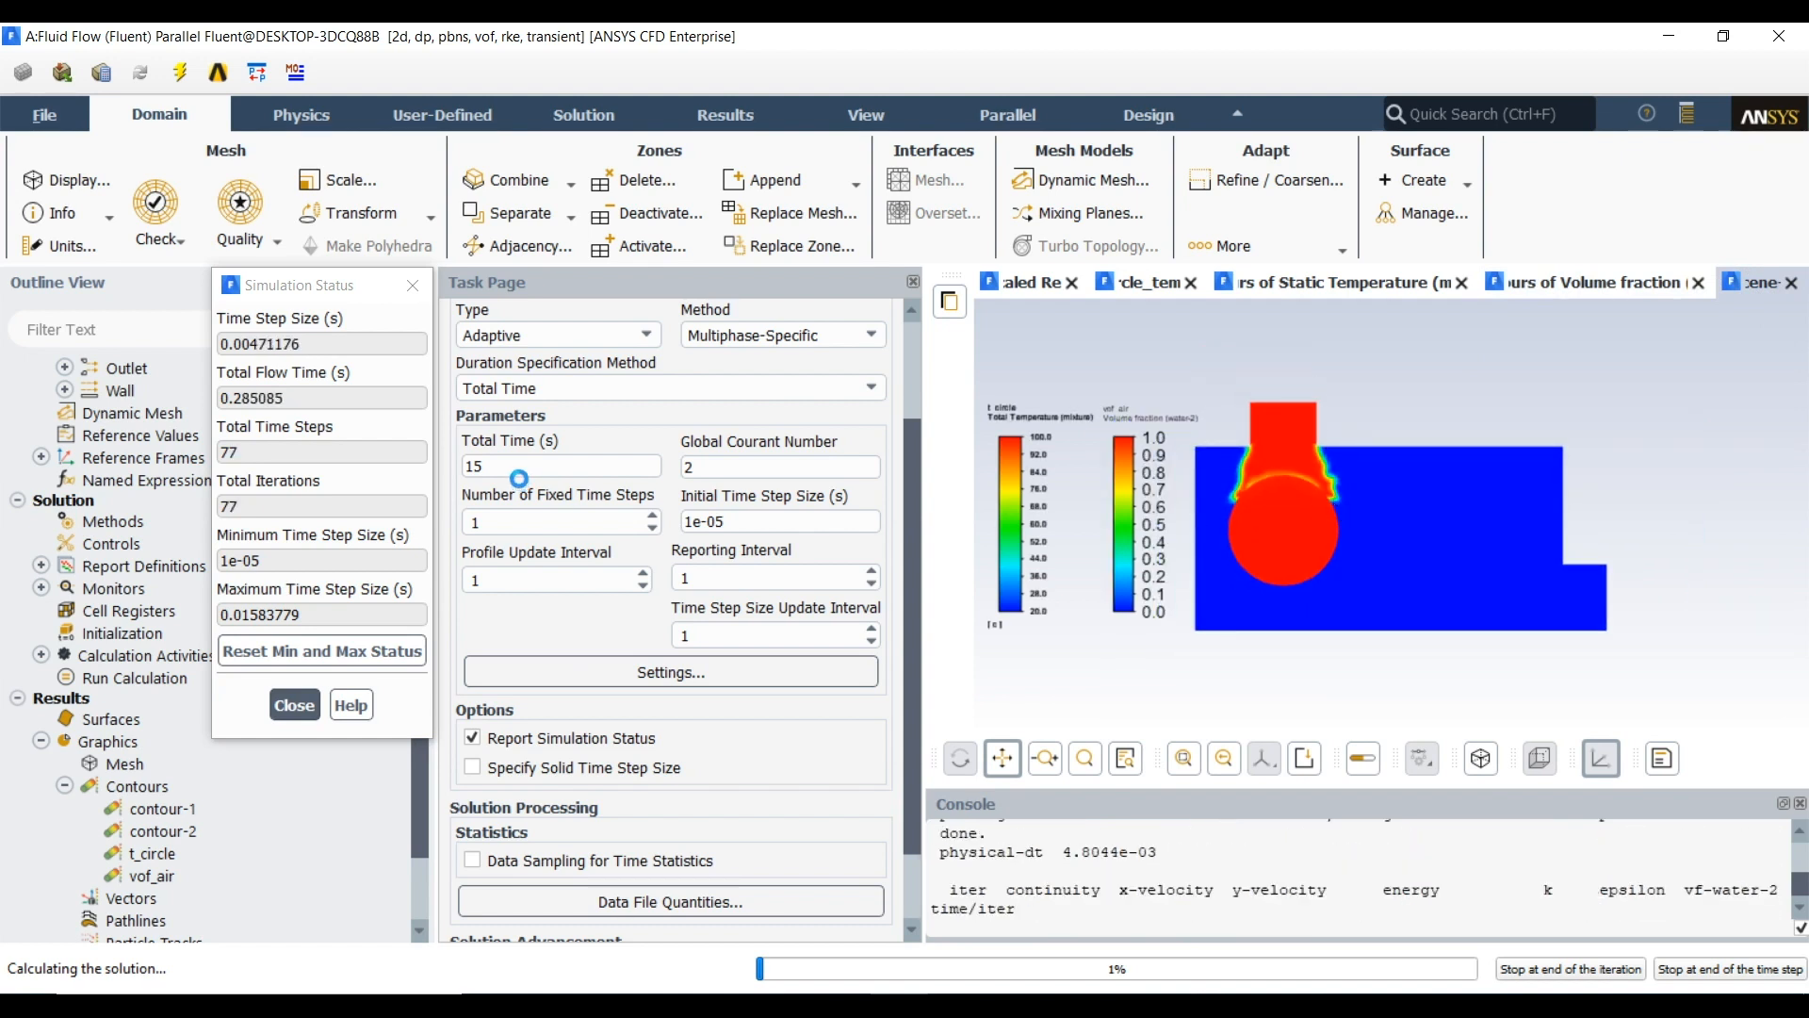
click(1541, 288)
click(1374, 286)
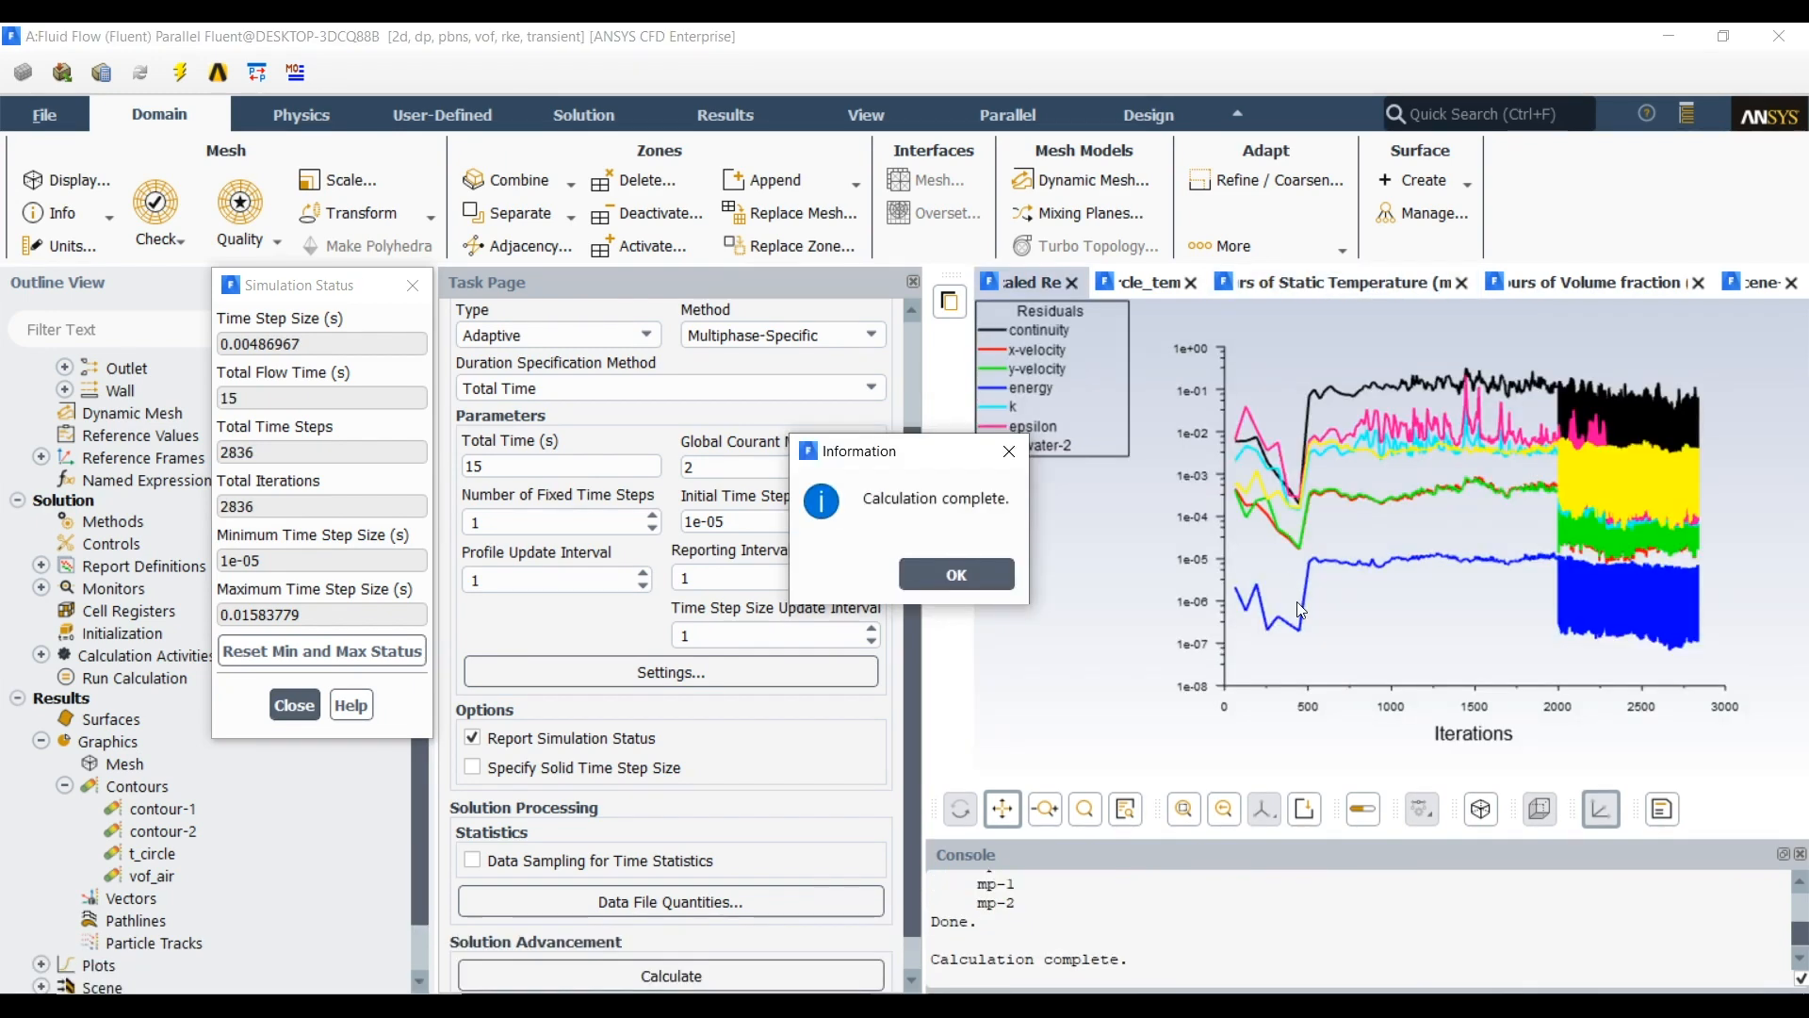
Acknowledge the finished calculation, widen the graphics area, and review the residuals, circle temperature plot, both contours and the scene
click(980, 589)
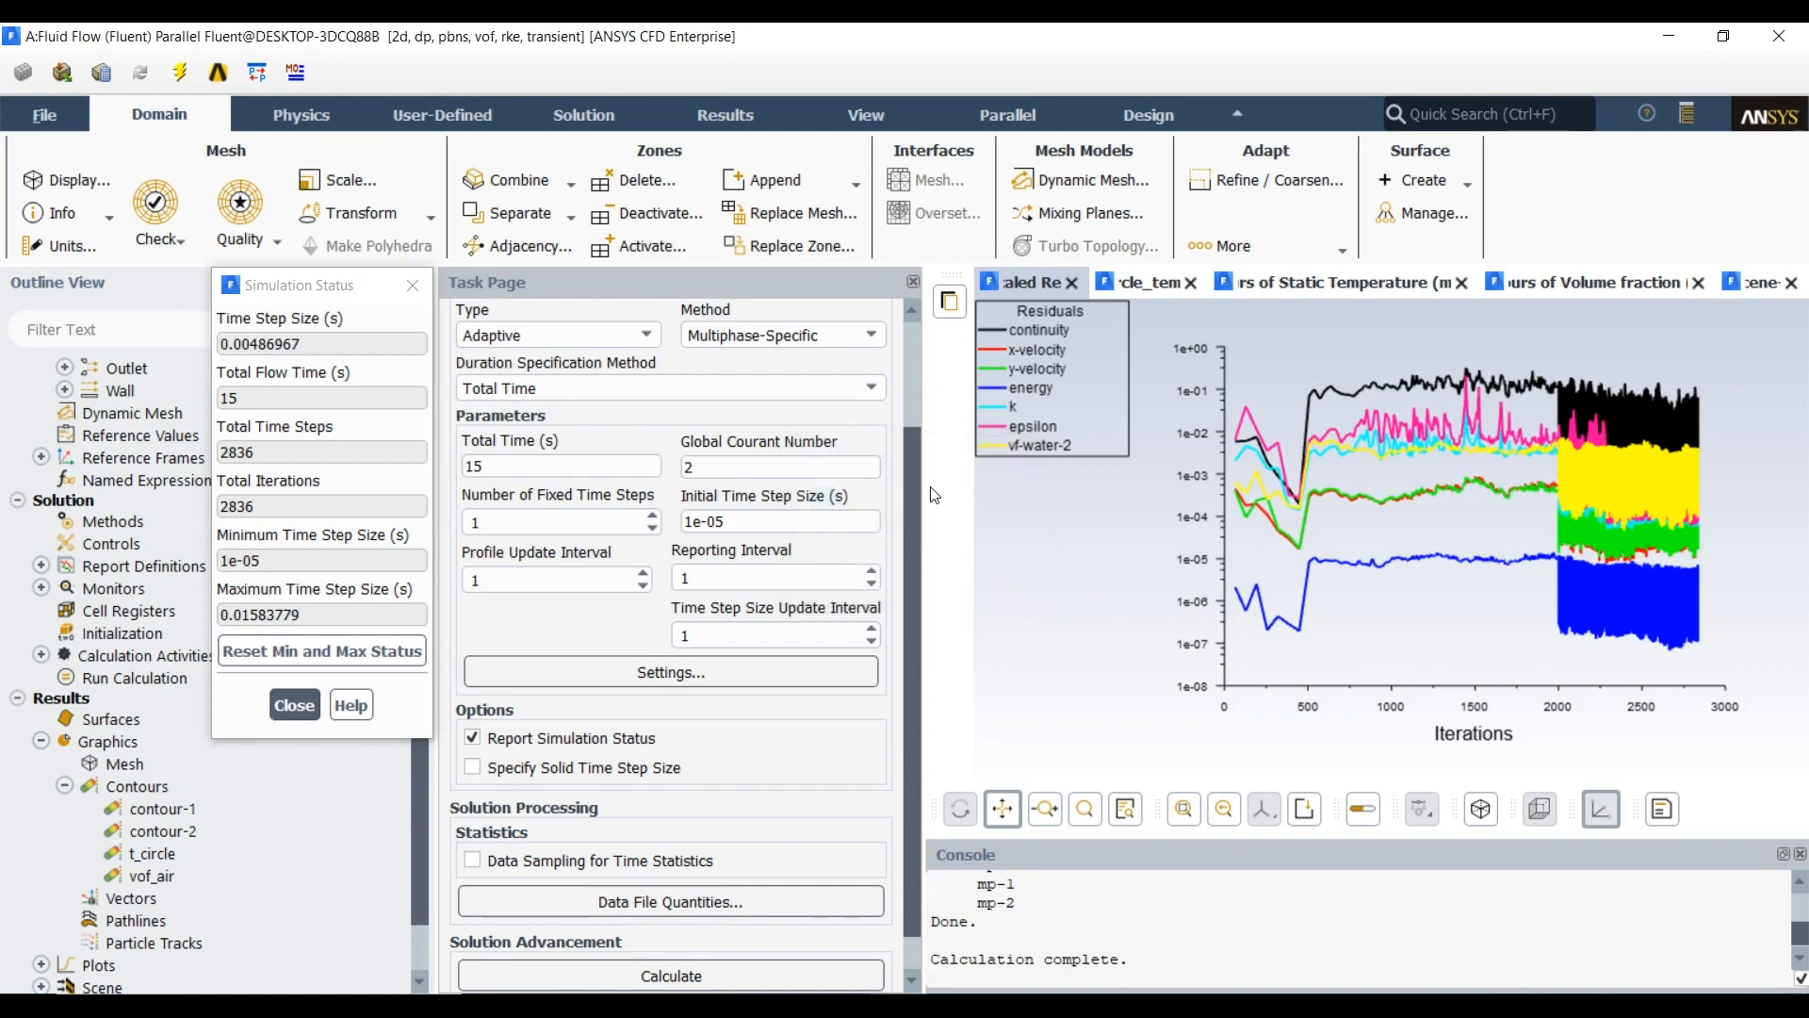
drag(923, 486, 802, 491)
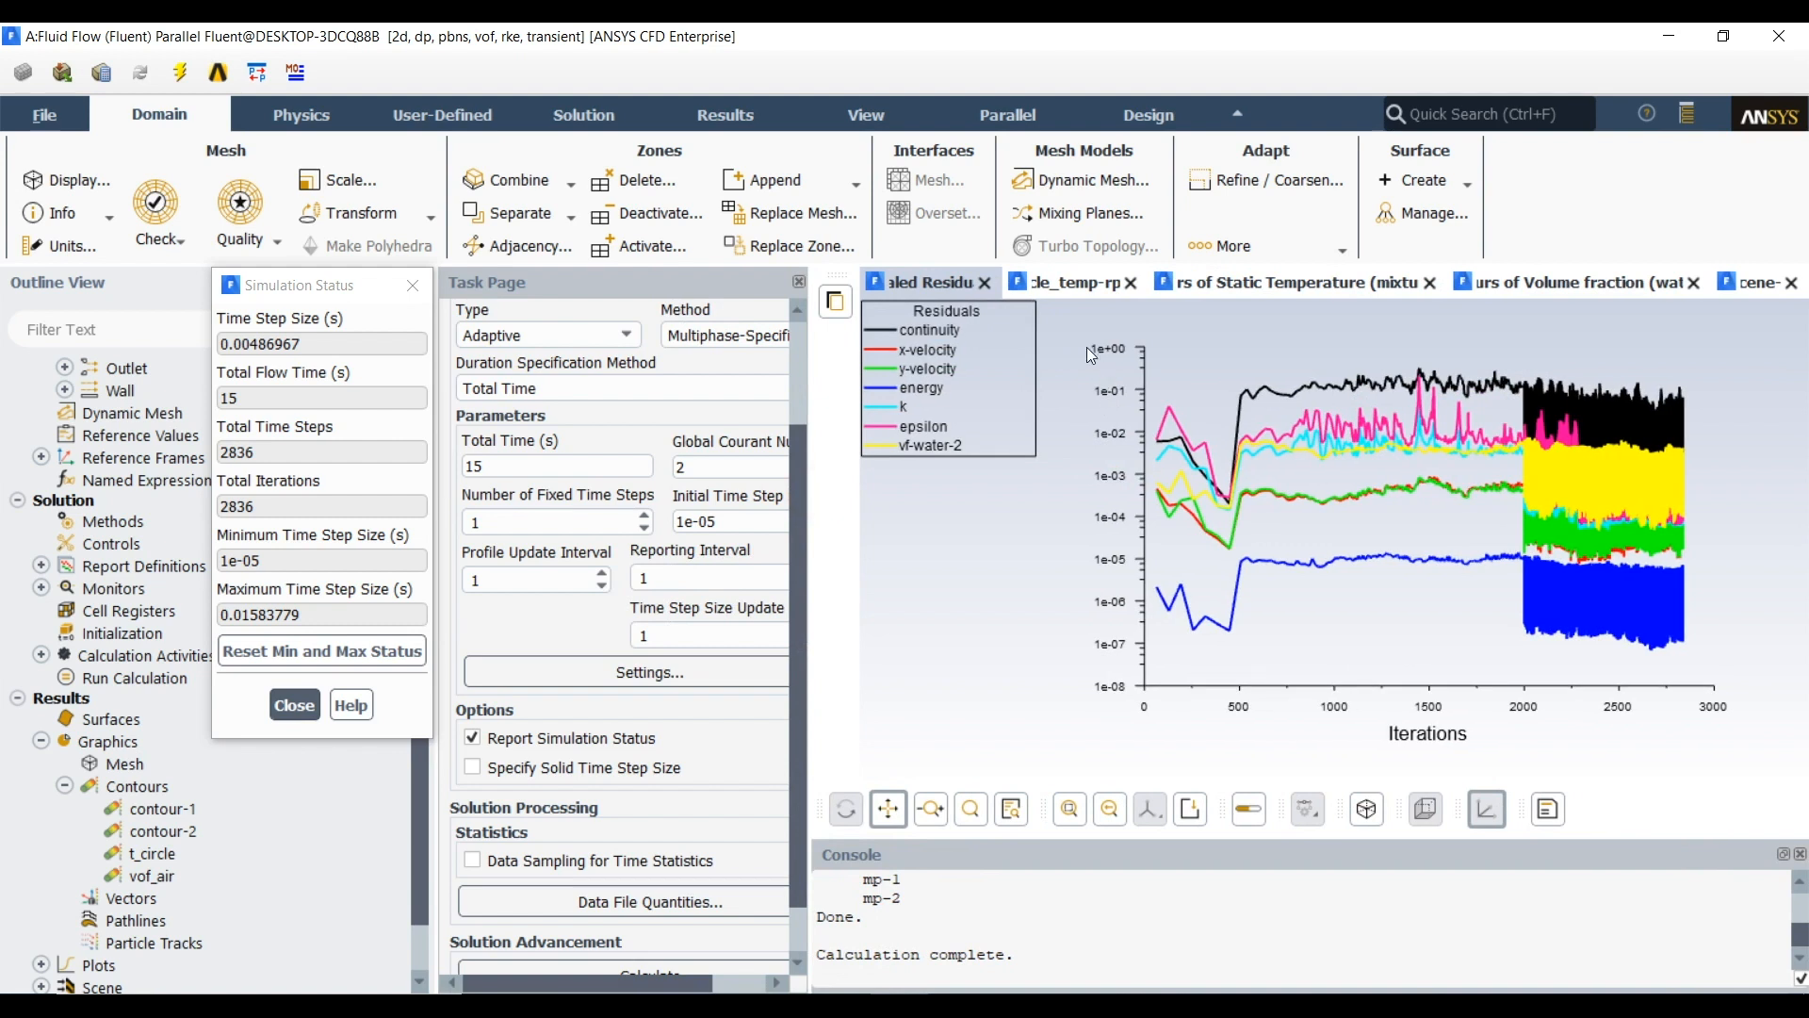
click(1057, 286)
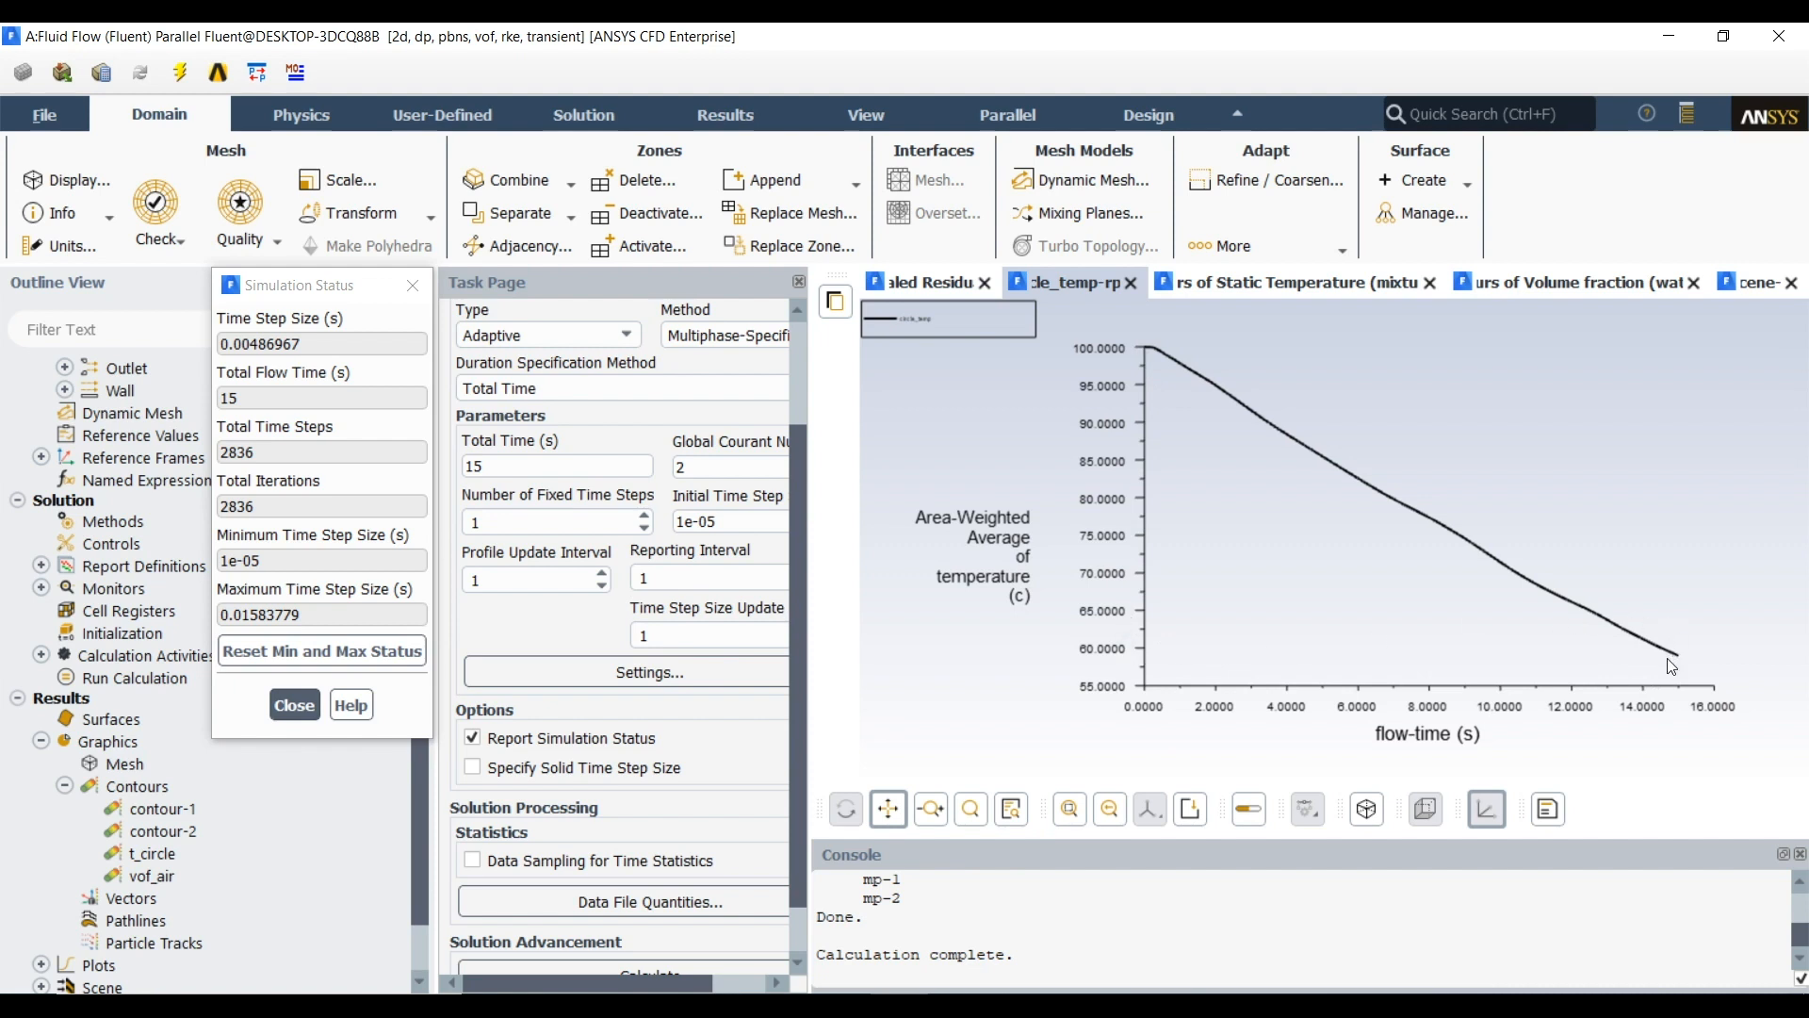
click(1247, 287)
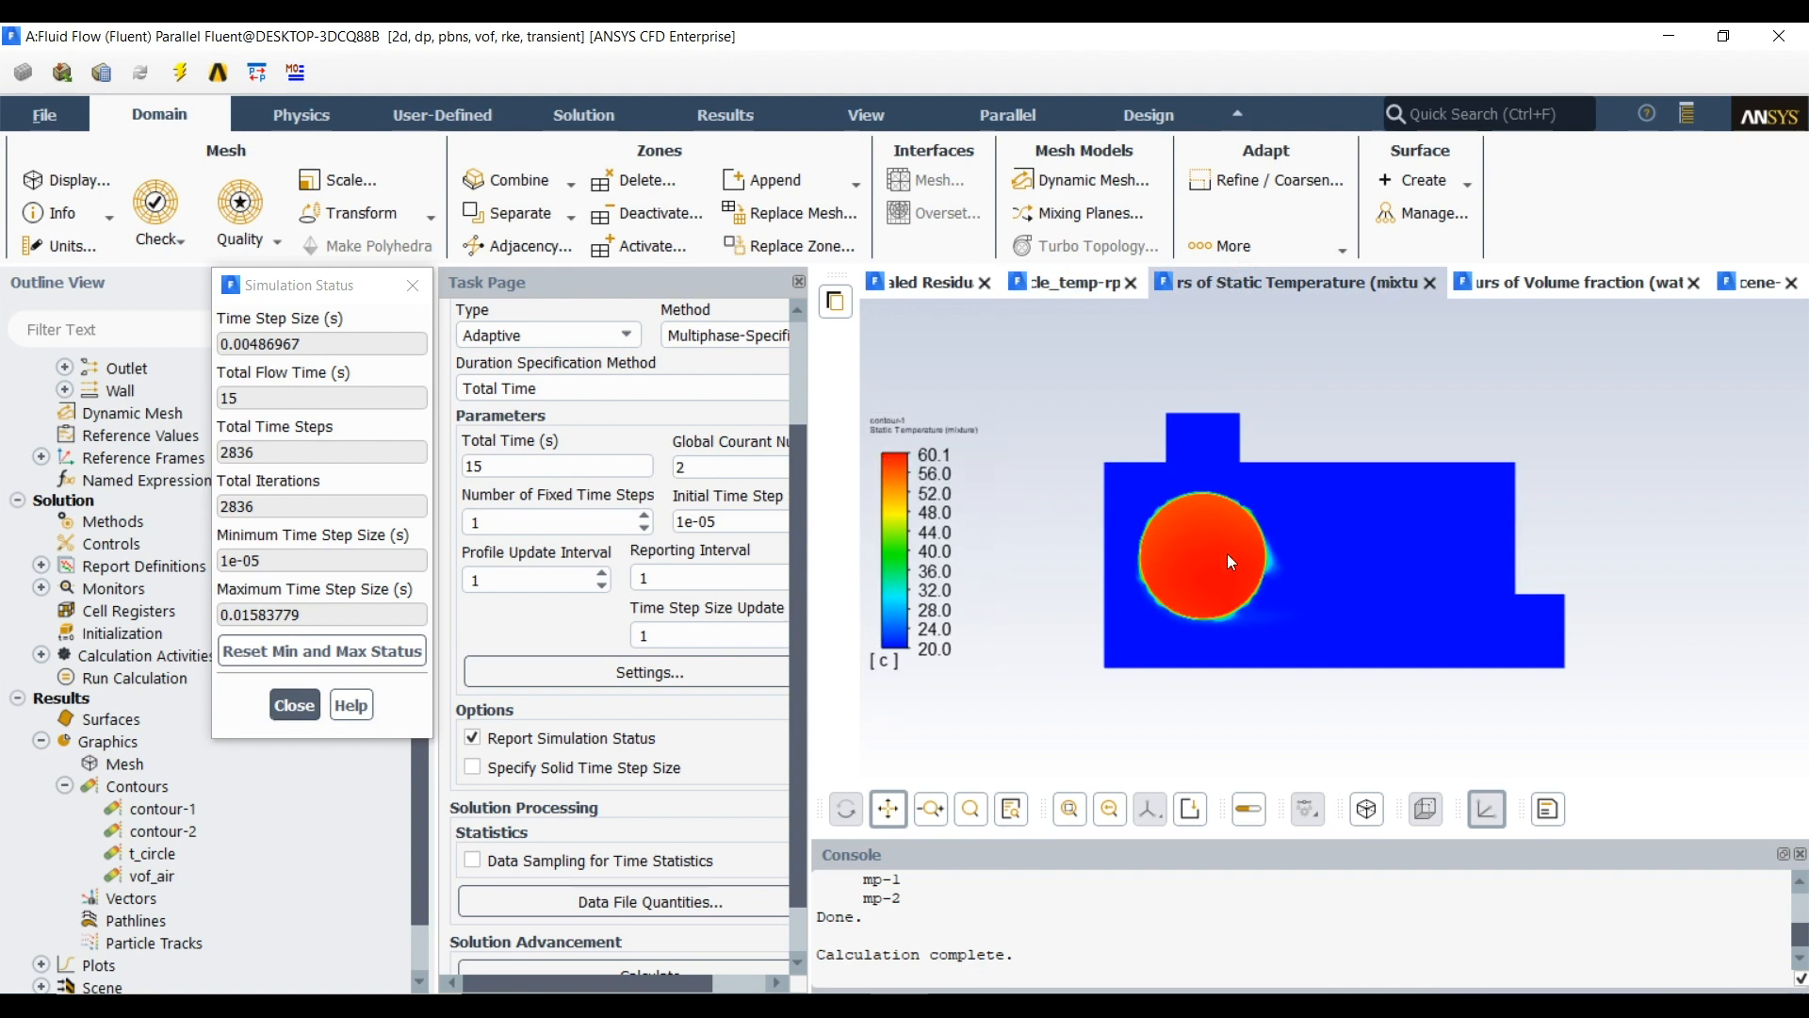
click(1520, 287)
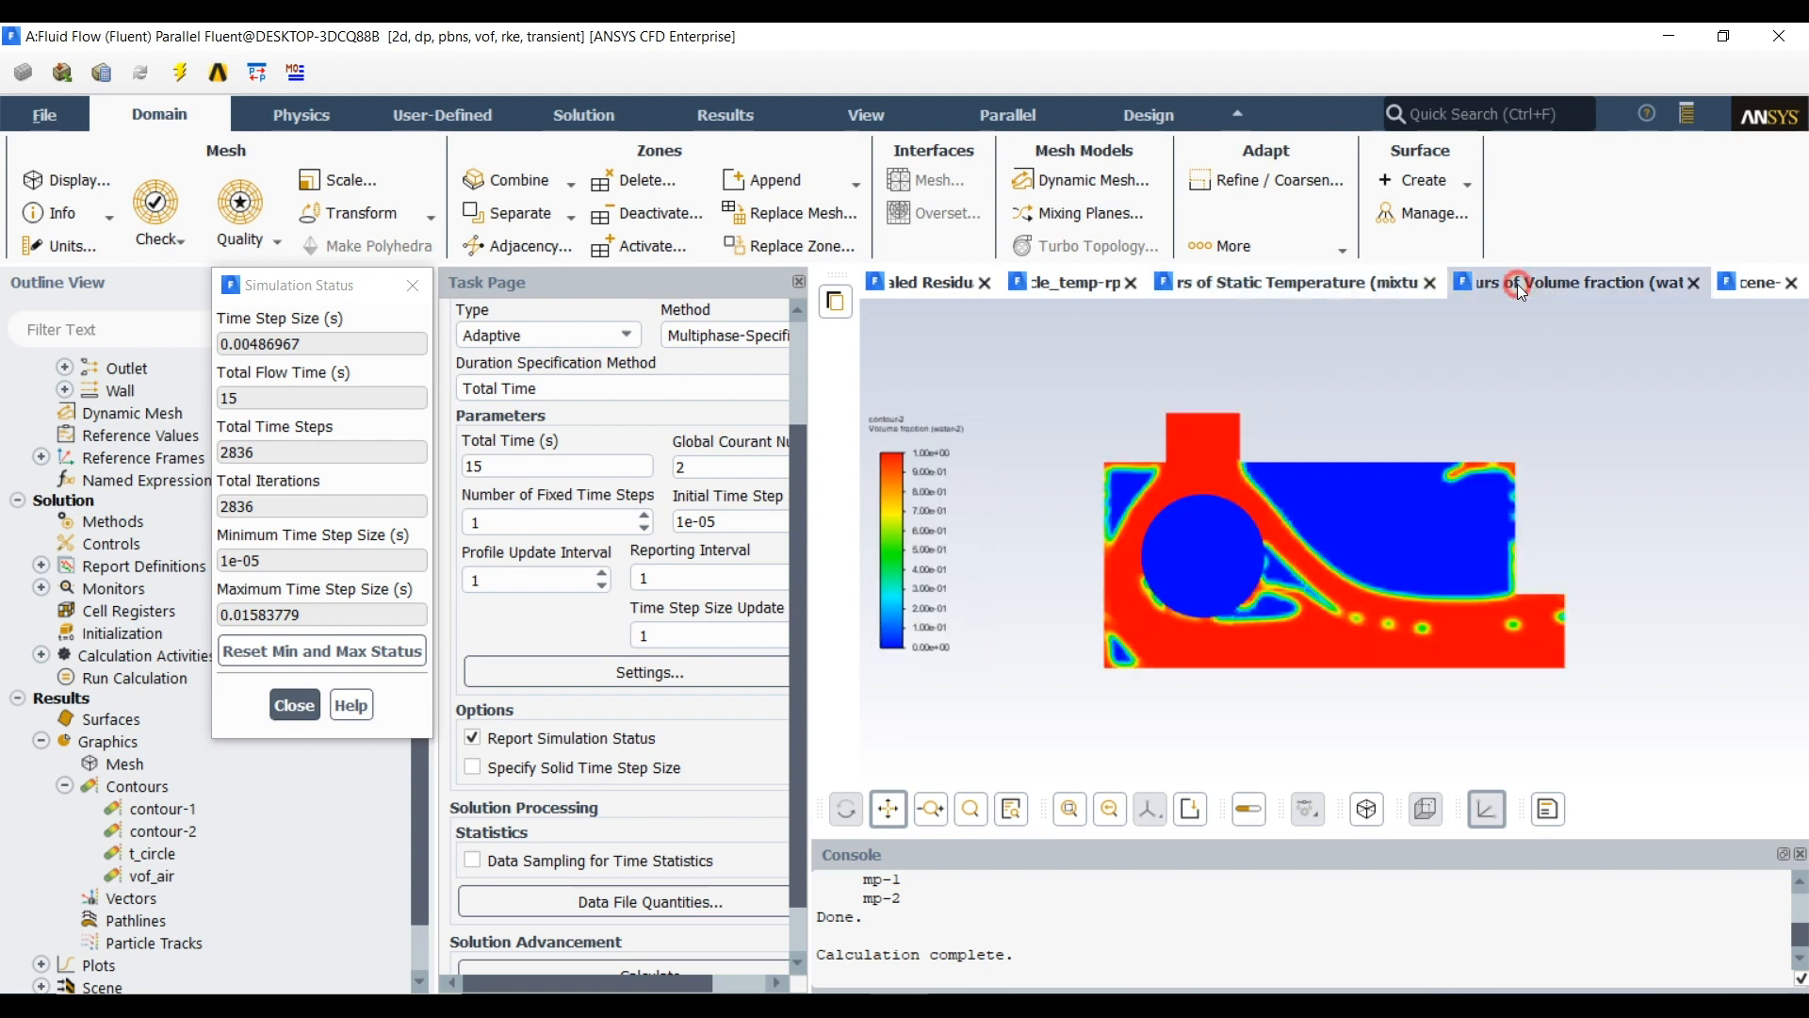
click(1755, 285)
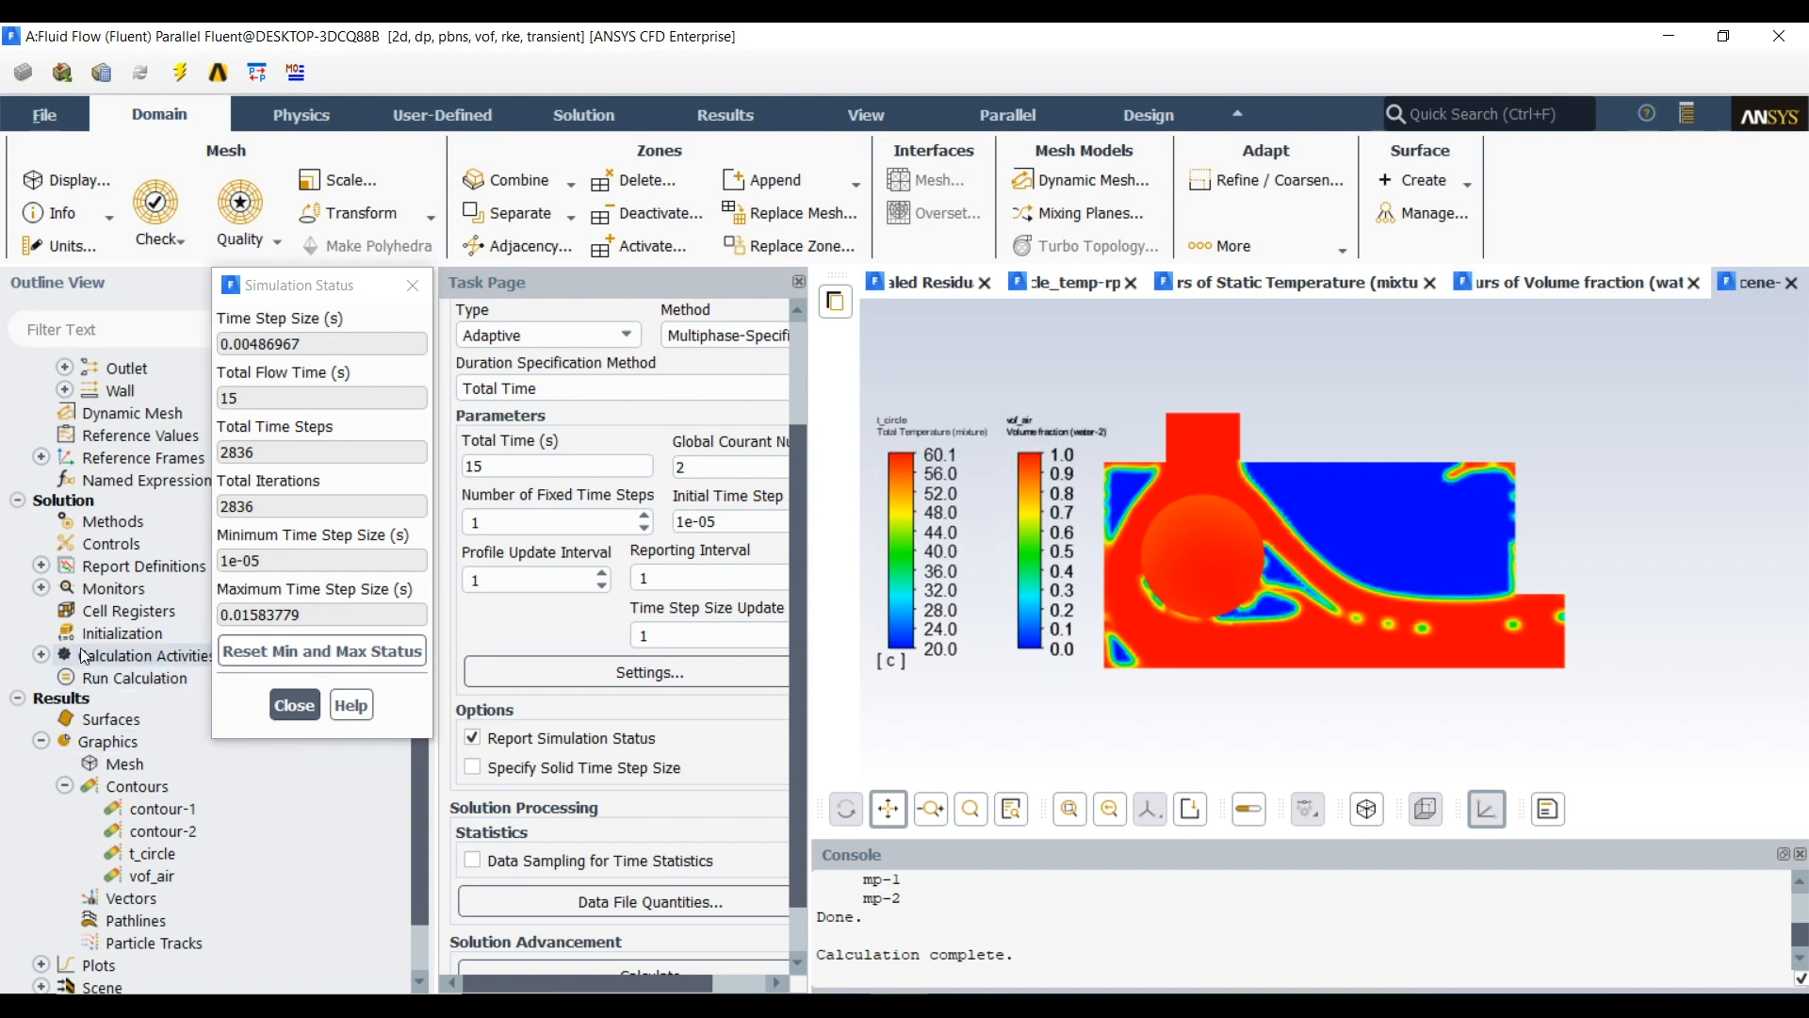
Close the simulation status window and open Solution Animation Playback with the animation-3 sequence selected
click(41, 655)
click(64, 722)
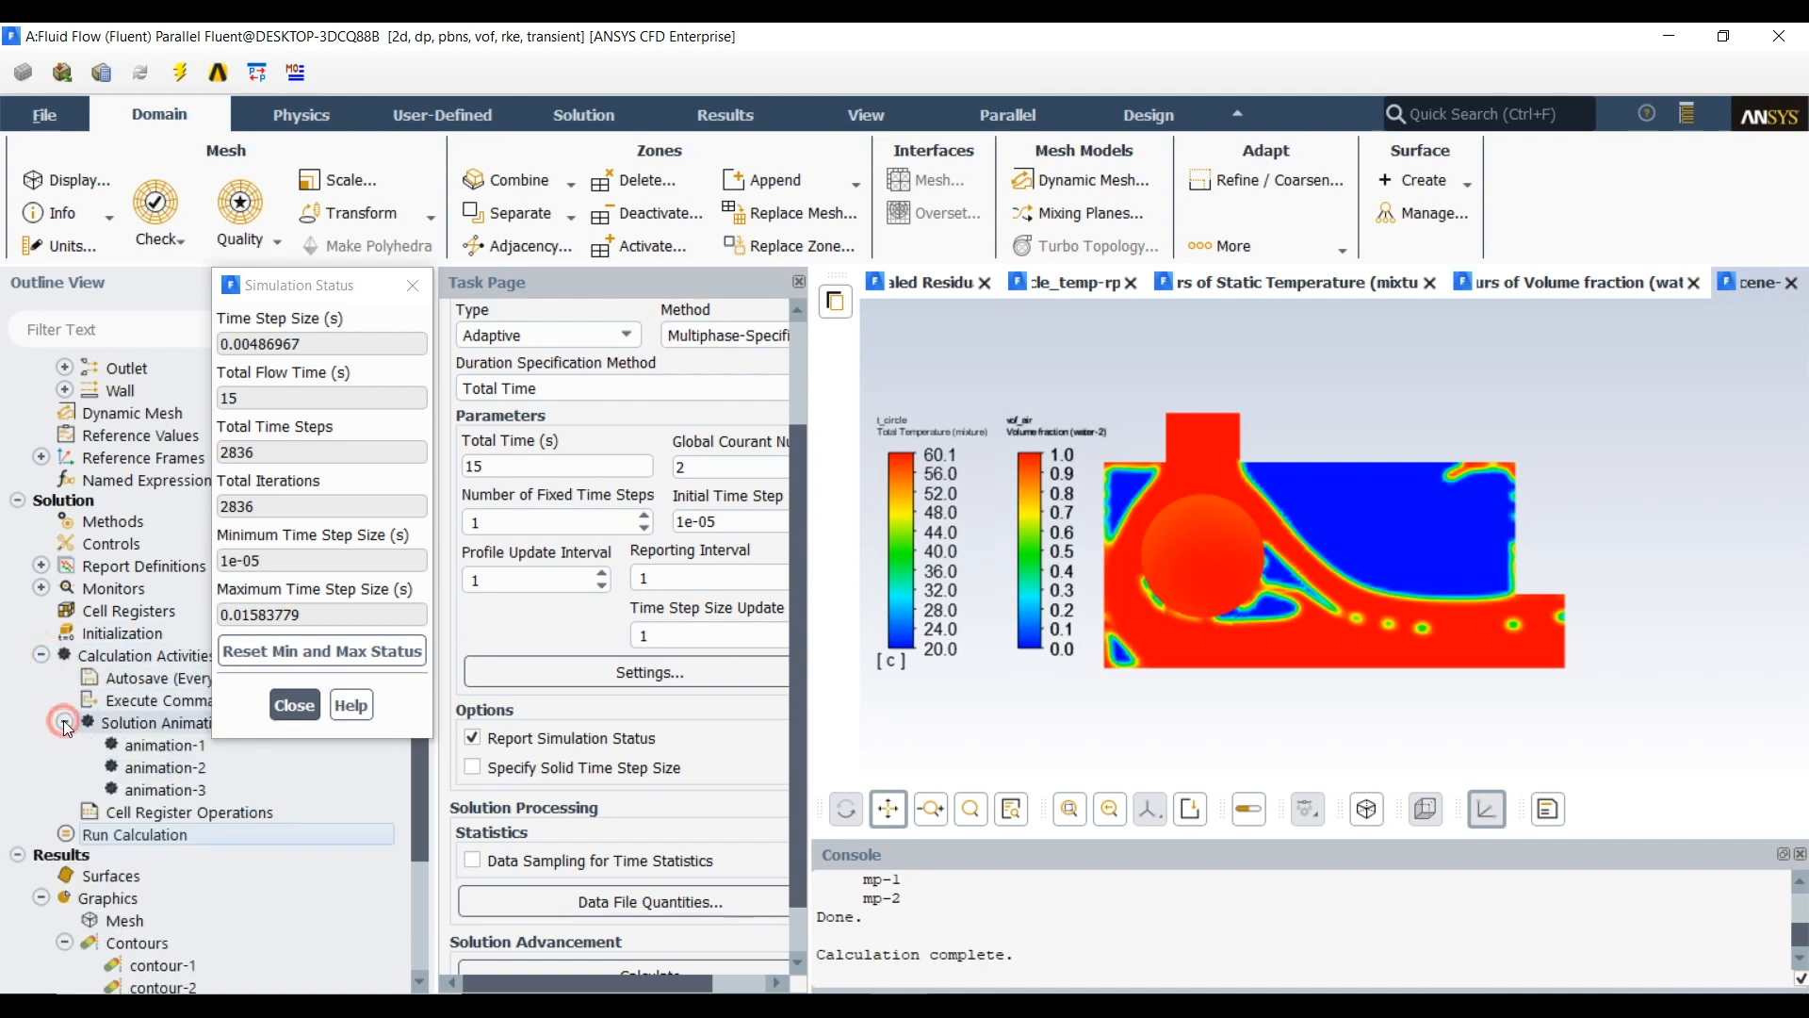
scroll(260, 851, down, 4)
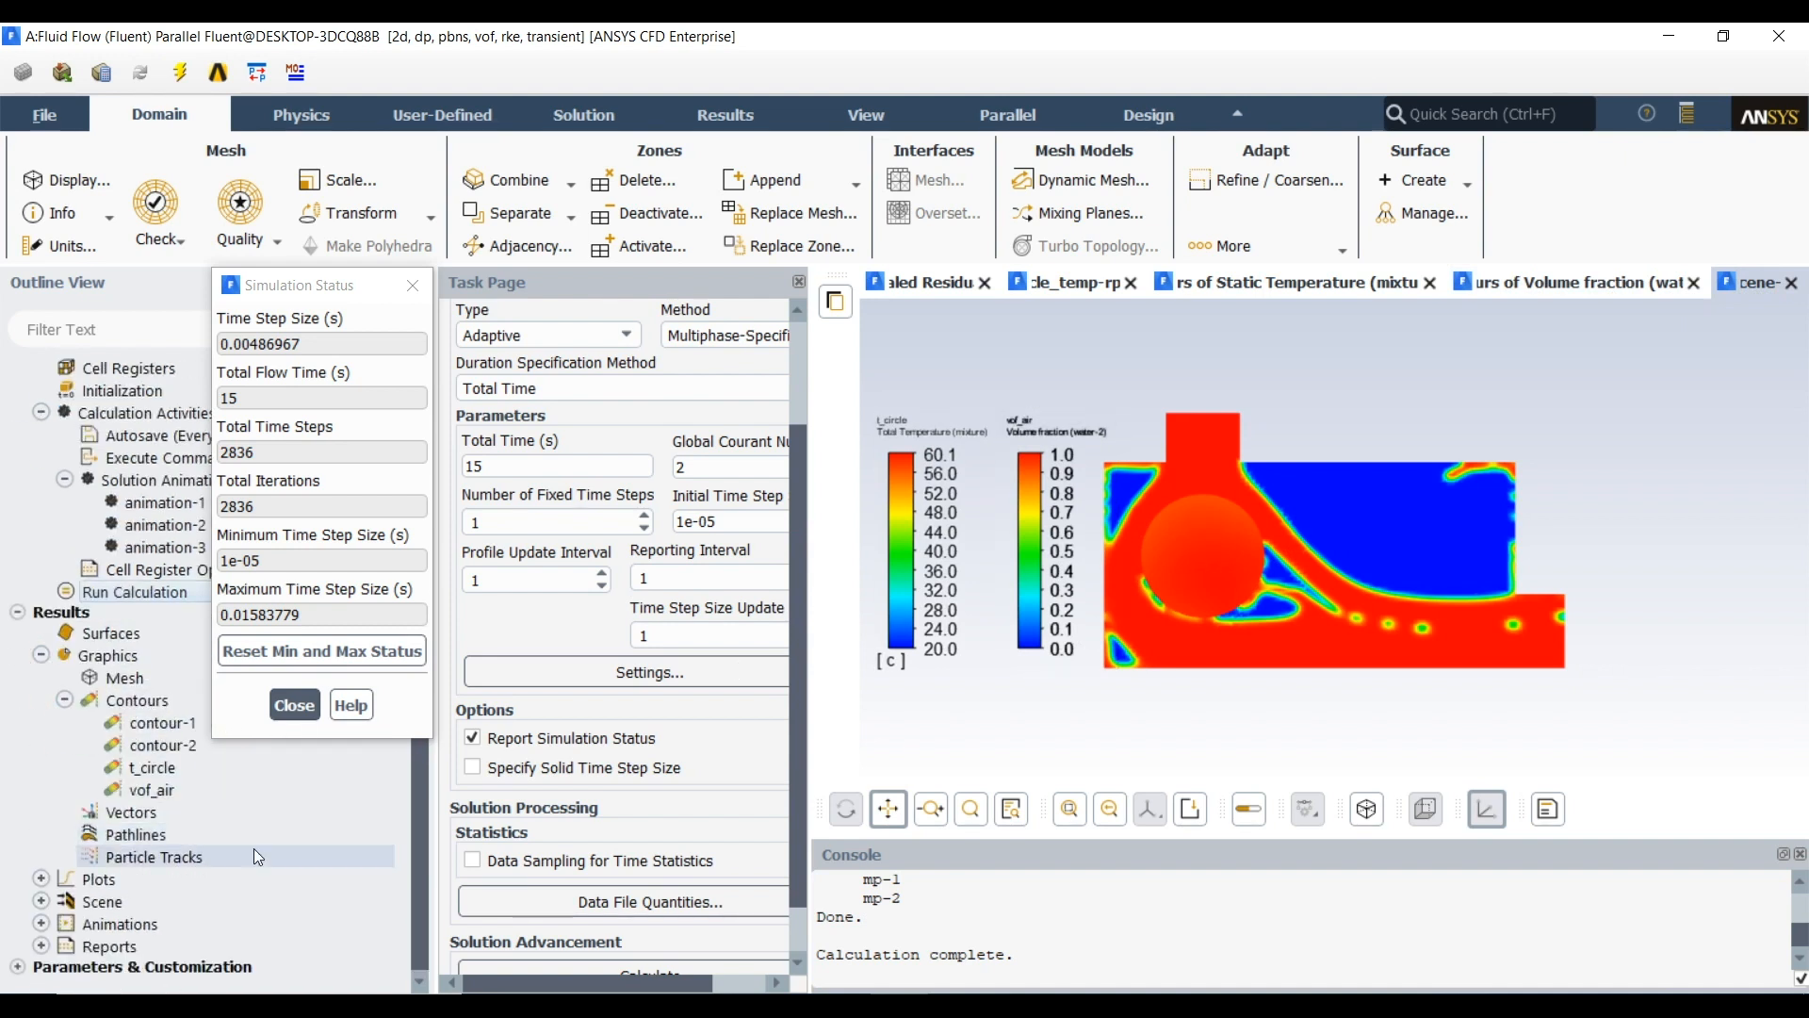
click(41, 924)
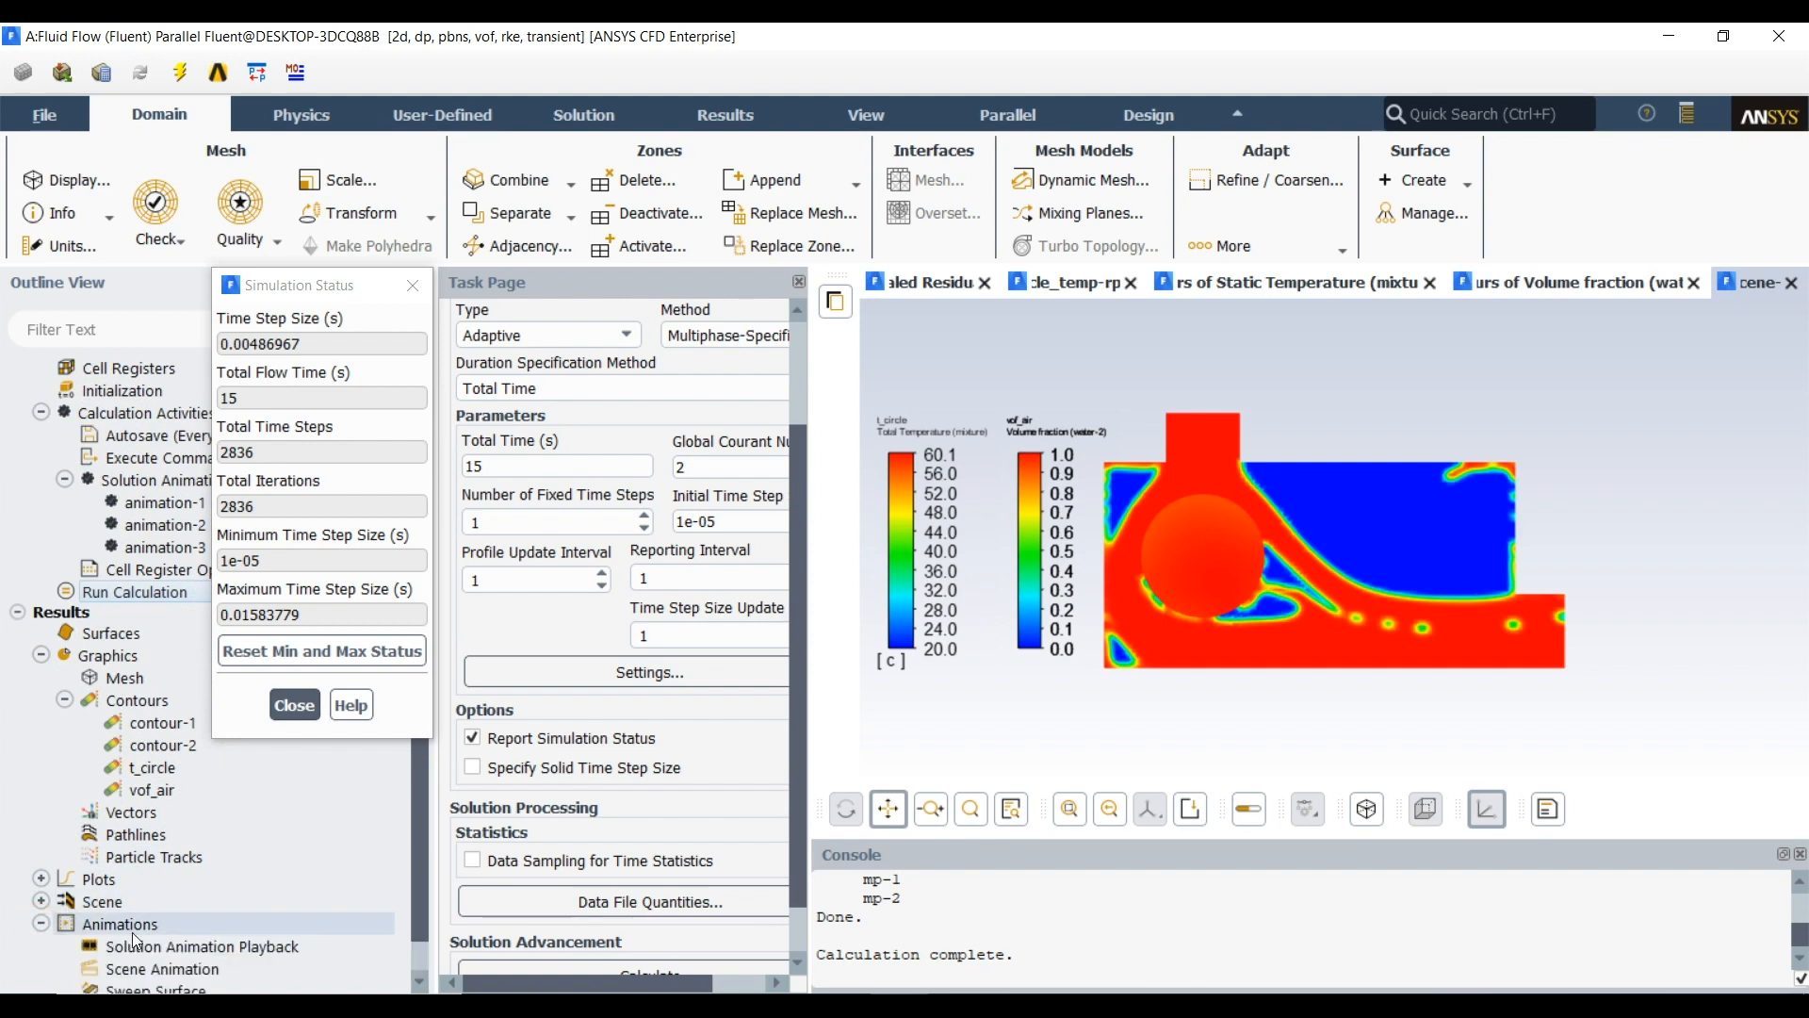
click(295, 703)
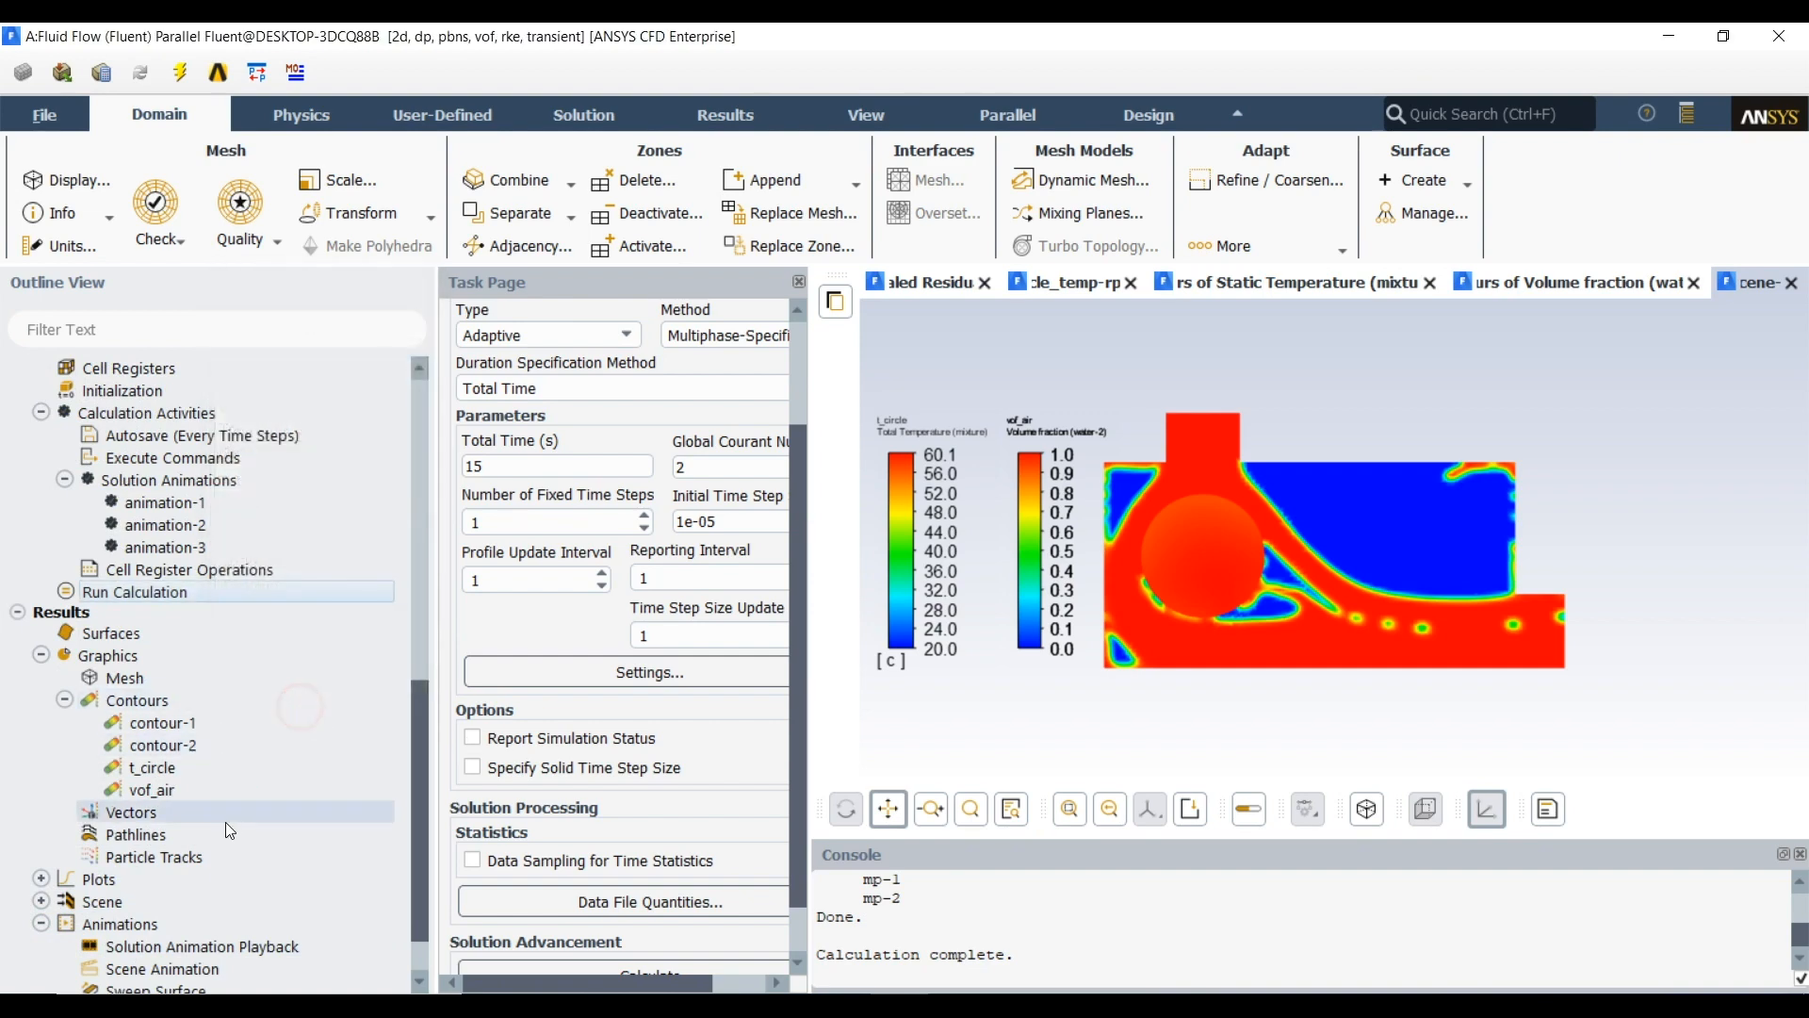
scroll(226, 838, down, 1)
double_click(208, 880)
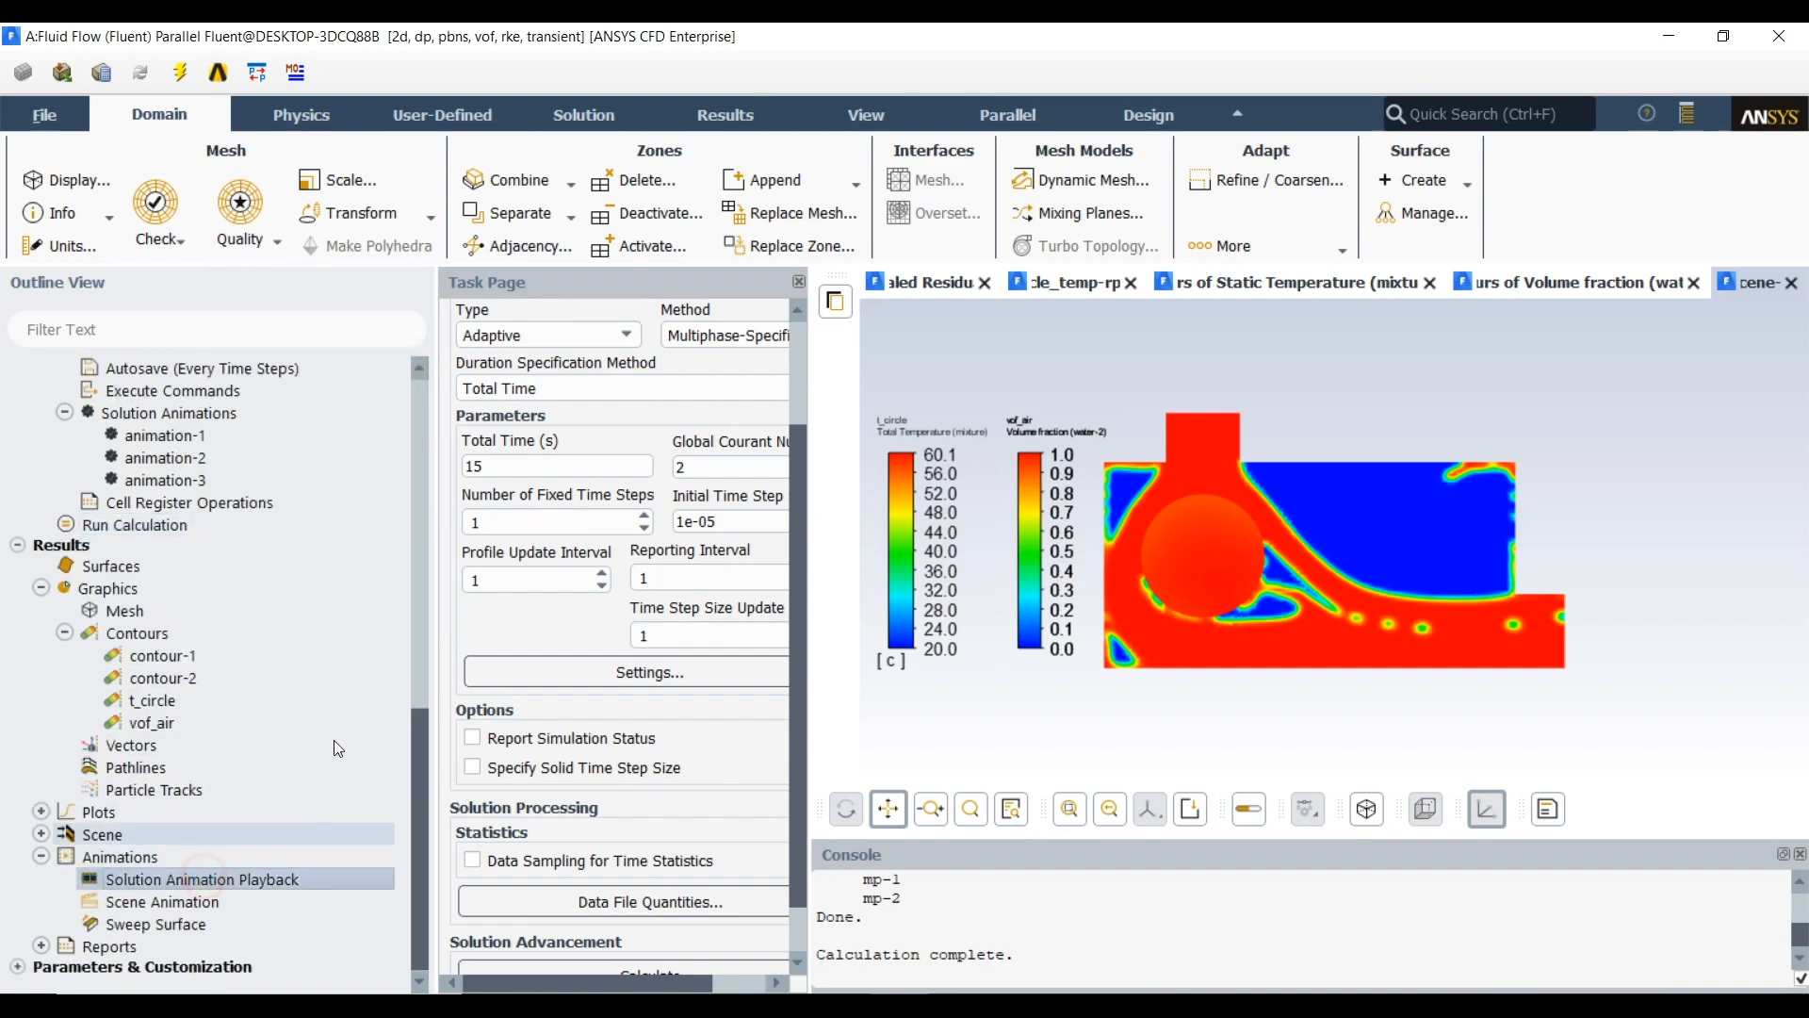
drag(785, 556, 464, 391)
click(519, 501)
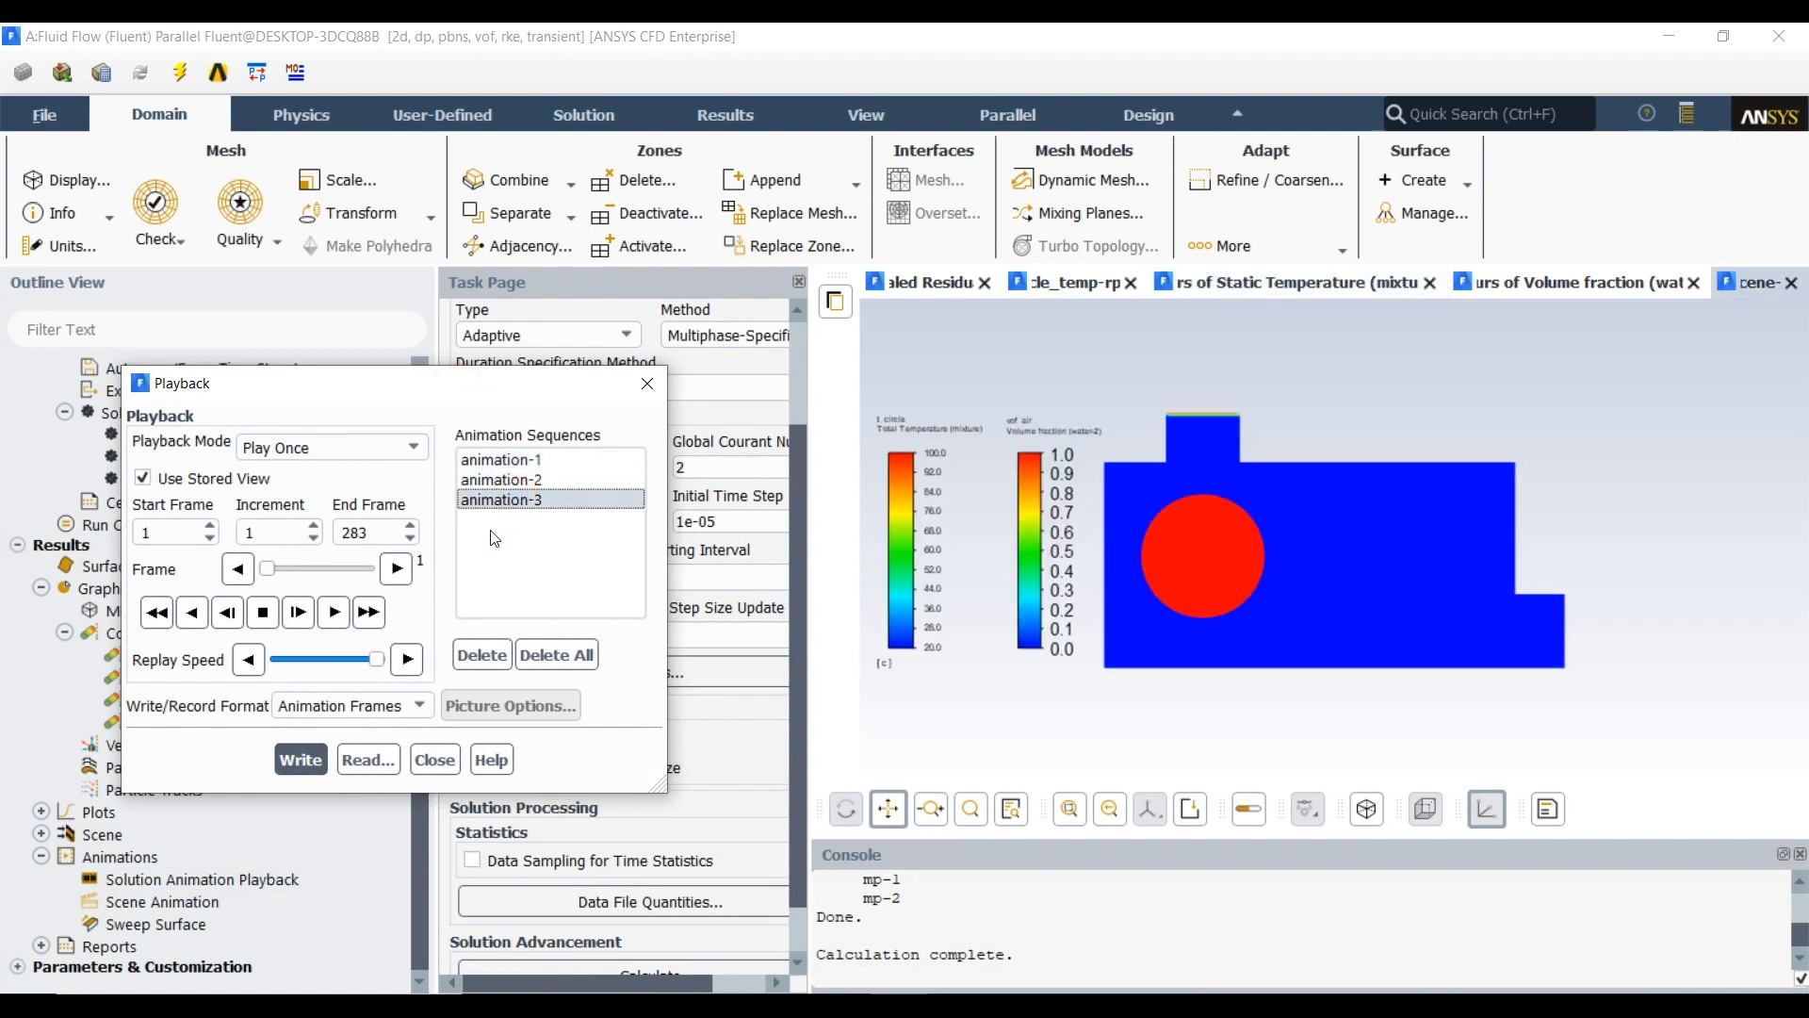
Turn off the stored view for the playback and enlarge the scene in the graphics area
click(245, 489)
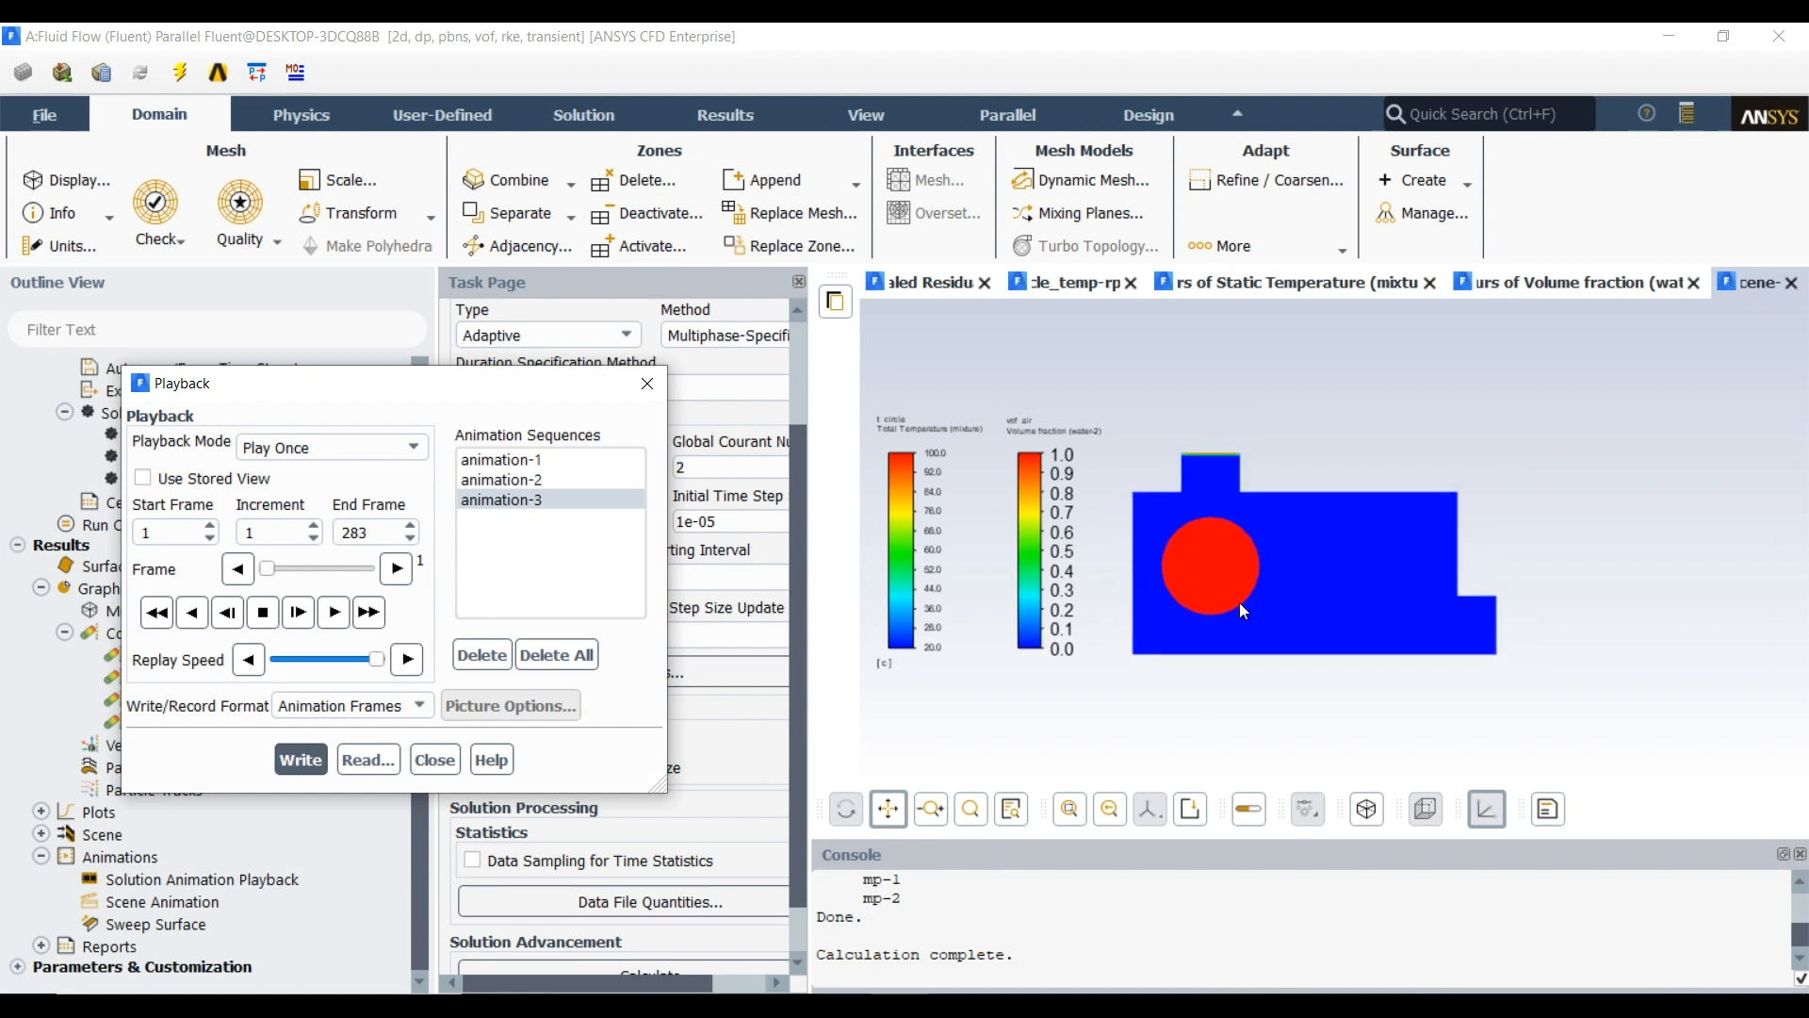
scroll(1231, 597, up, 1)
drag(1242, 587, 1371, 603)
scroll(1391, 602, up, 1)
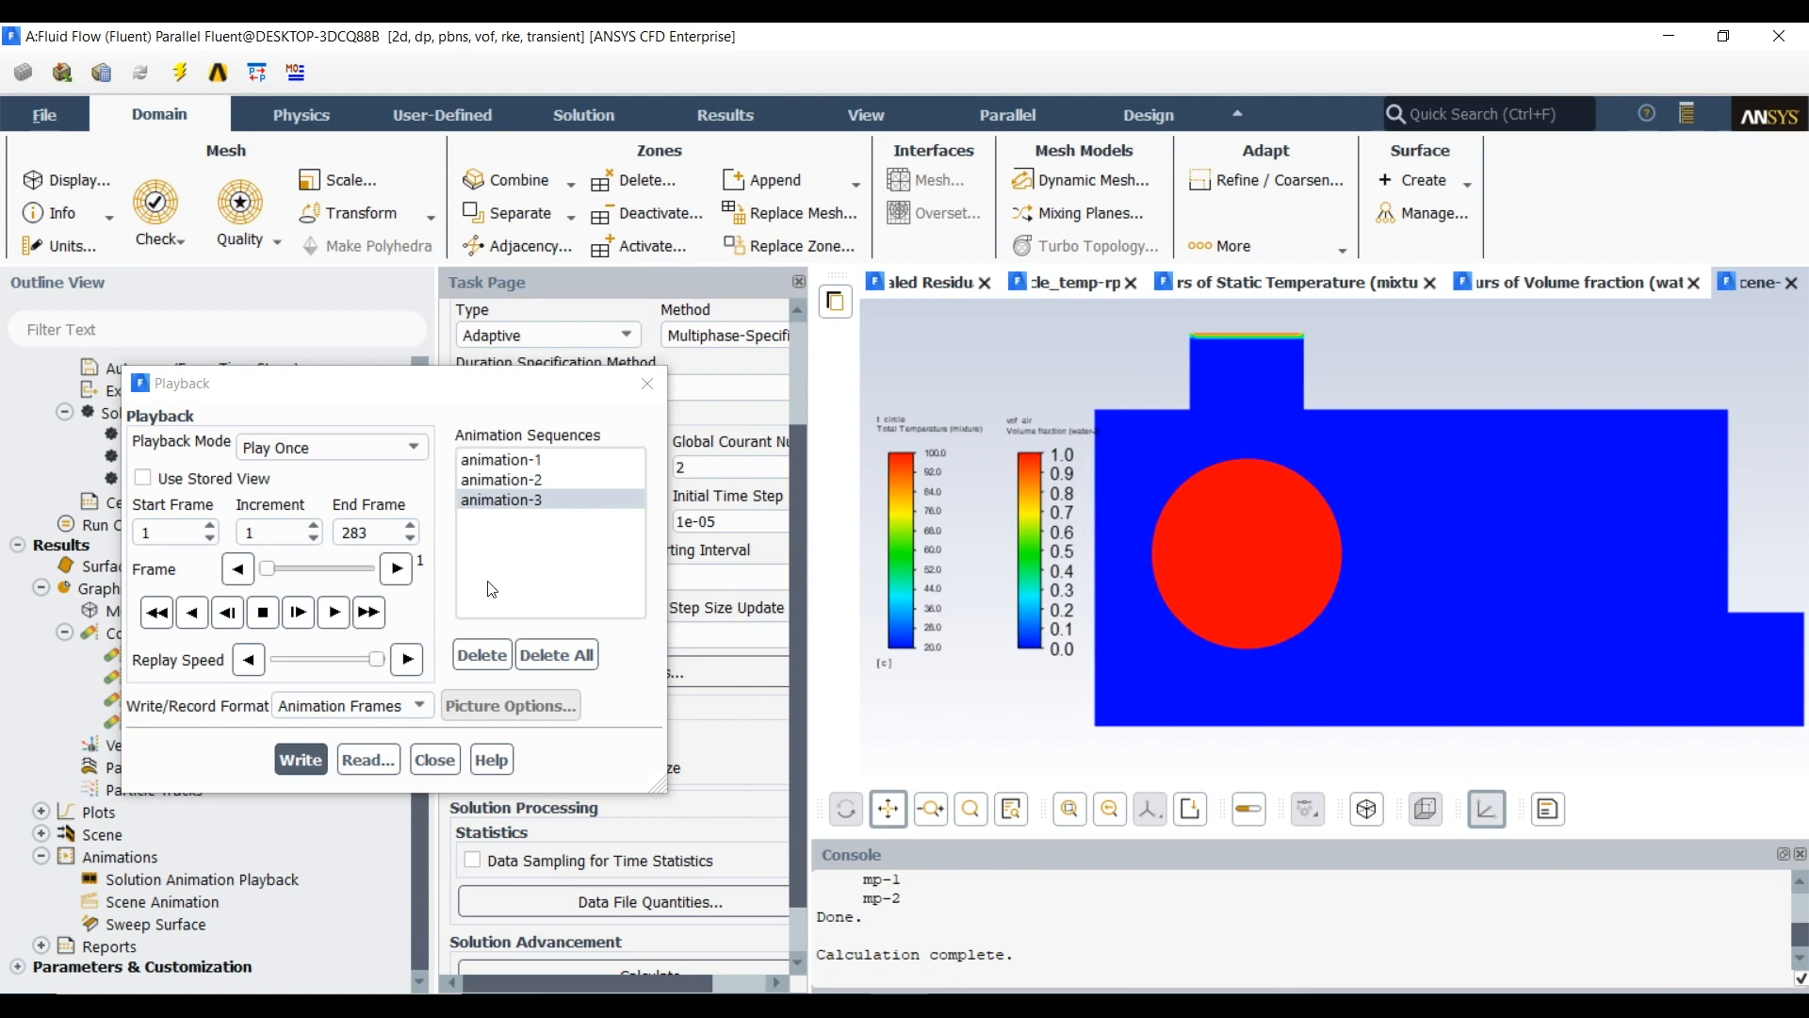
Play animation-3 through to its last frame with the playback dialog enlarged to show all controls, and close the playback
click(330, 621)
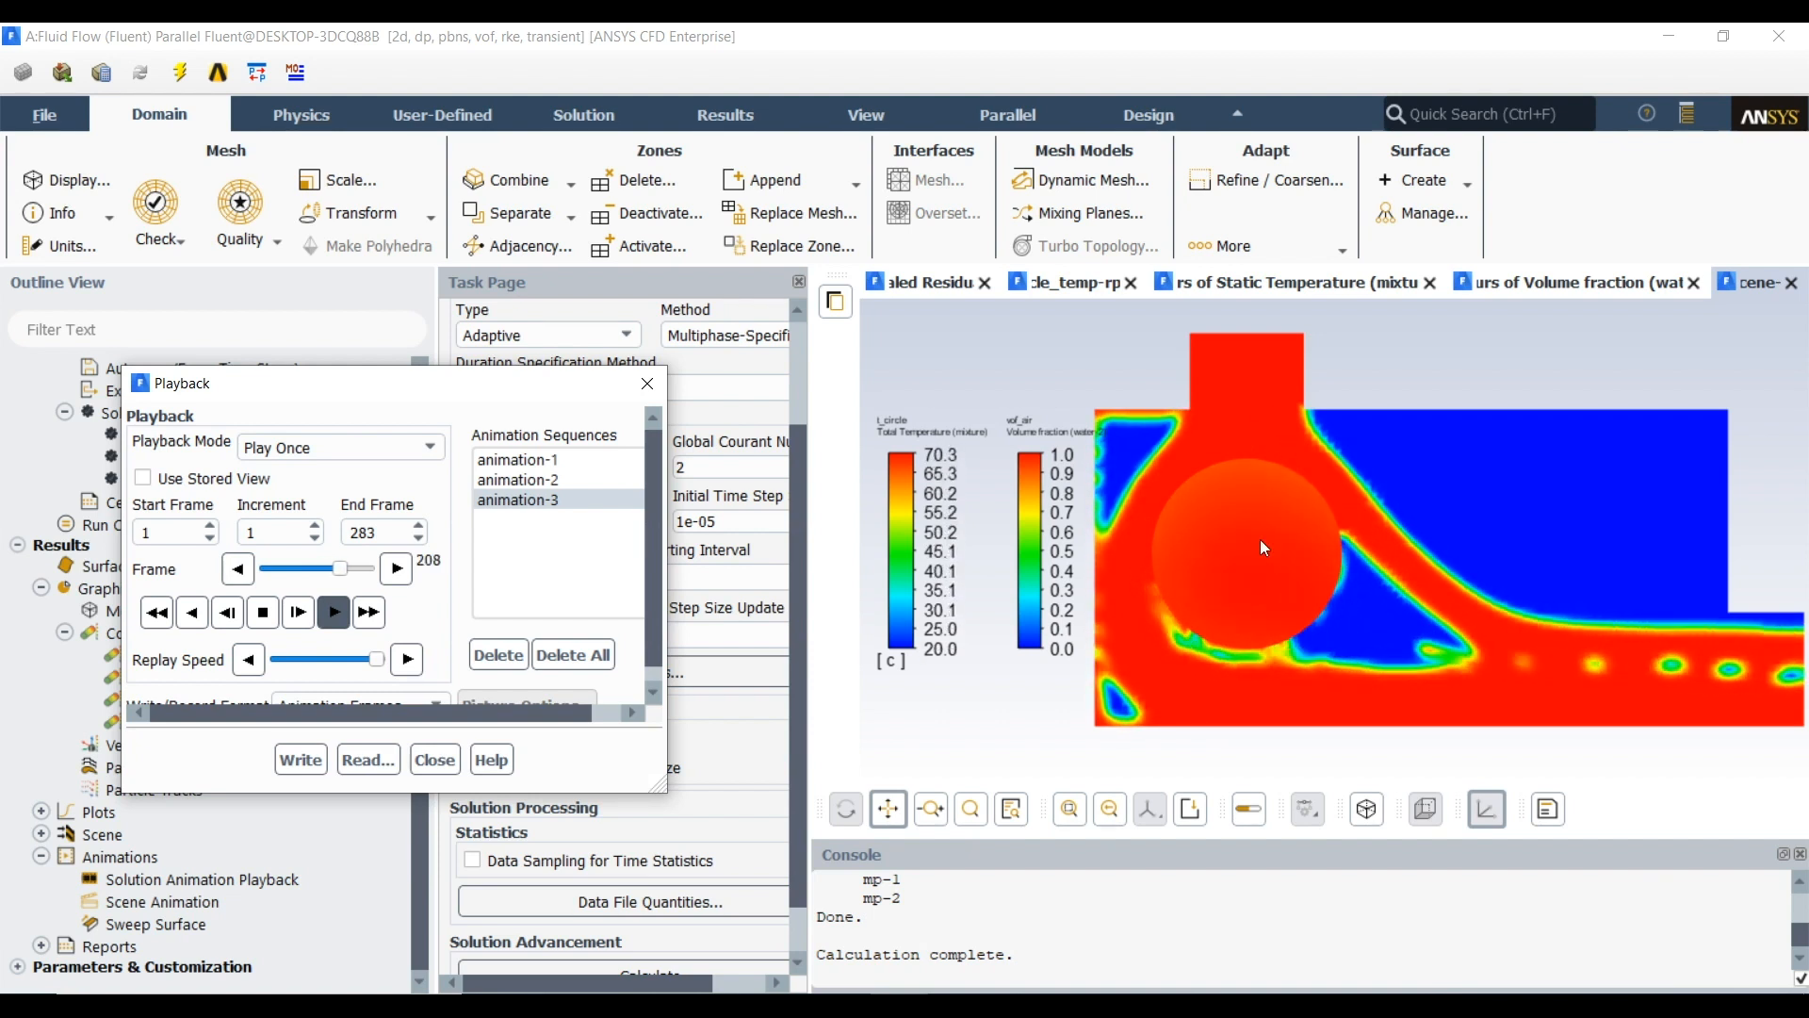
drag(657, 786, 737, 832)
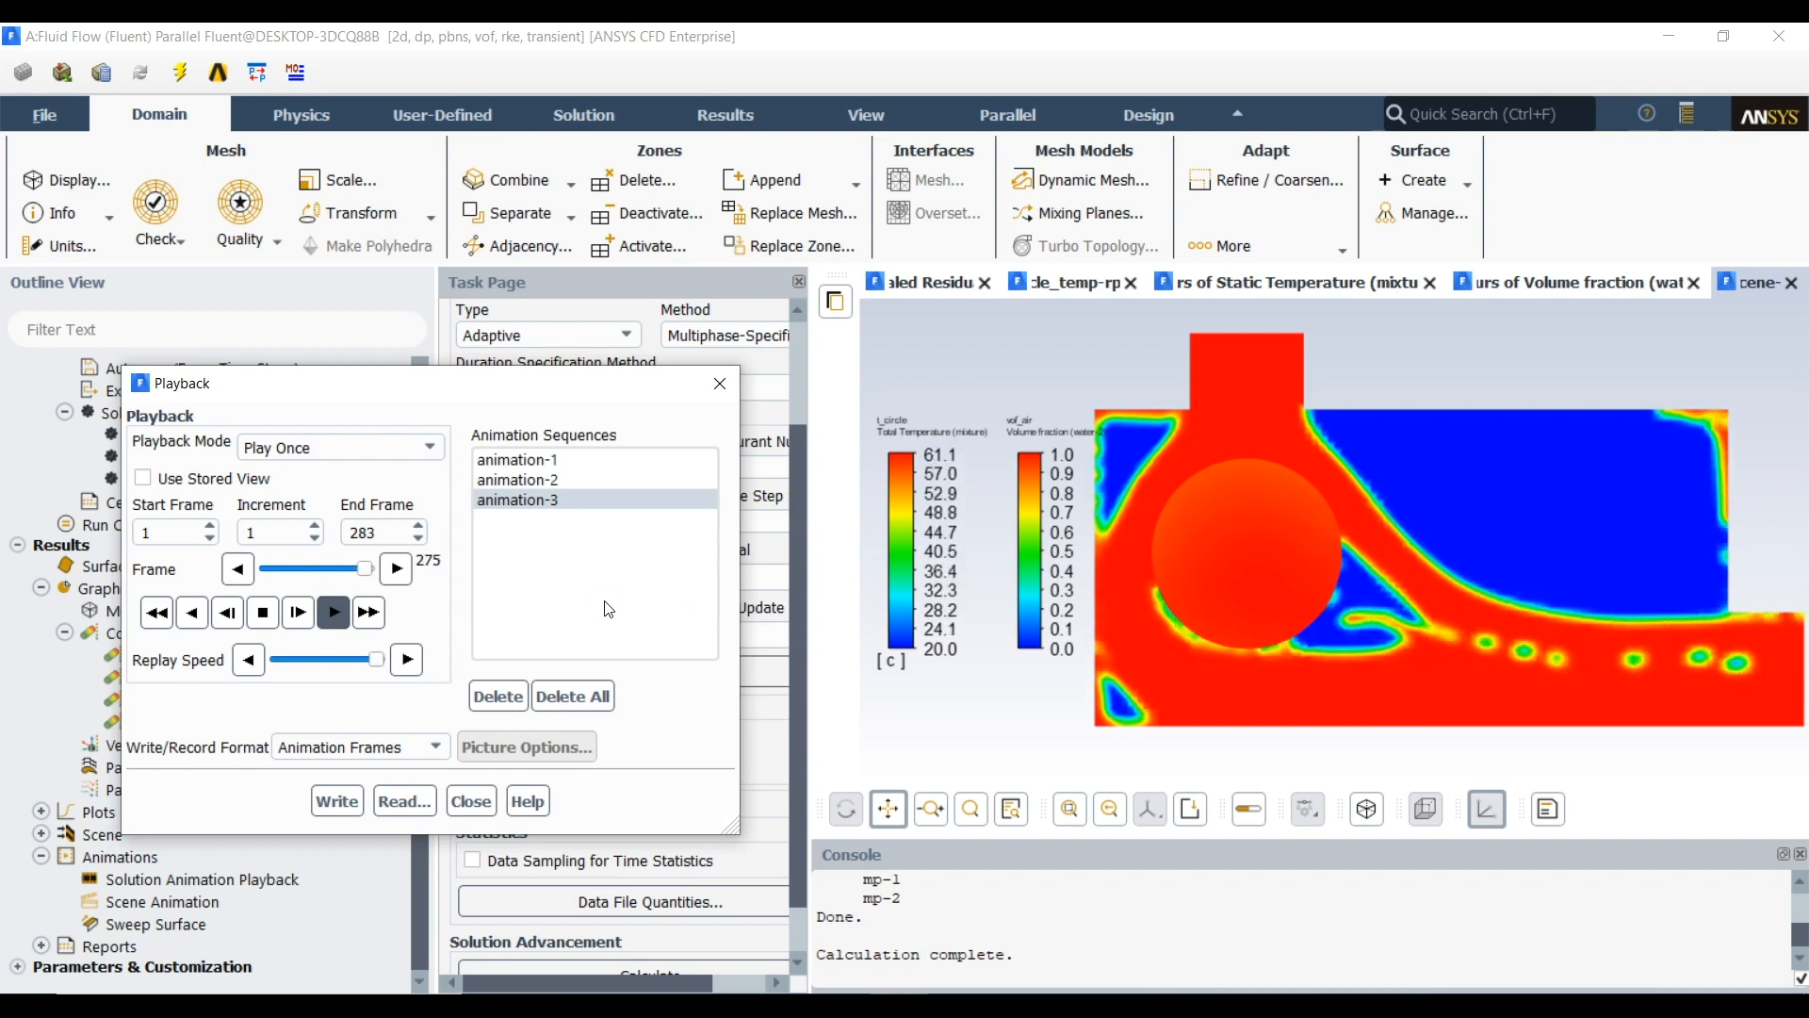
click(263, 613)
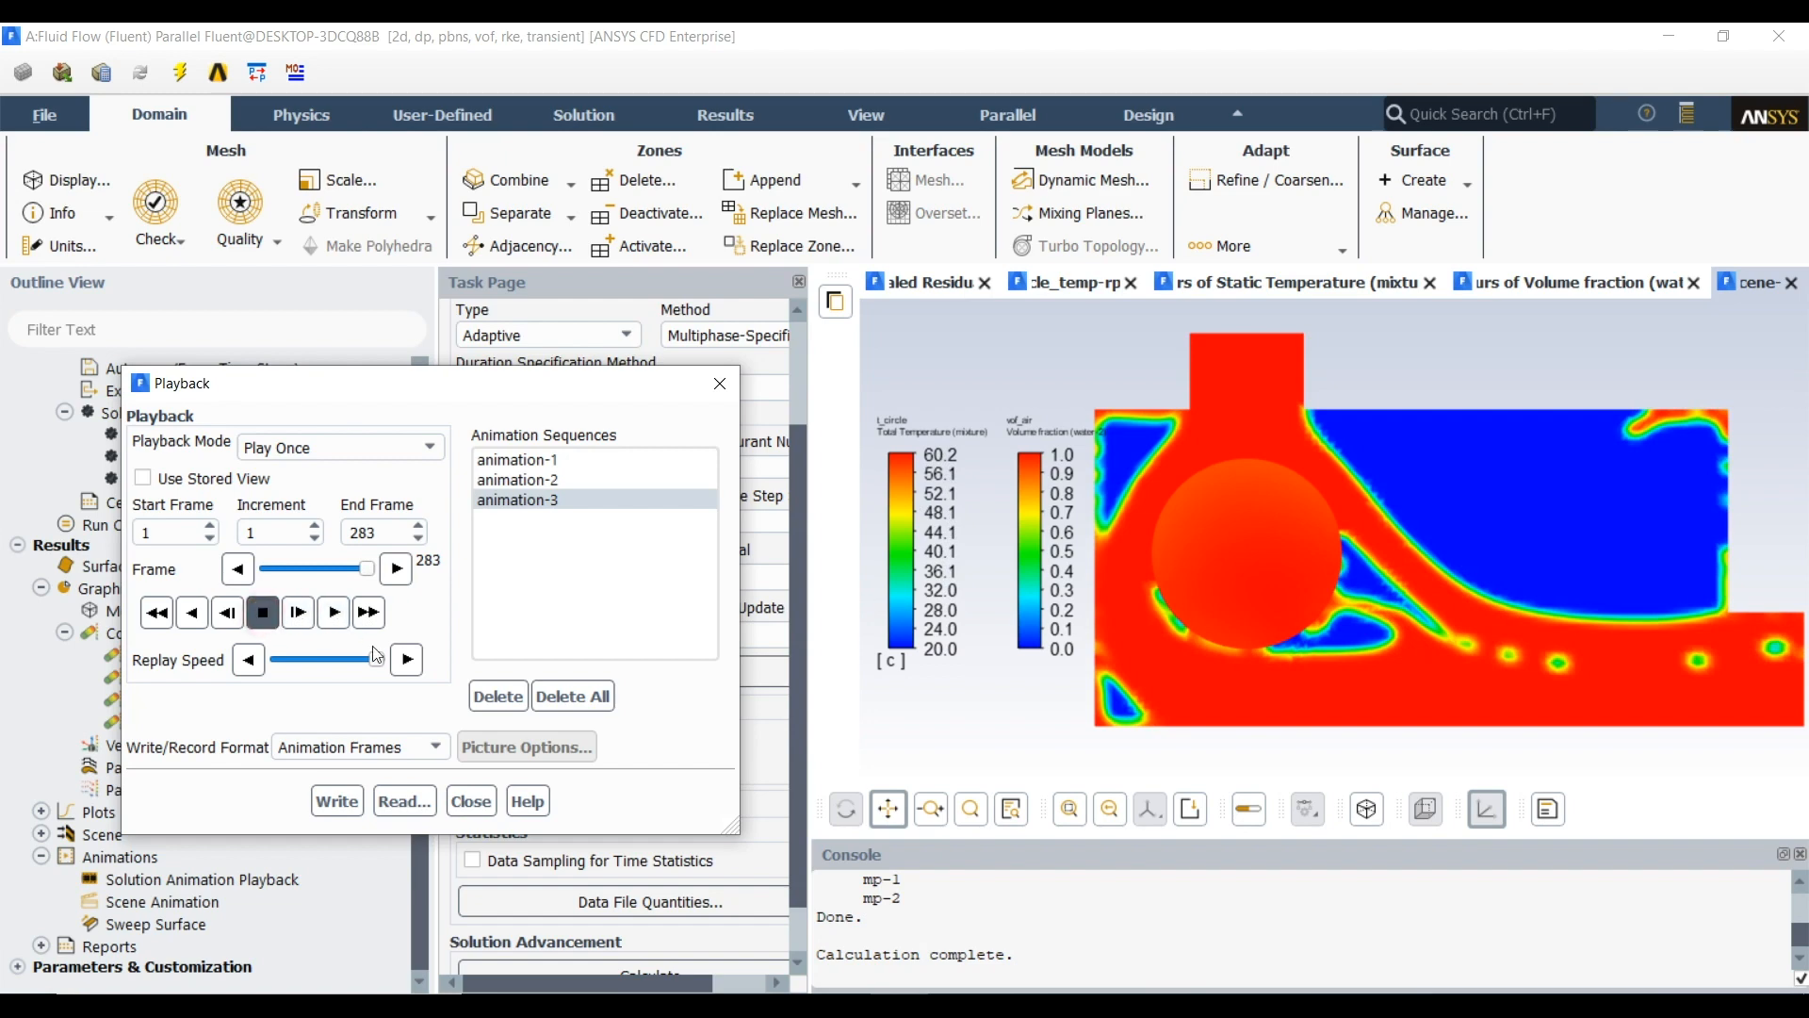
click(468, 803)
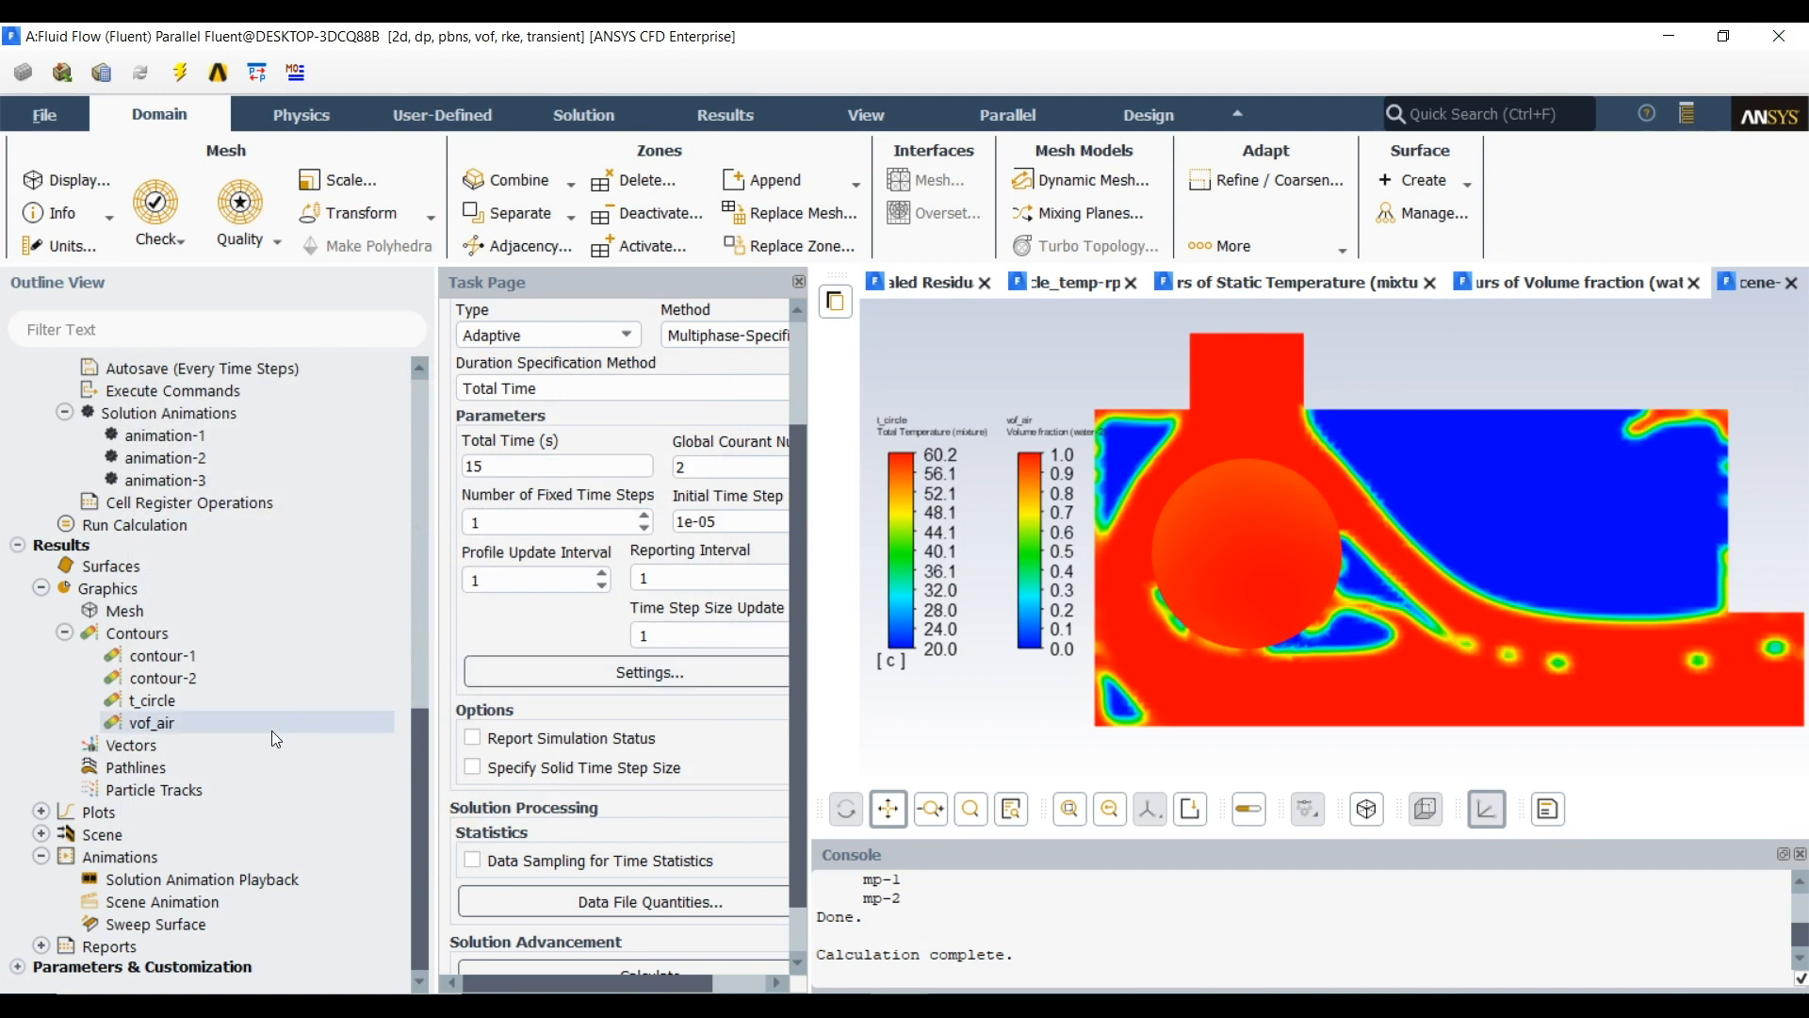
scroll(165, 547, up, 2)
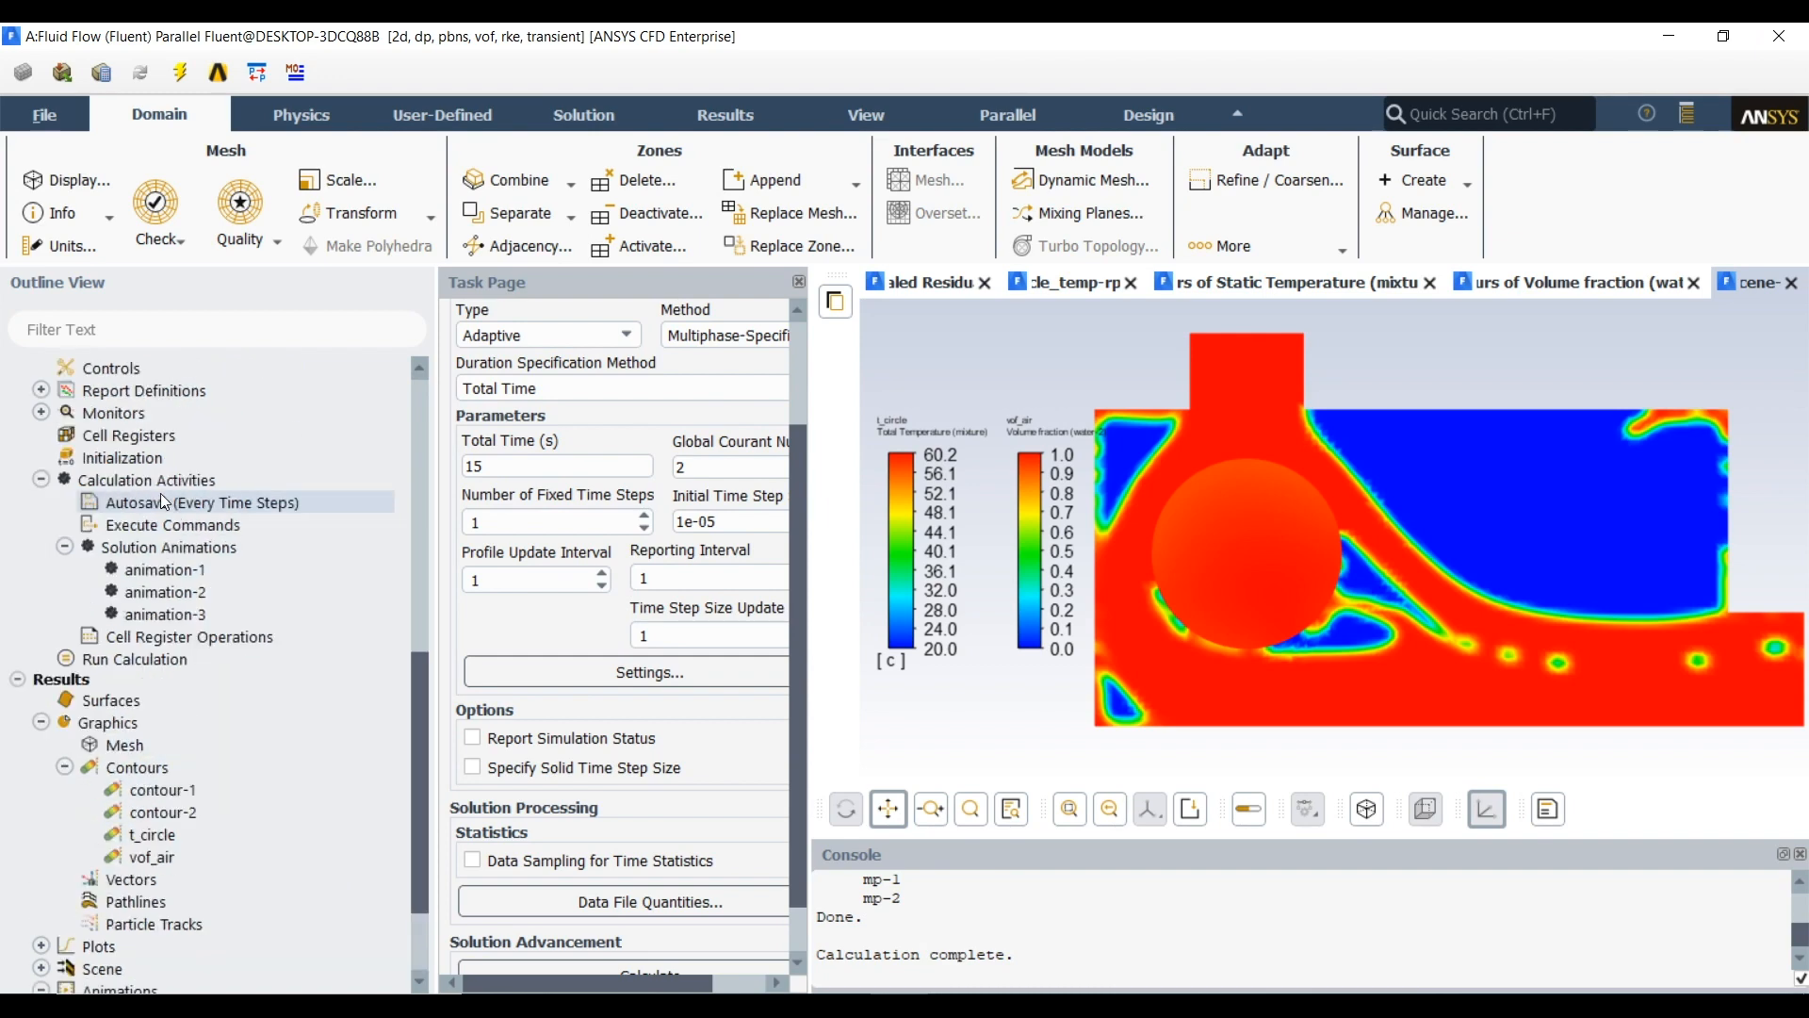
double_click(165, 546)
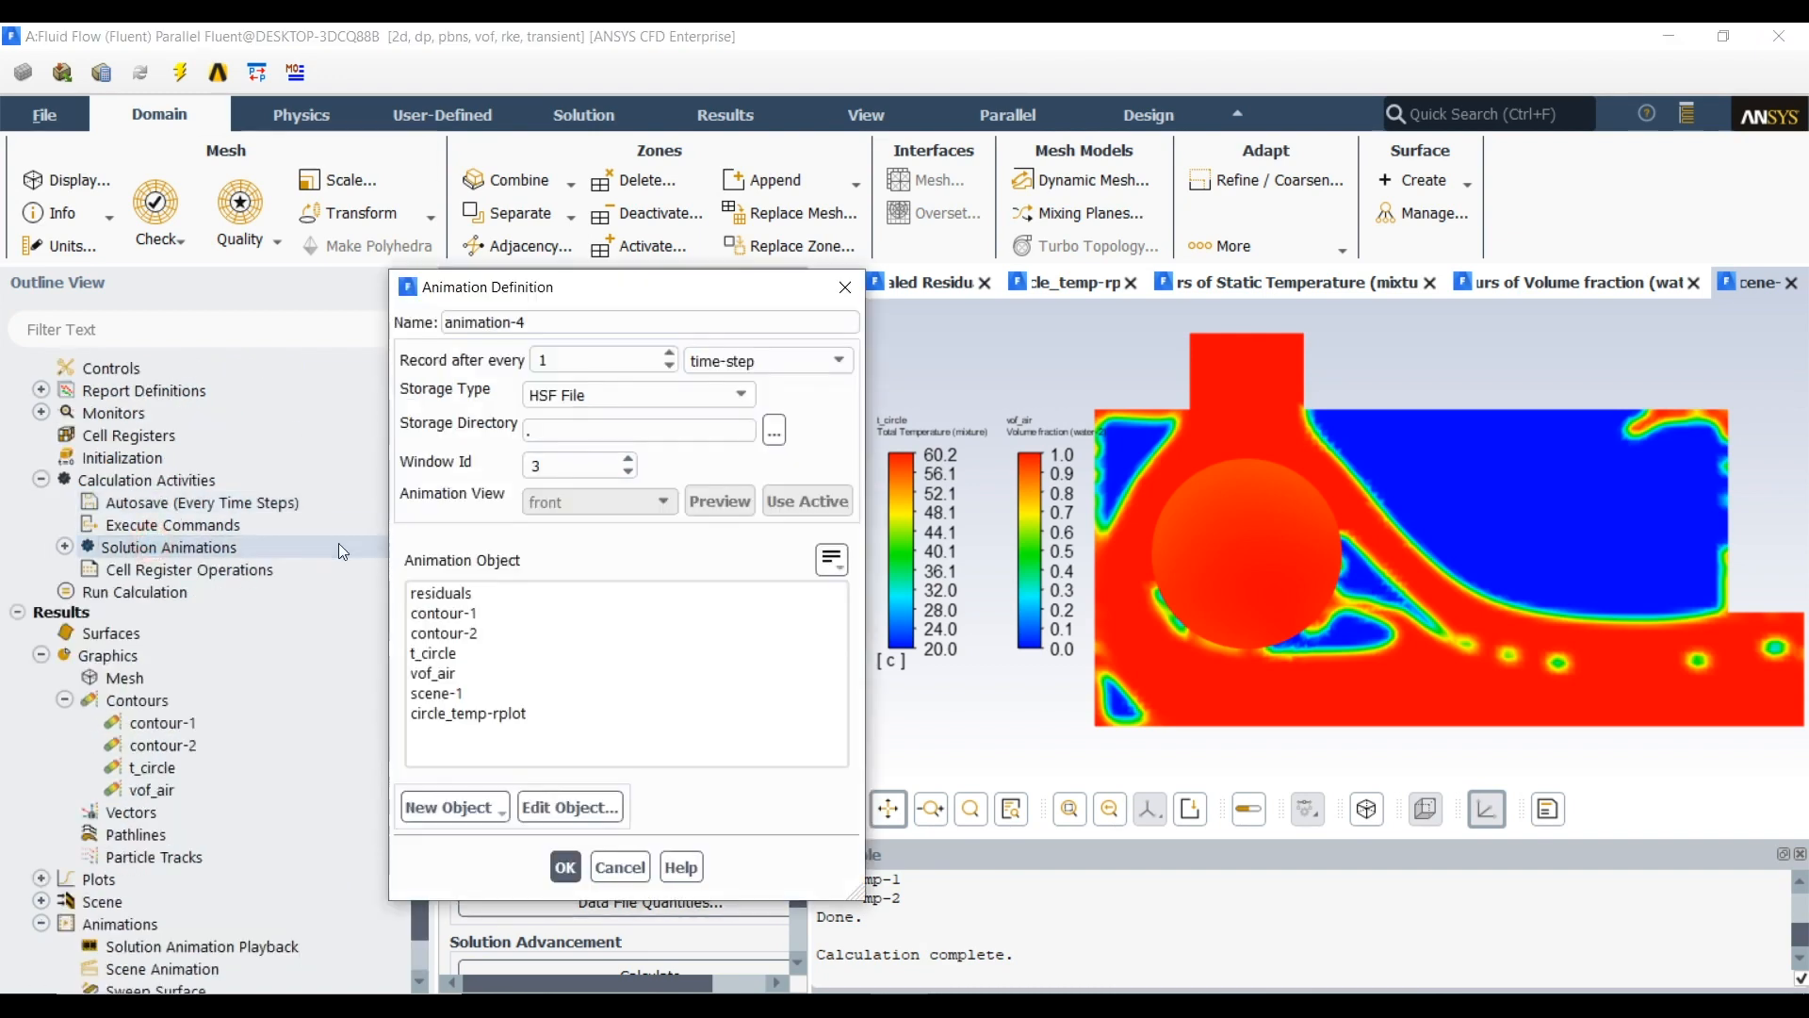
click(620, 866)
double_click(142, 480)
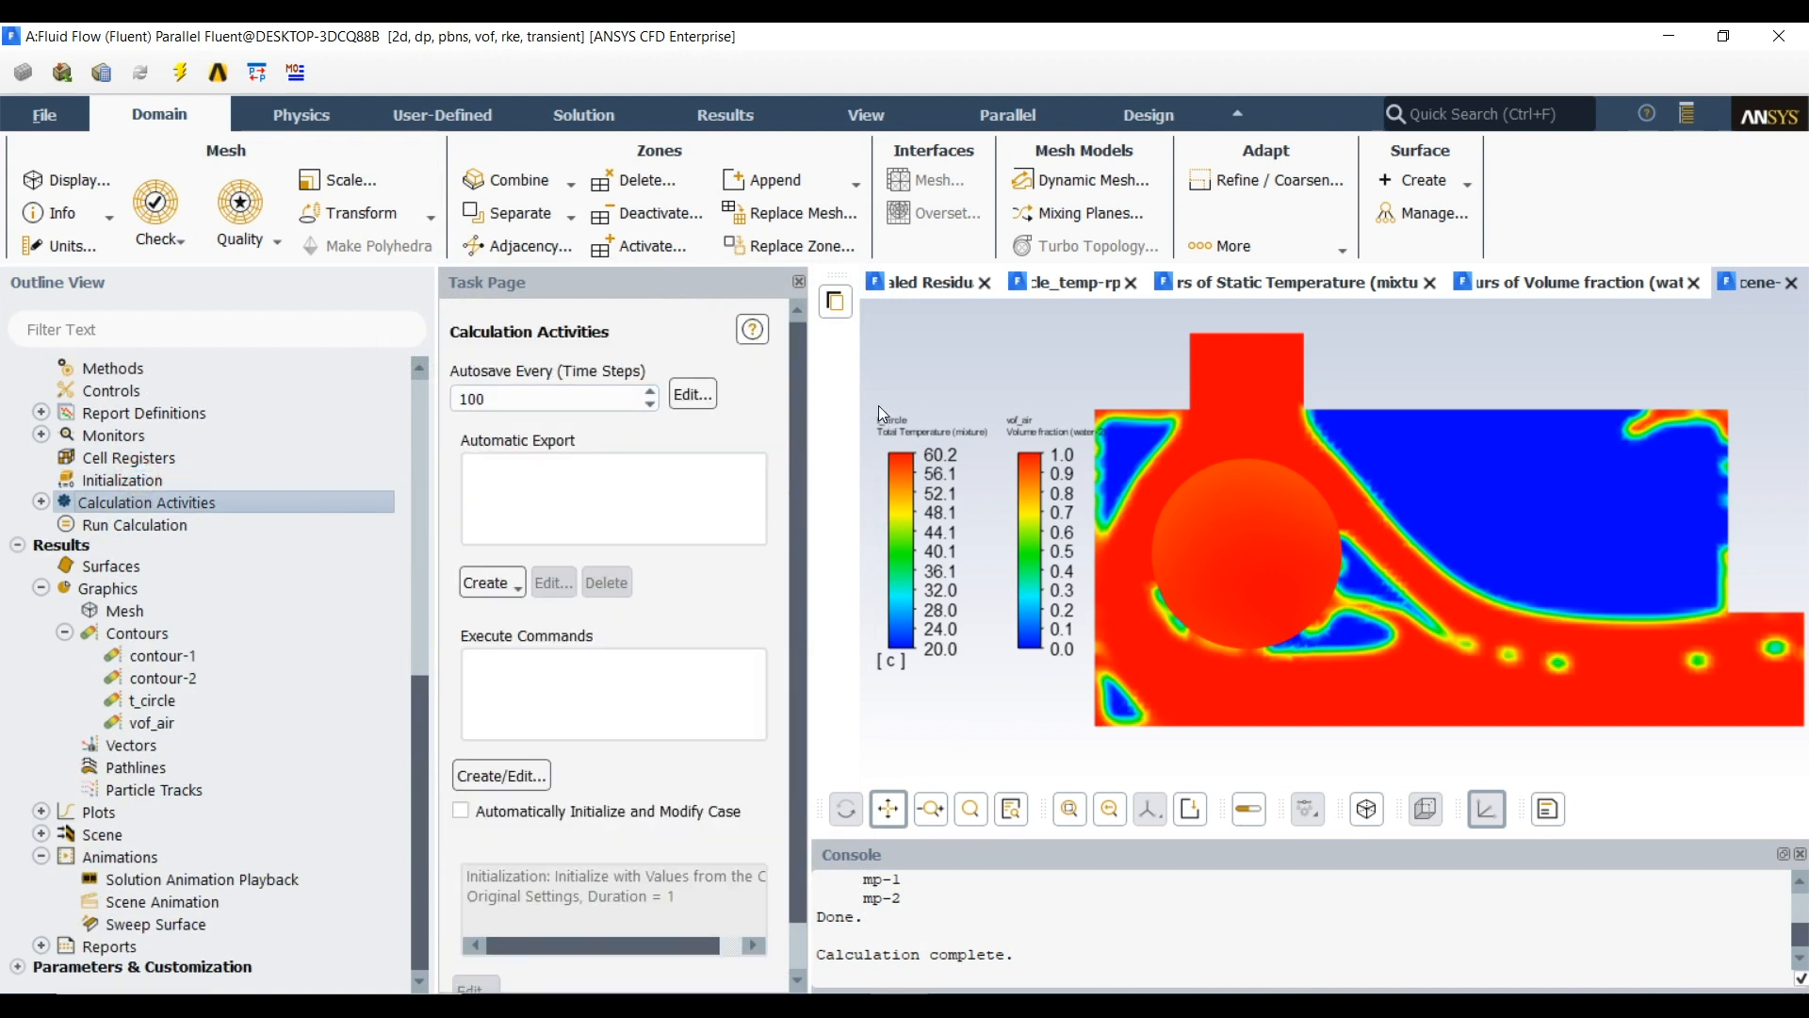
Exit Fluent, keeping the settings changes for current and future calculations, and return to Workbench
click(1790, 39)
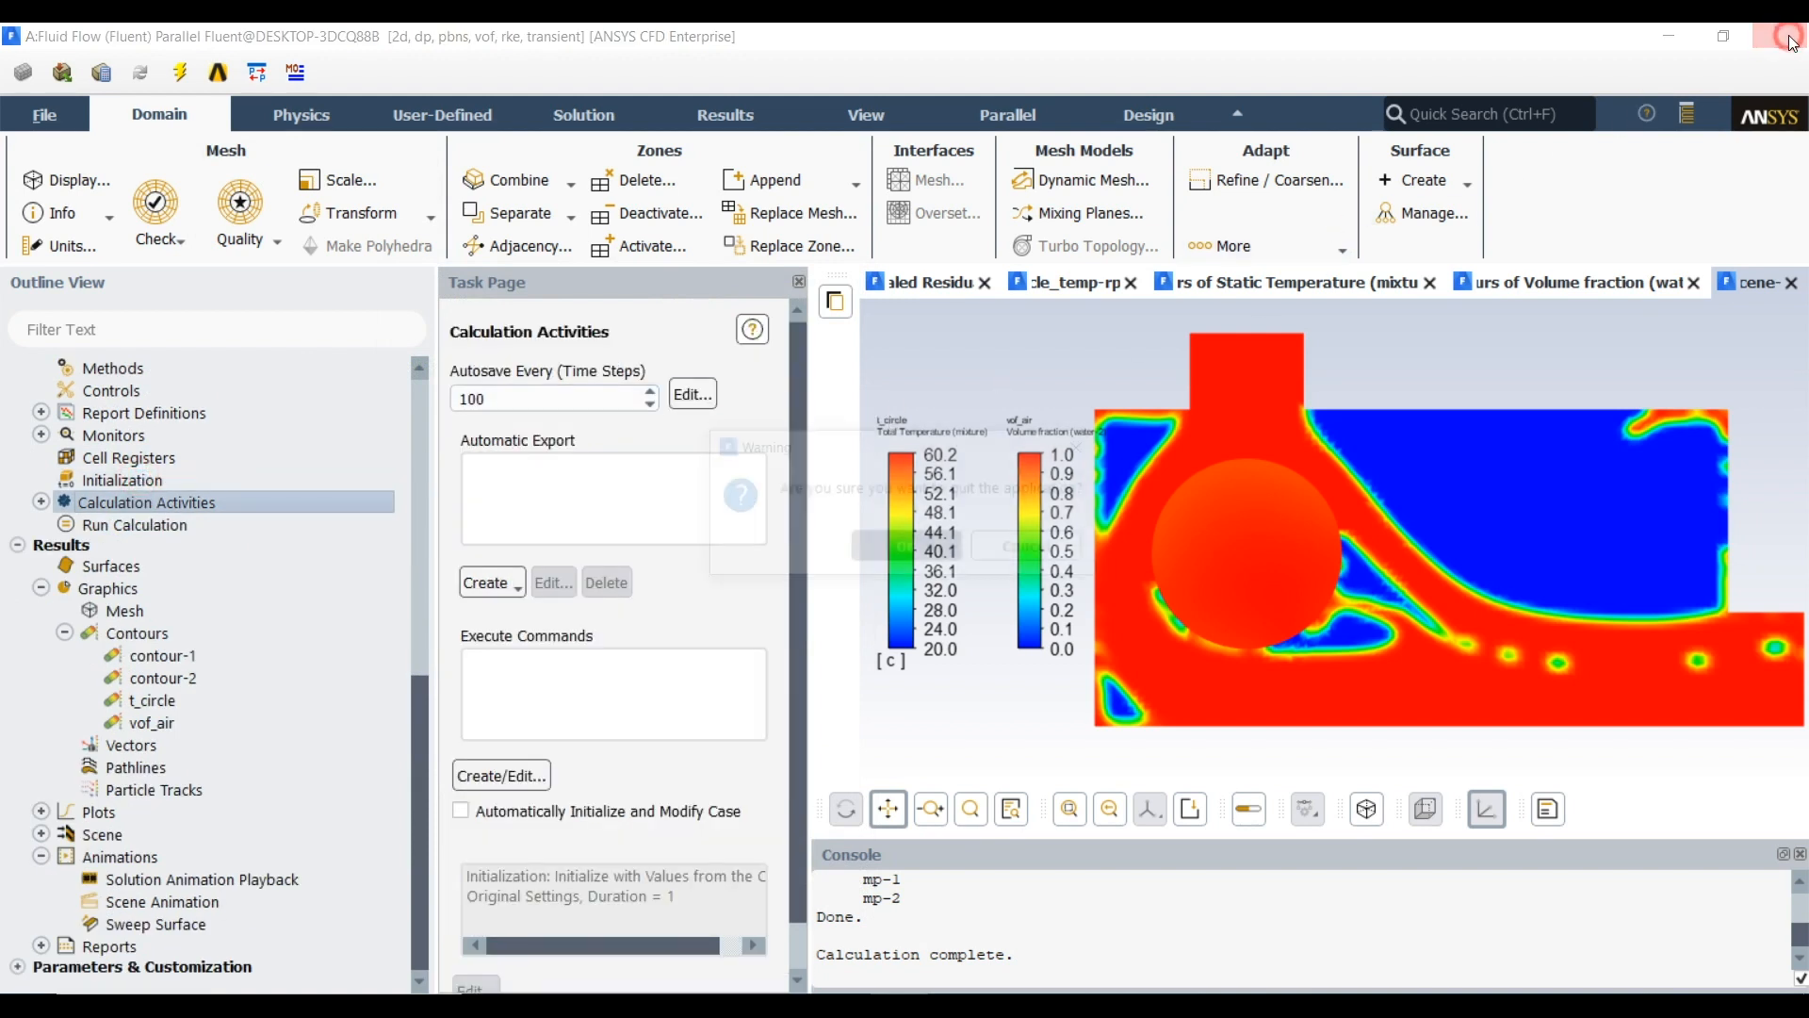
click(938, 549)
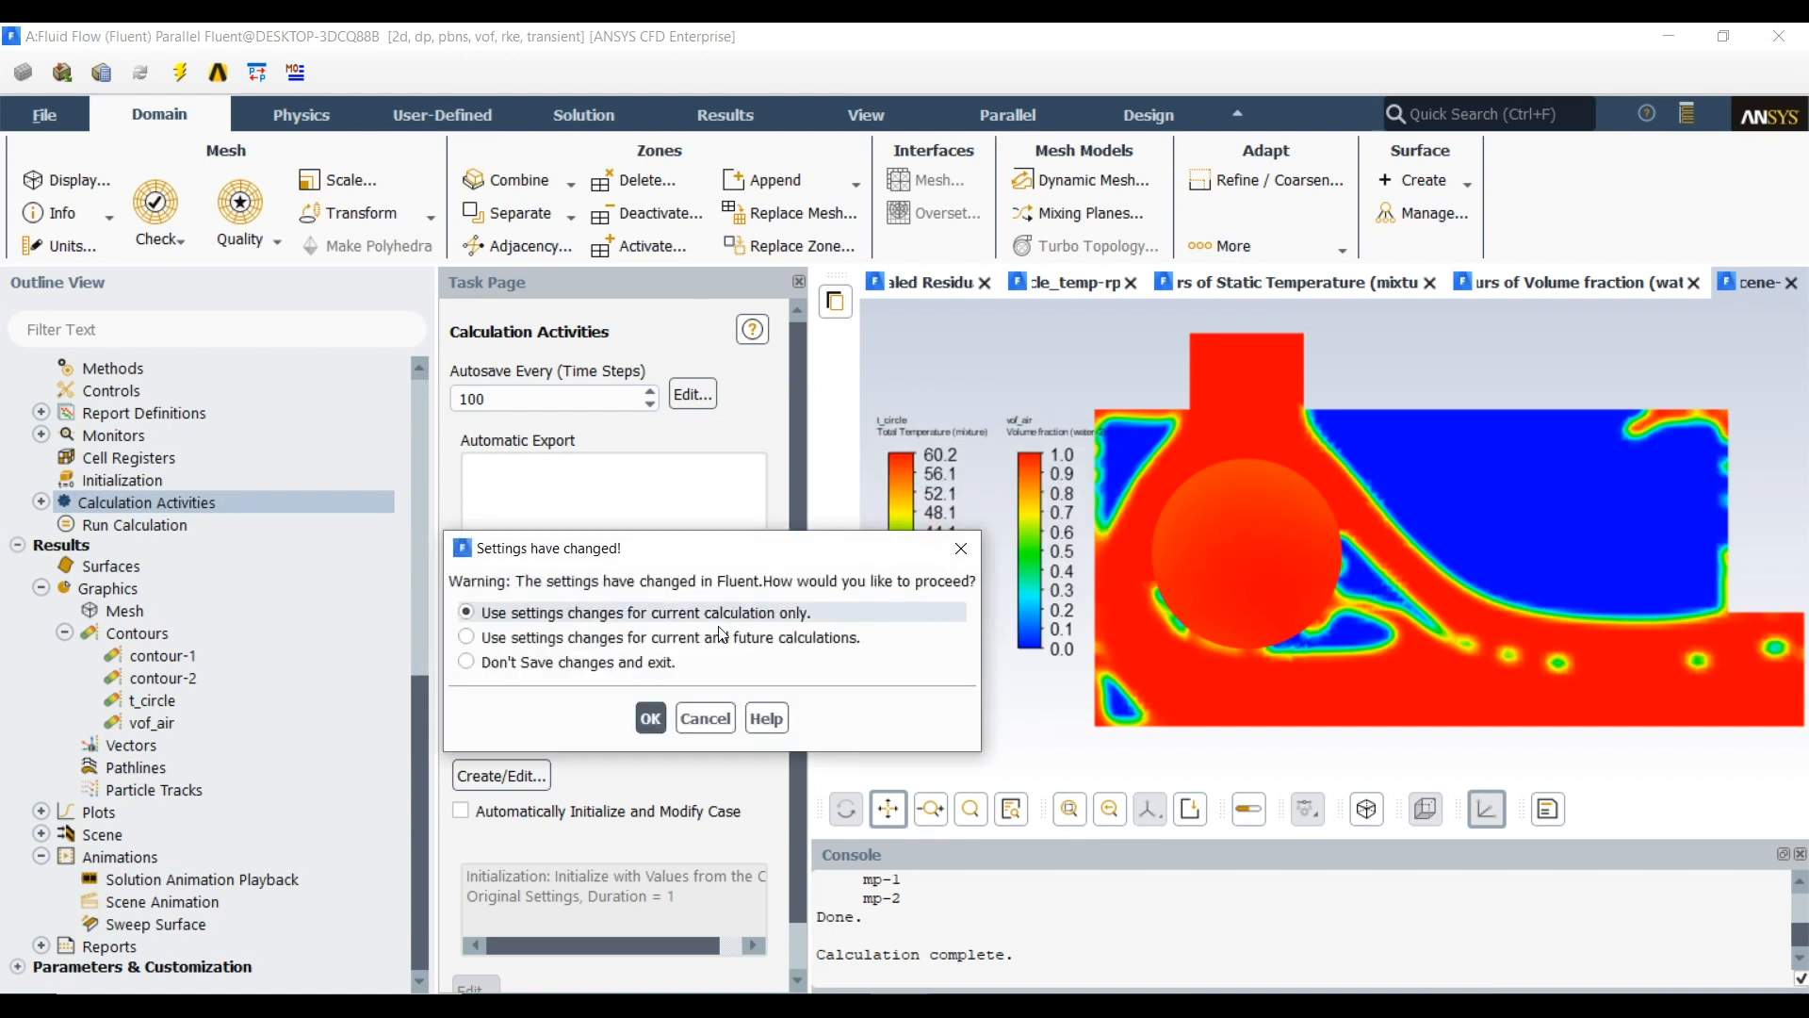
click(603, 638)
click(645, 709)
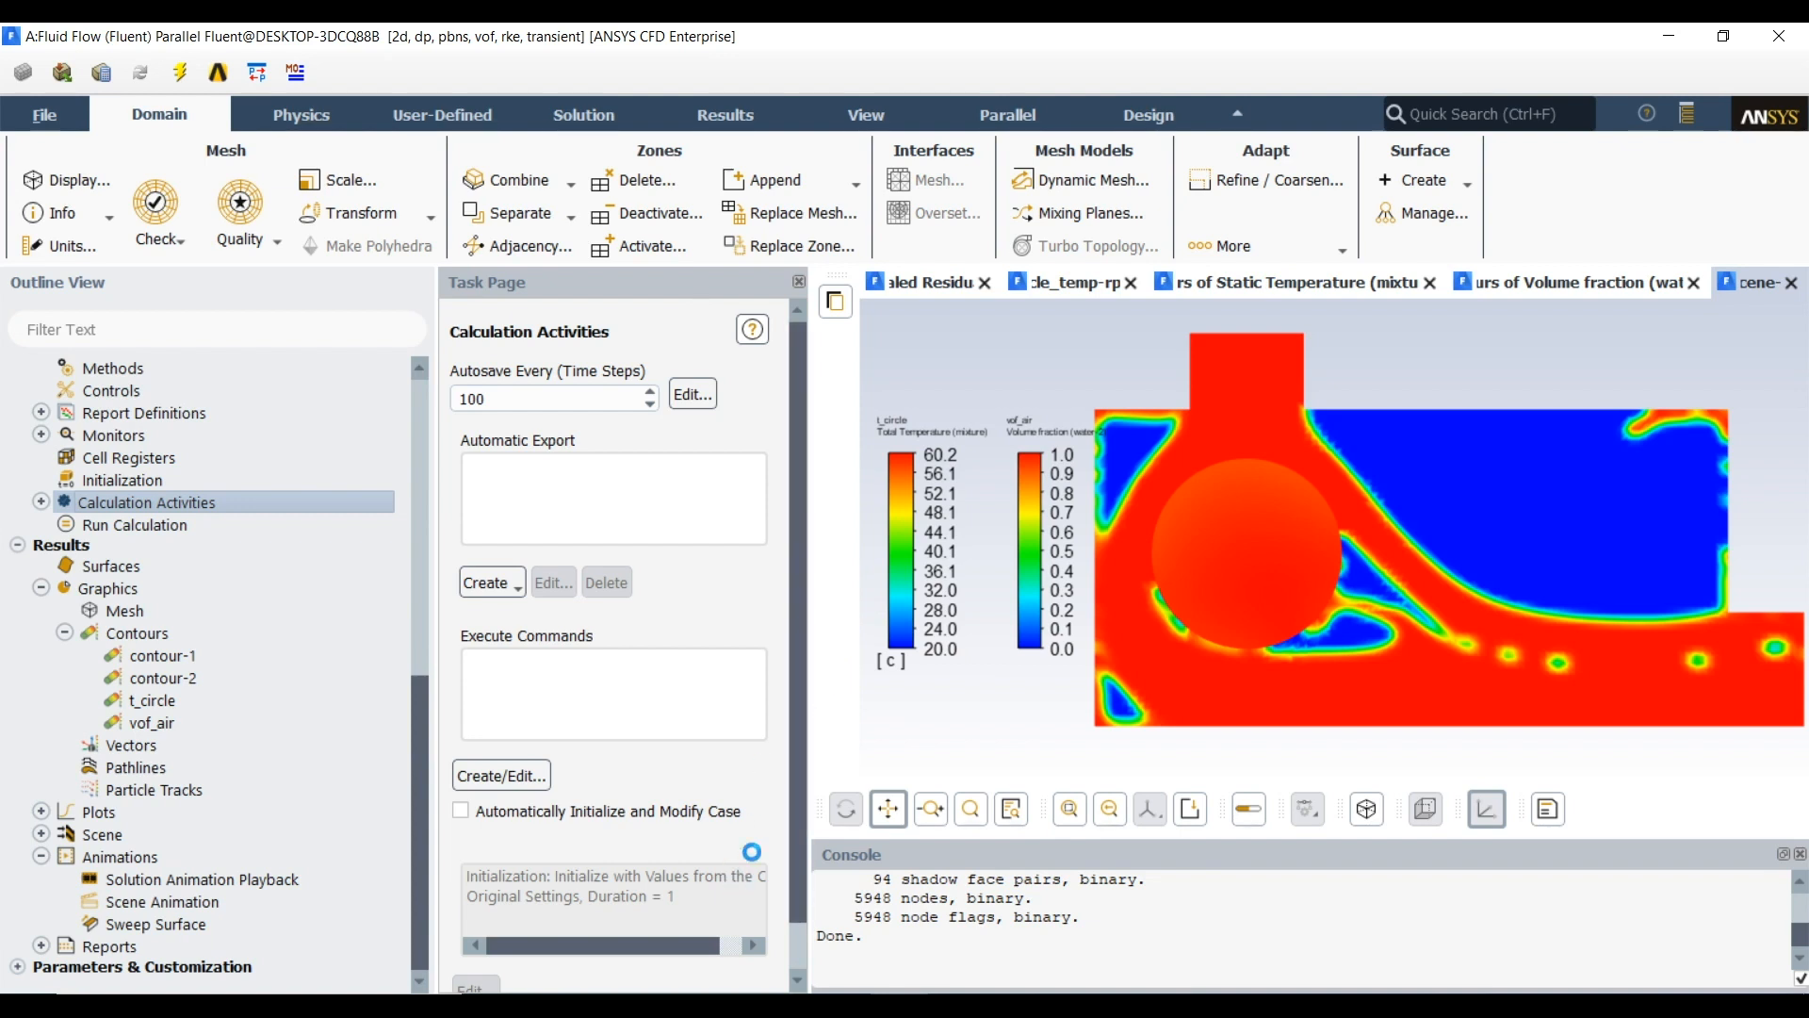
scroll(782, 692, down, 1)
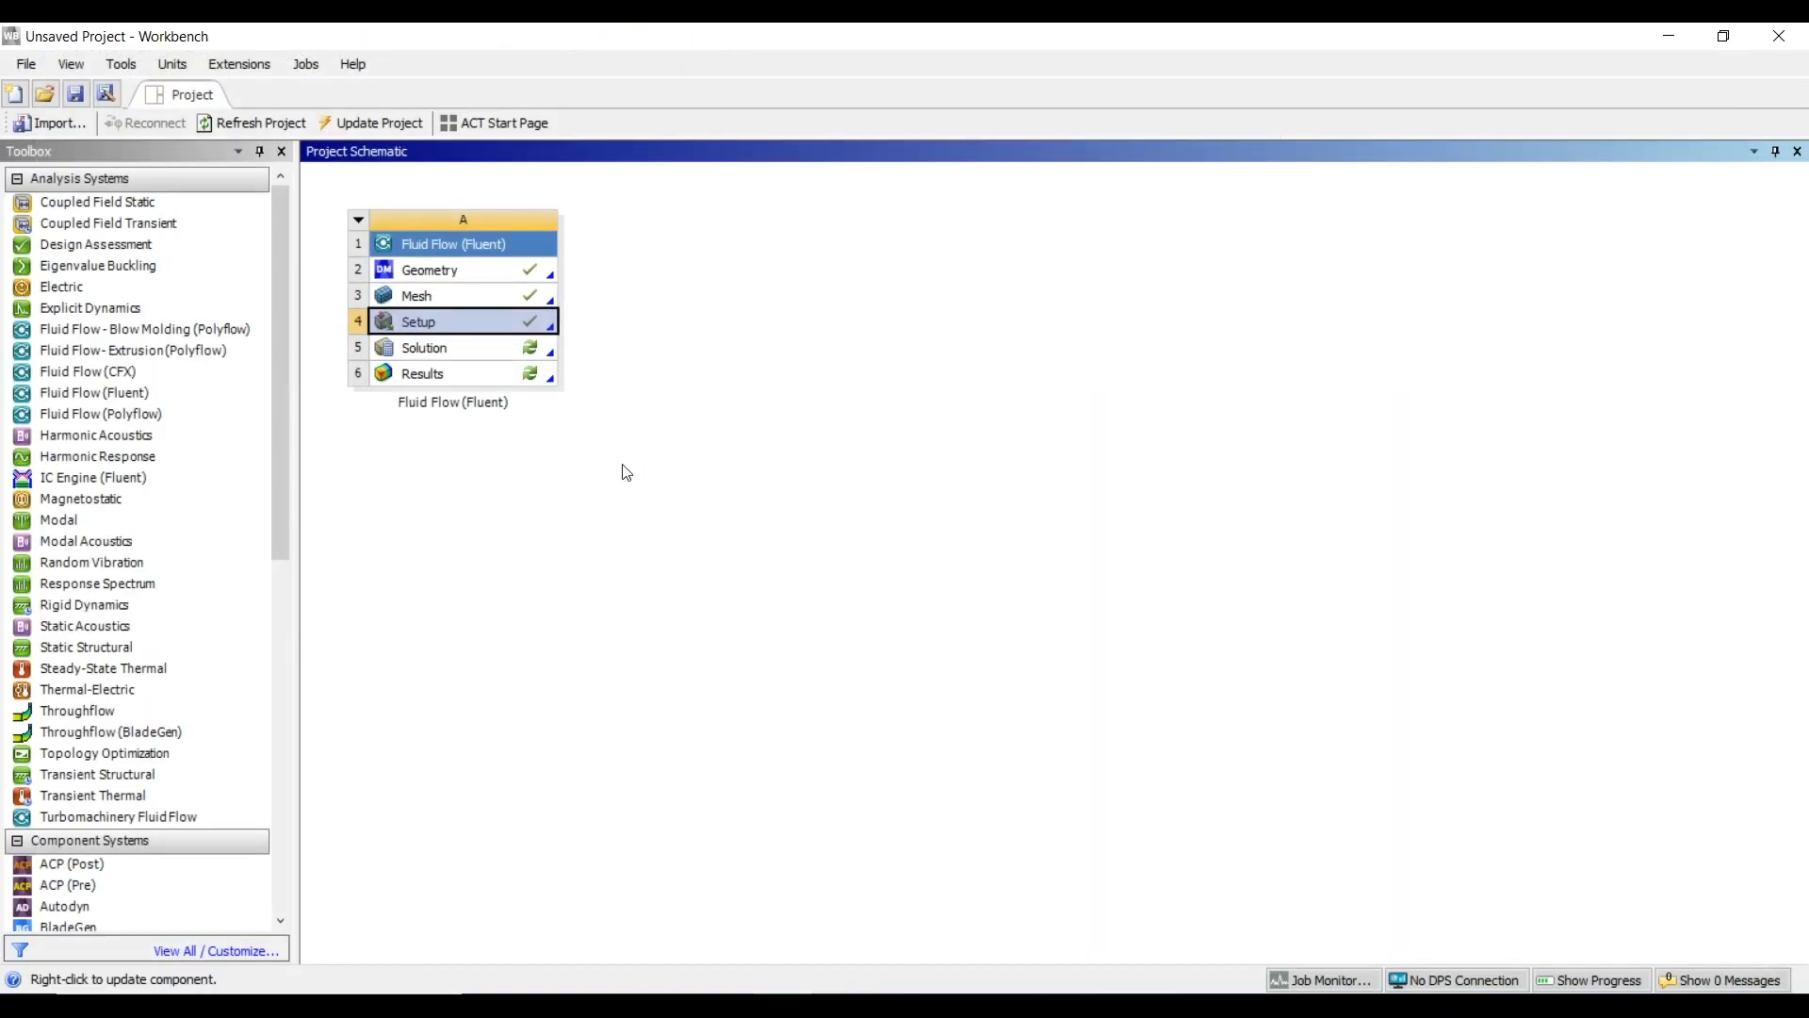
Open the fluid flow results in CFD-Post, check the list of available timesteps, and view the geometry face-on in the XY plane
double_click(443, 373)
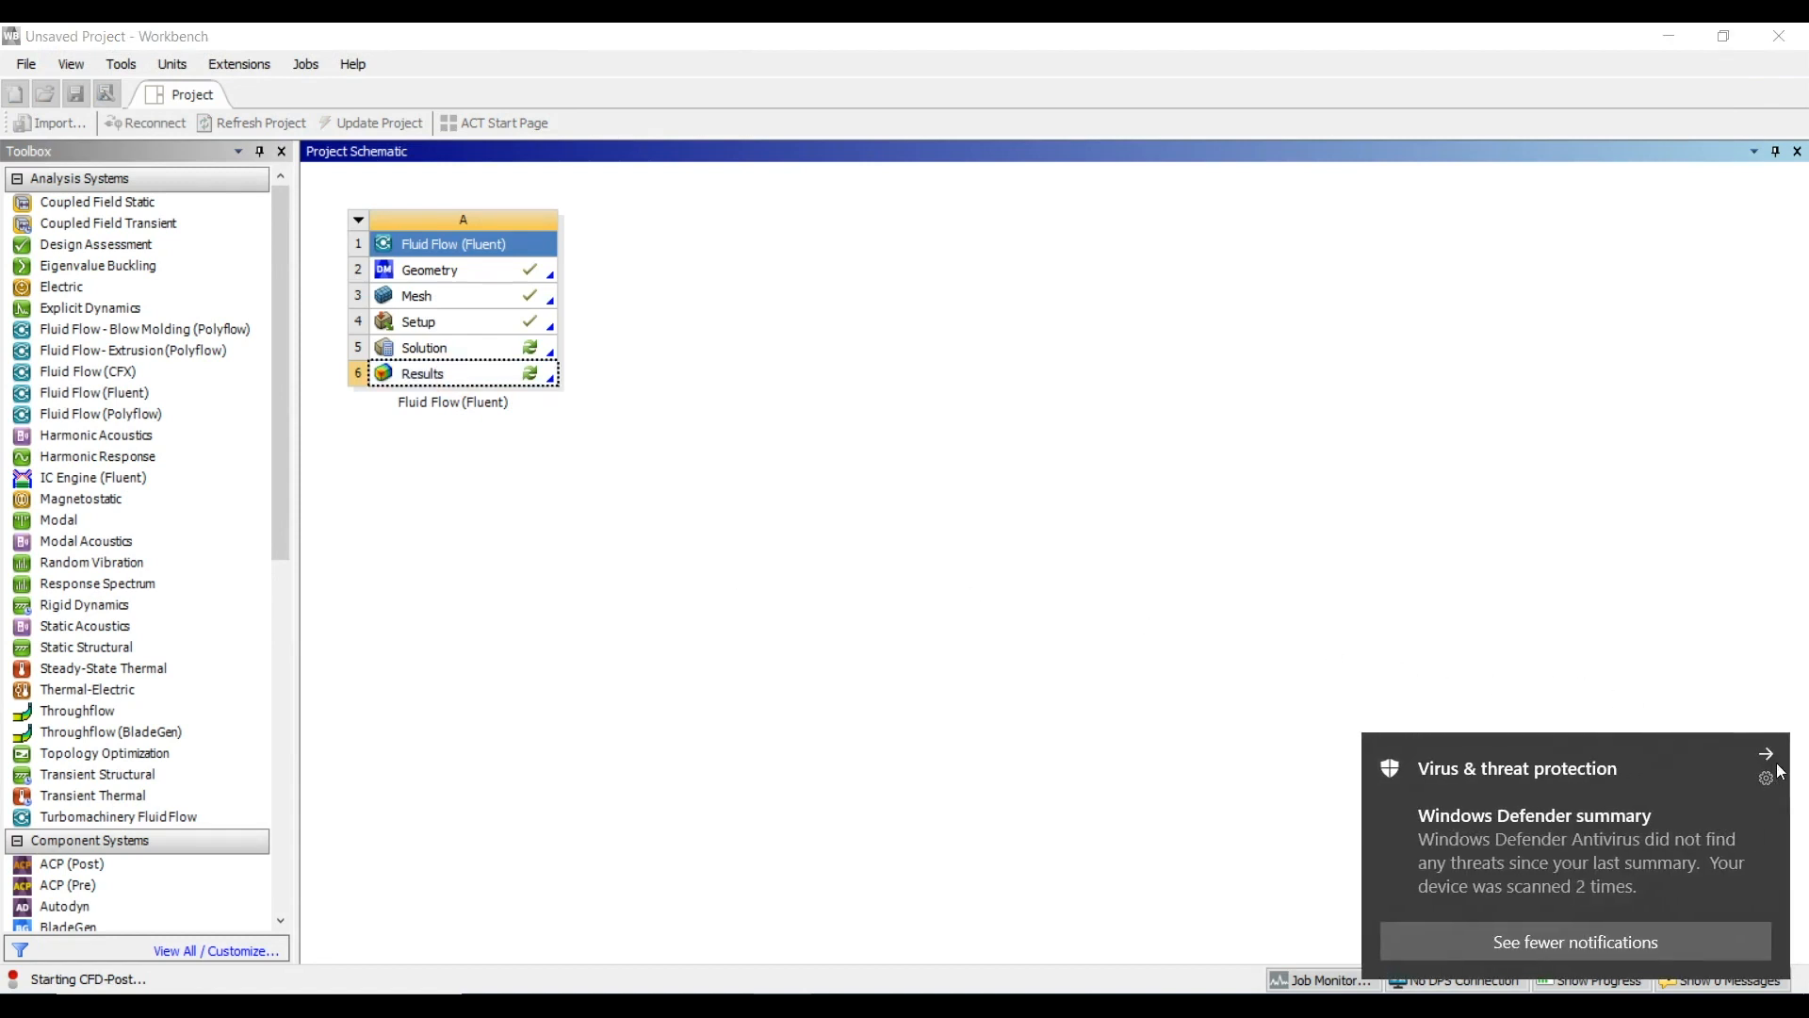
click(1767, 752)
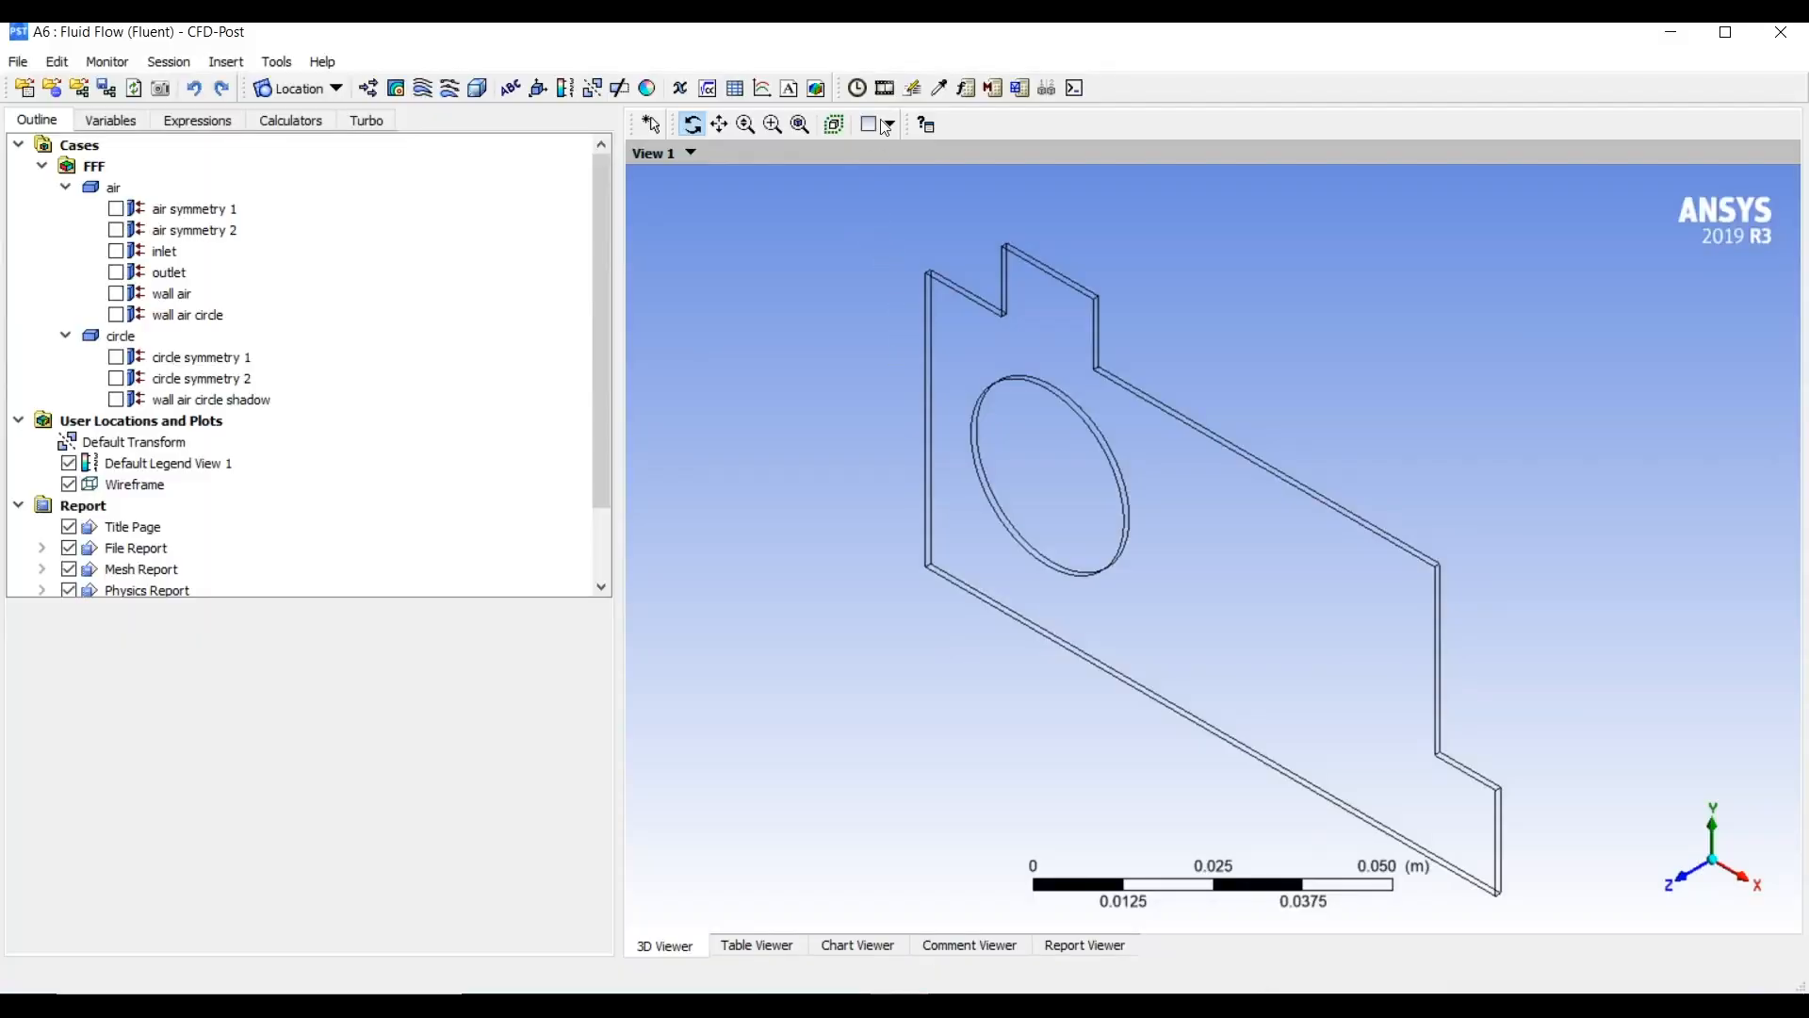
click(857, 88)
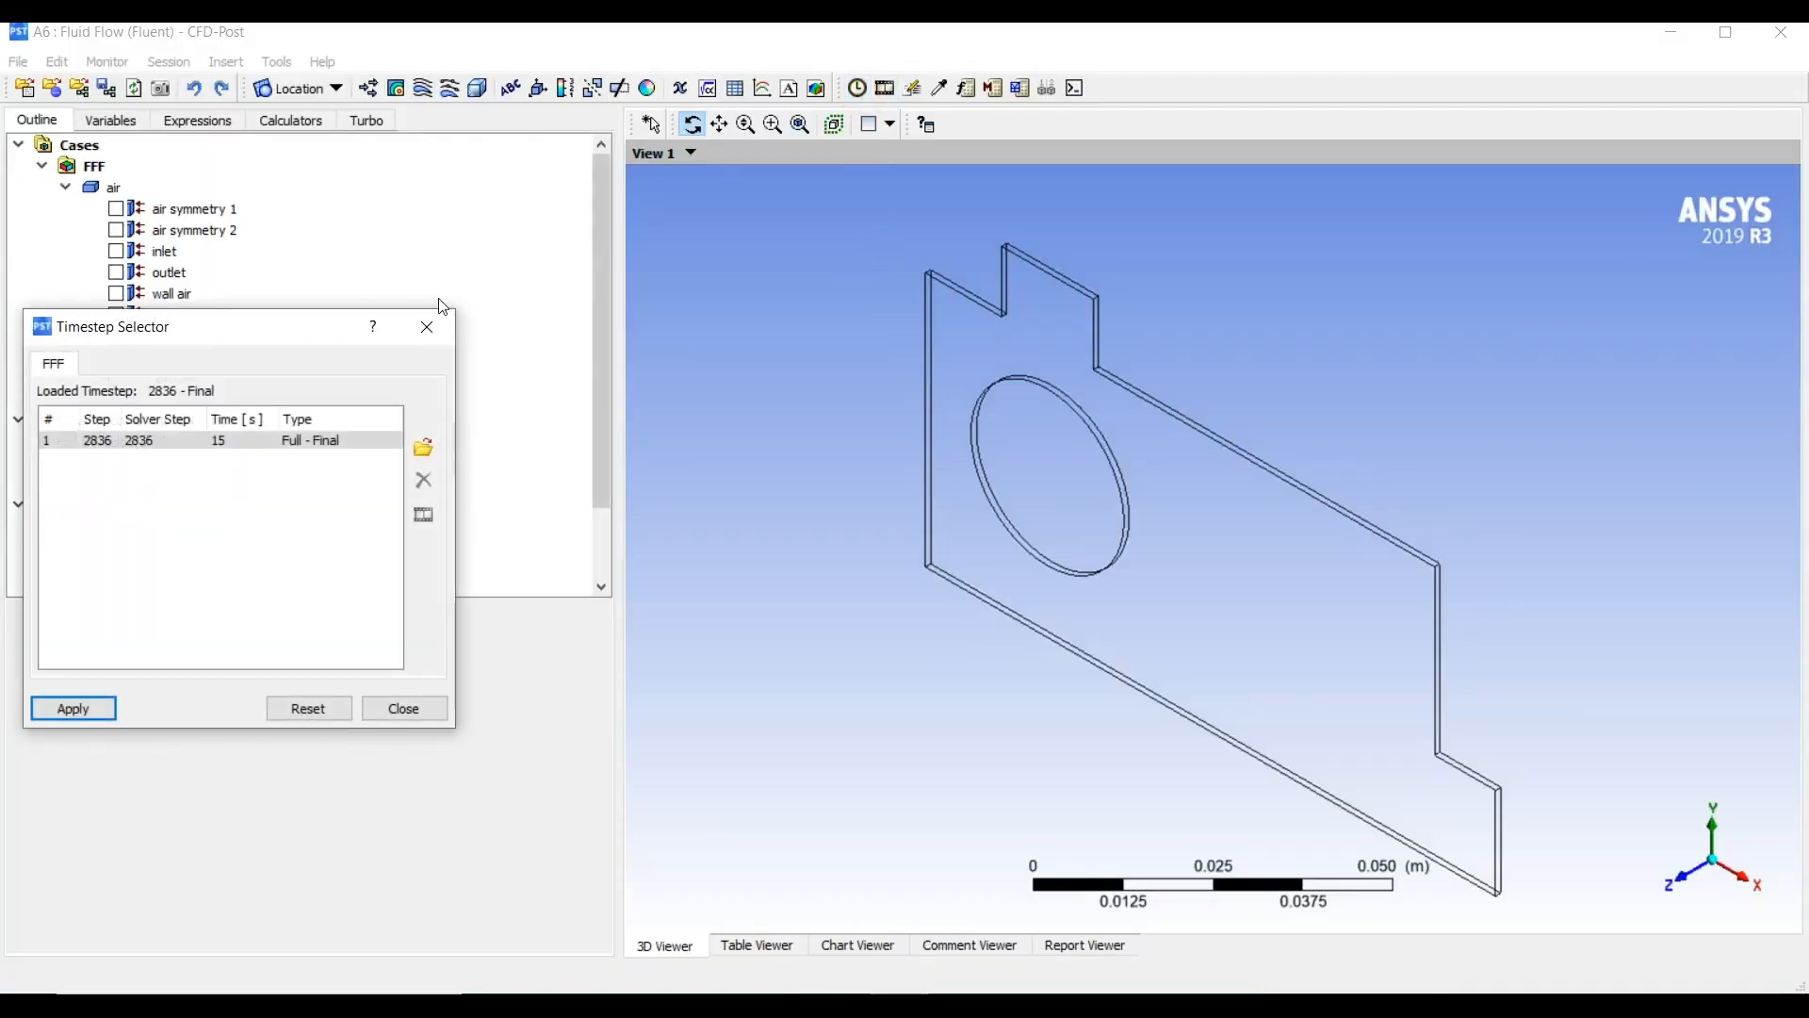
click(427, 328)
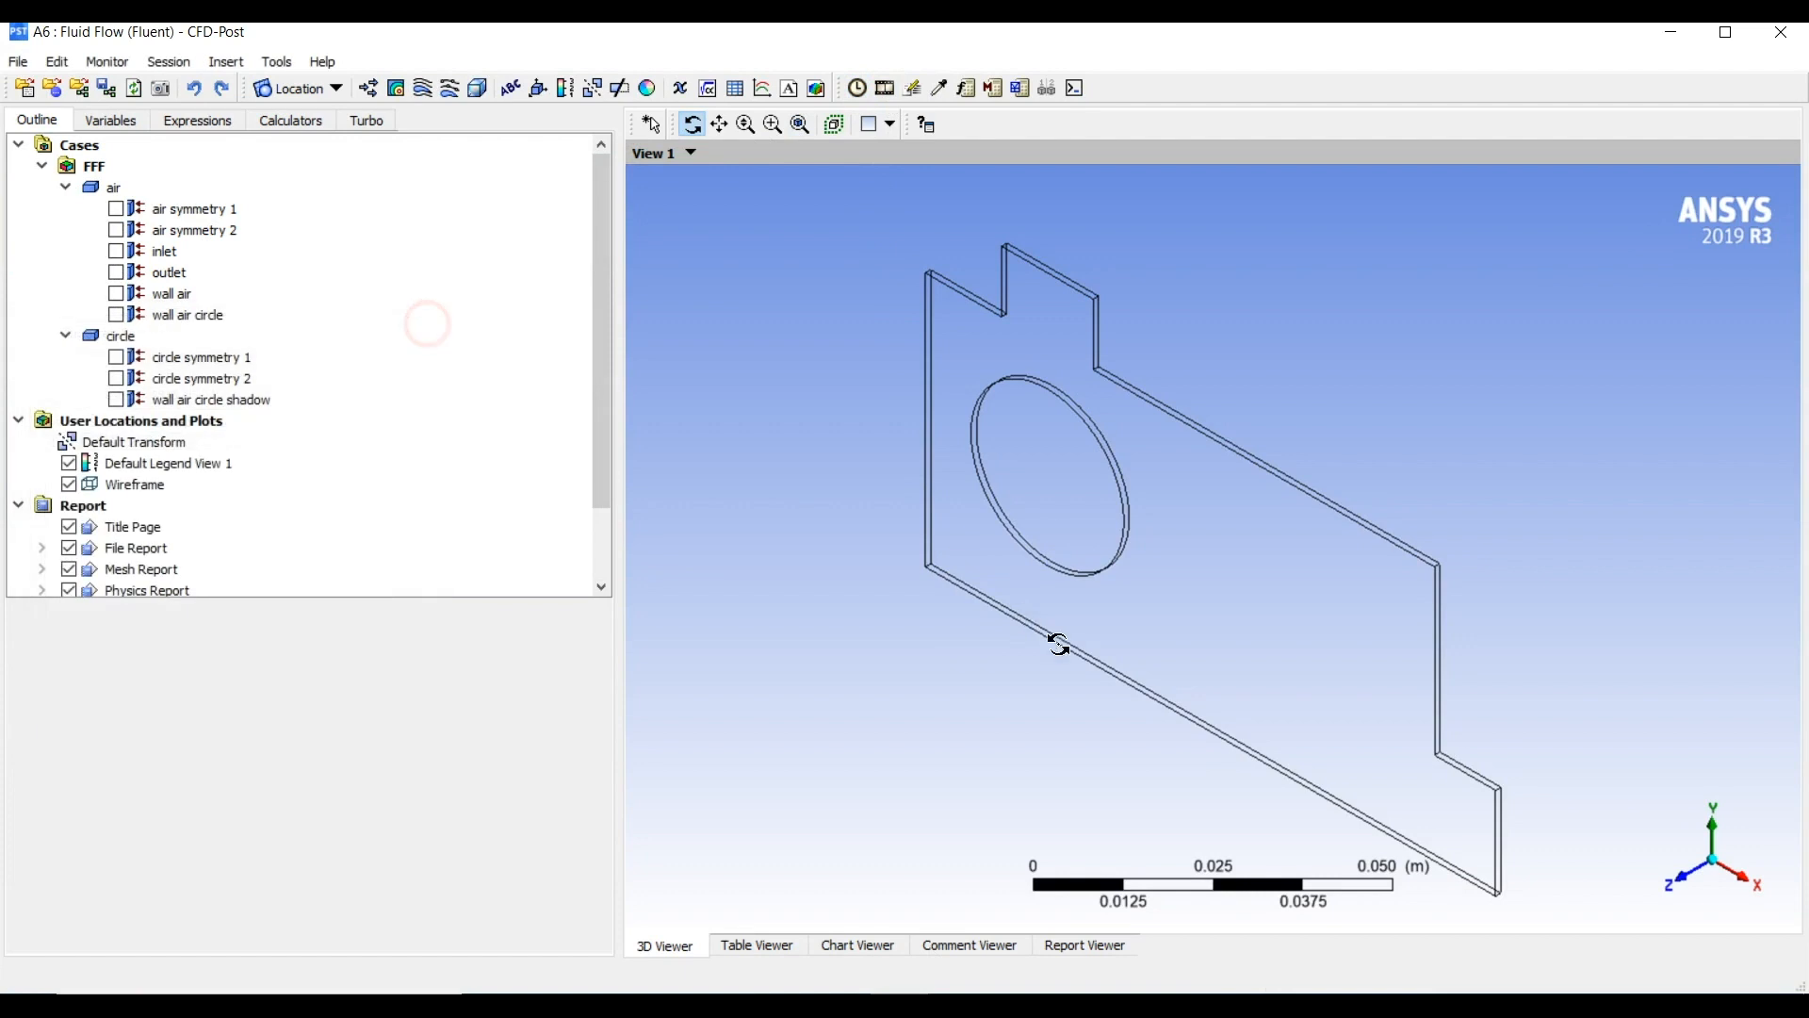
click(1685, 882)
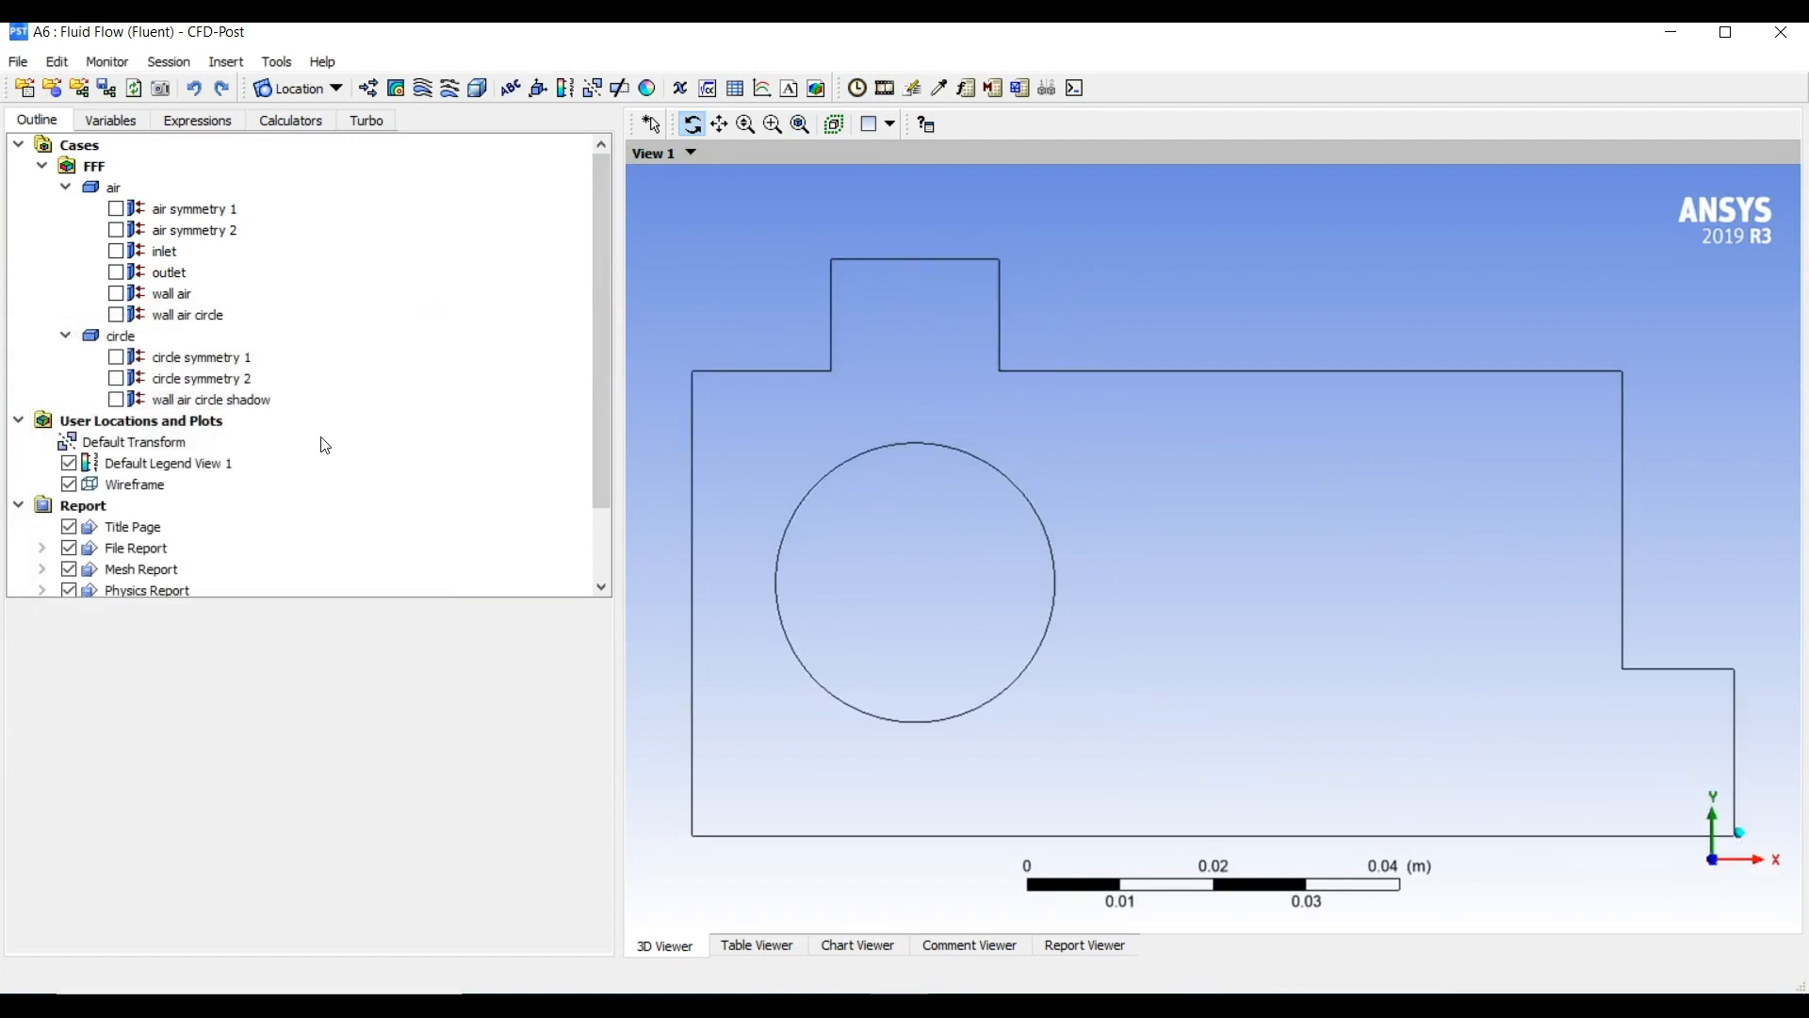
Create a contour plot of Water 2.Volume Fraction on air symmetry 1 across all domains
scroll(325, 443, down, 1)
click(397, 86)
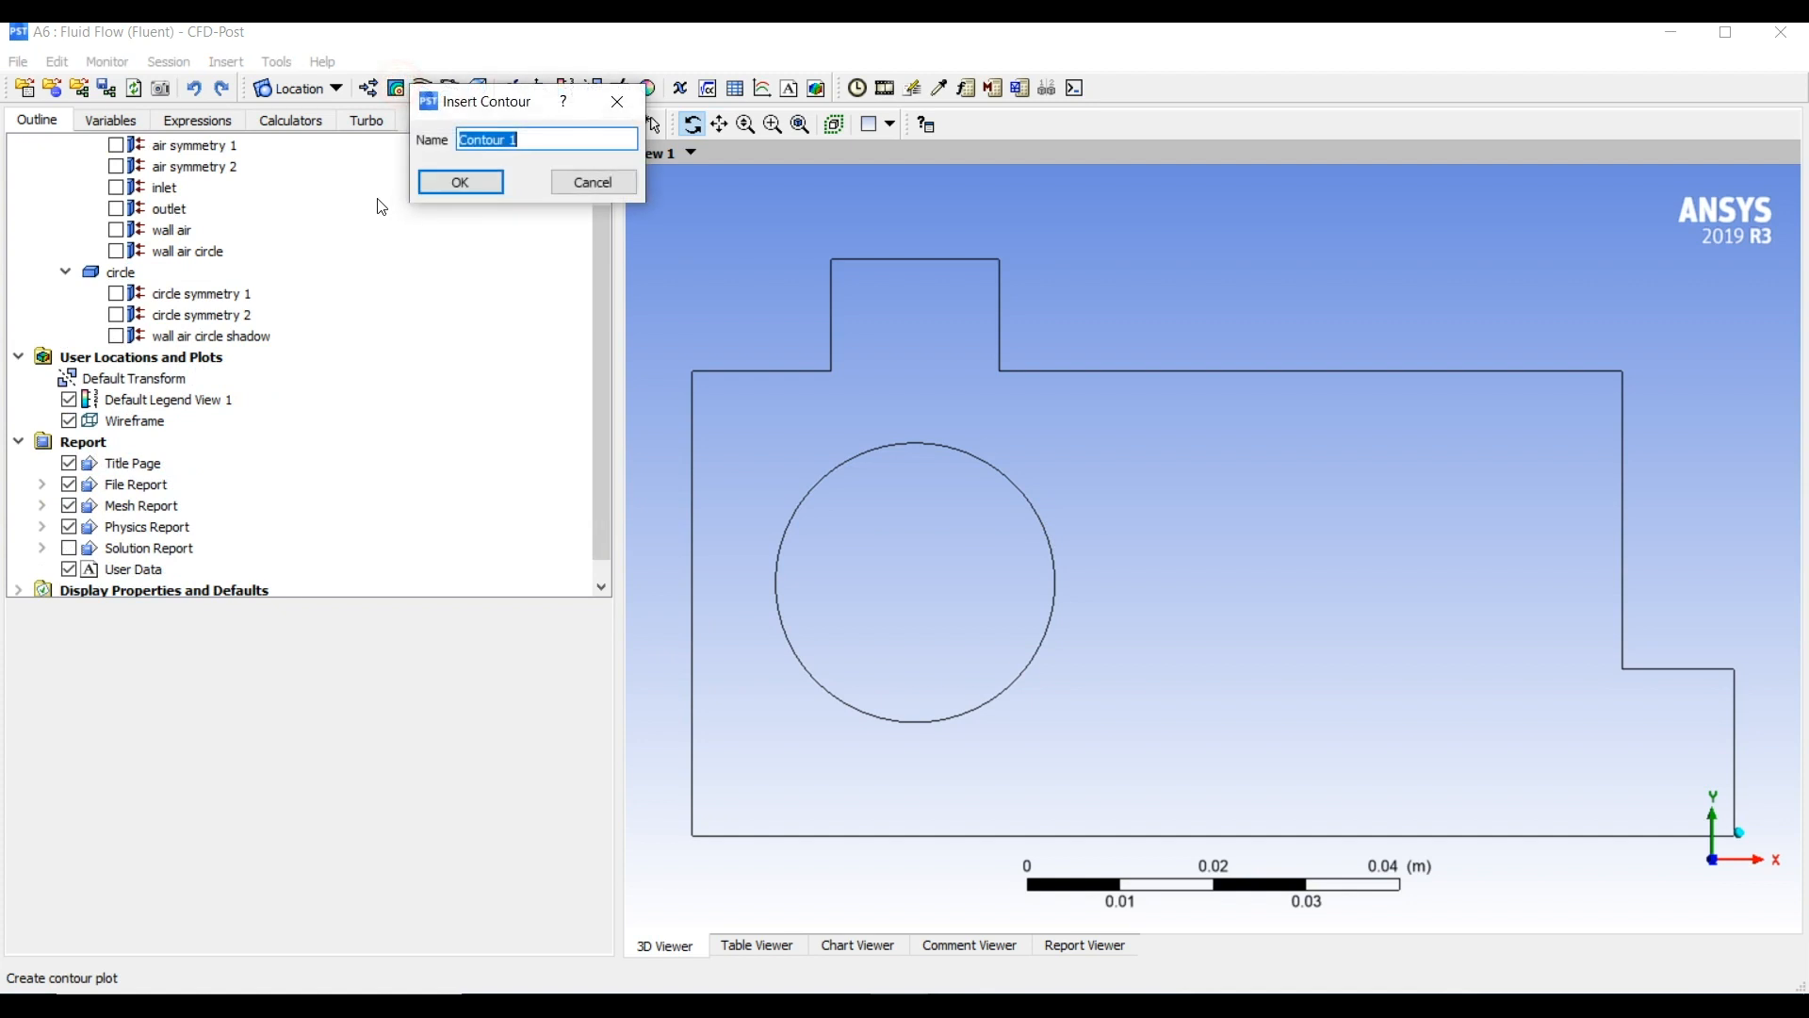
click(462, 182)
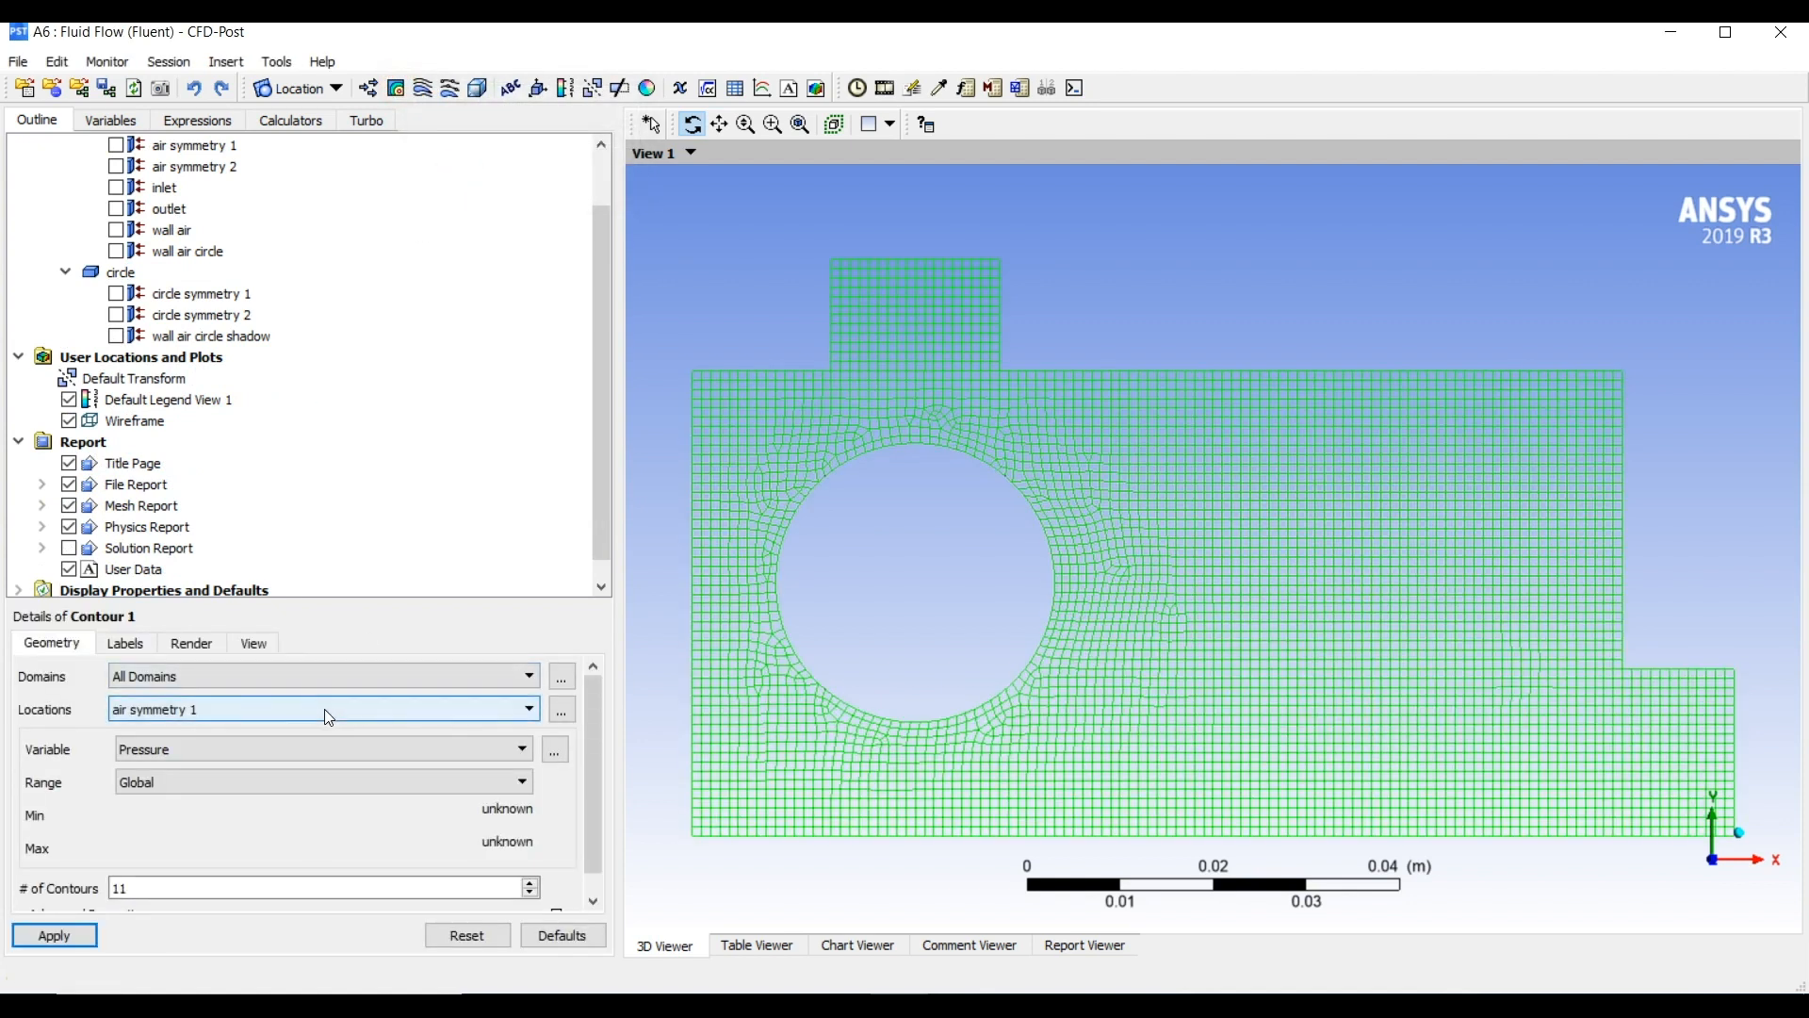
click(258, 749)
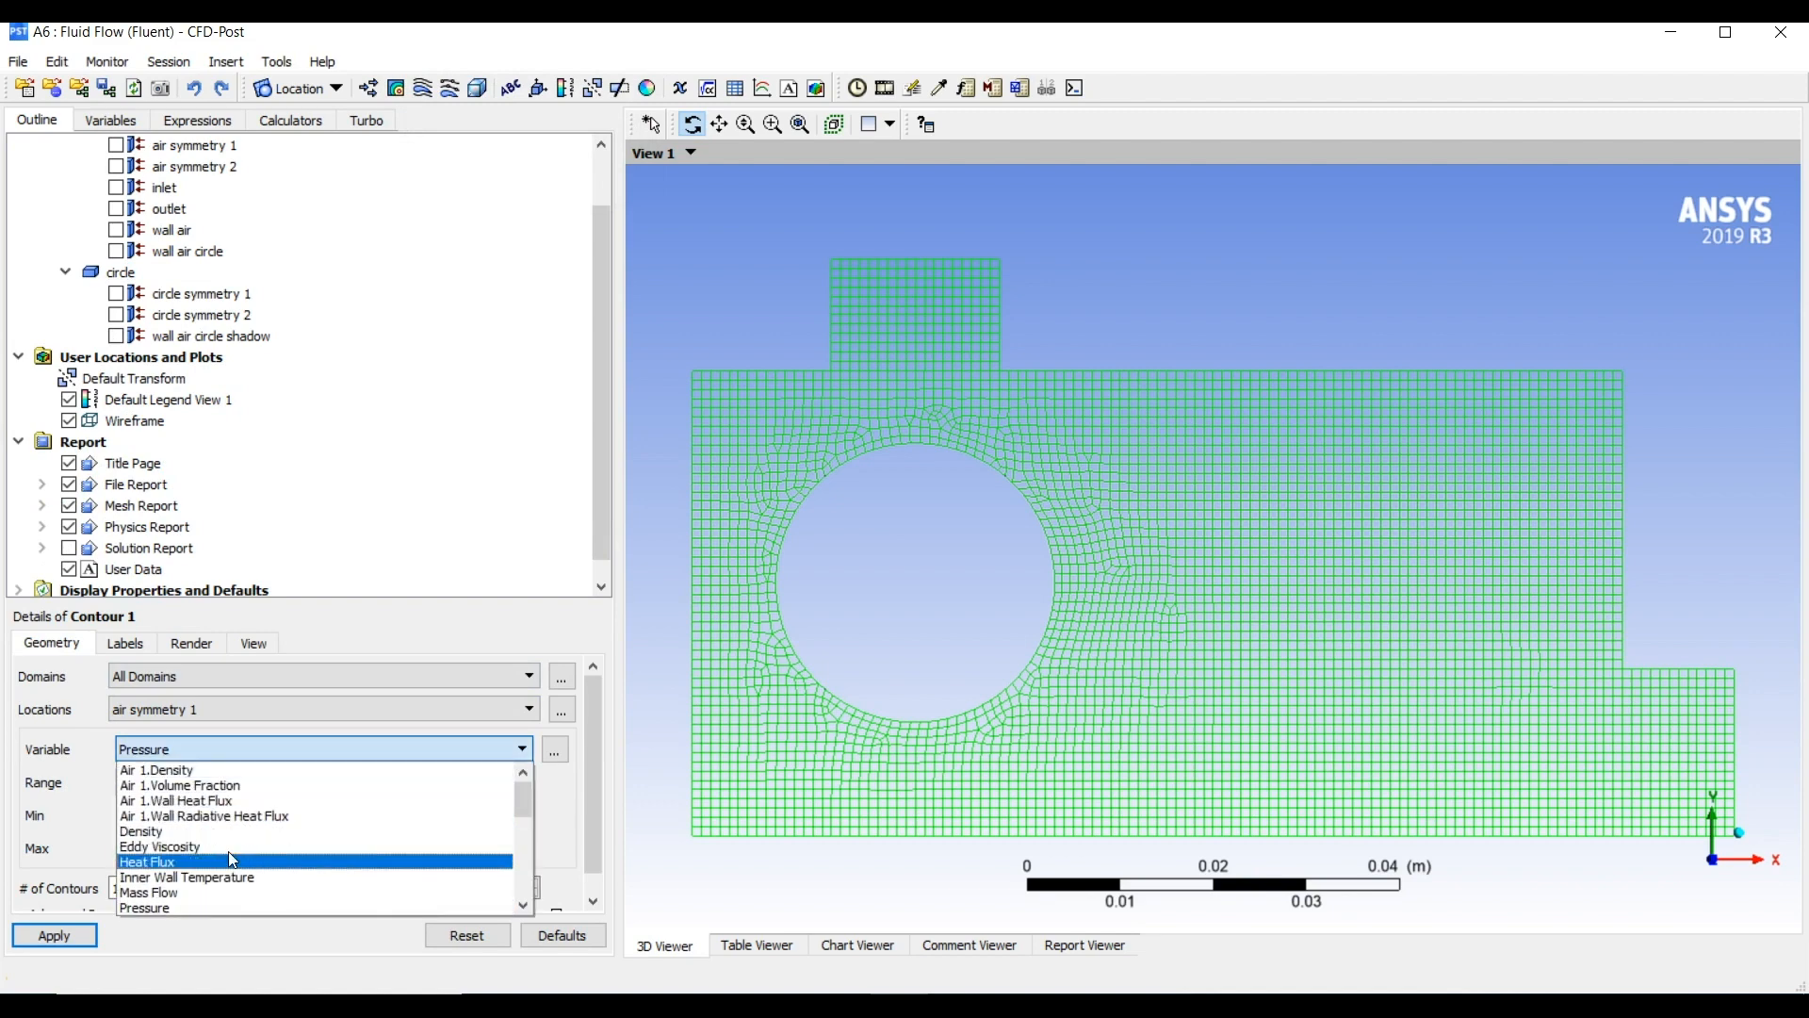
scroll(250, 853, down, 3)
scroll(254, 854, down, 5)
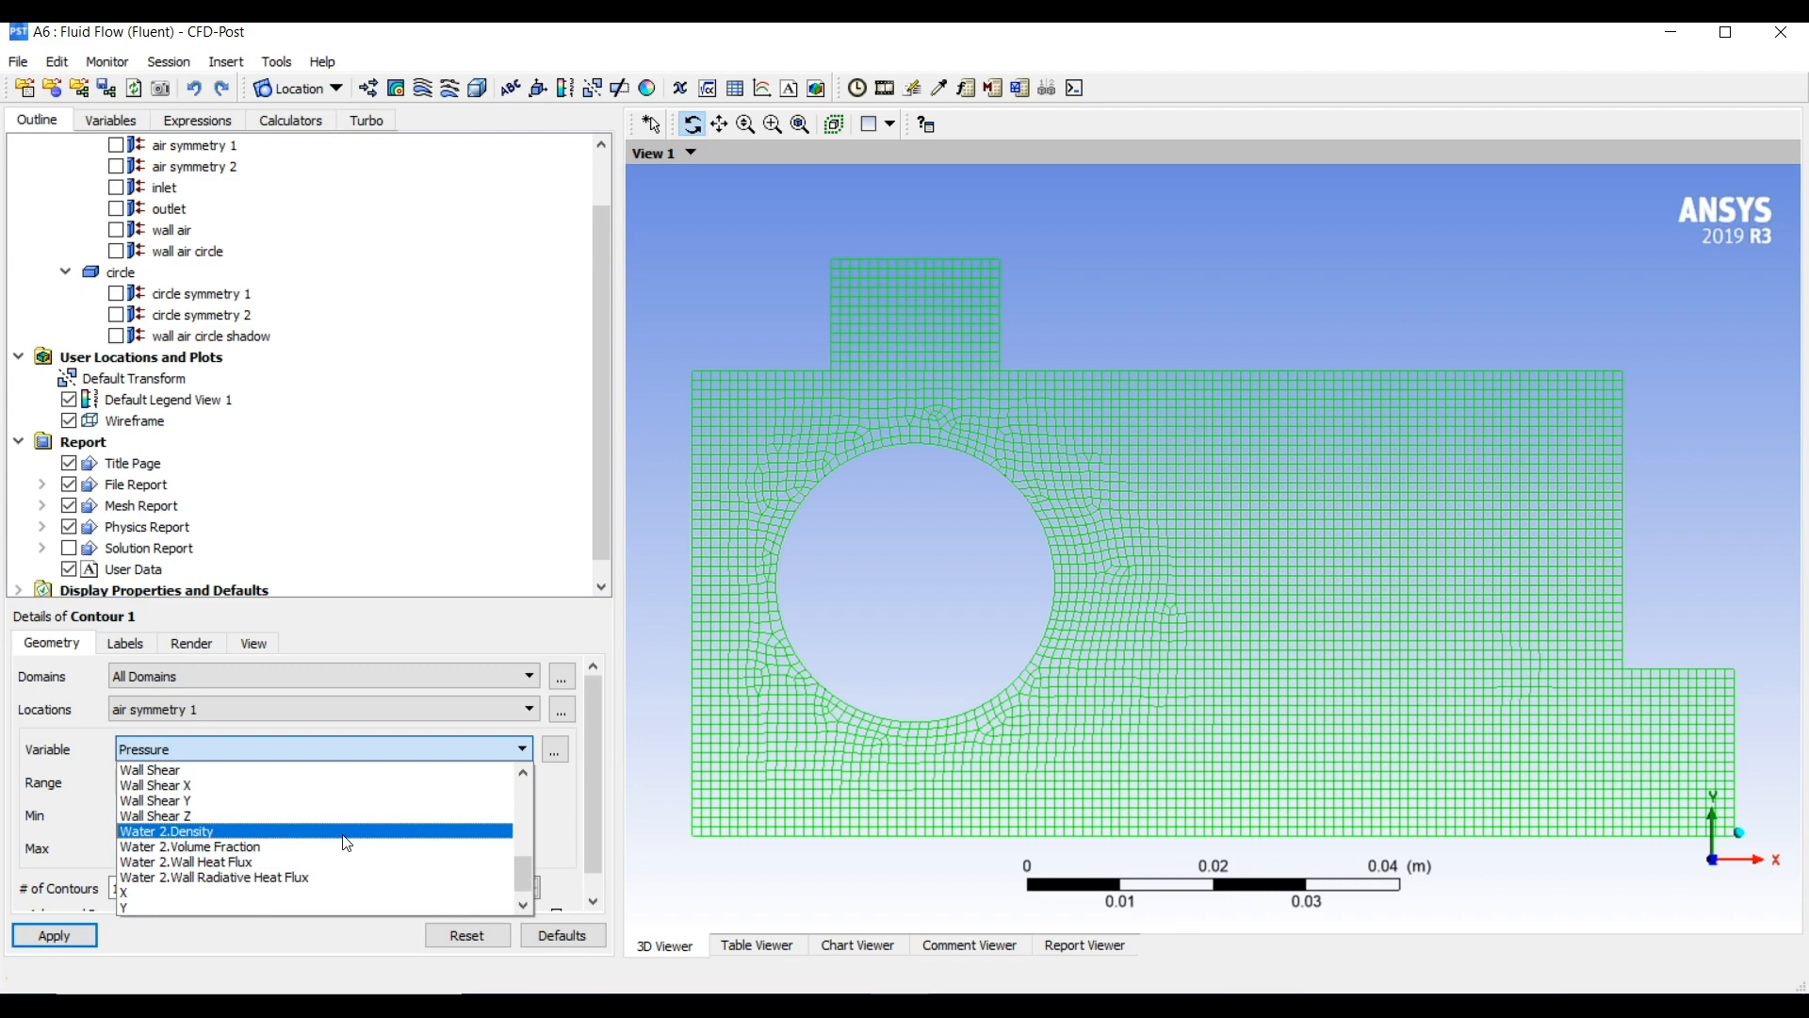
click(325, 845)
click(61, 934)
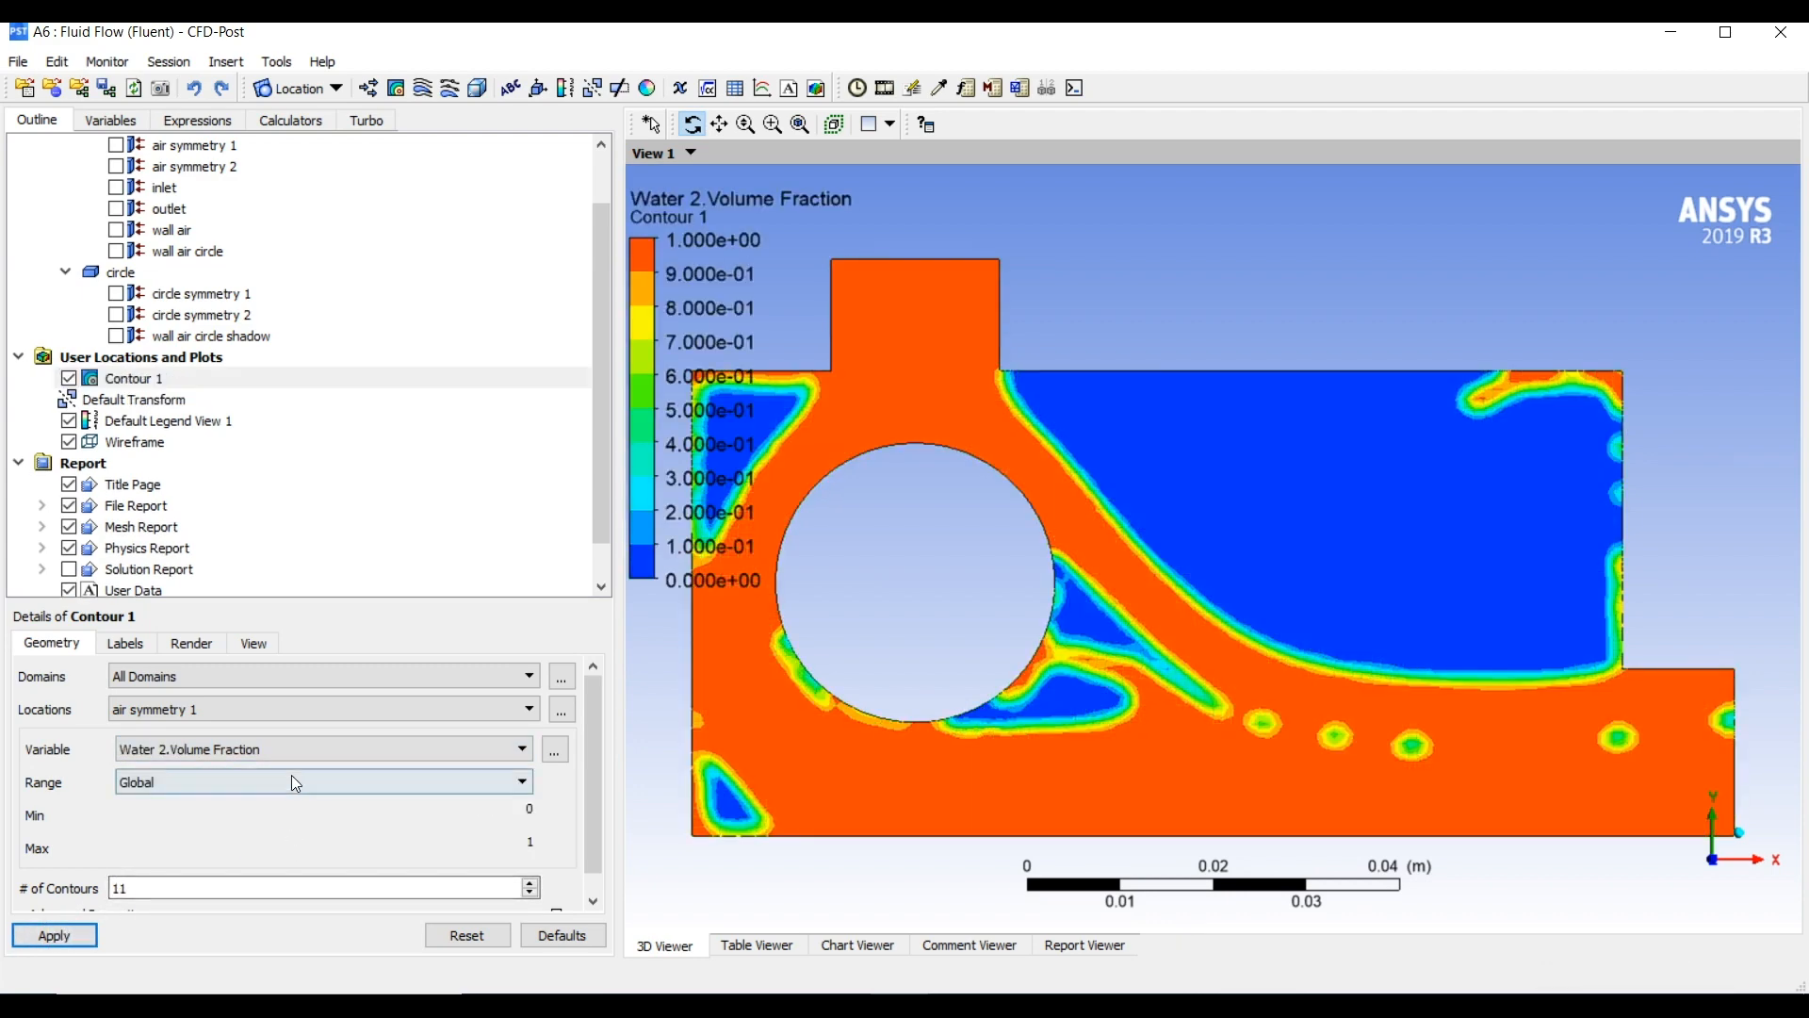
Add a second contour plot restricted to the circle domain, located on circle symmetry 1
click(396, 88)
click(464, 186)
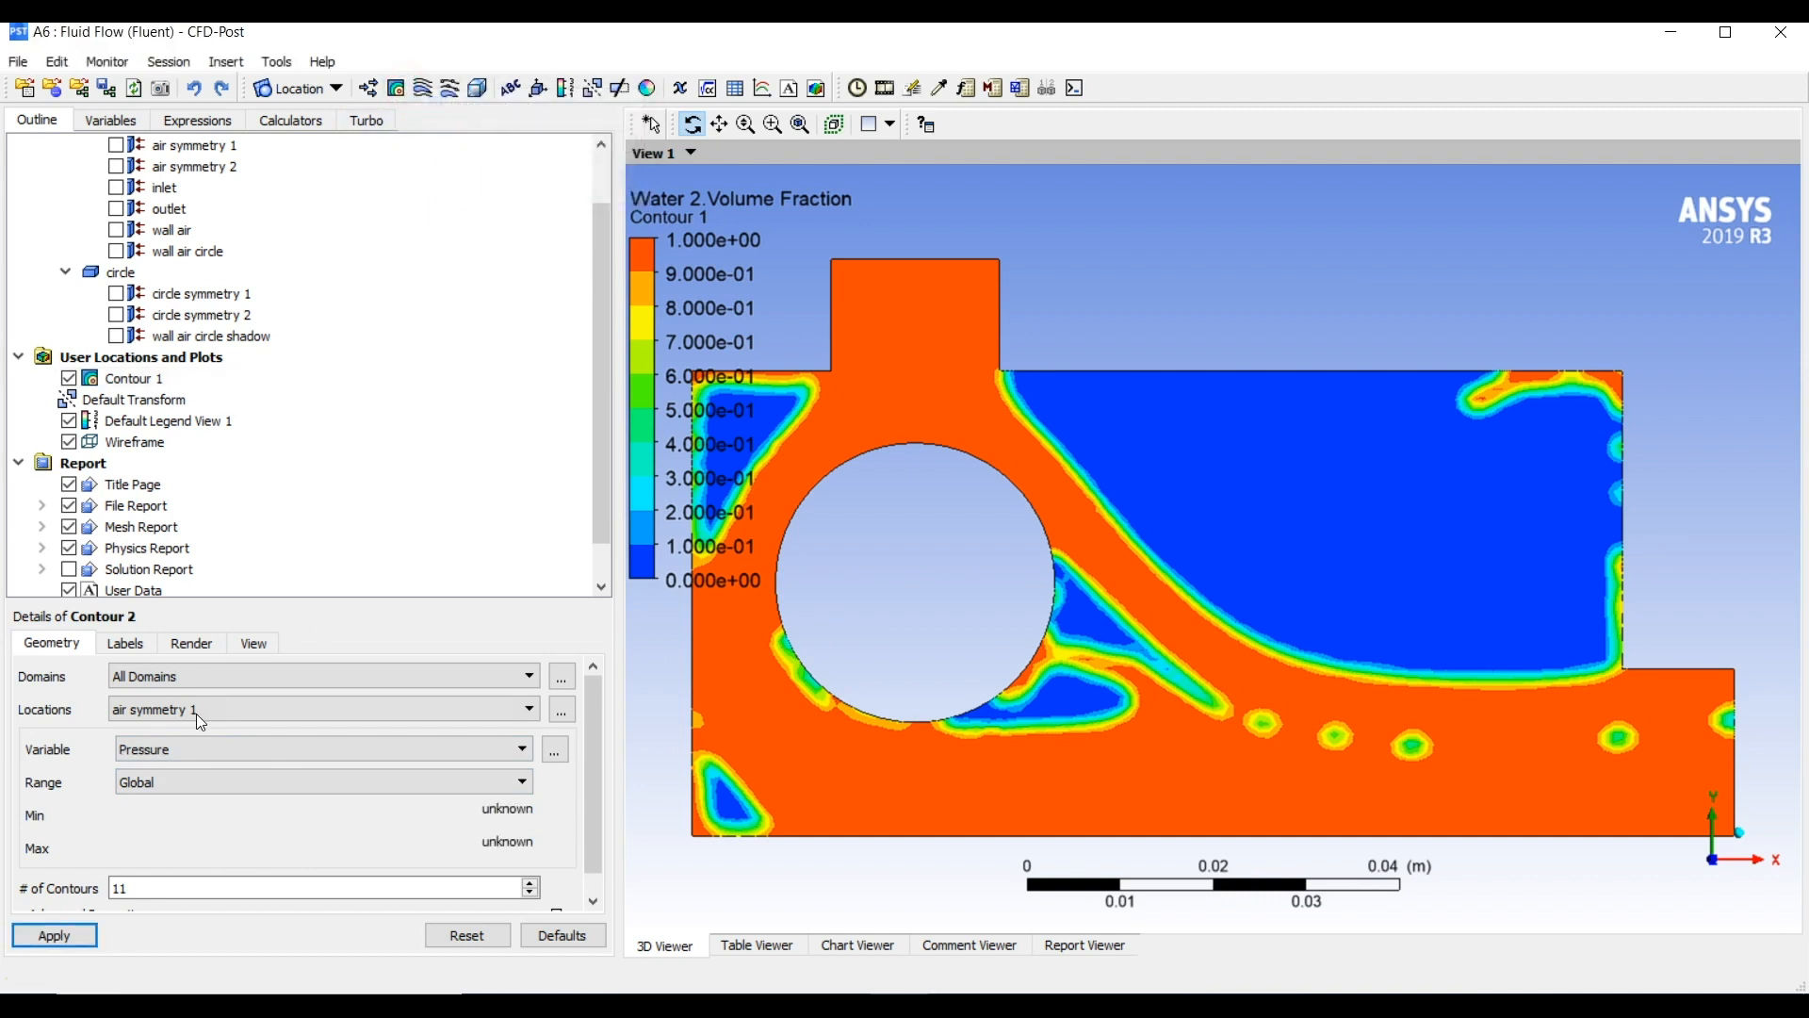
click(562, 676)
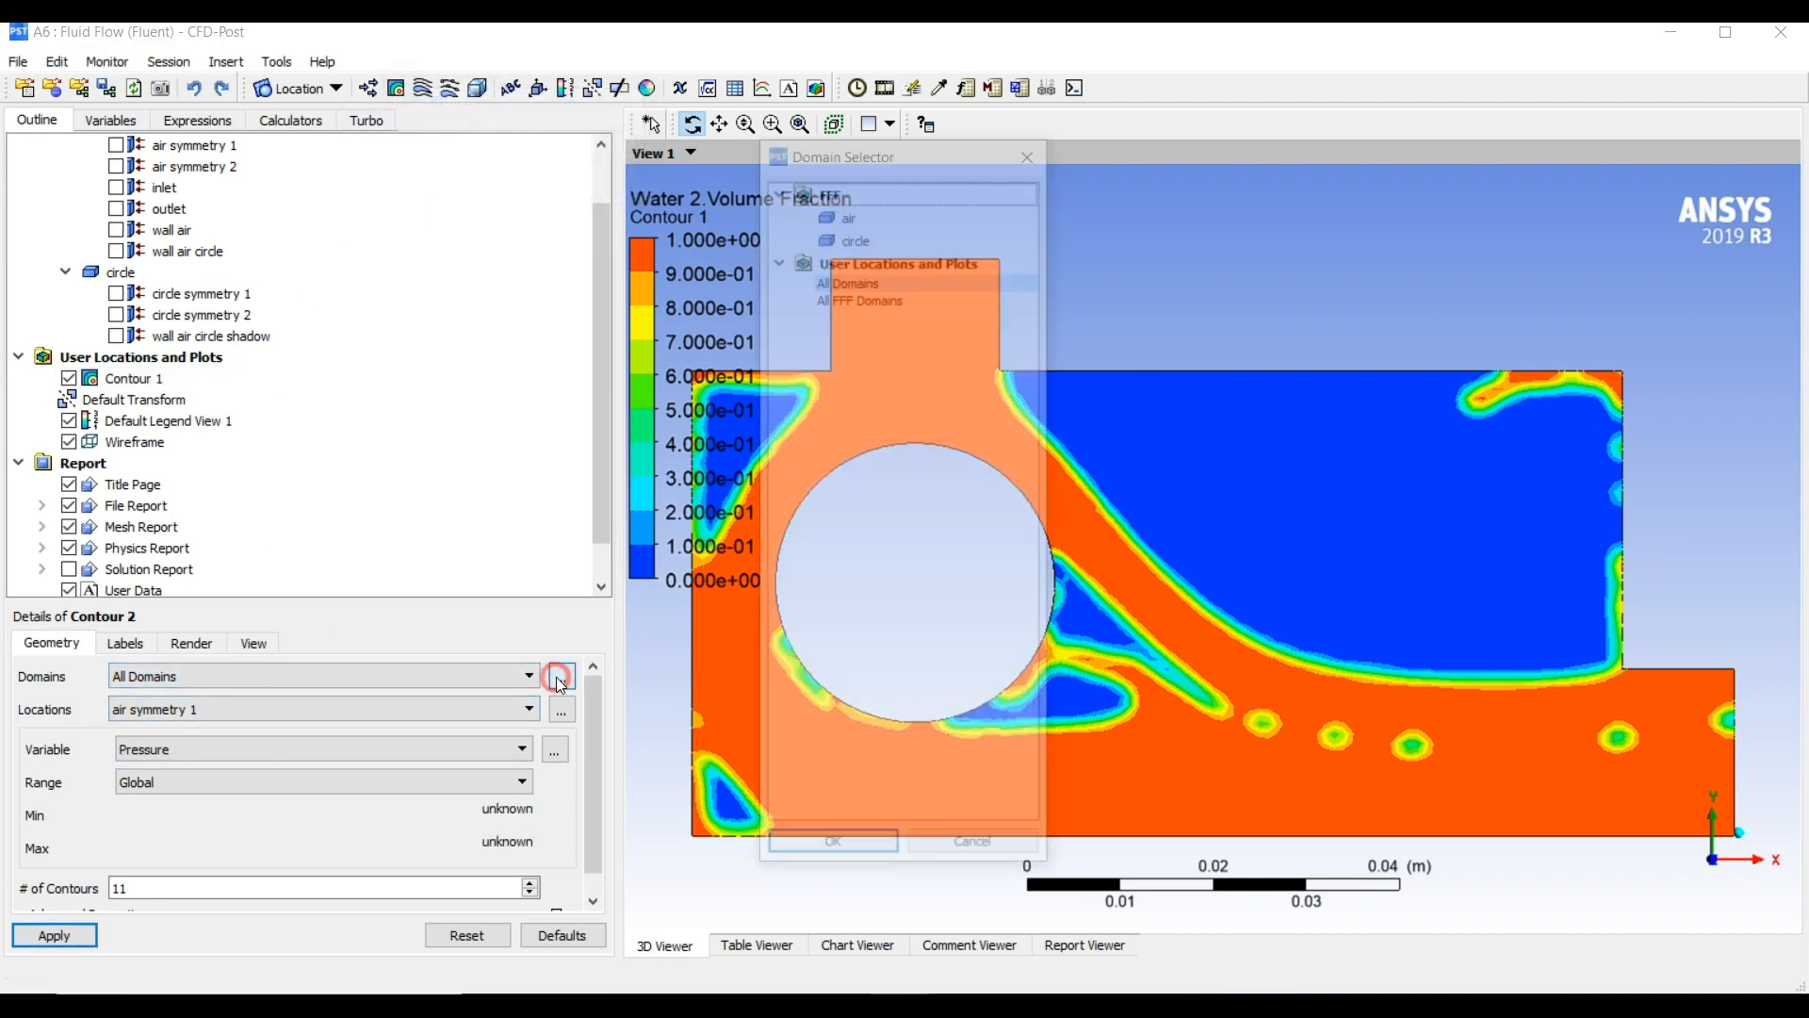
click(847, 212)
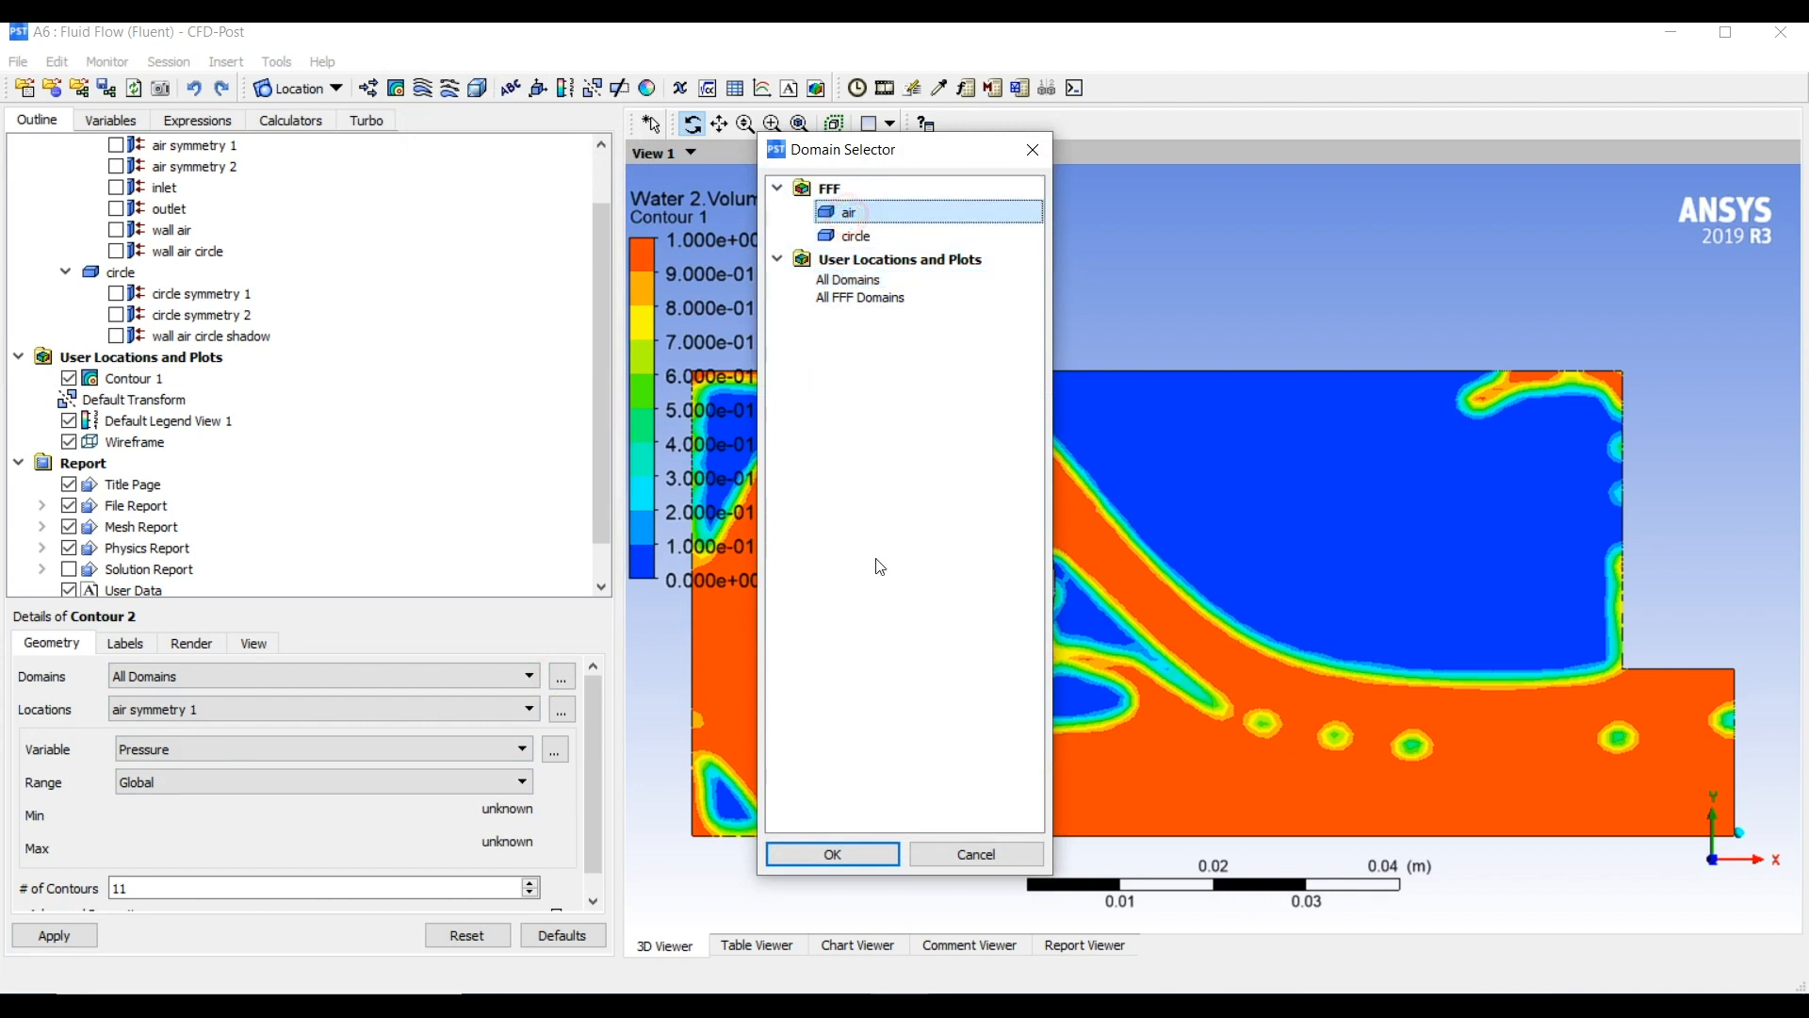
click(858, 235)
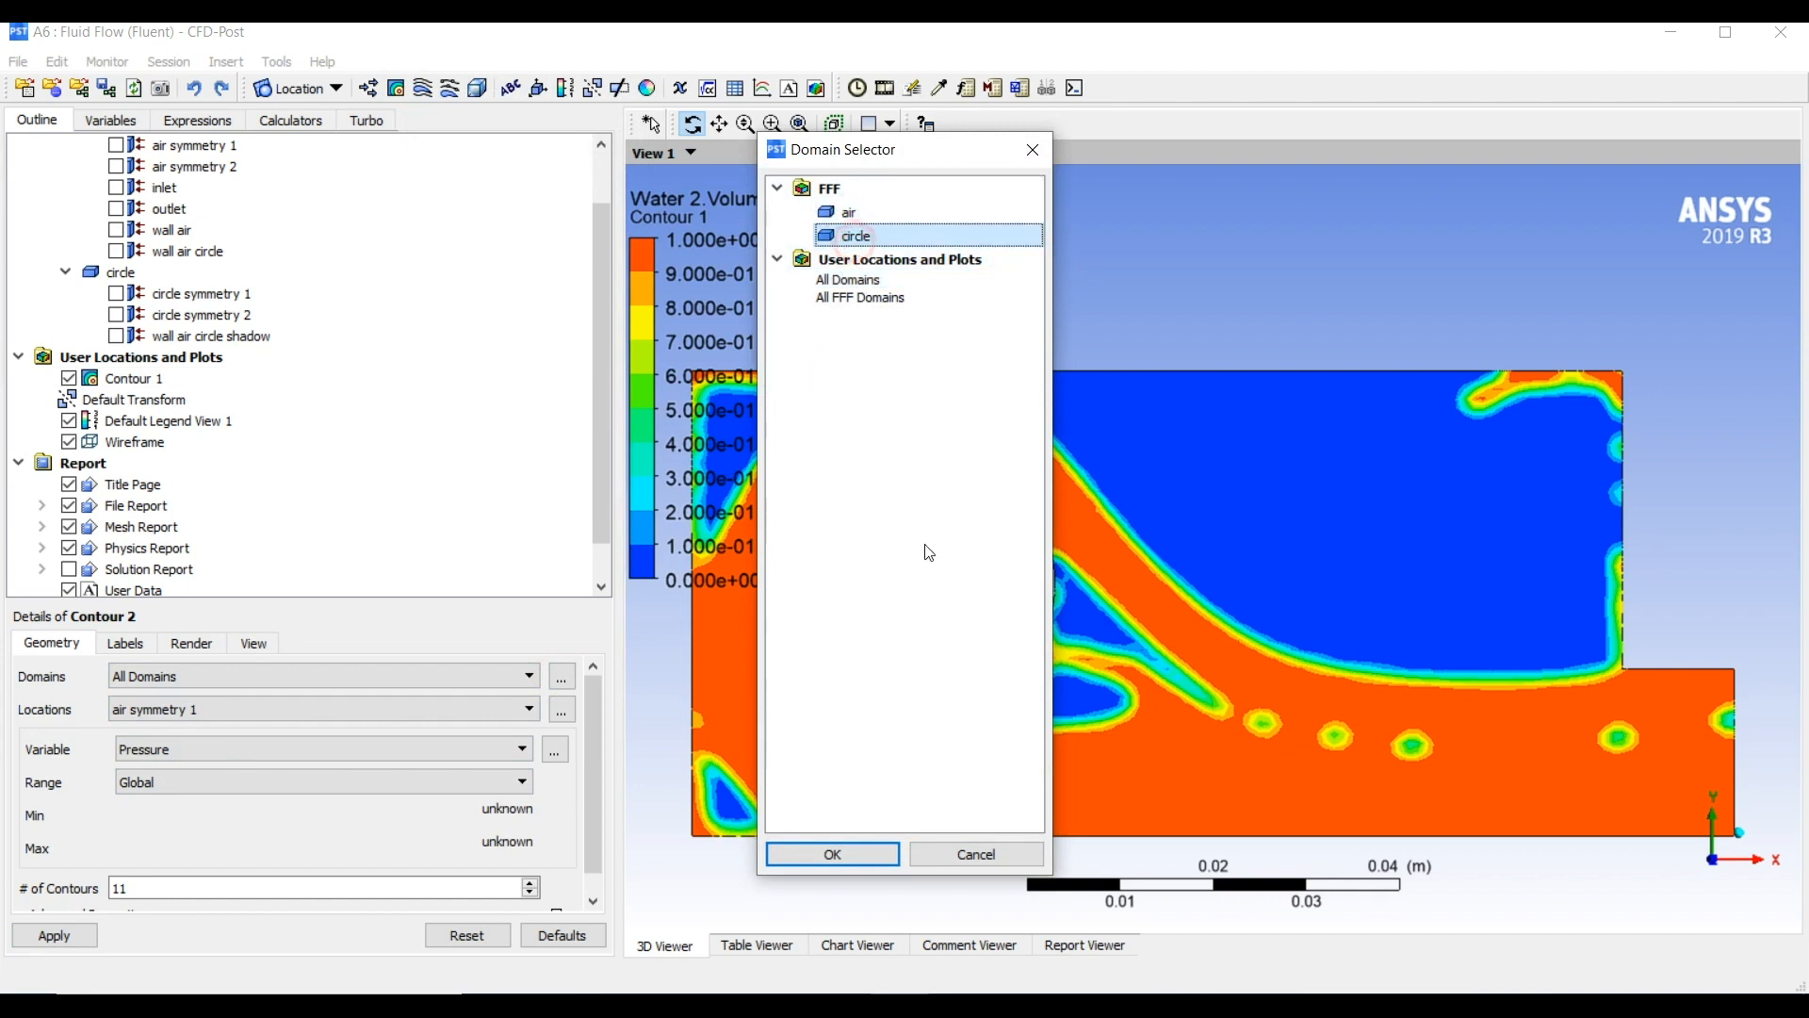
click(829, 852)
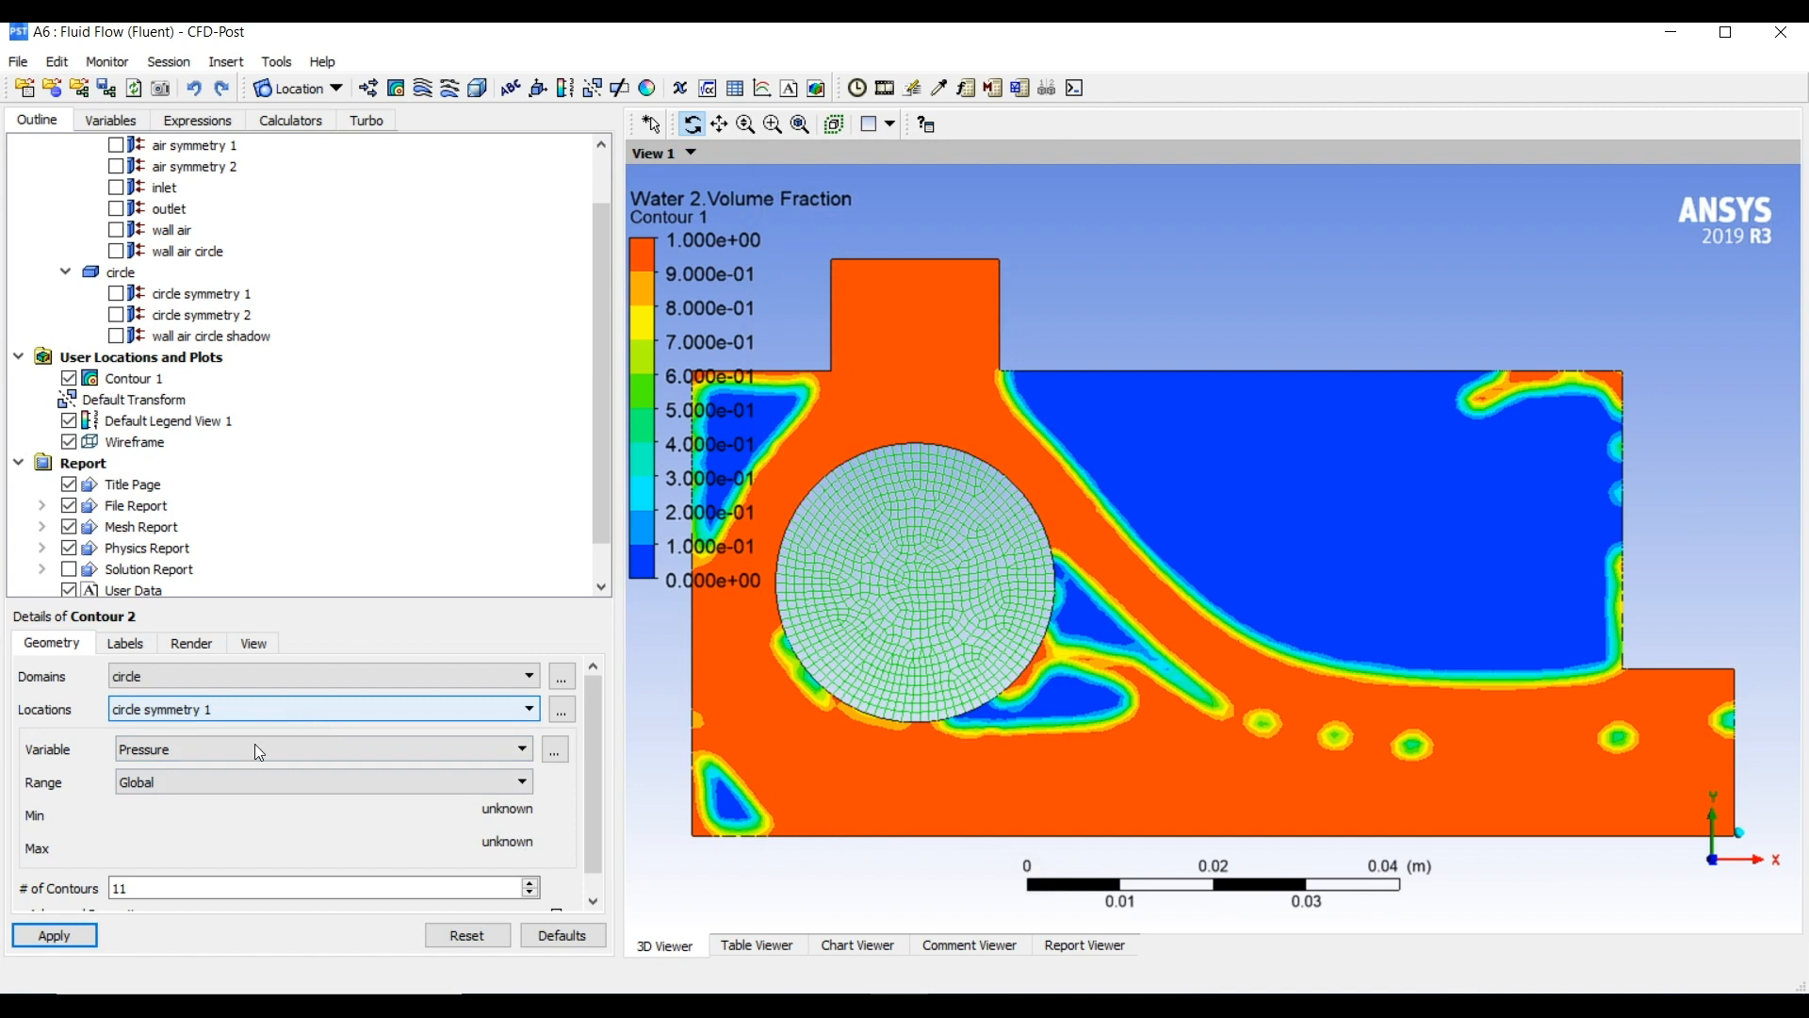
Plot Temperature on the circle's contour and set its range to Local
click(170, 750)
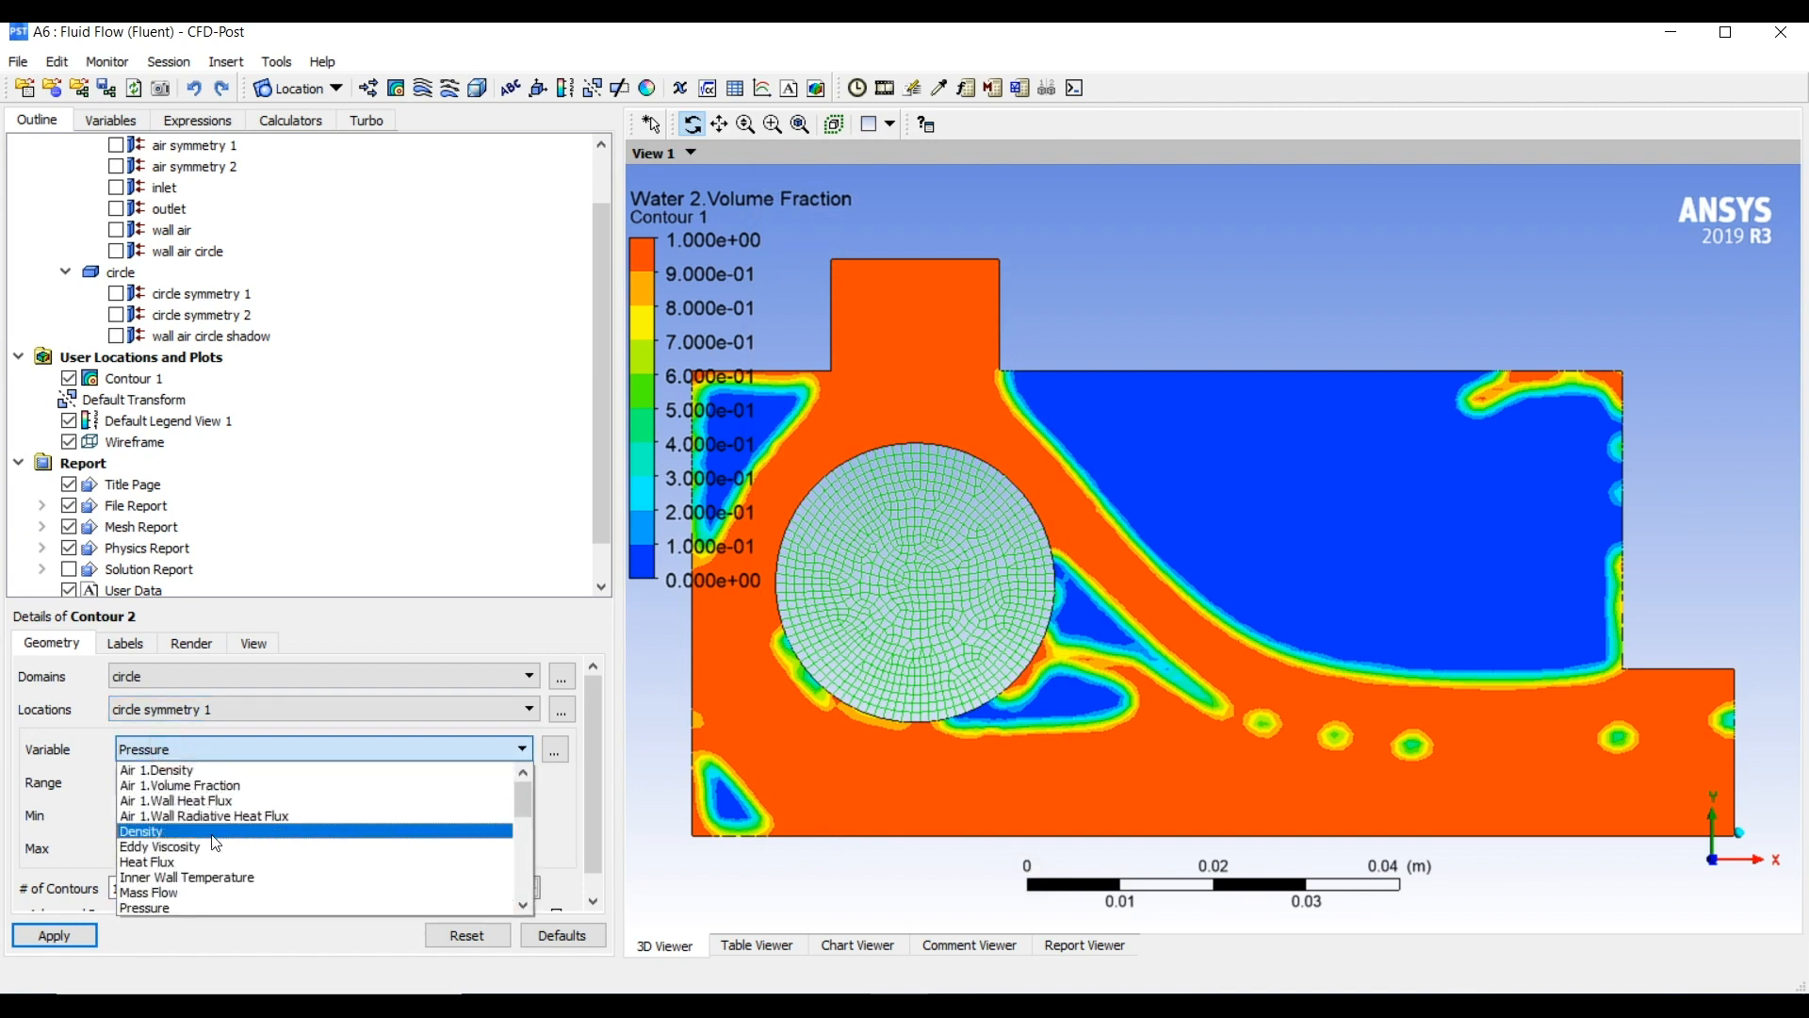
scroll(270, 831, down, 2)
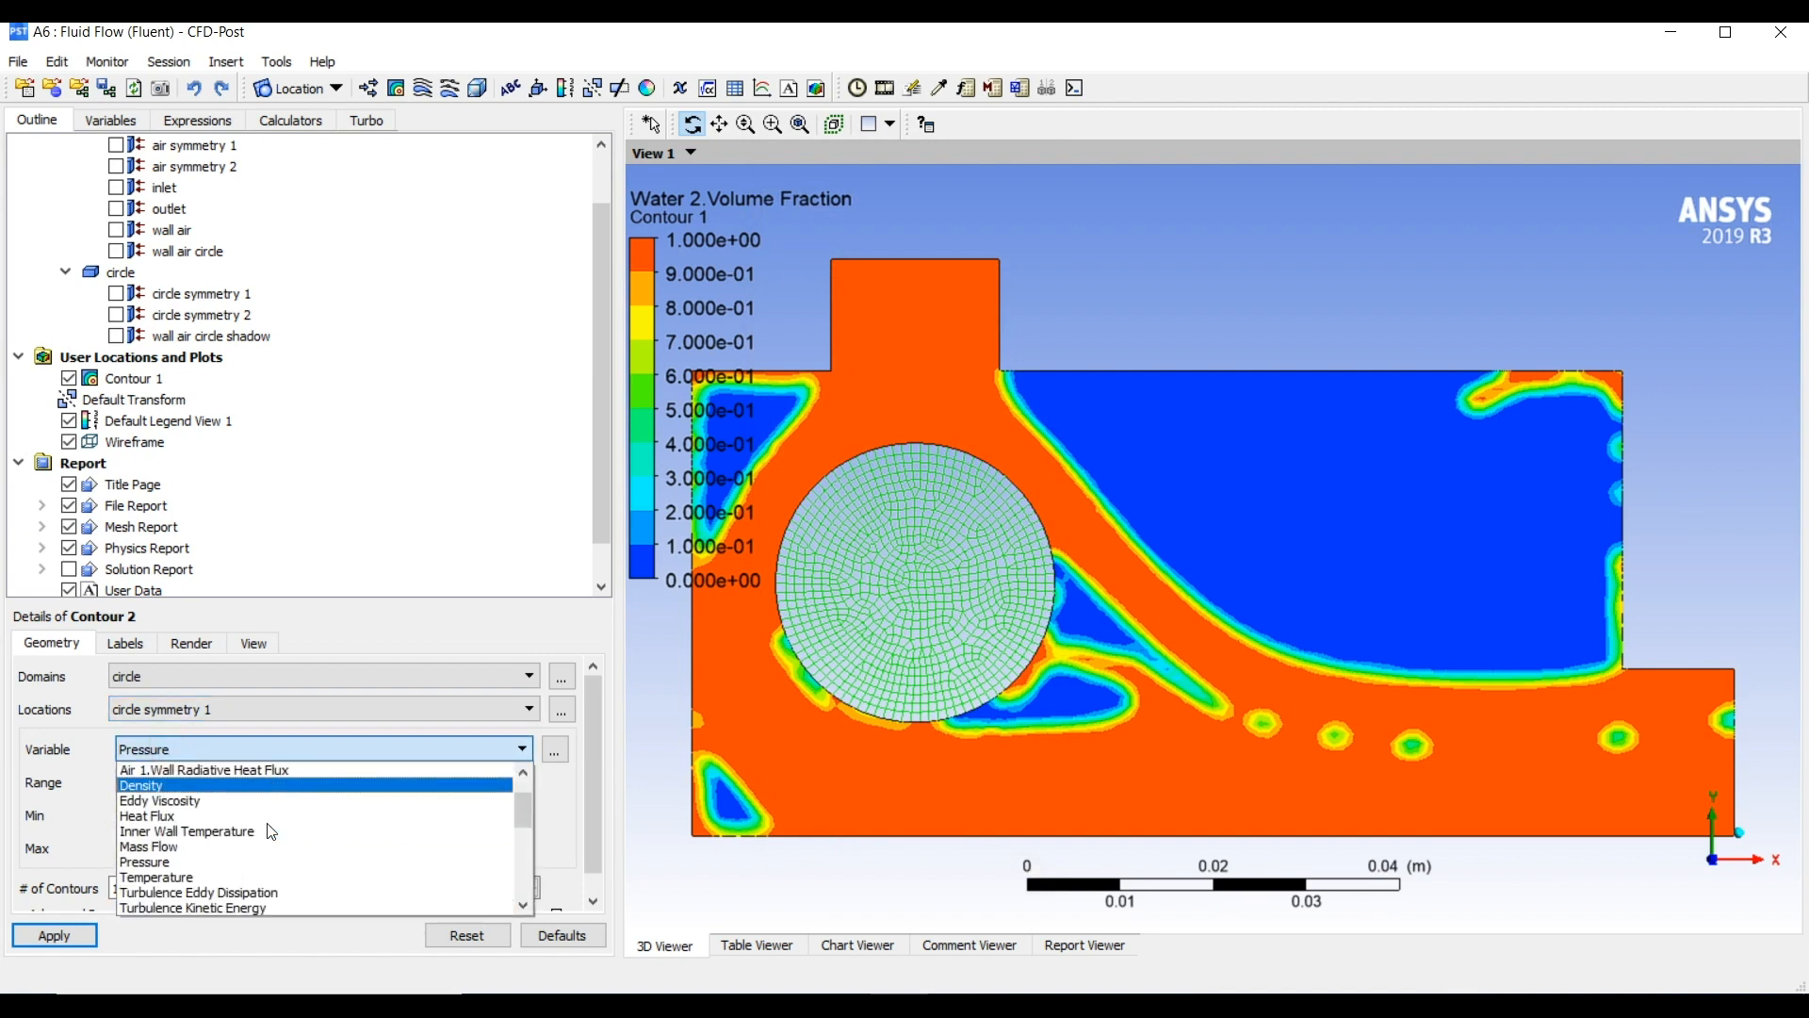
click(229, 873)
click(59, 938)
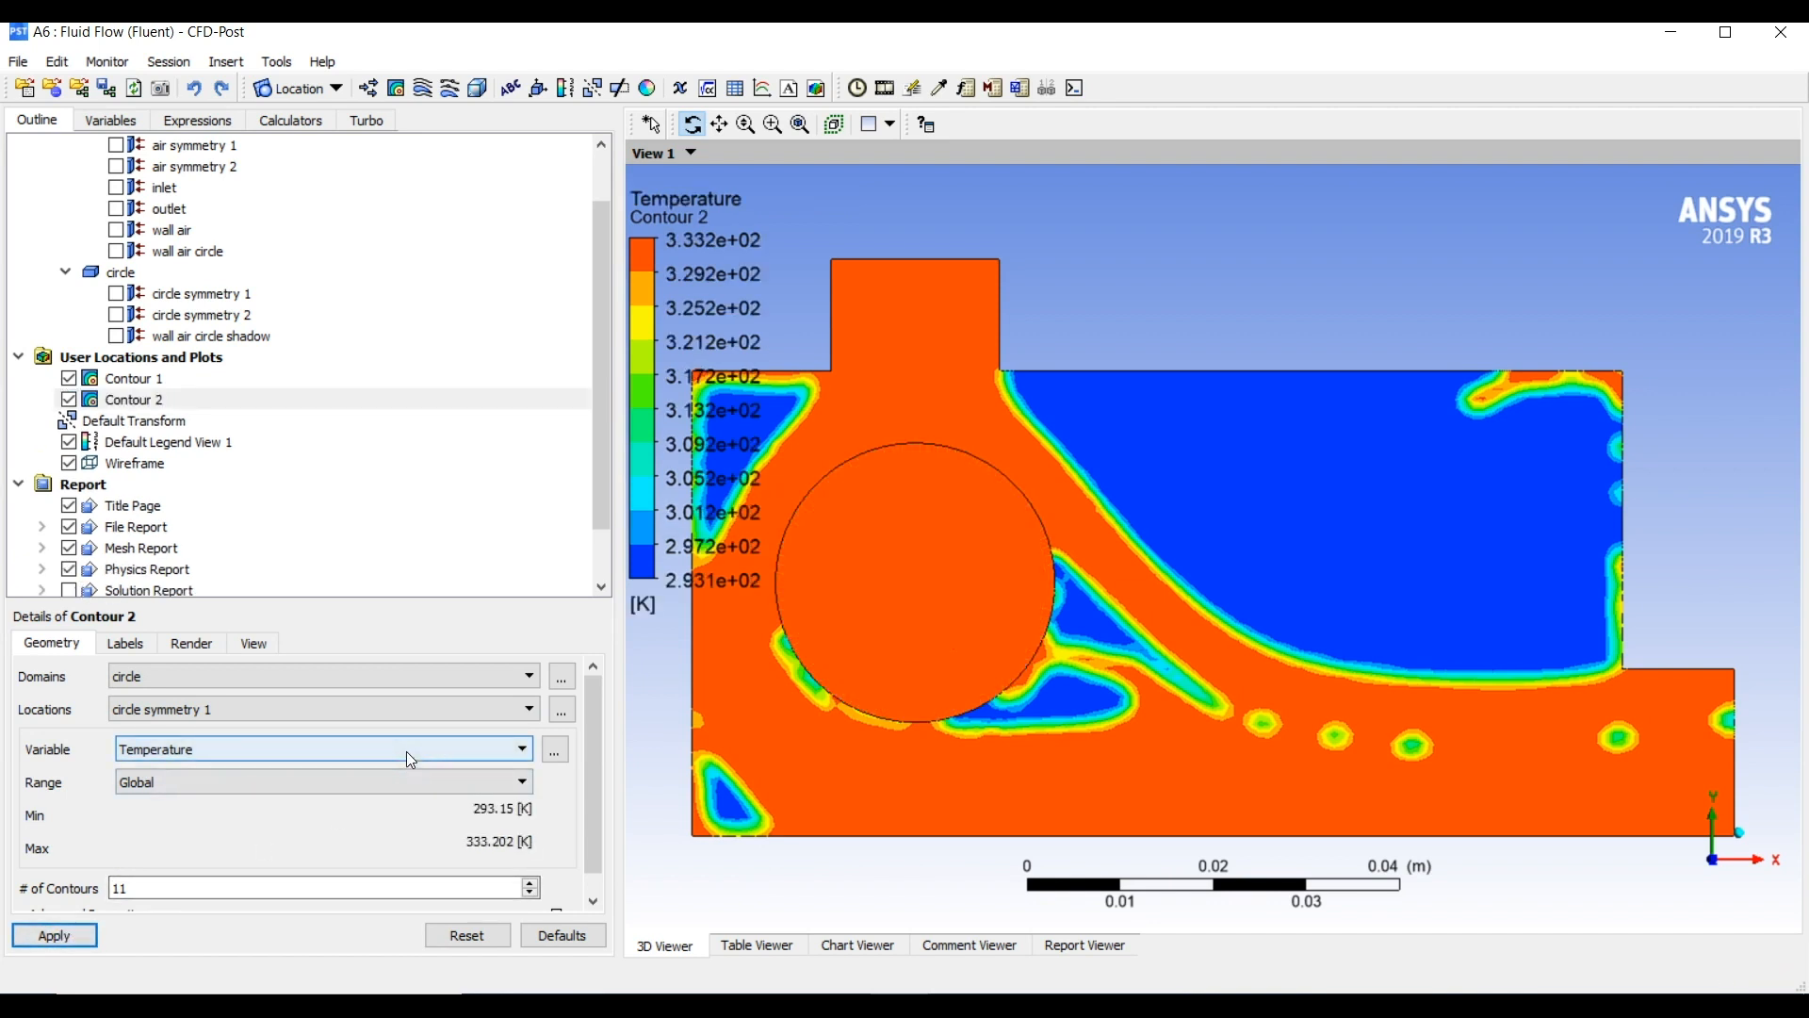
click(394, 781)
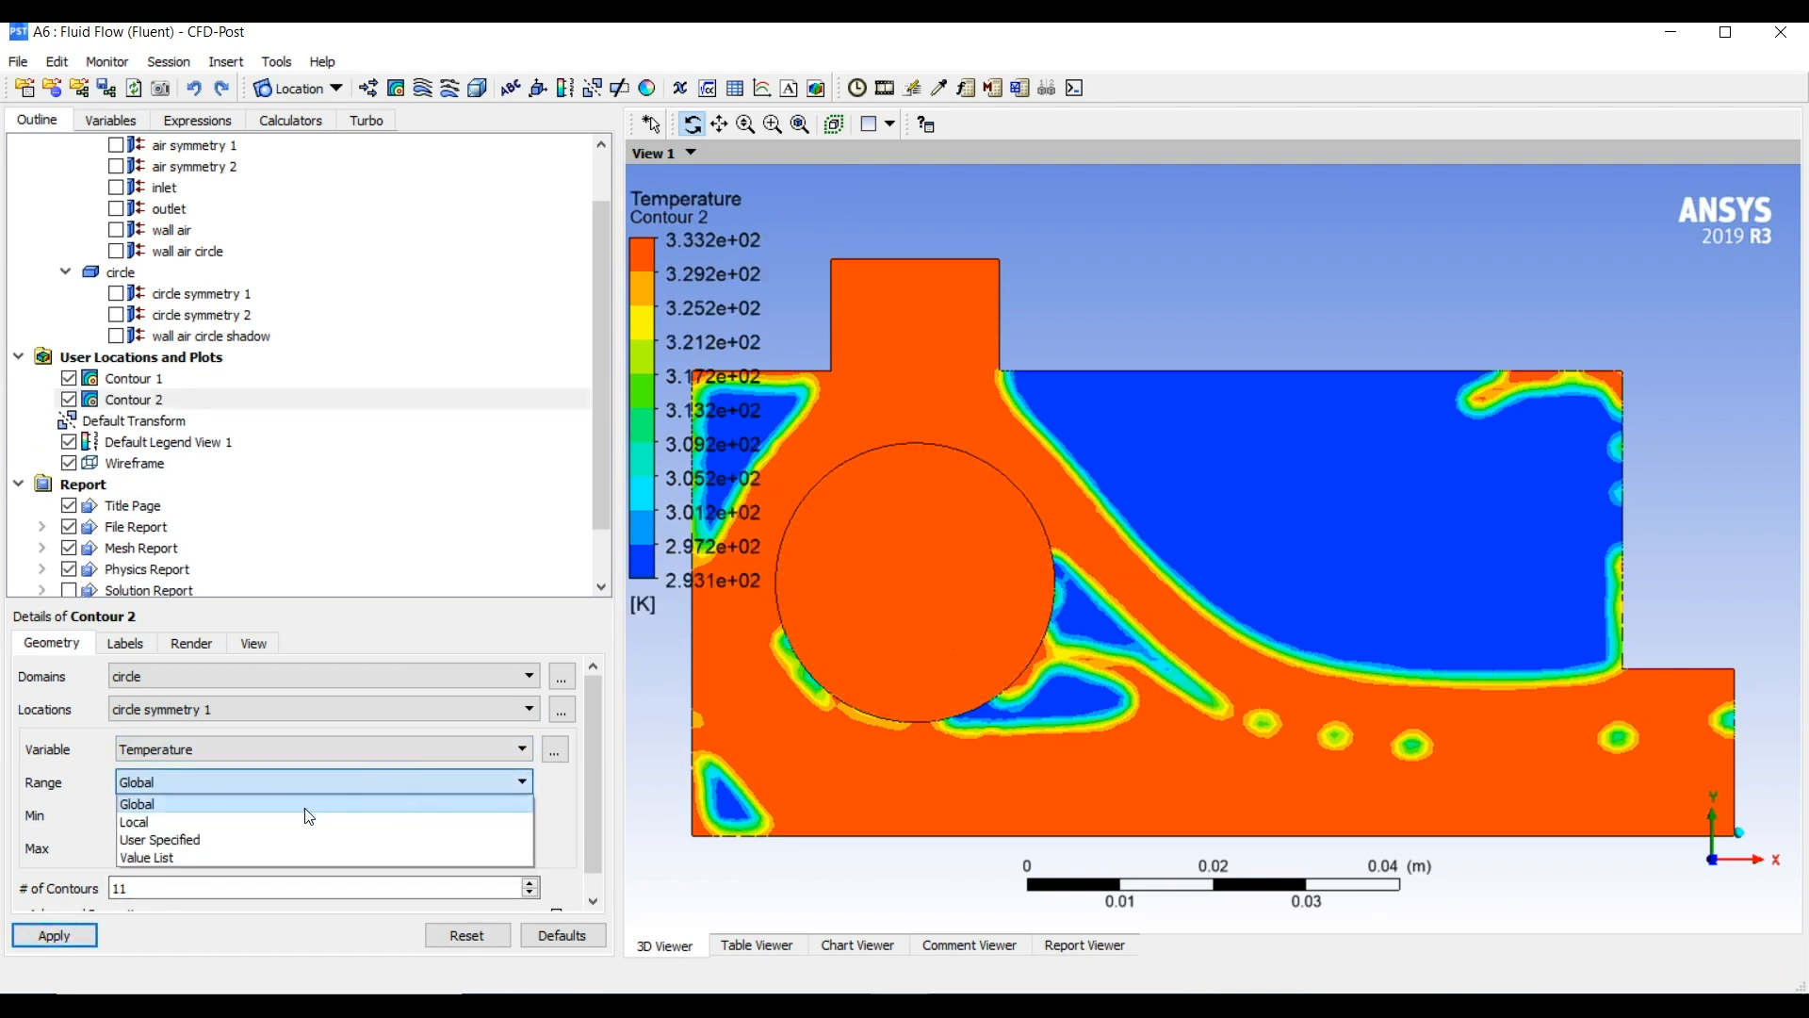
click(291, 822)
click(85, 939)
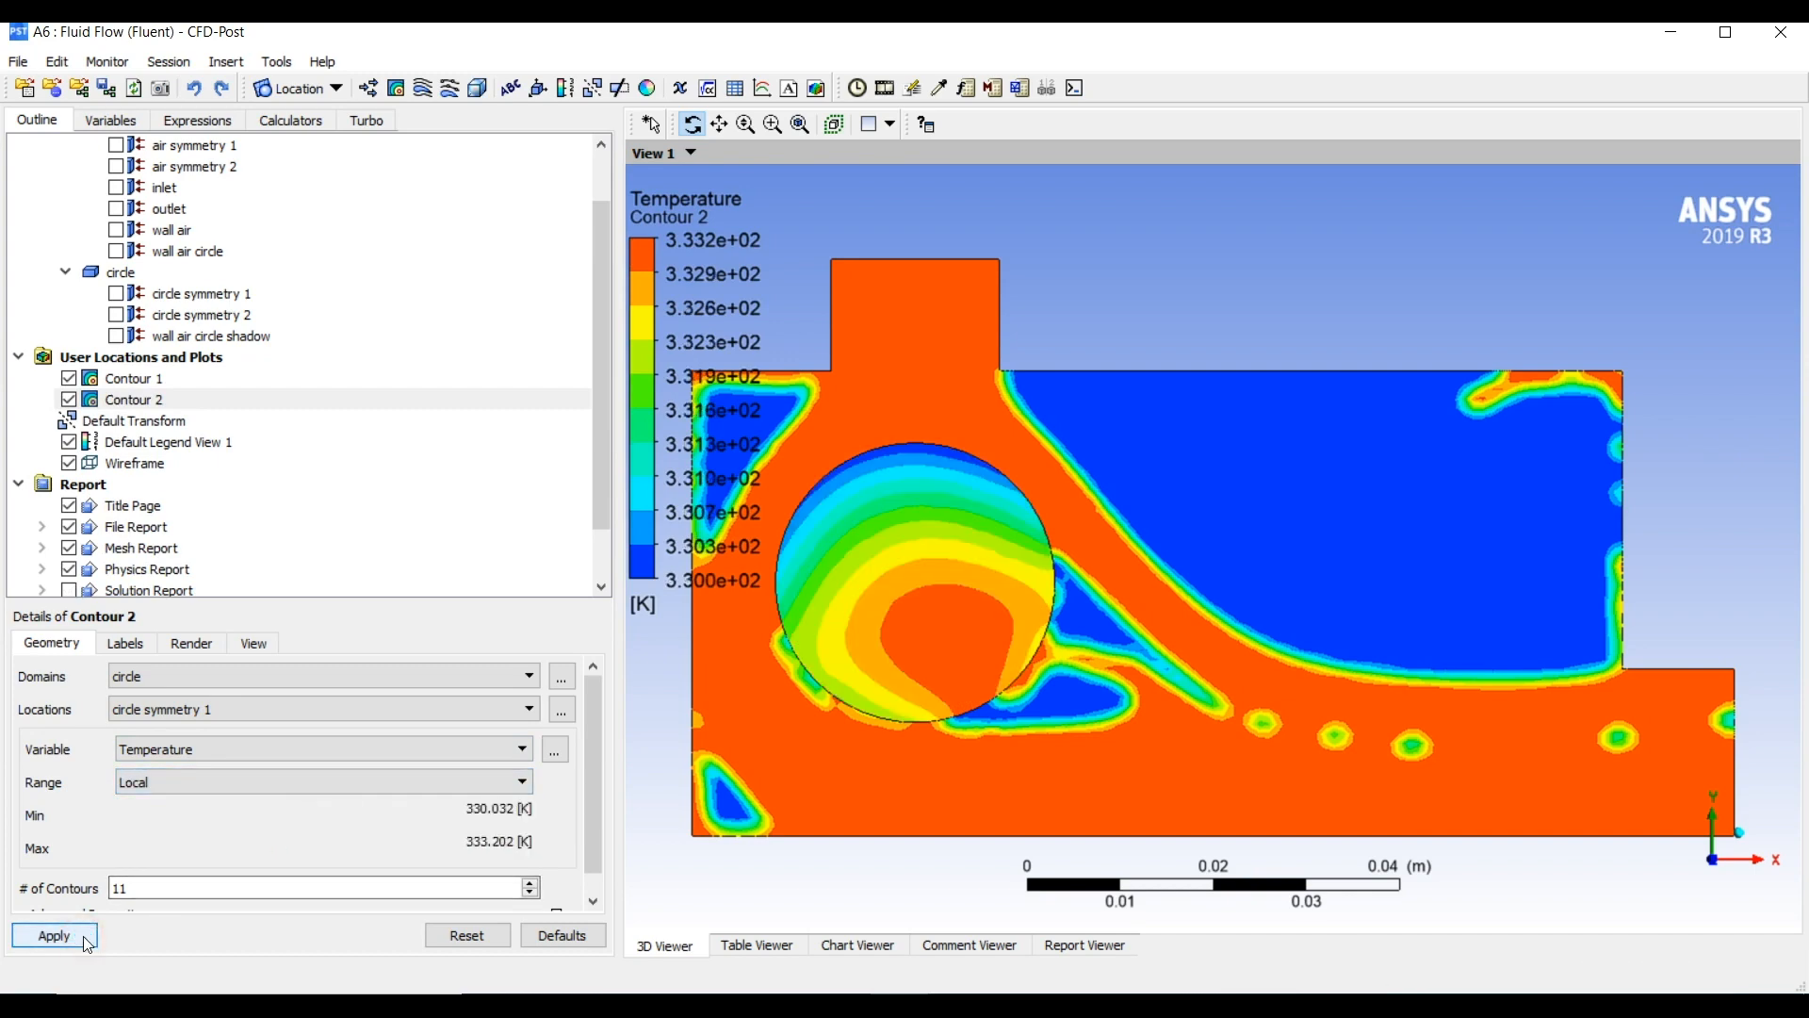
Examine the temperature distribution inside the circle and the water volume fraction around it up close
drag(865, 606, 1052, 539)
key(z)
scroll(1053, 535, up, 3)
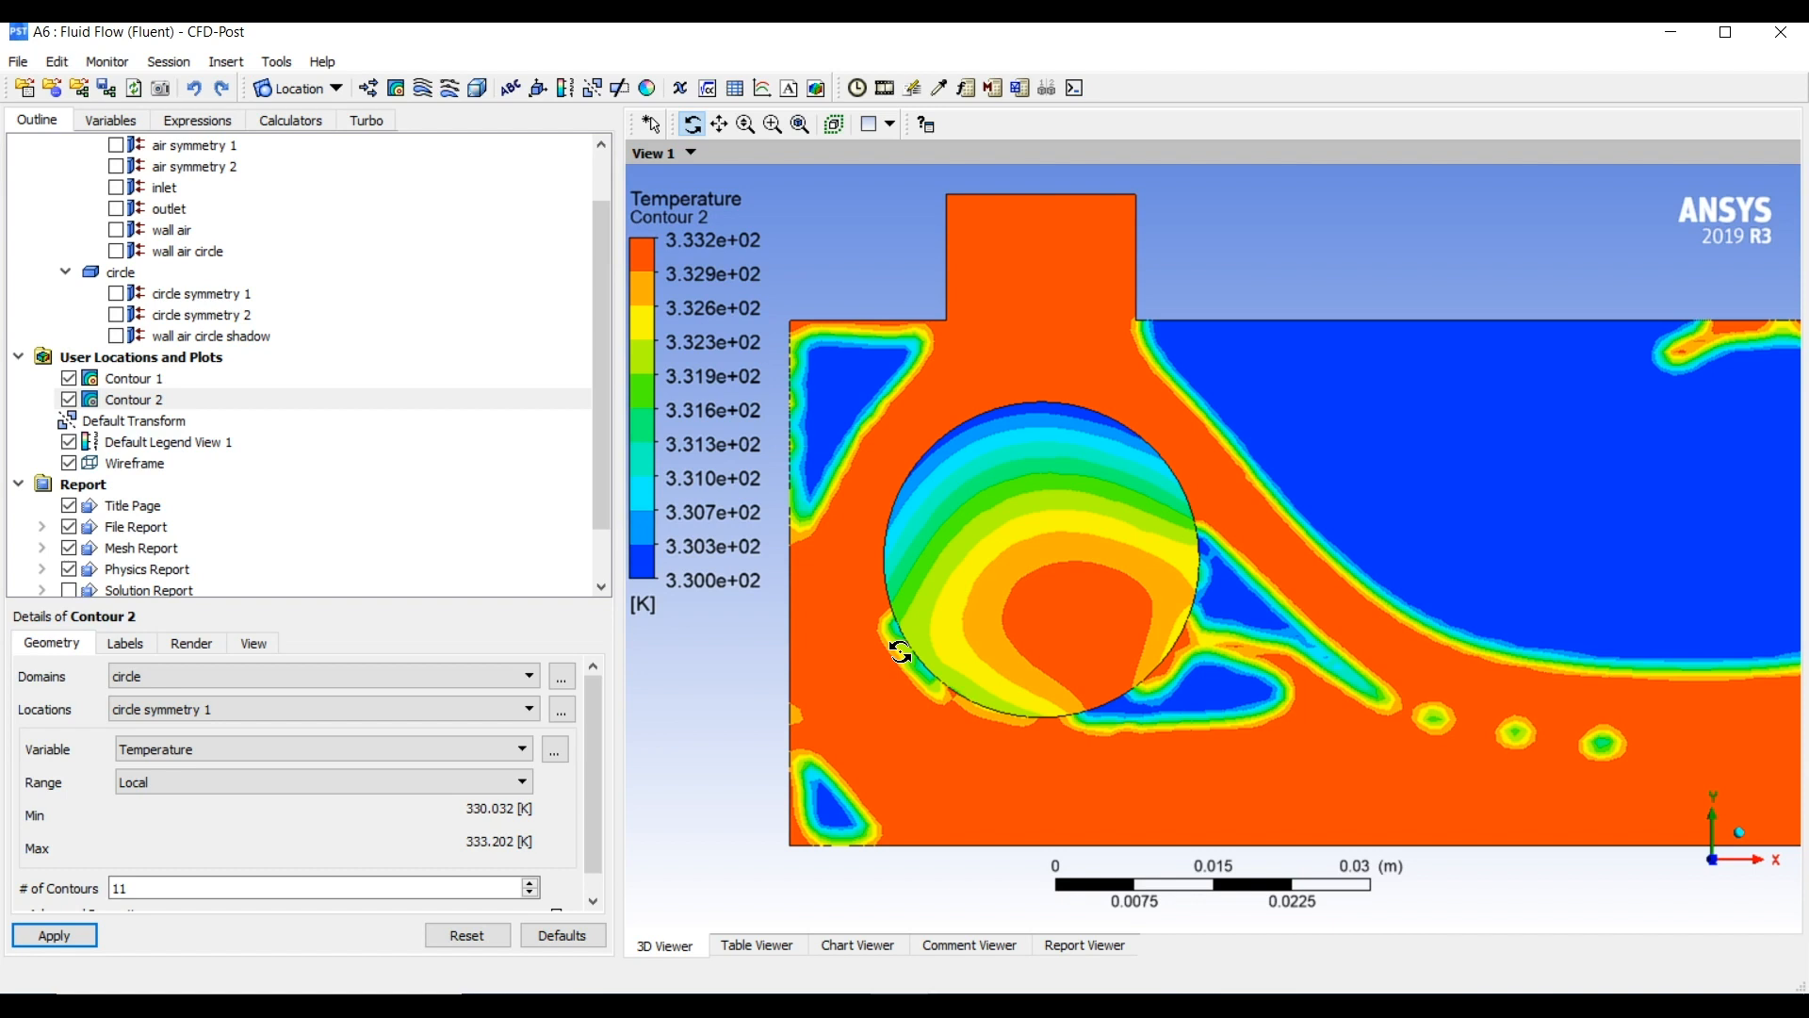
drag(990, 537, 1108, 541)
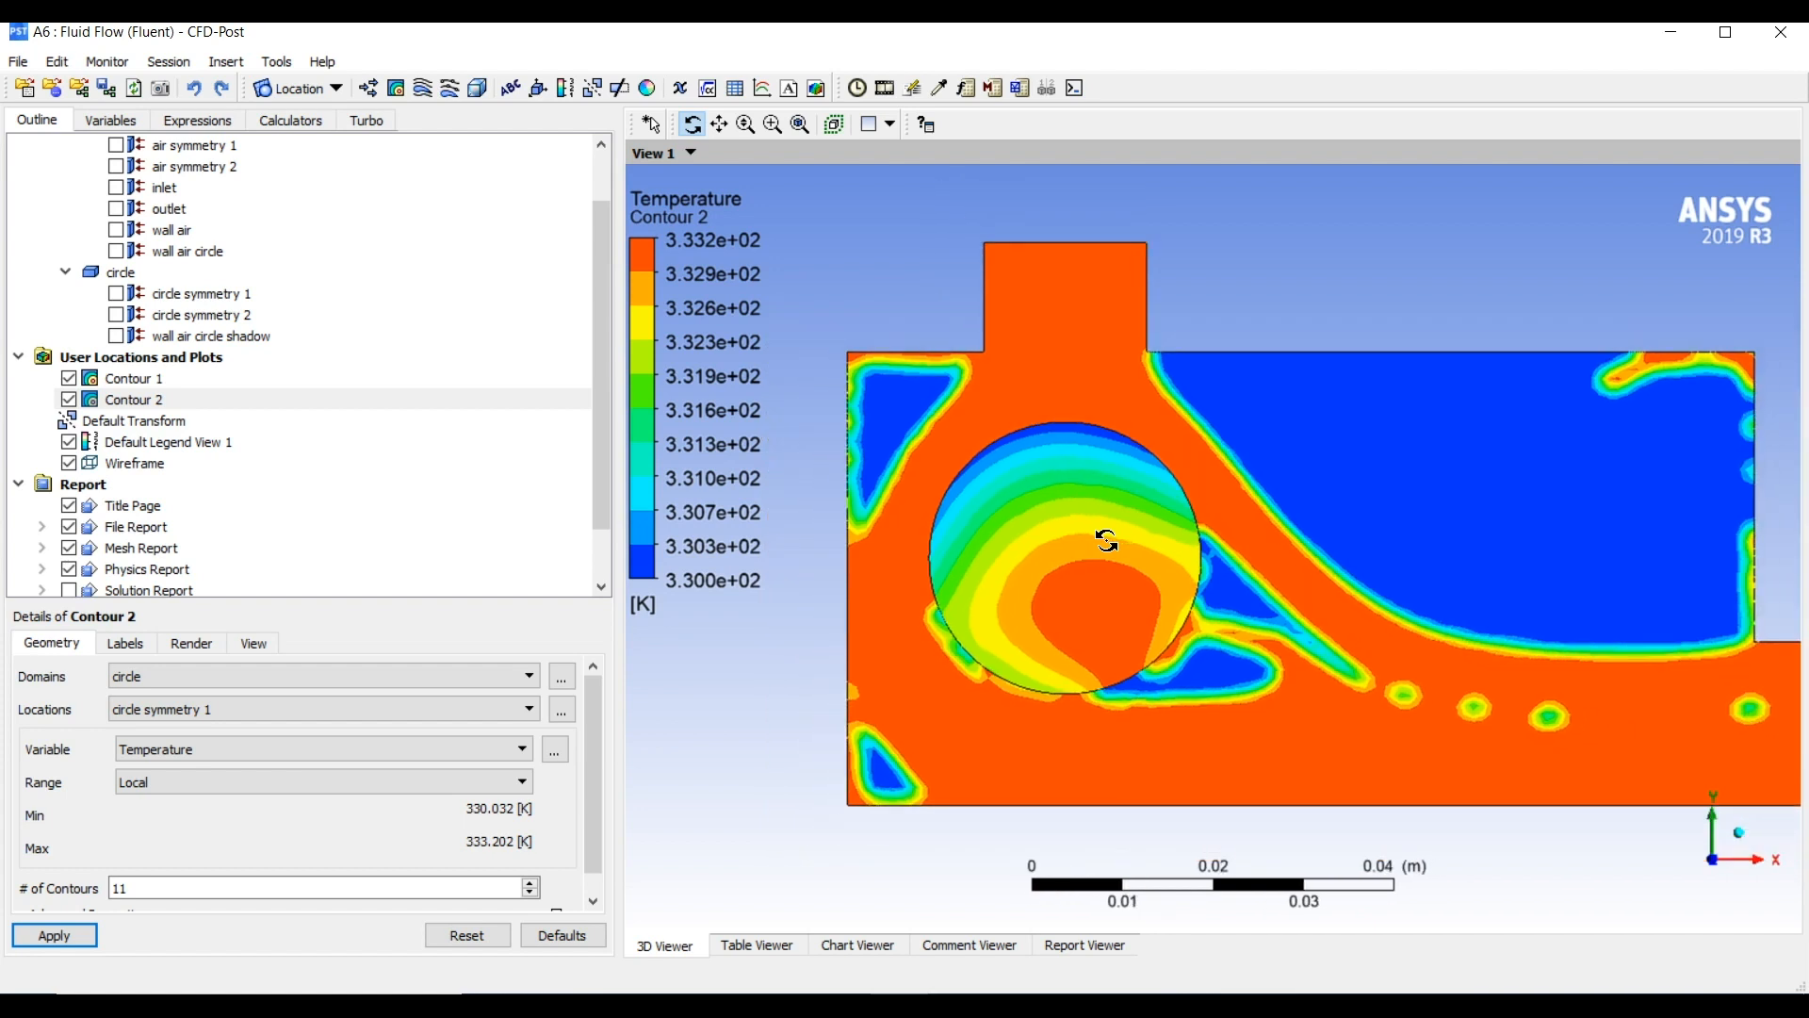